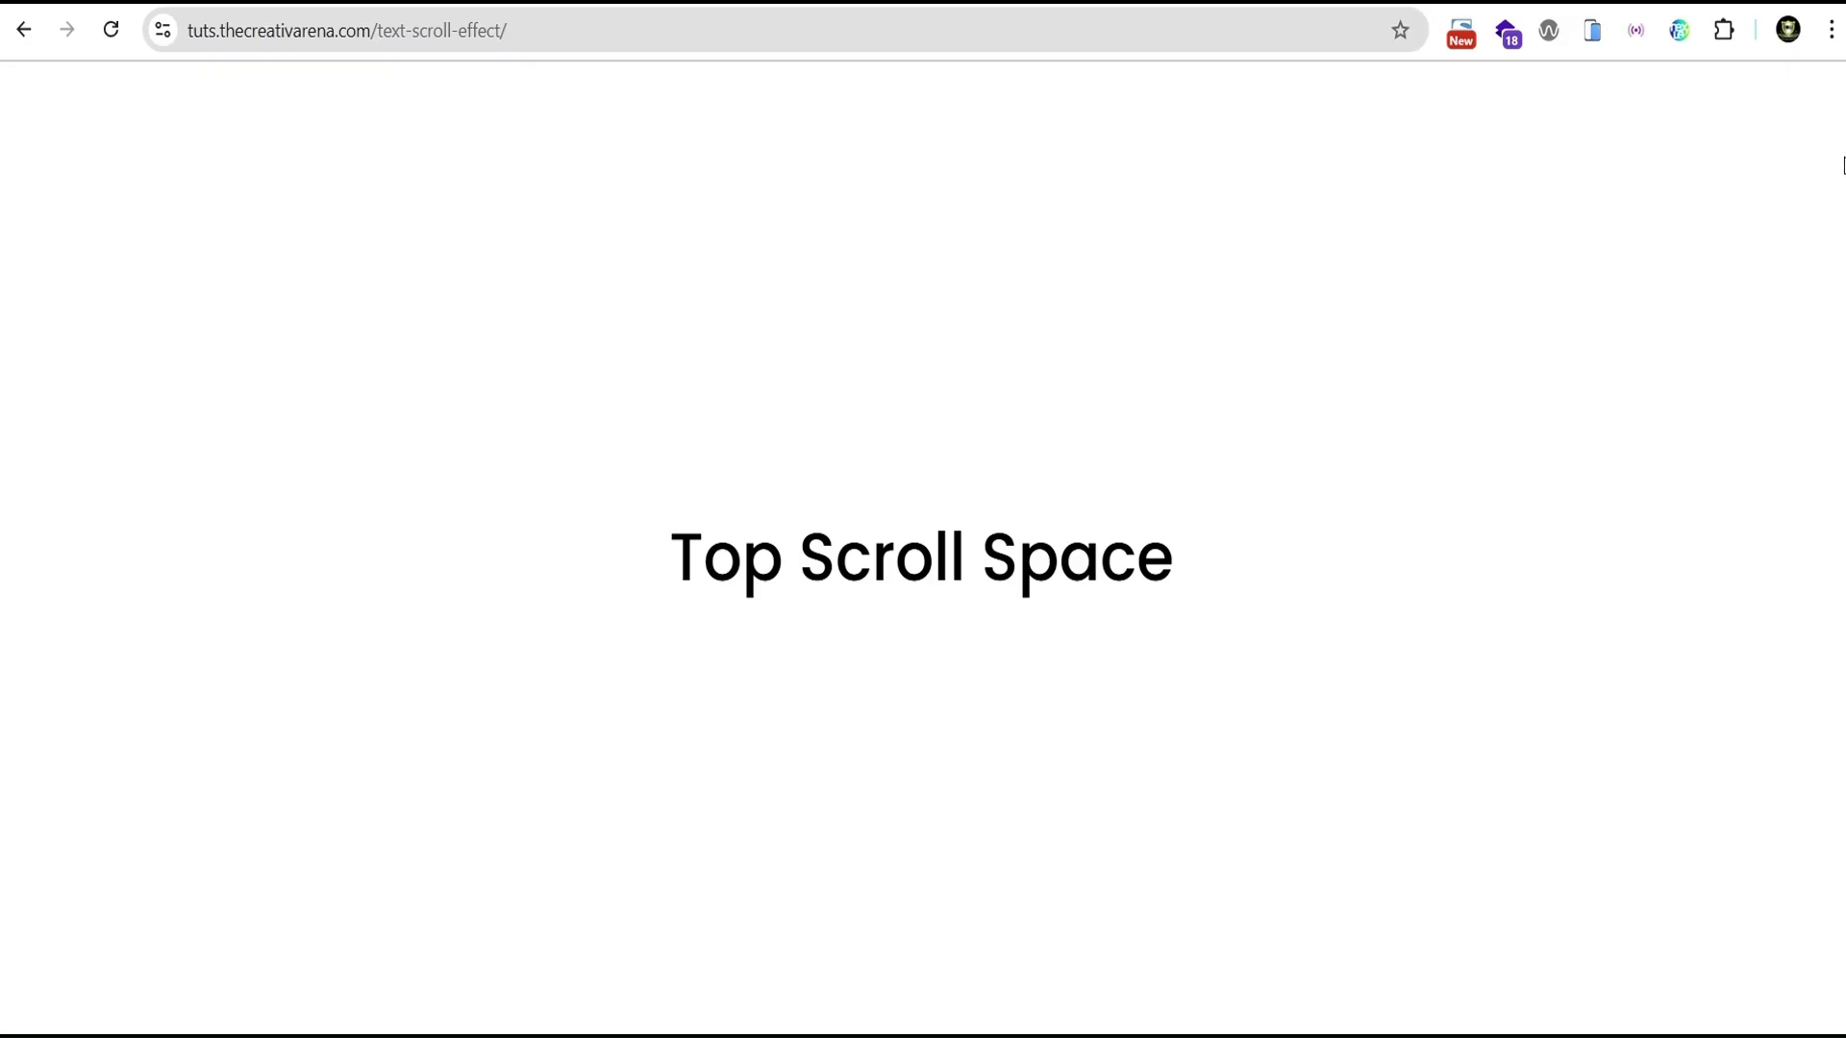
Step: Examine the text scroll effect on the desktop page from Top Scroll Space down to Bottom Scroll Space
{"action": "scroll", "coordinate": [923, 519], "scroll_direction": "down", "scroll_amount": 6}
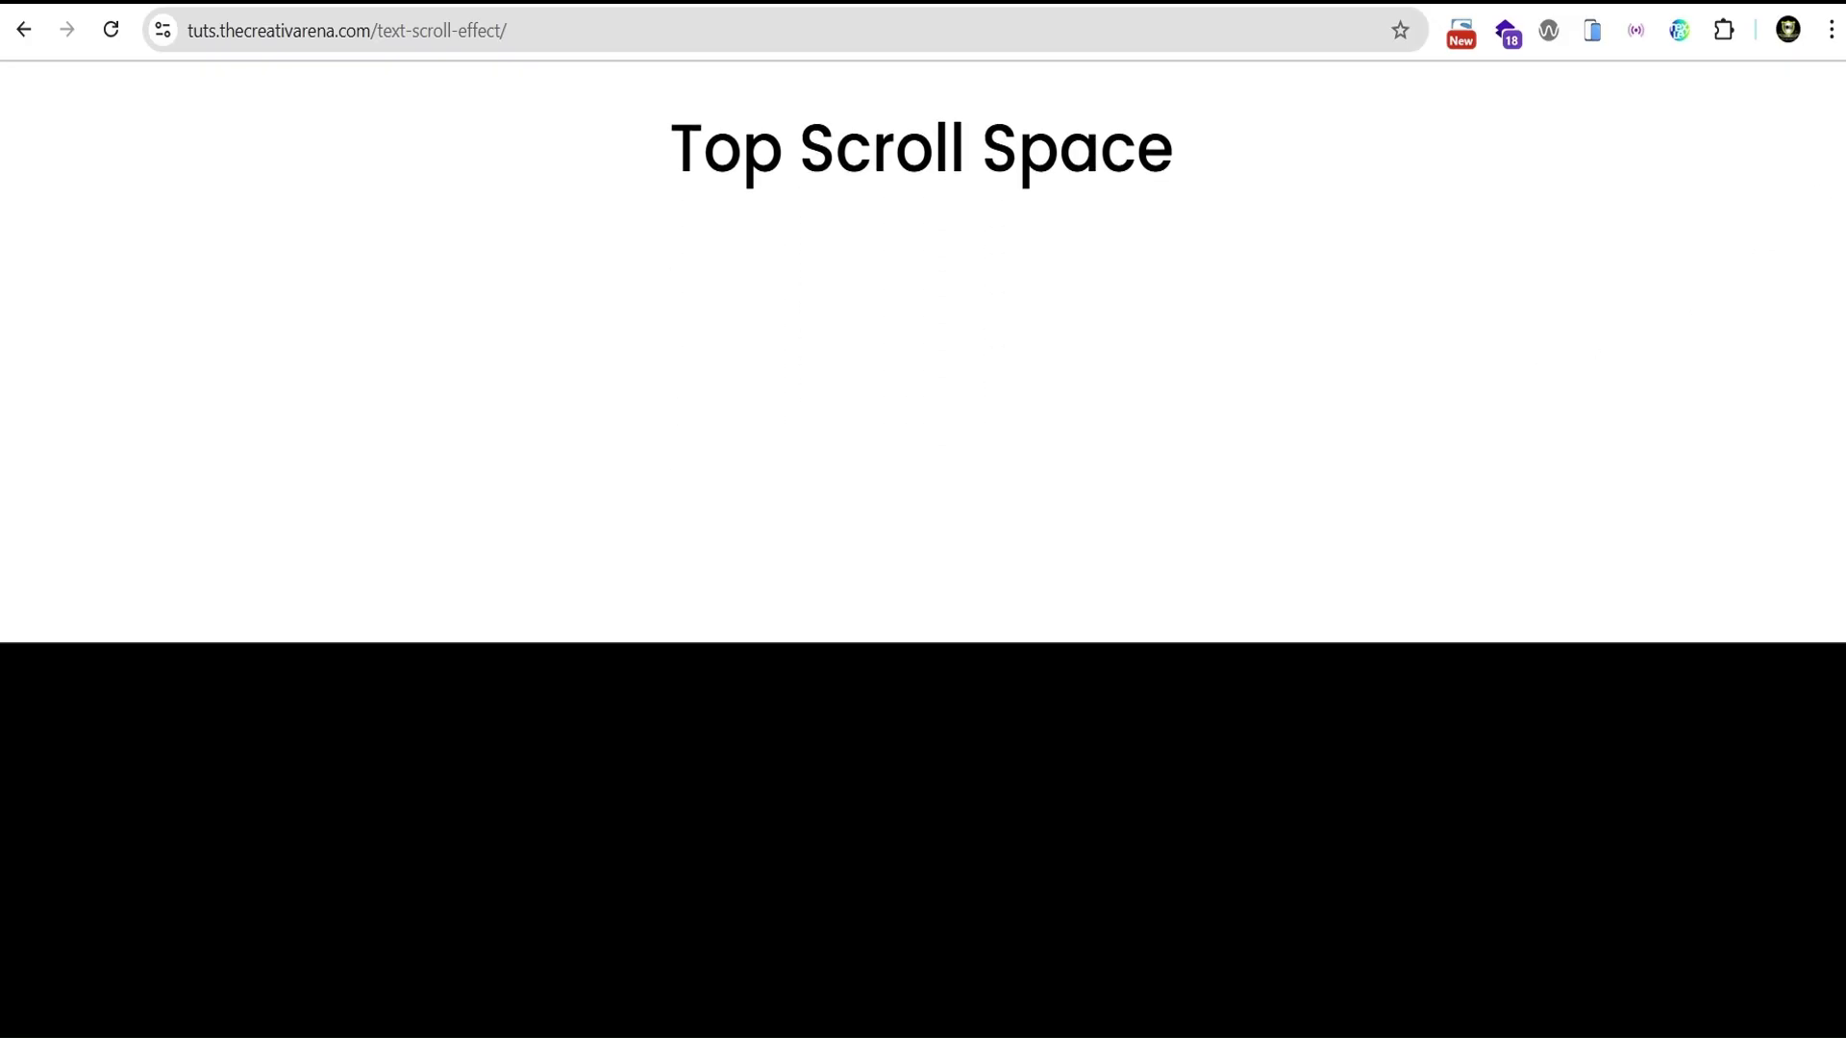
{"action": "scroll", "coordinate": [923, 520], "scroll_direction": "down", "scroll_amount": 4}
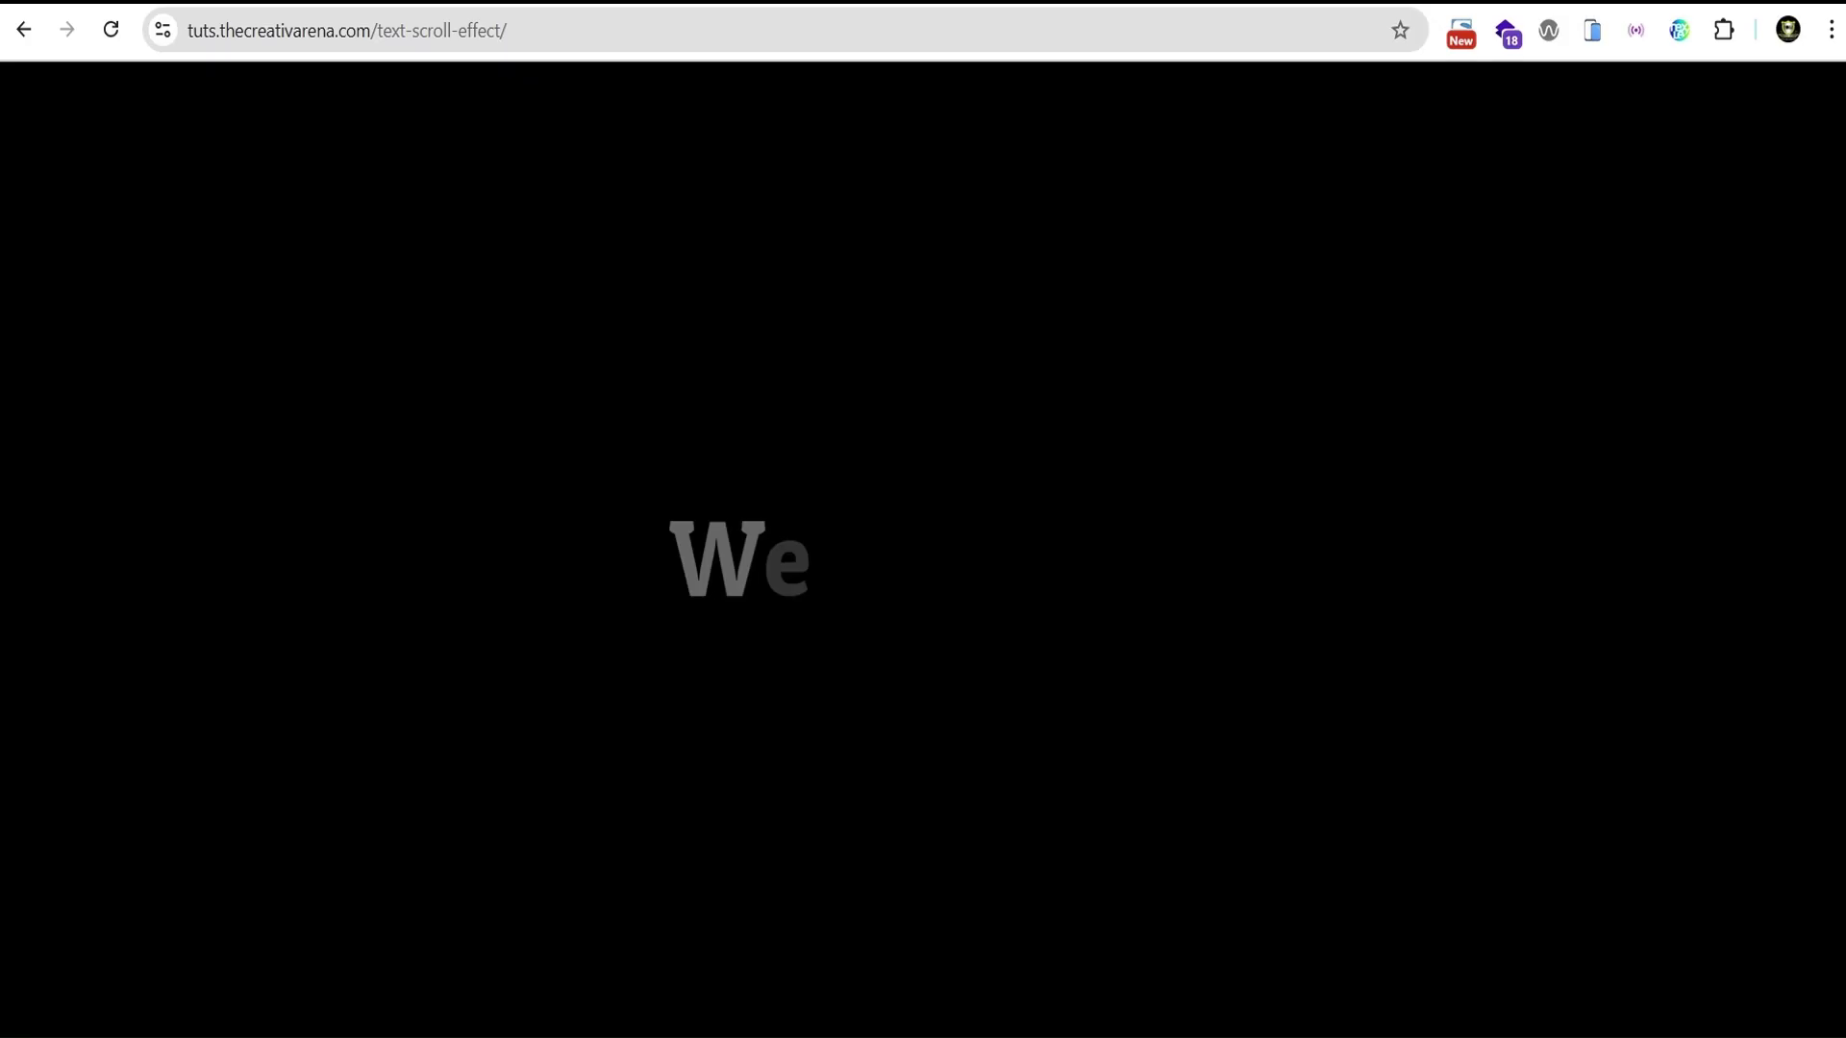
{"action": "scroll", "coordinate": [923, 519], "scroll_direction": "down", "scroll_amount": 2}
{"action": "scroll", "coordinate": [923, 519], "scroll_direction": "down", "scroll_amount": 6}
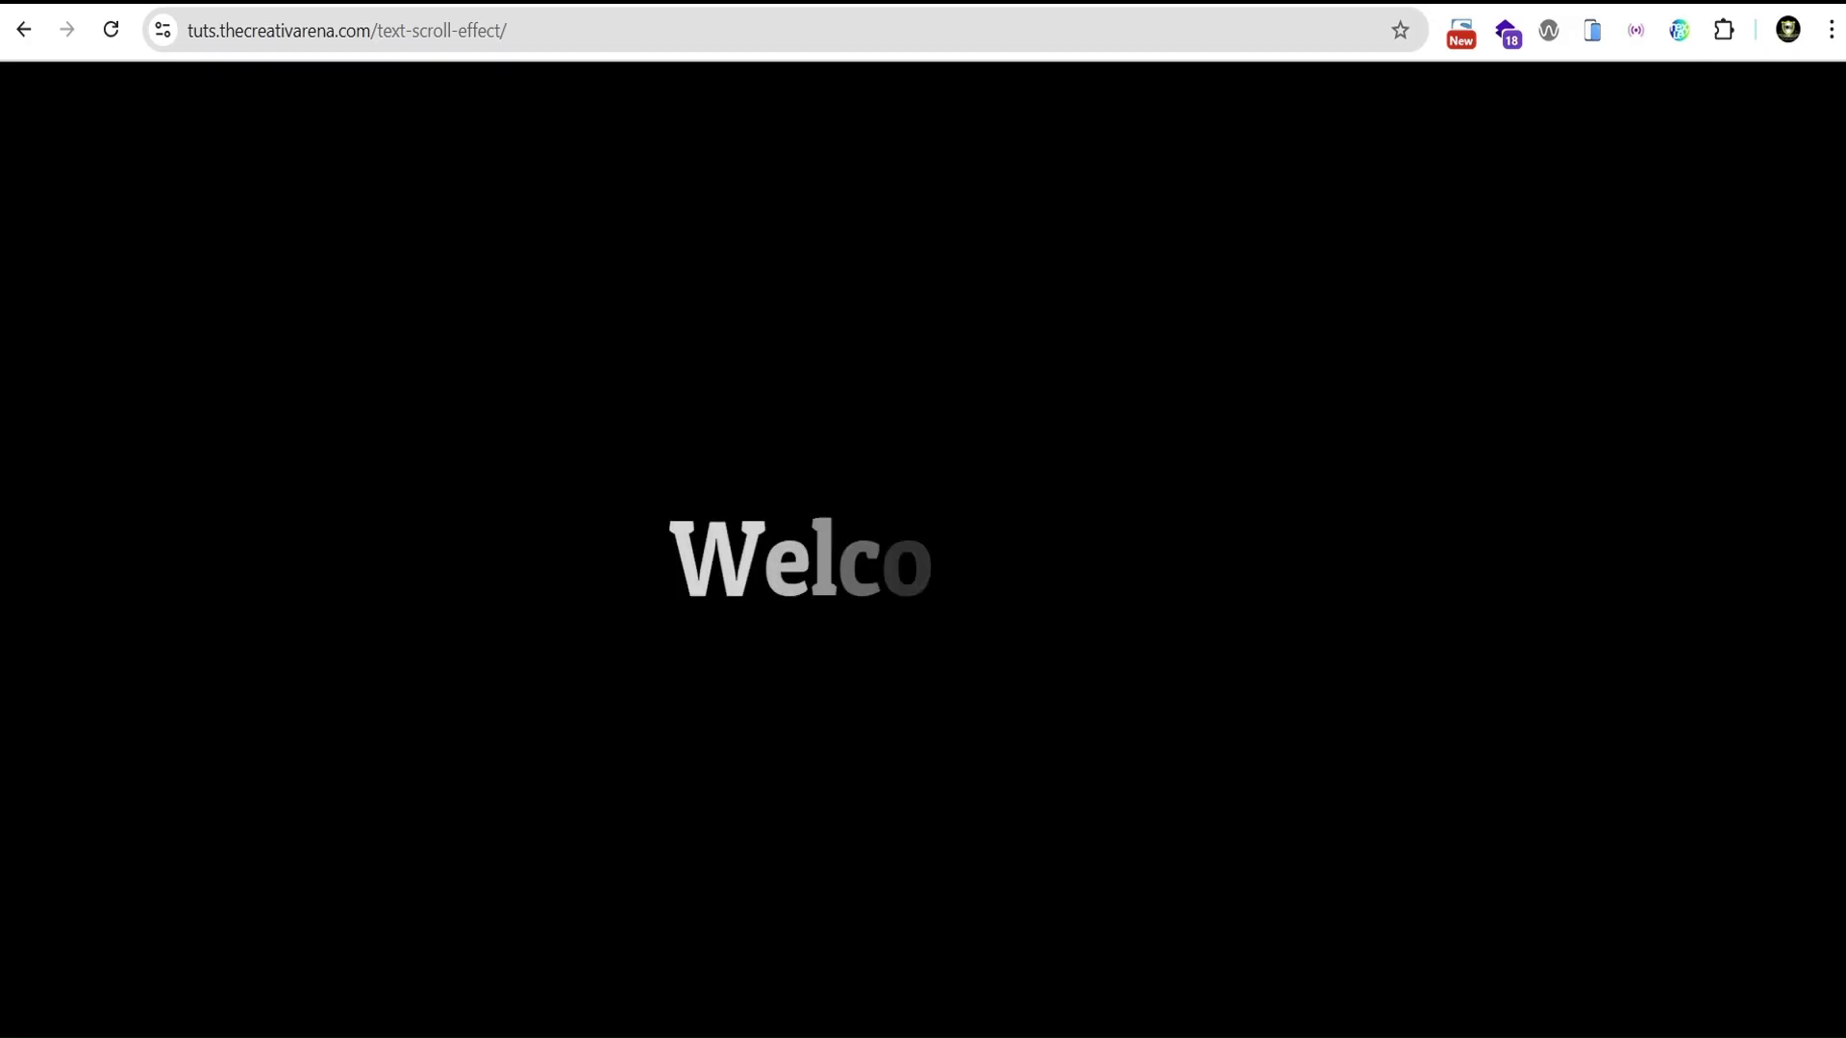
{"action": "scroll", "coordinate": [923, 519], "scroll_direction": "down", "scroll_amount": 8}
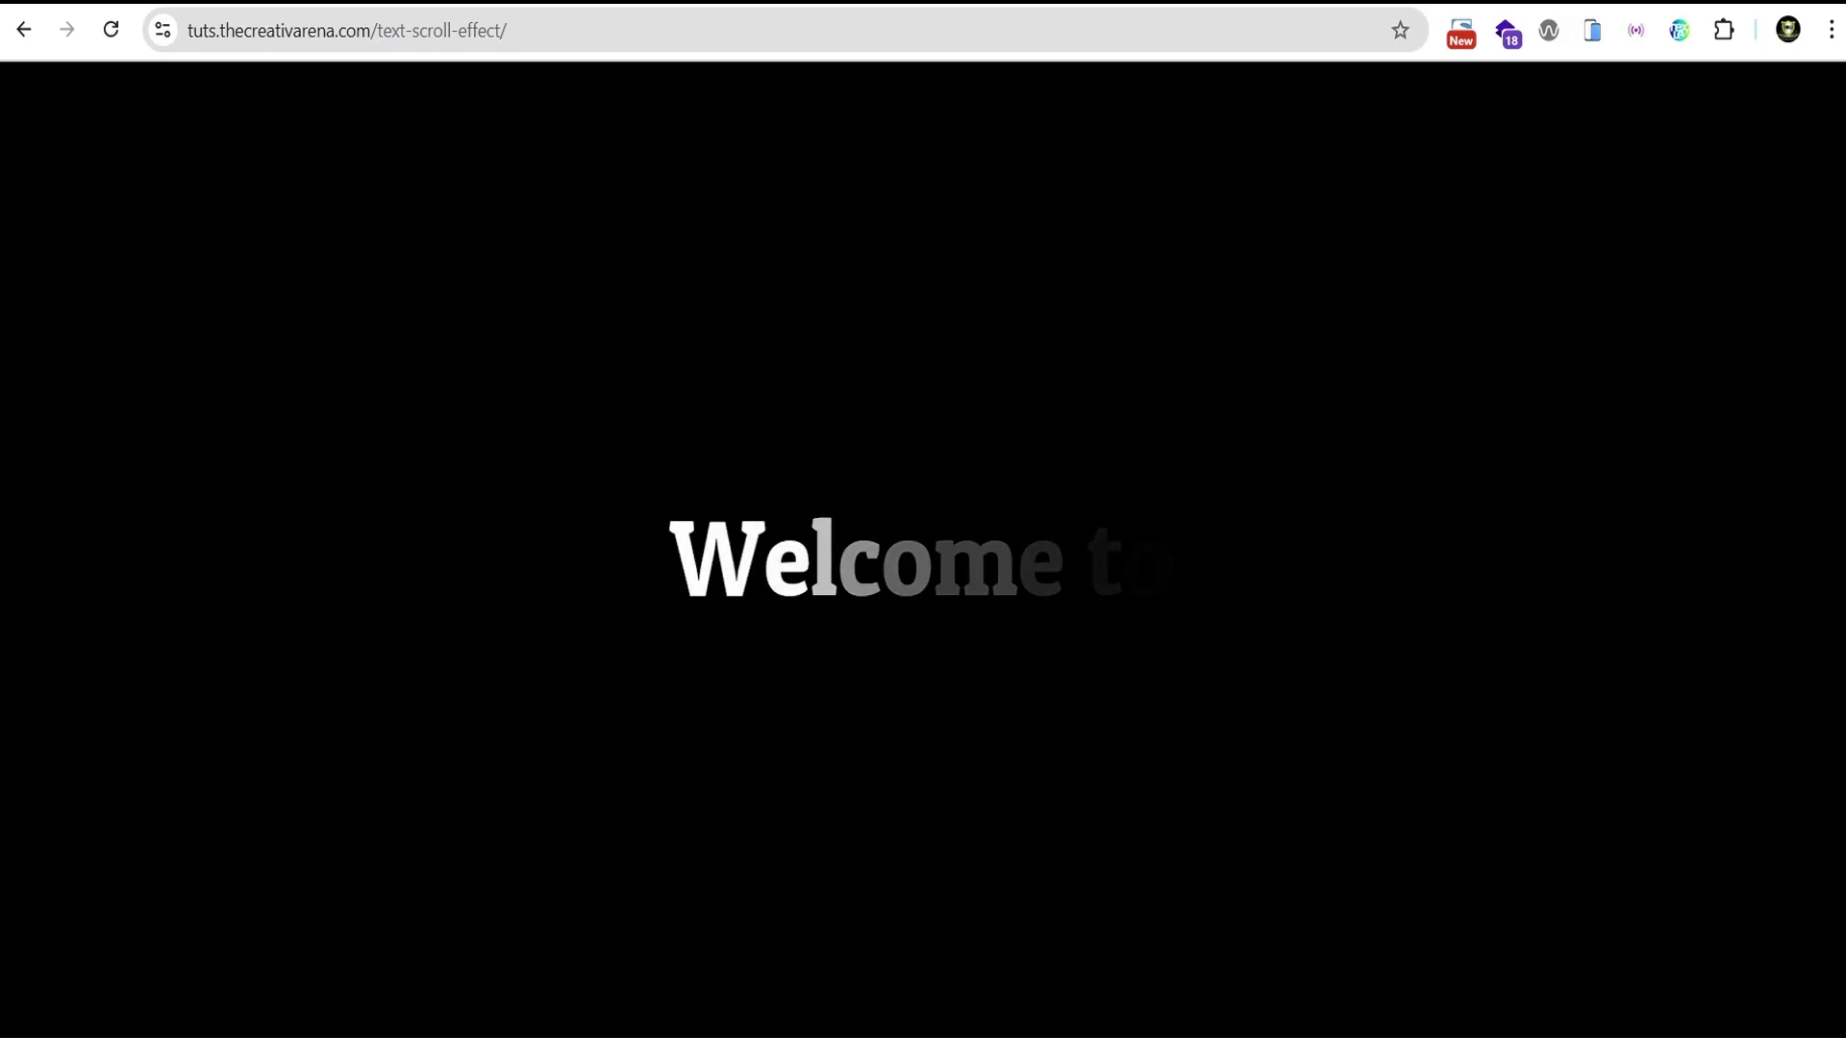
{"action": "scroll", "coordinate": [923, 519], "scroll_direction": "down", "scroll_amount": 8}
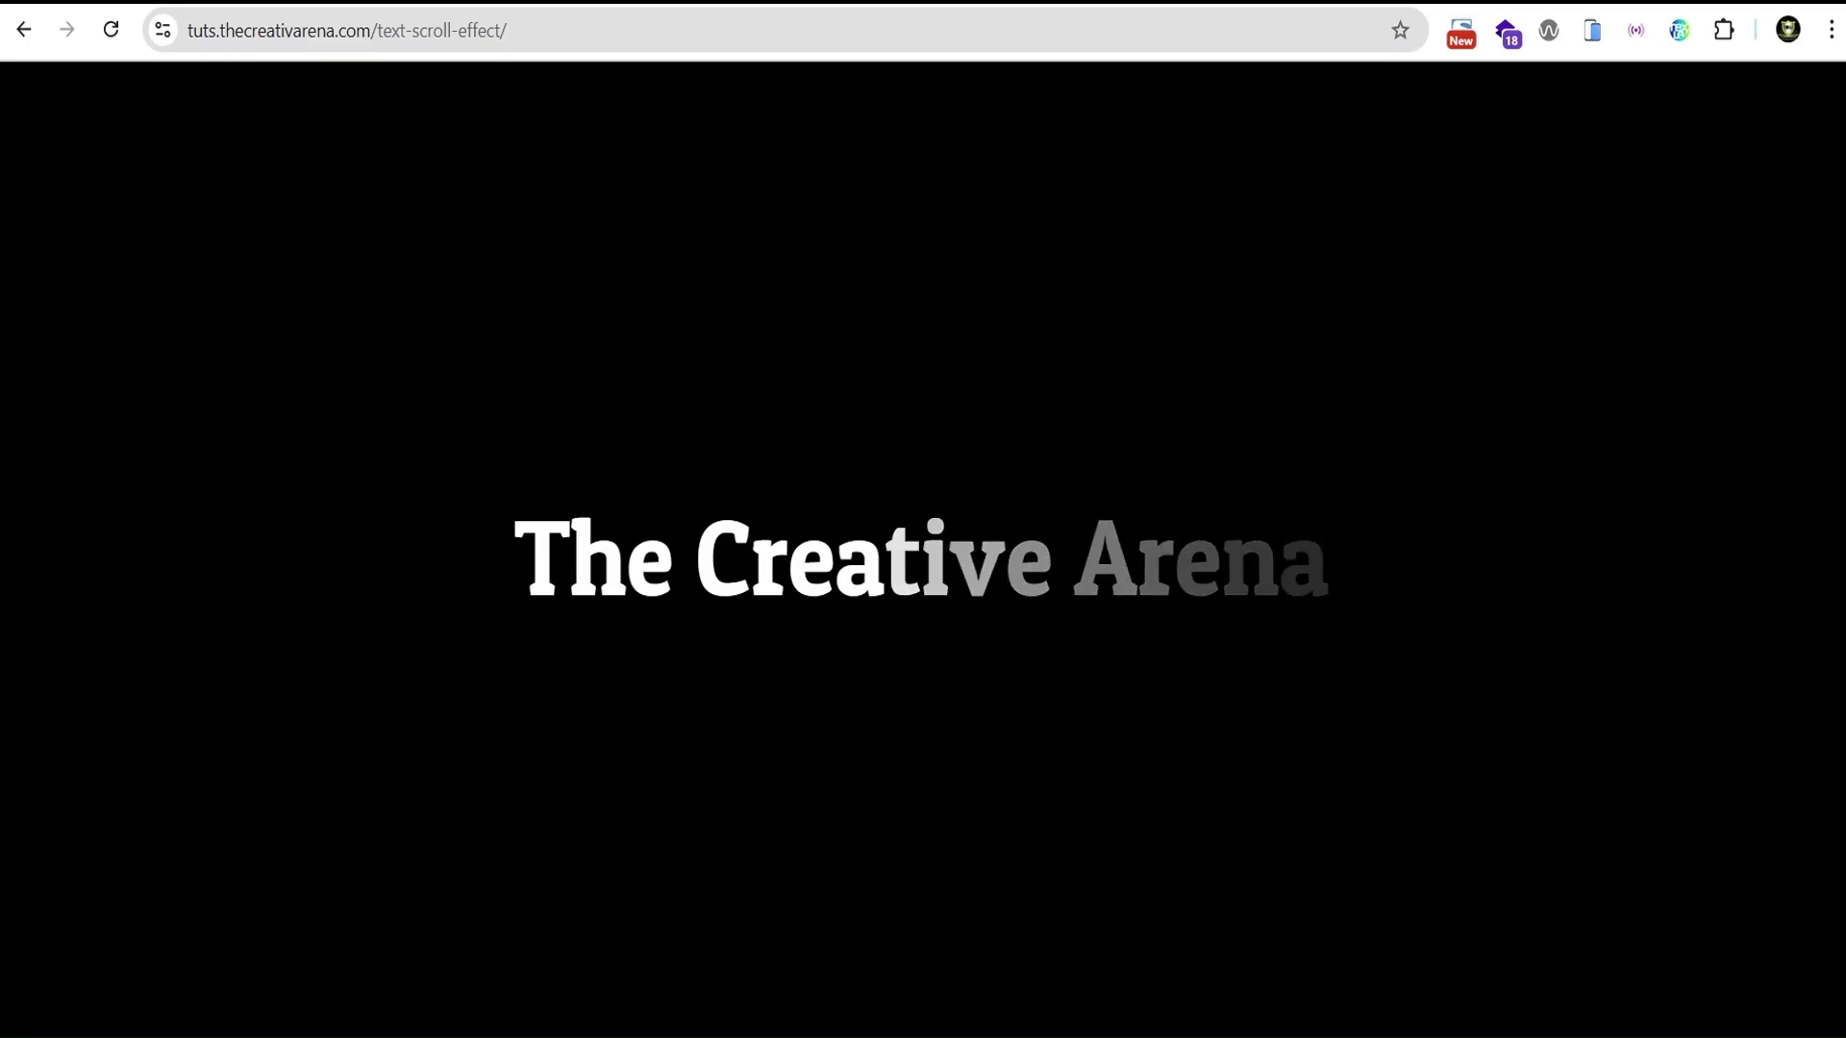
{"action": "scroll", "coordinate": [923, 519], "scroll_direction": "down", "scroll_amount": 8}
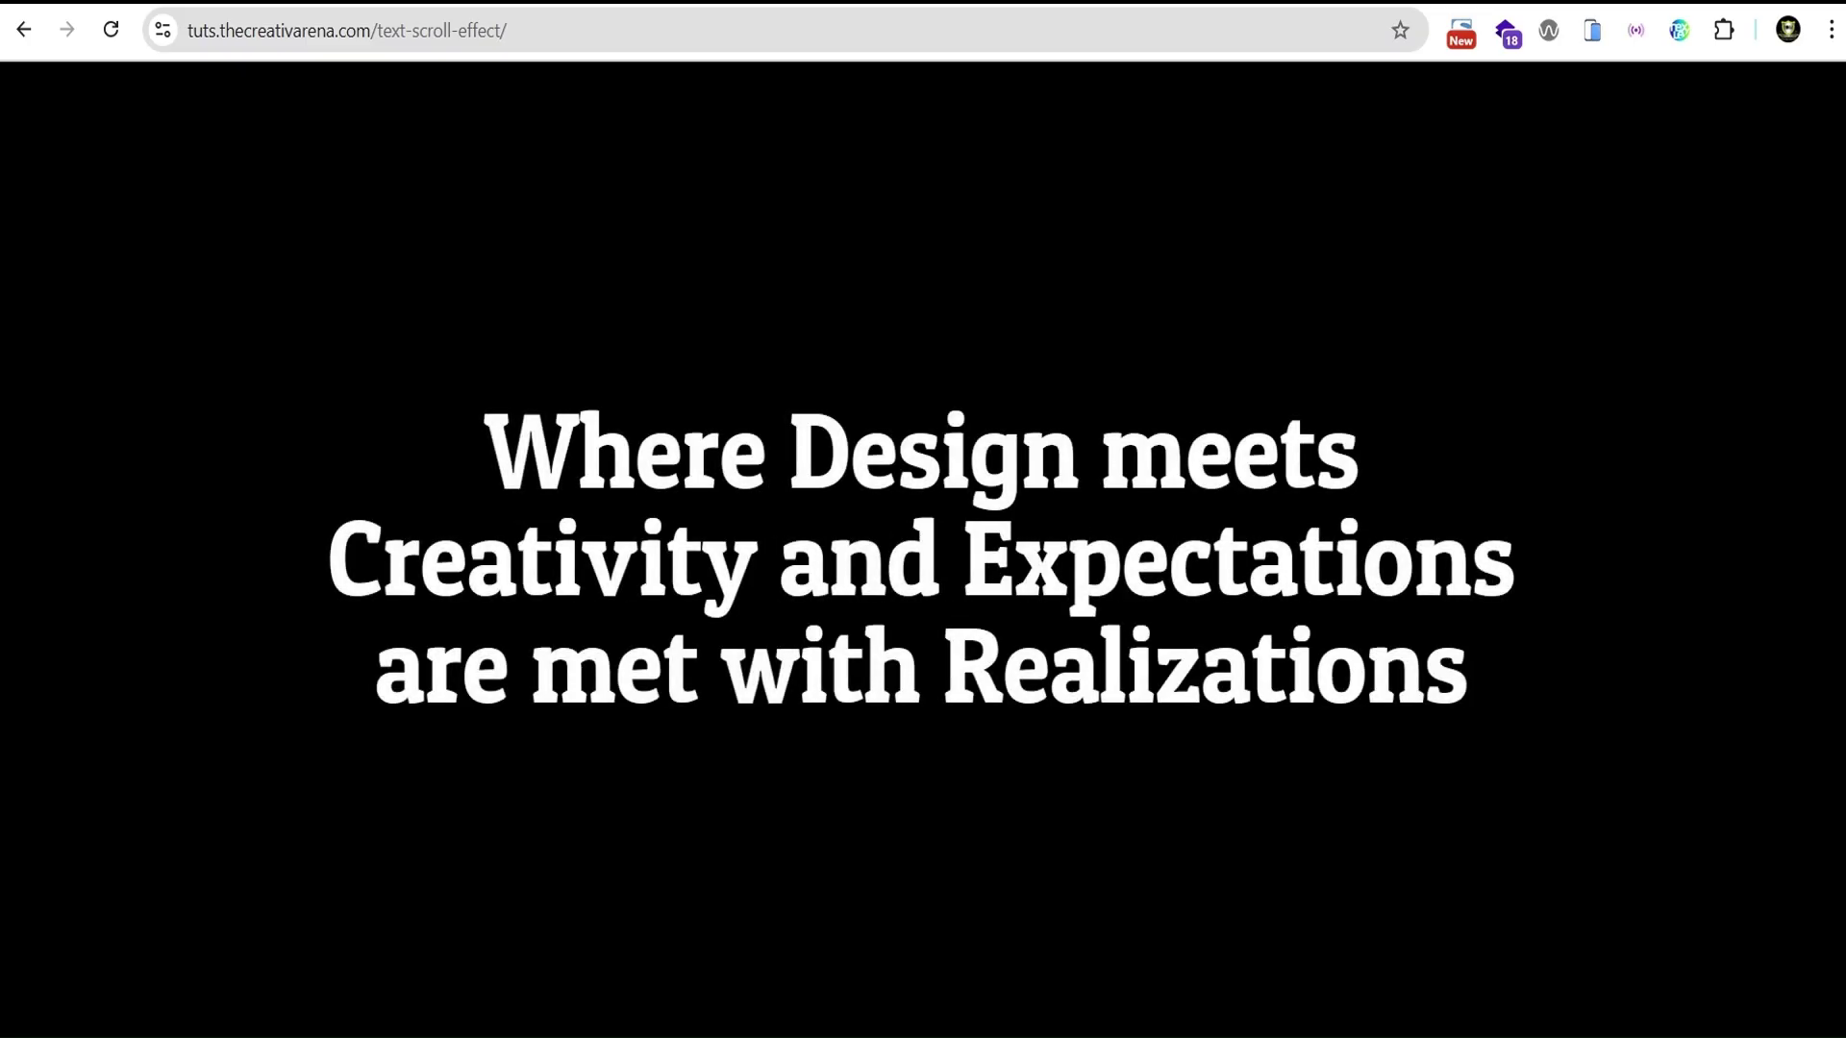
{"action": "scroll", "coordinate": [923, 519], "scroll_direction": "down", "scroll_amount": 8}
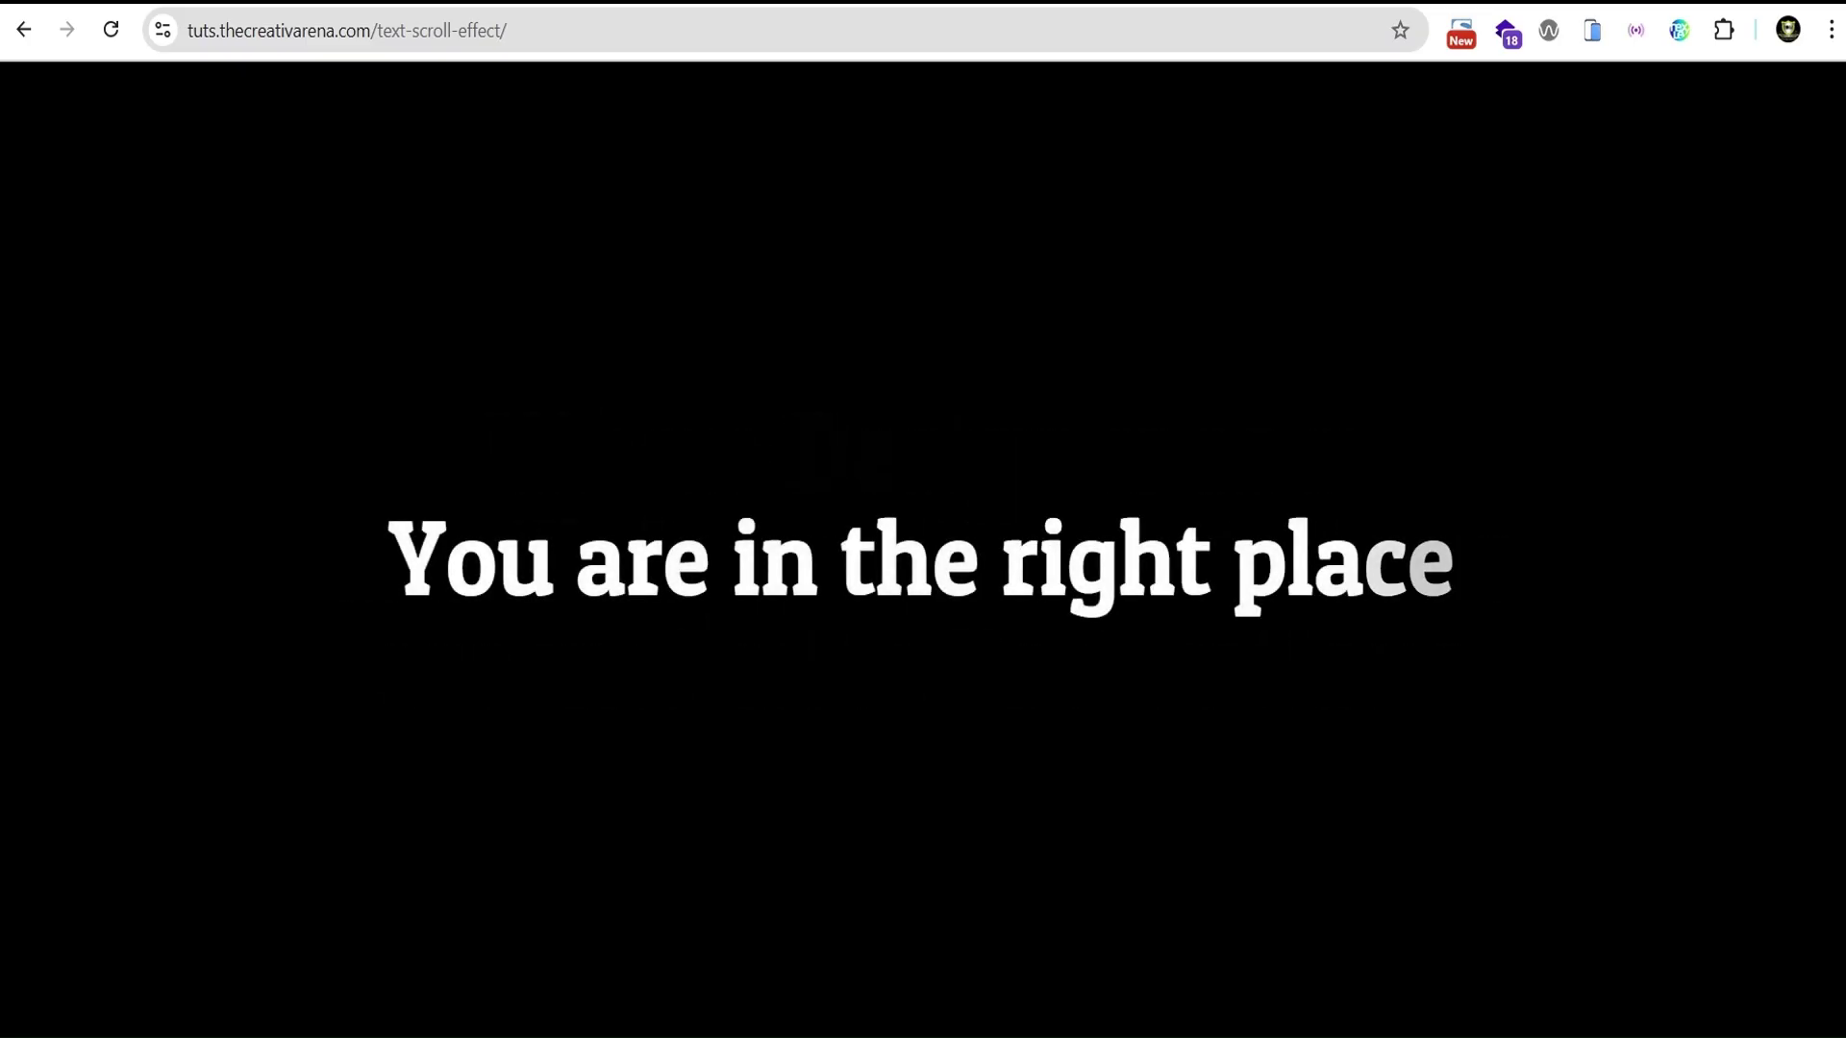
{"action": "scroll", "coordinate": [923, 519], "scroll_direction": "down", "scroll_amount": 3}
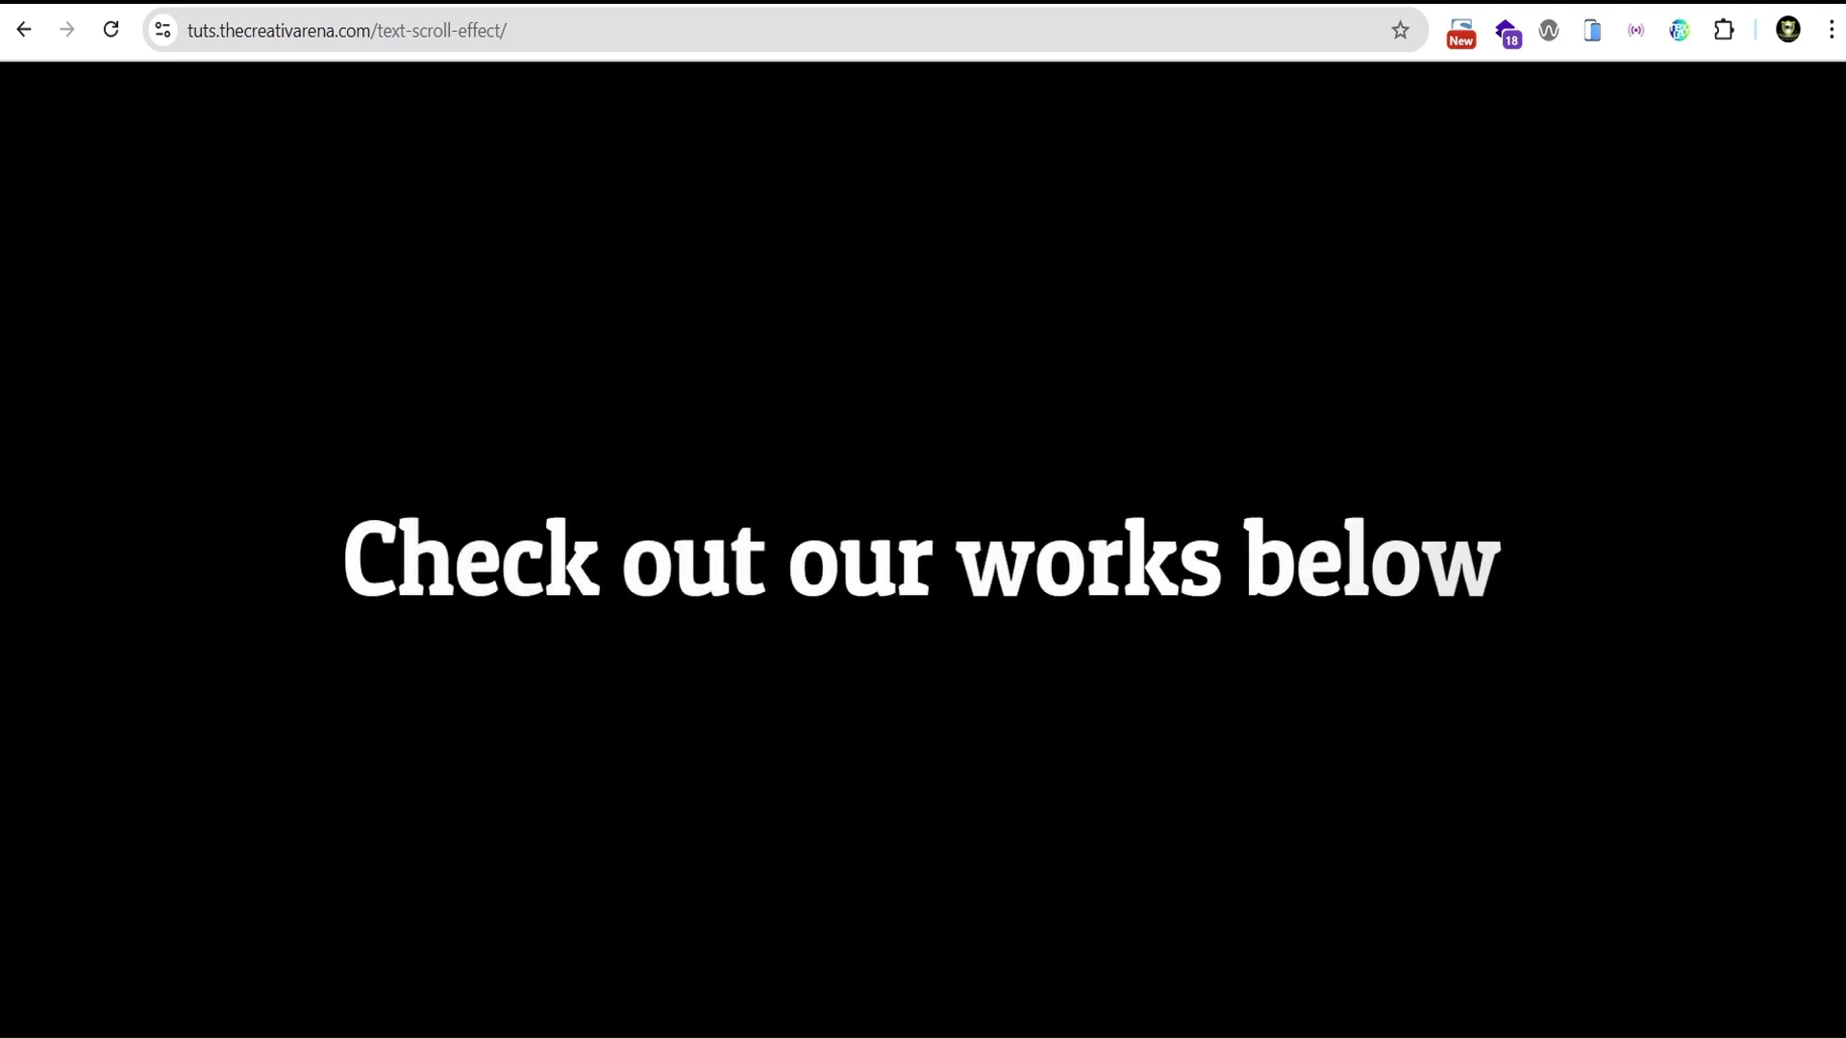
{"action": "scroll", "coordinate": [923, 519], "scroll_direction": "down", "scroll_amount": 8}
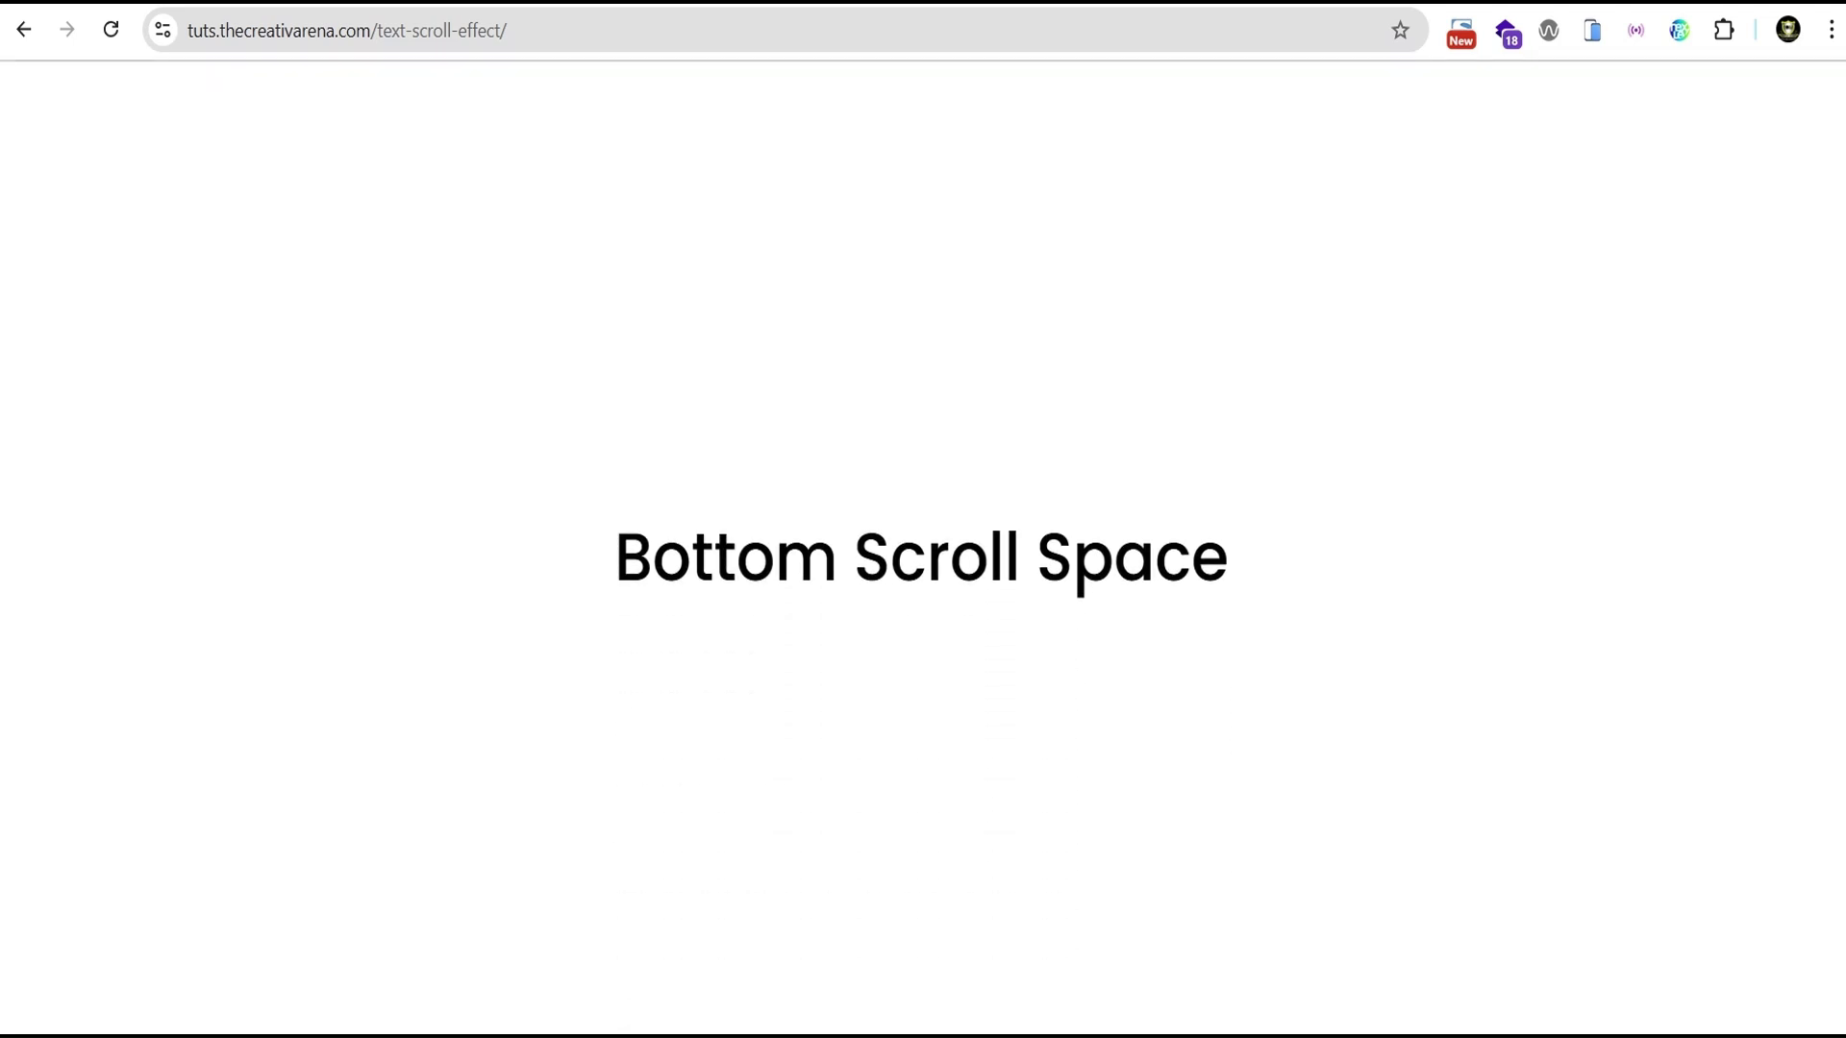
Step: Examine the text effect in reverse, going back up from Bottom Scroll Space to Top Scroll Space
{"action": "scroll", "coordinate": [1533, 781], "scroll_direction": "up", "scroll_amount": 15}
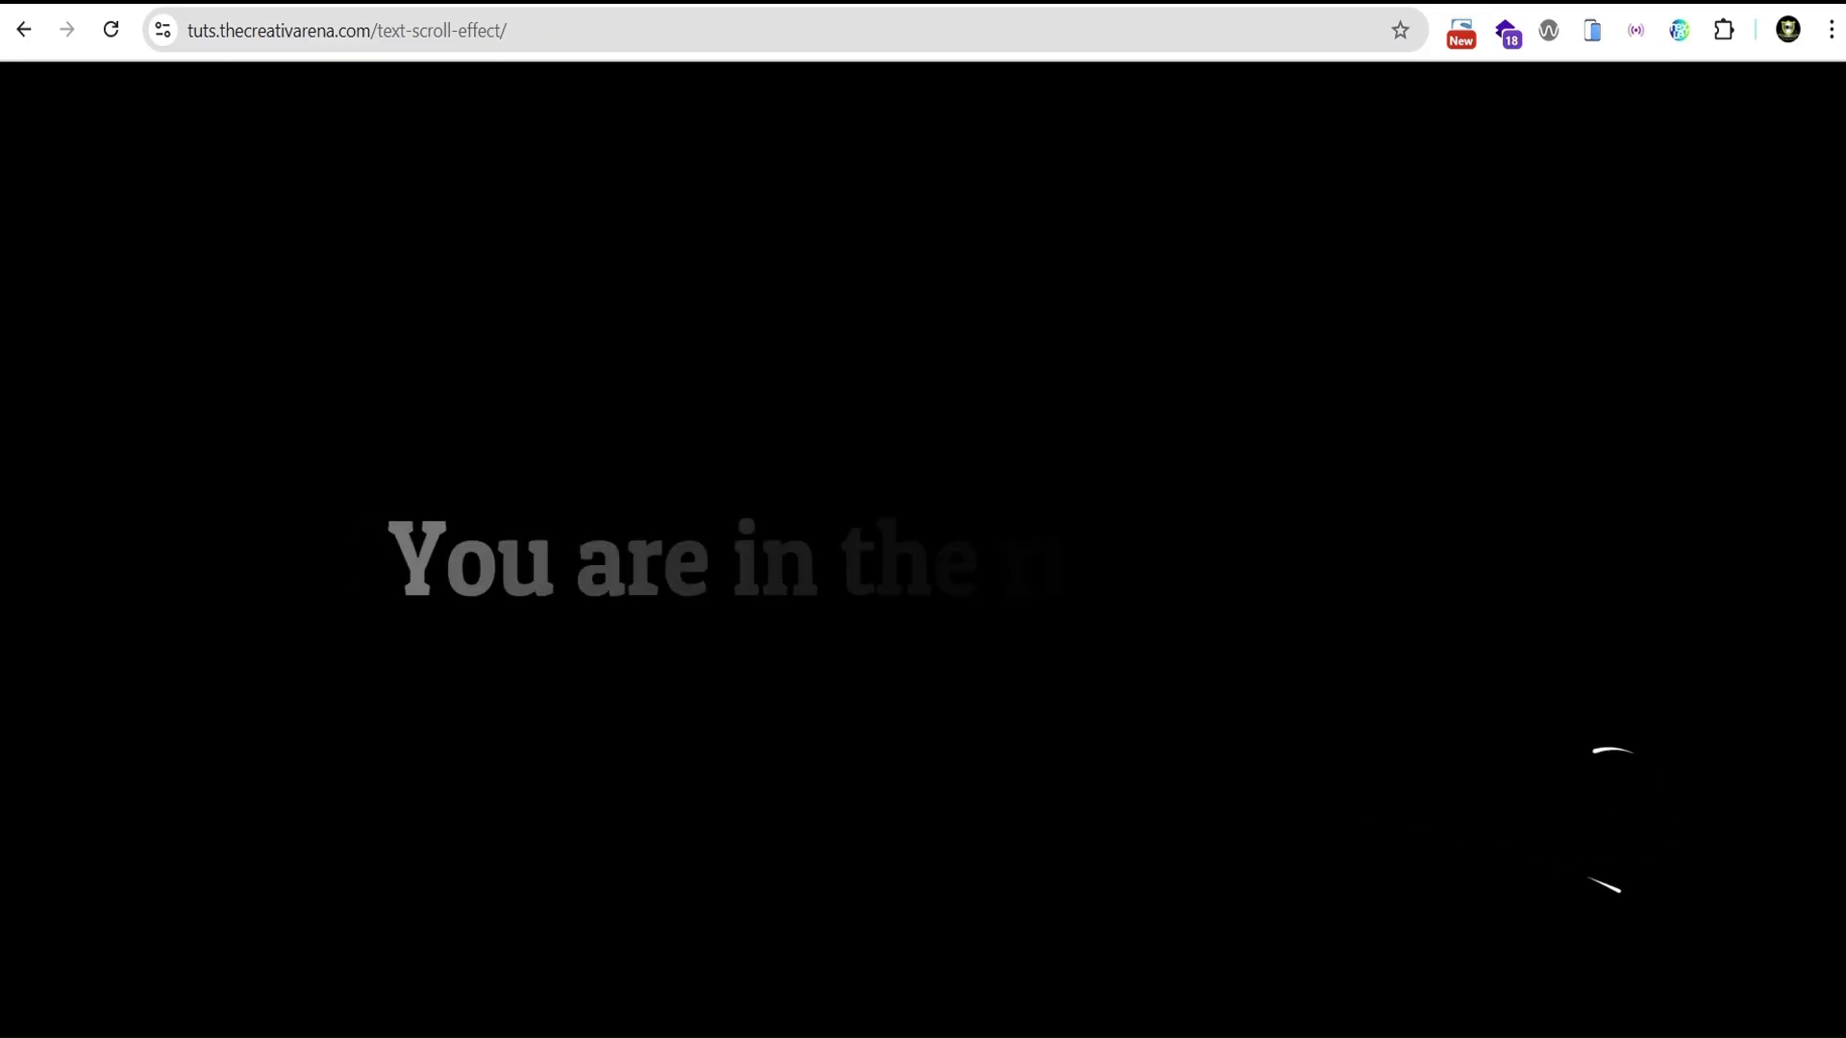
{"action": "scroll", "coordinate": [1532, 816], "scroll_direction": "up", "scroll_amount": 10}
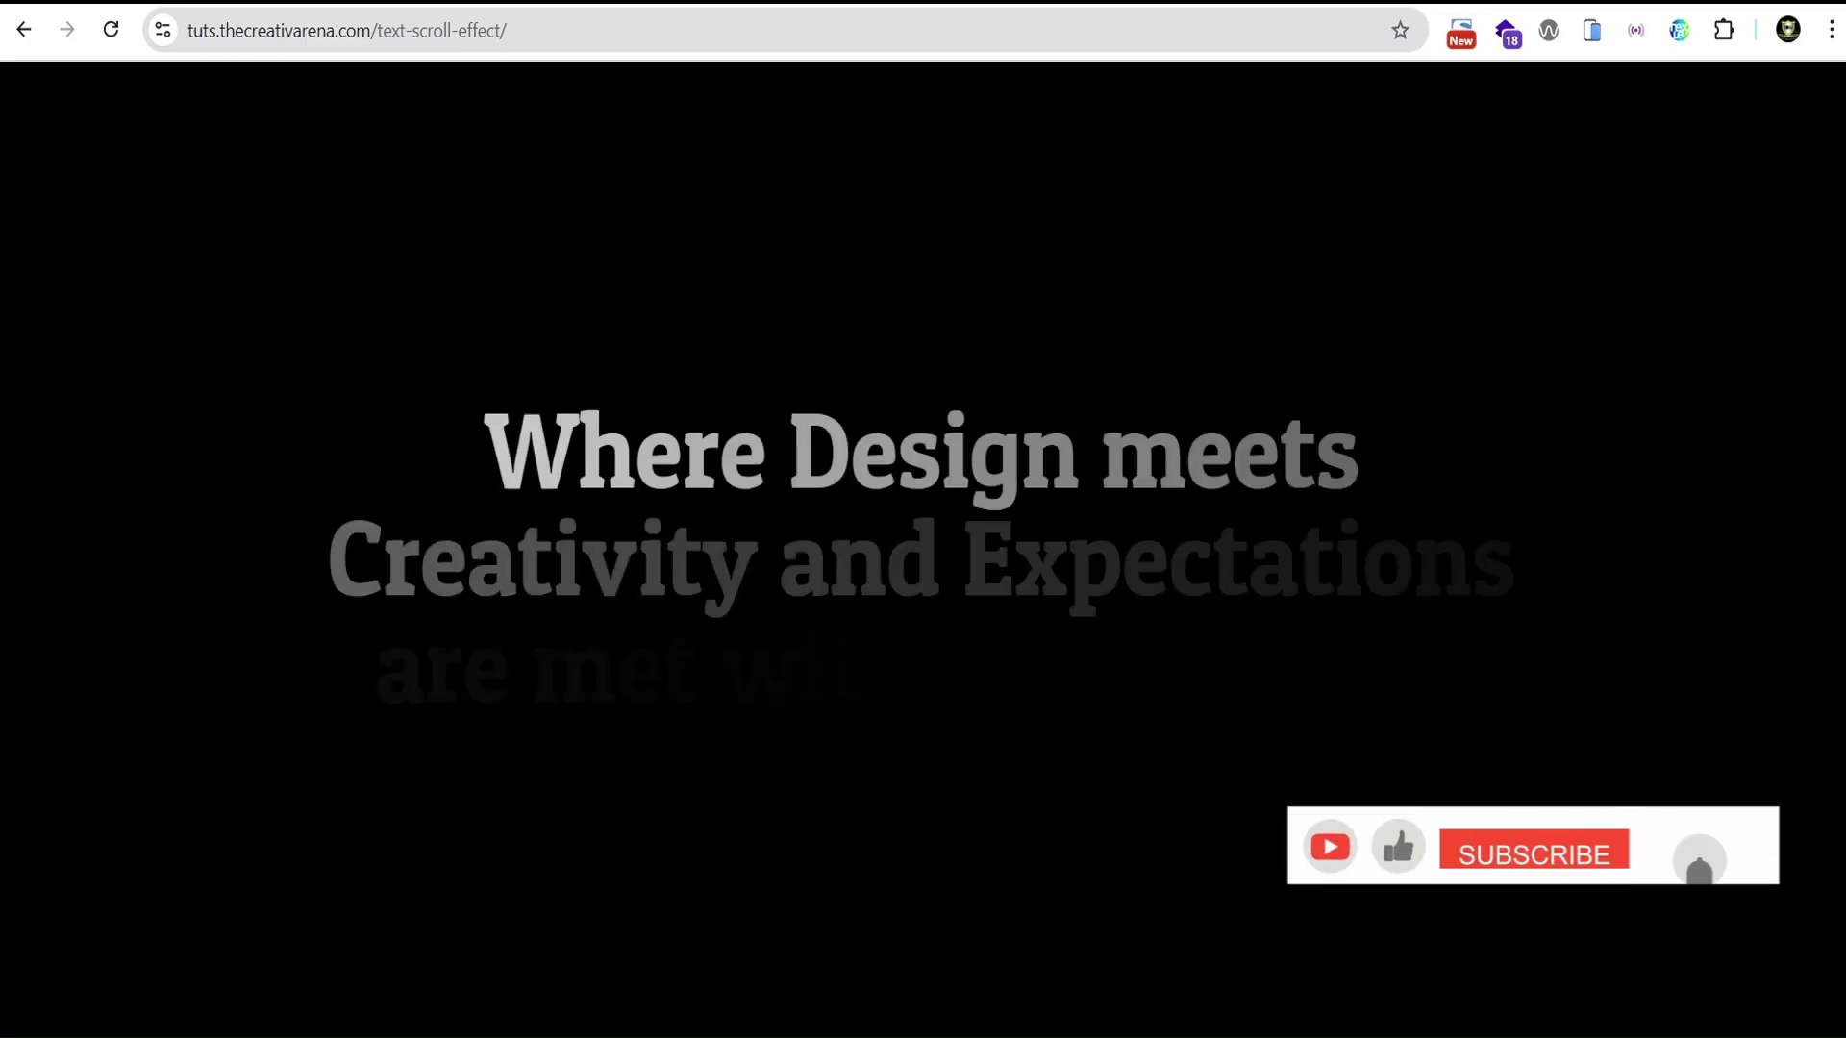
{"action": "scroll", "coordinate": [923, 558], "scroll_direction": "up", "scroll_amount": 10}
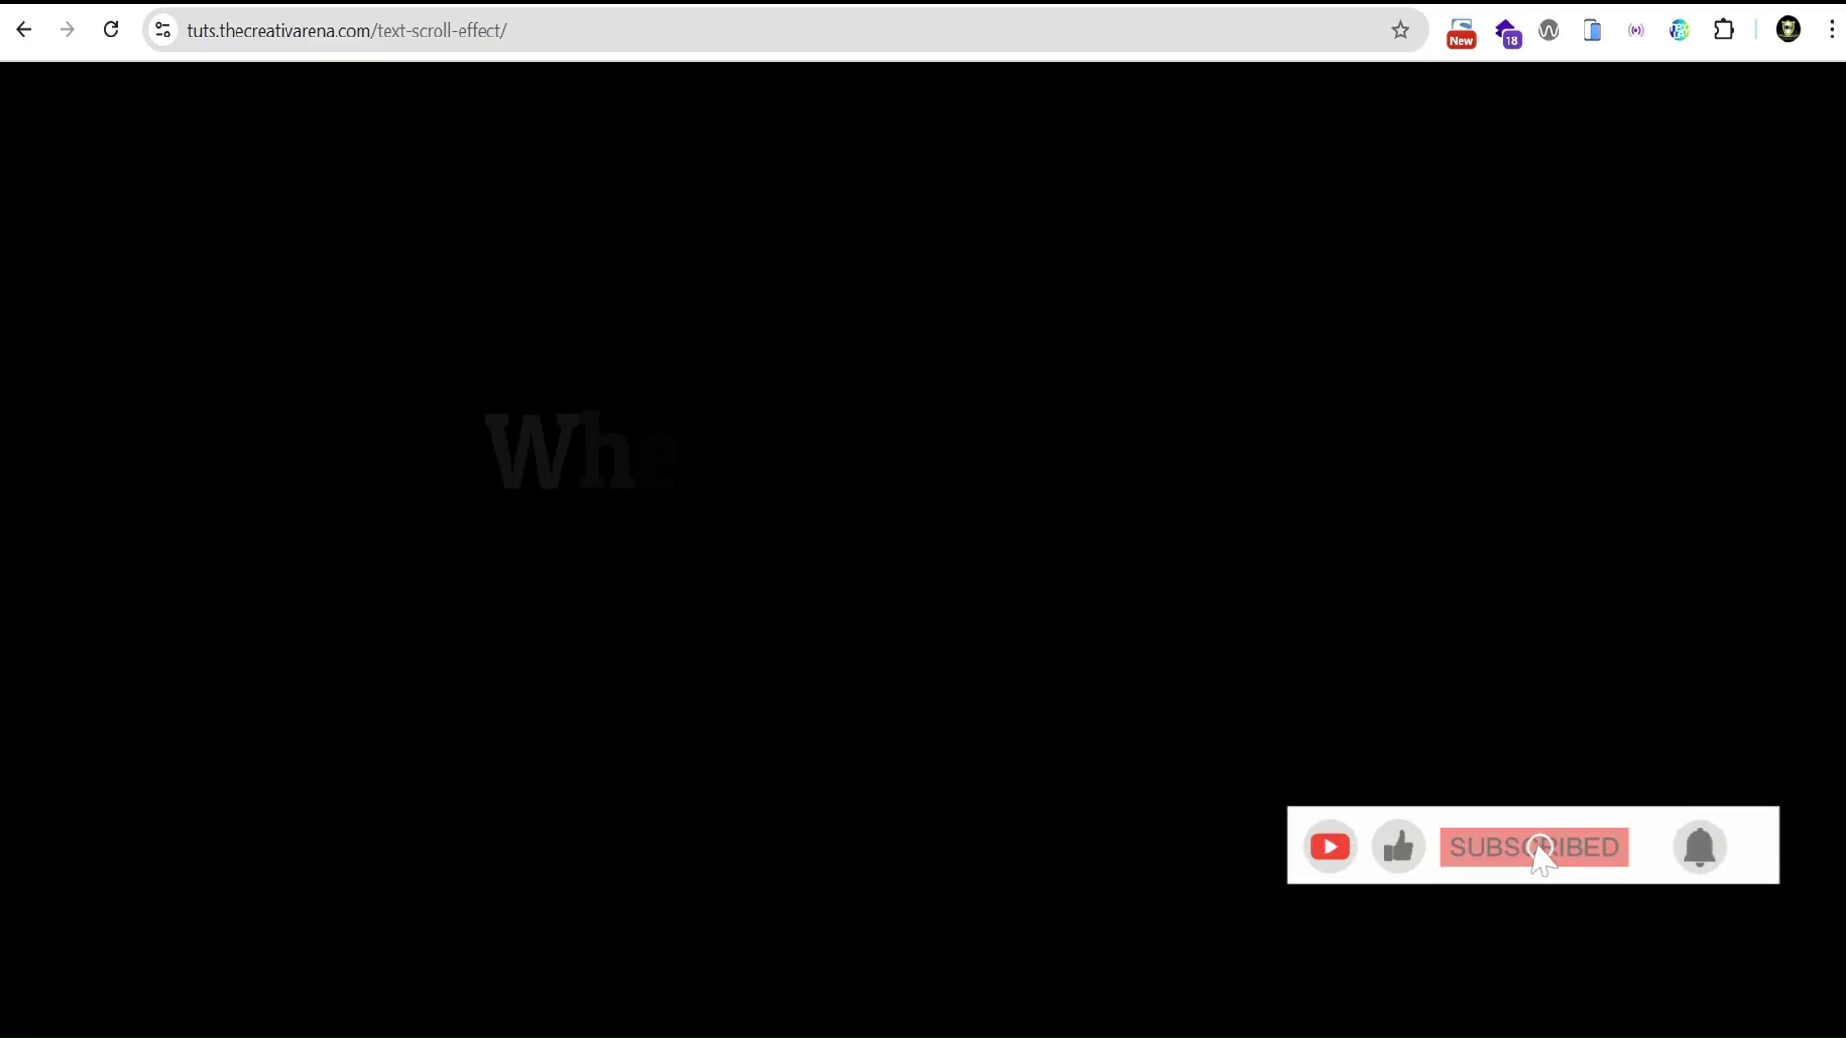
{"action": "scroll", "coordinate": [923, 558], "scroll_direction": "up", "scroll_amount": 10}
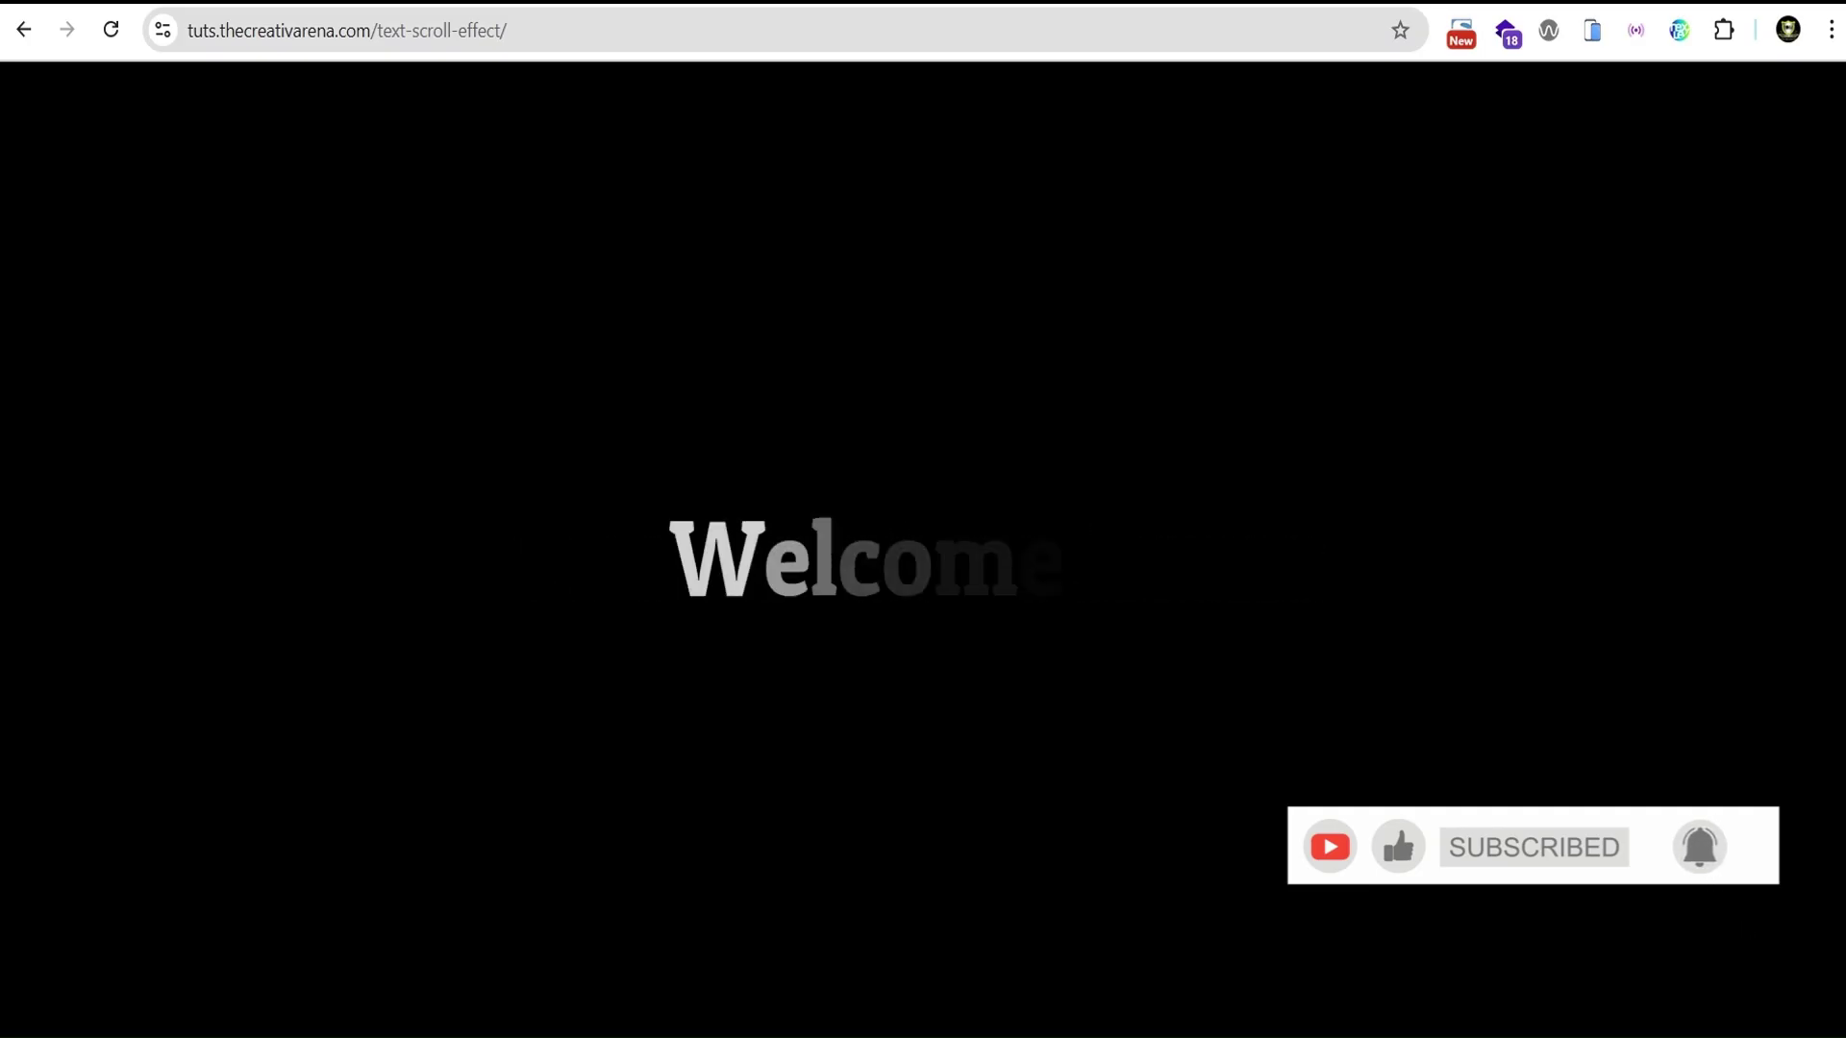
{"action": "scroll", "coordinate": [923, 557], "scroll_direction": "up", "scroll_amount": 10}
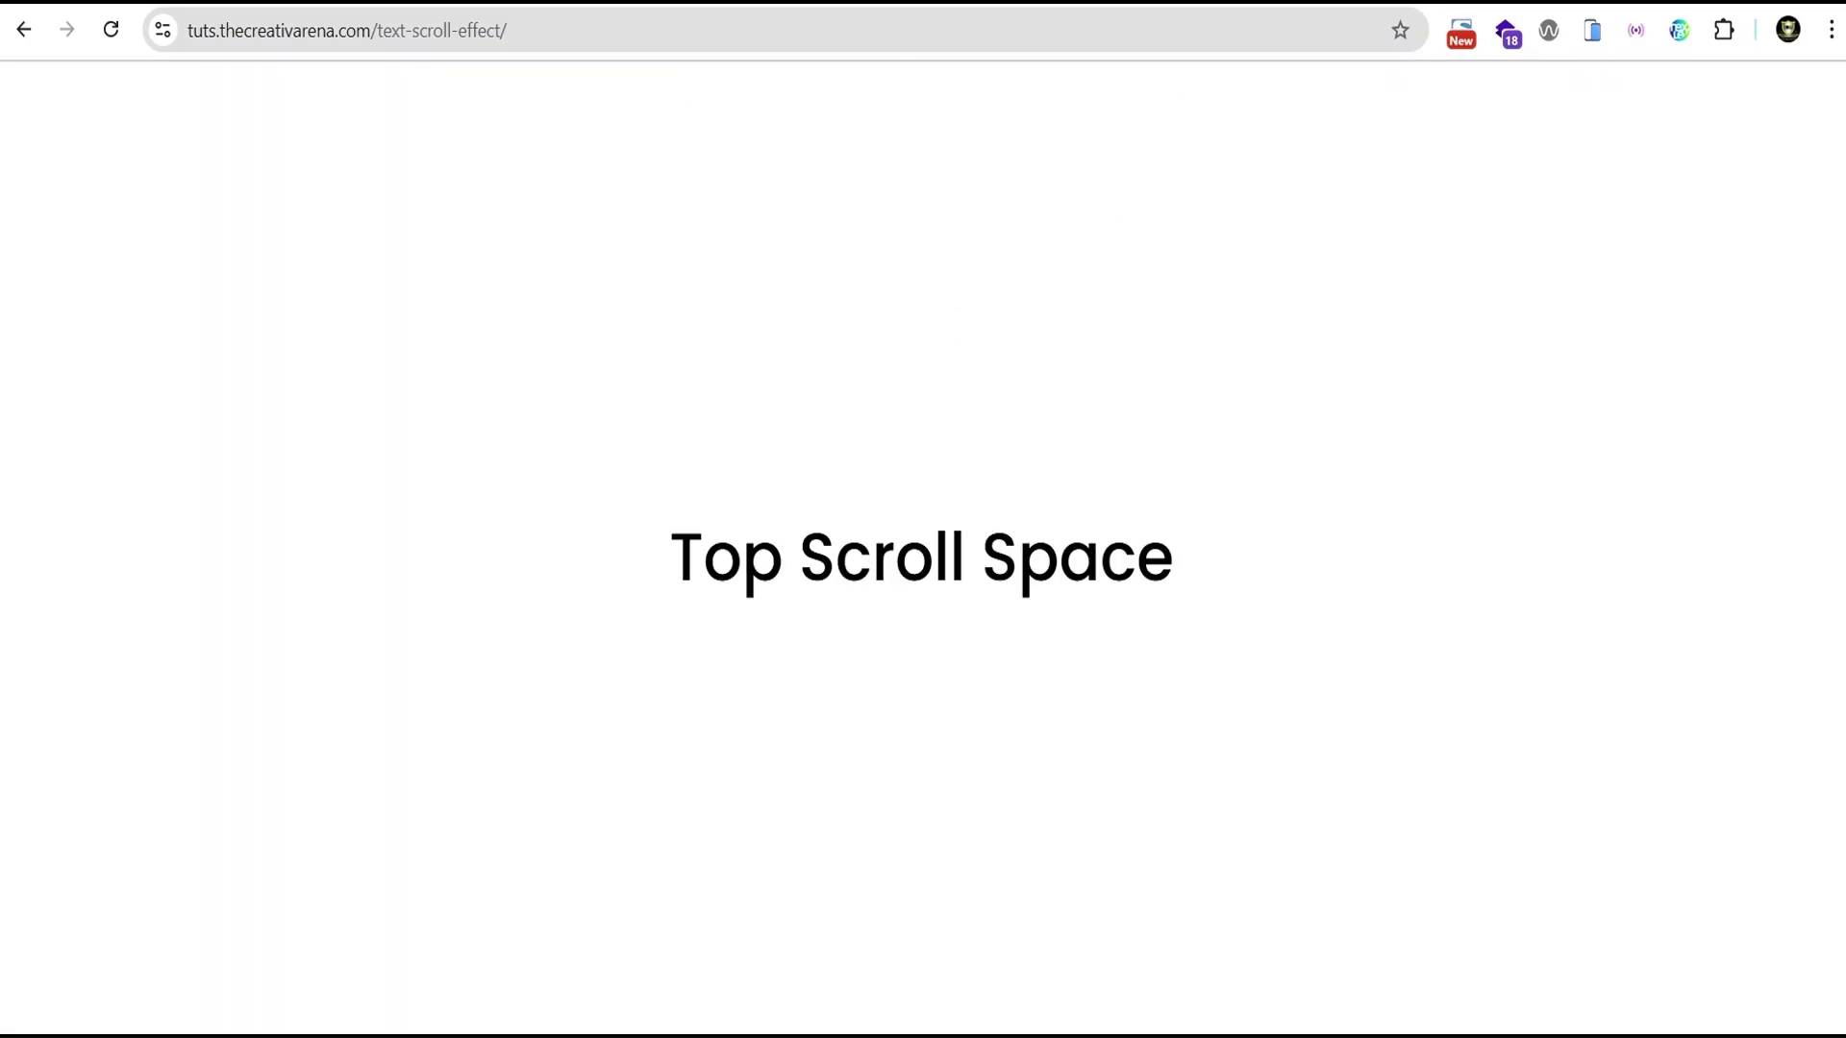
Step: Preview the page in the mobile simulator's tablet view and examine the text scroll effect, ending back at the top
{"action": "left_click", "coordinate": [1592, 30]}
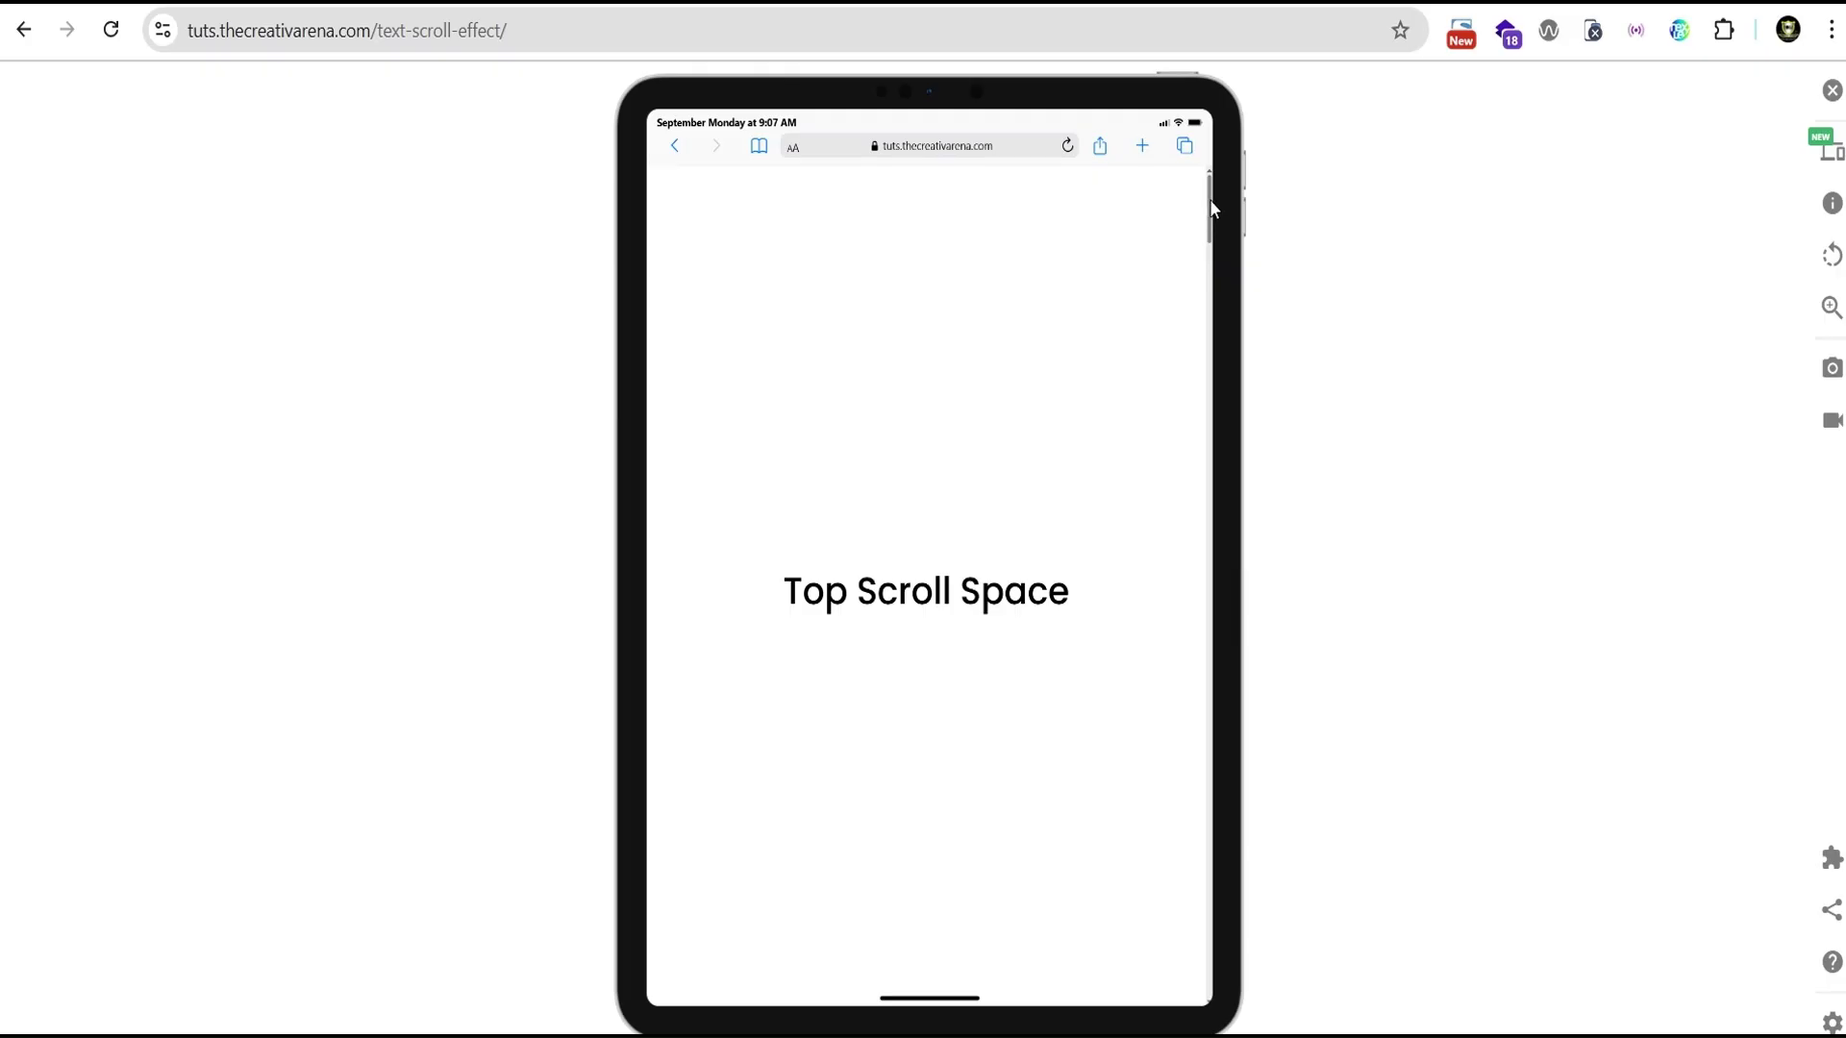
{"action": "left_click_drag", "start_coordinate": [1212, 209], "coordinate": [1212, 285]}
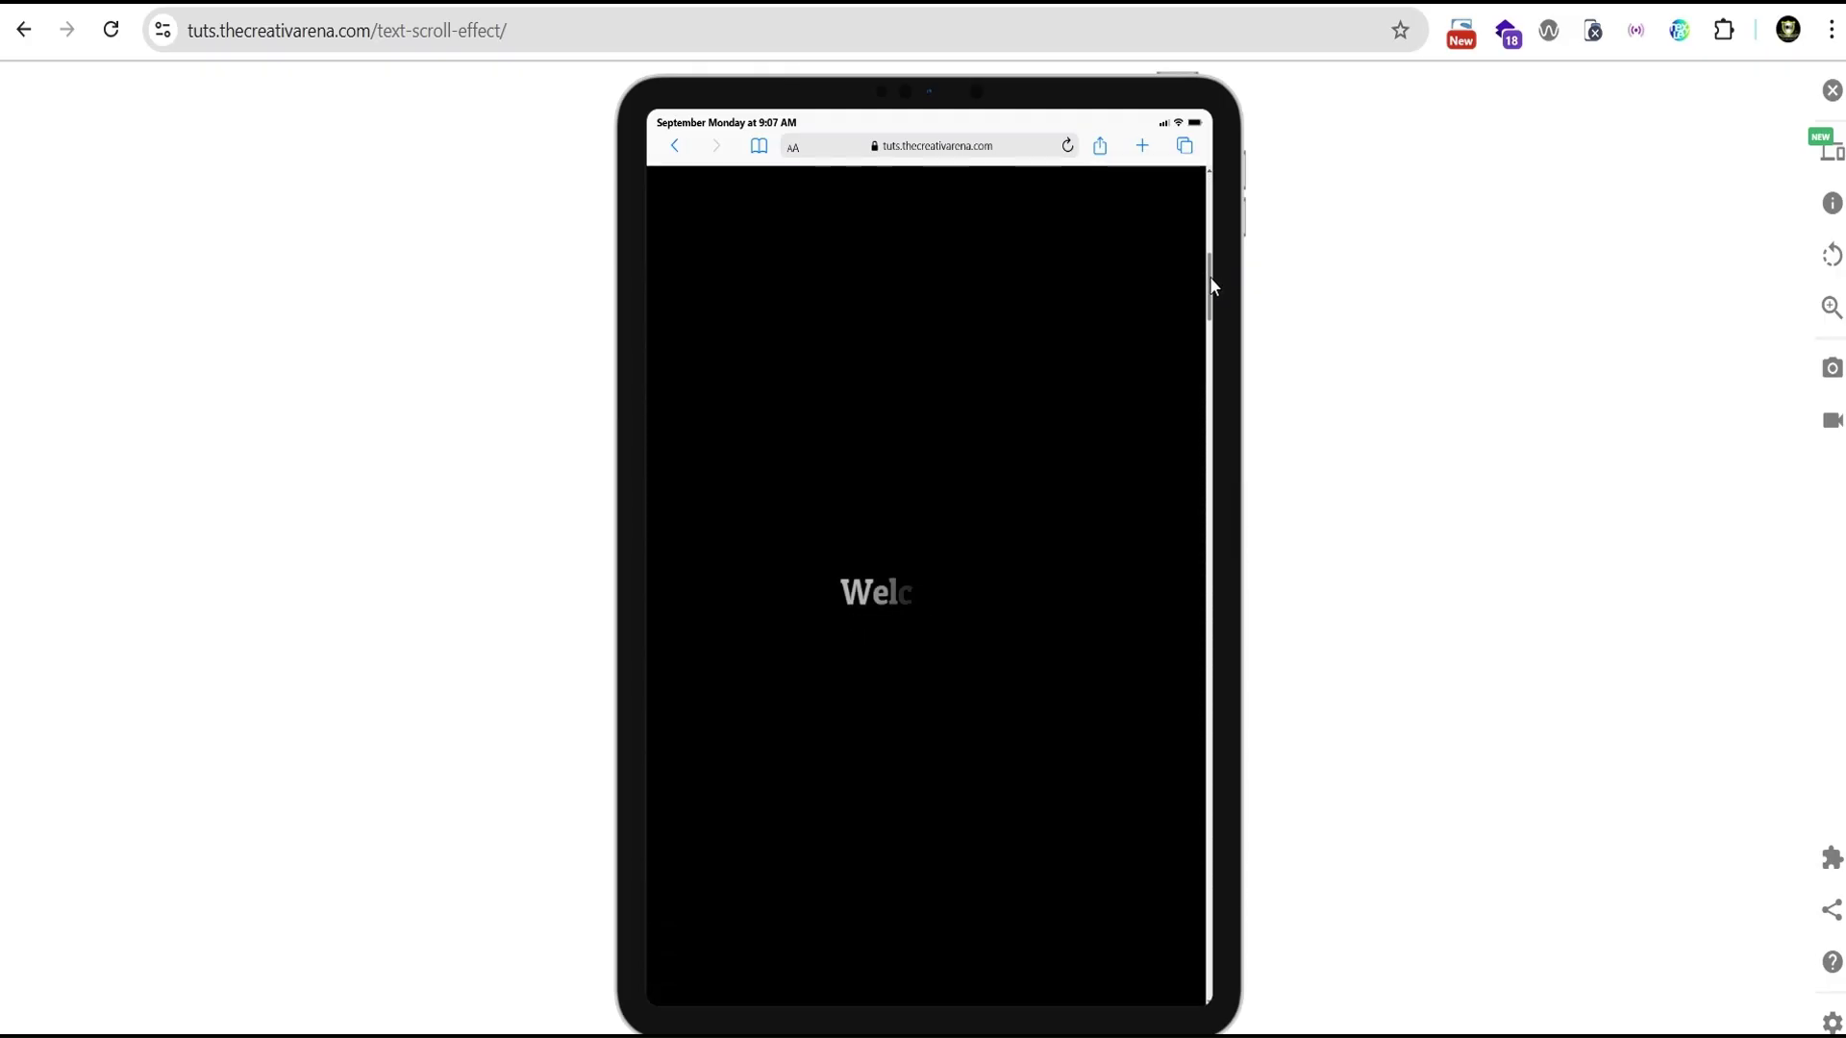
{"action": "left_click_drag", "start_coordinate": [1209, 402], "coordinate": [1224, 206]}
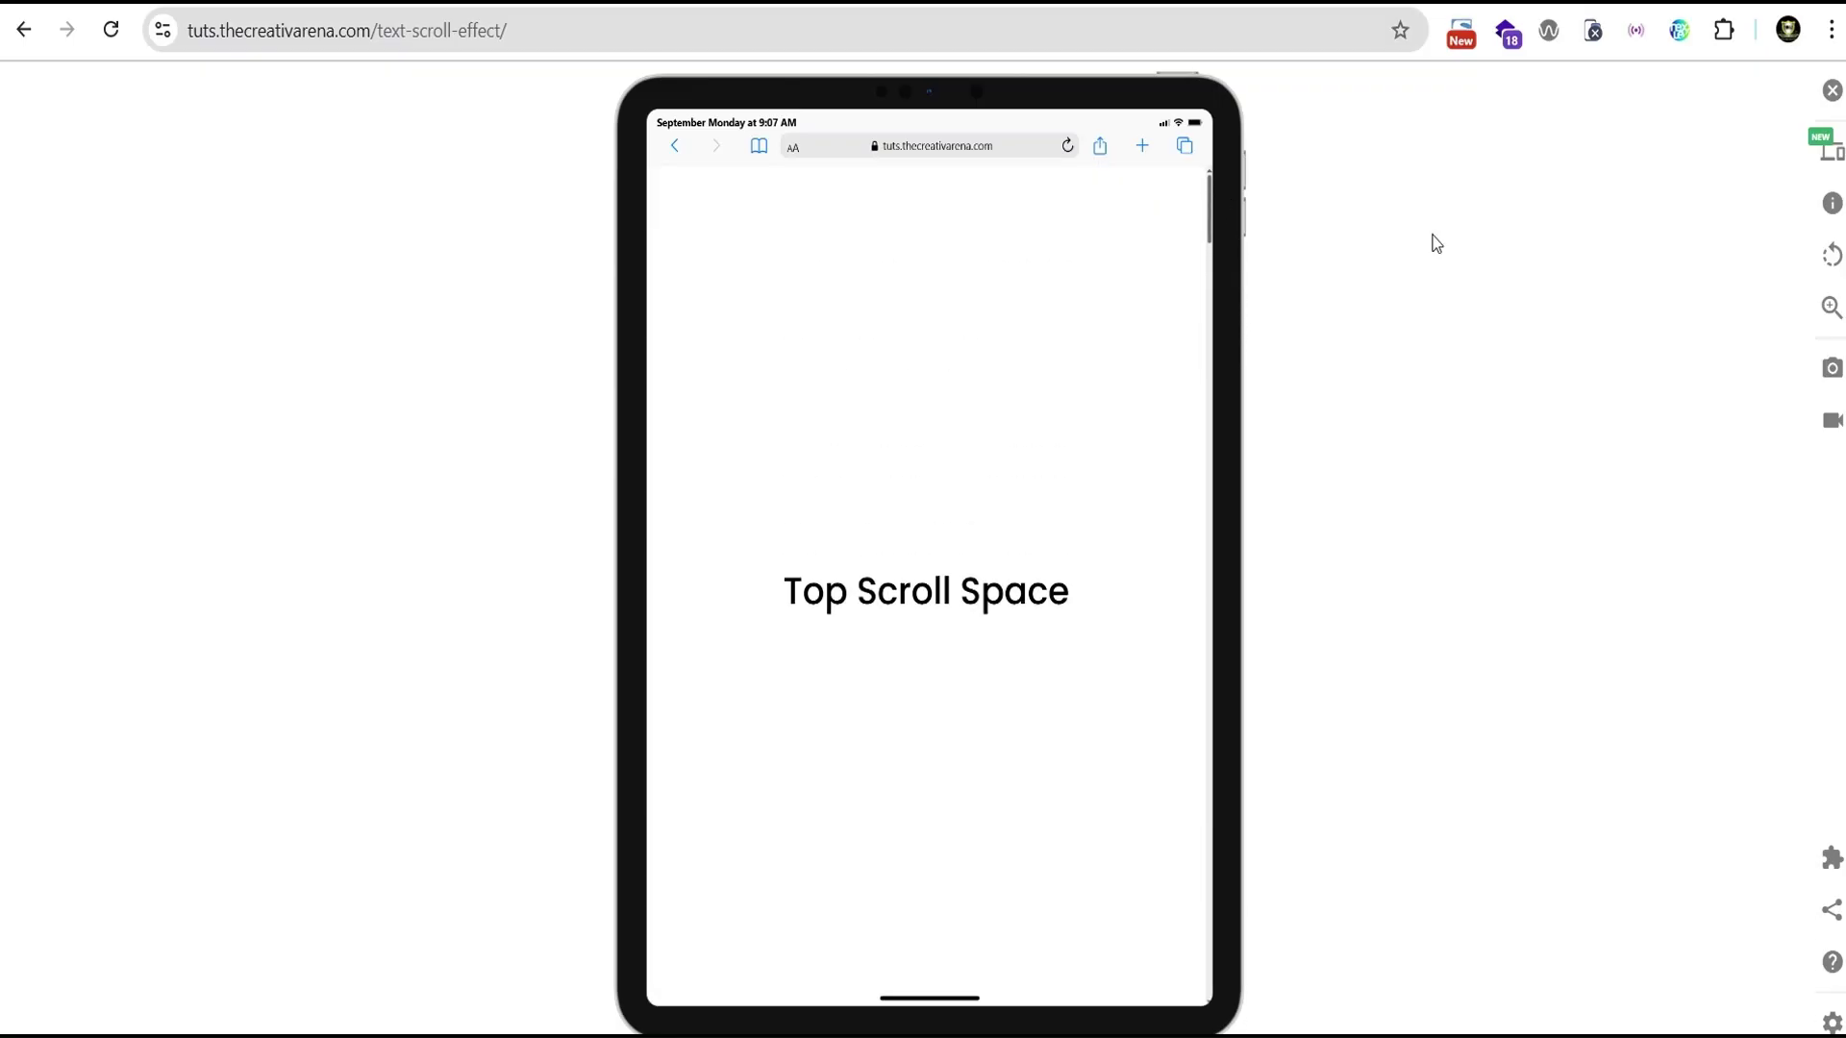
Step: Switch the simulator to iPhone 11 PRO MAX, examine the text scroll effect there, and disable the simulator
{"action": "left_click", "coordinate": [1830, 154]}
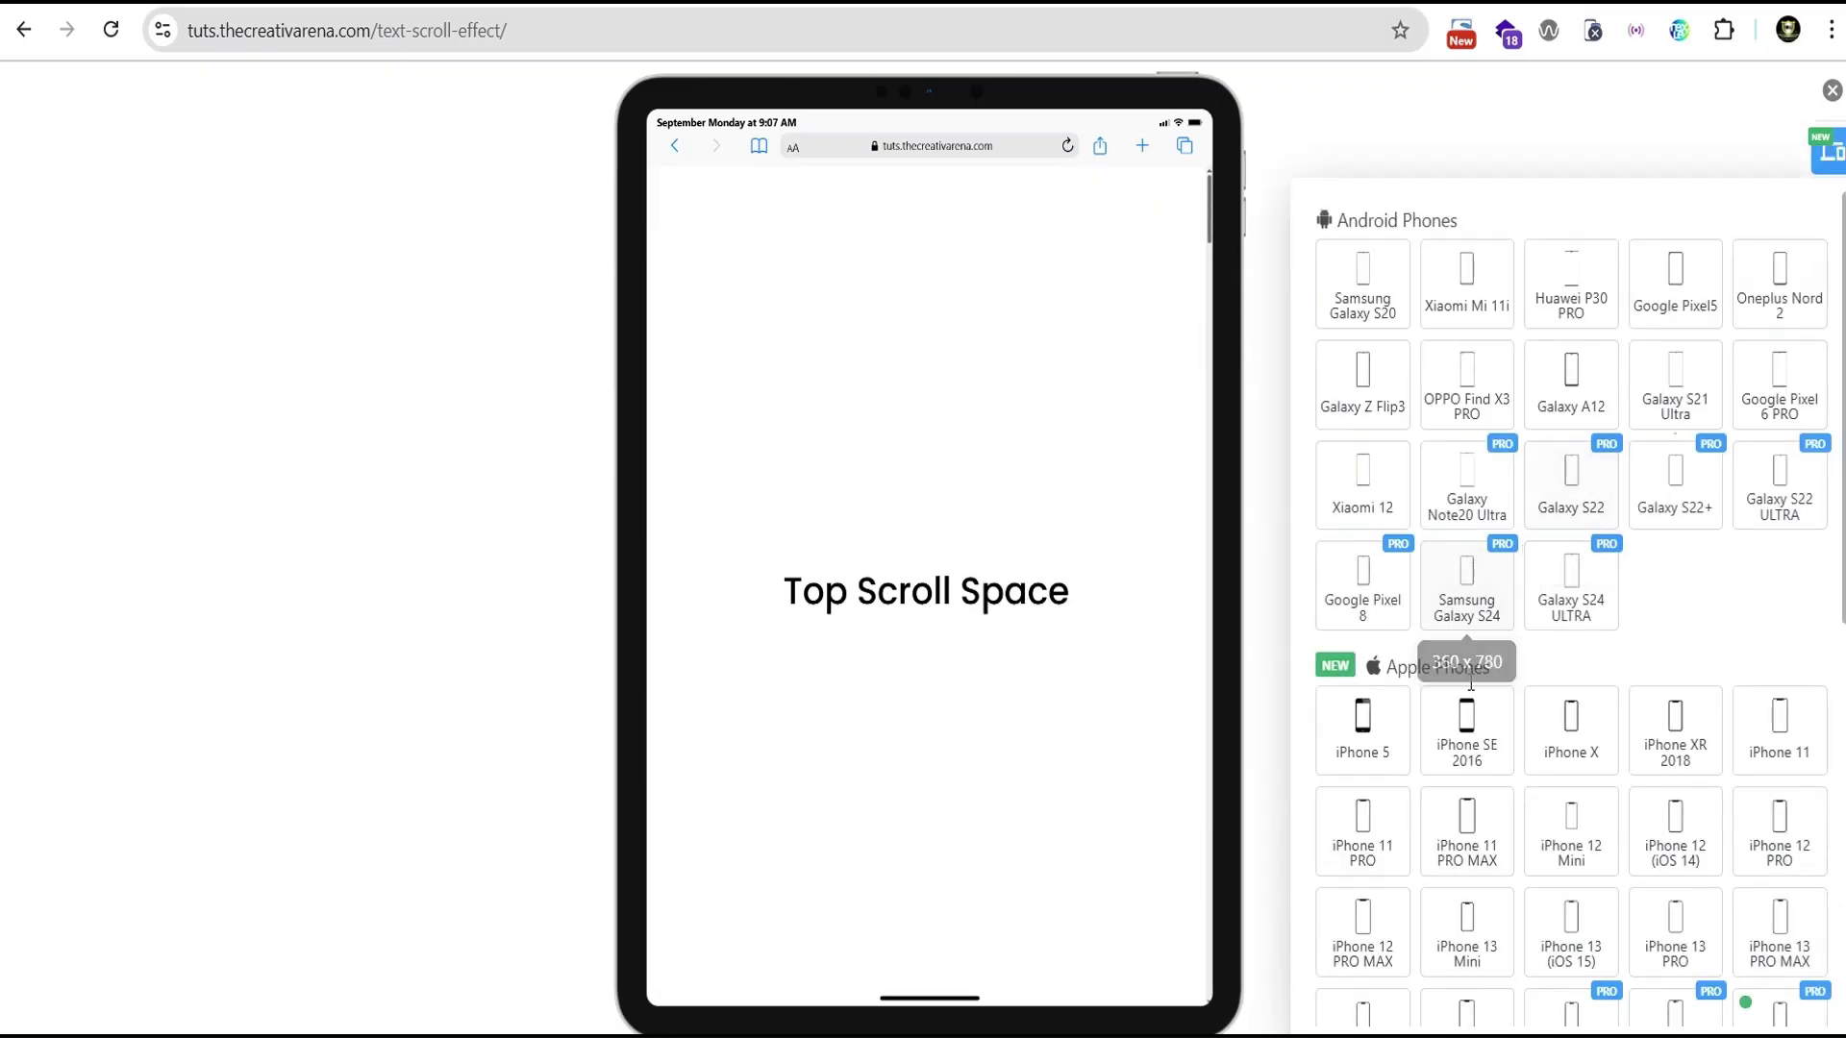
{"action": "left_click", "coordinate": [1458, 858]}
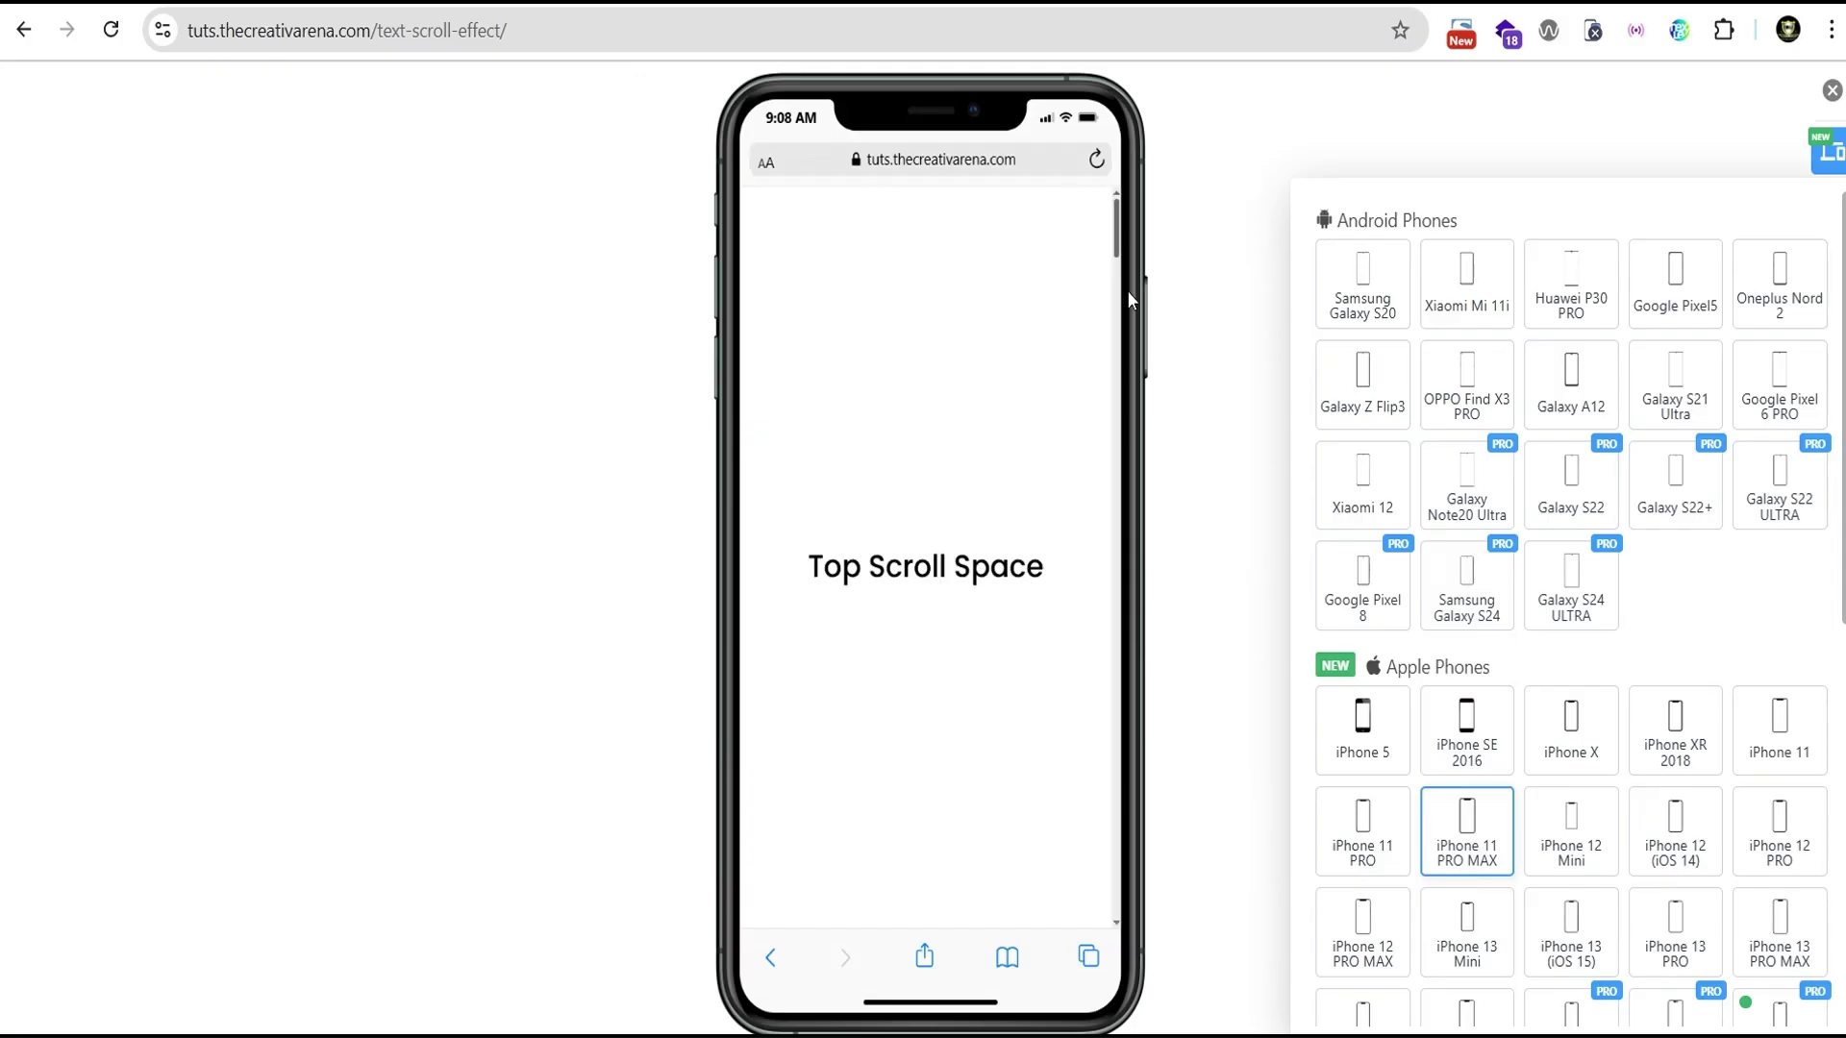
{"action": "left_click_drag", "start_coordinate": [1116, 224], "coordinate": [1113, 272]}
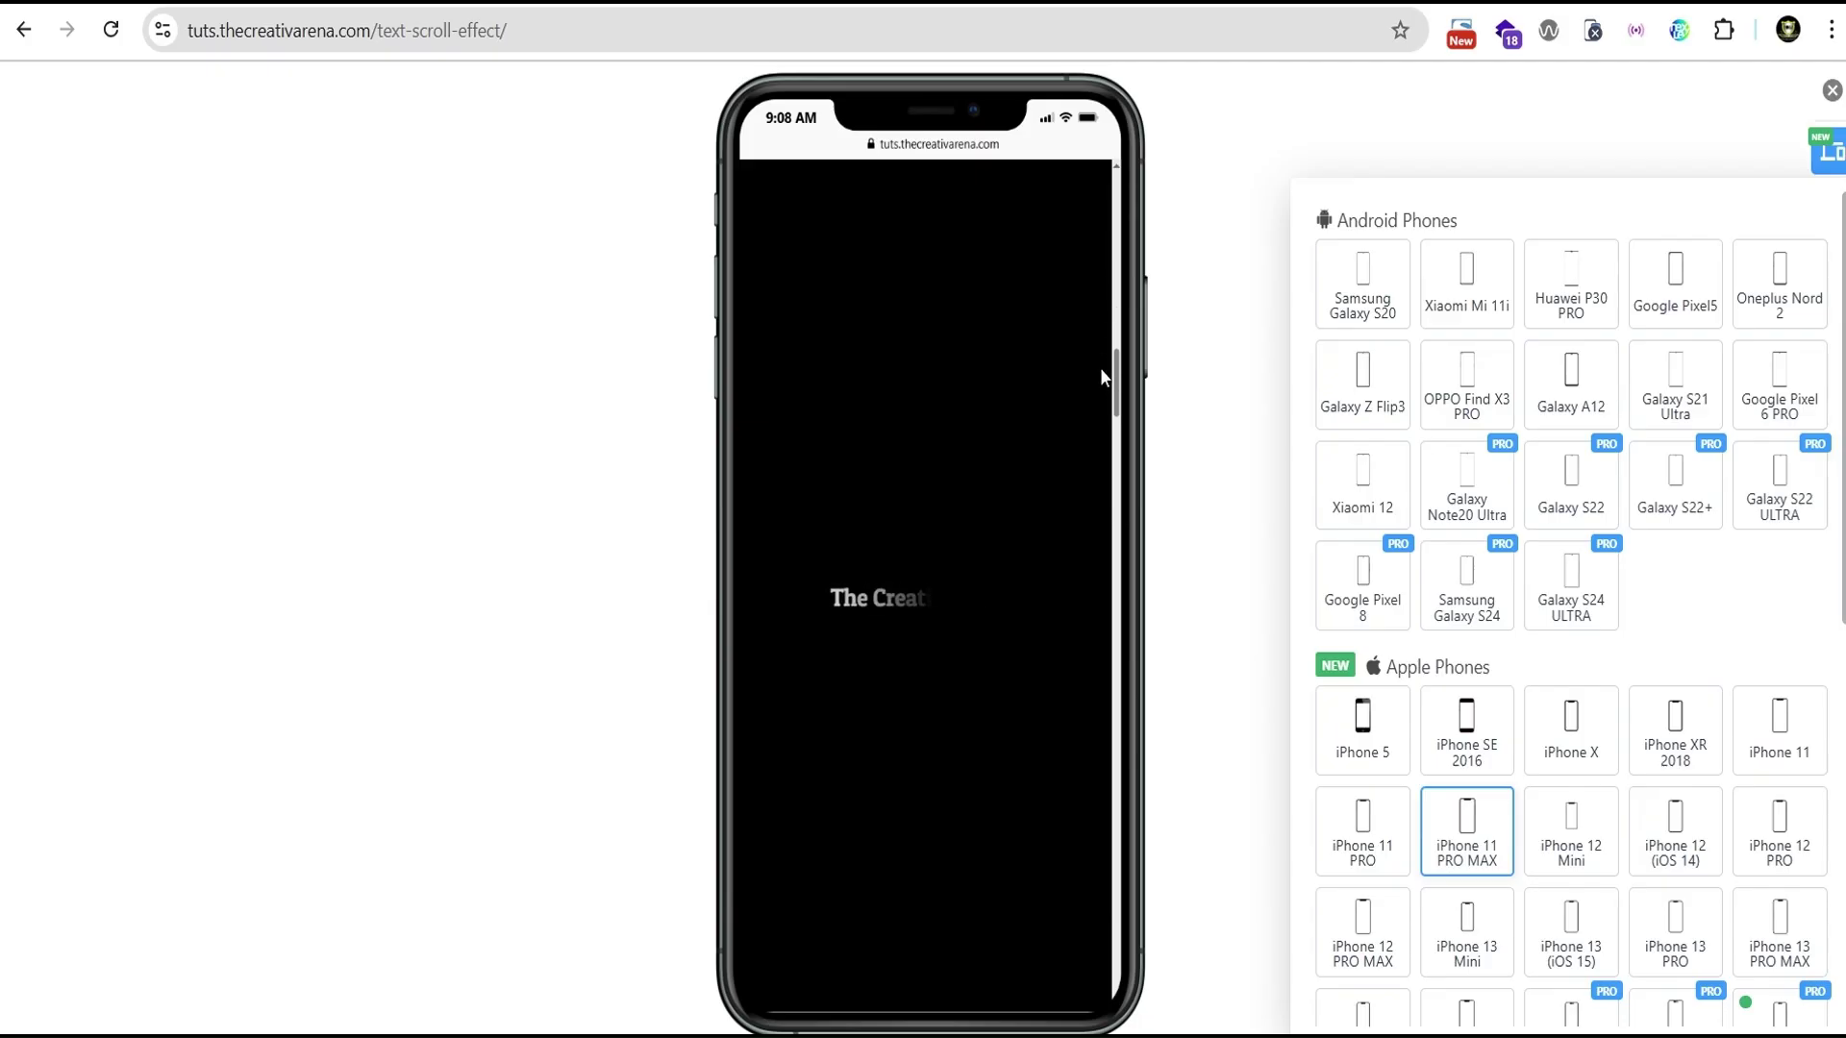
{"action": "left_click_drag", "start_coordinate": [1096, 477], "coordinate": [1127, 171]}
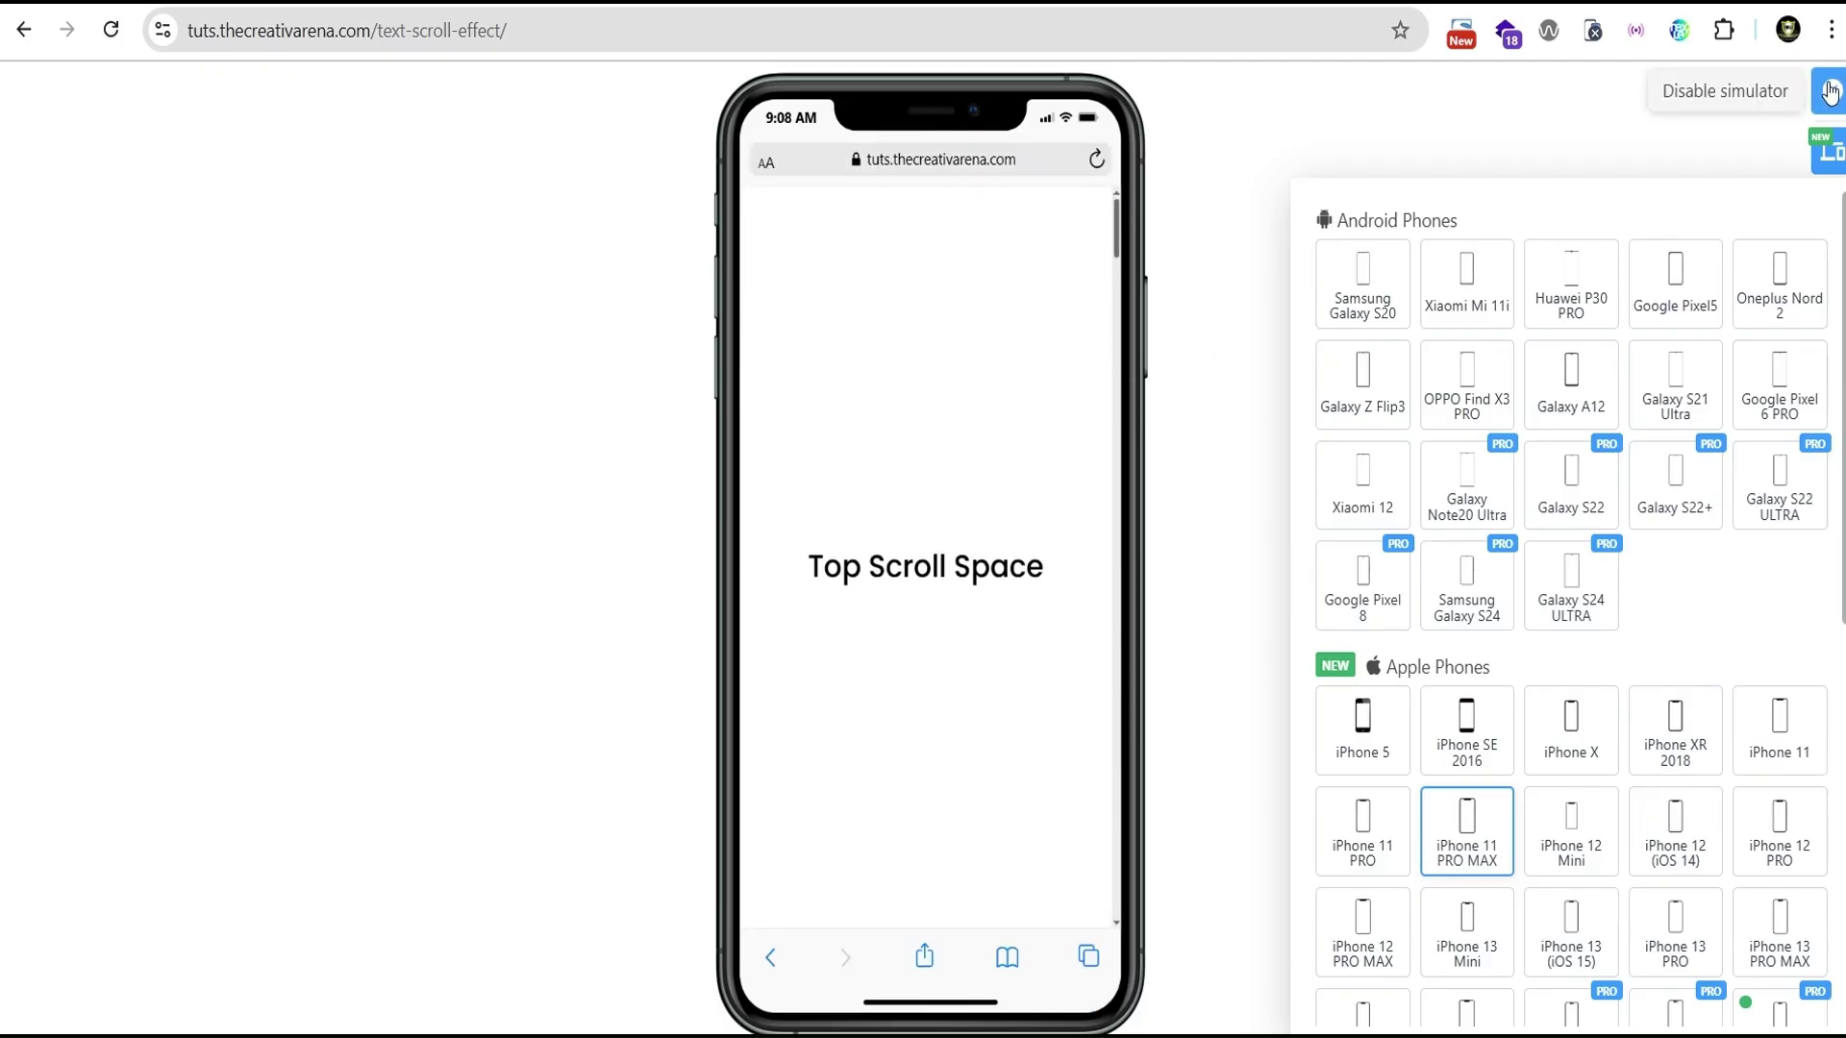
{"action": "left_click", "coordinate": [1831, 91]}
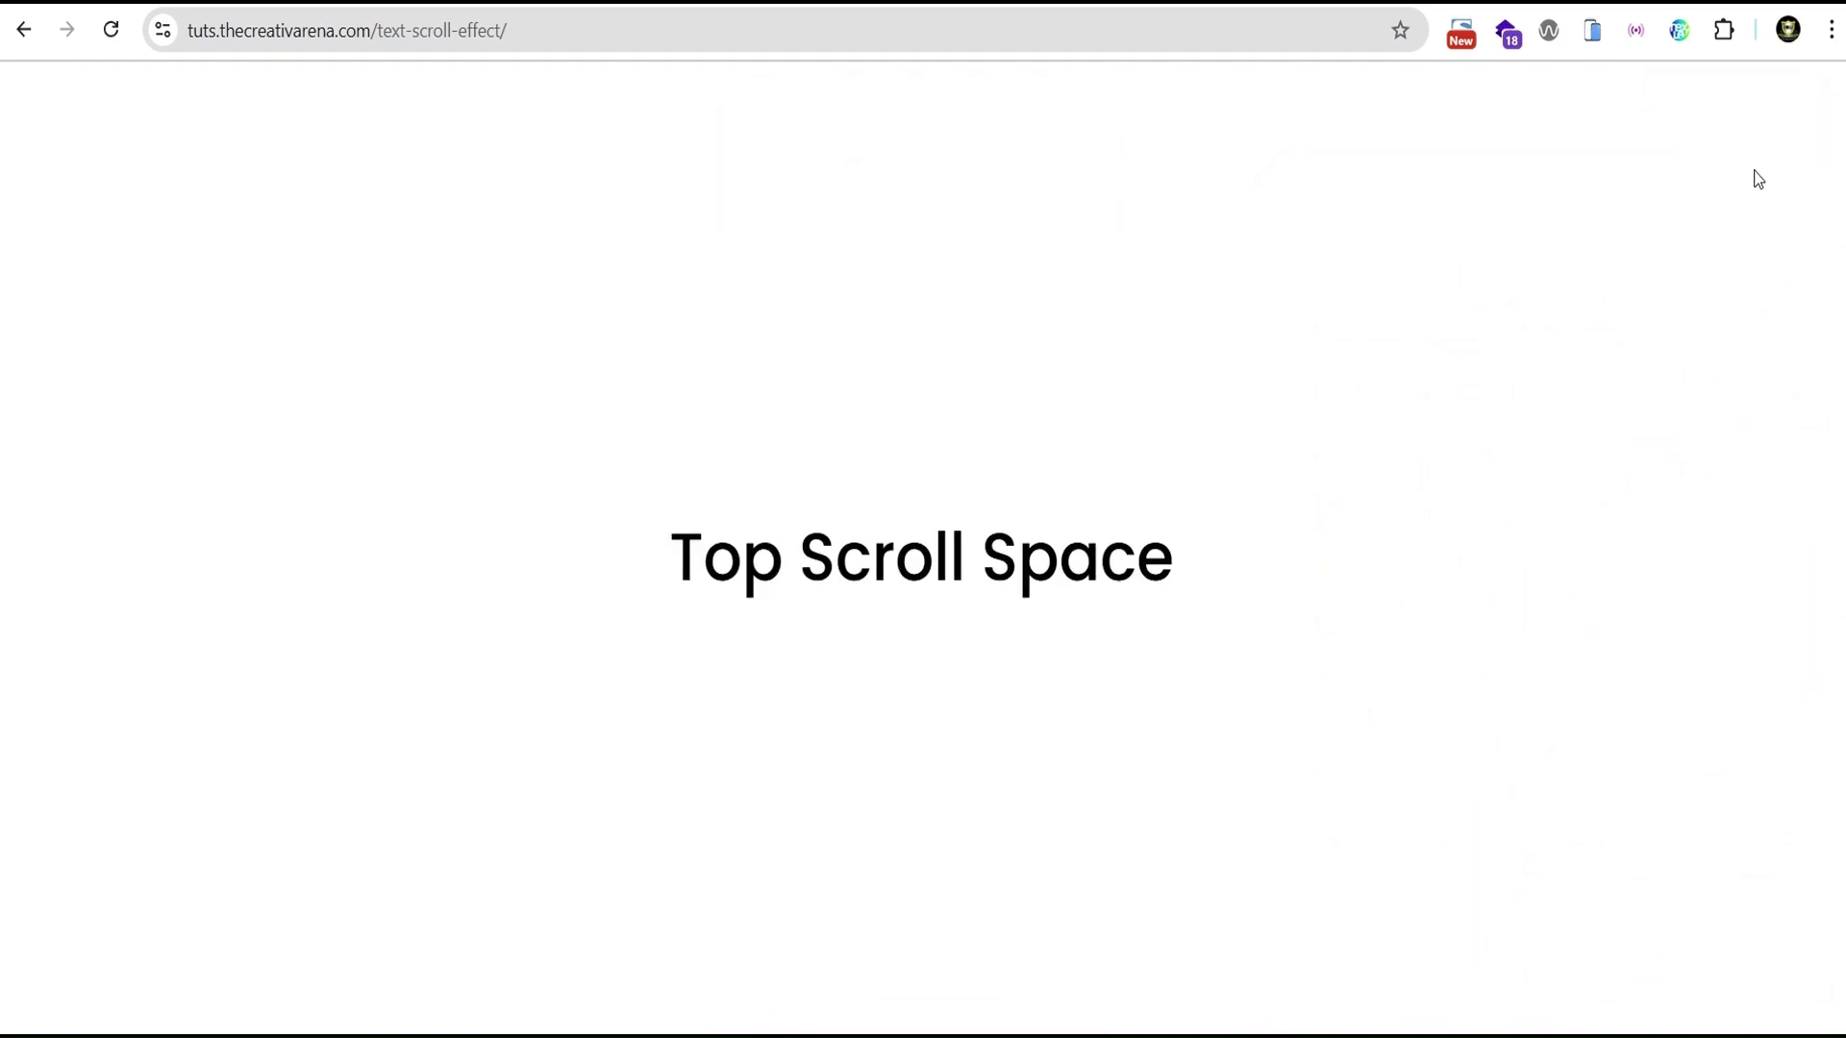
Step: Replay the text scroll effect on the desktop page through to the "Check out our works below" line
{"action": "scroll", "coordinate": [923, 548], "scroll_direction": "down", "scroll_amount": 10}
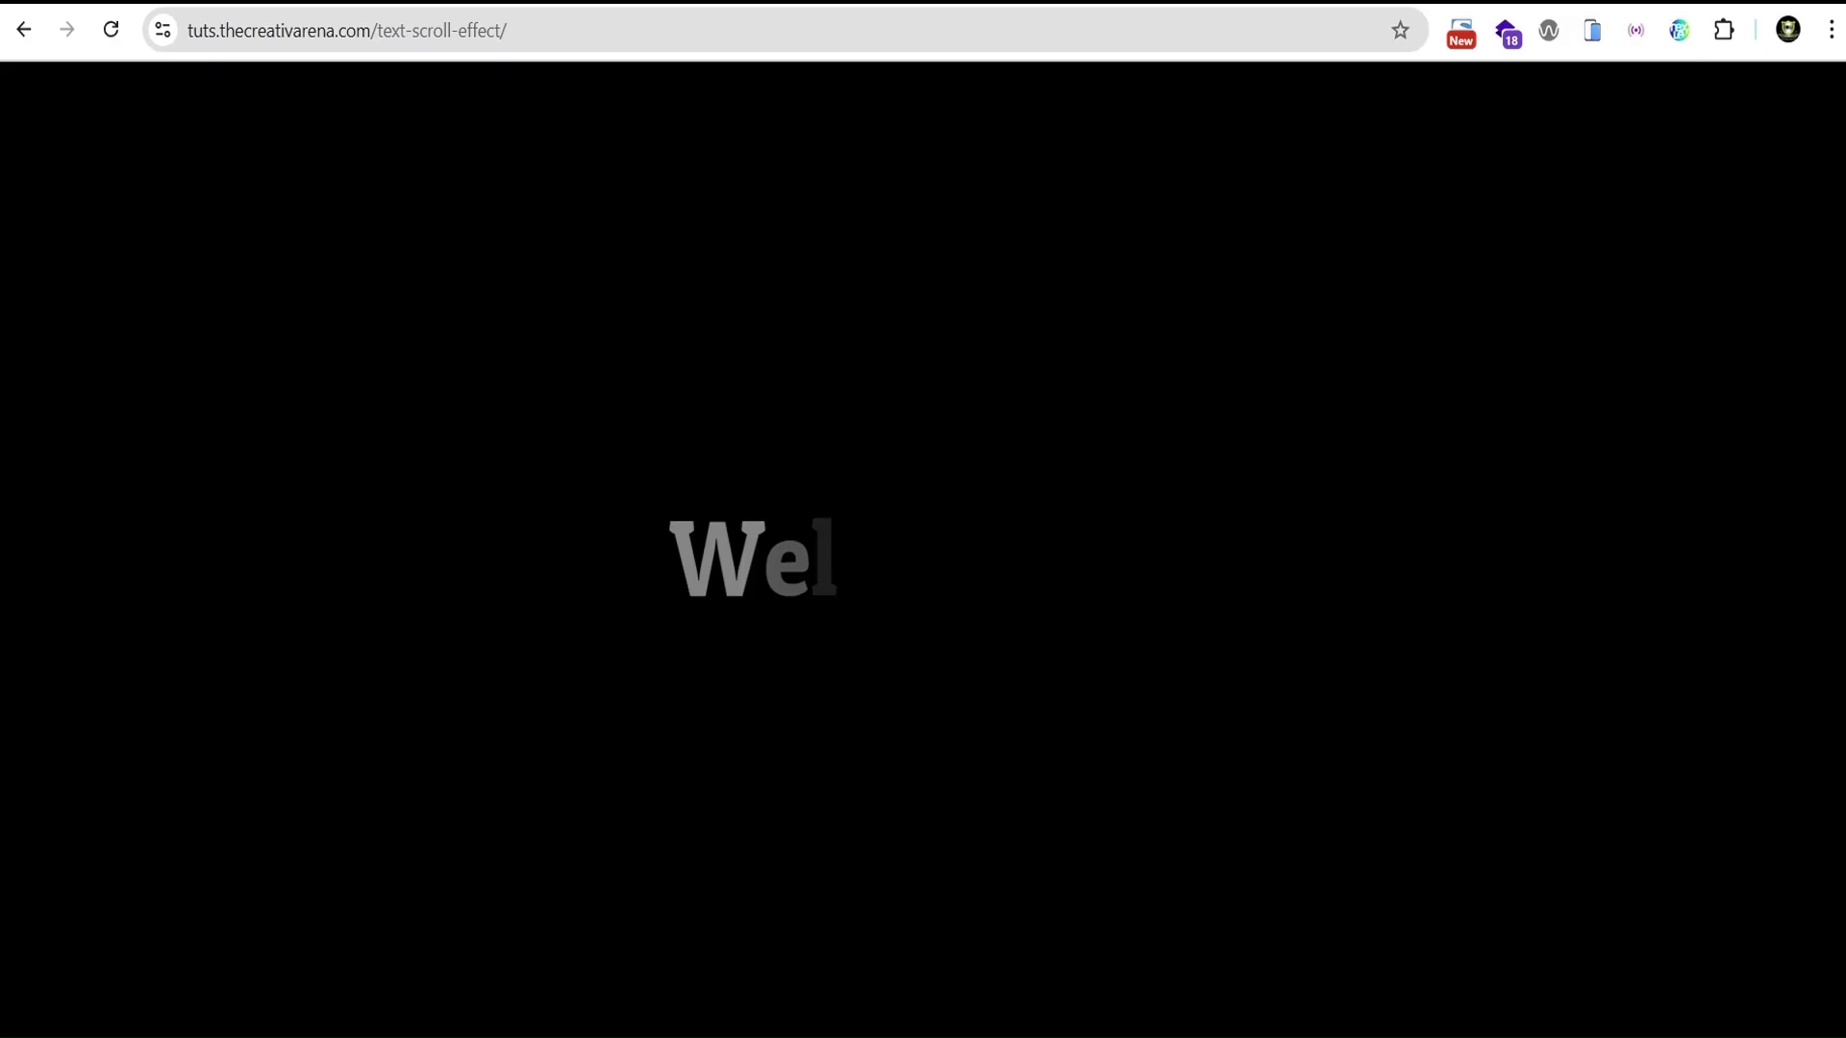
{"action": "scroll", "coordinate": [923, 558], "scroll_direction": "down", "scroll_amount": 8}
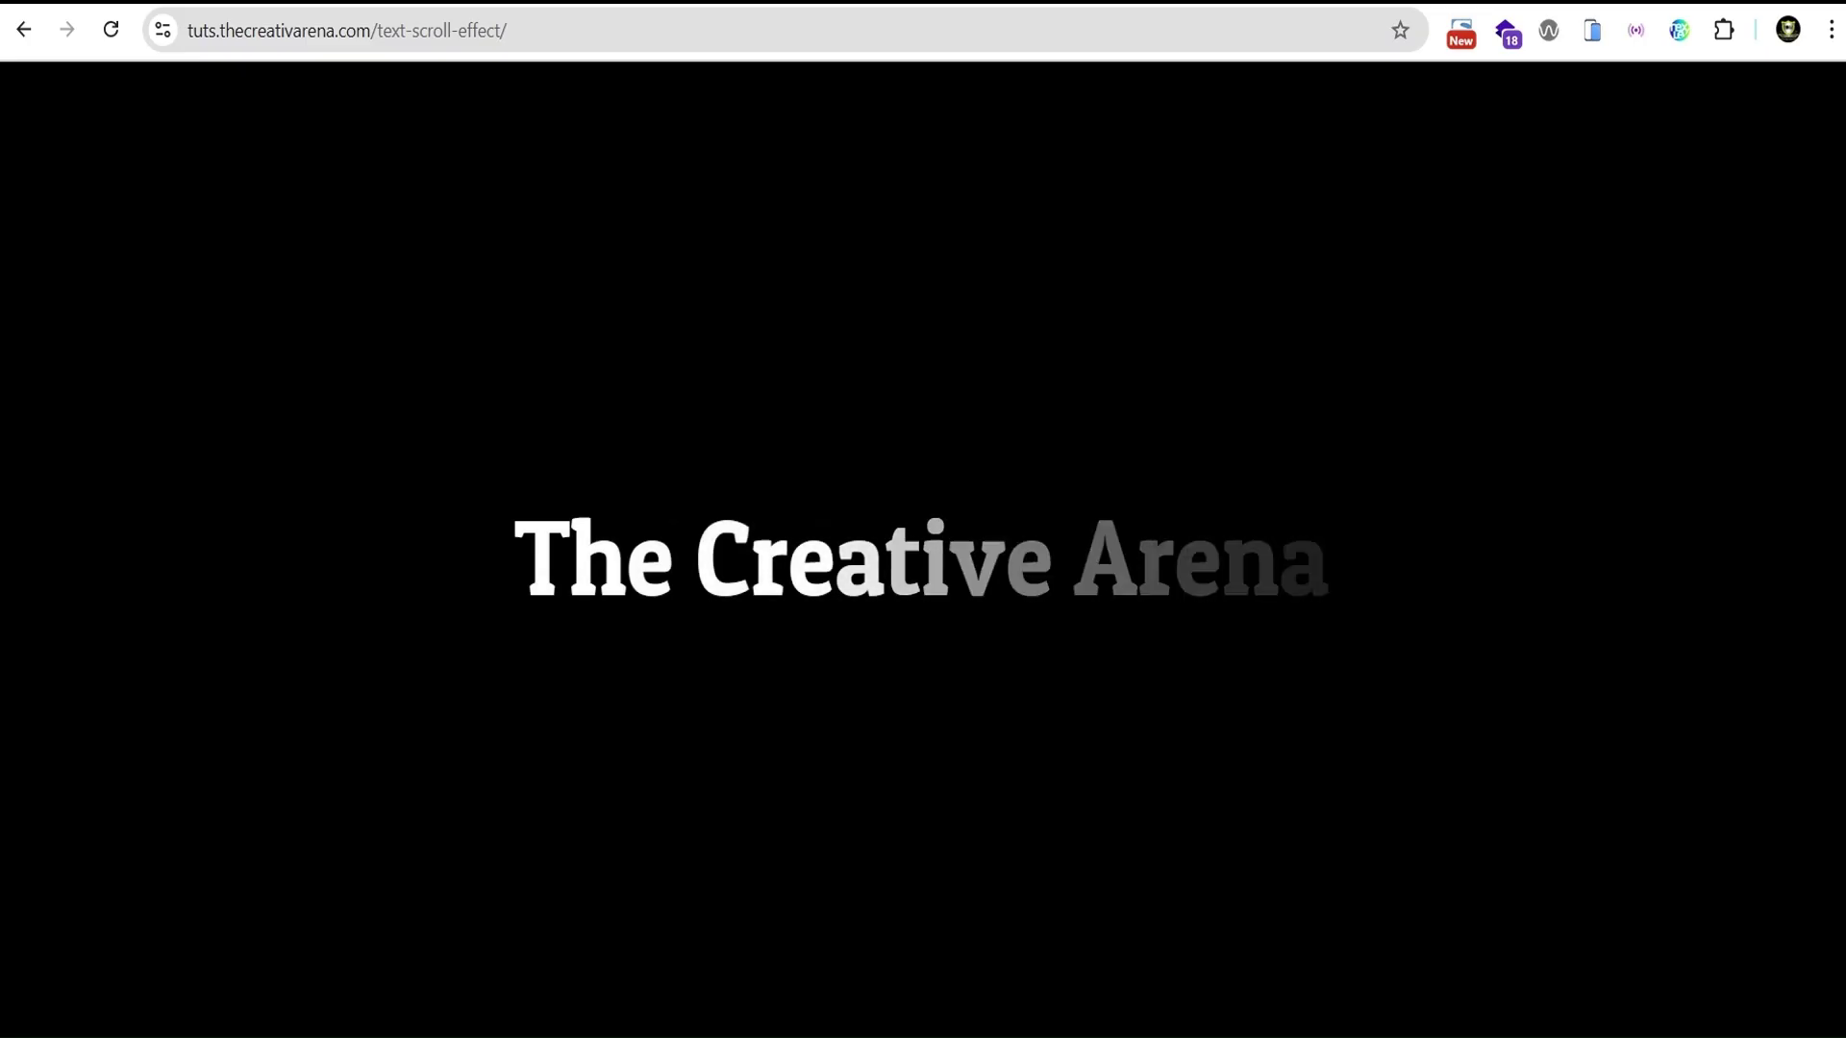
{"action": "scroll", "coordinate": [923, 558], "scroll_direction": "down", "scroll_amount": 8}
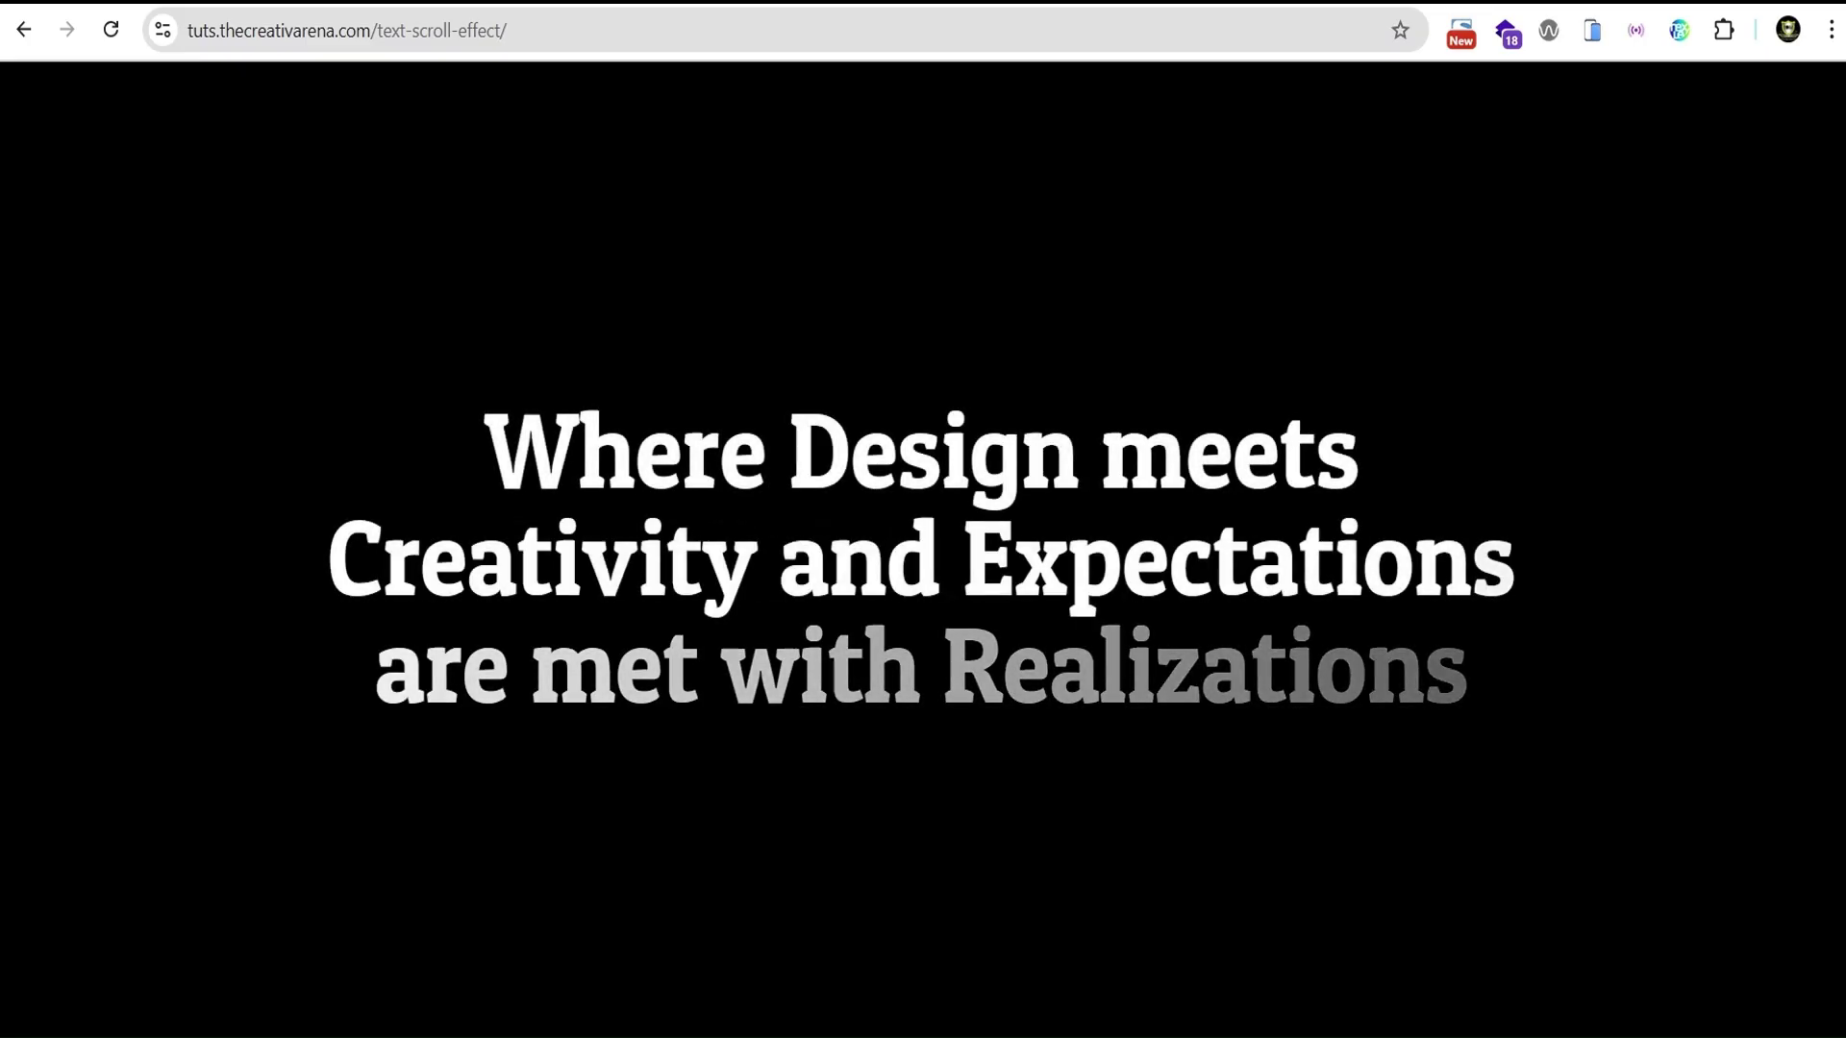
{"action": "scroll", "coordinate": [923, 557], "scroll_direction": "down", "scroll_amount": 8}
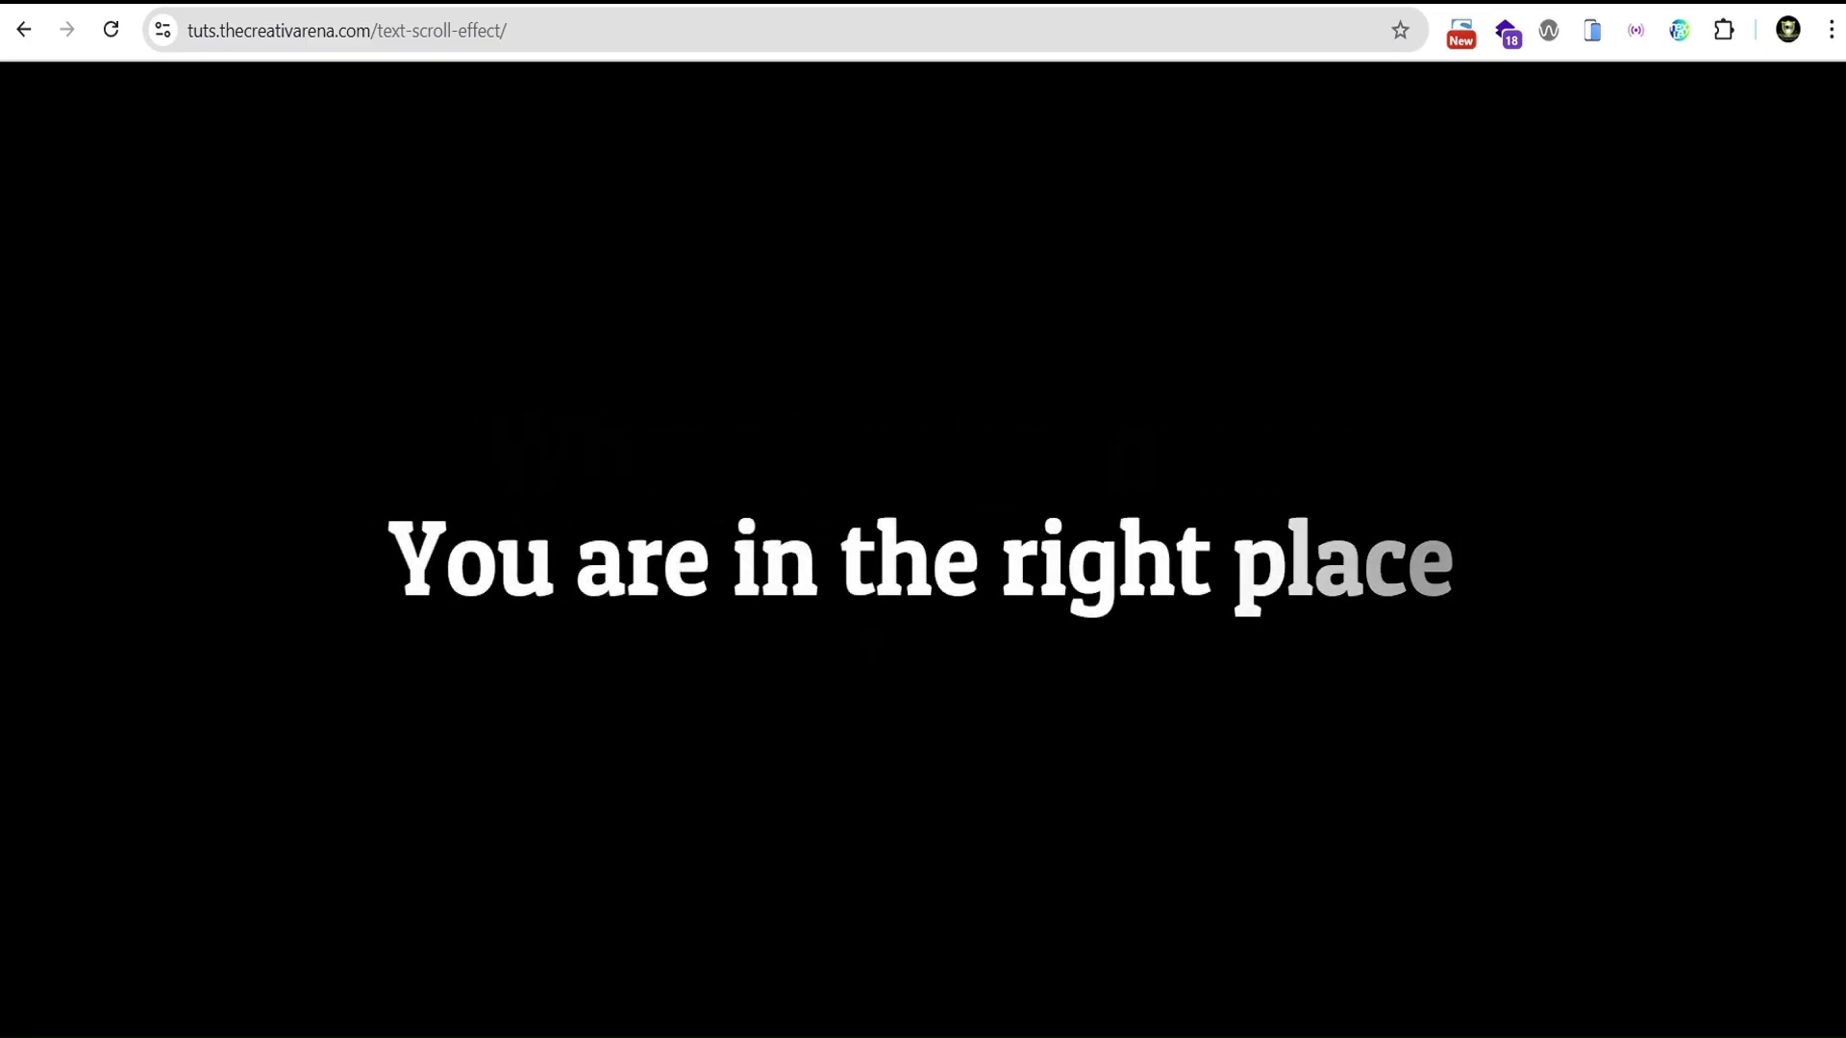
{"action": "scroll", "coordinate": [923, 557], "scroll_direction": "down", "scroll_amount": 8}
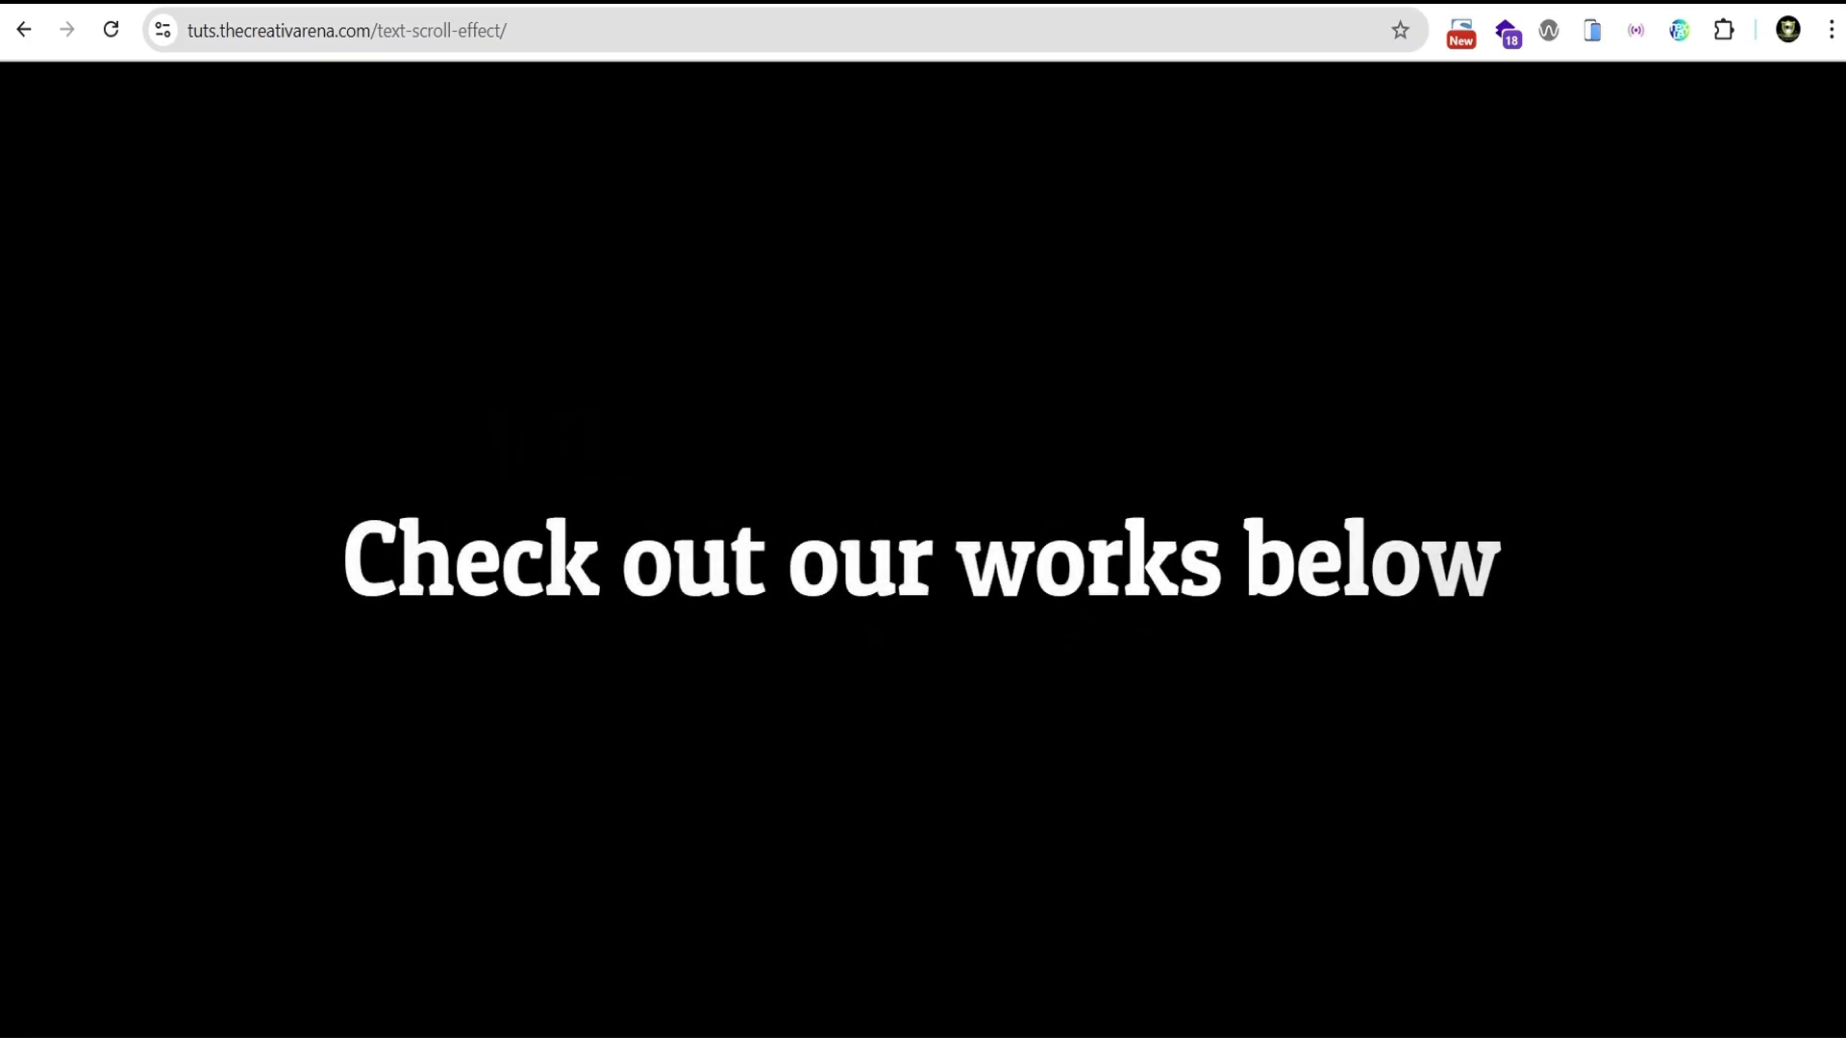
{"action": "scroll", "coordinate": [923, 558], "scroll_direction": "down", "scroll_amount": 3}
Step: Examine how the text lines fade in and out when the scroll direction alternates on the way back up
{"action": "scroll", "coordinate": [923, 557], "scroll_direction": "up", "scroll_amount": 6}
{"action": "scroll", "coordinate": [923, 557], "scroll_direction": "up", "scroll_amount": 10}
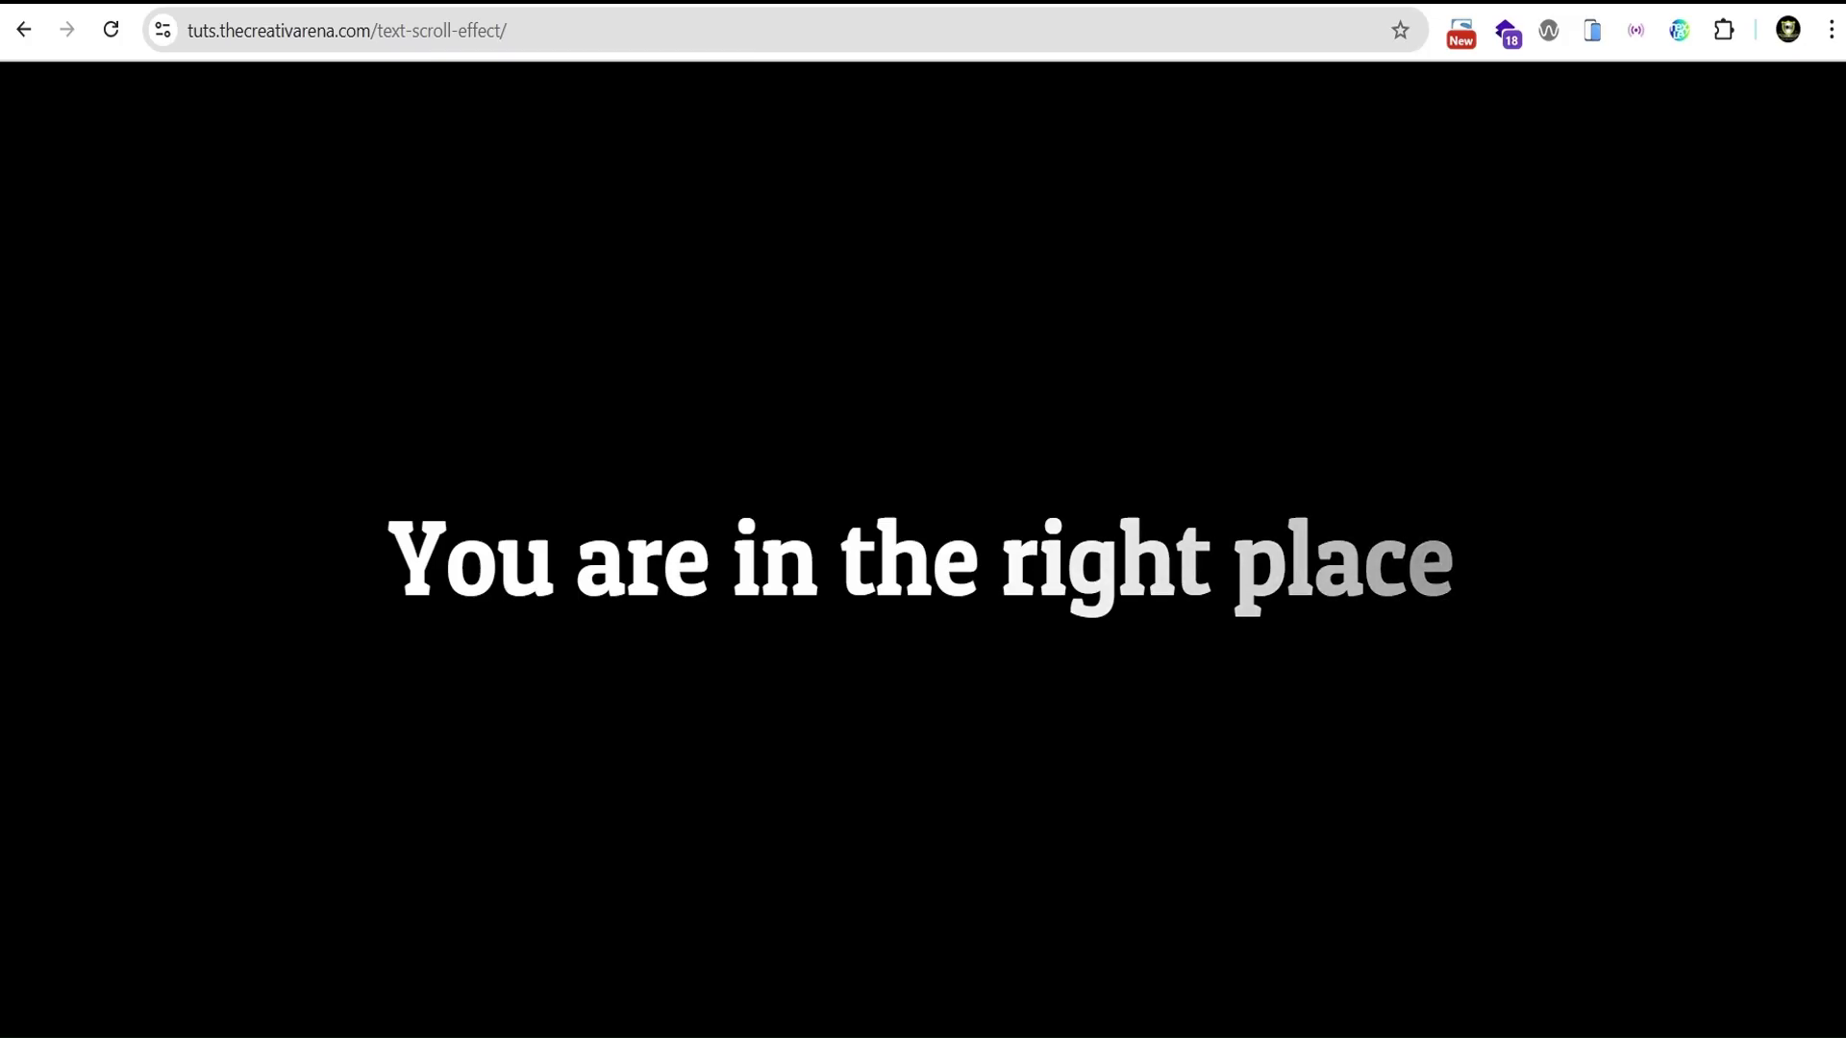
{"action": "scroll", "coordinate": [923, 557], "scroll_direction": "down", "scroll_amount": 5}
{"action": "scroll", "coordinate": [923, 557], "scroll_direction": "up", "scroll_amount": 5}
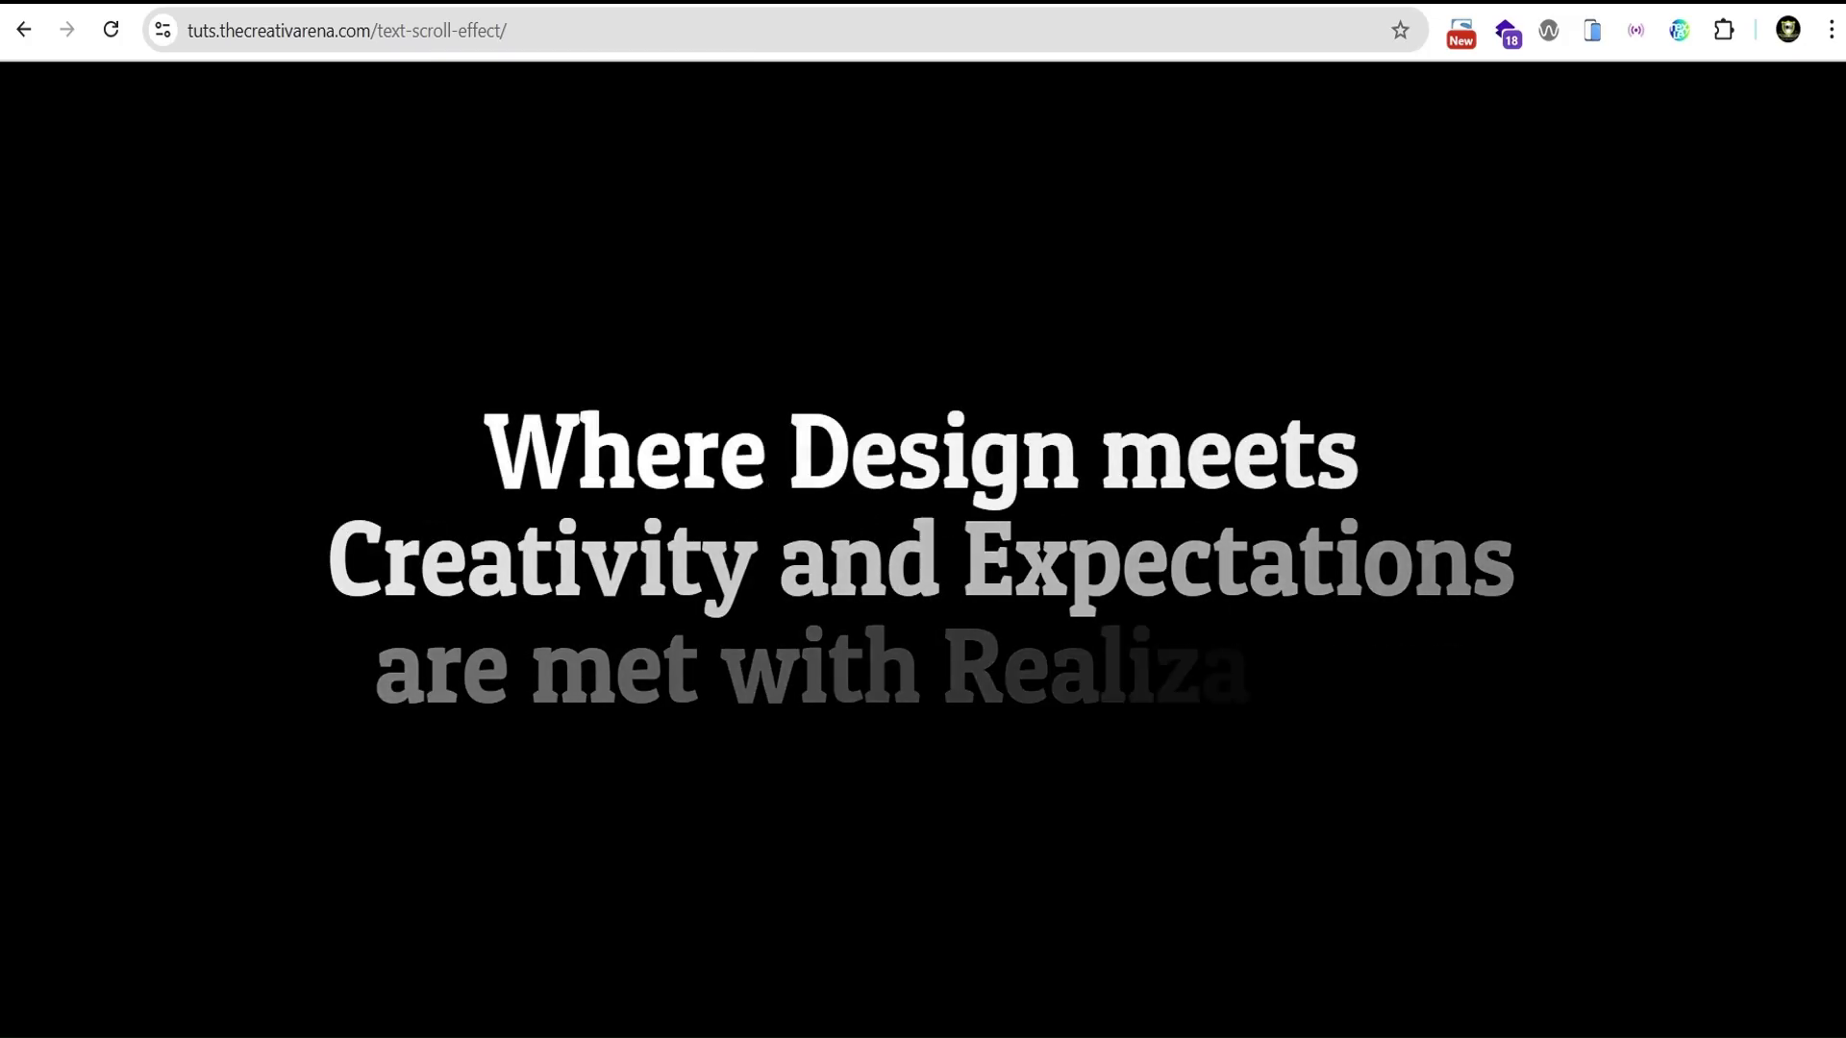
{"action": "scroll", "coordinate": [923, 558], "scroll_direction": "up", "scroll_amount": 3}
{"action": "scroll", "coordinate": [923, 557], "scroll_direction": "down", "scroll_amount": 3}
{"action": "scroll", "coordinate": [923, 558], "scroll_direction": "up", "scroll_amount": 4}
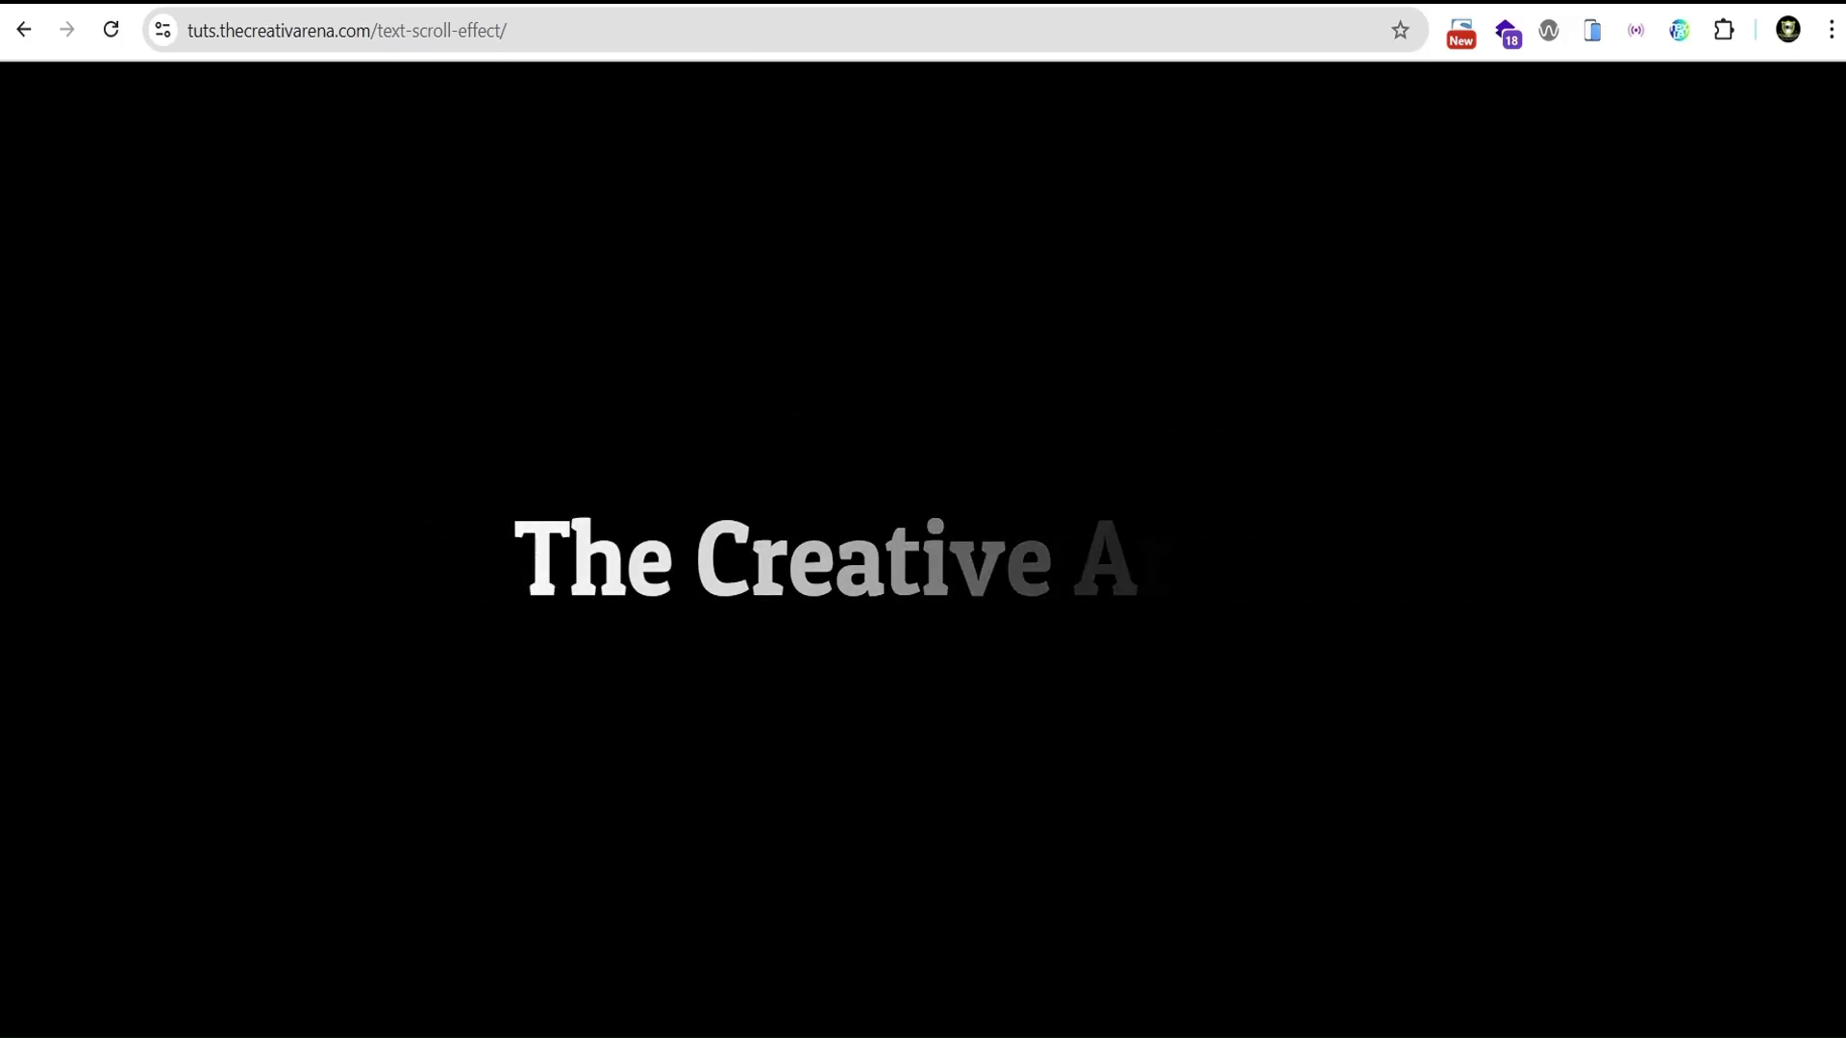
{"action": "scroll", "coordinate": [923, 557], "scroll_direction": "up", "scroll_amount": 3}
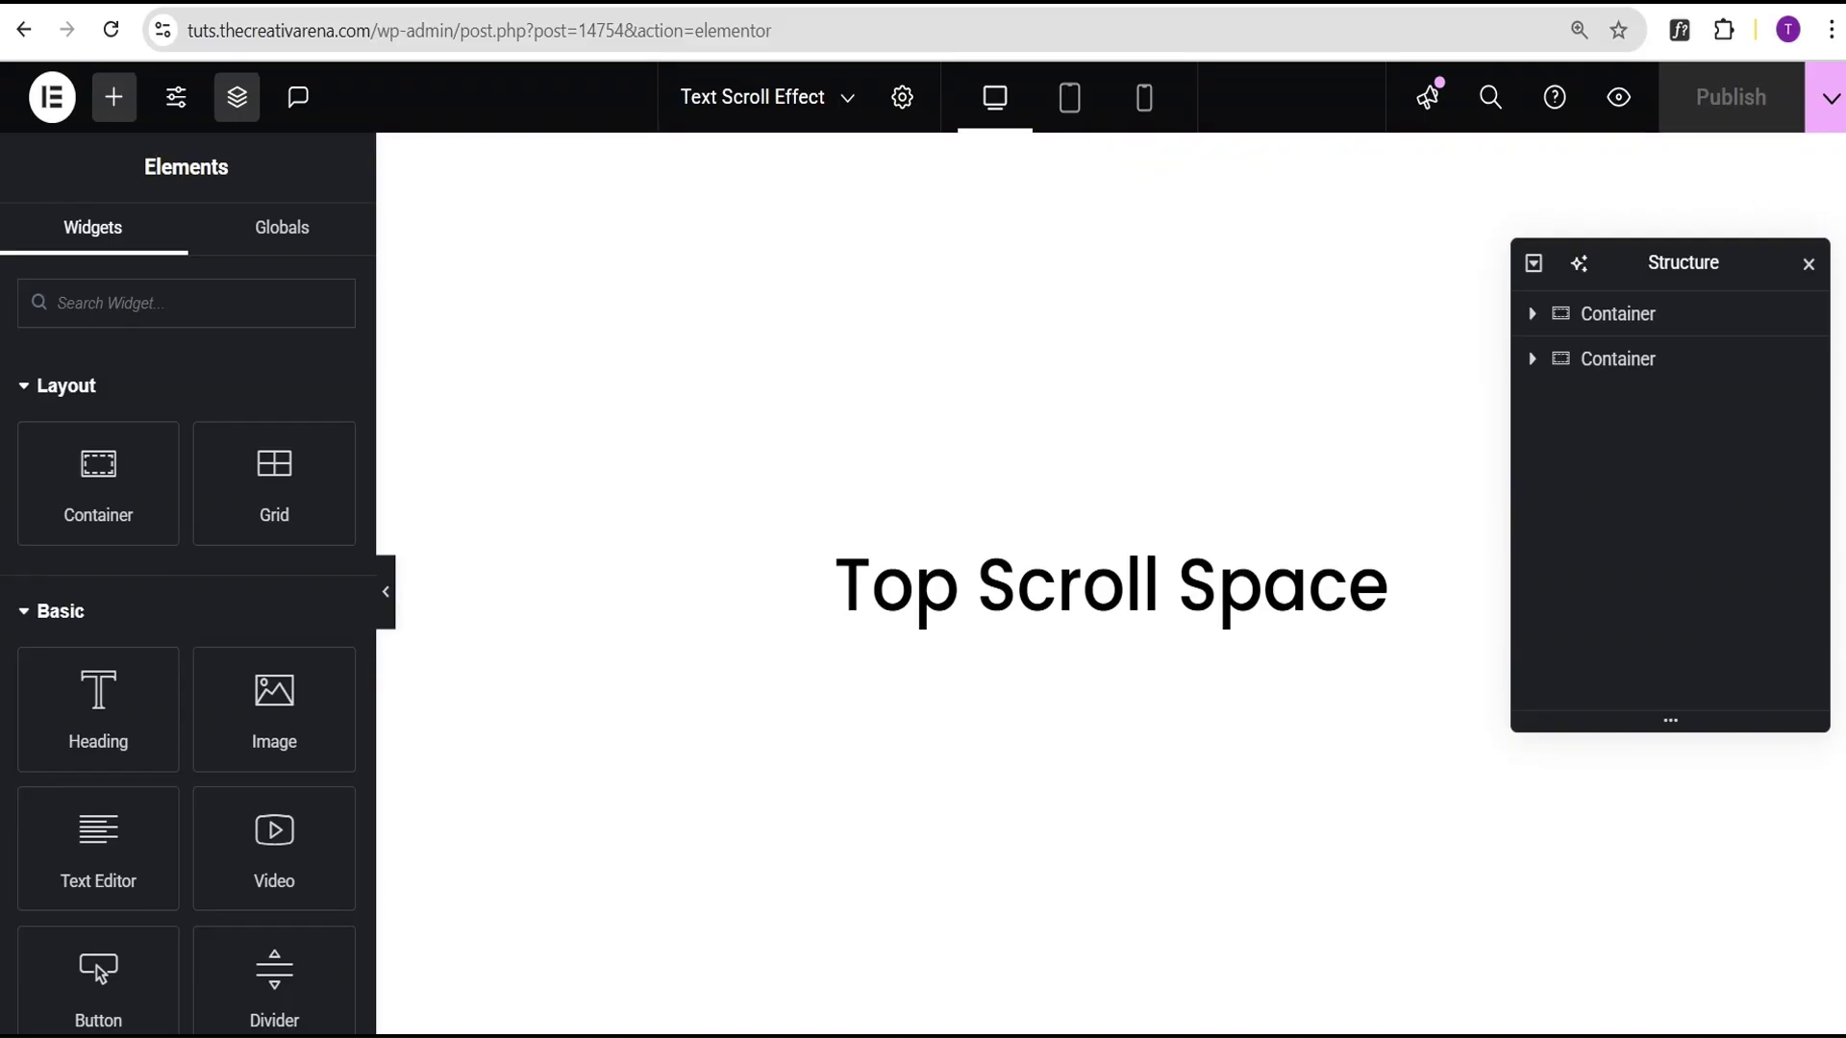
Step: Insert a new single-column container with downward direction between the Top Scroll Space and Bottom Scroll Space containers
{"action": "scroll", "coordinate": [1111, 577], "scroll_direction": "down", "scroll_amount": 8}
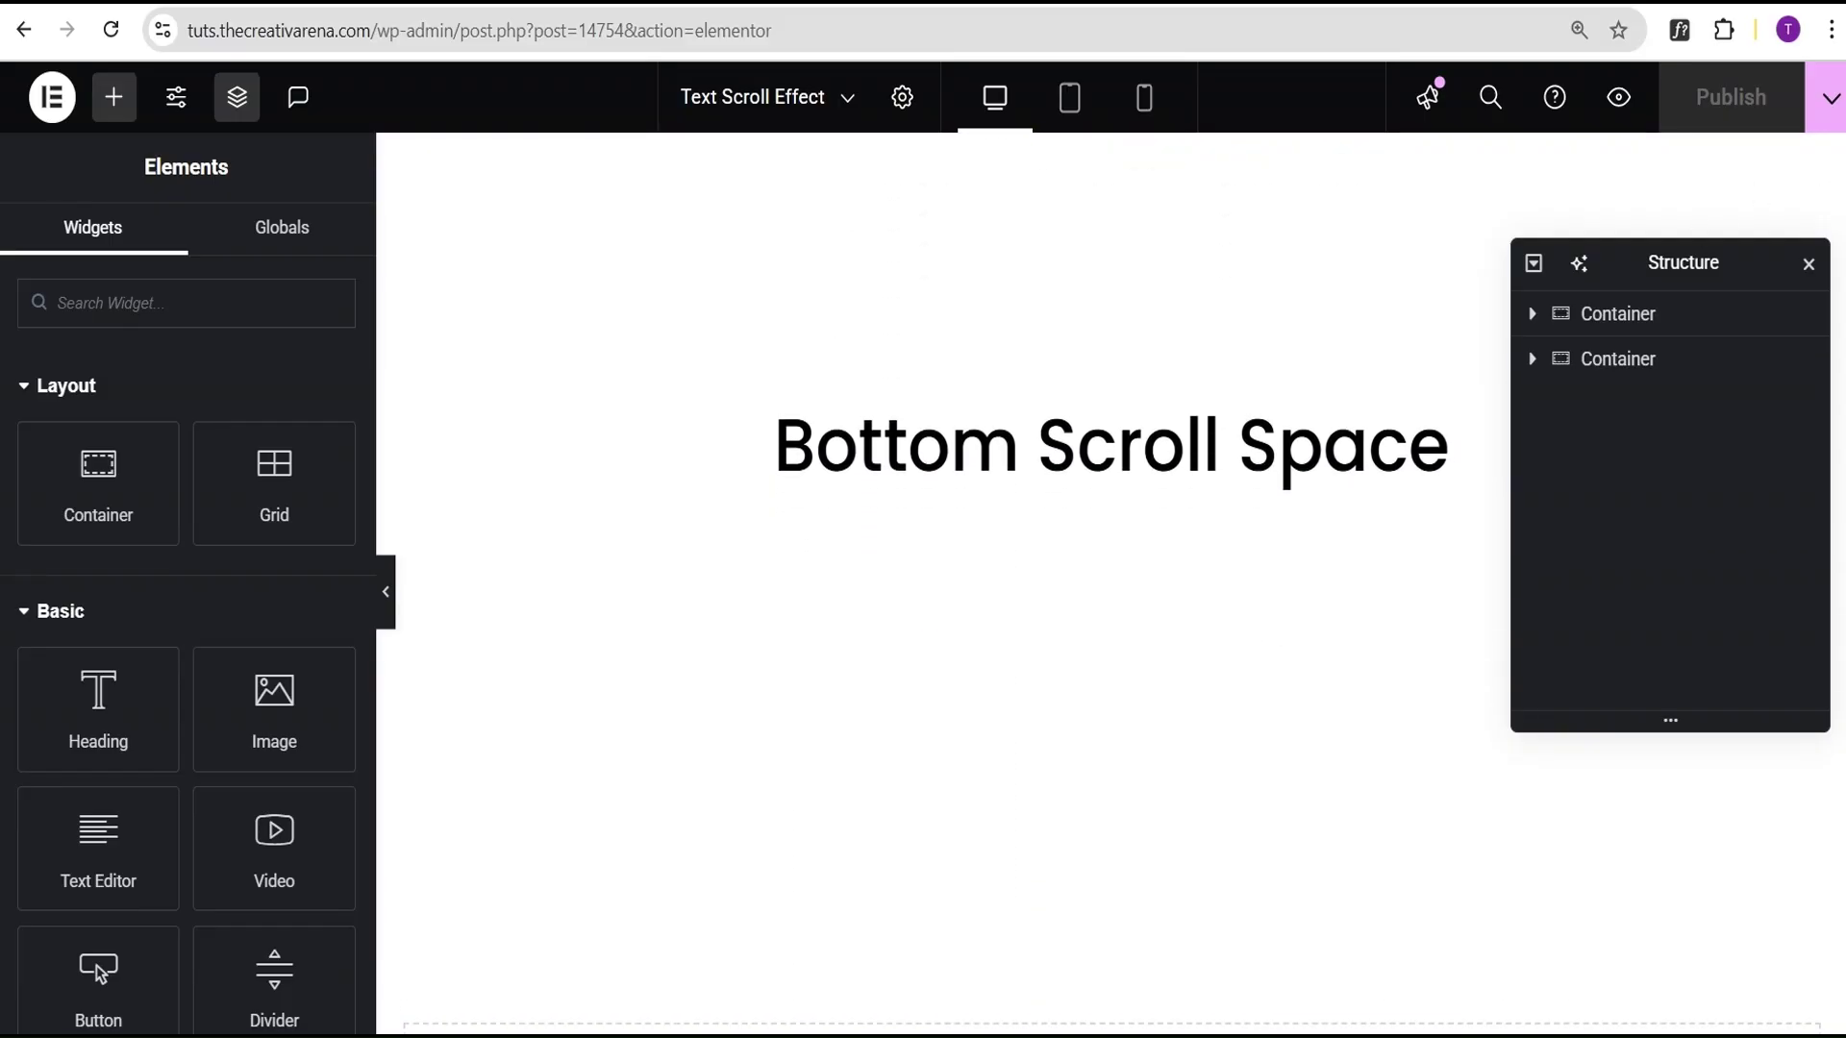
{"action": "scroll", "coordinate": [1022, 816], "scroll_direction": "up", "scroll_amount": 8}
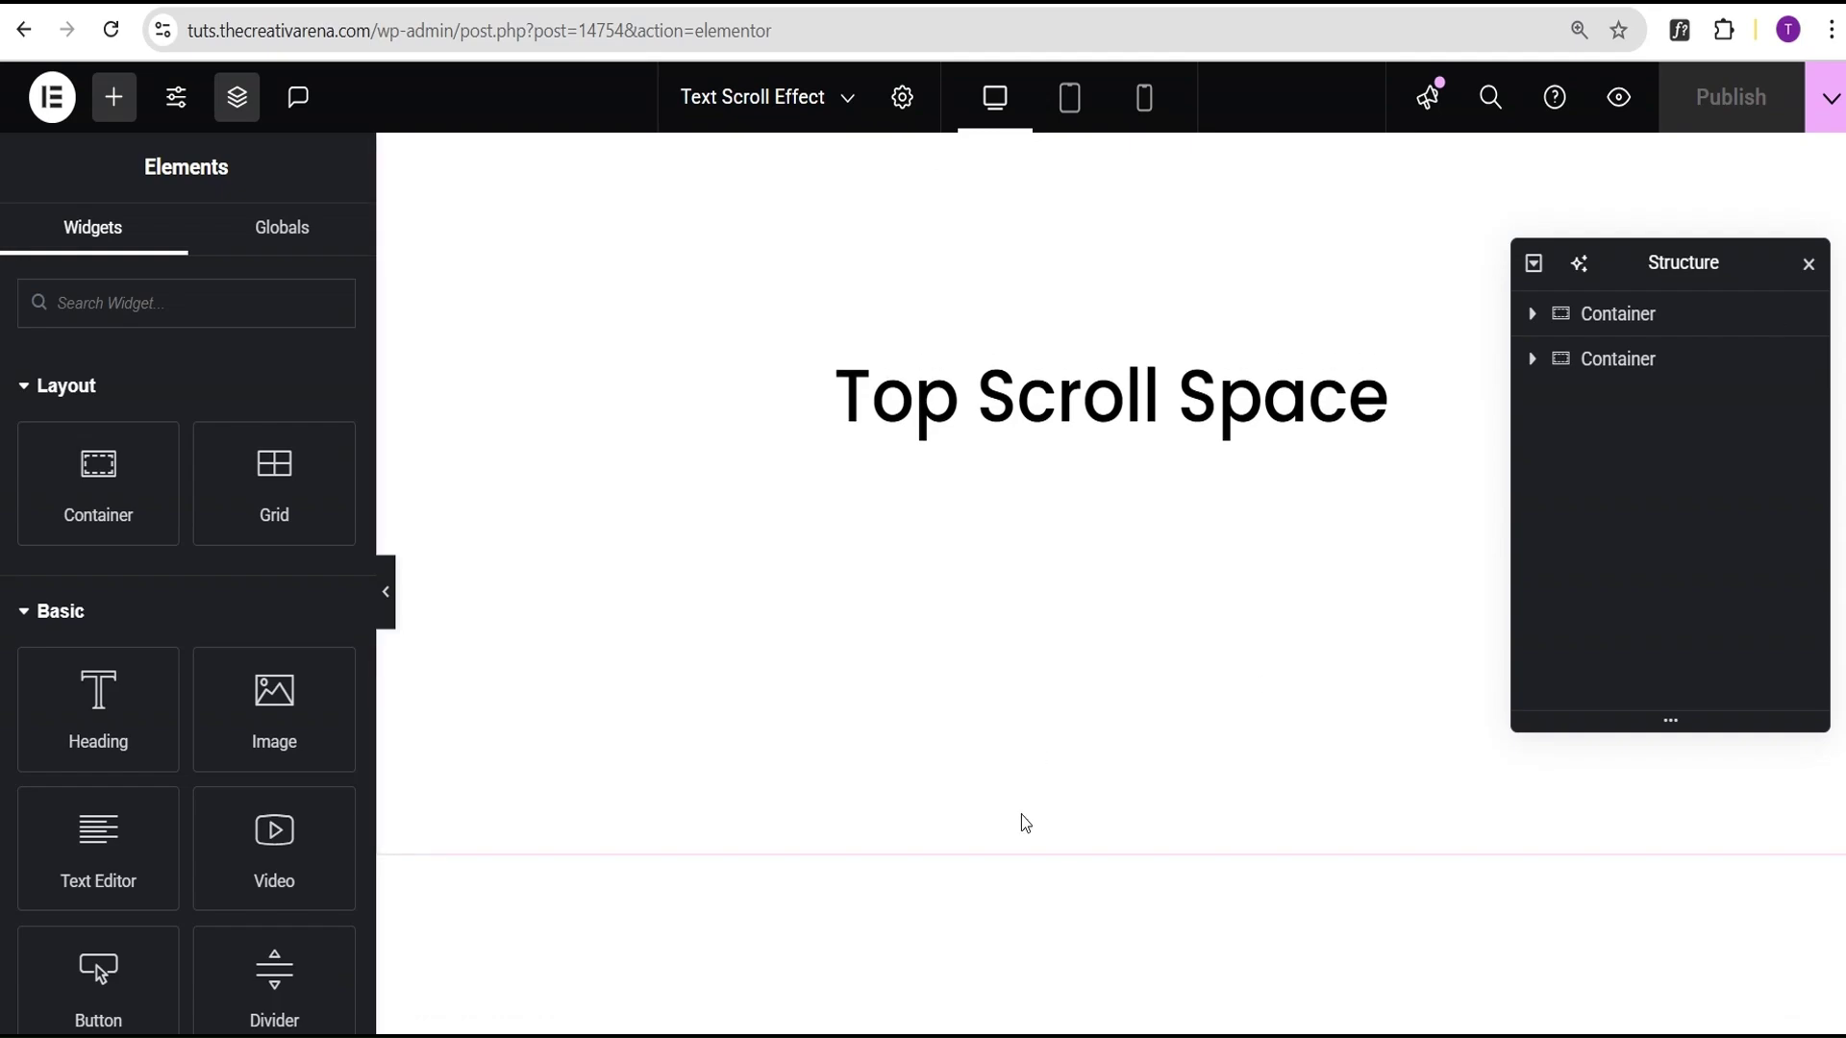
{"action": "scroll", "coordinate": [1029, 828], "scroll_direction": "down", "scroll_amount": 2}
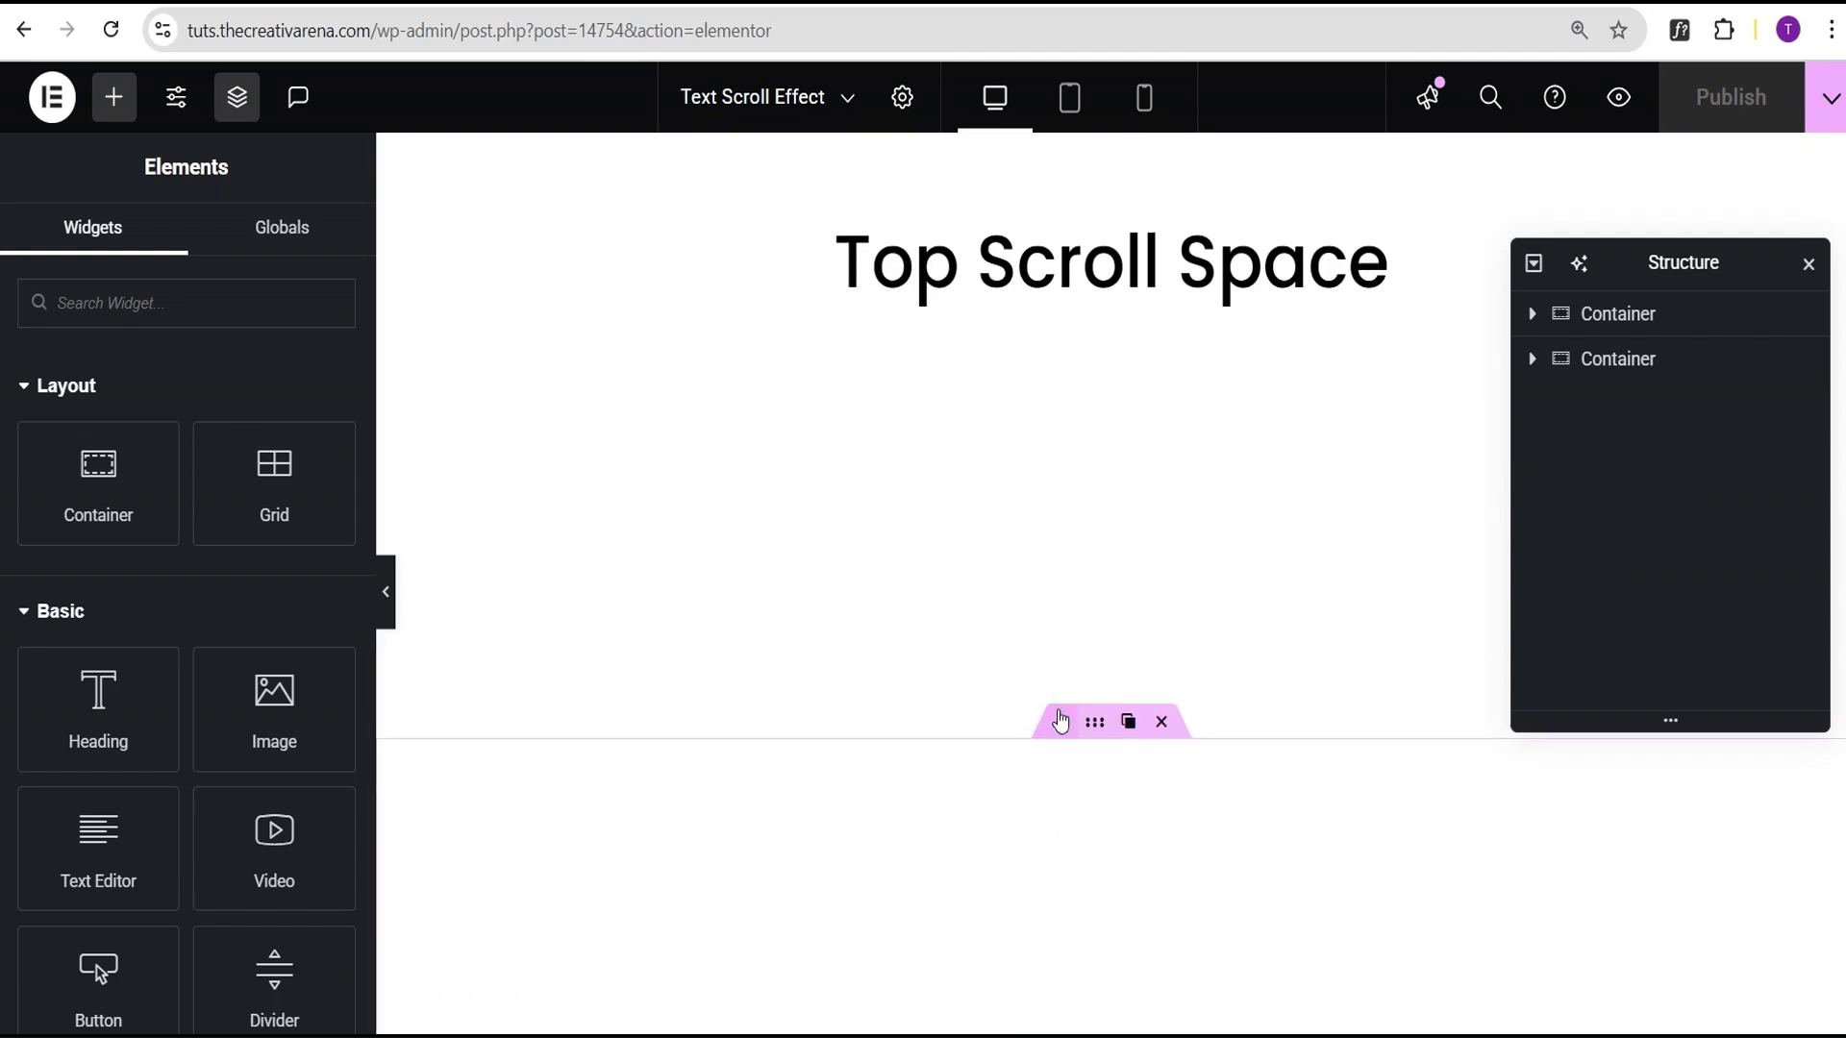
{"action": "left_click", "coordinate": [1060, 721]}
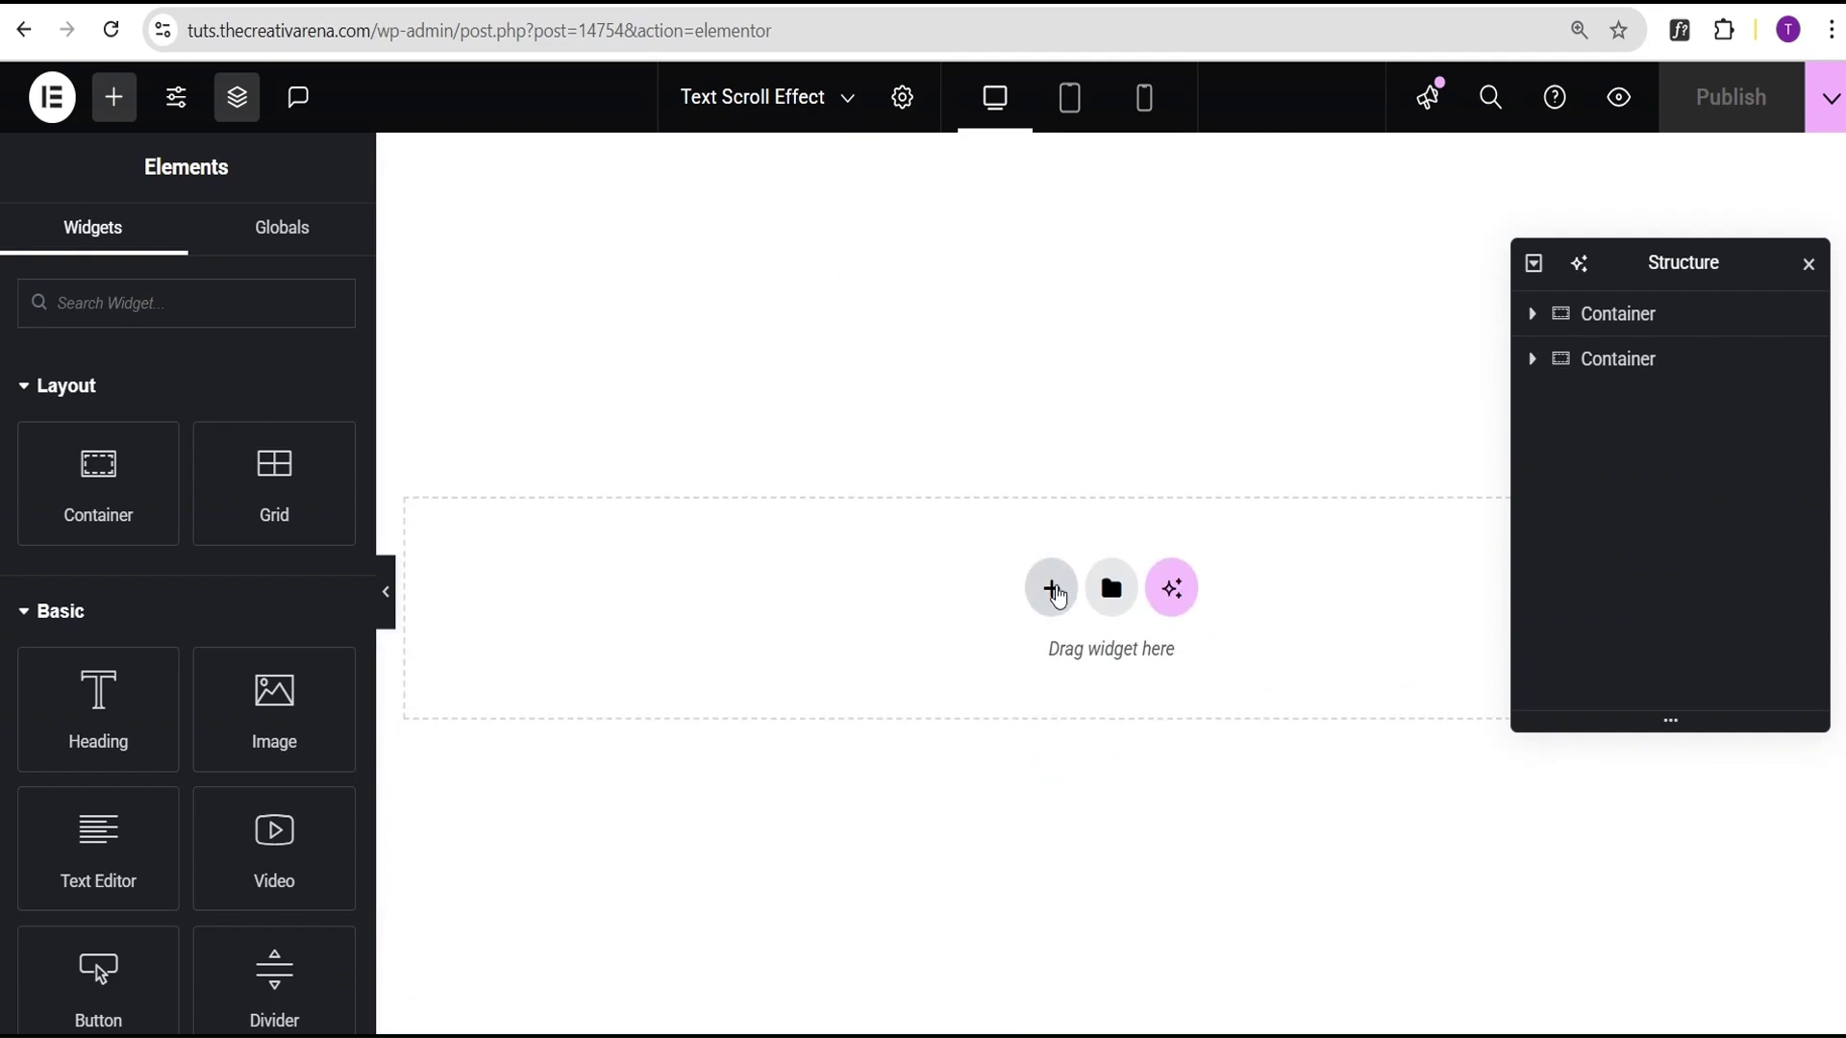
{"action": "left_click", "coordinate": [1051, 588]}
{"action": "left_click", "coordinate": [1021, 703]}
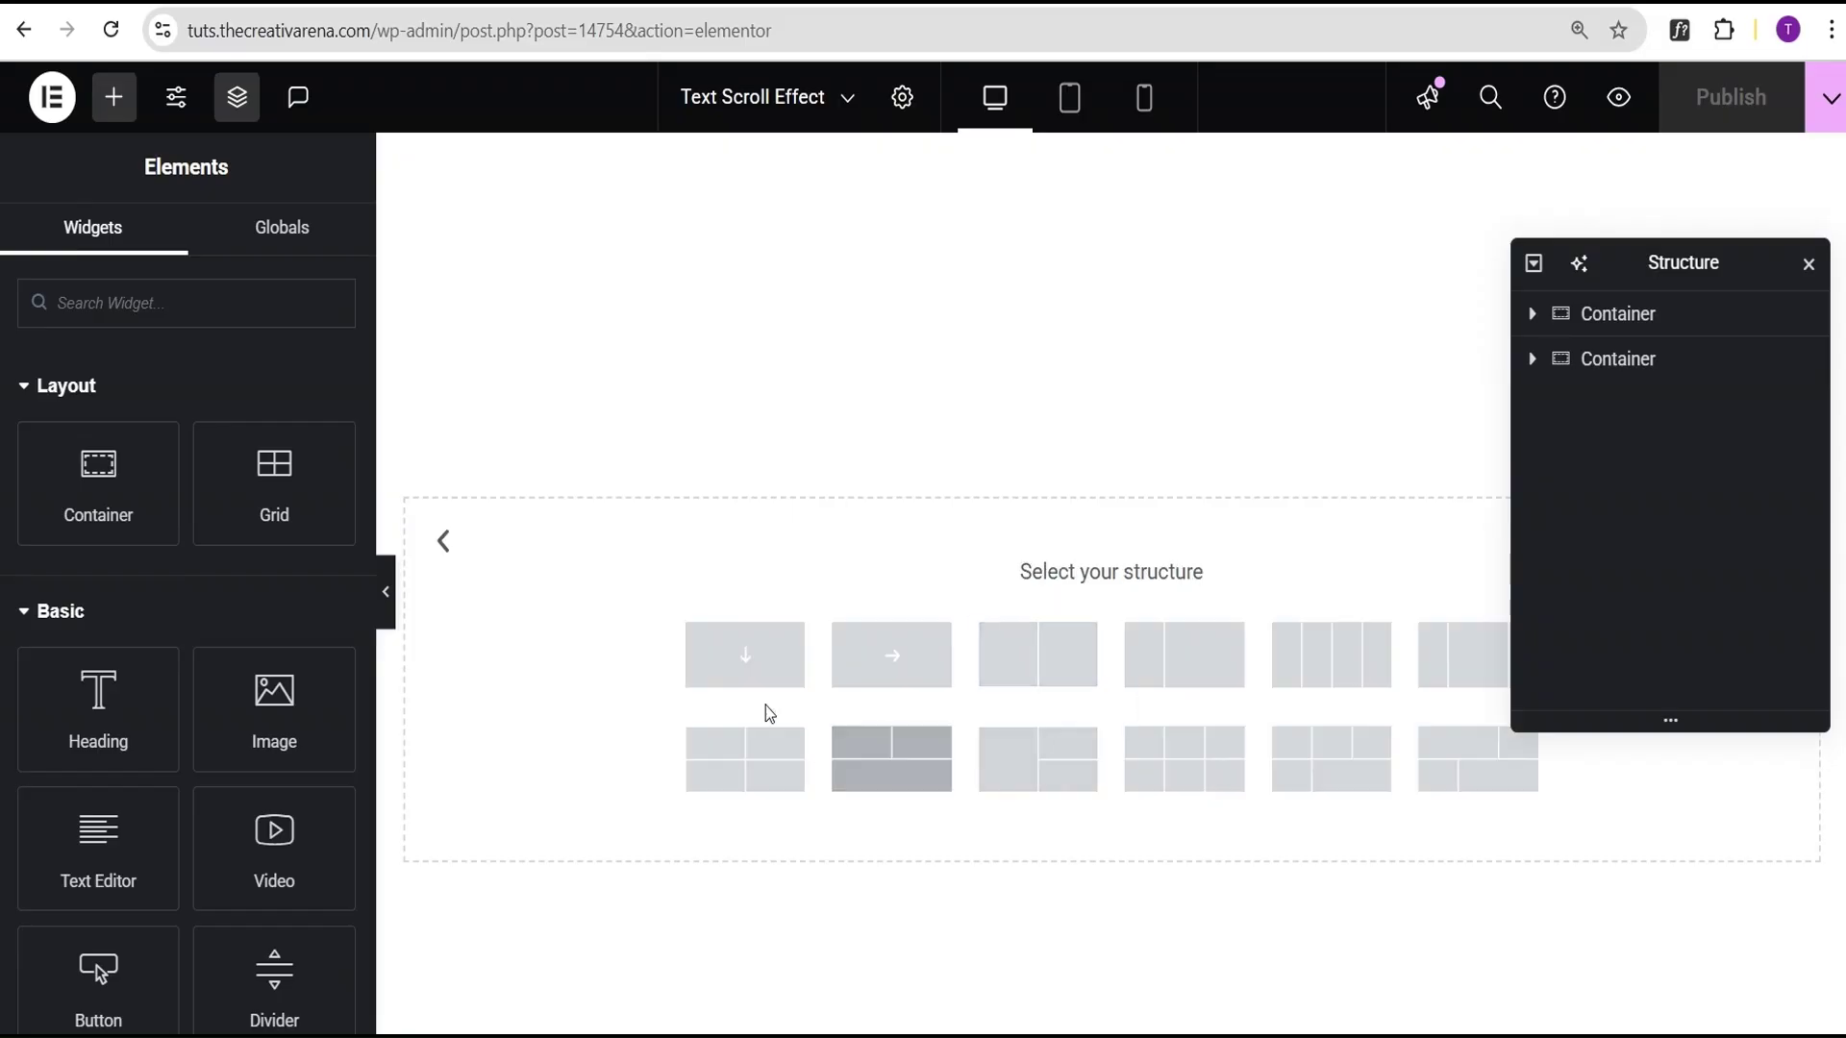
{"action": "left_click", "coordinate": [737, 658]}
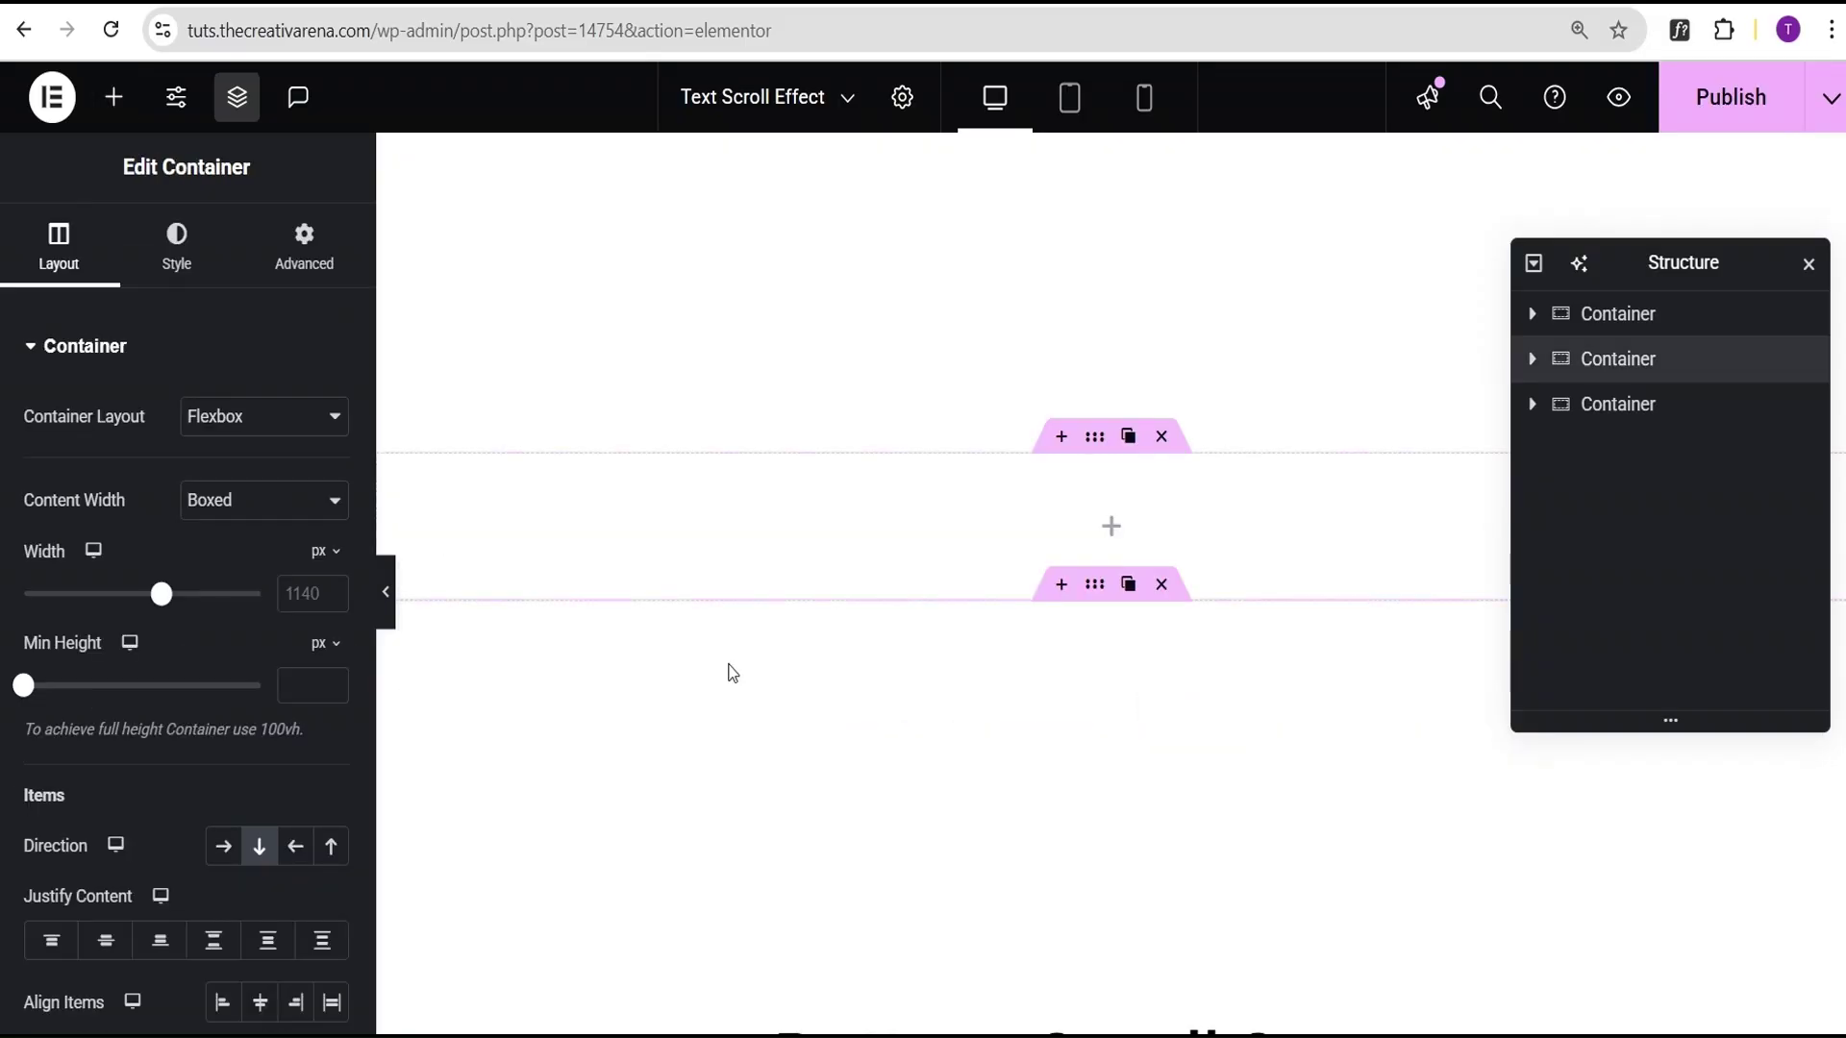
Step: Give the new container a classic background with the color #000000
{"action": "left_click", "coordinate": [176, 256]}
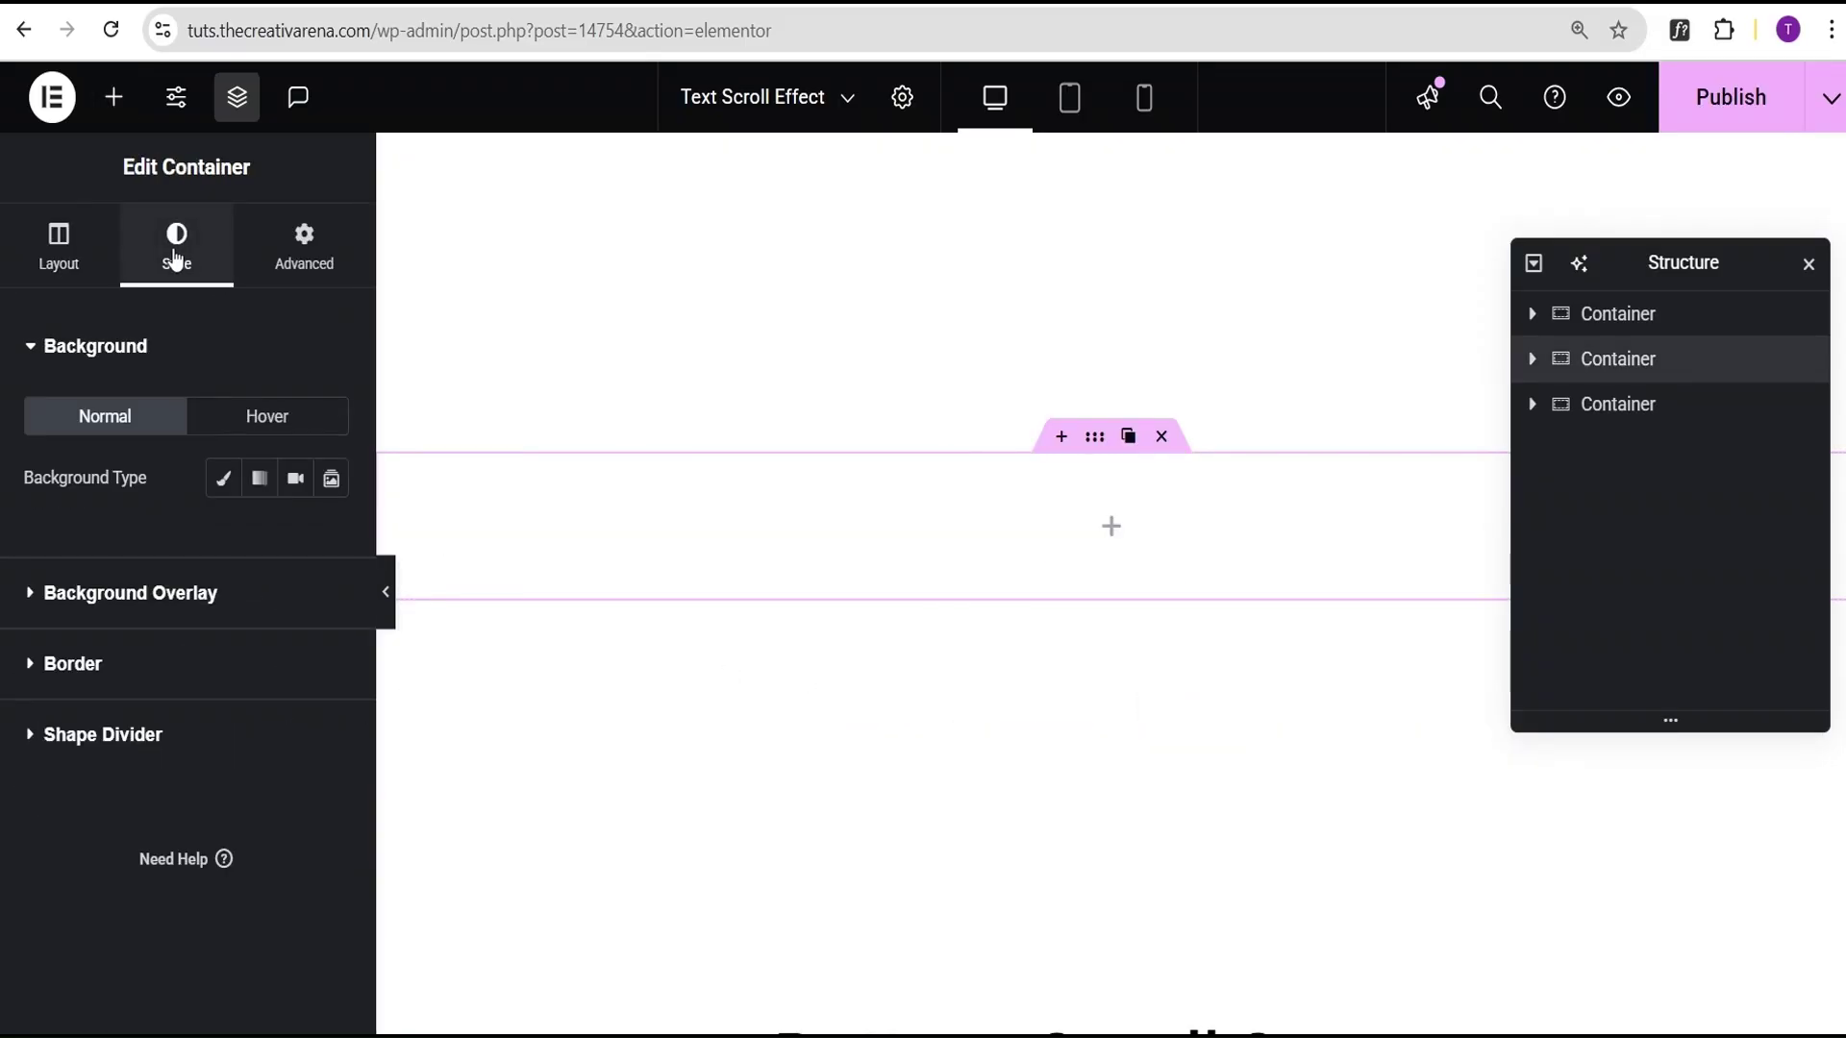
{"action": "left_click", "coordinate": [225, 480]}
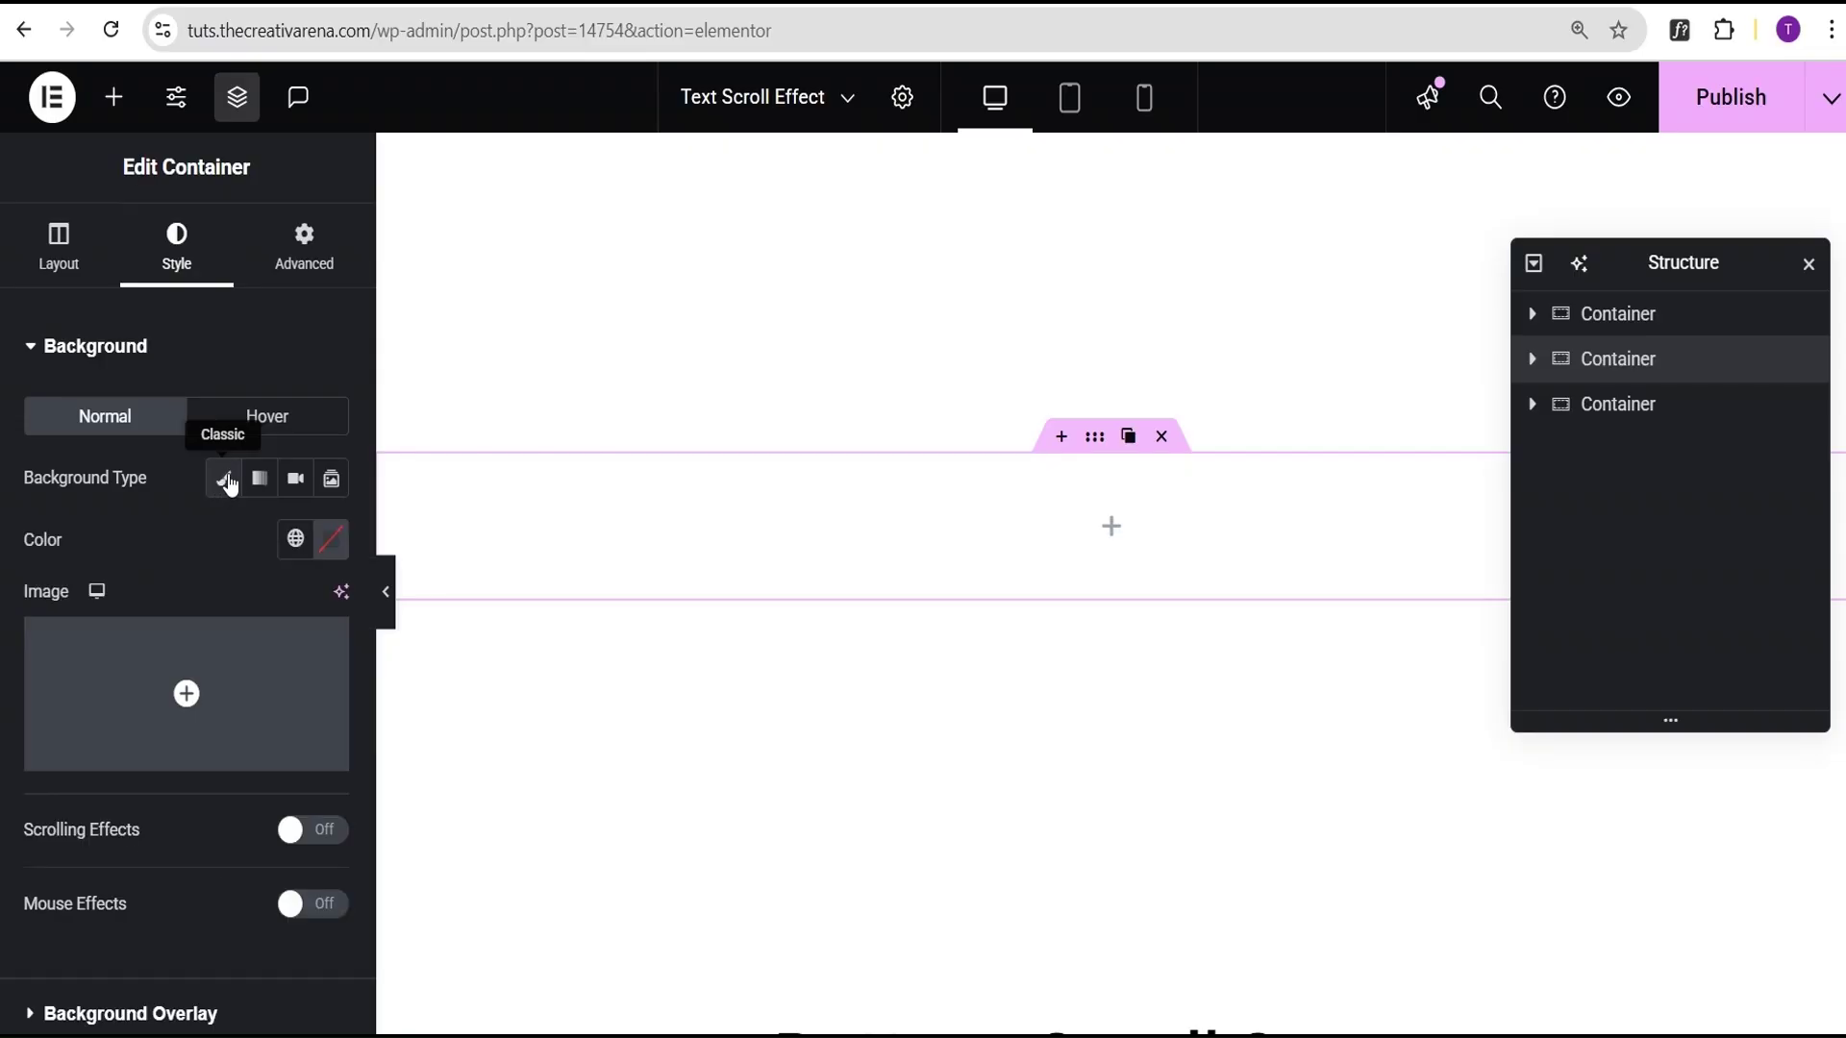
{"action": "left_click", "coordinate": [330, 539]}
{"action": "left_click", "coordinate": [336, 881]}
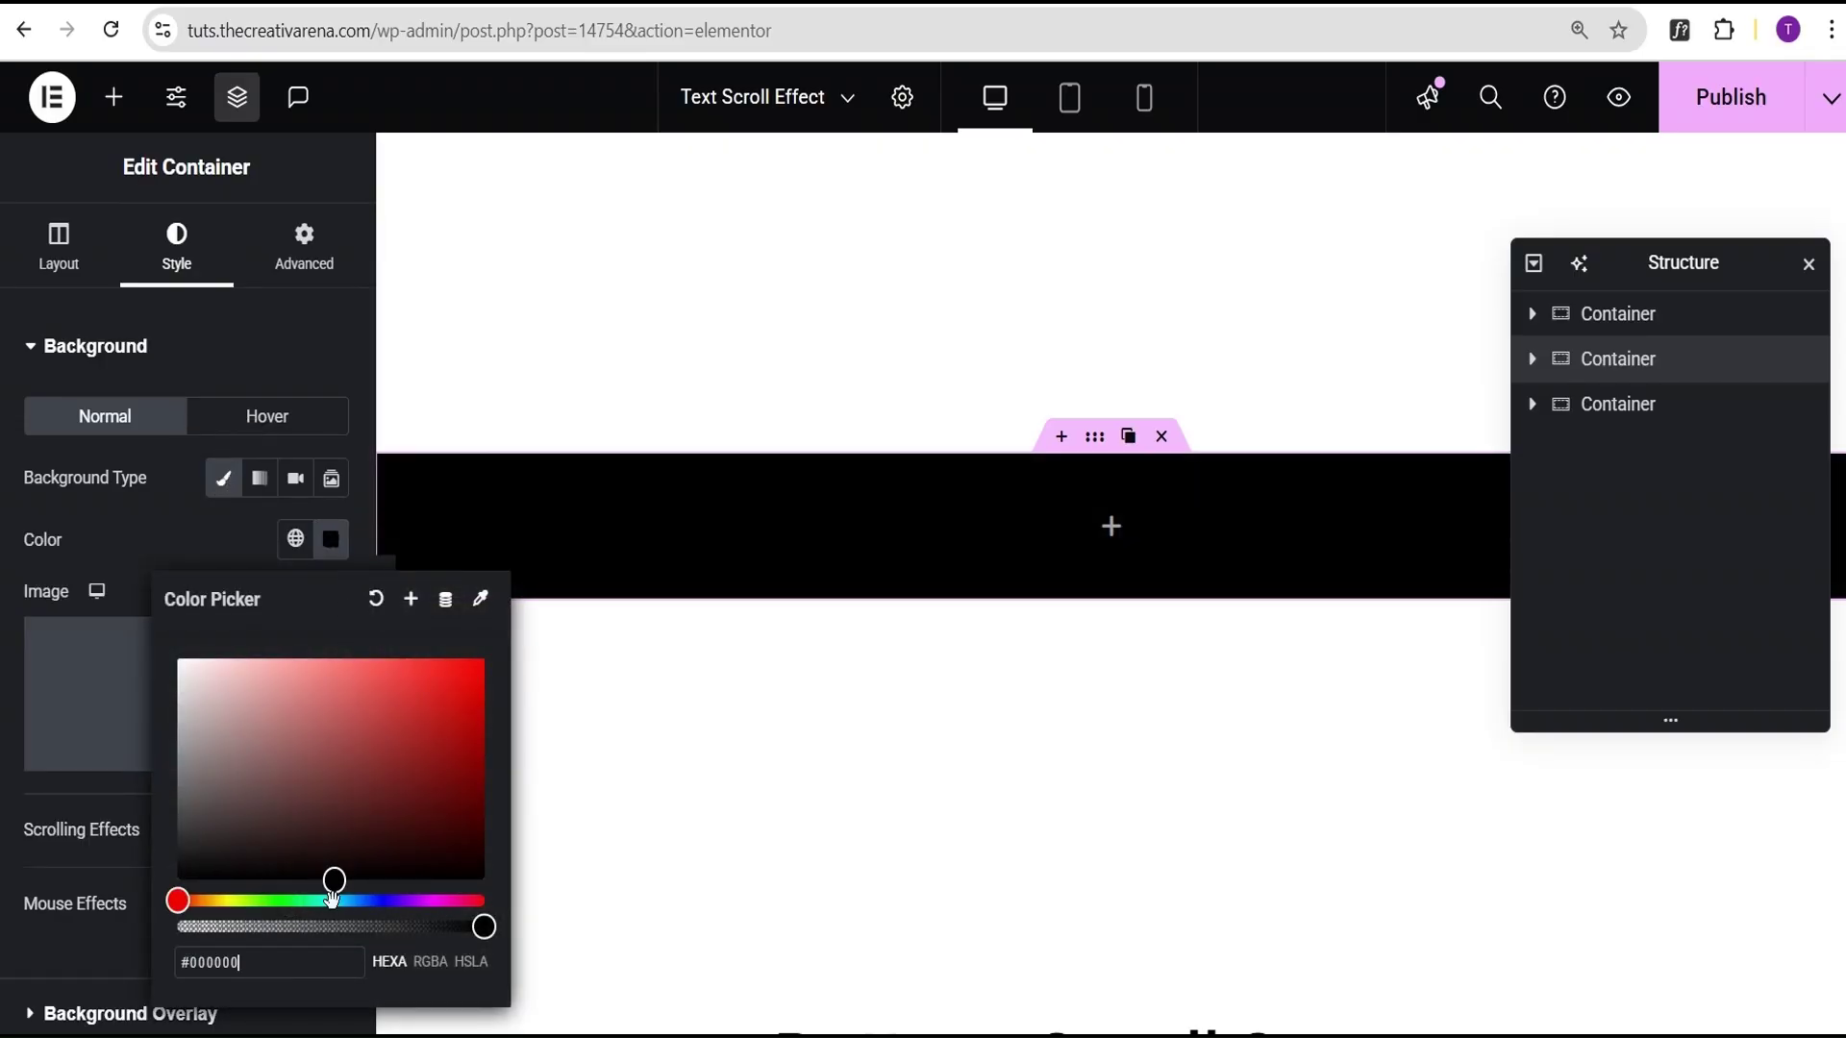
{"action": "left_click", "coordinate": [146, 553]}
Step: Nest a container inside the black one, naming the outer container title-box and the inner one title-wrapper
{"action": "left_click", "coordinate": [114, 98]}
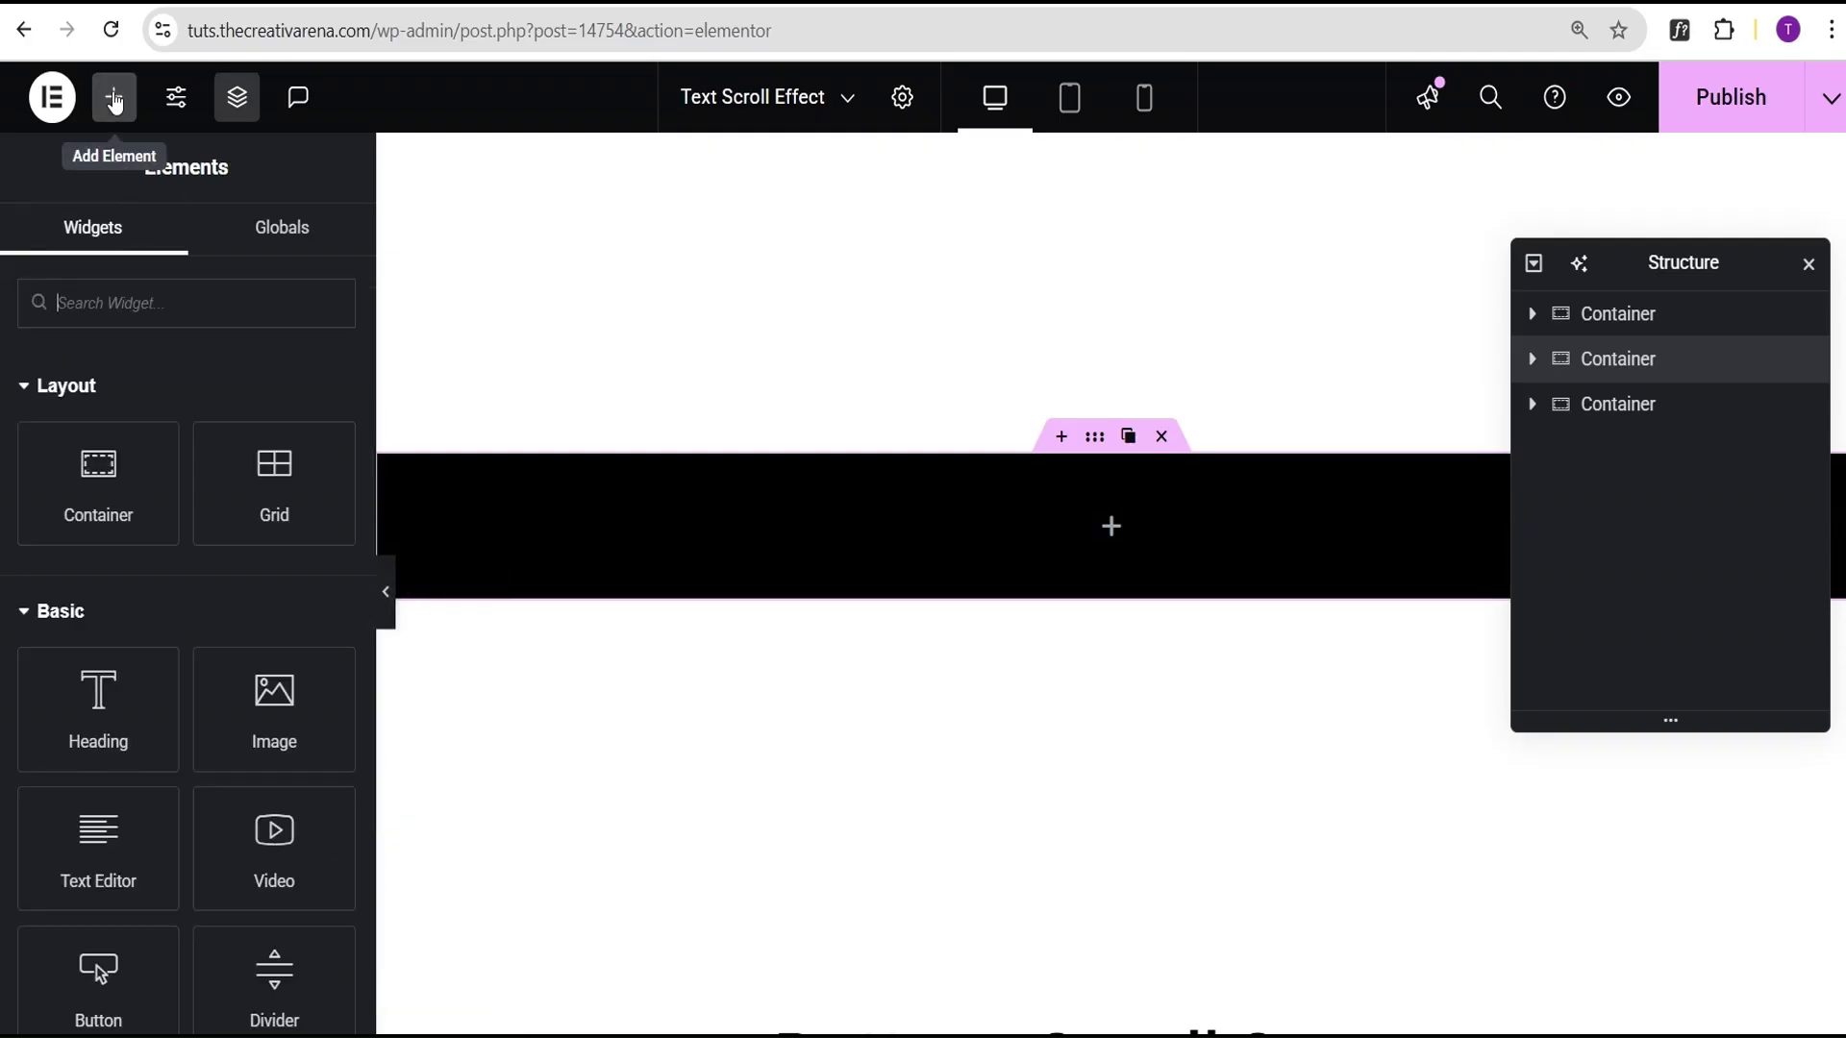
{"action": "left_click", "coordinate": [98, 500]}
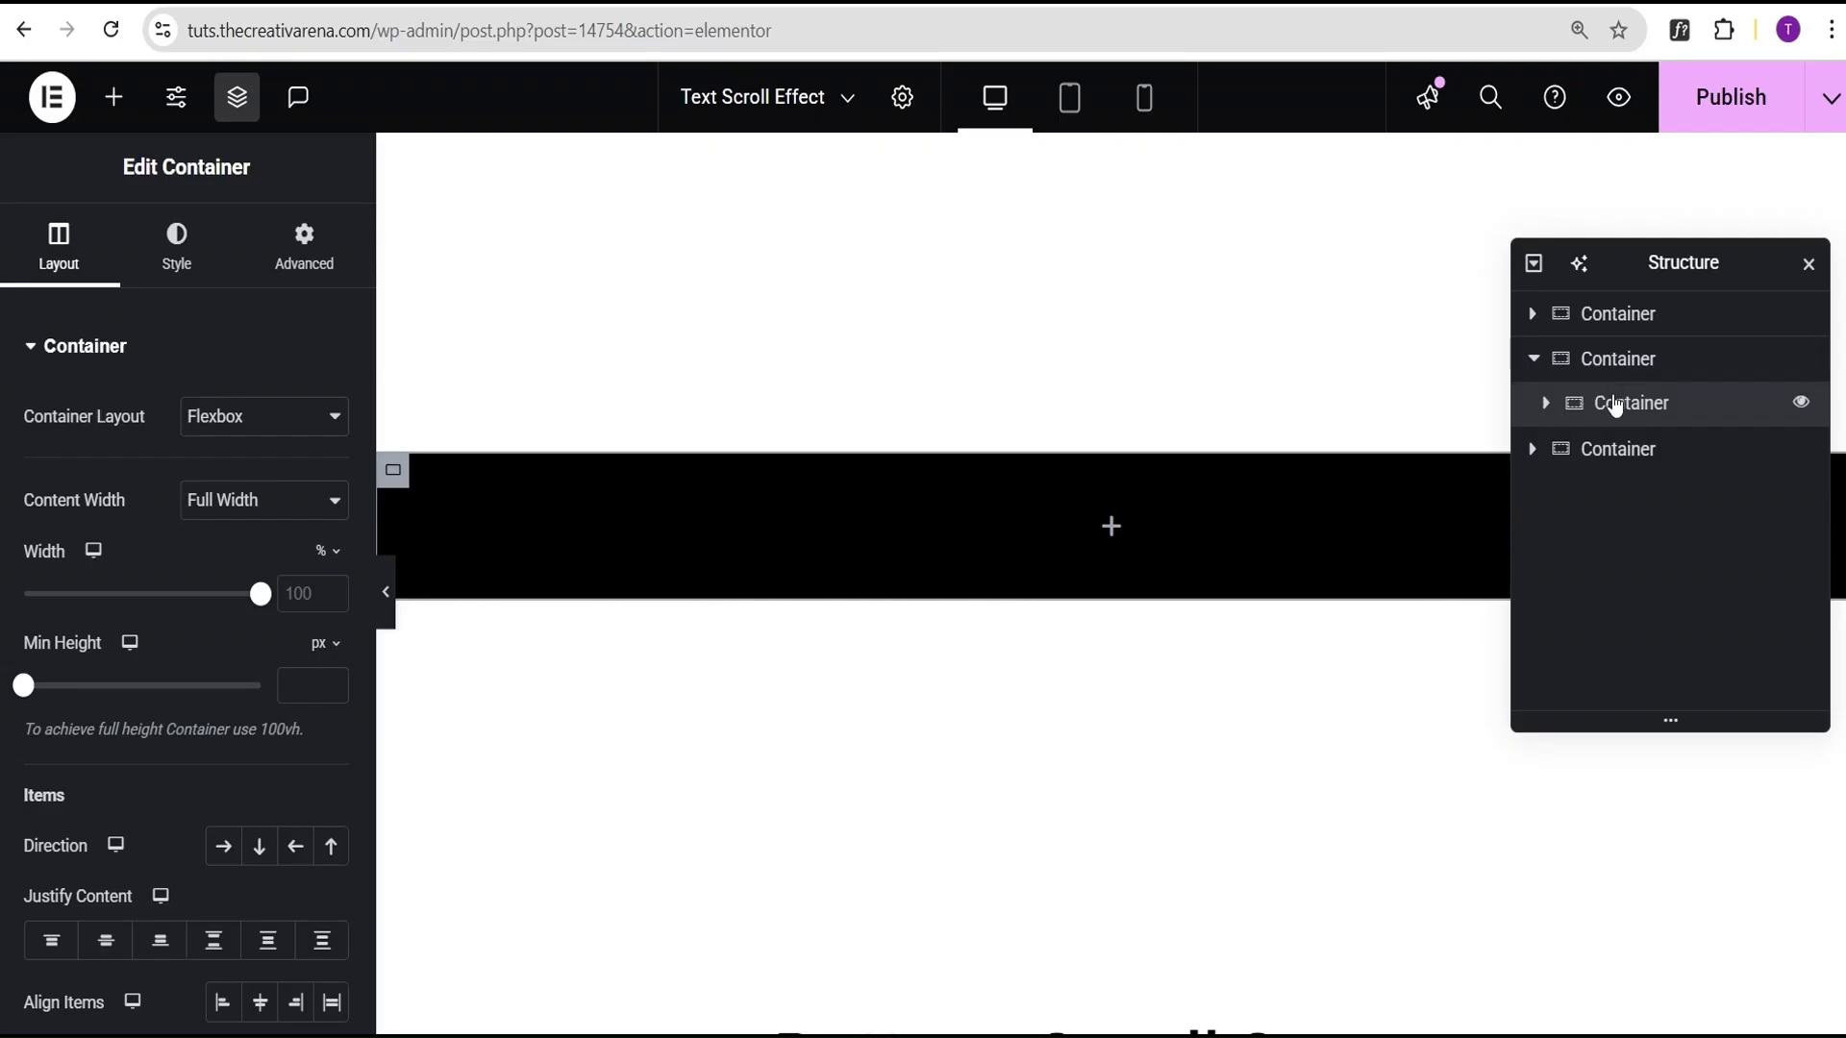
{"action": "double_click", "coordinate": [1613, 363]}
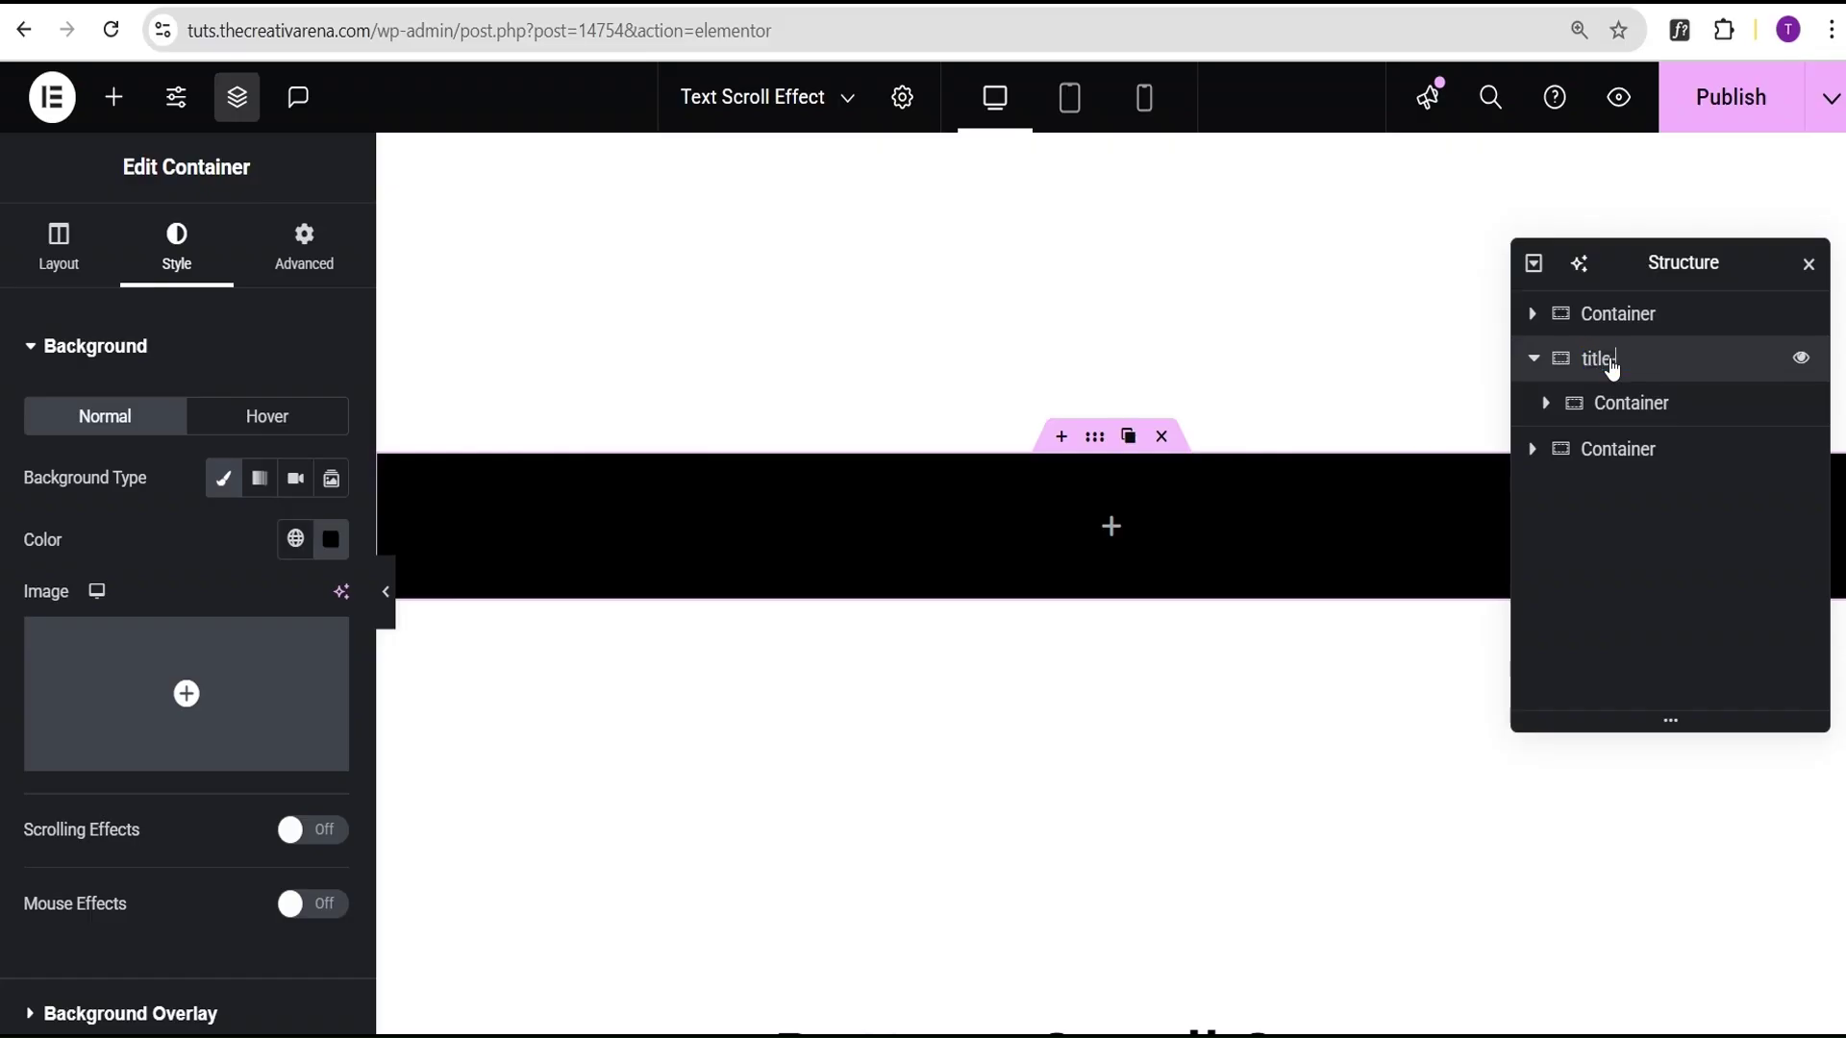
{"action": "double_click", "coordinate": [1625, 408]}
{"action": "type", "text": "title-wrapper"}
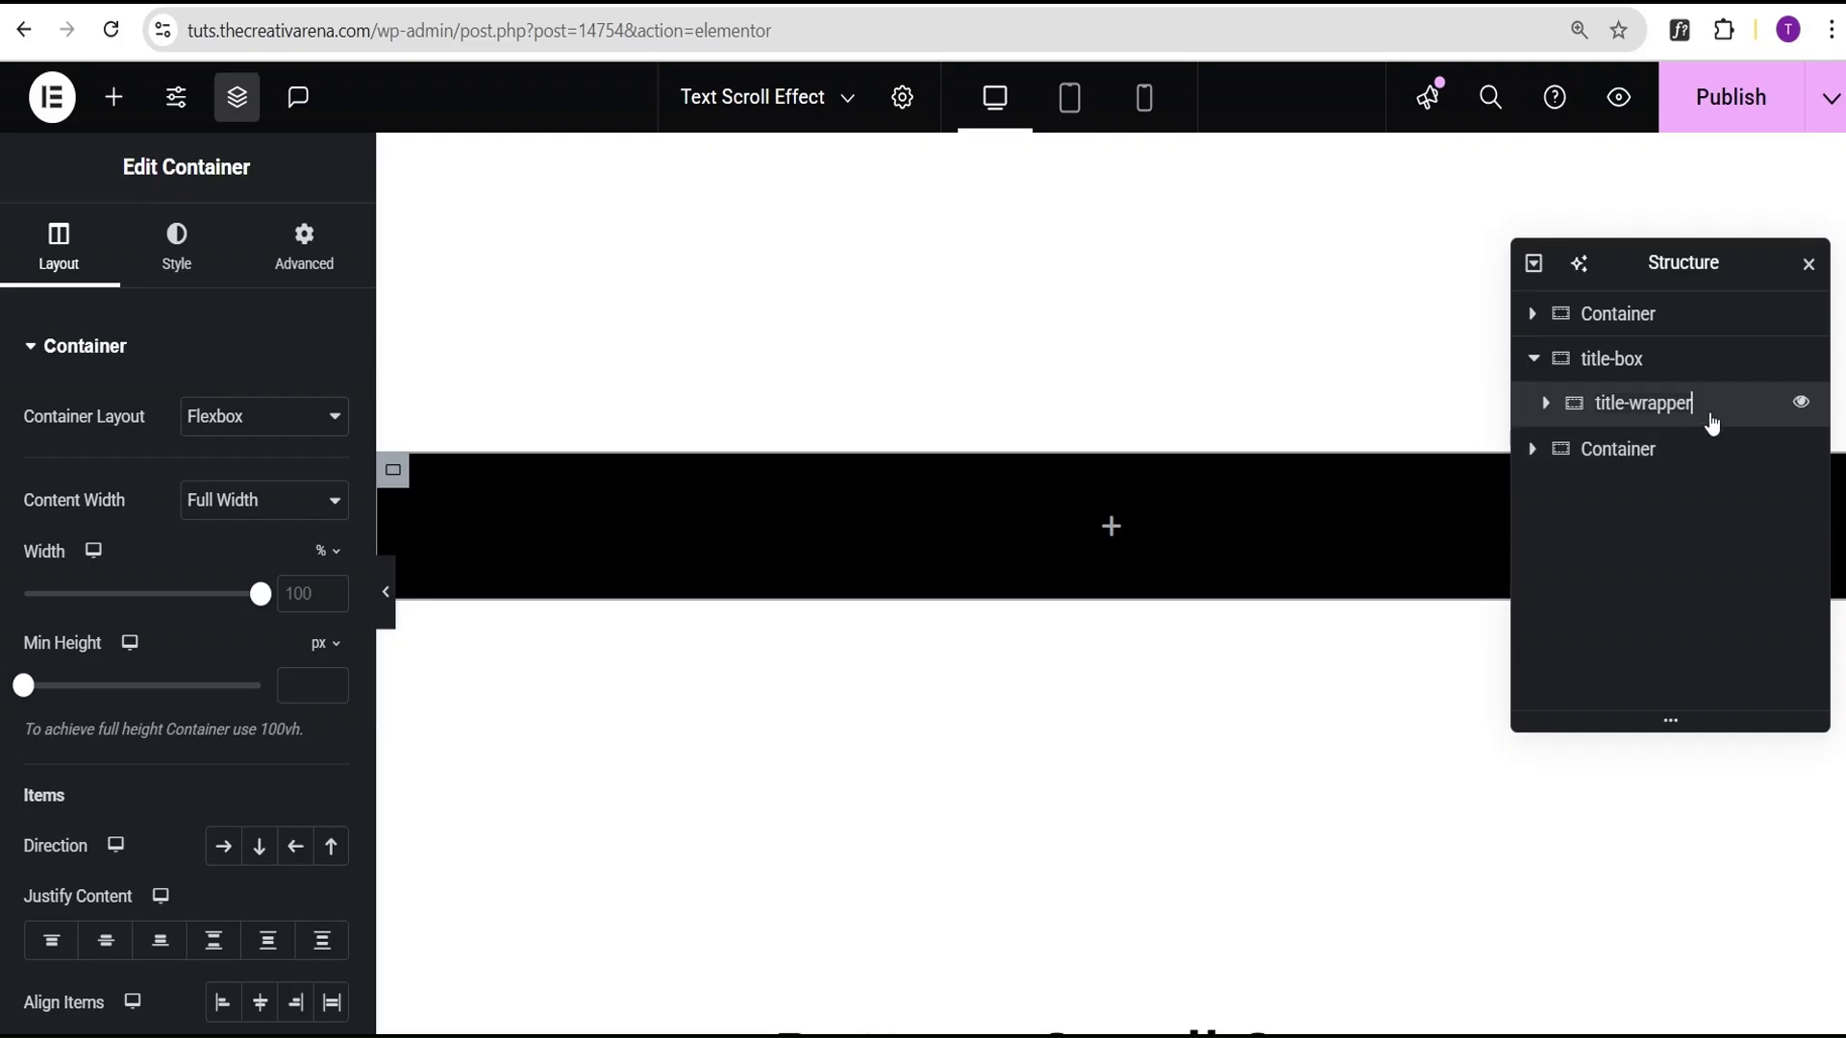
{"action": "key", "text": "Return"}
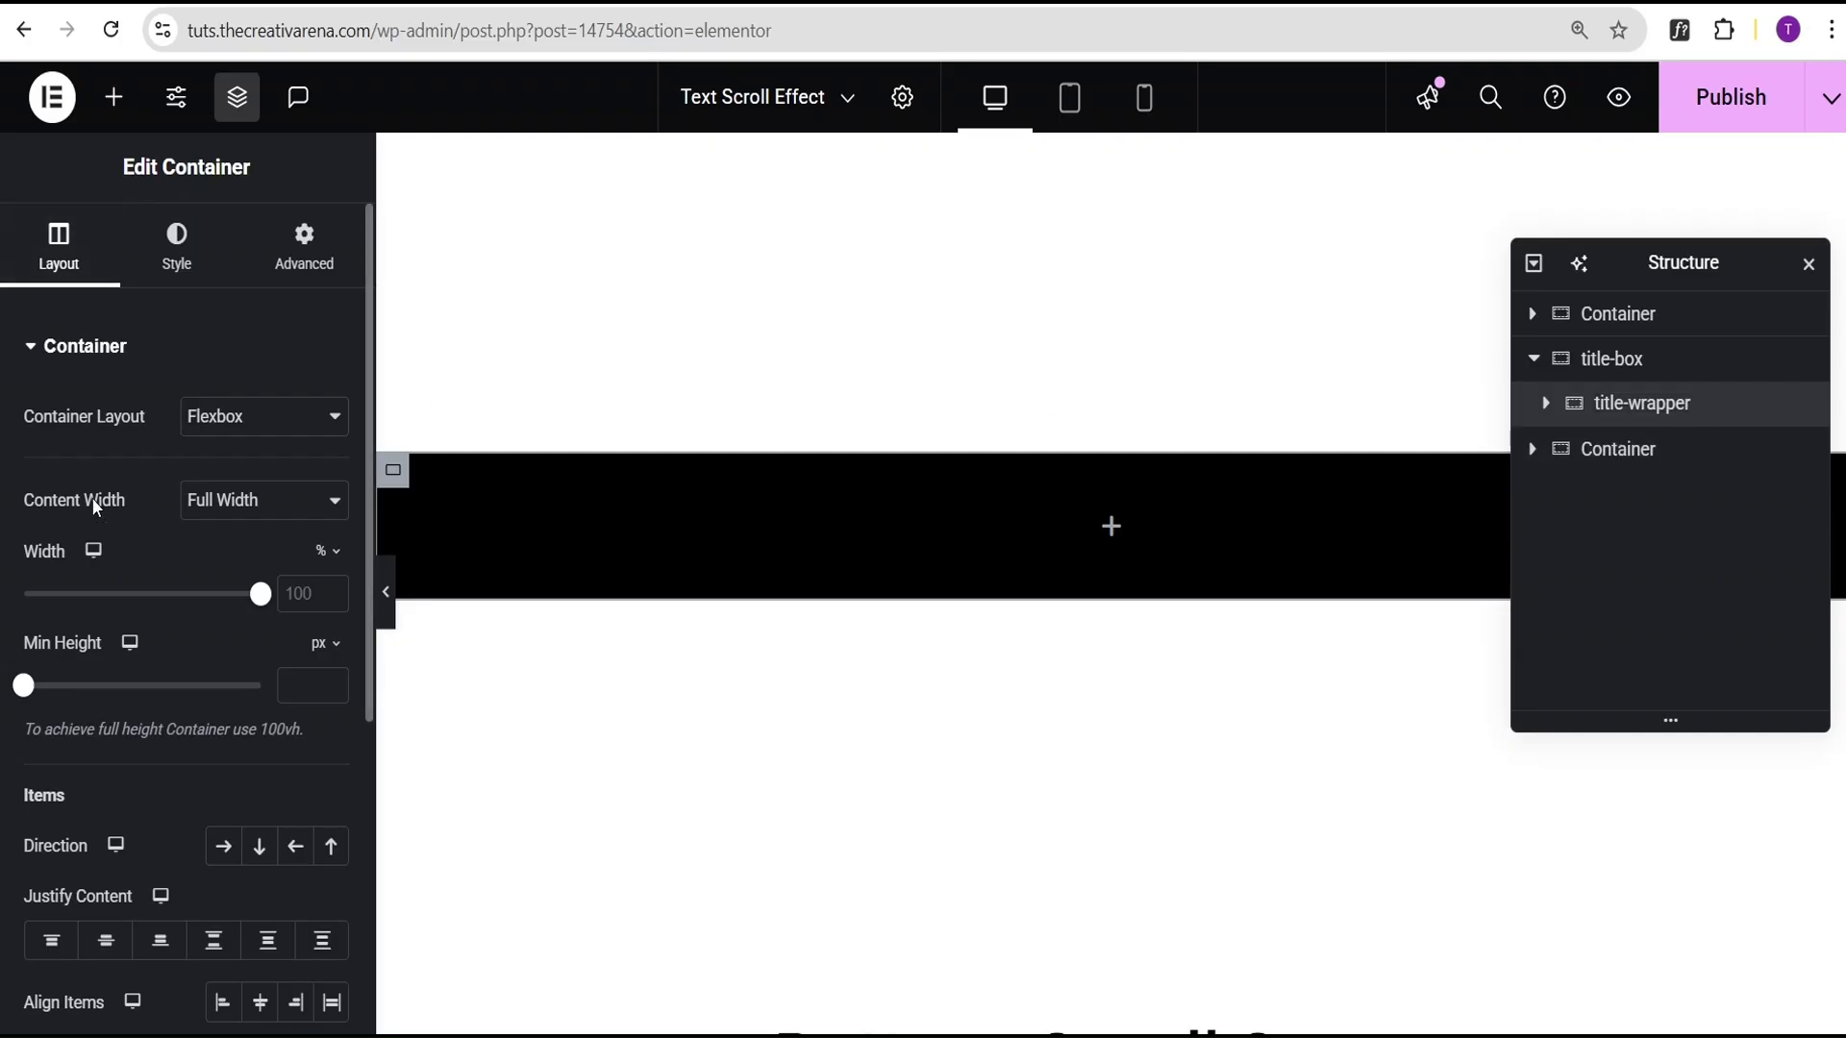
Step: Center title-wrapper's contents with both Justify Content and Align Items
{"action": "left_click", "coordinate": [105, 940]}
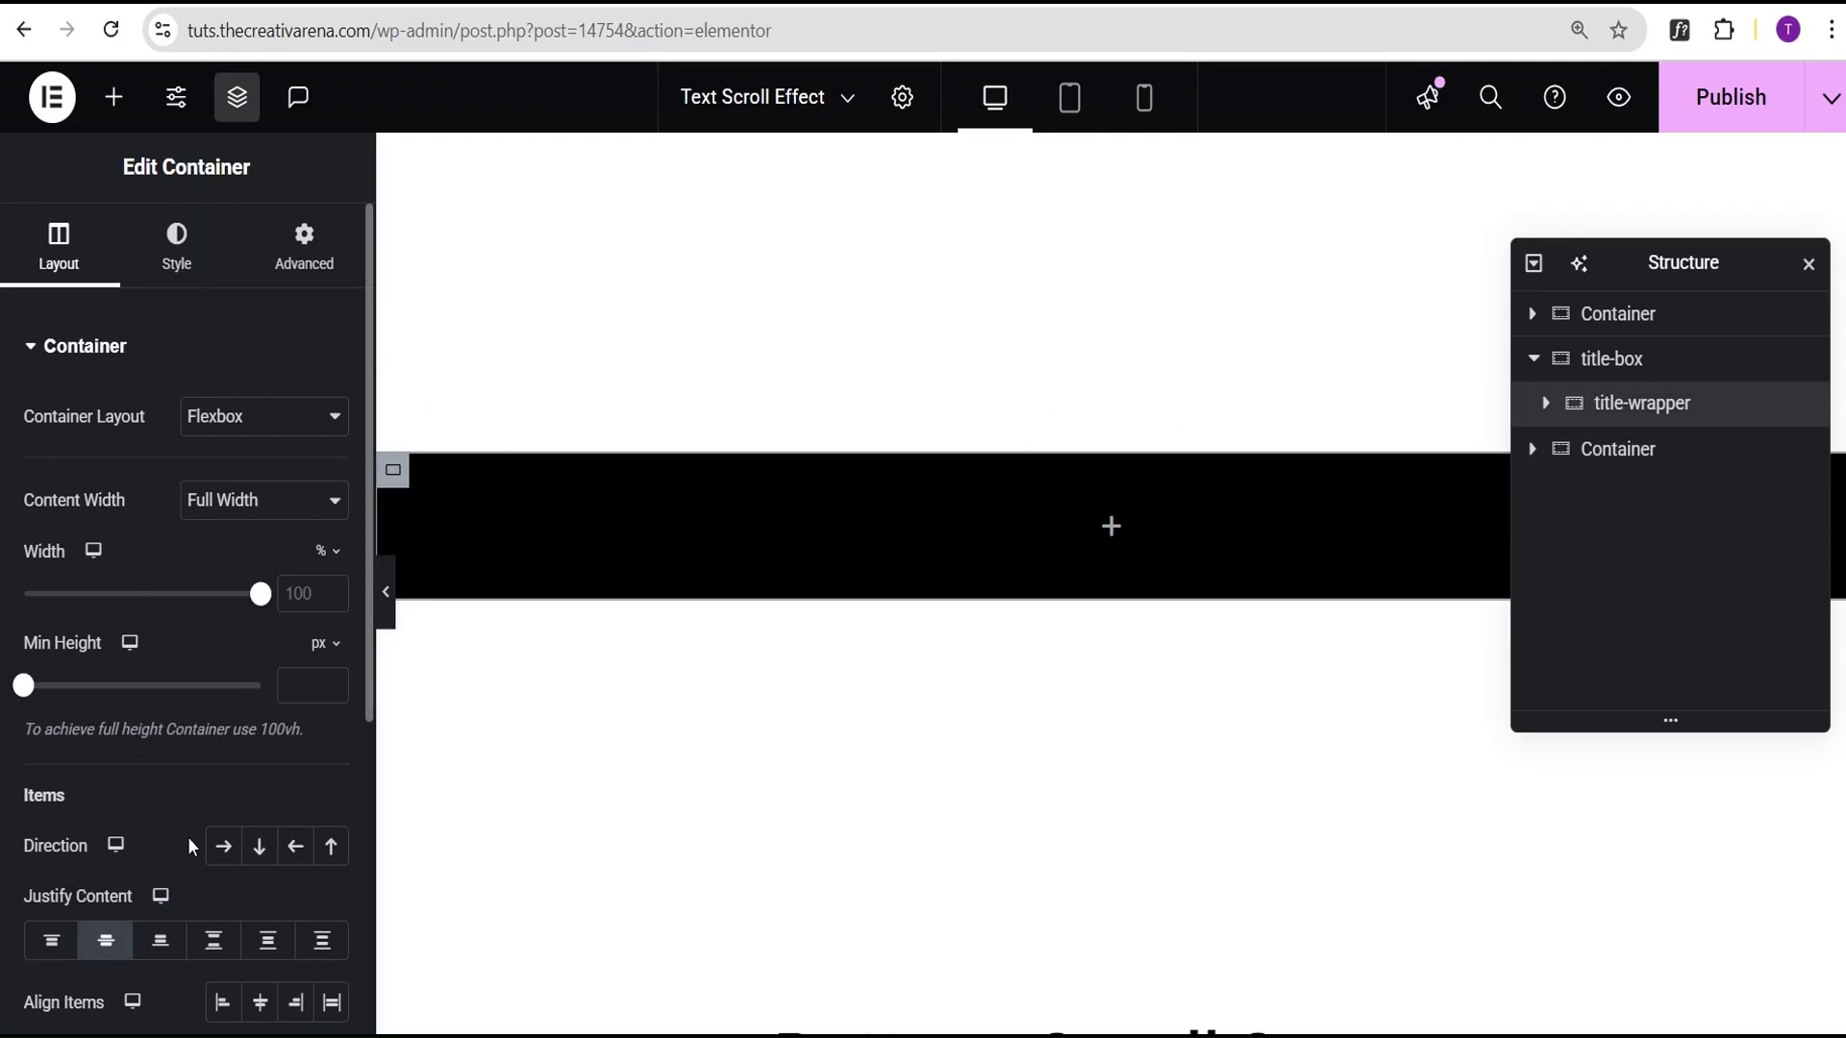
{"action": "scroll", "coordinate": [110, 937], "scroll_direction": "down", "scroll_amount": 1}
{"action": "left_click", "coordinate": [259, 877]}
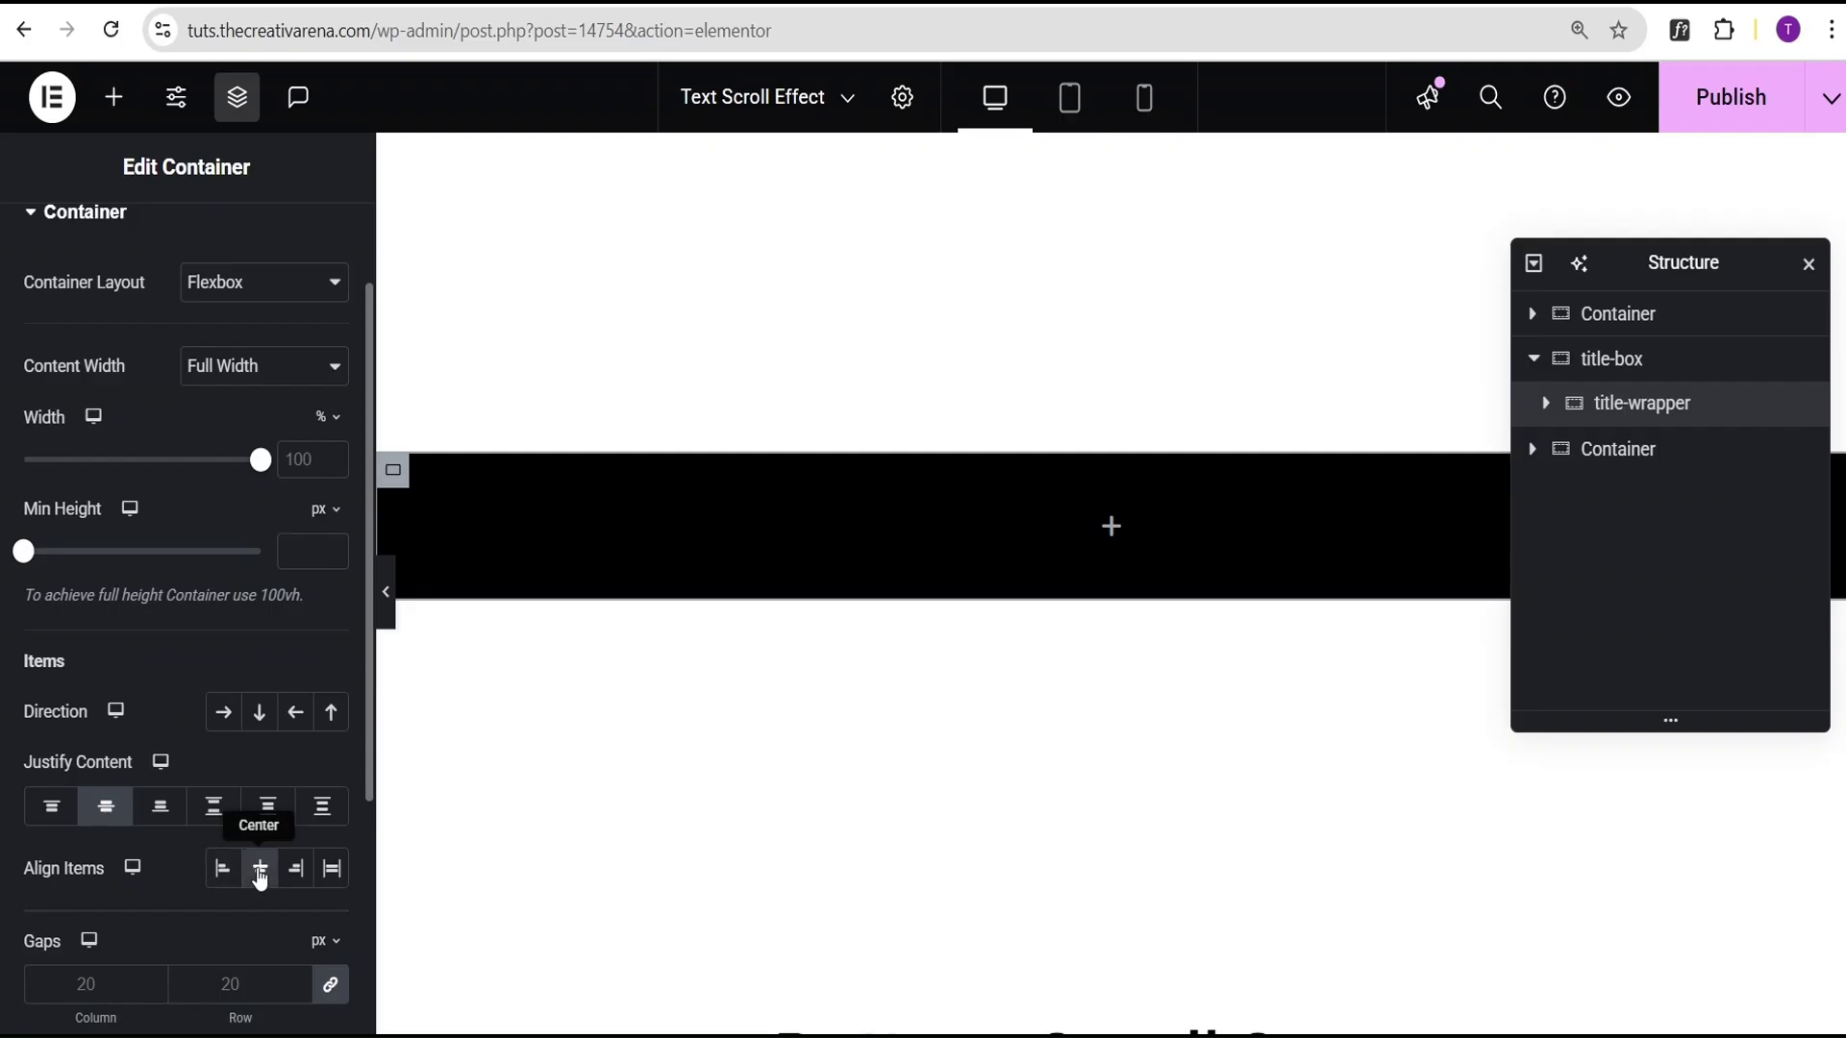
{"action": "scroll", "coordinate": [192, 539], "scroll_direction": "up", "scroll_amount": 1}
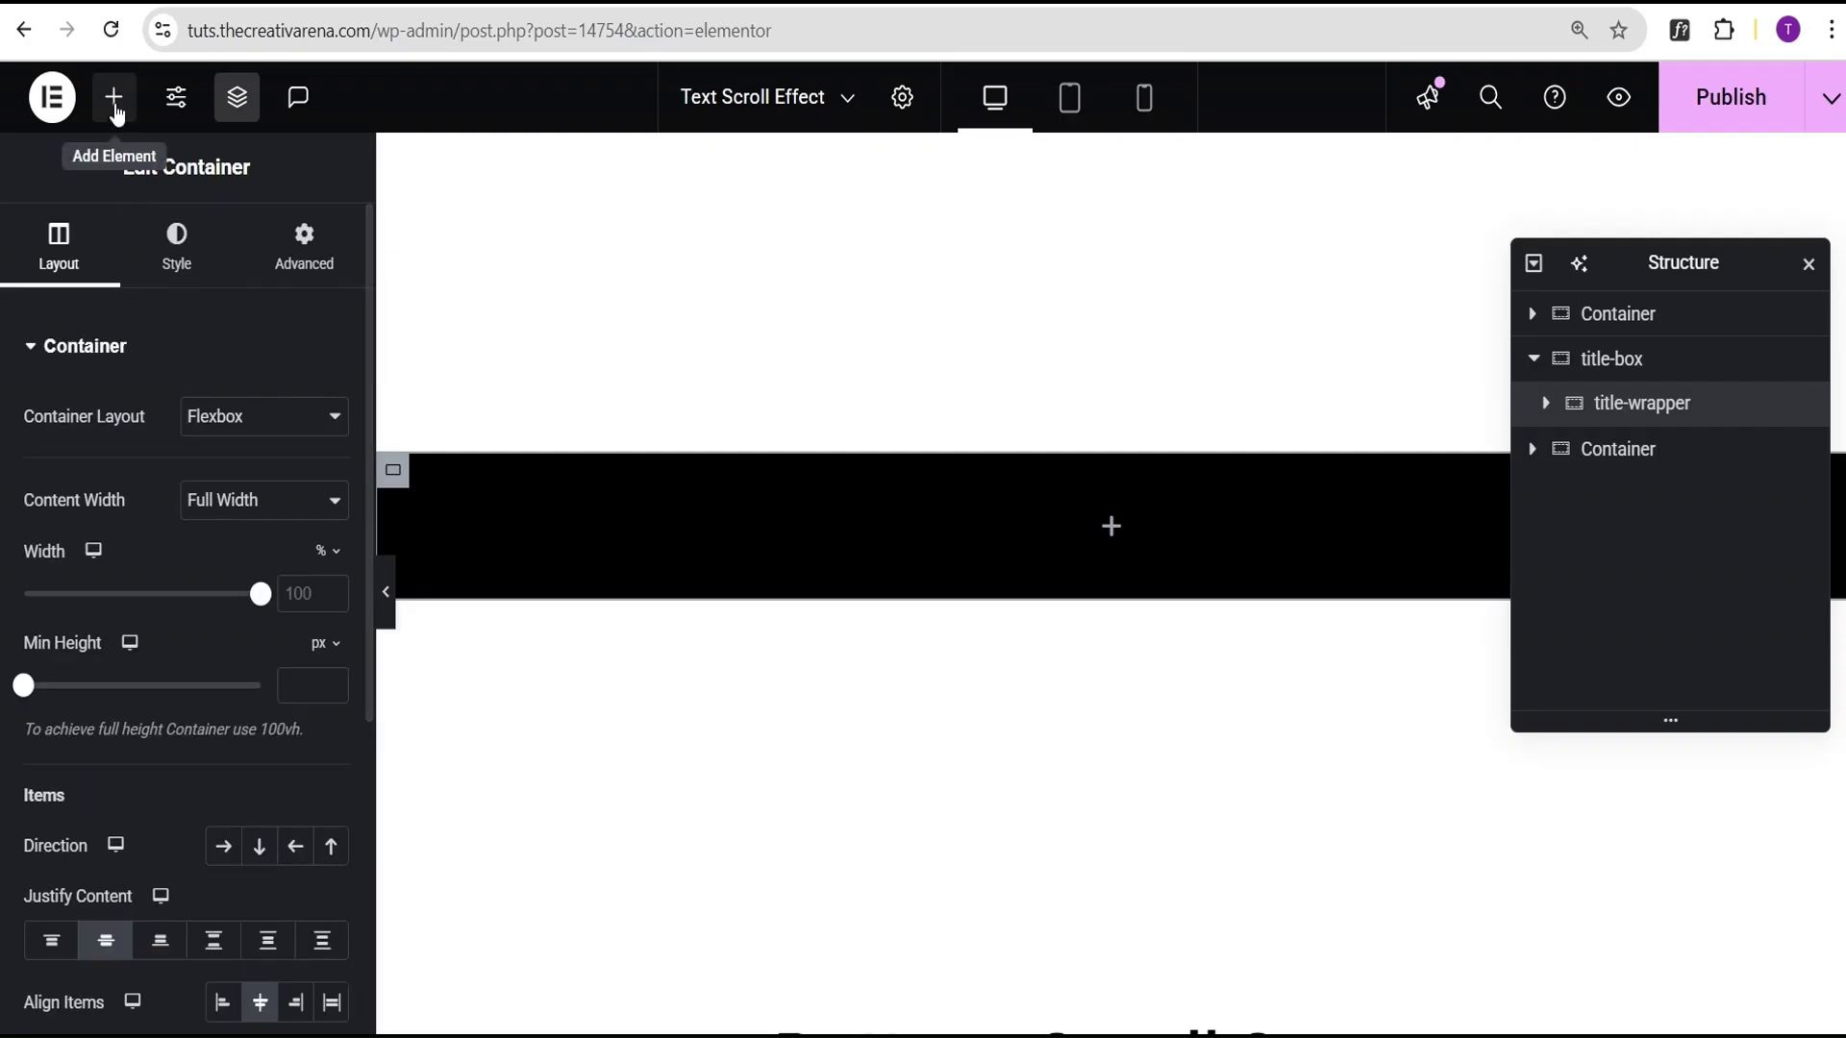
Step: Add a heading inside title-wrapper and replace its title with "Welcome to", copied from the Notepad text
{"action": "left_click", "coordinate": [113, 97]}
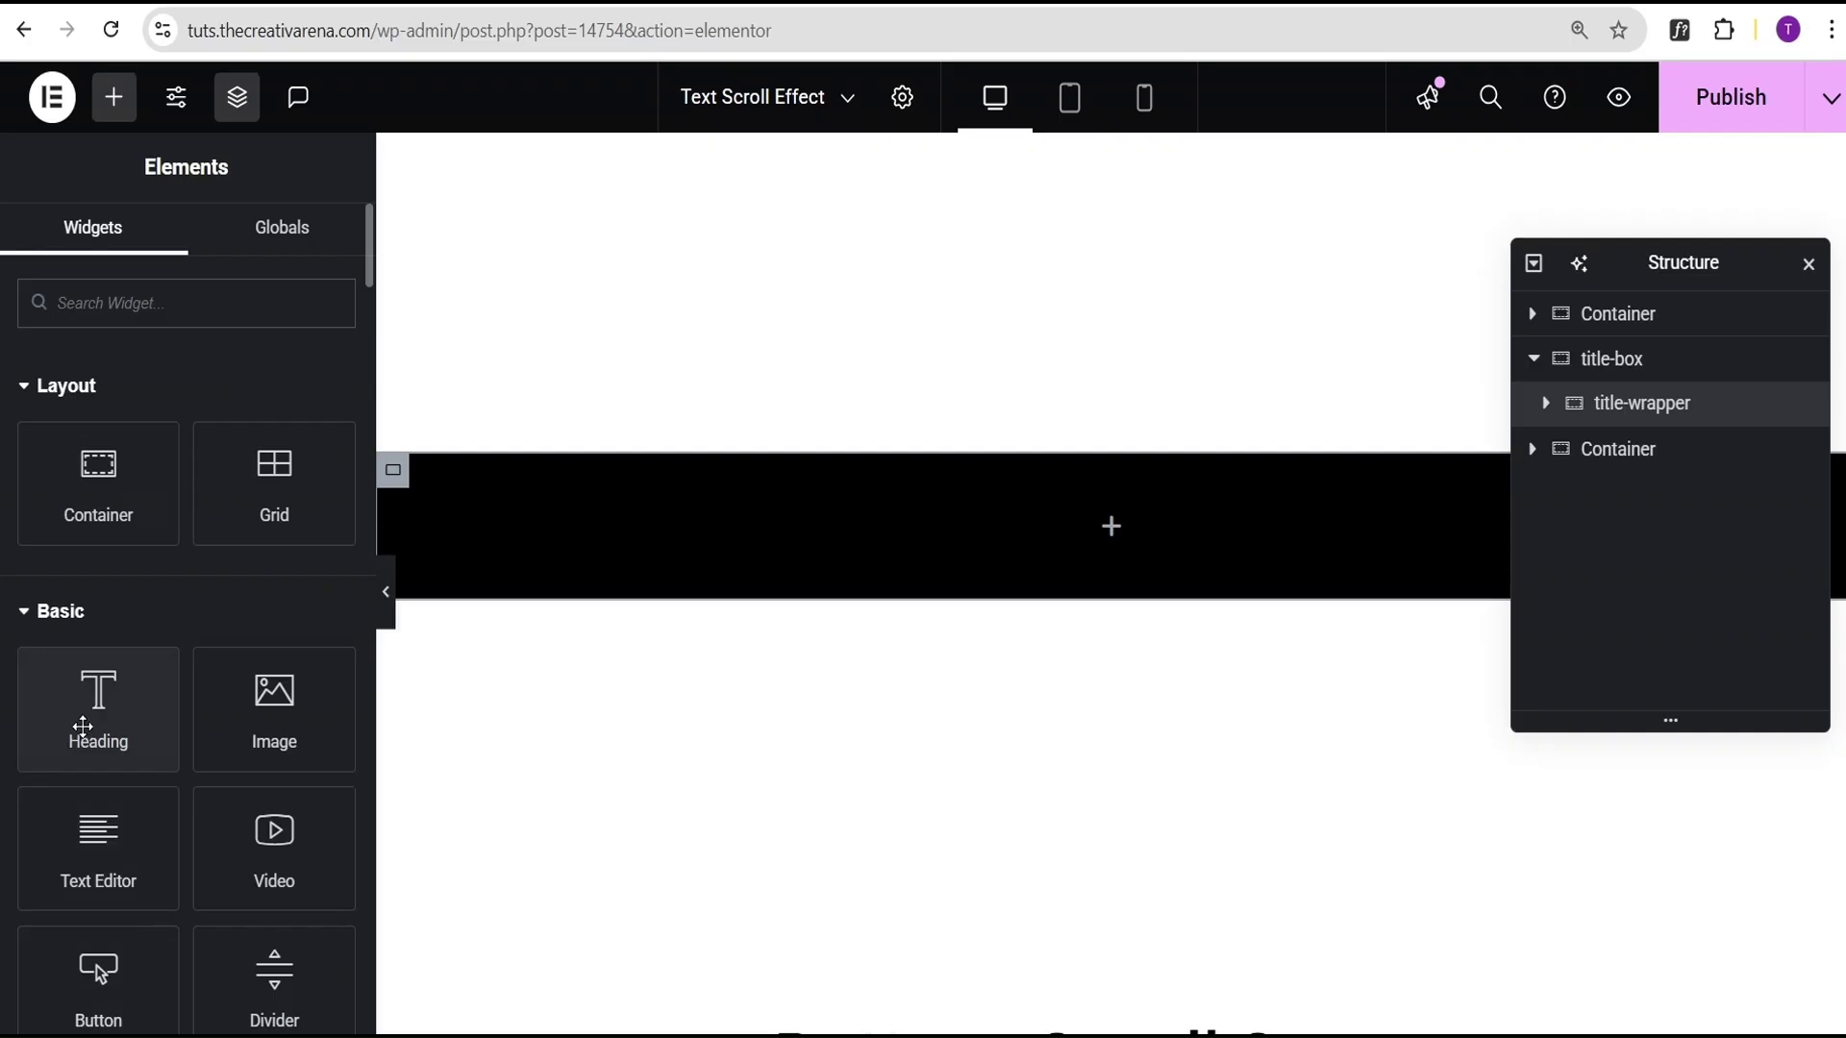
{"action": "left_click_drag", "start_coordinate": [82, 724], "coordinate": [1048, 589]}
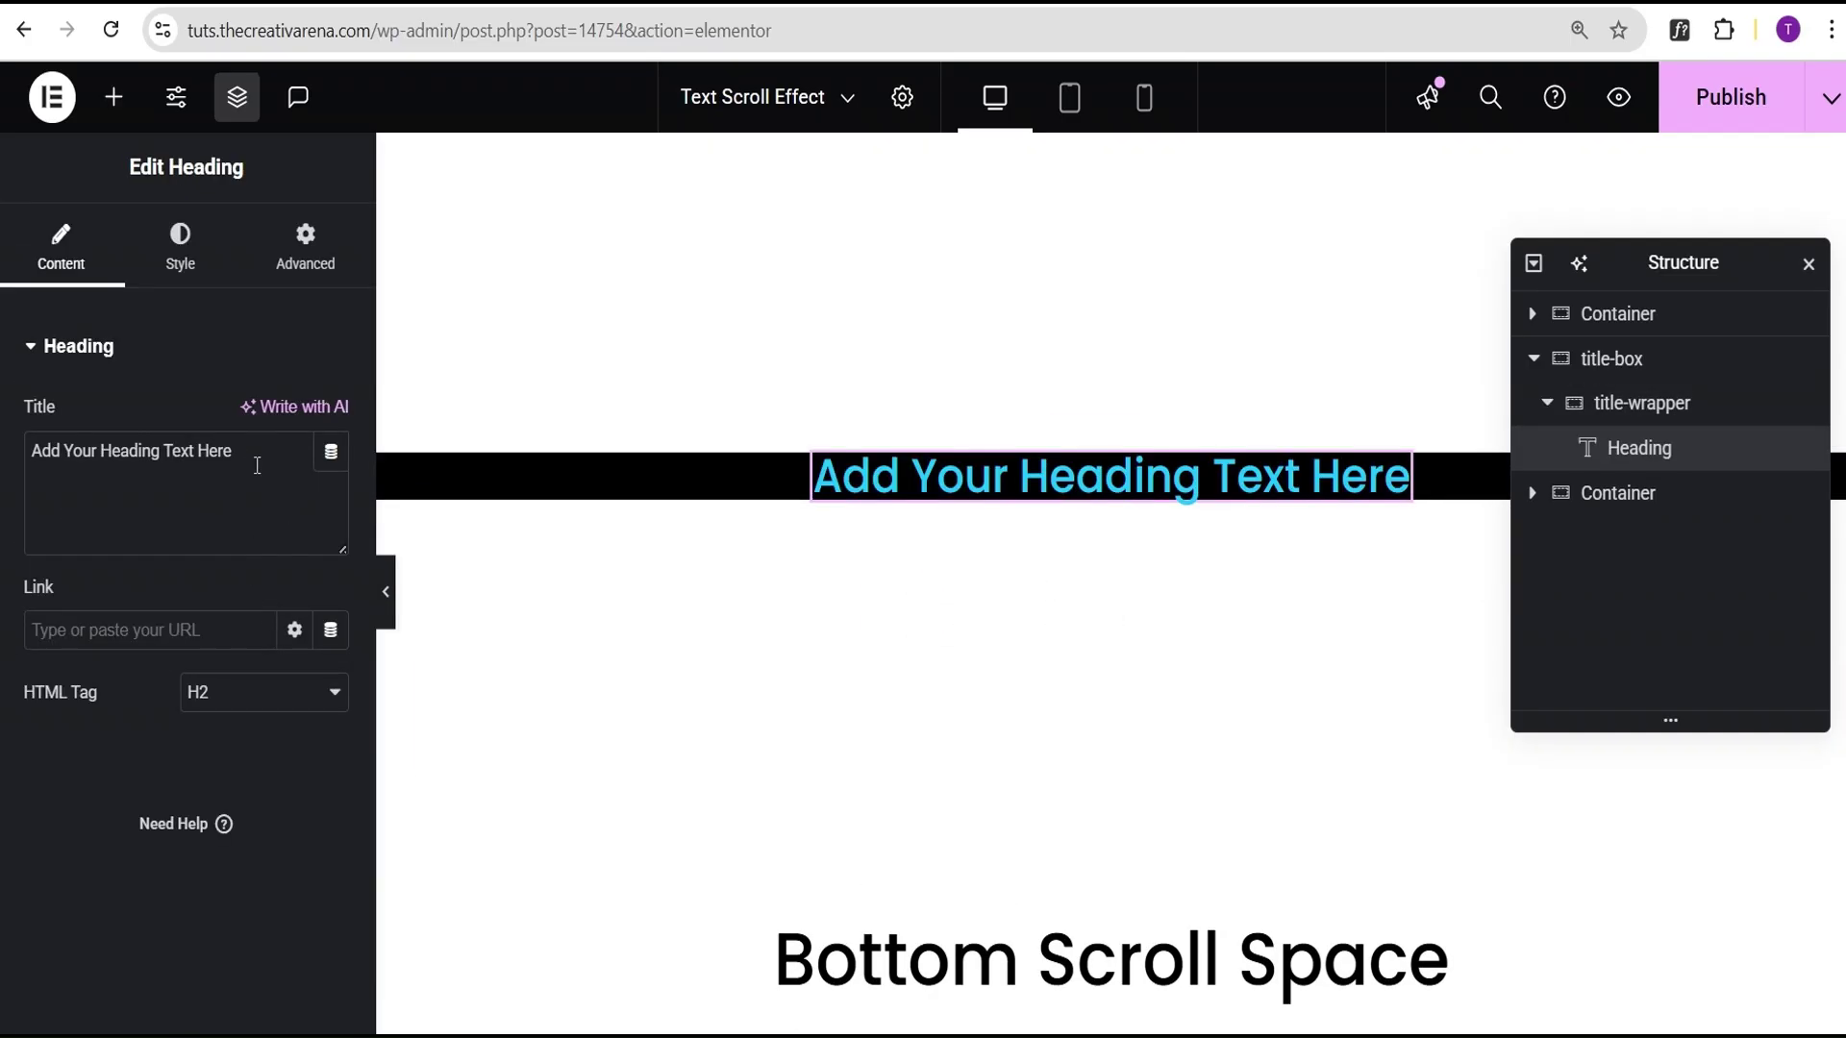
{"action": "key", "text": "alt+Tab"}
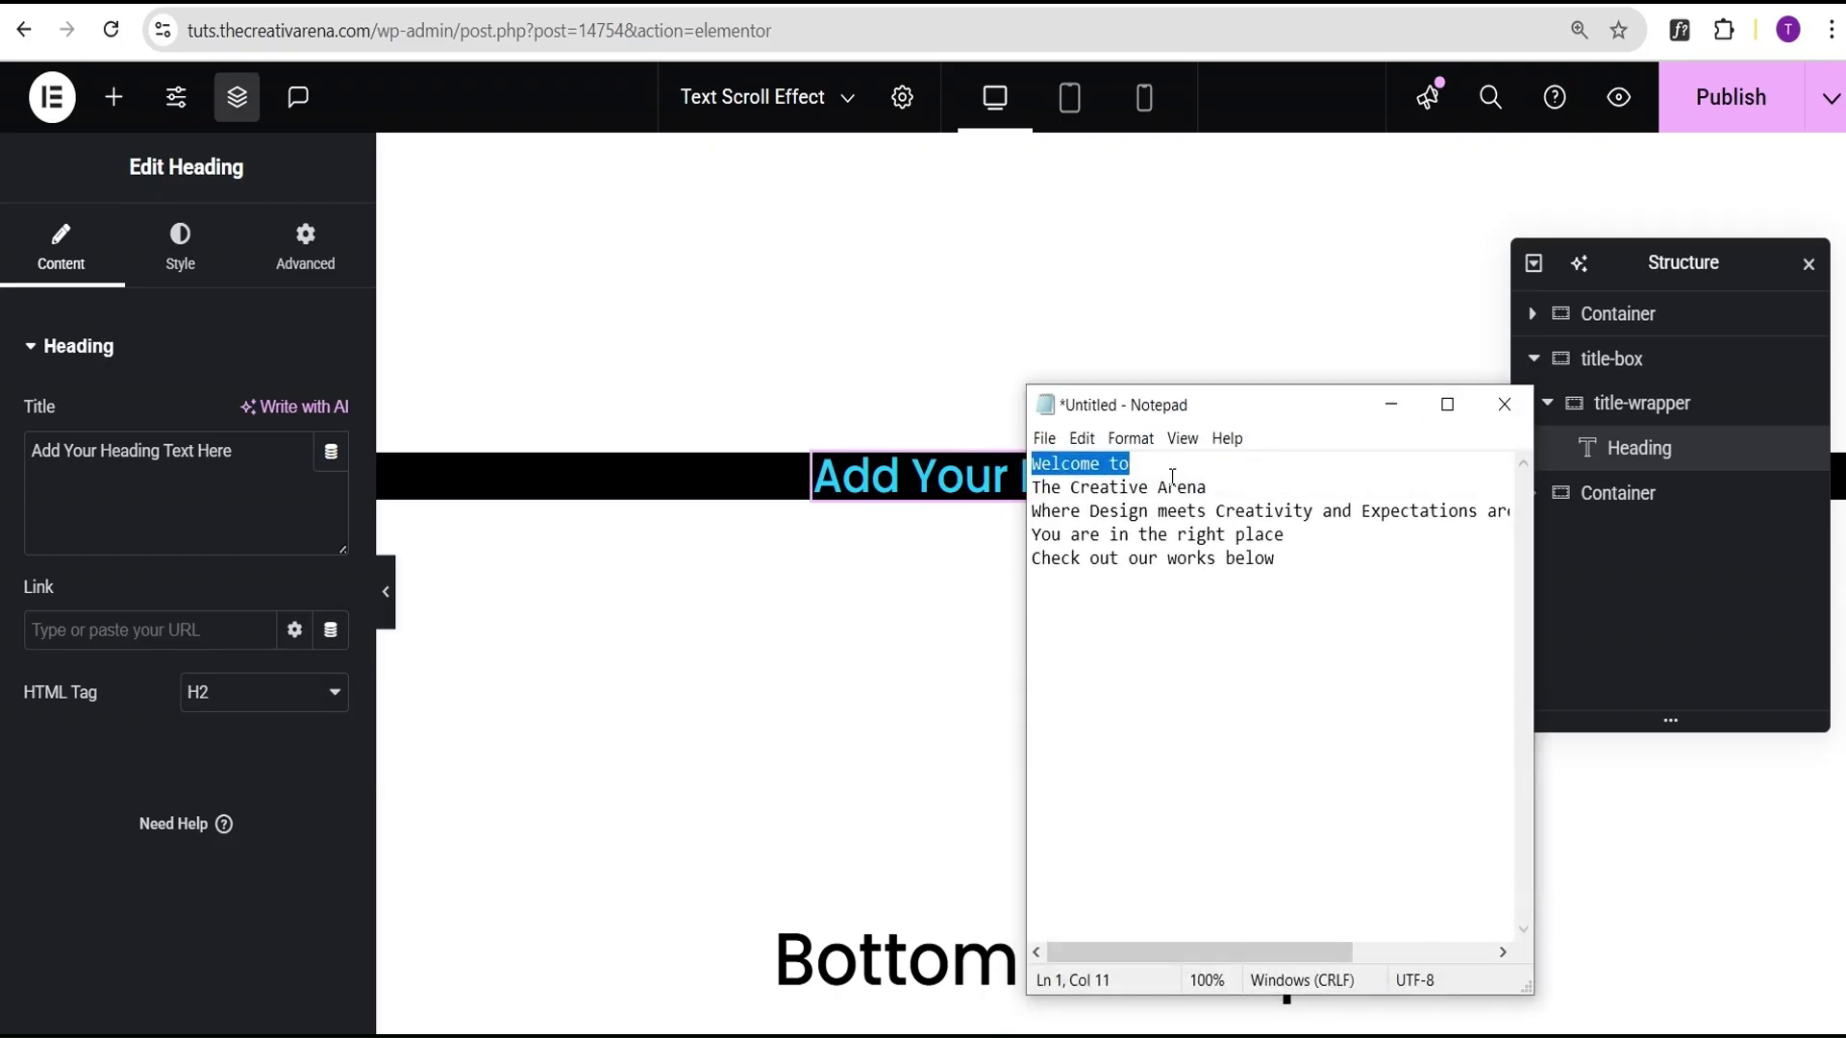
{"action": "key", "text": "ctrl+c"}
{"action": "left_click", "coordinate": [245, 459]}
{"action": "key", "text": "ctrl+a"}
{"action": "key", "text": "ctrl+v"}
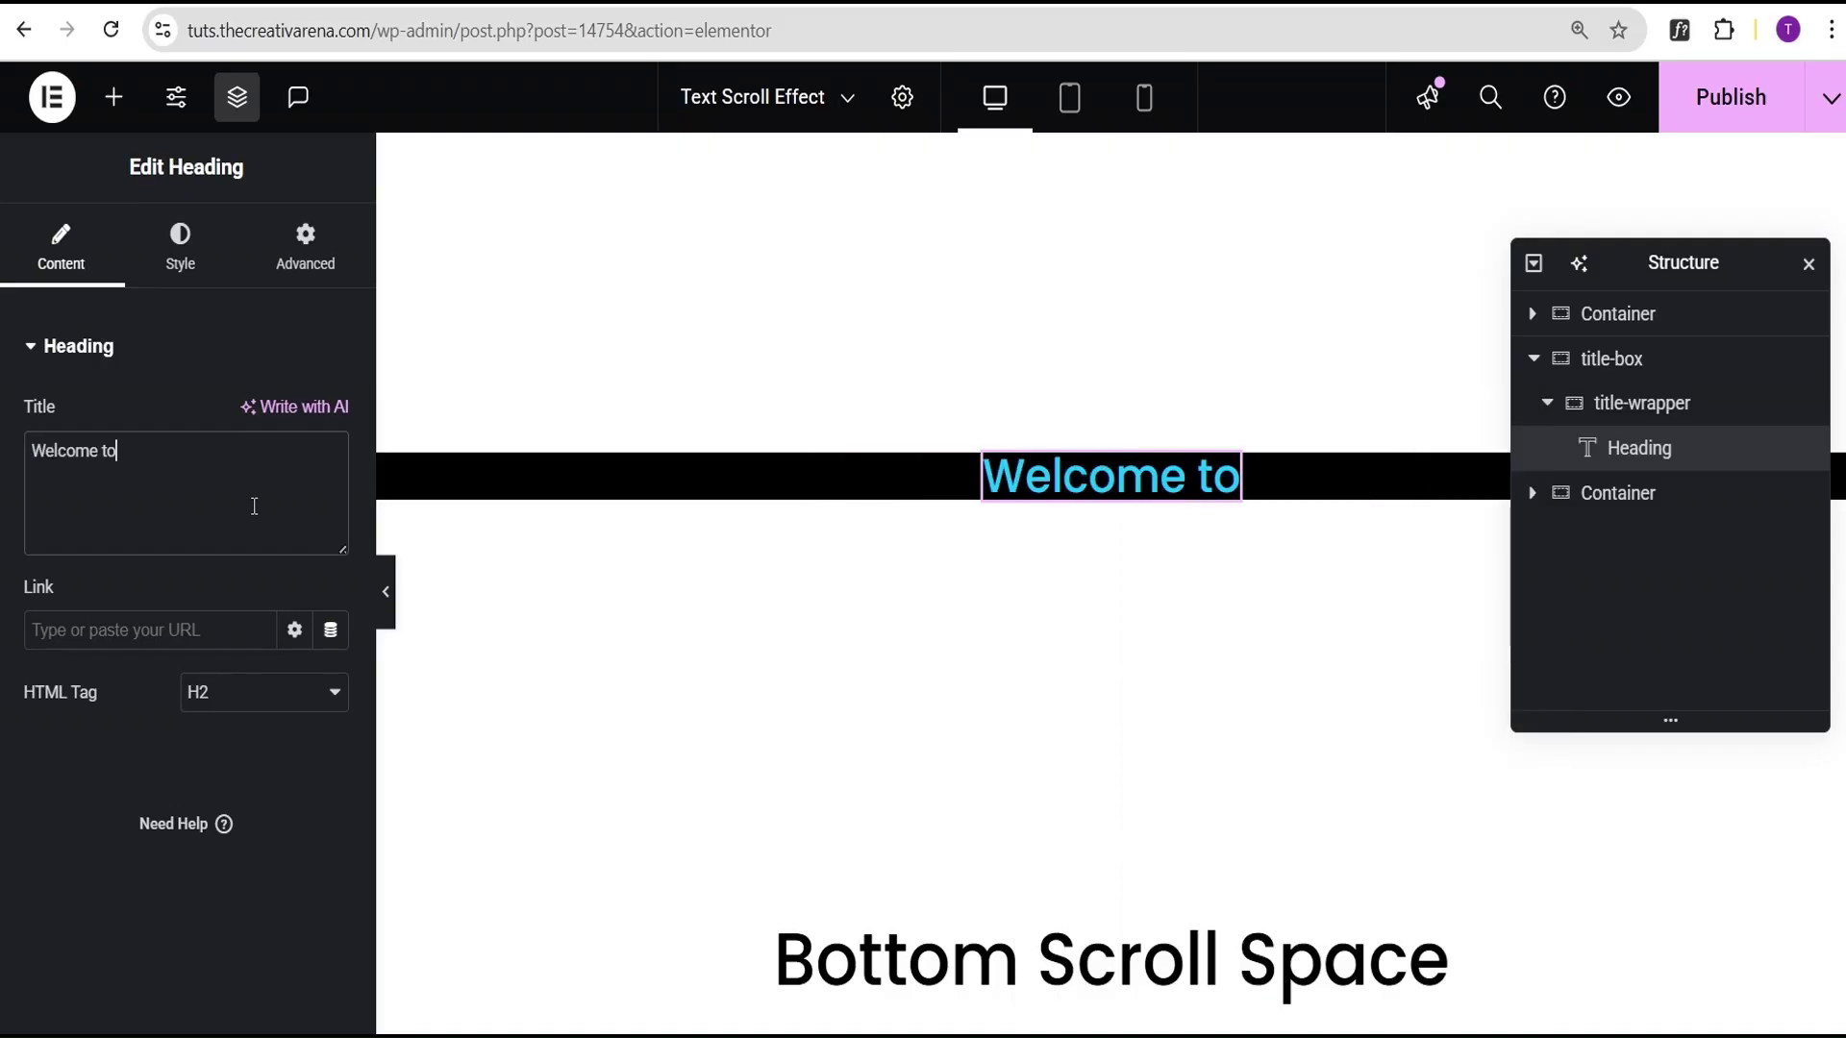
Step: Center-align the "Welcome to" heading and set its font family to Patua One
{"action": "left_click", "coordinate": [173, 272]}
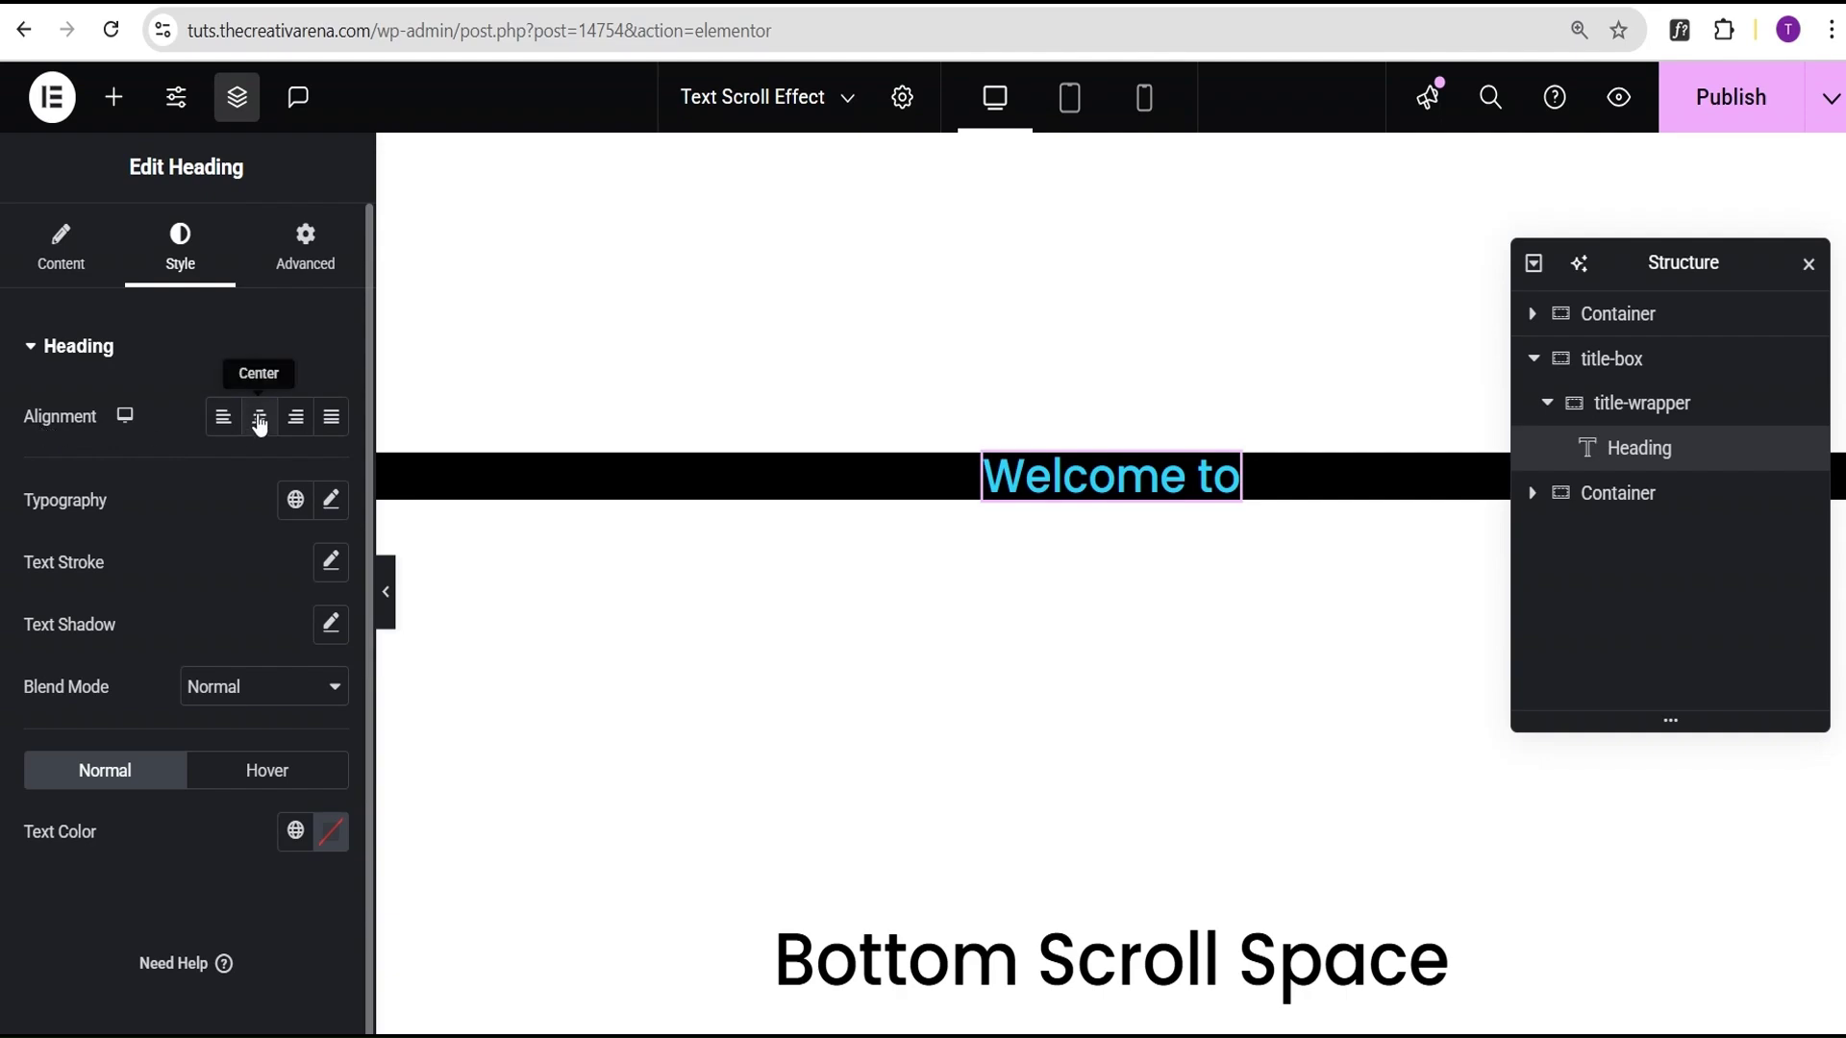
{"action": "left_click", "coordinate": [259, 416]}
{"action": "left_click", "coordinate": [330, 499]}
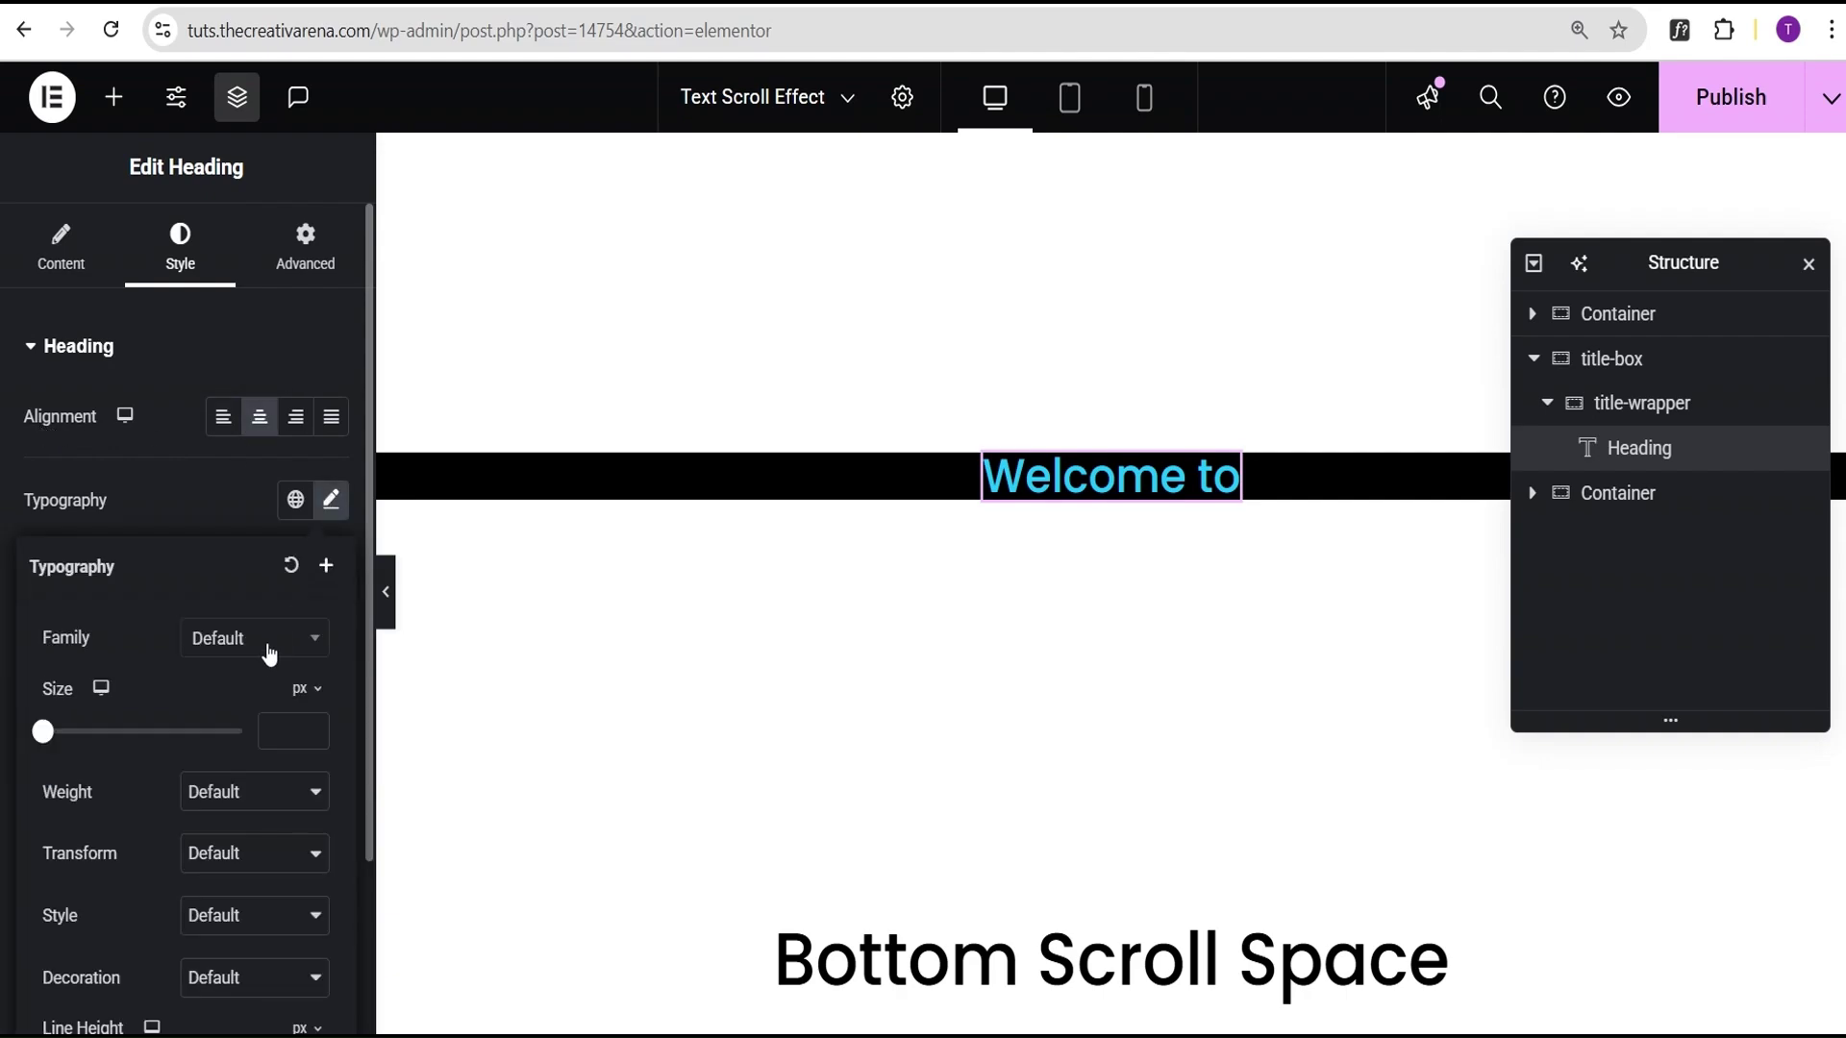
{"action": "left_click", "coordinate": [249, 641]}
{"action": "type", "text": "patu"}
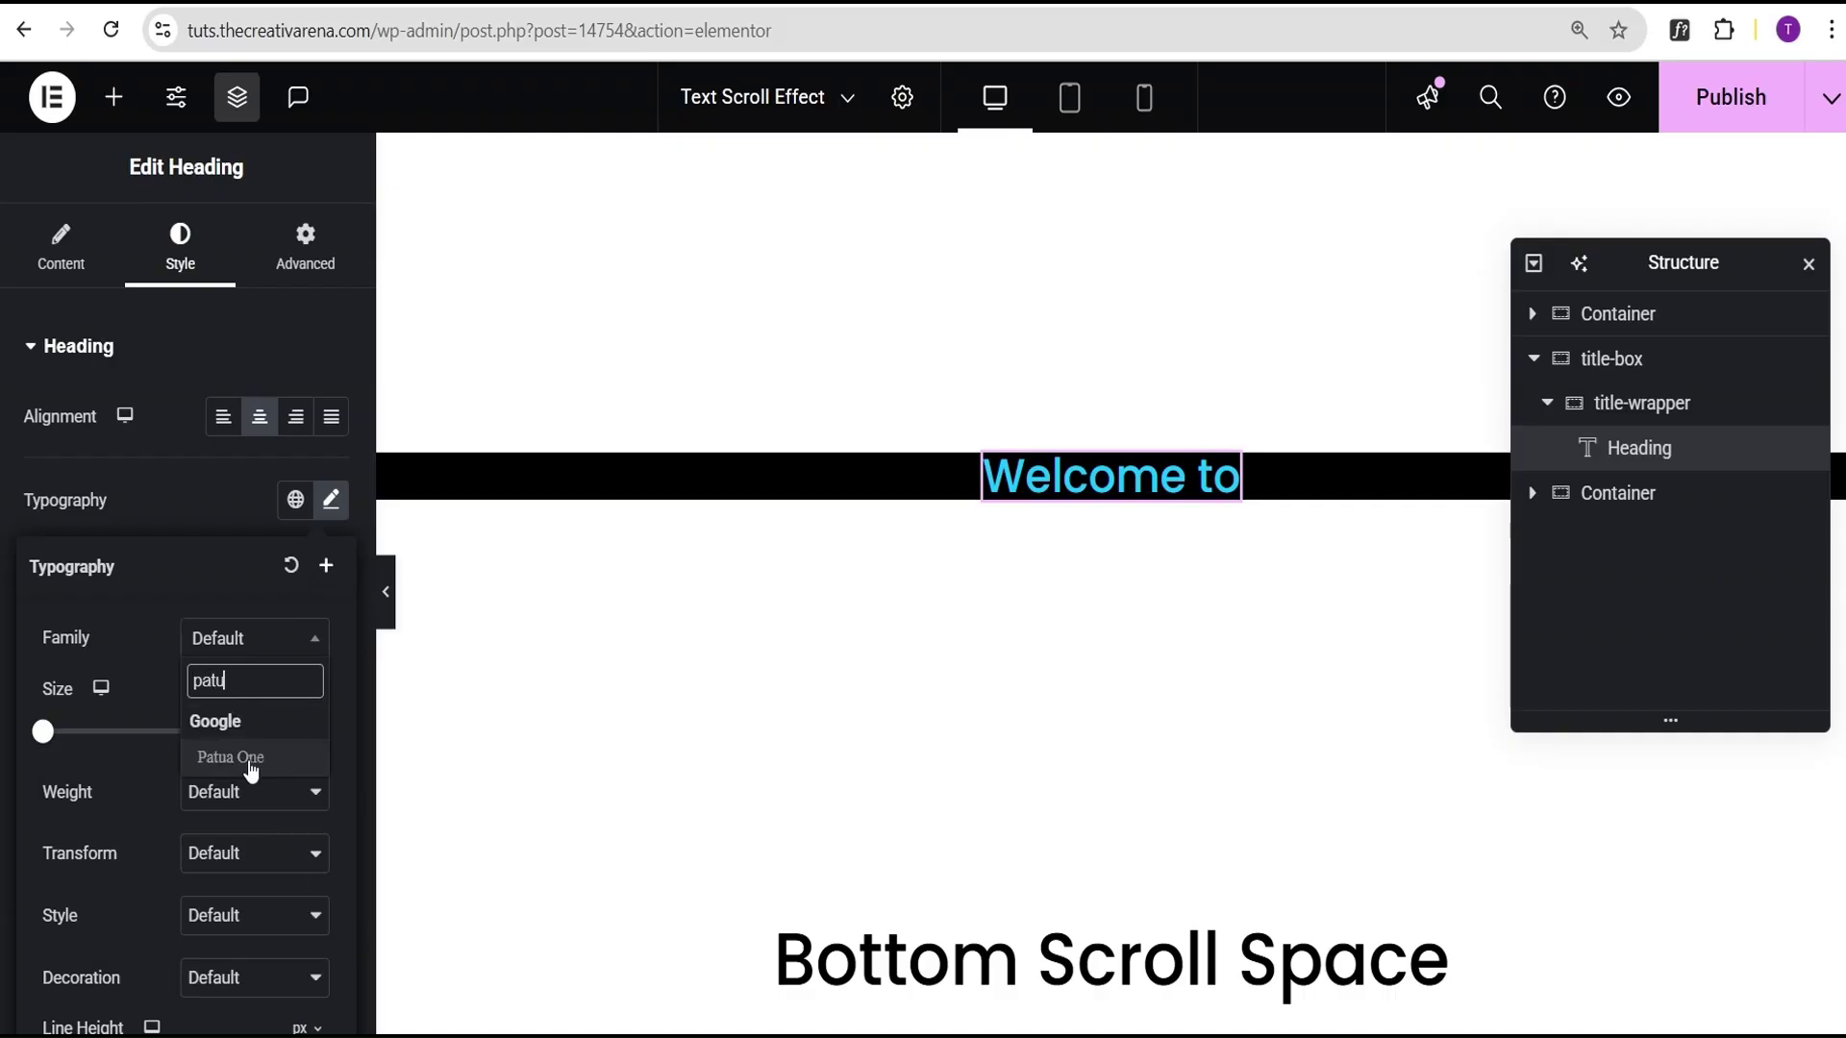
{"action": "left_click", "coordinate": [231, 757]}
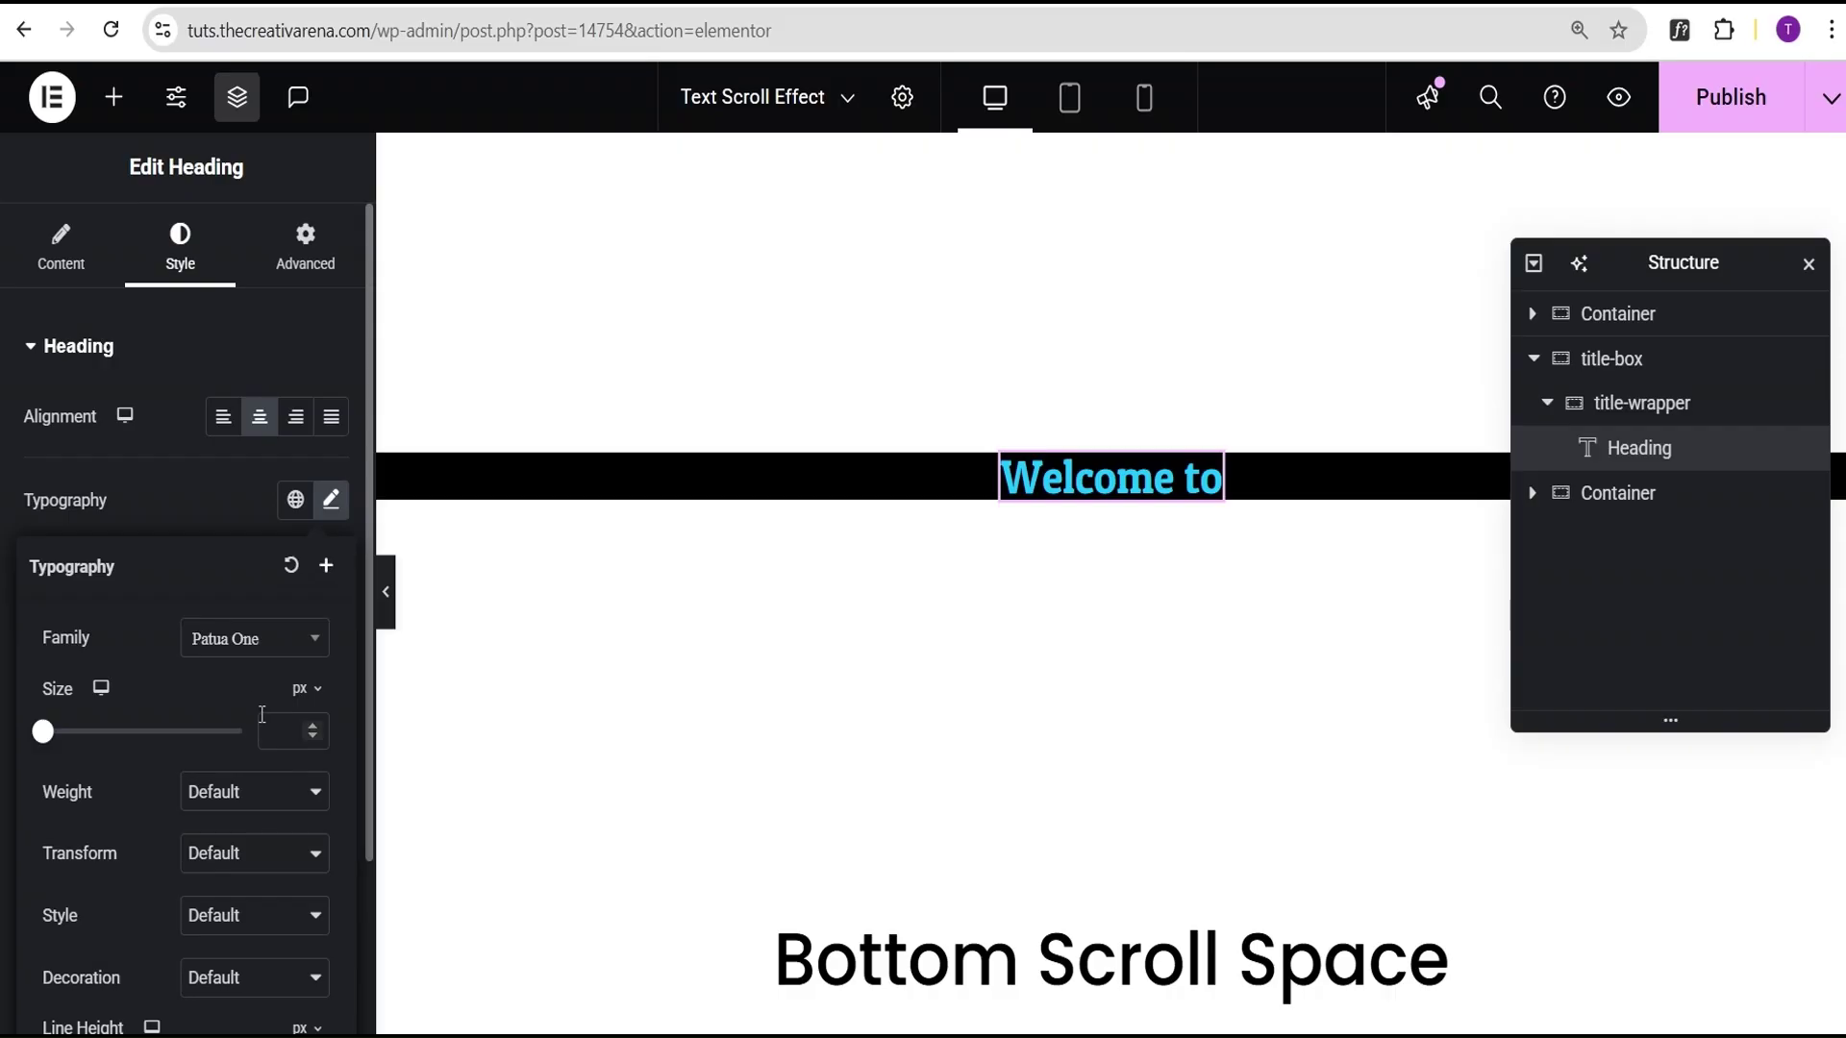
Step: Set the heading's desktop font size to 5 rem
{"action": "left_click", "coordinate": [304, 689]}
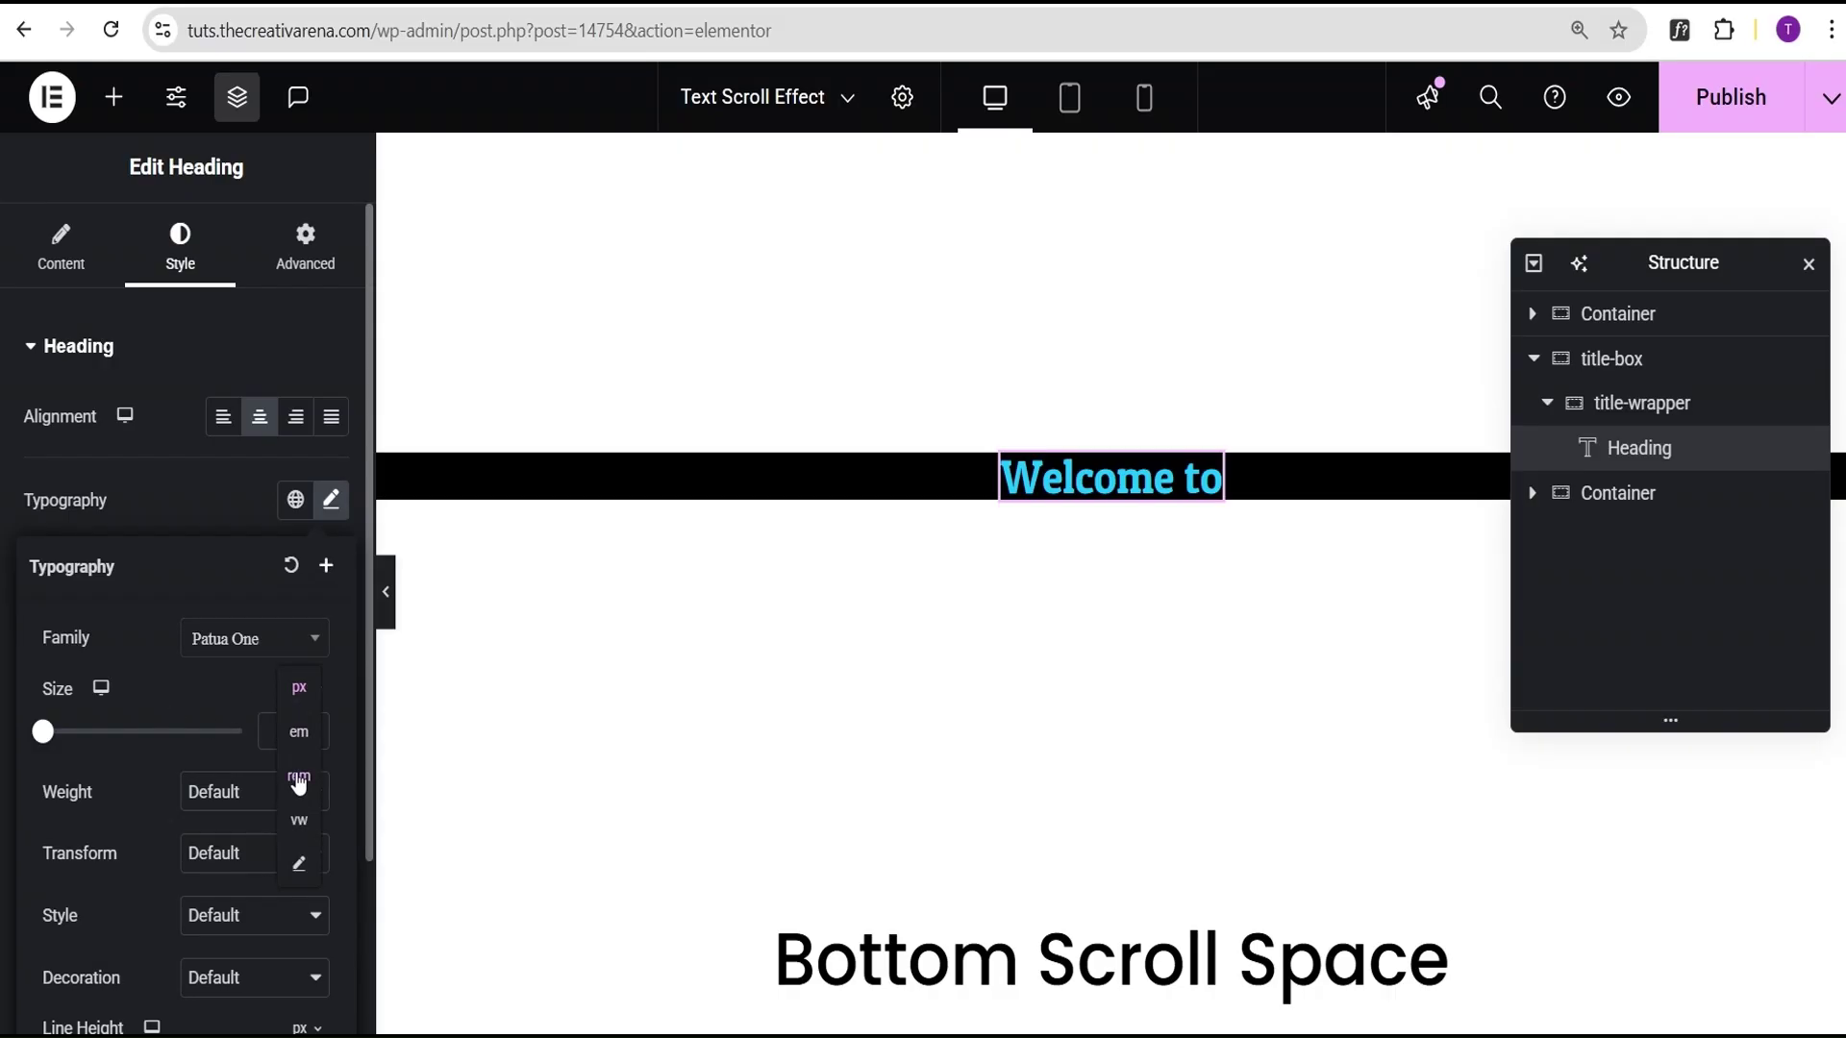
{"action": "left_click", "coordinate": [299, 777]}
{"action": "type", "text": "5"}
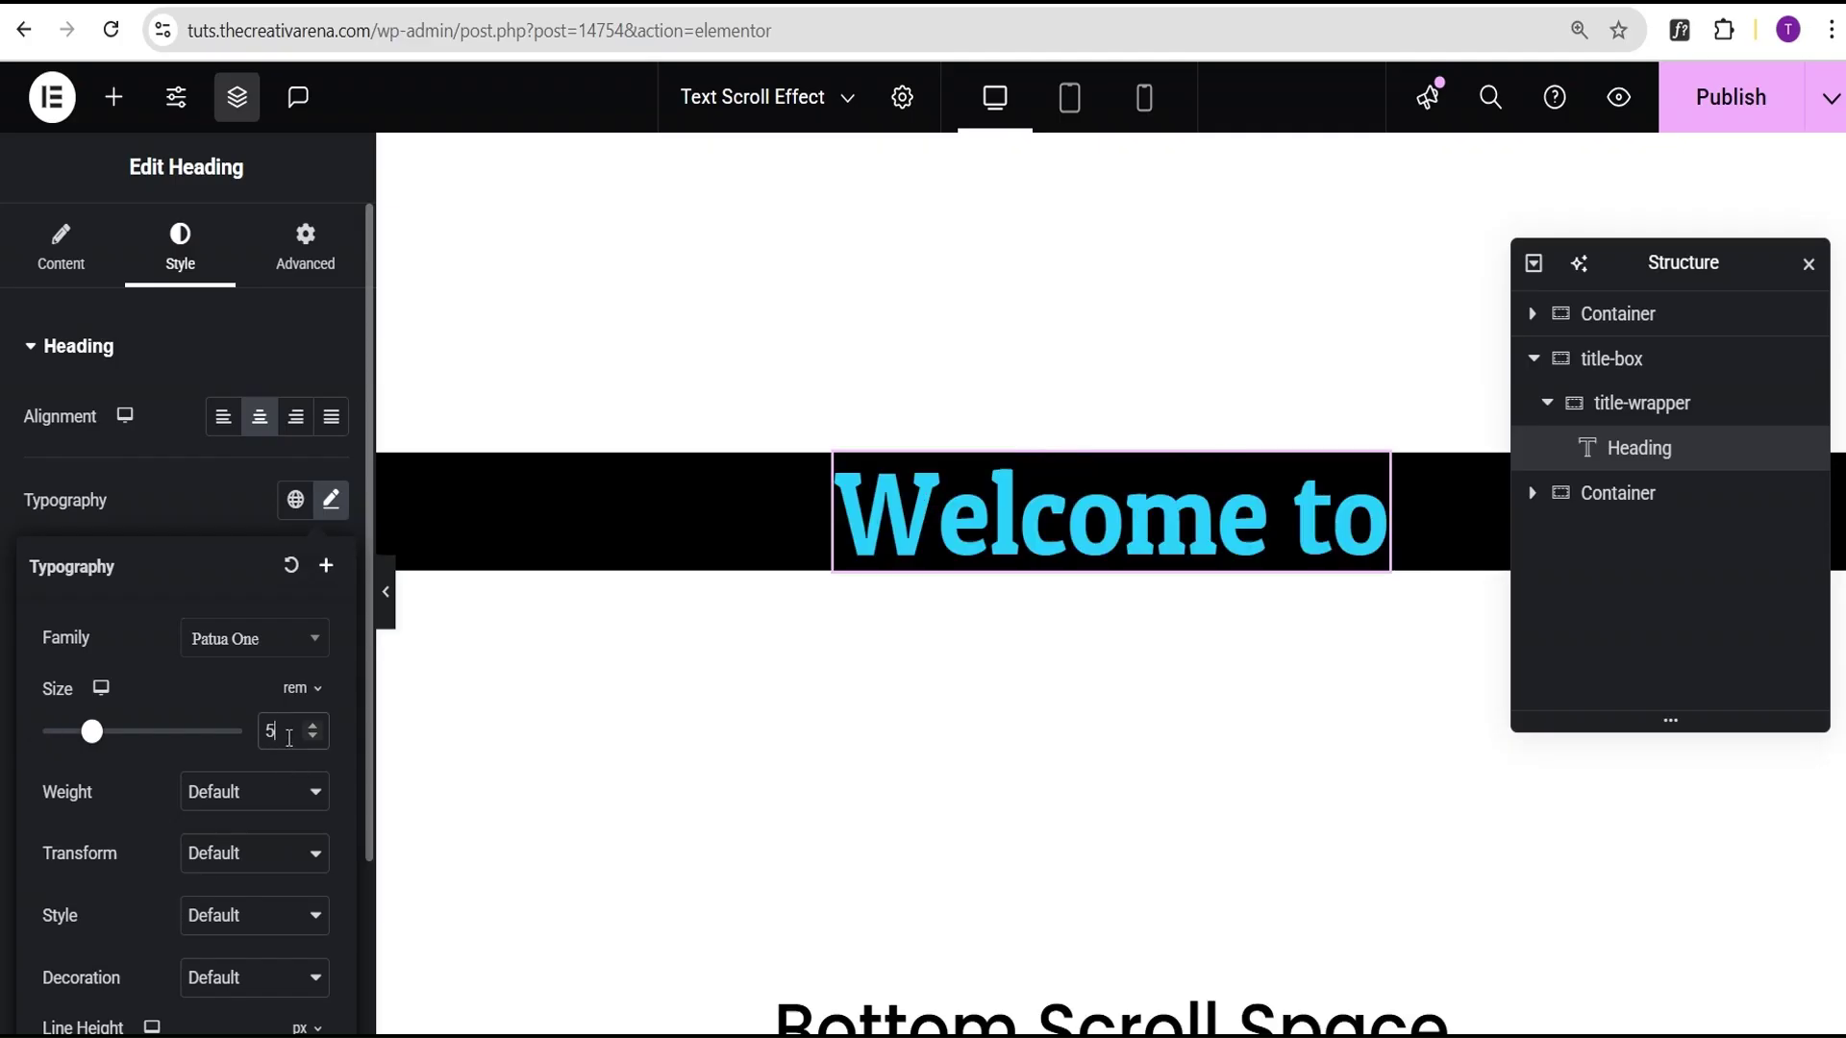
{"action": "left_click", "coordinate": [183, 509]}
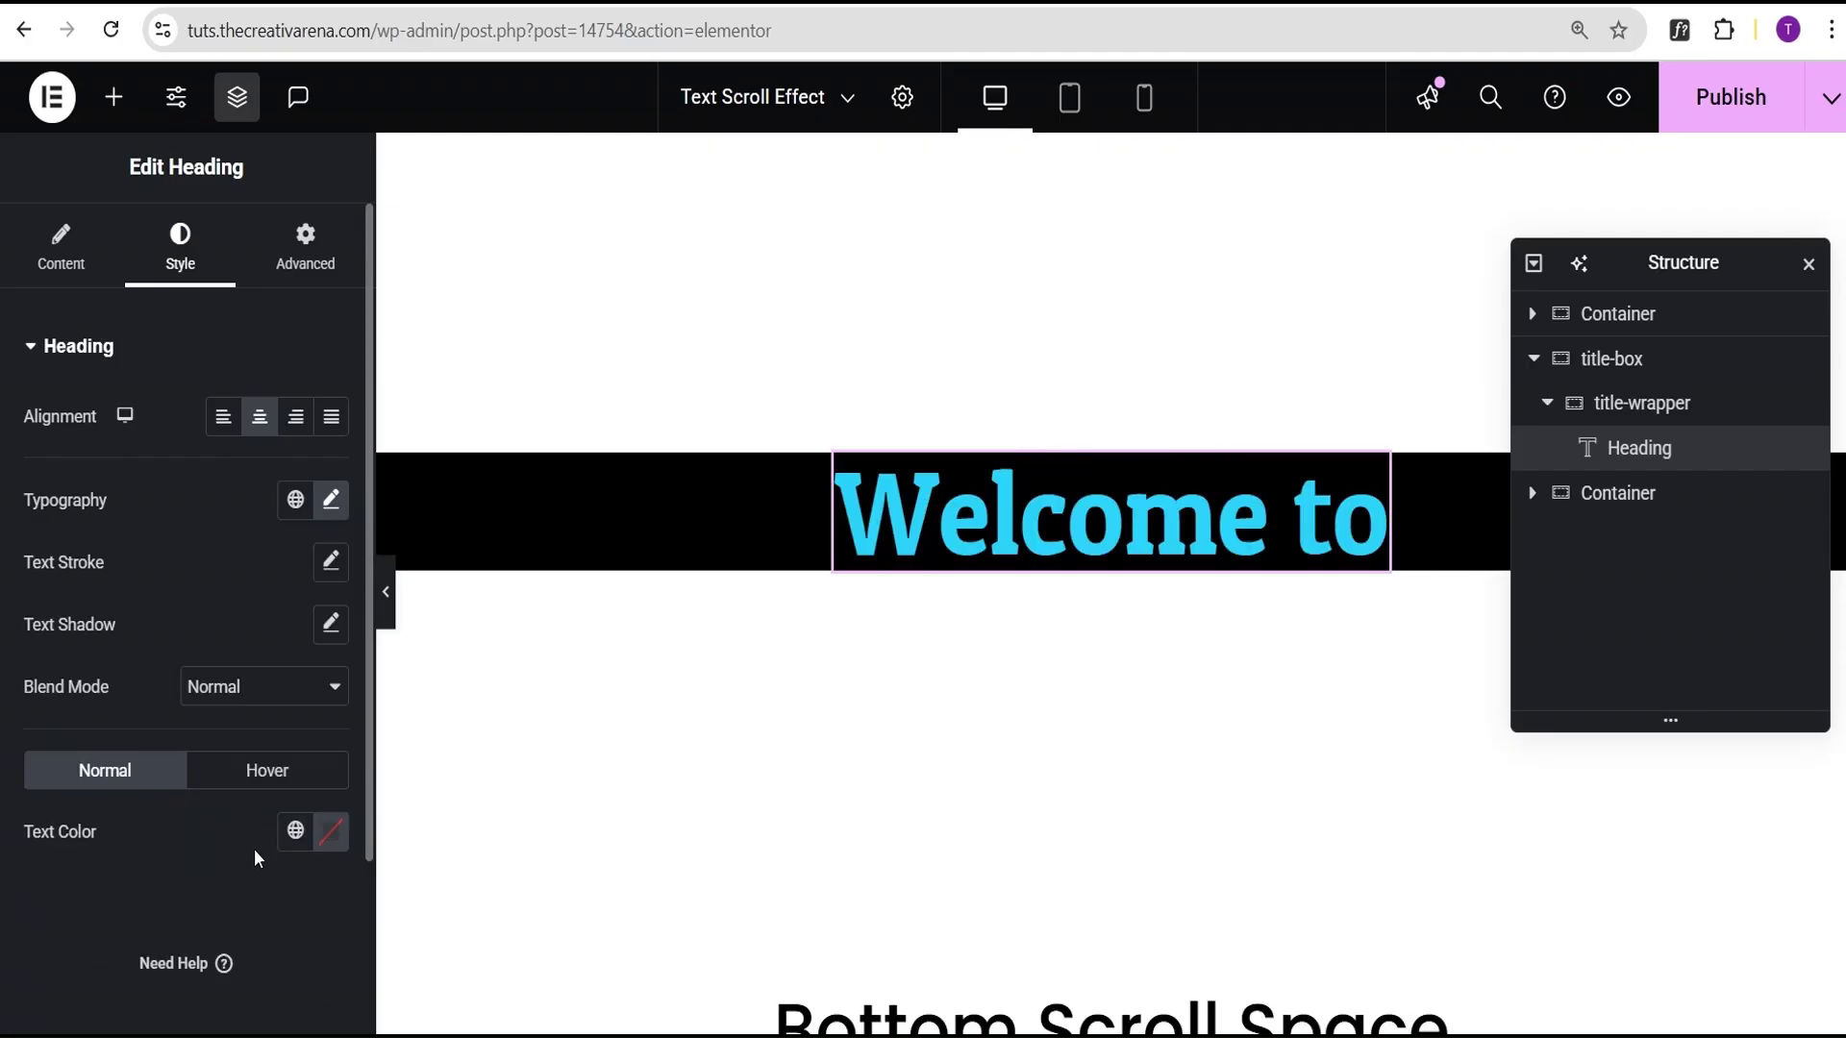
Step: Set the heading's text color to white, #FFFFFF
{"action": "left_click", "coordinate": [332, 844]}
{"action": "left_click", "coordinate": [292, 626]}
{"action": "left_click_drag", "start_coordinate": [292, 626], "coordinate": [175, 450]}
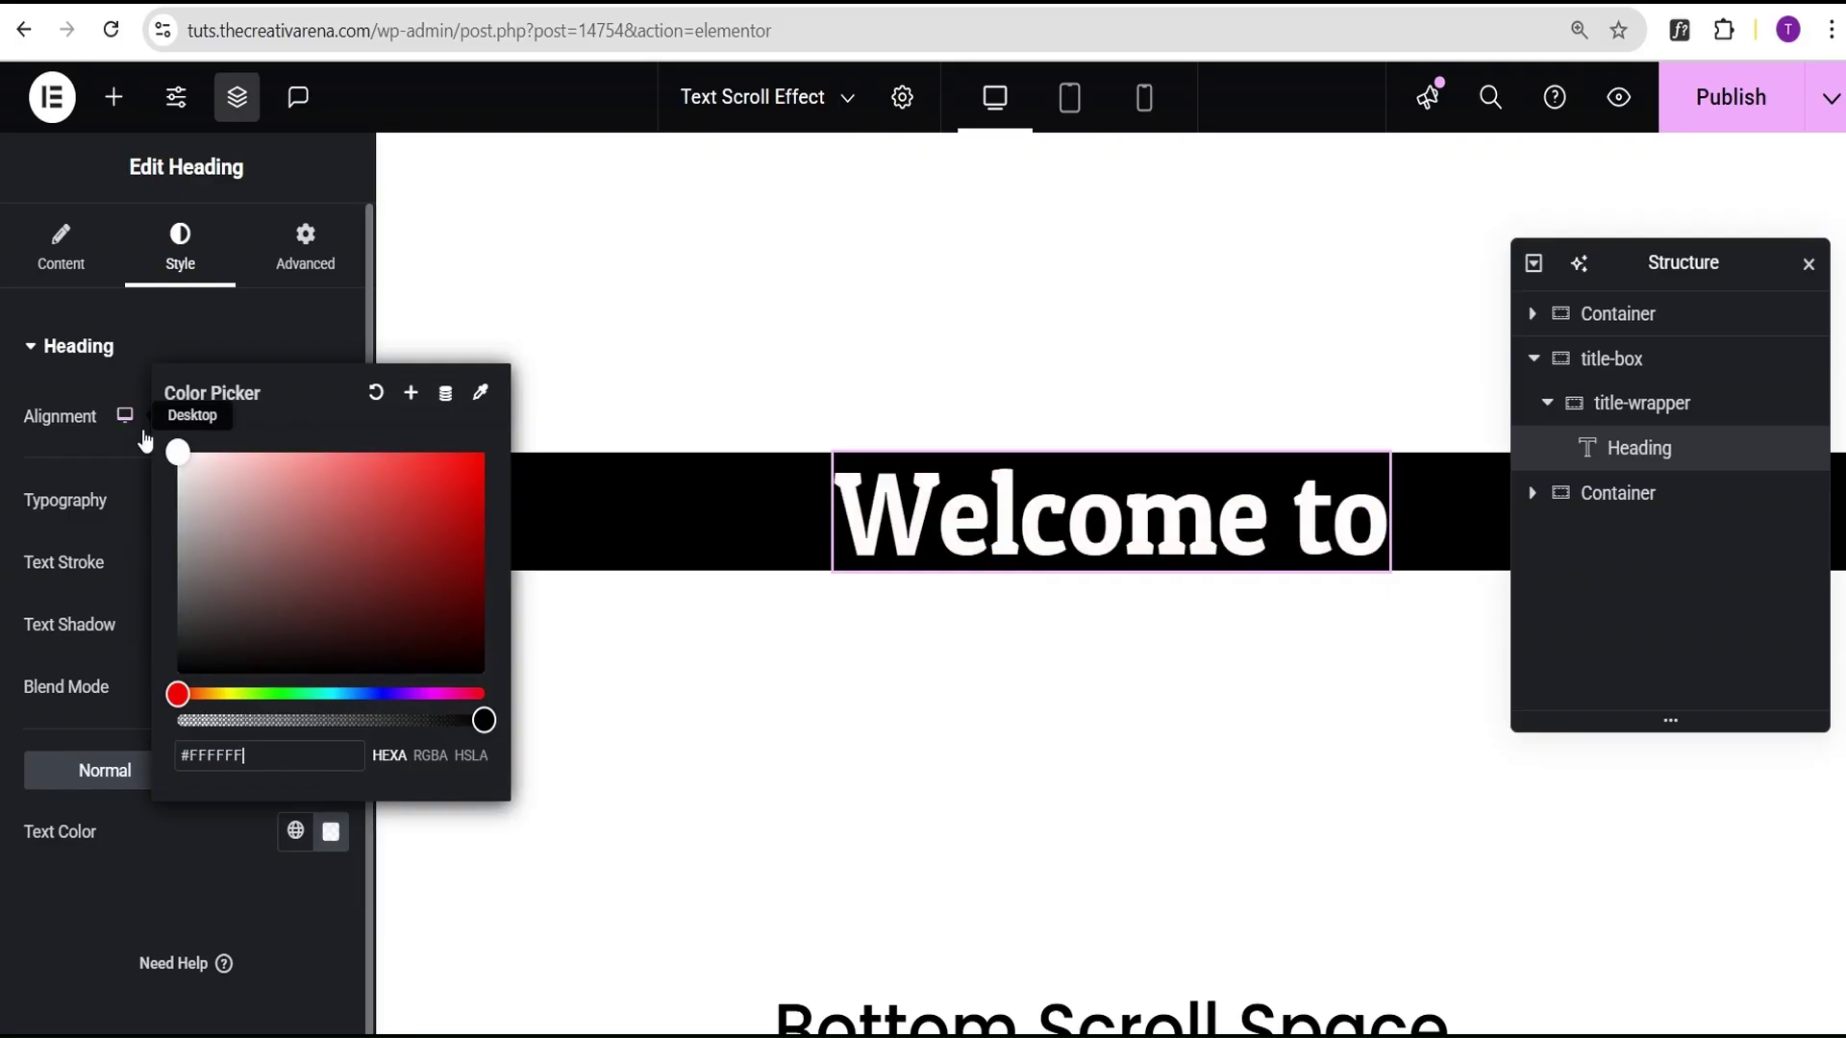
{"action": "left_click", "coordinate": [187, 897]}
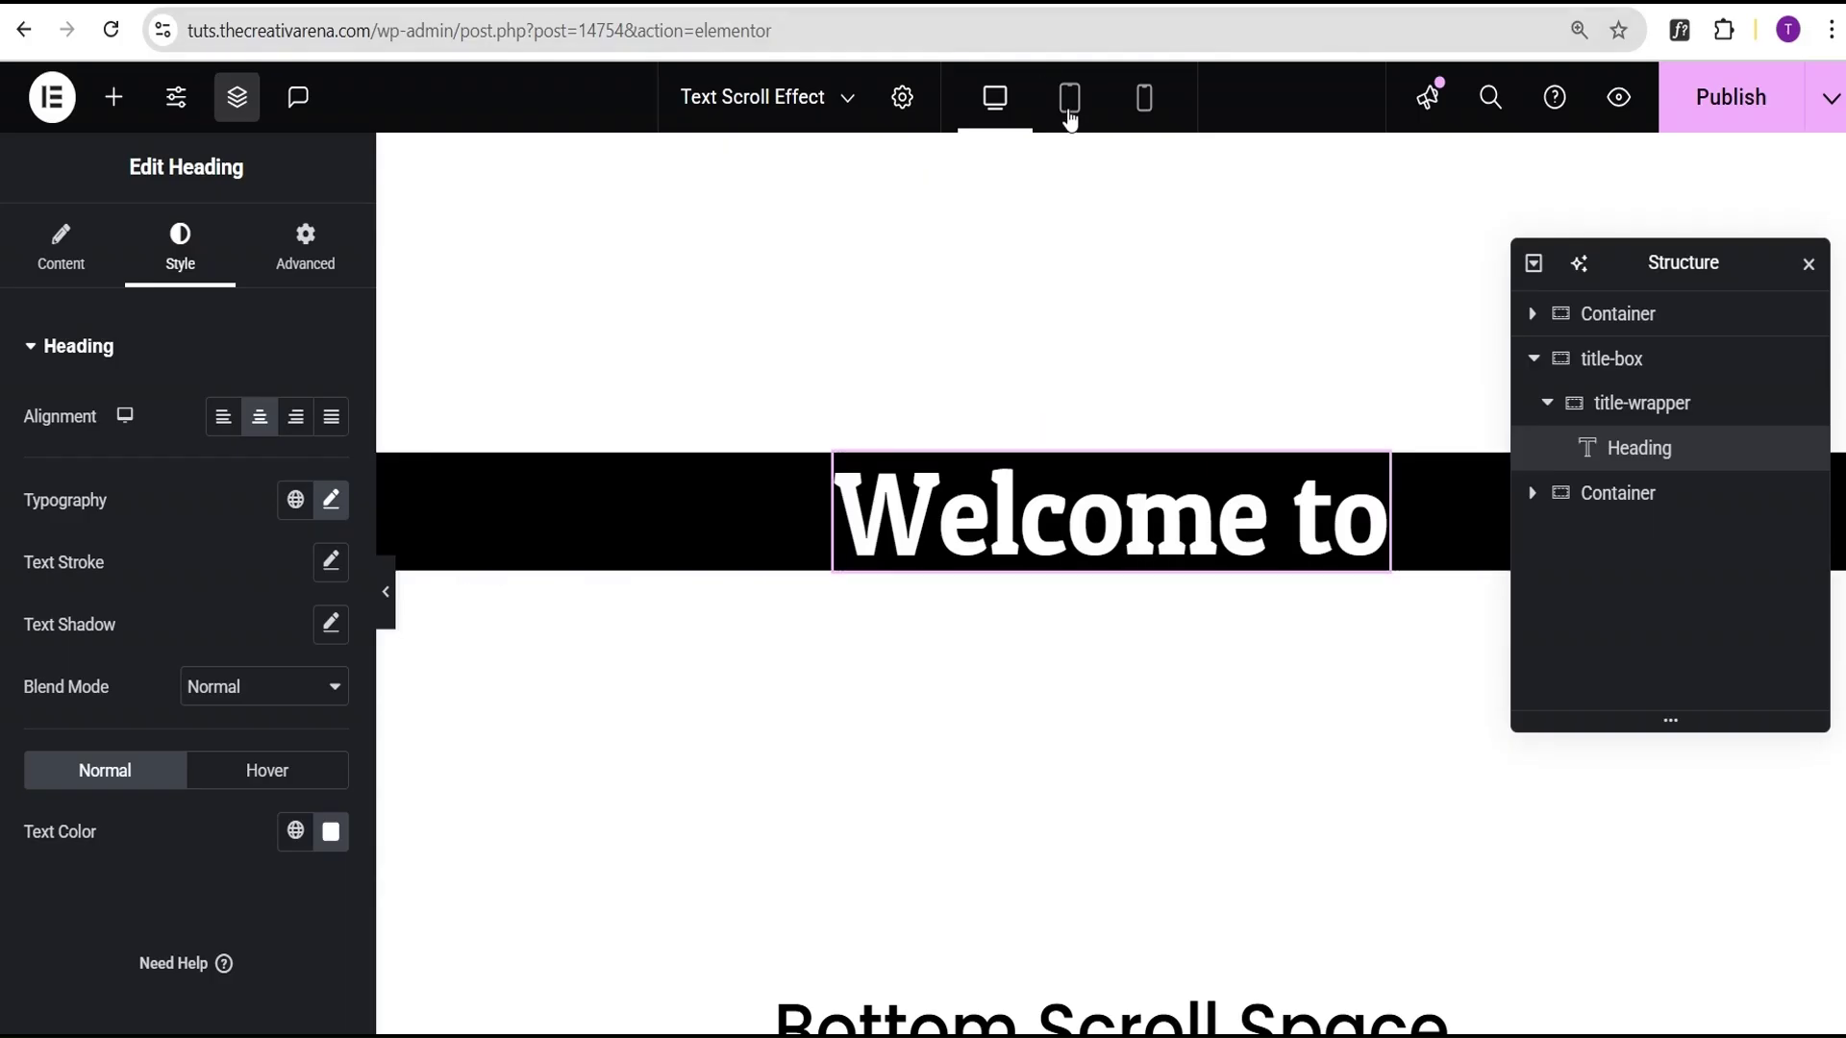
Step: Switch to the tablet layout and set the heading's font size there to 3 rem
{"action": "left_click", "coordinate": [1069, 108]}
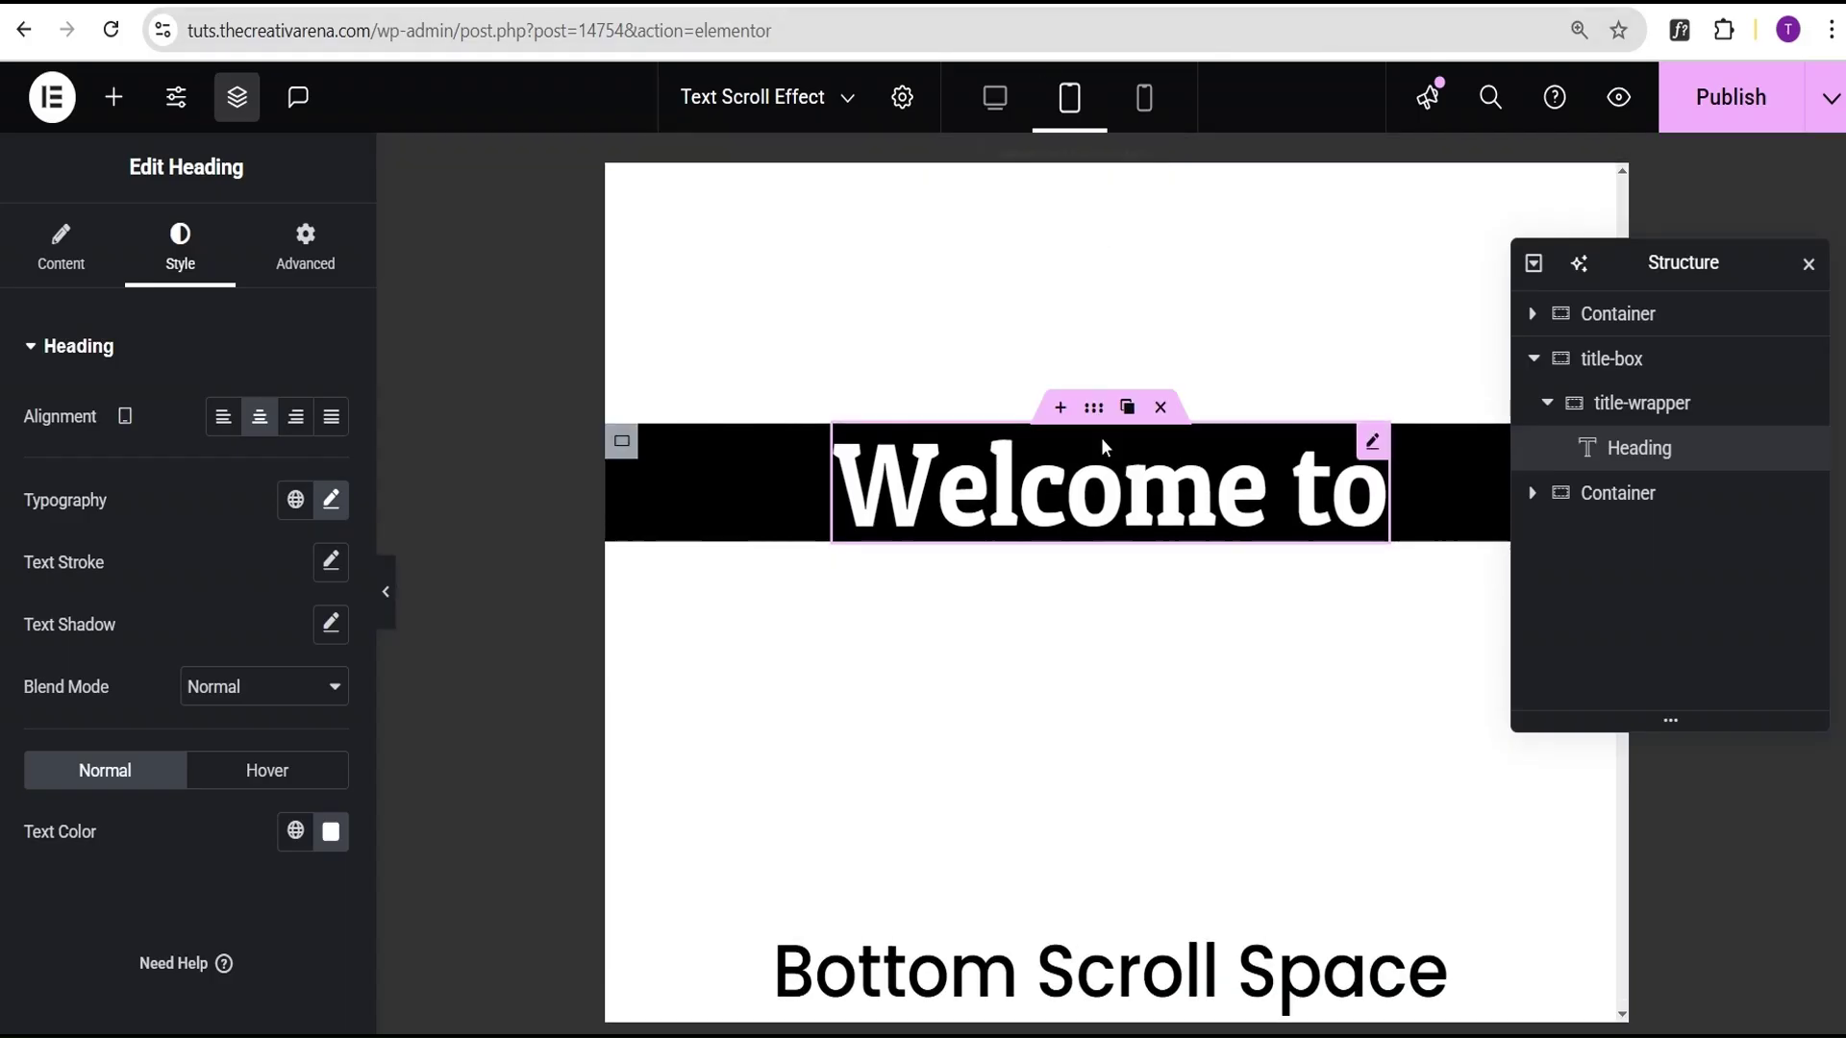
{"action": "left_click", "coordinate": [332, 502]}
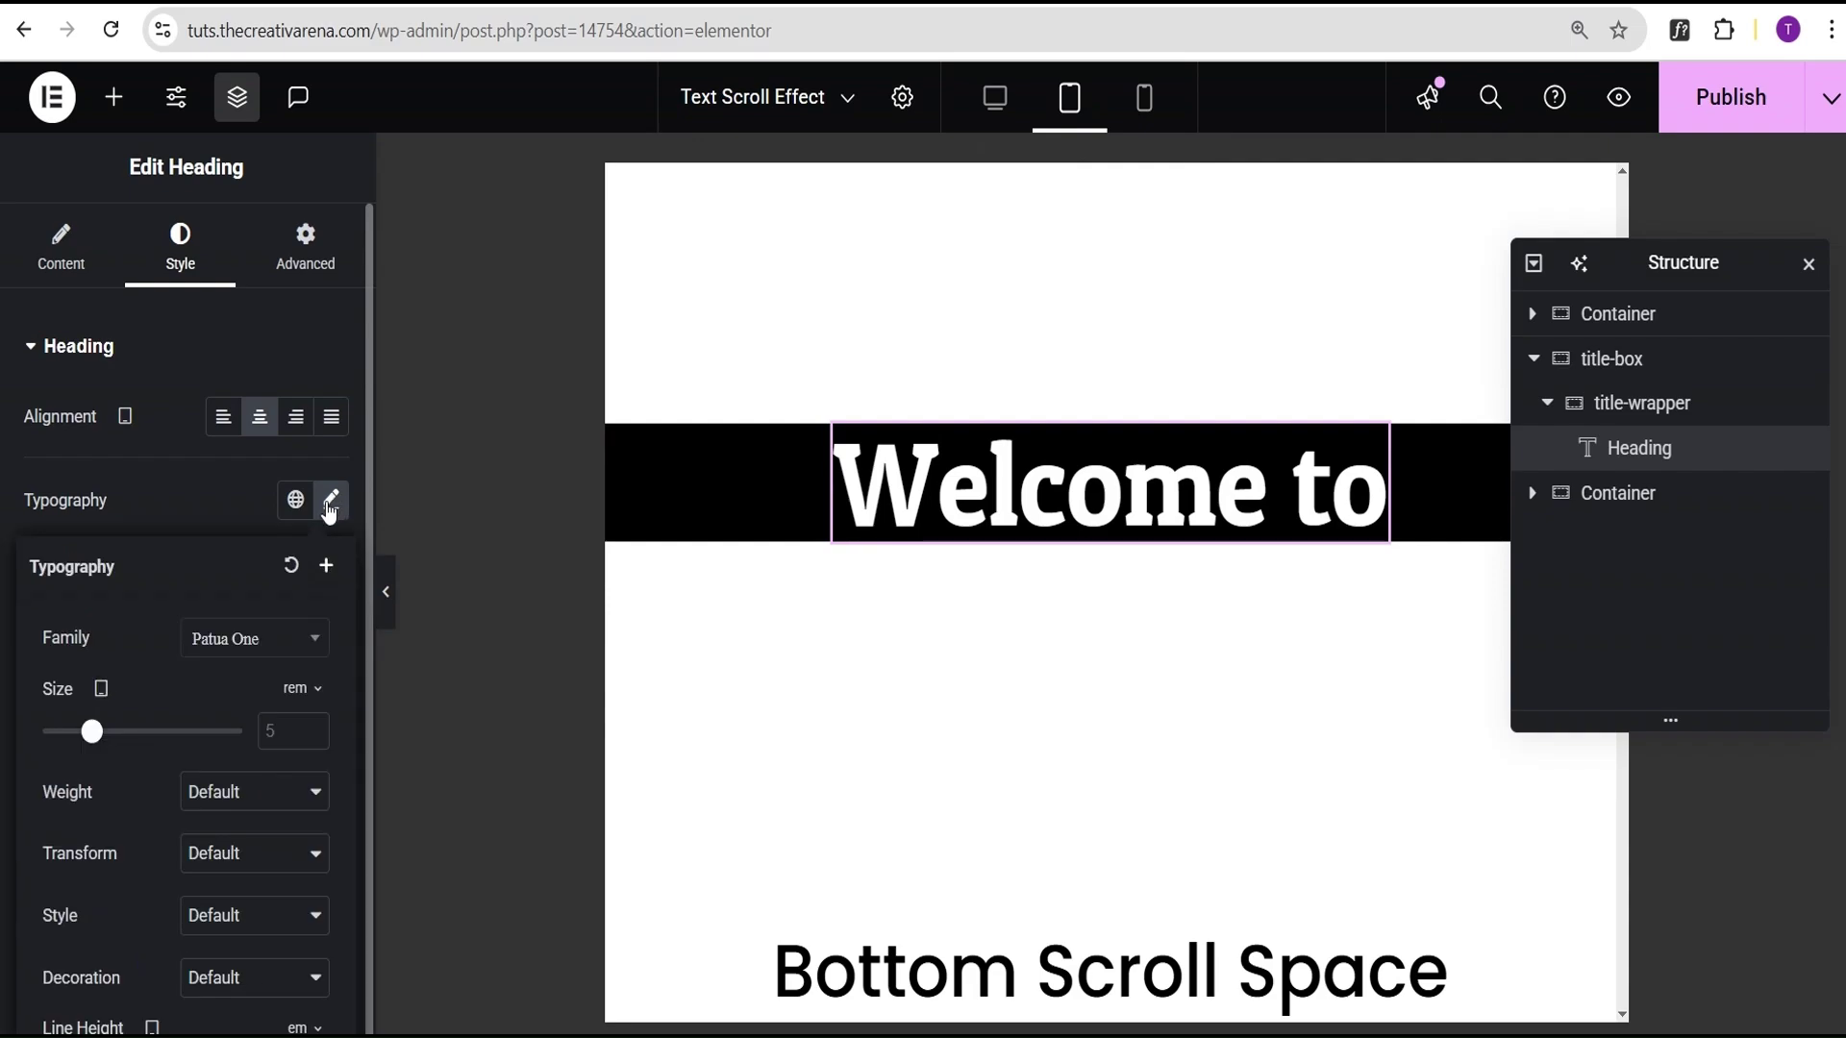
{"action": "left_click", "coordinate": [281, 731]}
{"action": "type", "text": "3"}
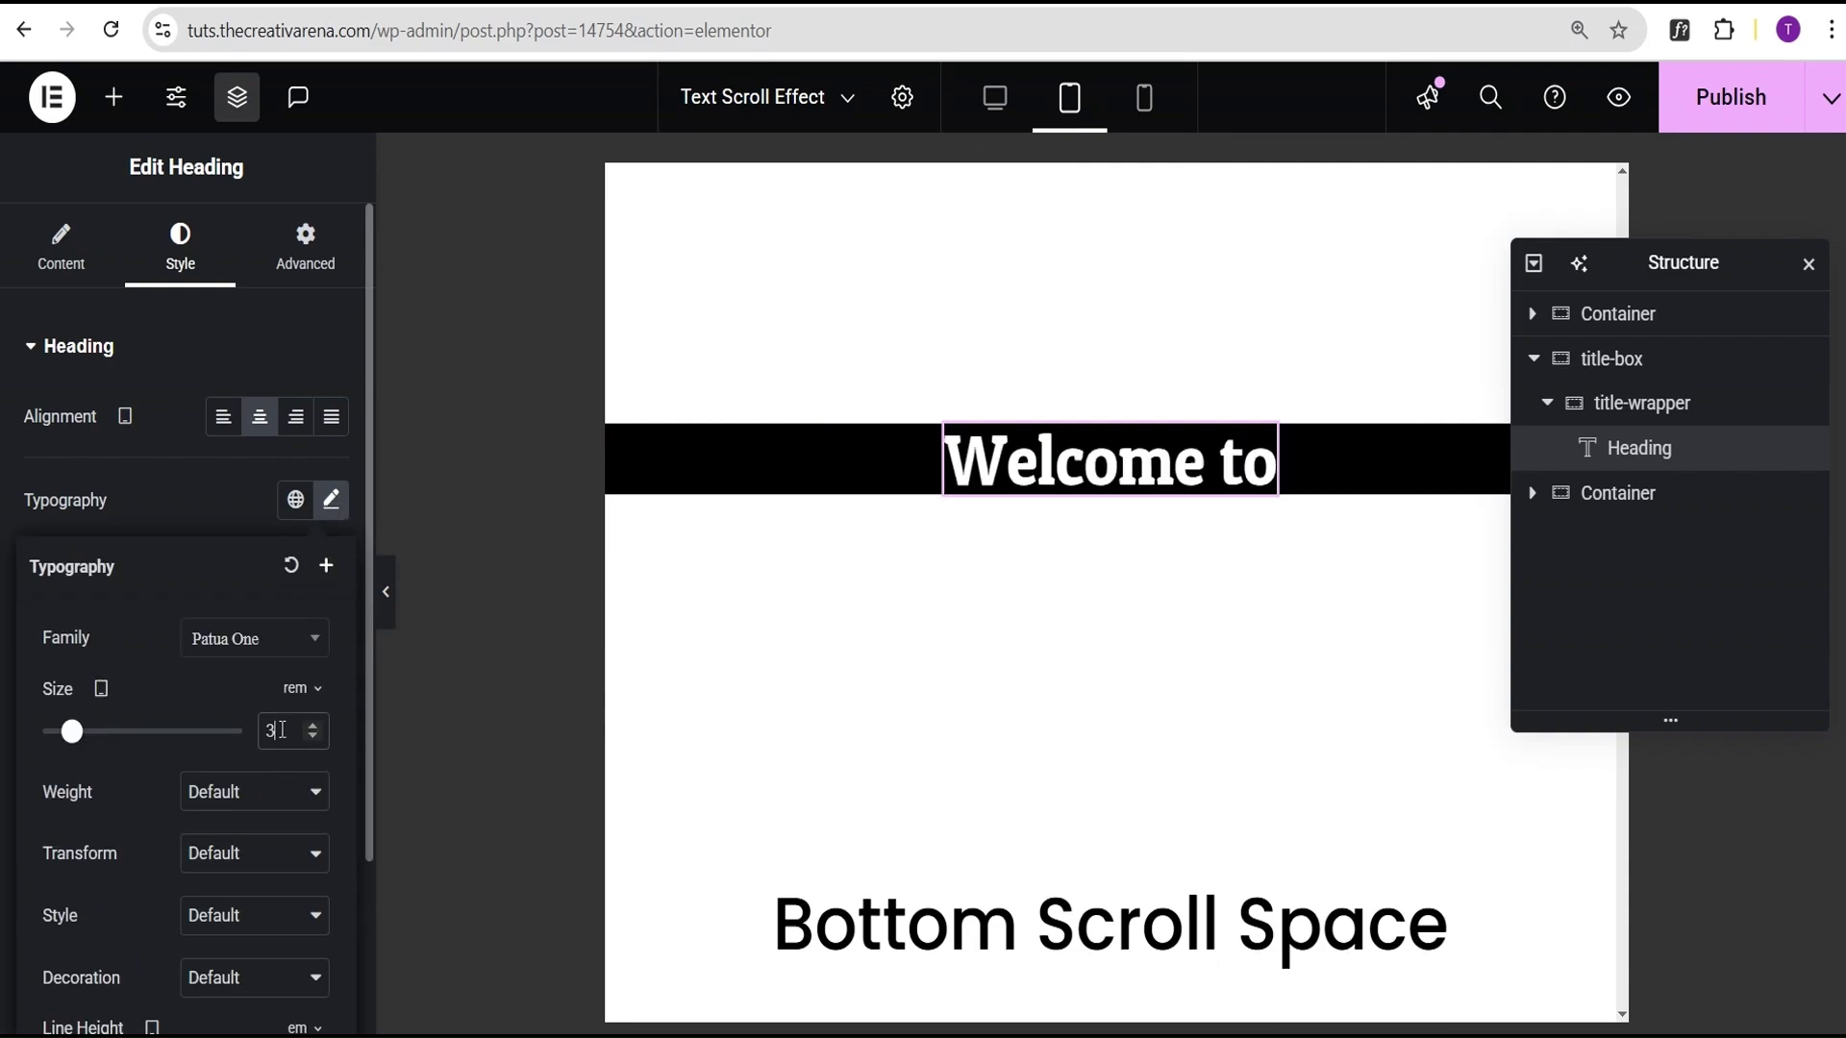
Step: Set the heading's font size to 1.5 rem in the mobile portrait layout, and return to the desktop layout
{"action": "left_click", "coordinate": [1144, 97]}
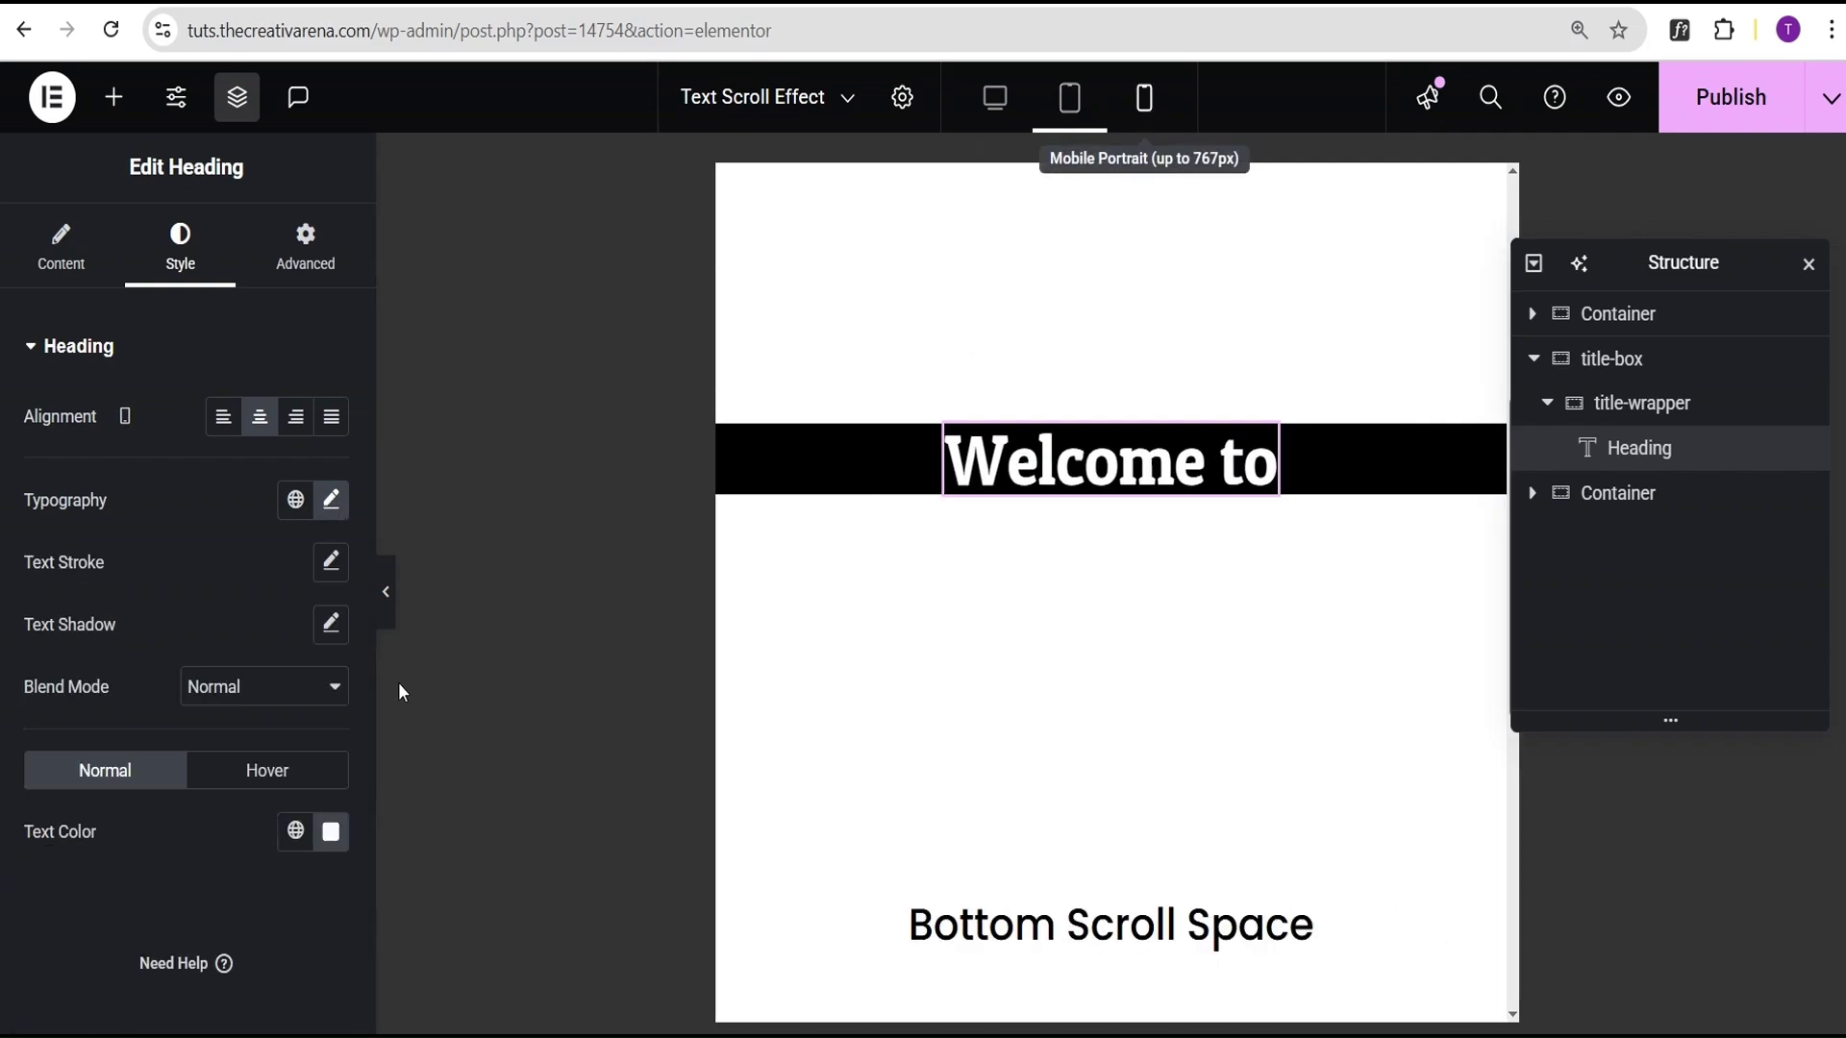
{"action": "left_click", "coordinate": [330, 502]}
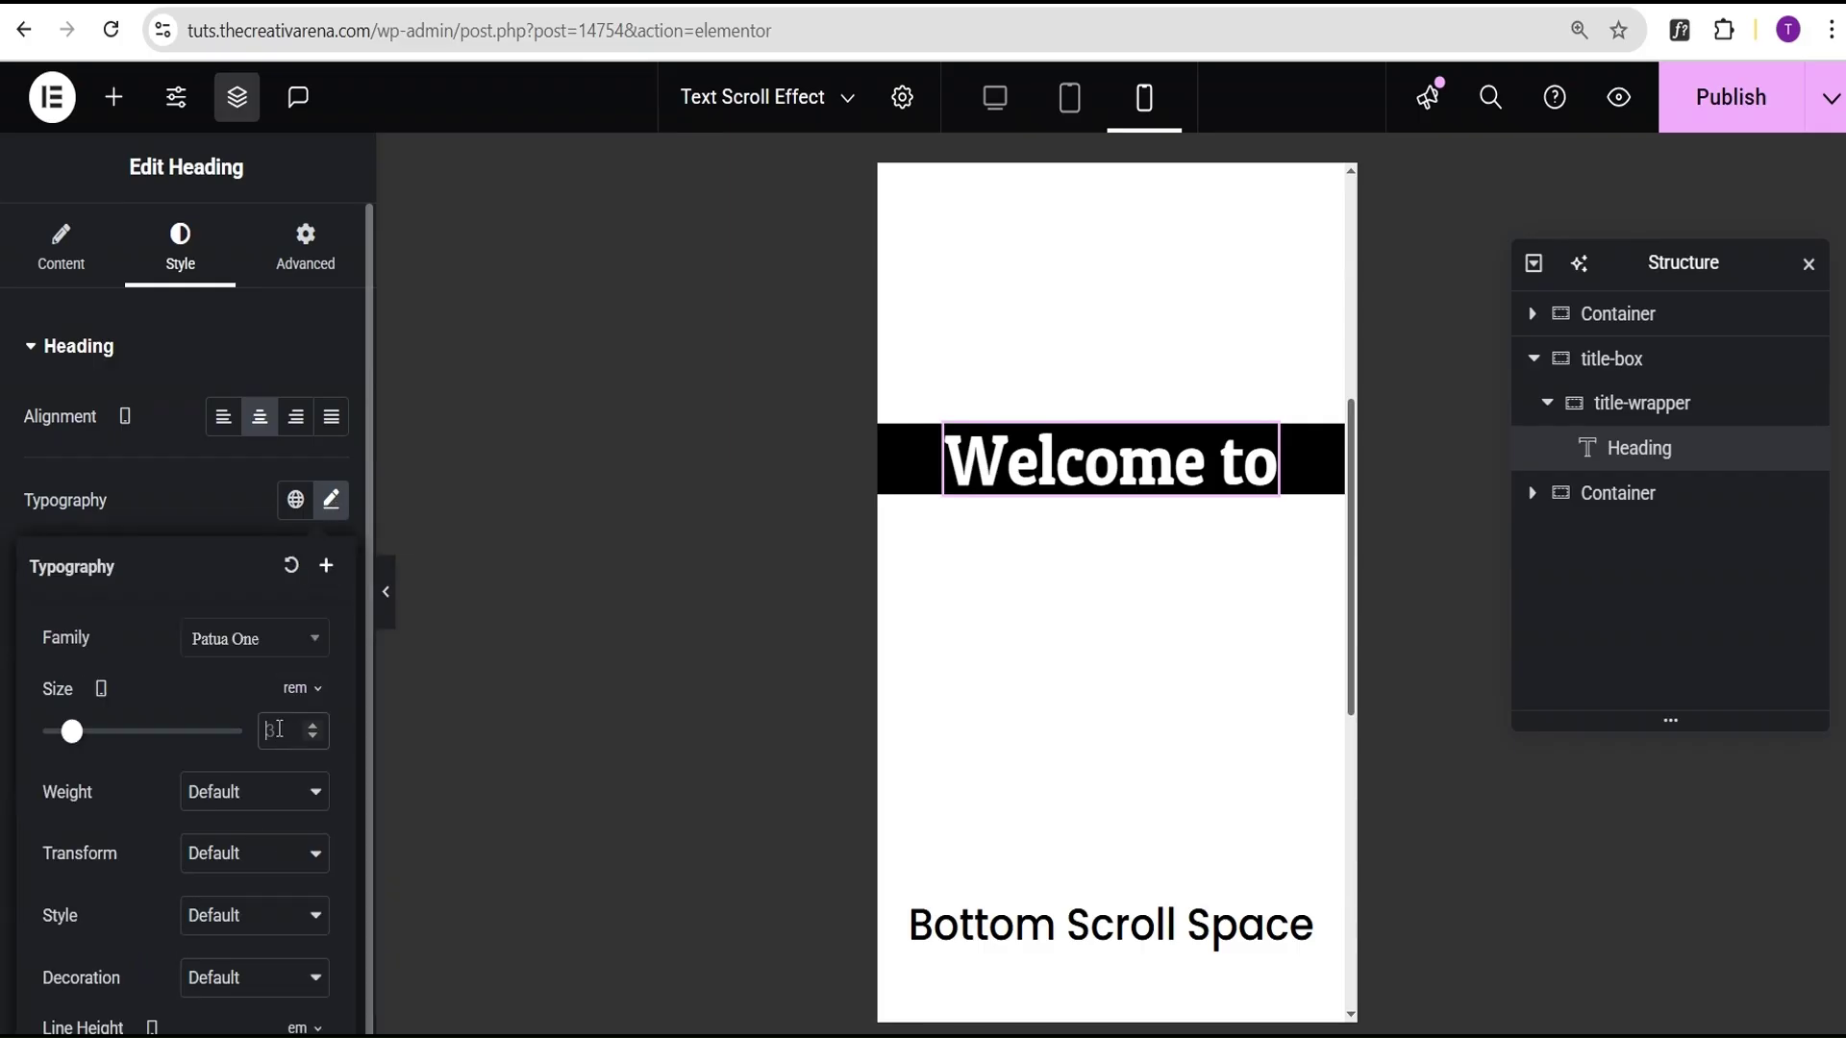
{"action": "left_click", "coordinate": [279, 729]}
{"action": "type", "text": "1.5"}
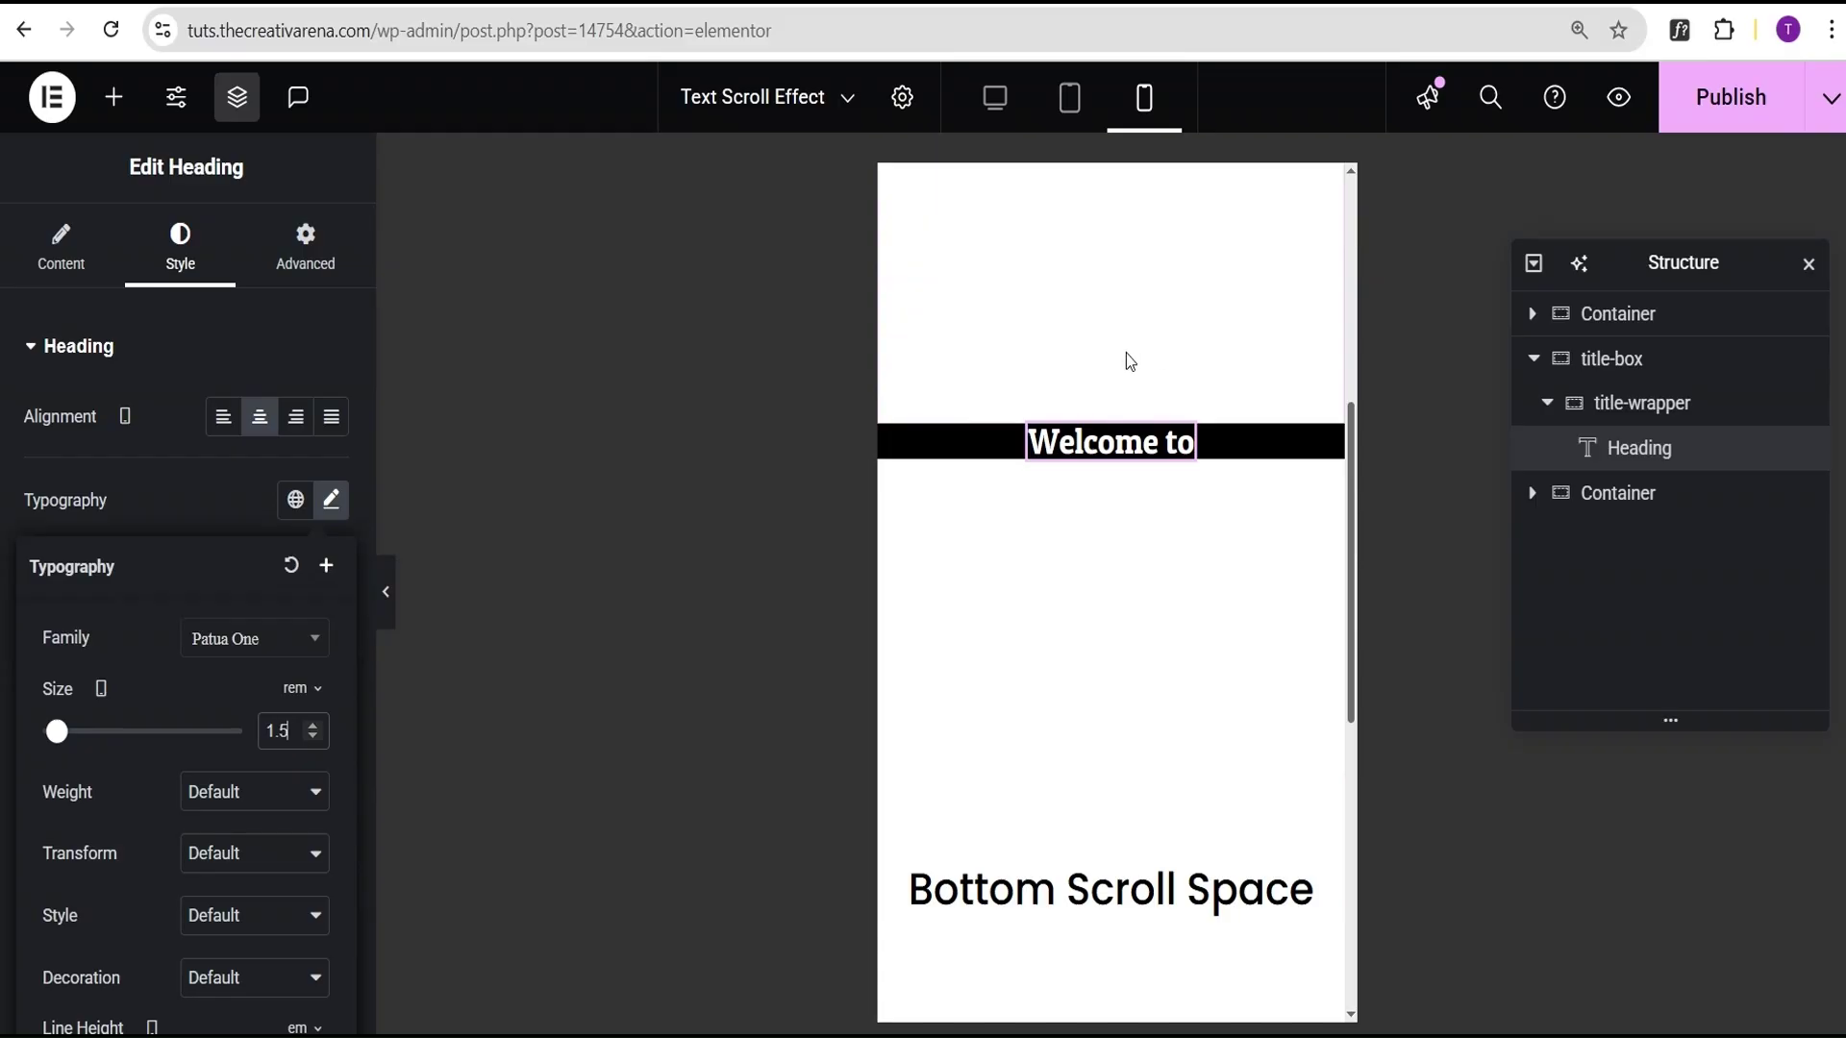
{"action": "left_click", "coordinate": [995, 99]}
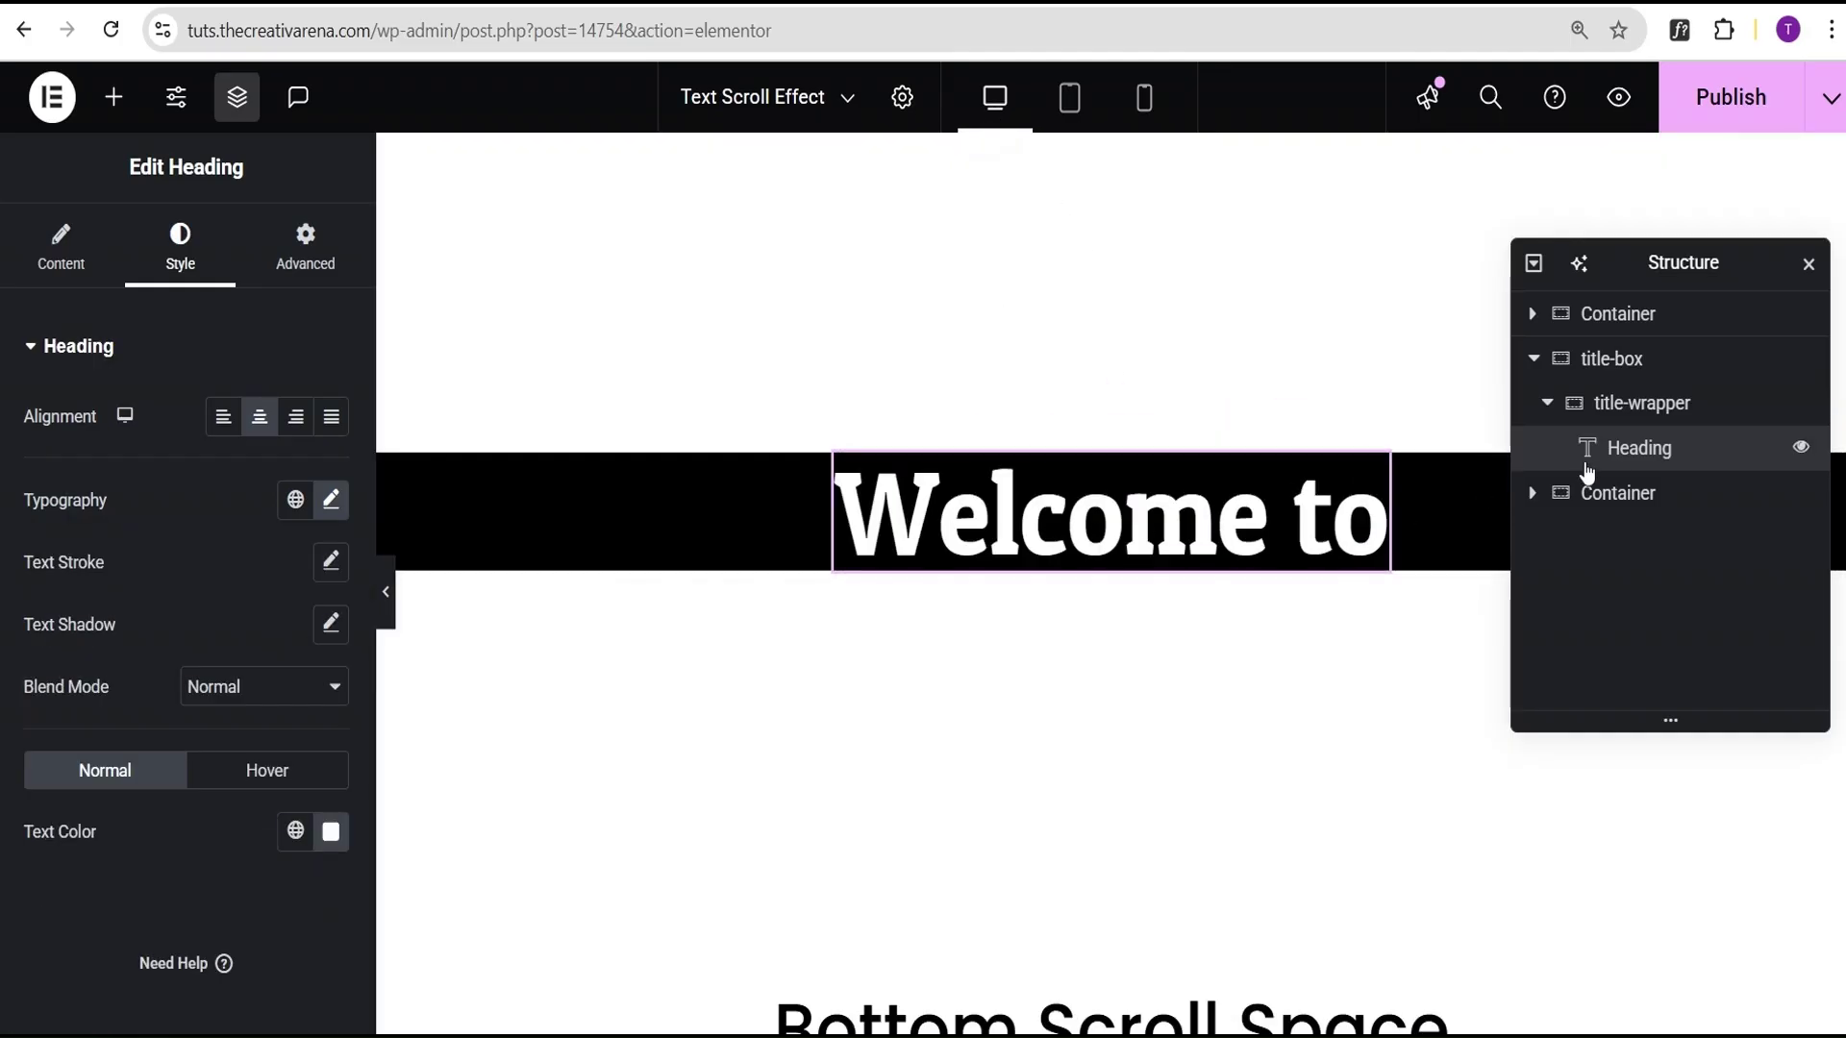
Step: Duplicate the "Welcome to" heading four times inside the title-wrapper container
{"action": "right_click", "coordinate": [1696, 463]}
{"action": "left_click", "coordinate": [1673, 465]}
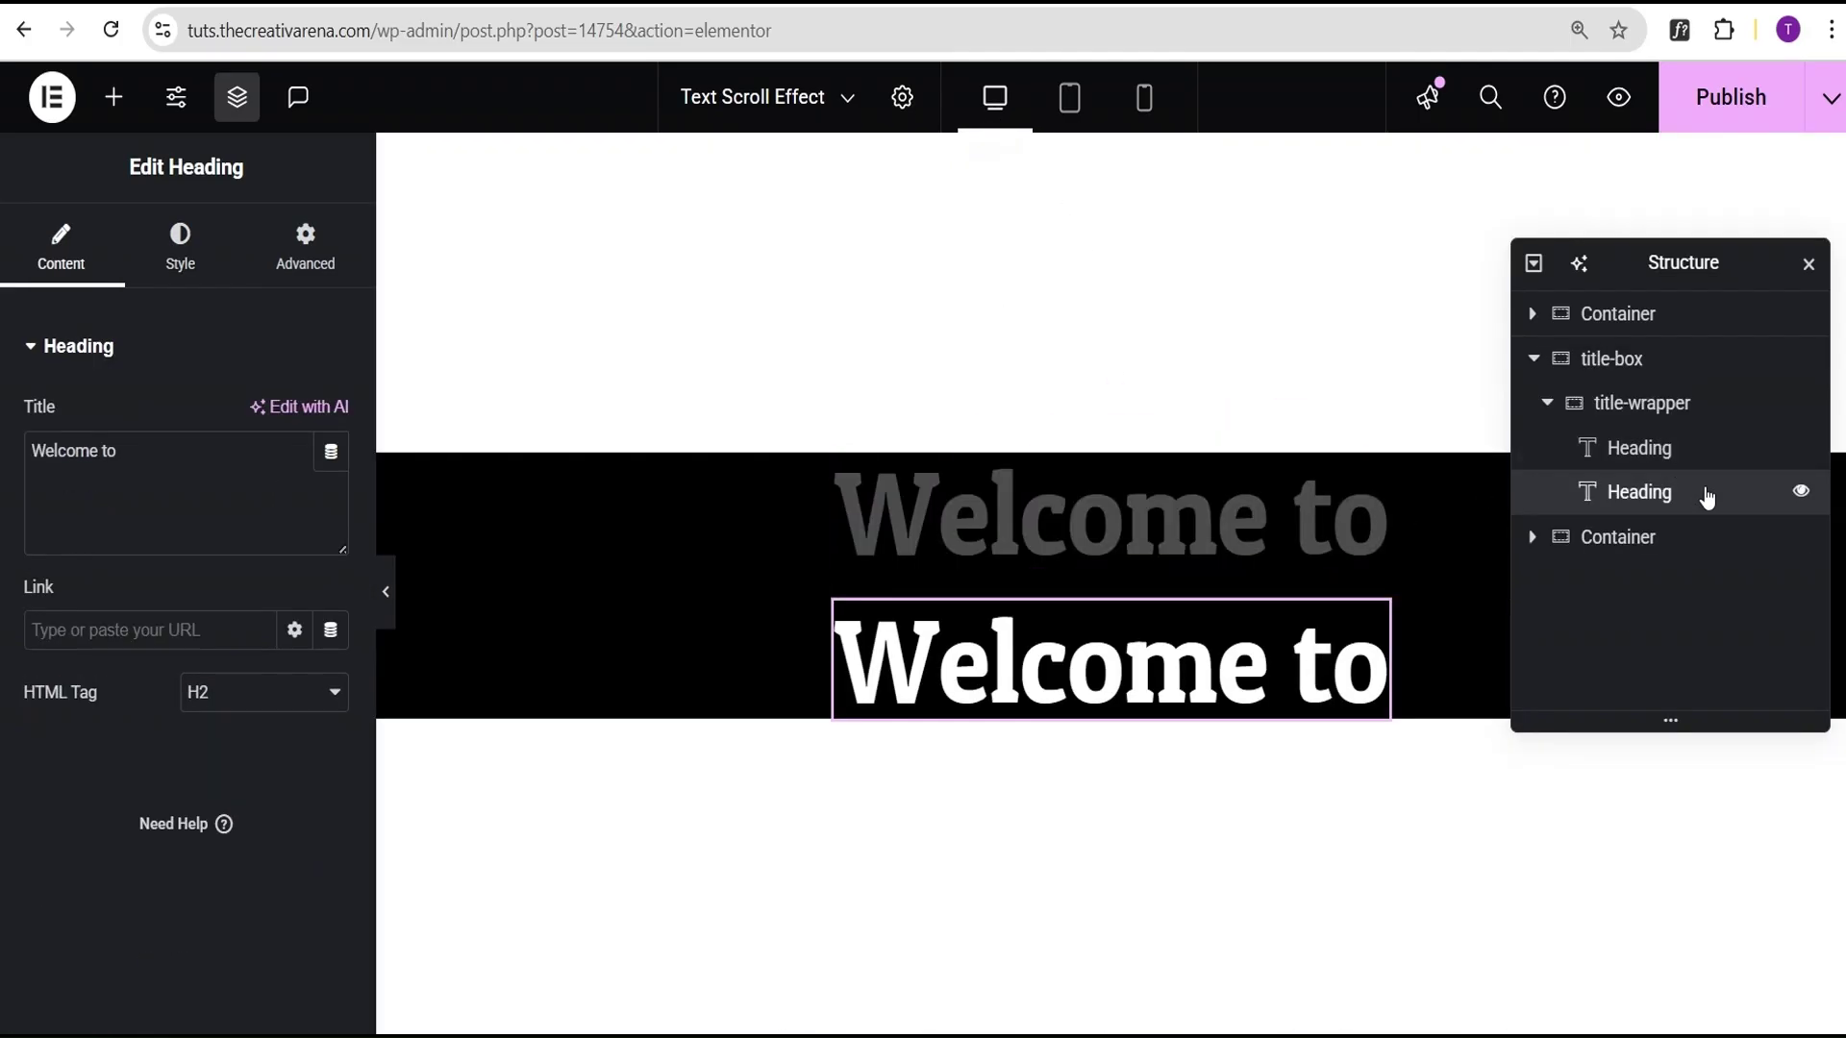
{"action": "right_click", "coordinate": [1701, 495]}
{"action": "left_click", "coordinate": [1677, 452]}
{"action": "right_click", "coordinate": [1694, 536]}
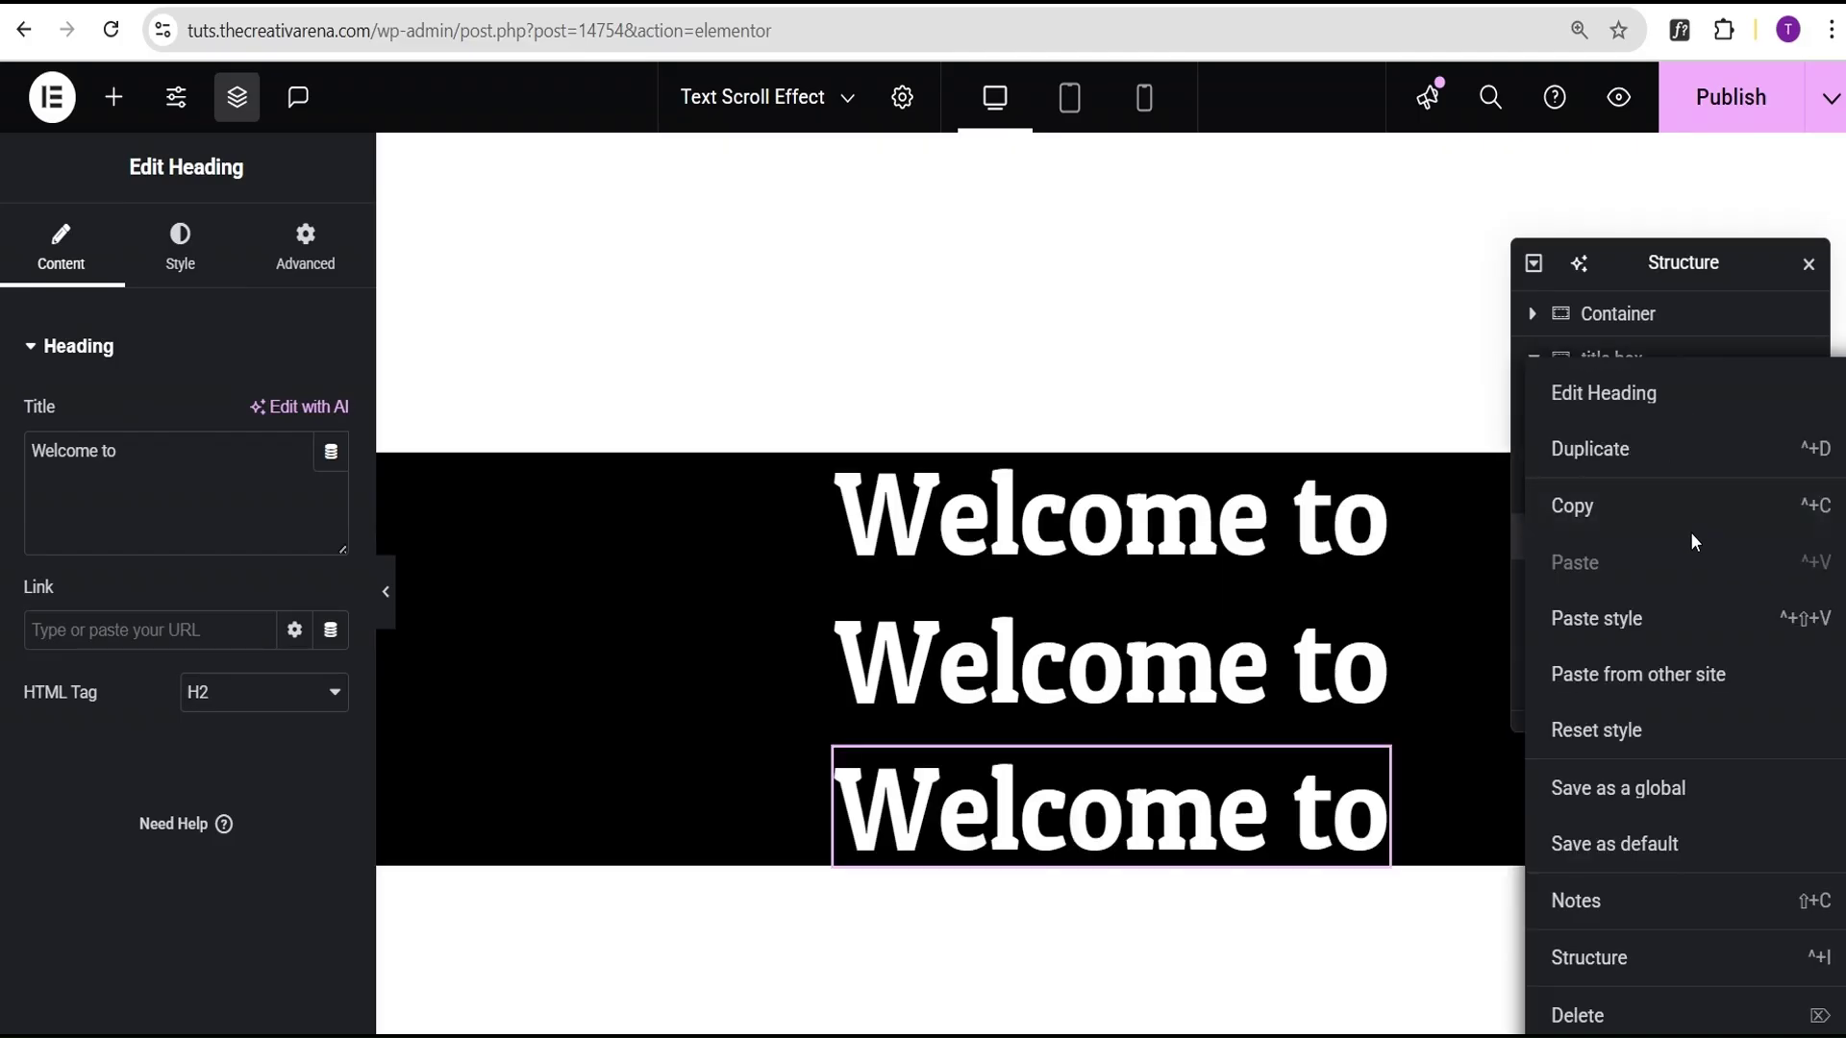
{"action": "left_click", "coordinate": [1674, 449]}
{"action": "right_click", "coordinate": [1707, 581]}
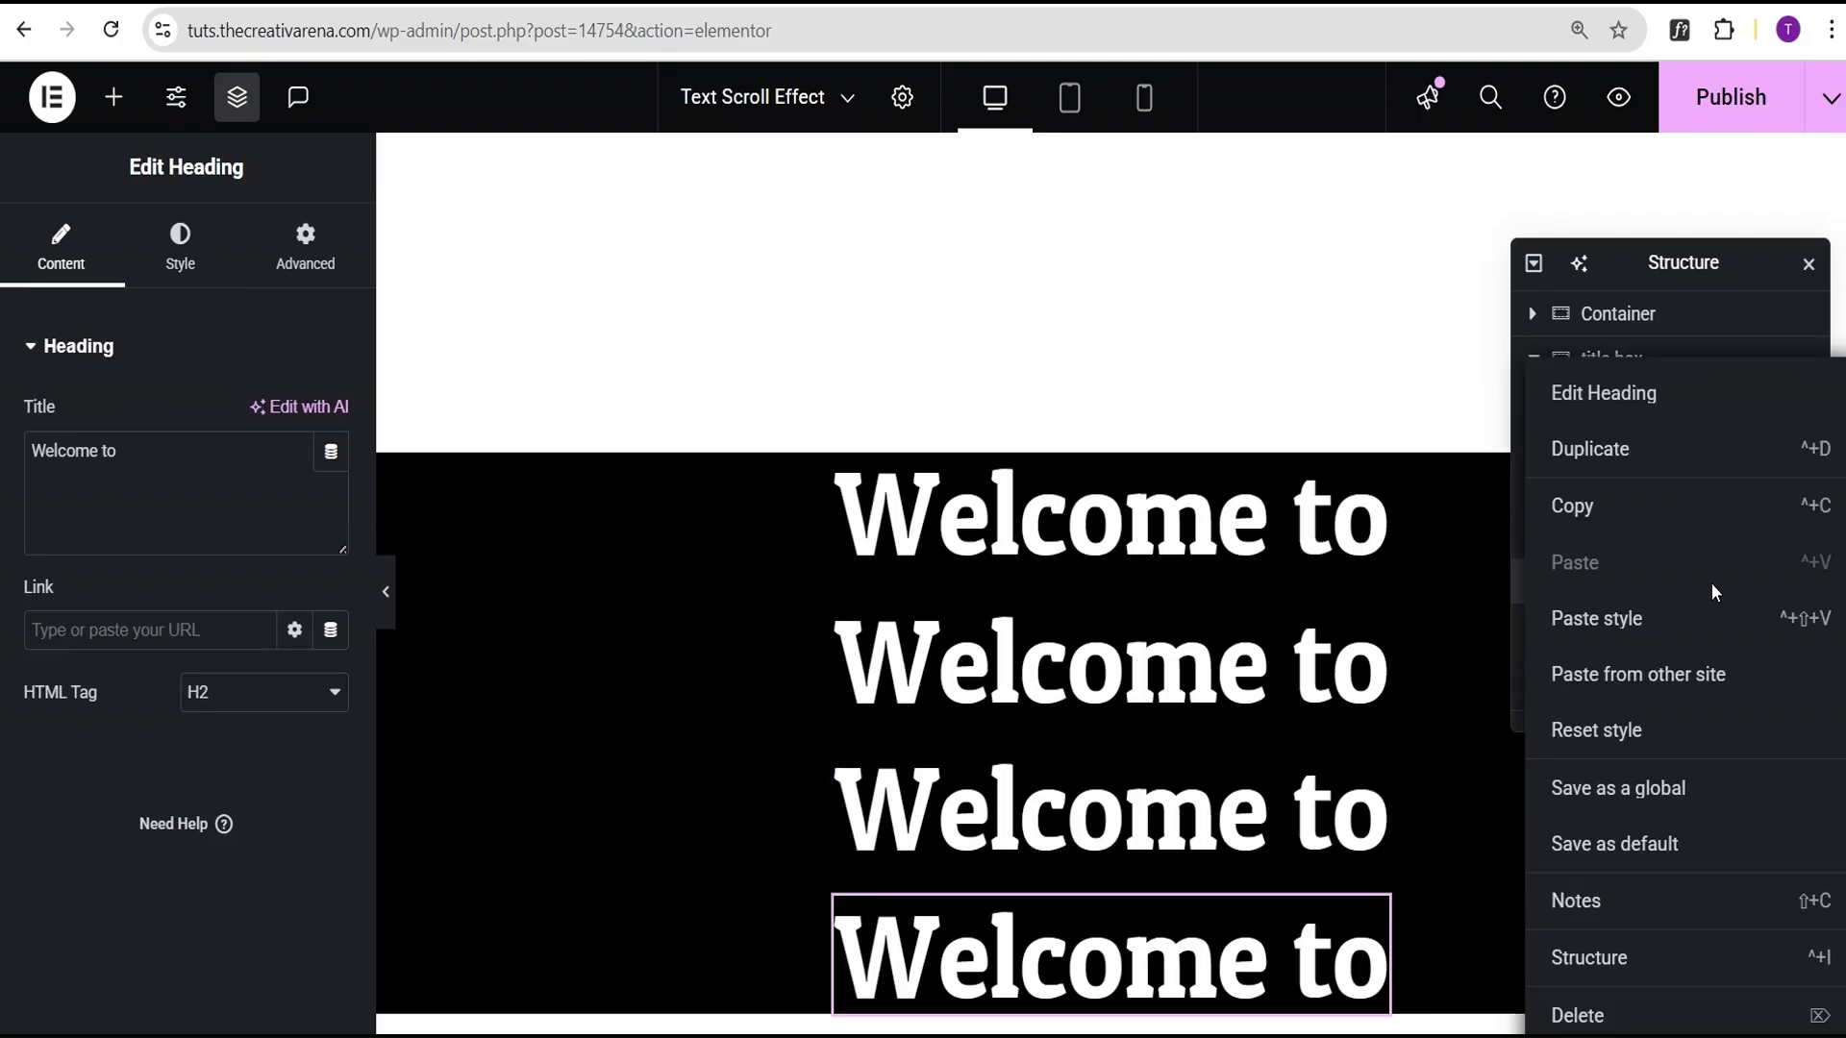
{"action": "left_click", "coordinate": [1648, 451]}
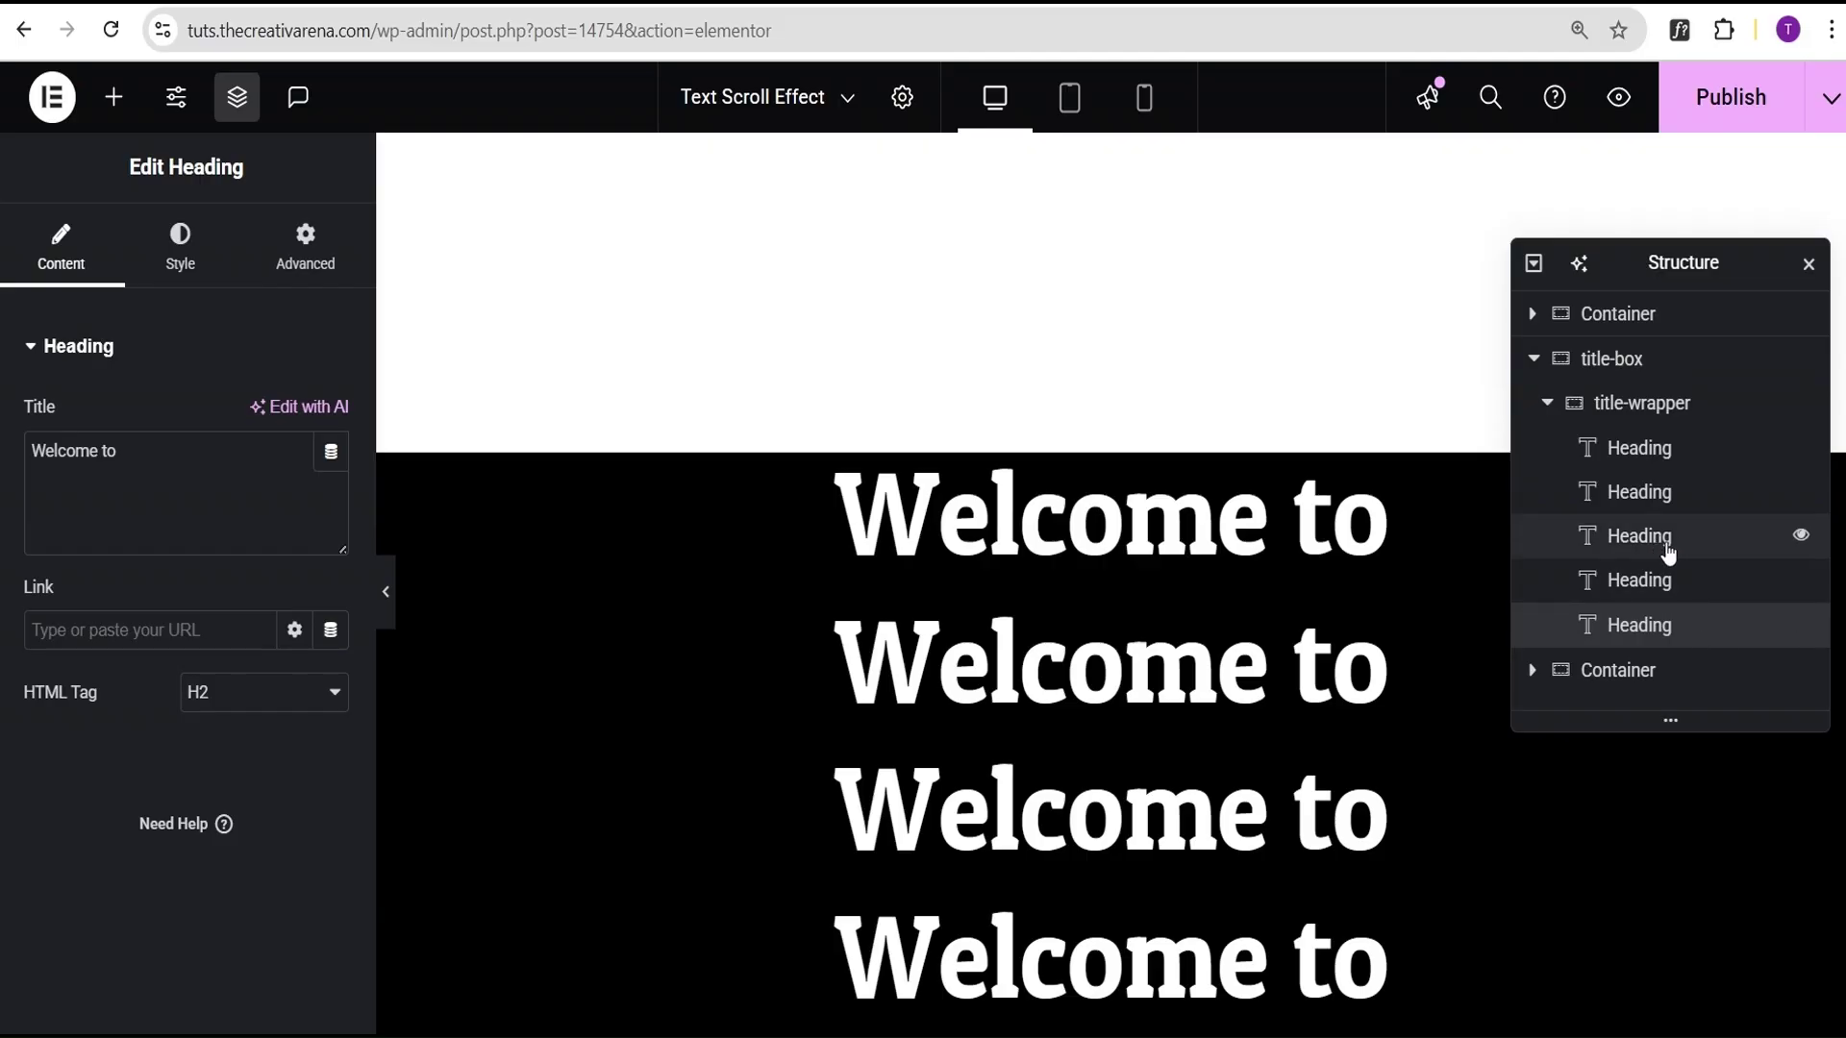
Step: Replace the second heading's title with "The Creative Arena", copied from the Notepad text
{"action": "left_click", "coordinate": [1684, 497]}
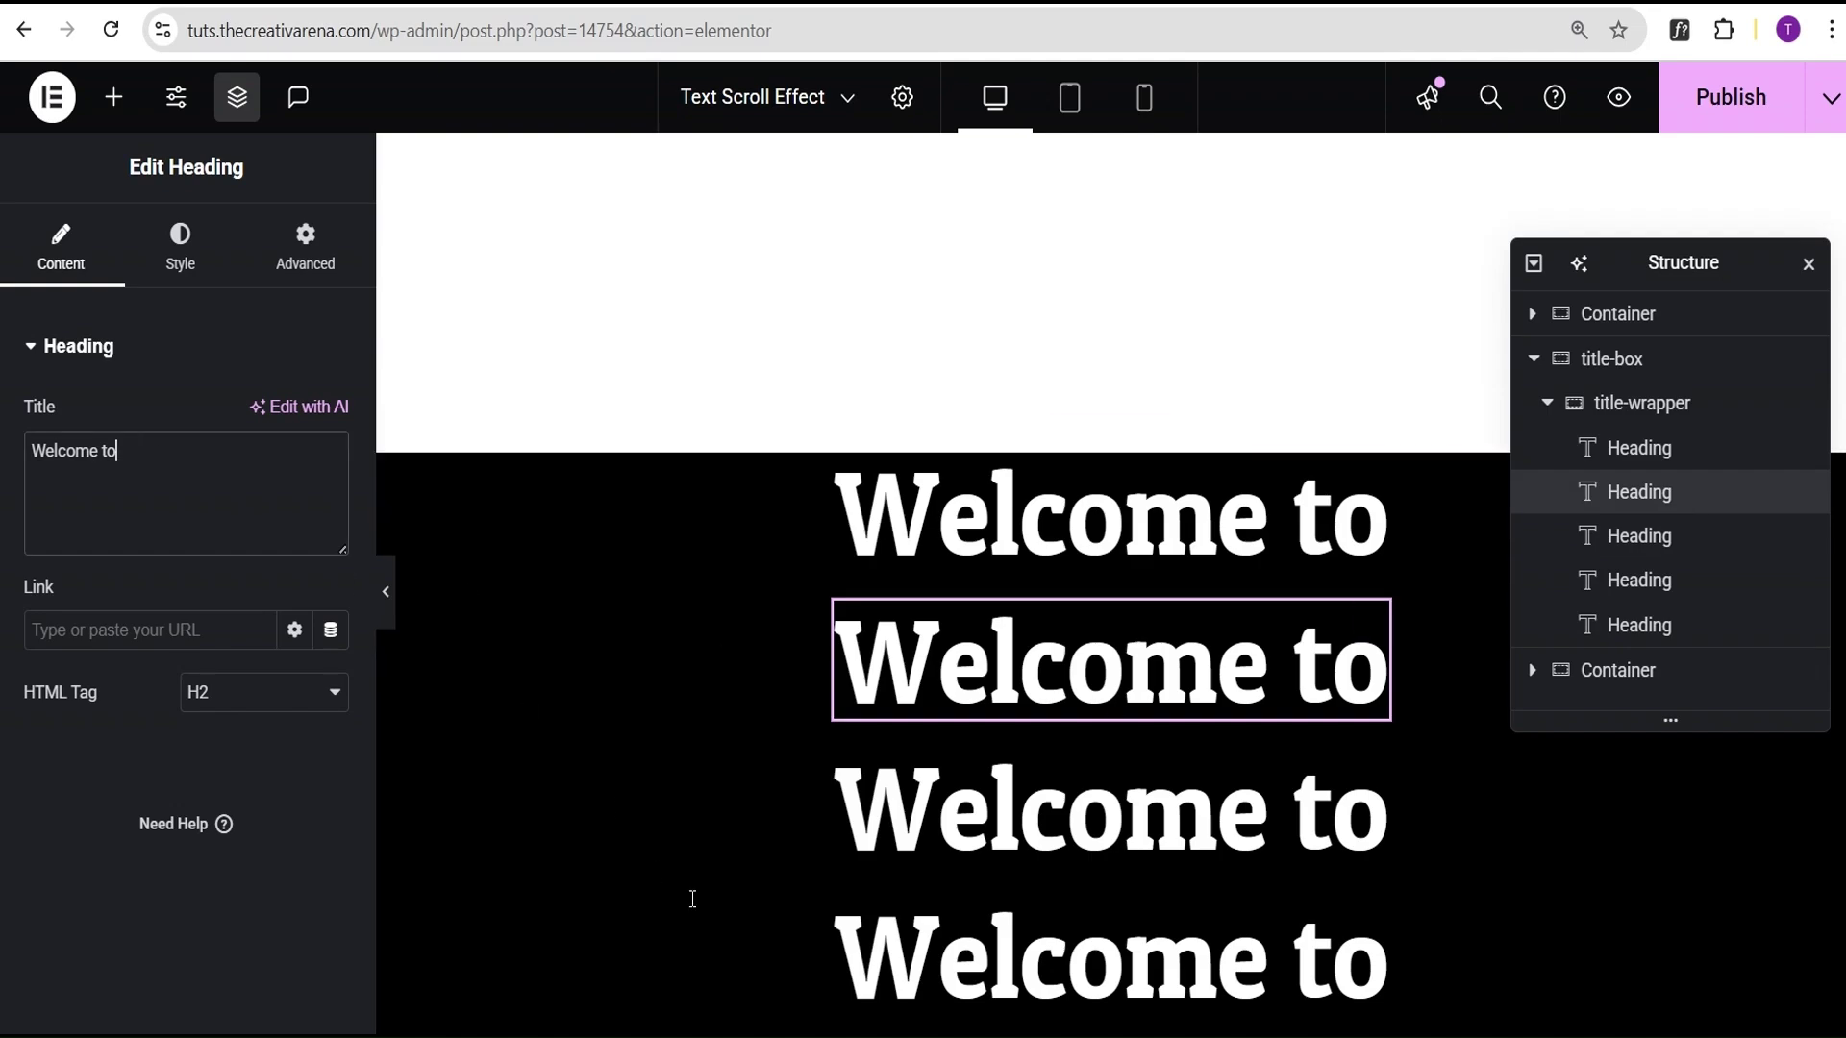
{"action": "key", "text": "alt+Tab"}
{"action": "left_click", "coordinate": [1204, 488]}
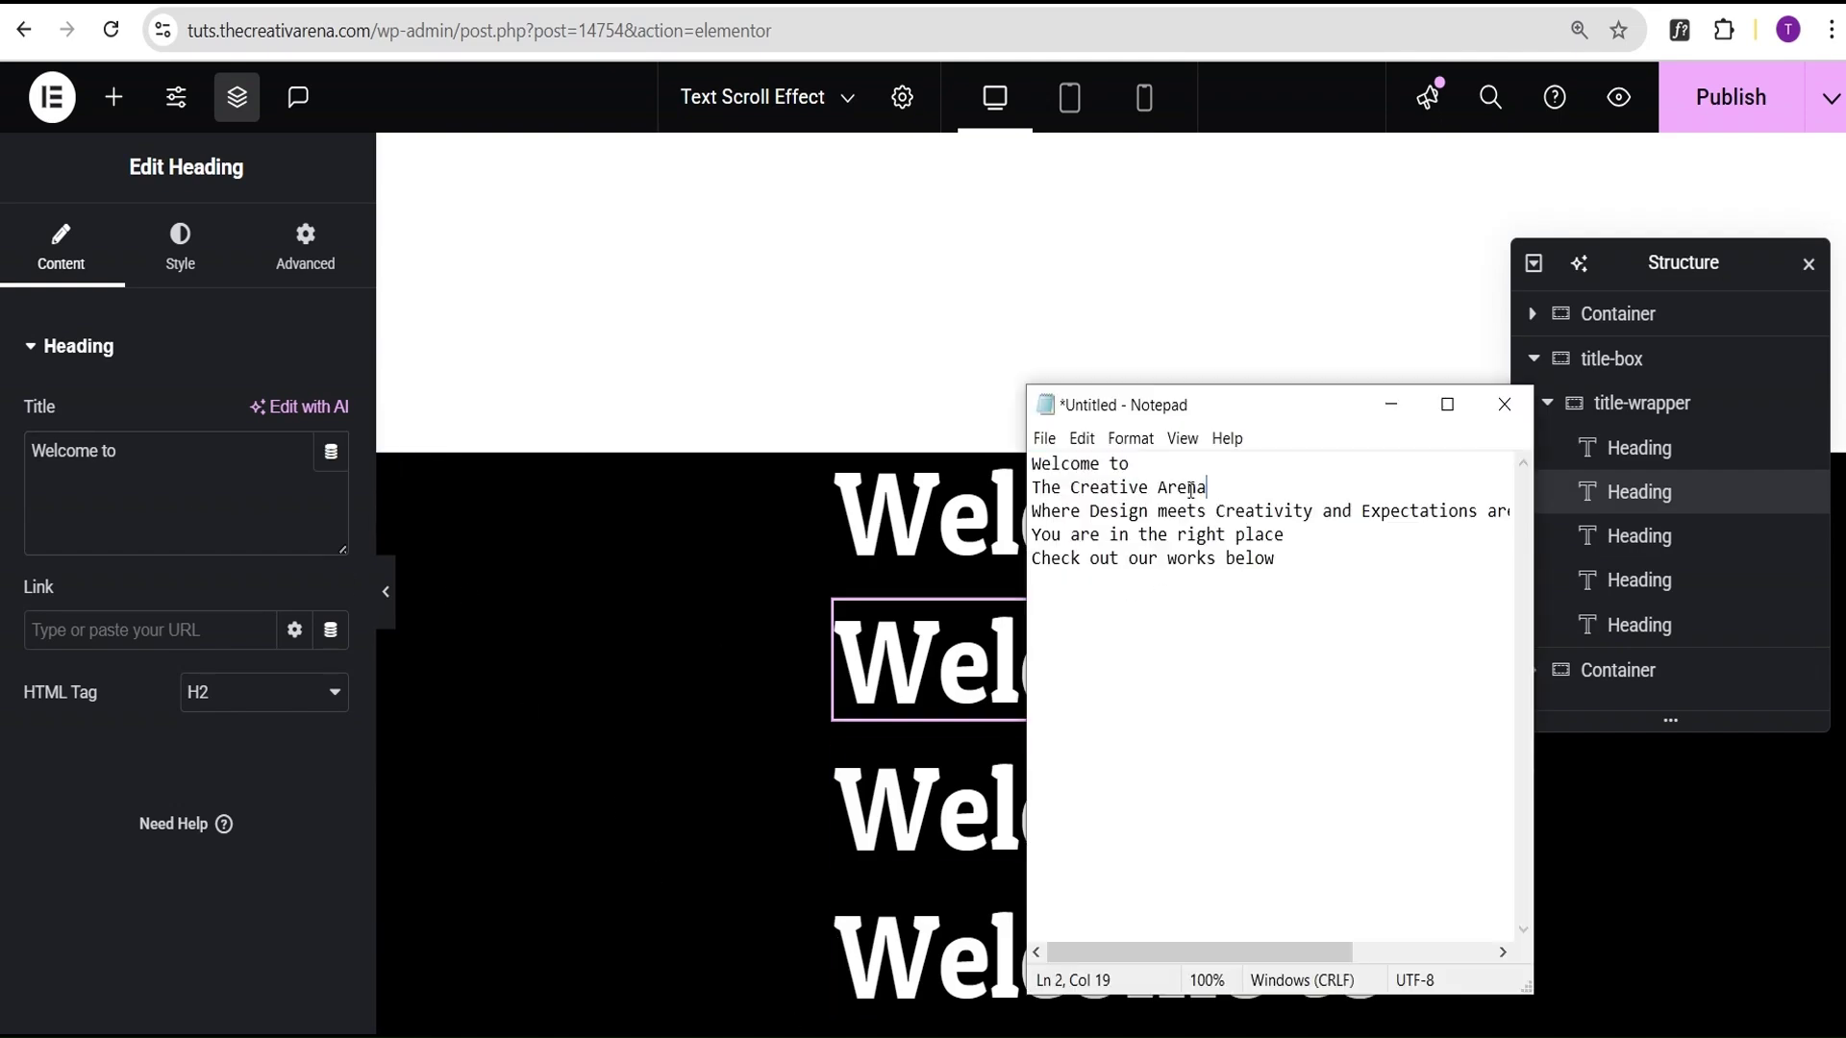
{"action": "left_click_drag", "start_coordinate": [1205, 489], "coordinate": [1025, 485]}
{"action": "key", "text": "ctrl+c"}
{"action": "left_click", "coordinate": [230, 448]}
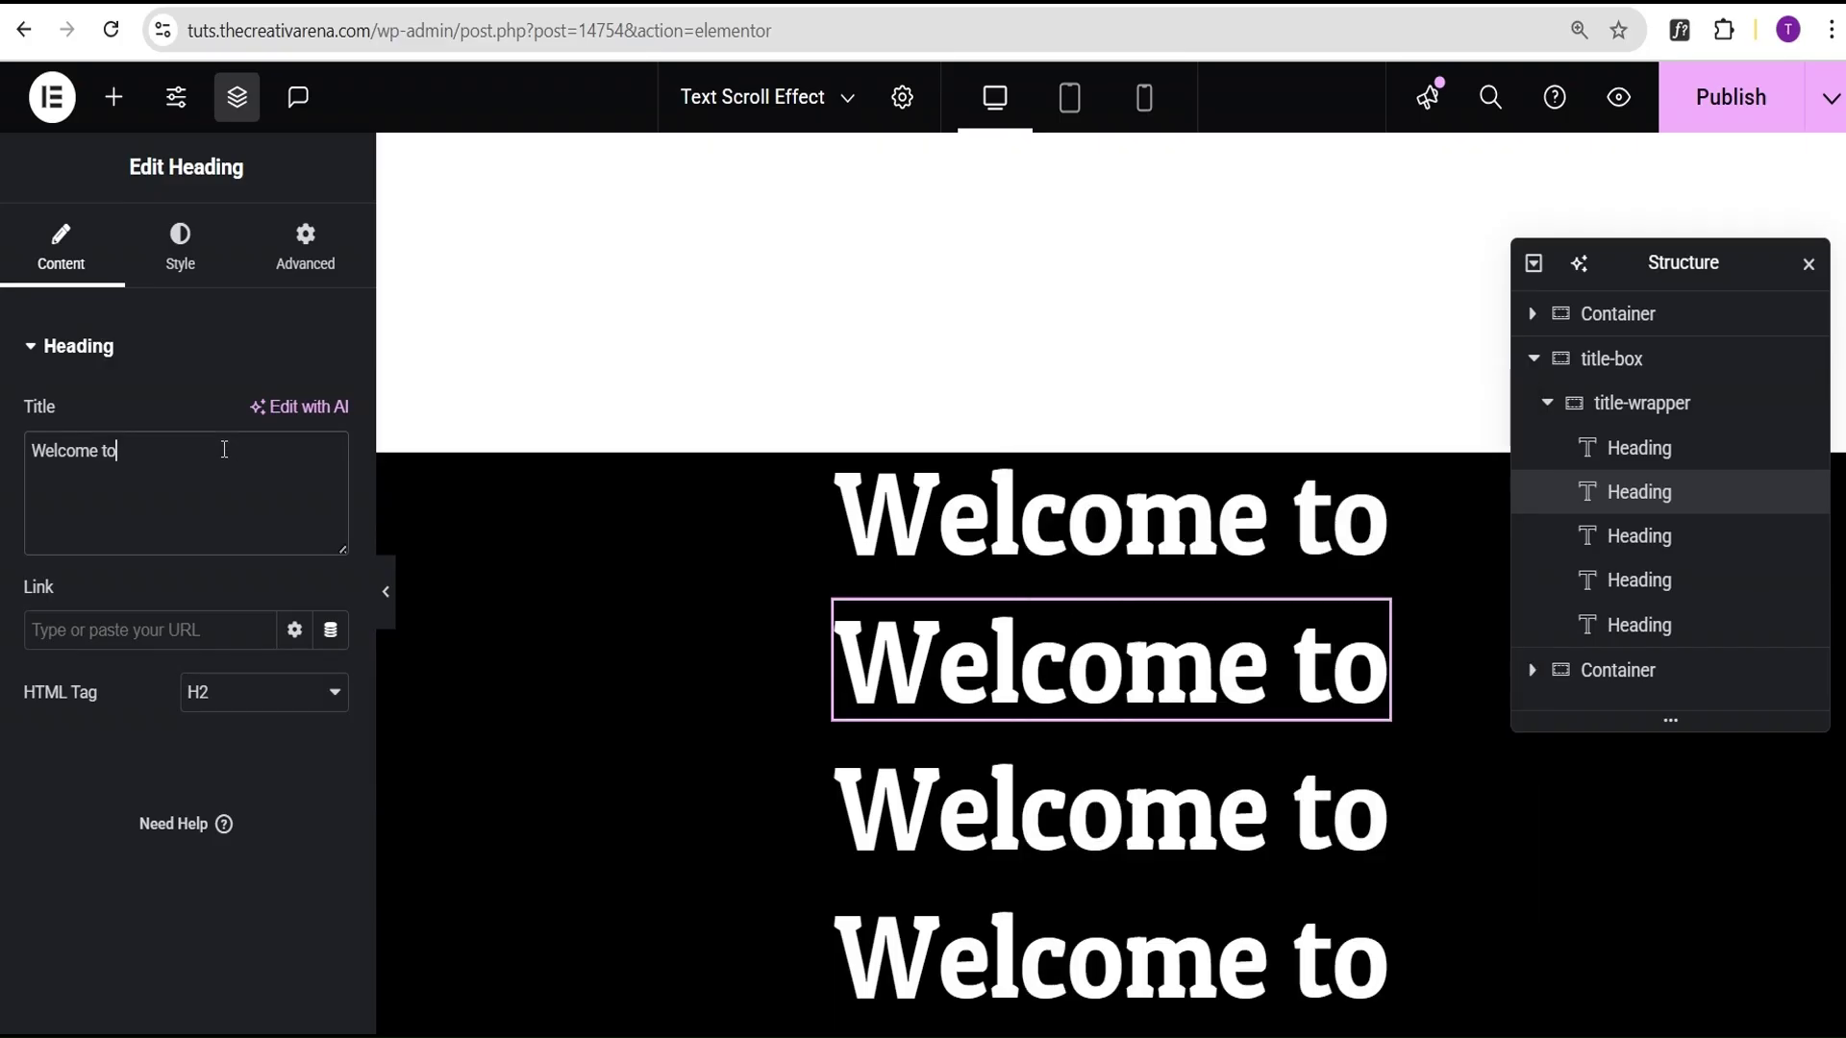
{"action": "key", "text": "ctrl+a"}
{"action": "key", "text": "ctrl+v"}
Step: Replace the third heading's title with the Notepad line "Where Design meets Creativity and Expectations are met with Realizations"
{"action": "left_click", "coordinate": [1639, 536]}
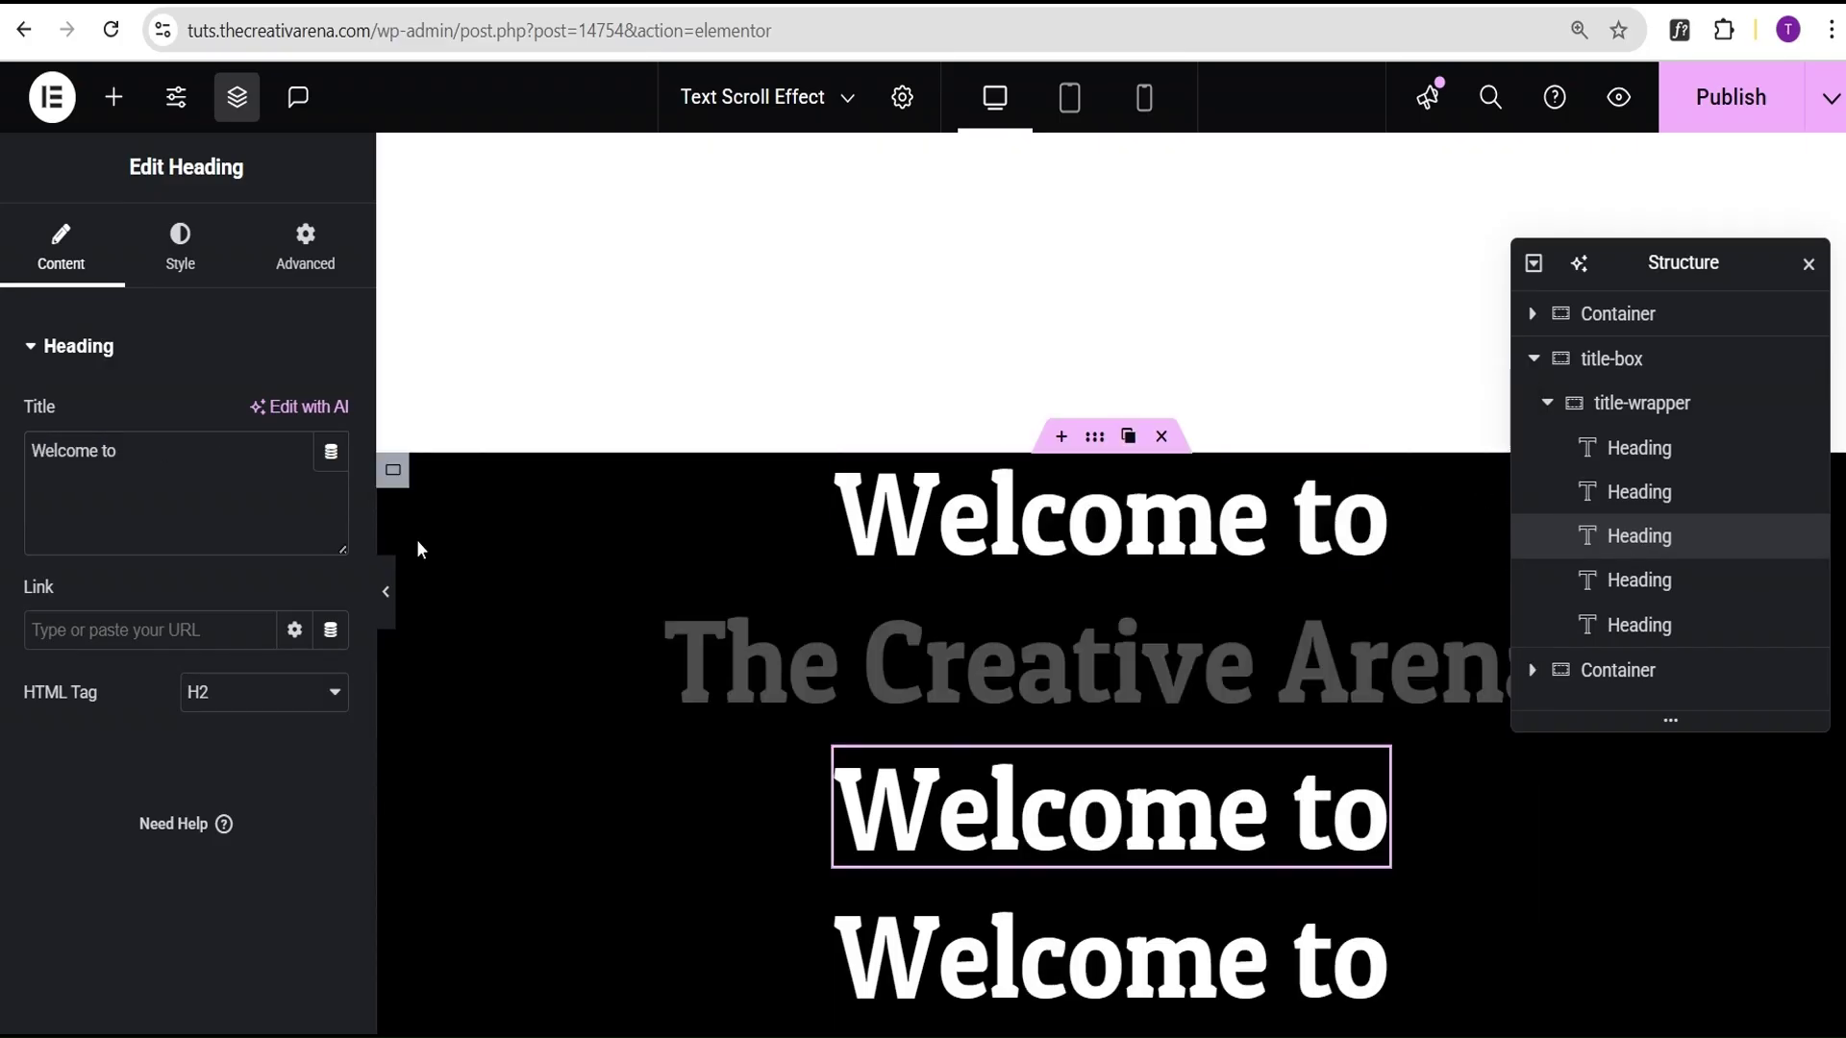
{"action": "key", "text": "alt+Tab"}
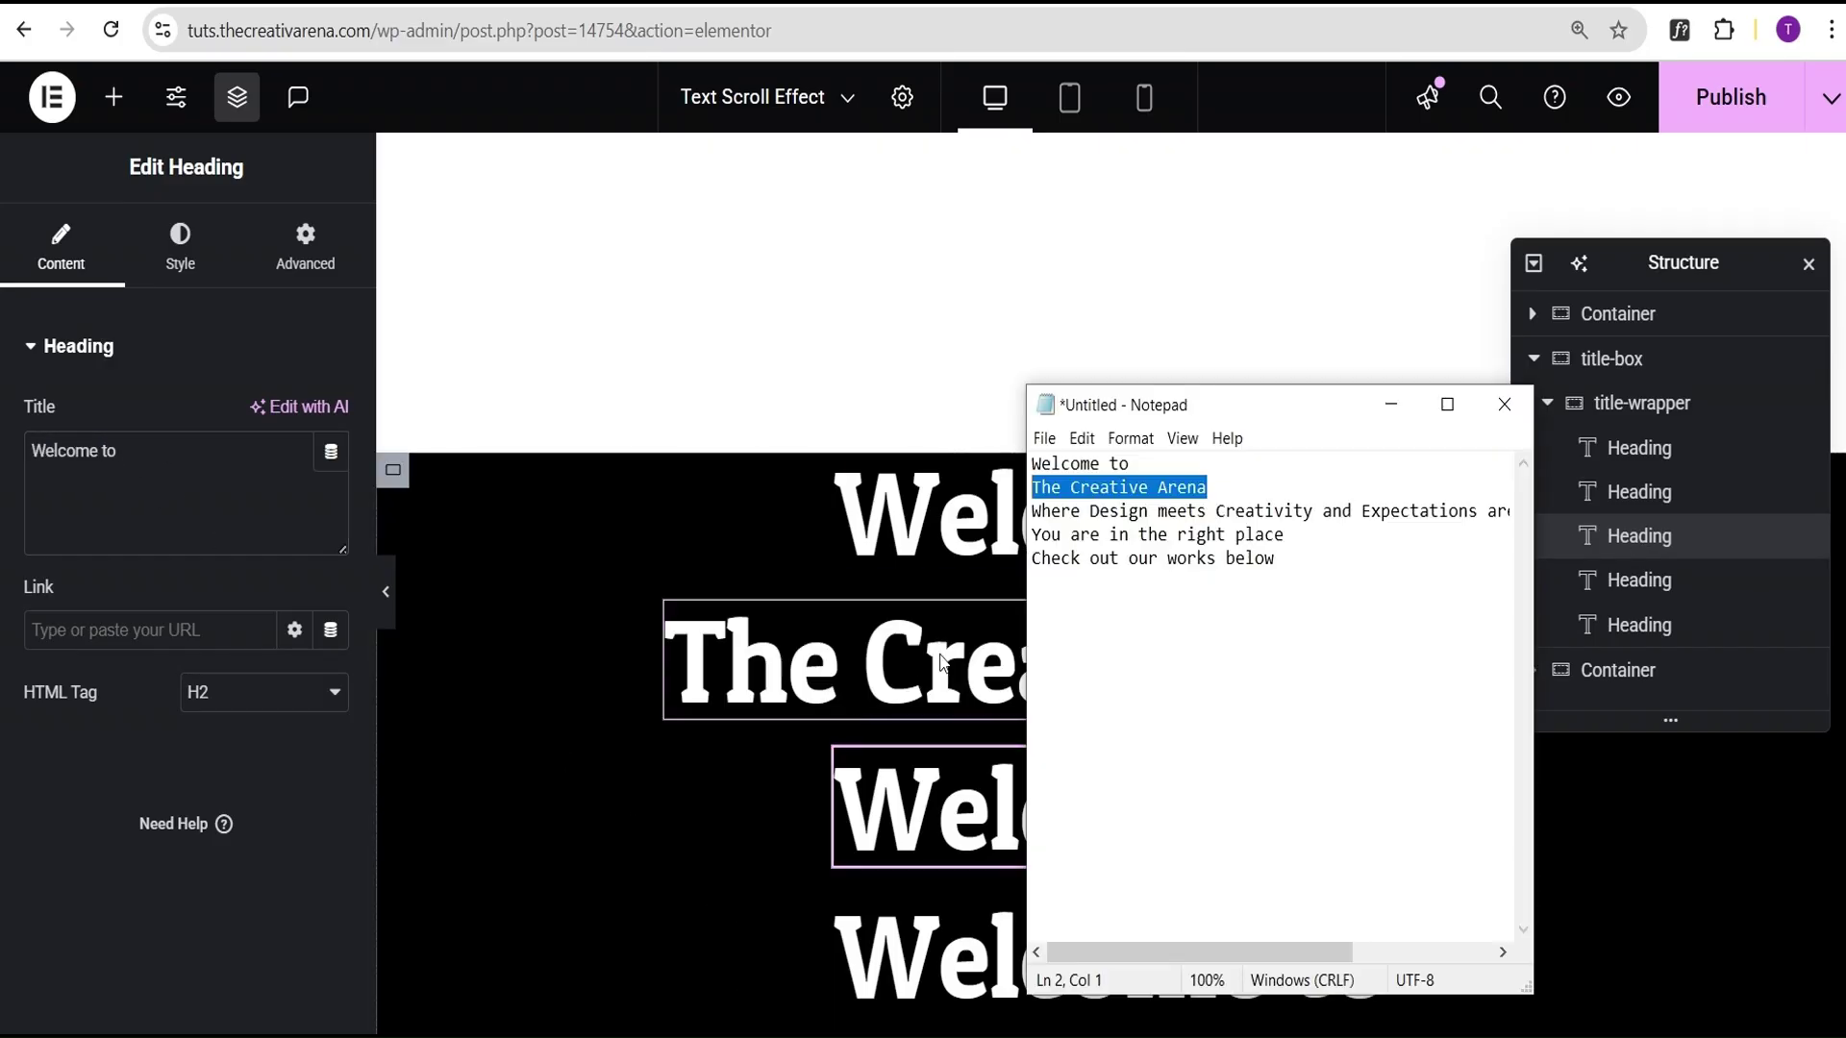
{"action": "left_click", "coordinate": [1031, 517]}
{"action": "key", "text": "shift+Down"}
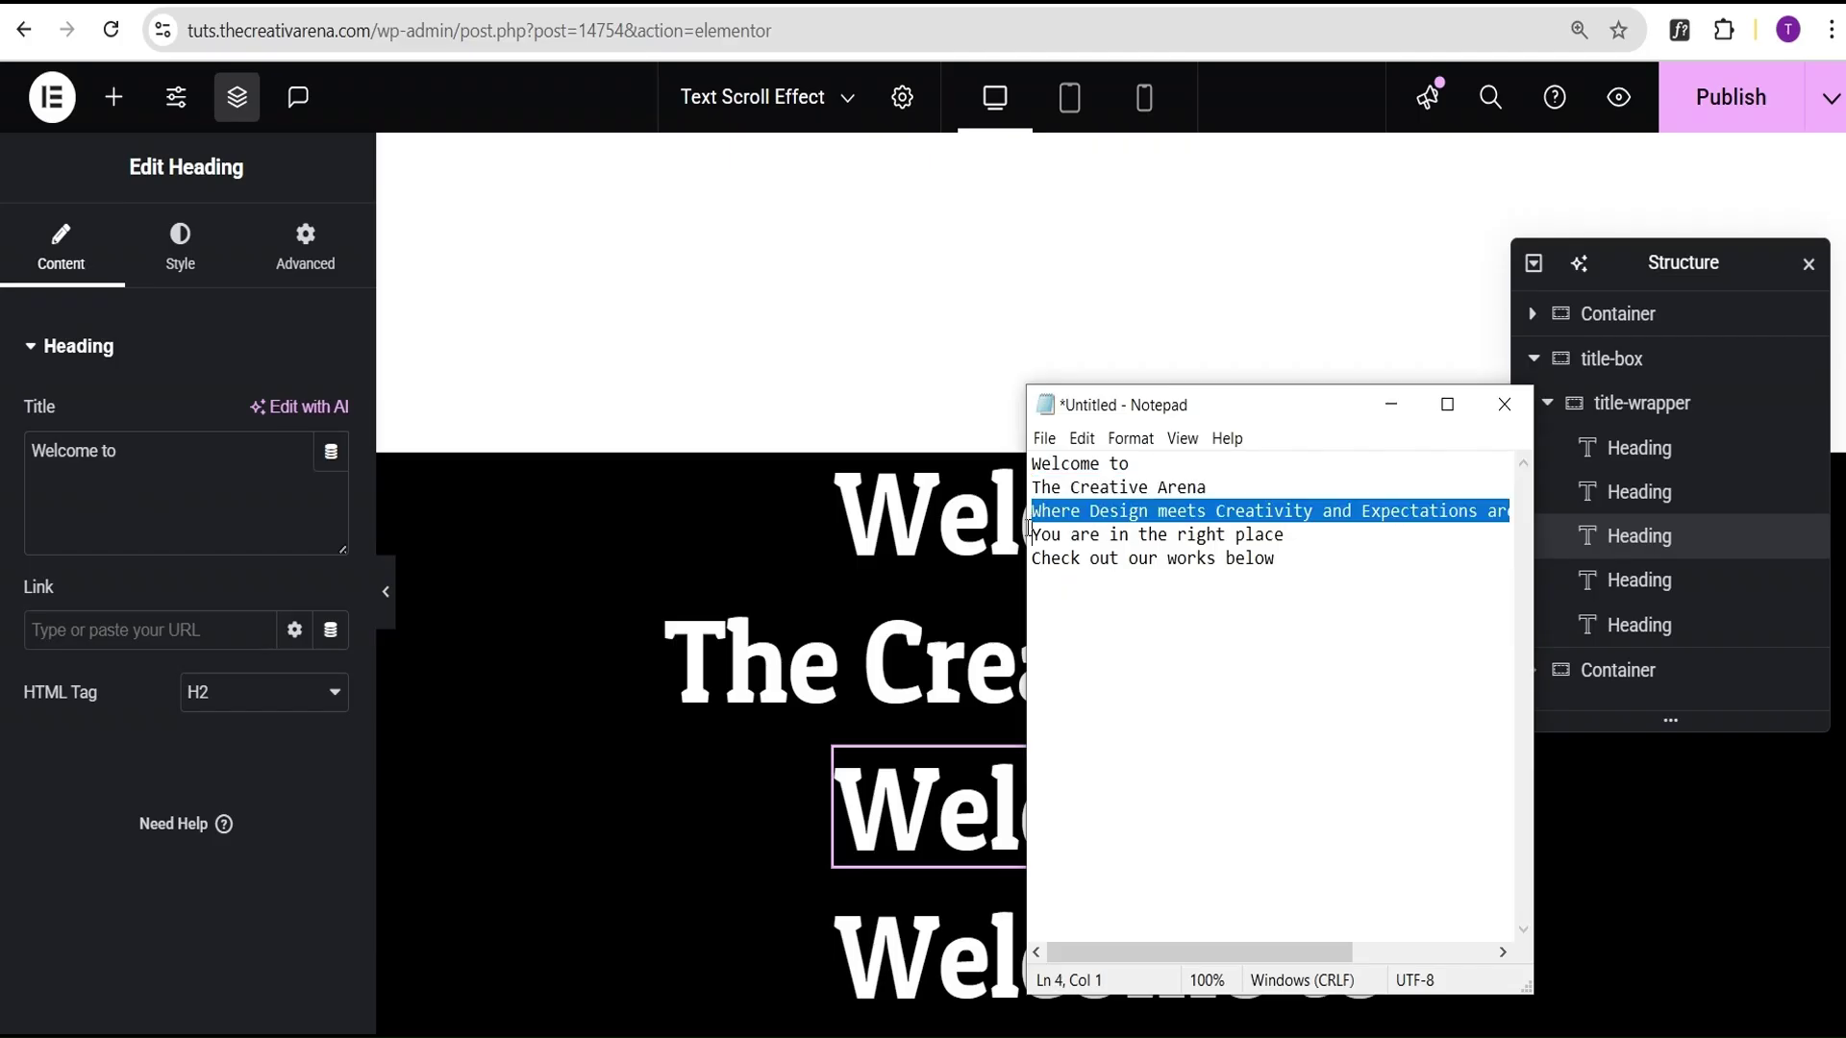
{"action": "key", "text": "ctrl+c"}
{"action": "left_click", "coordinate": [155, 468]}
{"action": "key", "text": "ctrl+a"}
{"action": "key", "text": "ctrl+v"}
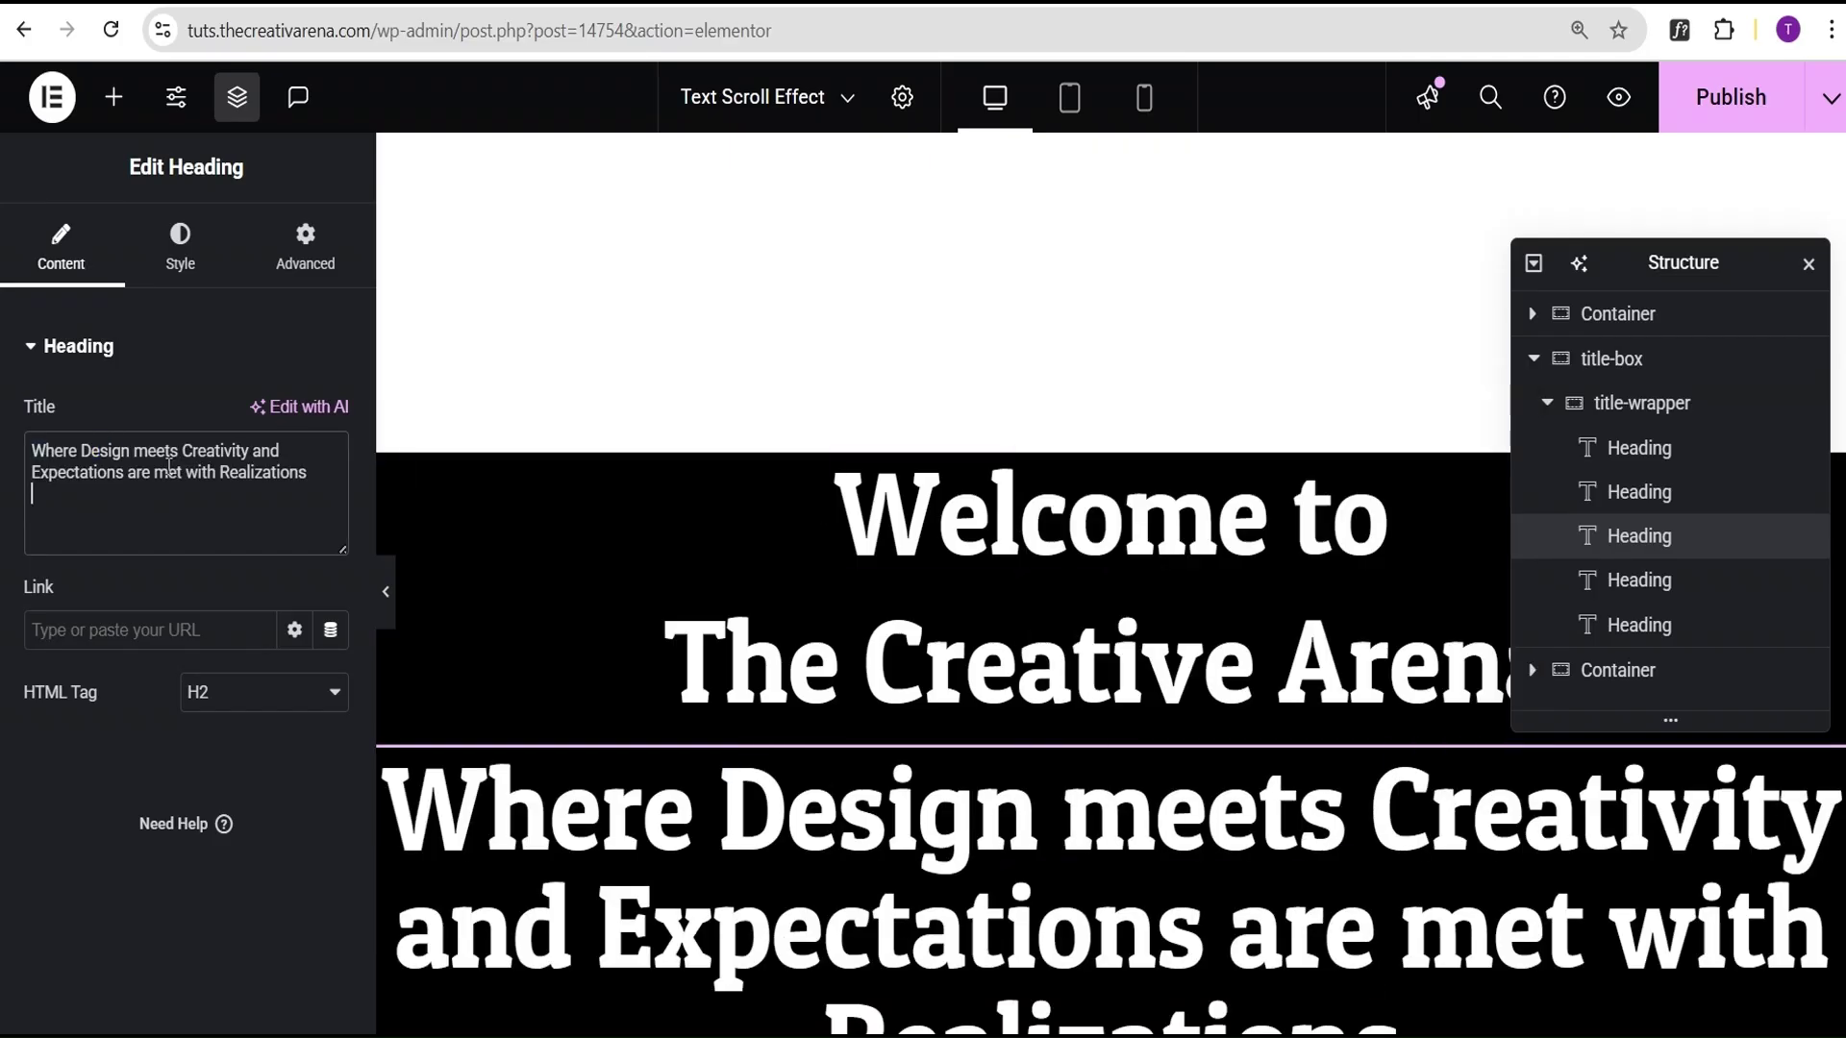
Step: Replace the fourth heading's title with "You are in the right place", copied from the Notepad text
{"action": "scroll", "coordinate": [956, 752], "scroll_direction": "down", "scroll_amount": 1}
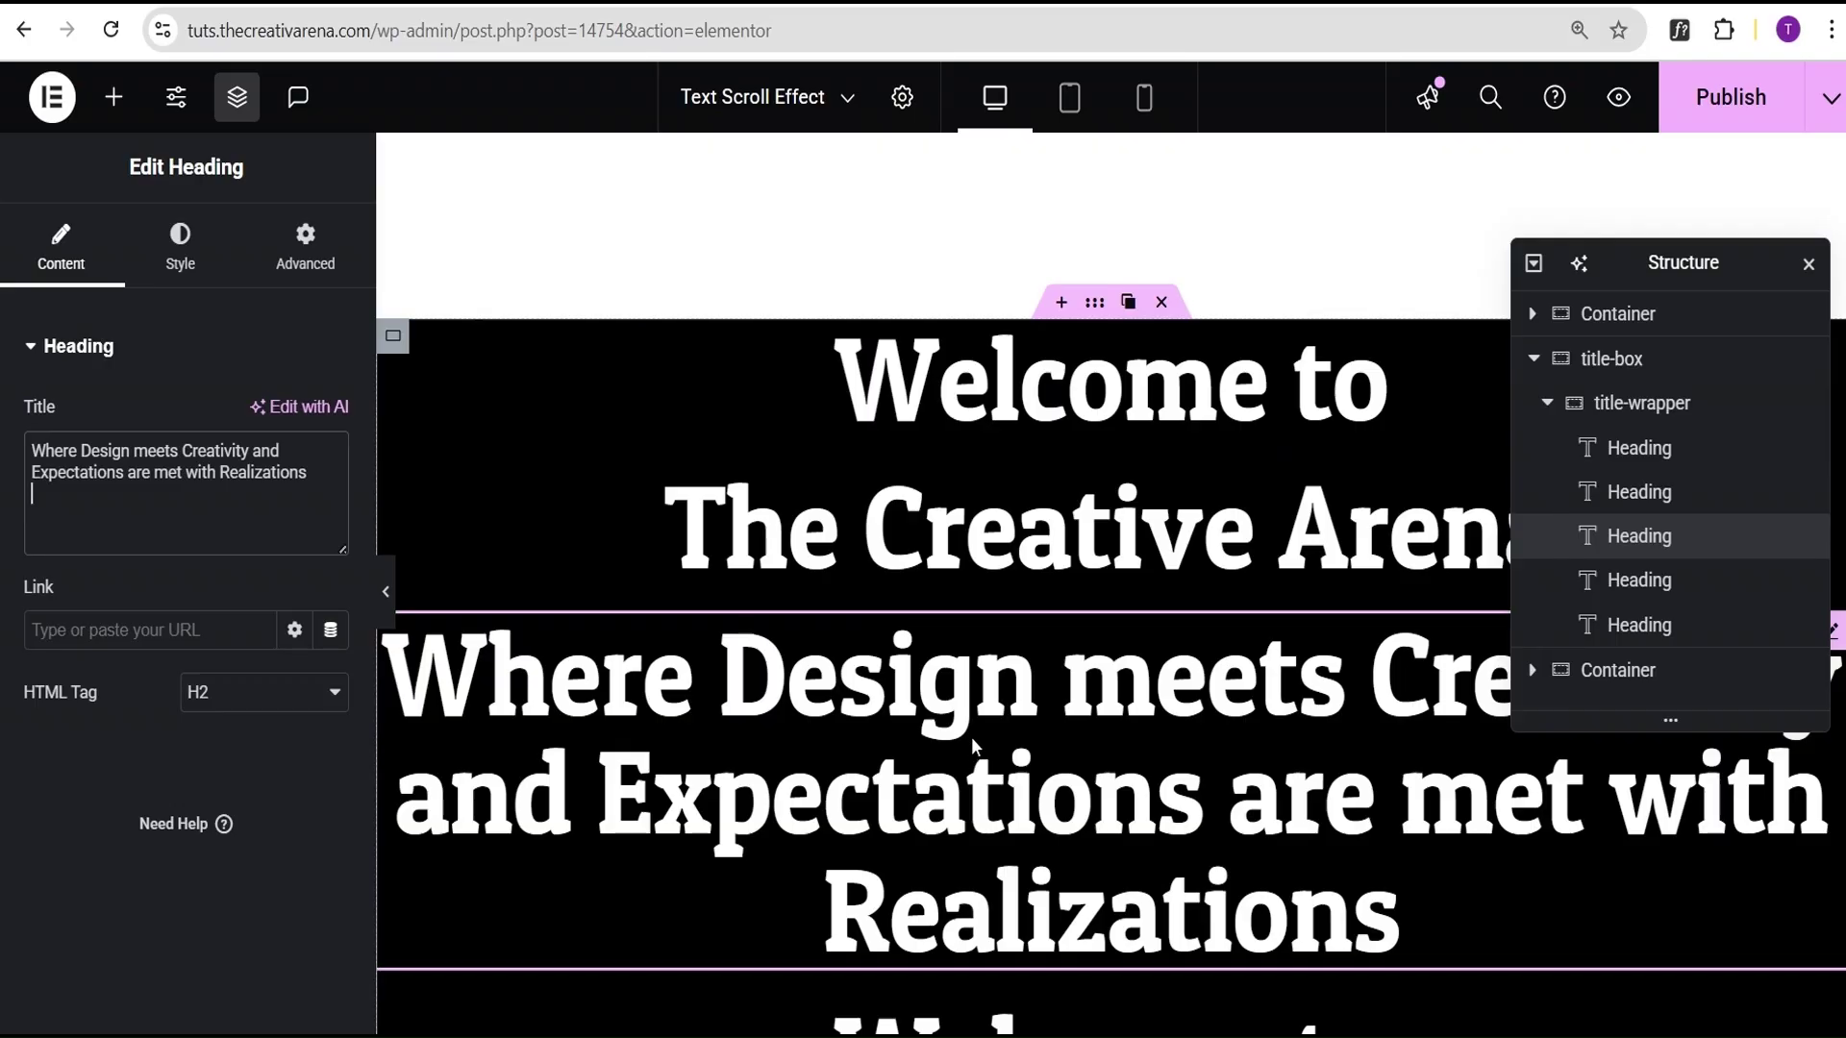
{"action": "key", "text": "alt+Tab"}
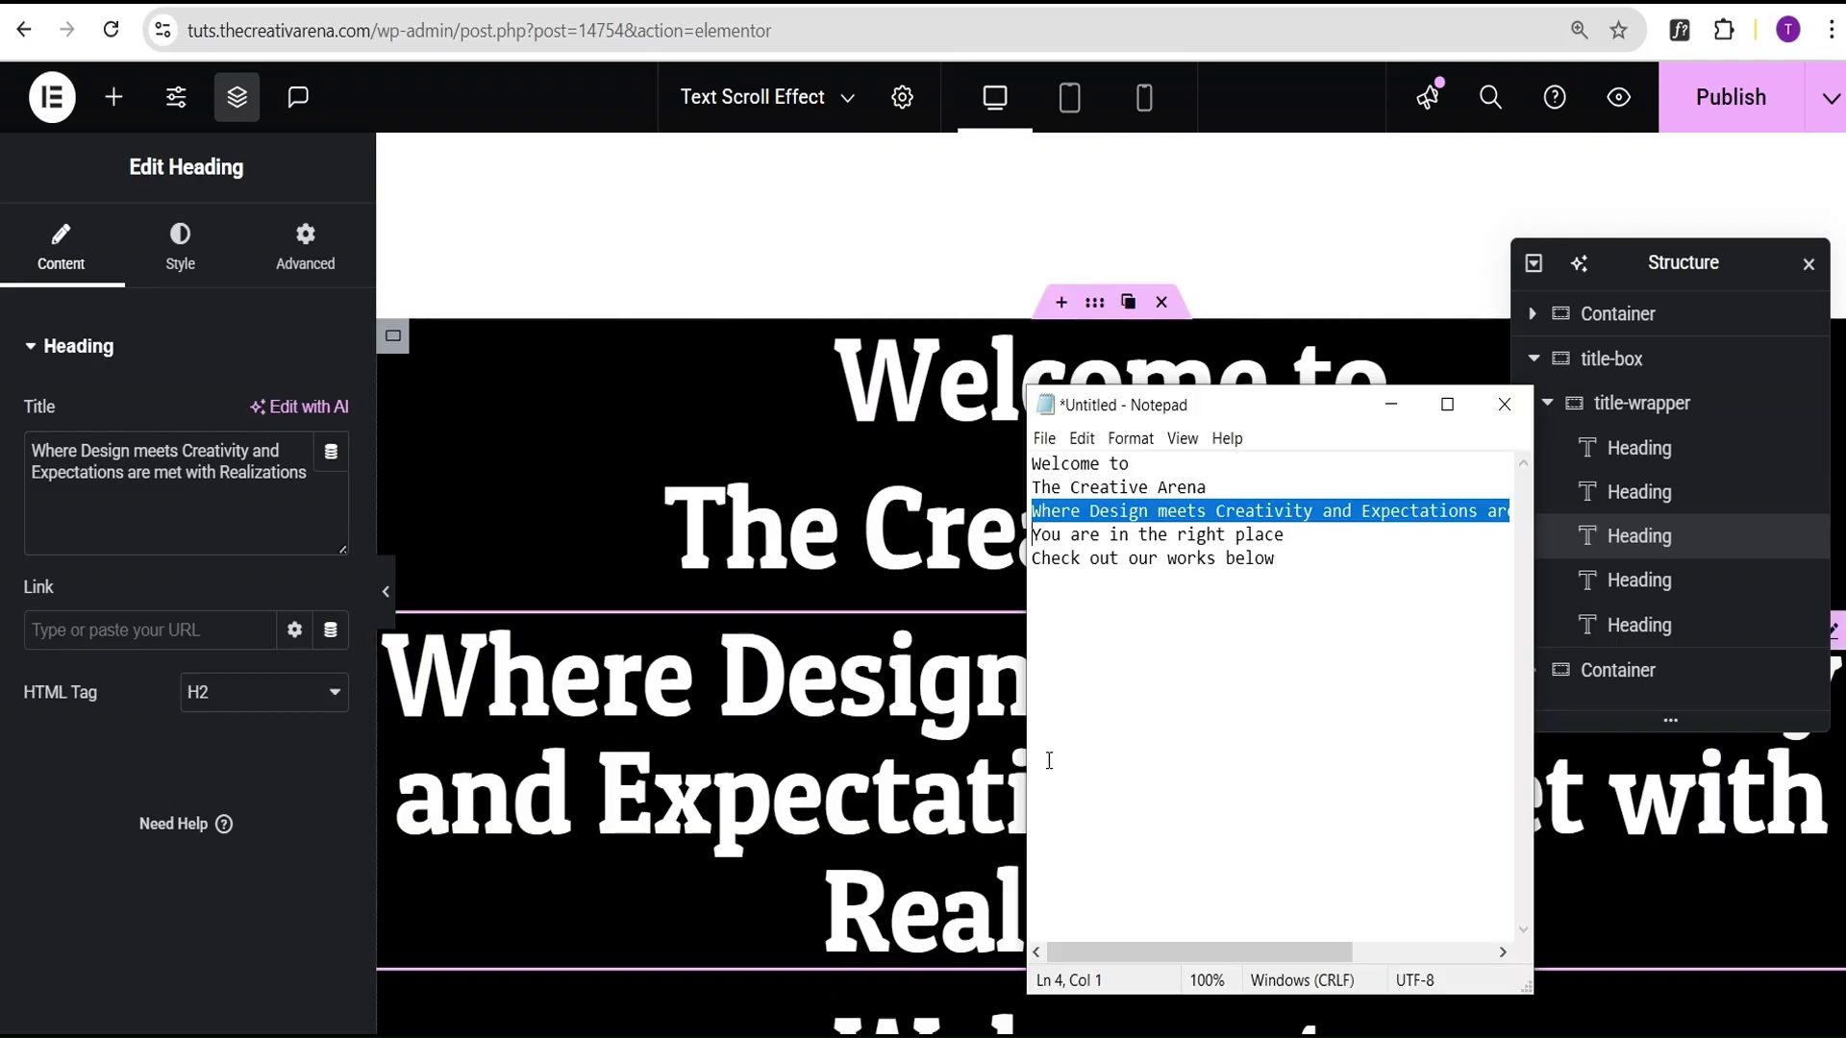
{"action": "left_click_drag", "start_coordinate": [1289, 536], "coordinate": [1023, 524]}
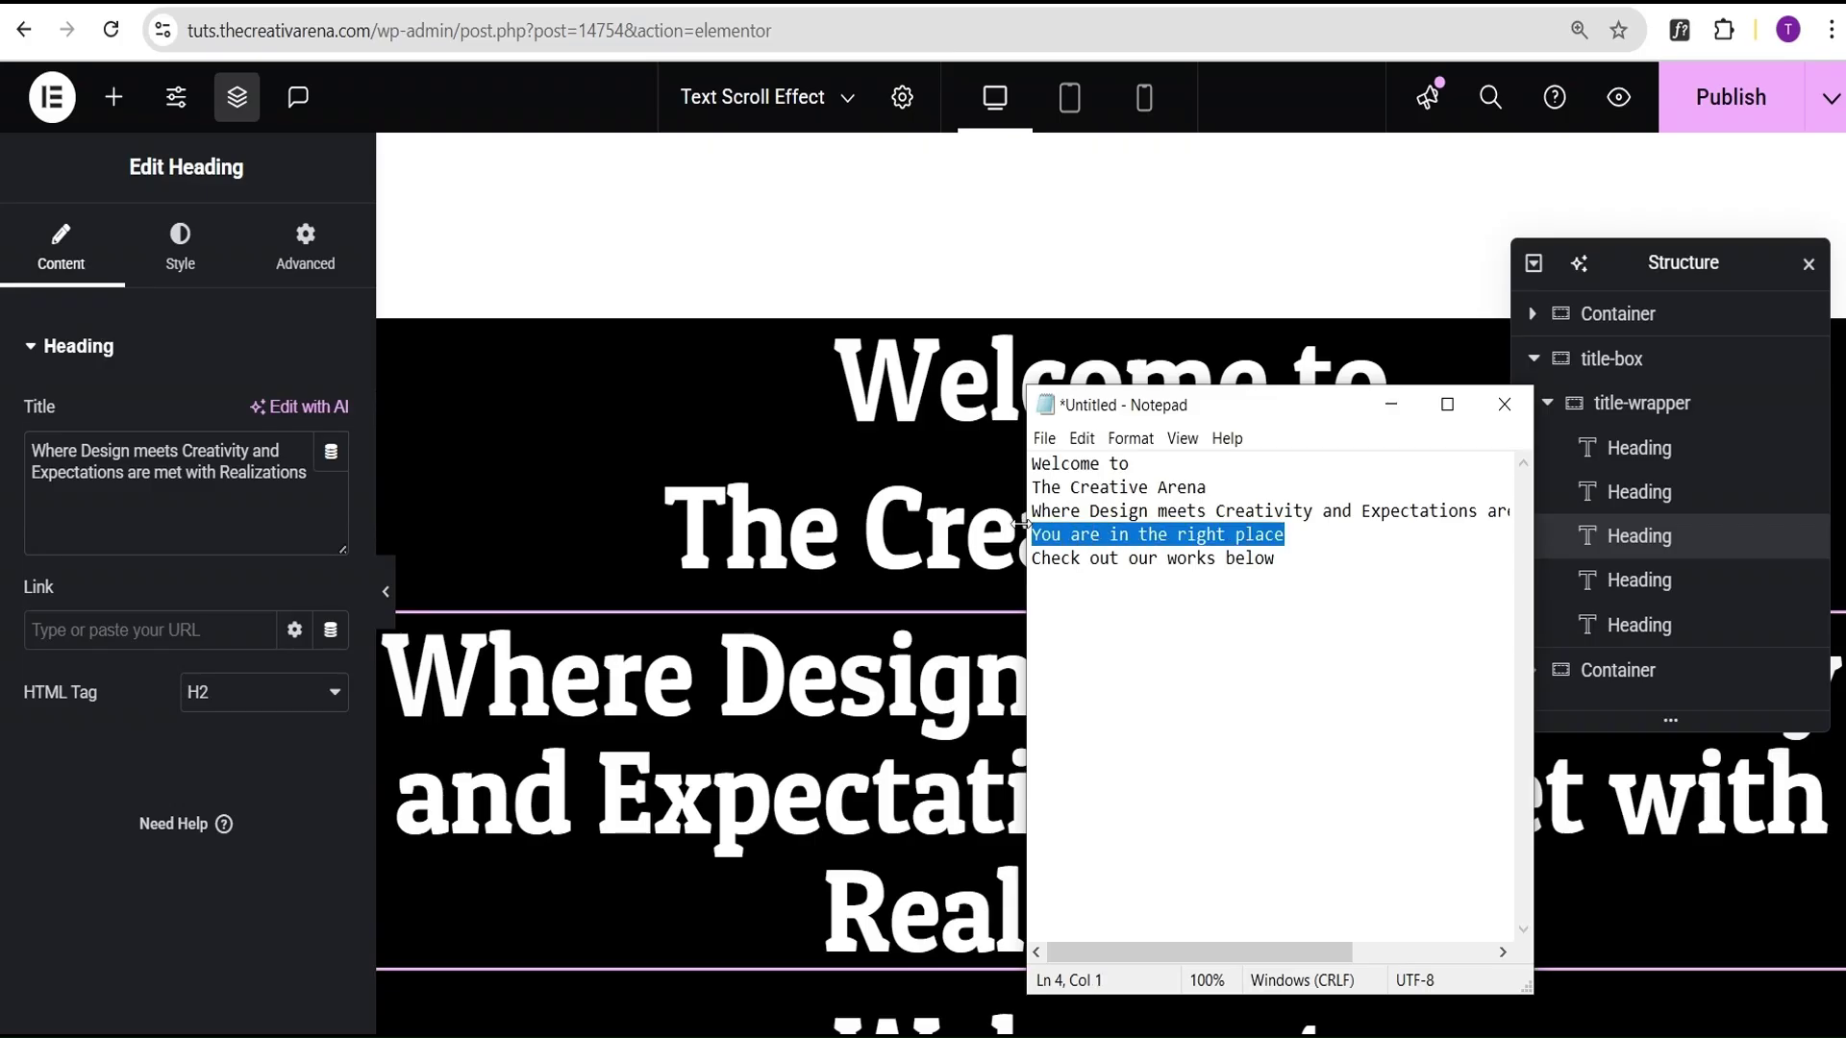
{"action": "left_click", "coordinate": [1639, 579]}
{"action": "left_click", "coordinate": [163, 460]}
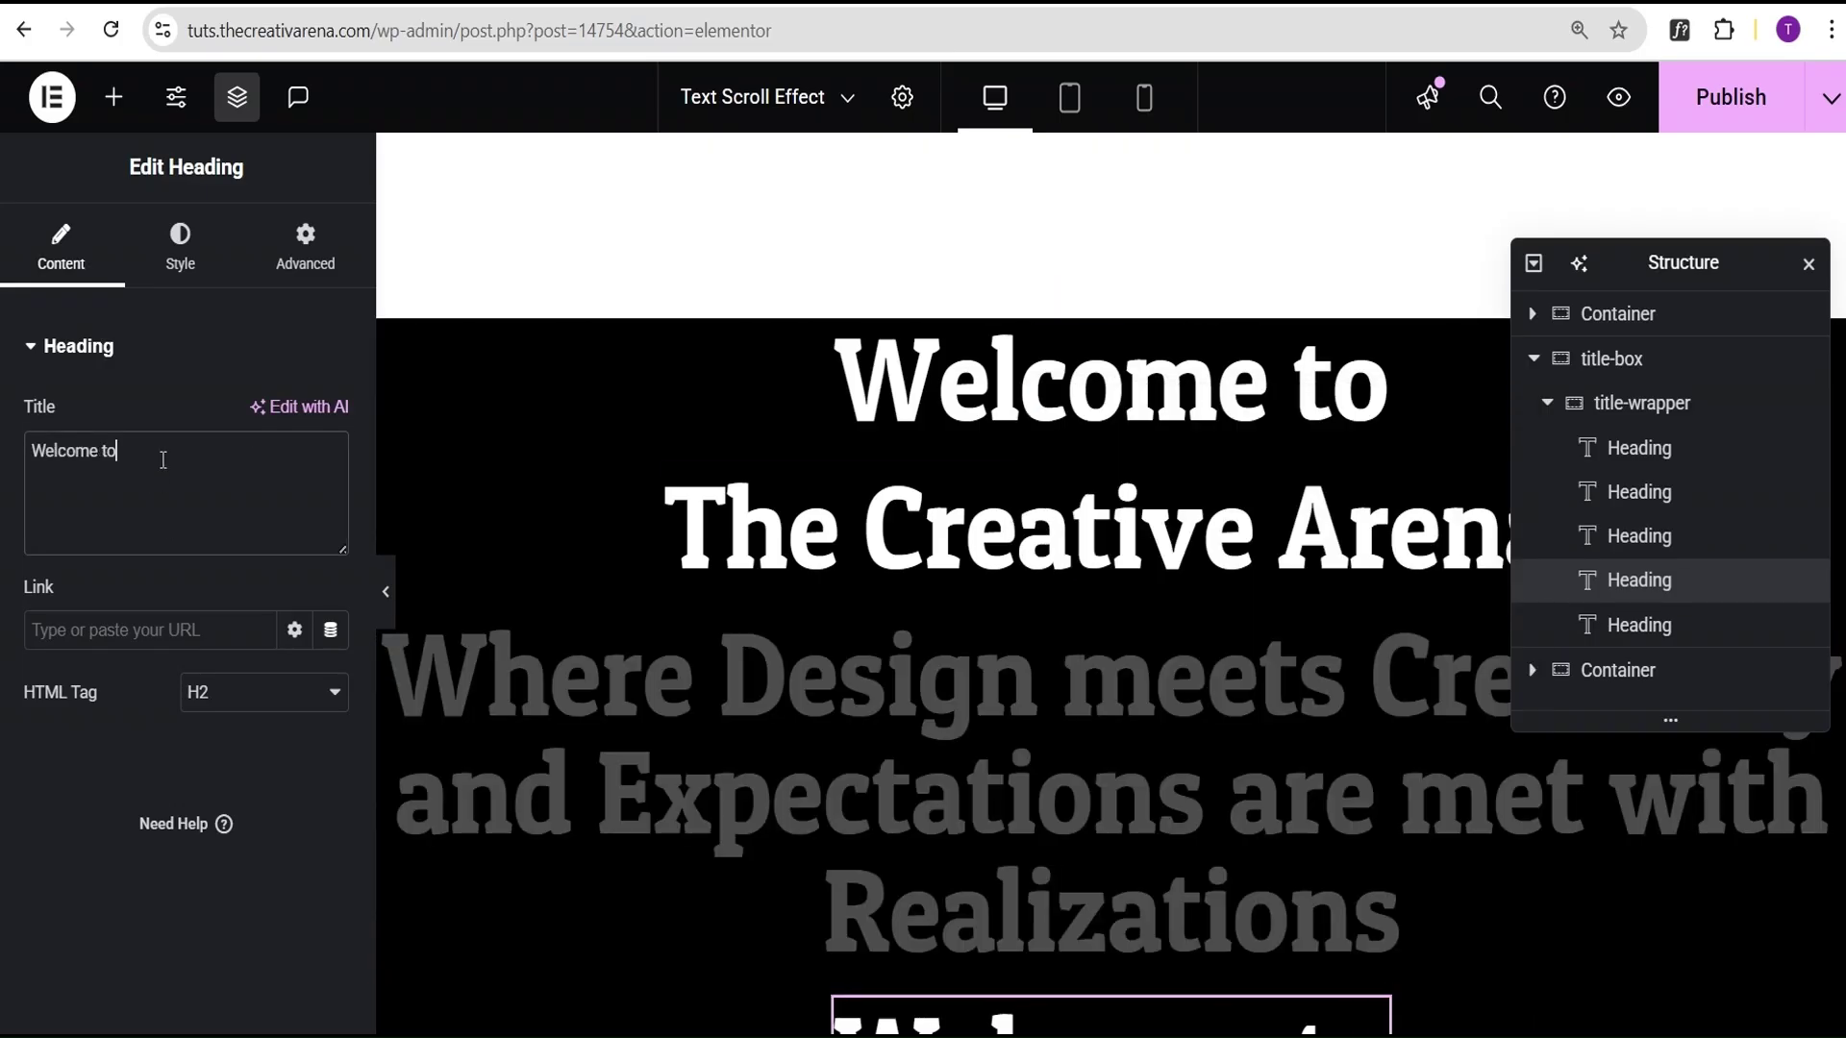
{"action": "key", "text": "ctrl+a"}
{"action": "key", "text": "ctrl+v"}
Step: Replace the fifth heading's title with "Check out our works below", copied from the Notepad text
{"action": "scroll", "coordinate": [904, 499], "scroll_direction": "down", "scroll_amount": 2}
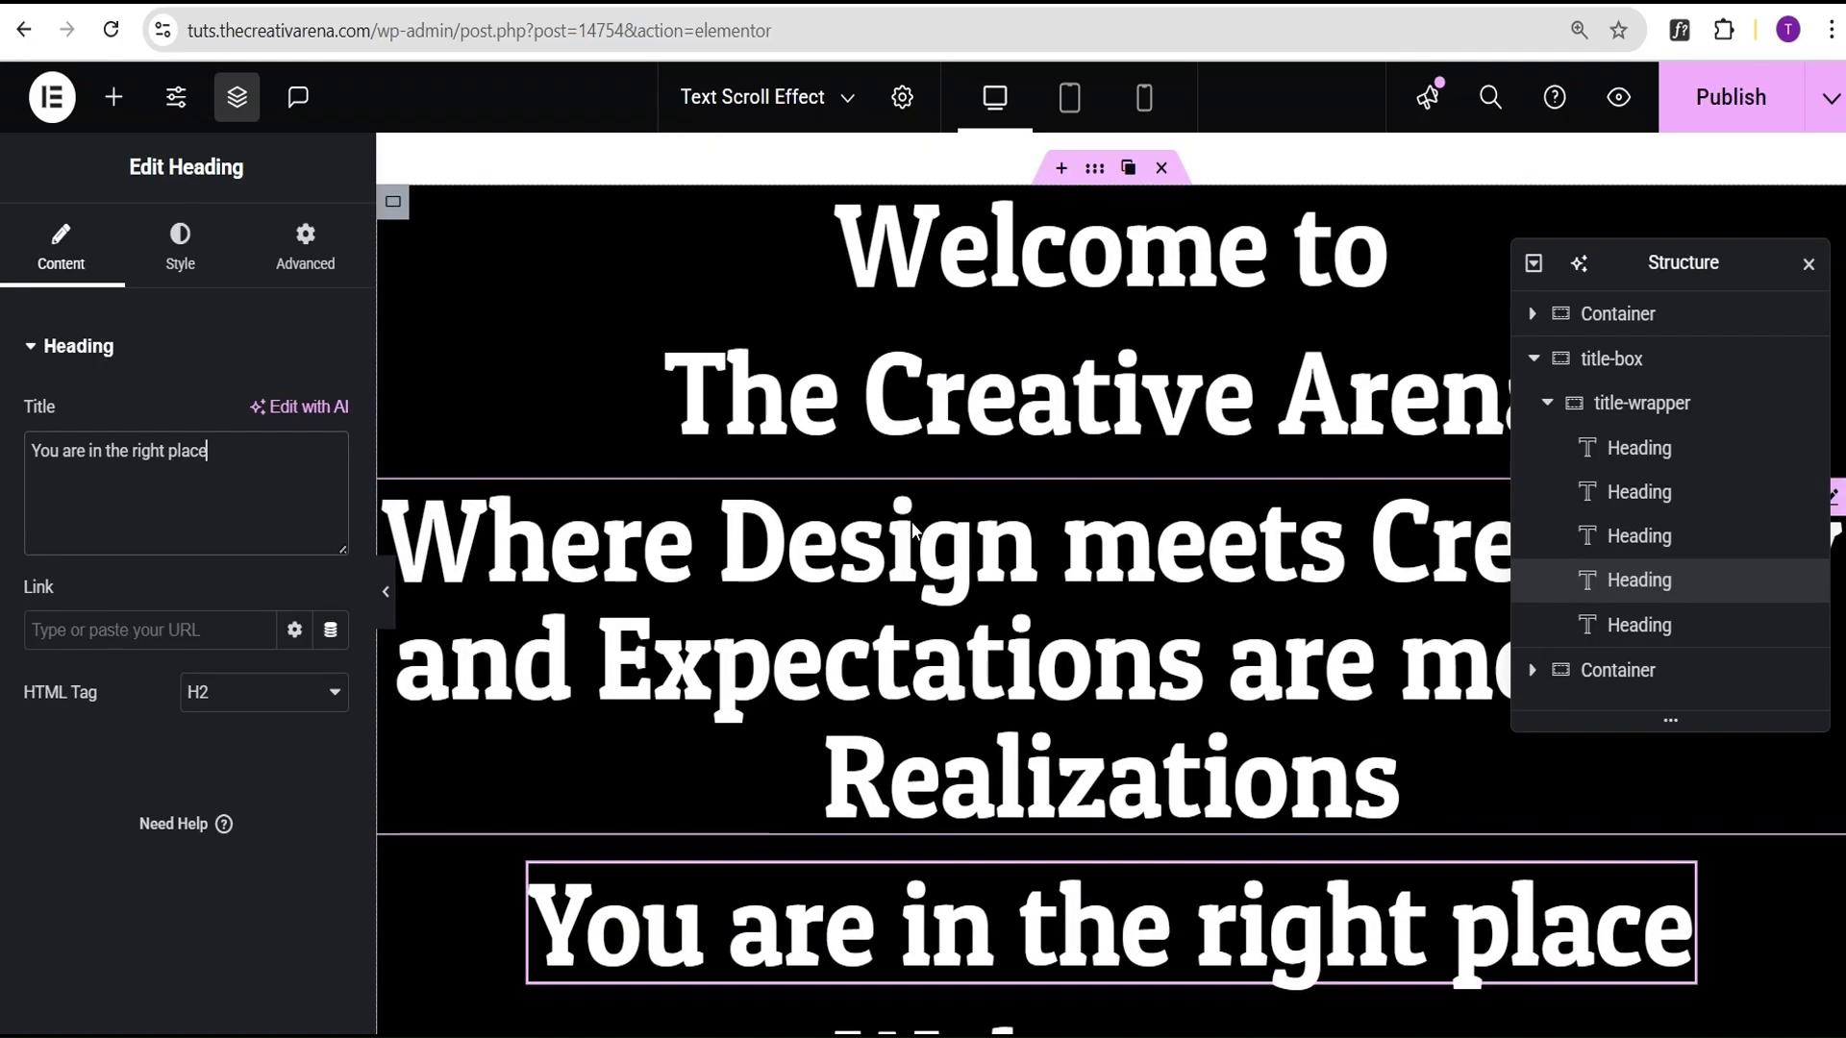
{"action": "scroll", "coordinate": [913, 531], "scroll_direction": "down", "scroll_amount": 3}
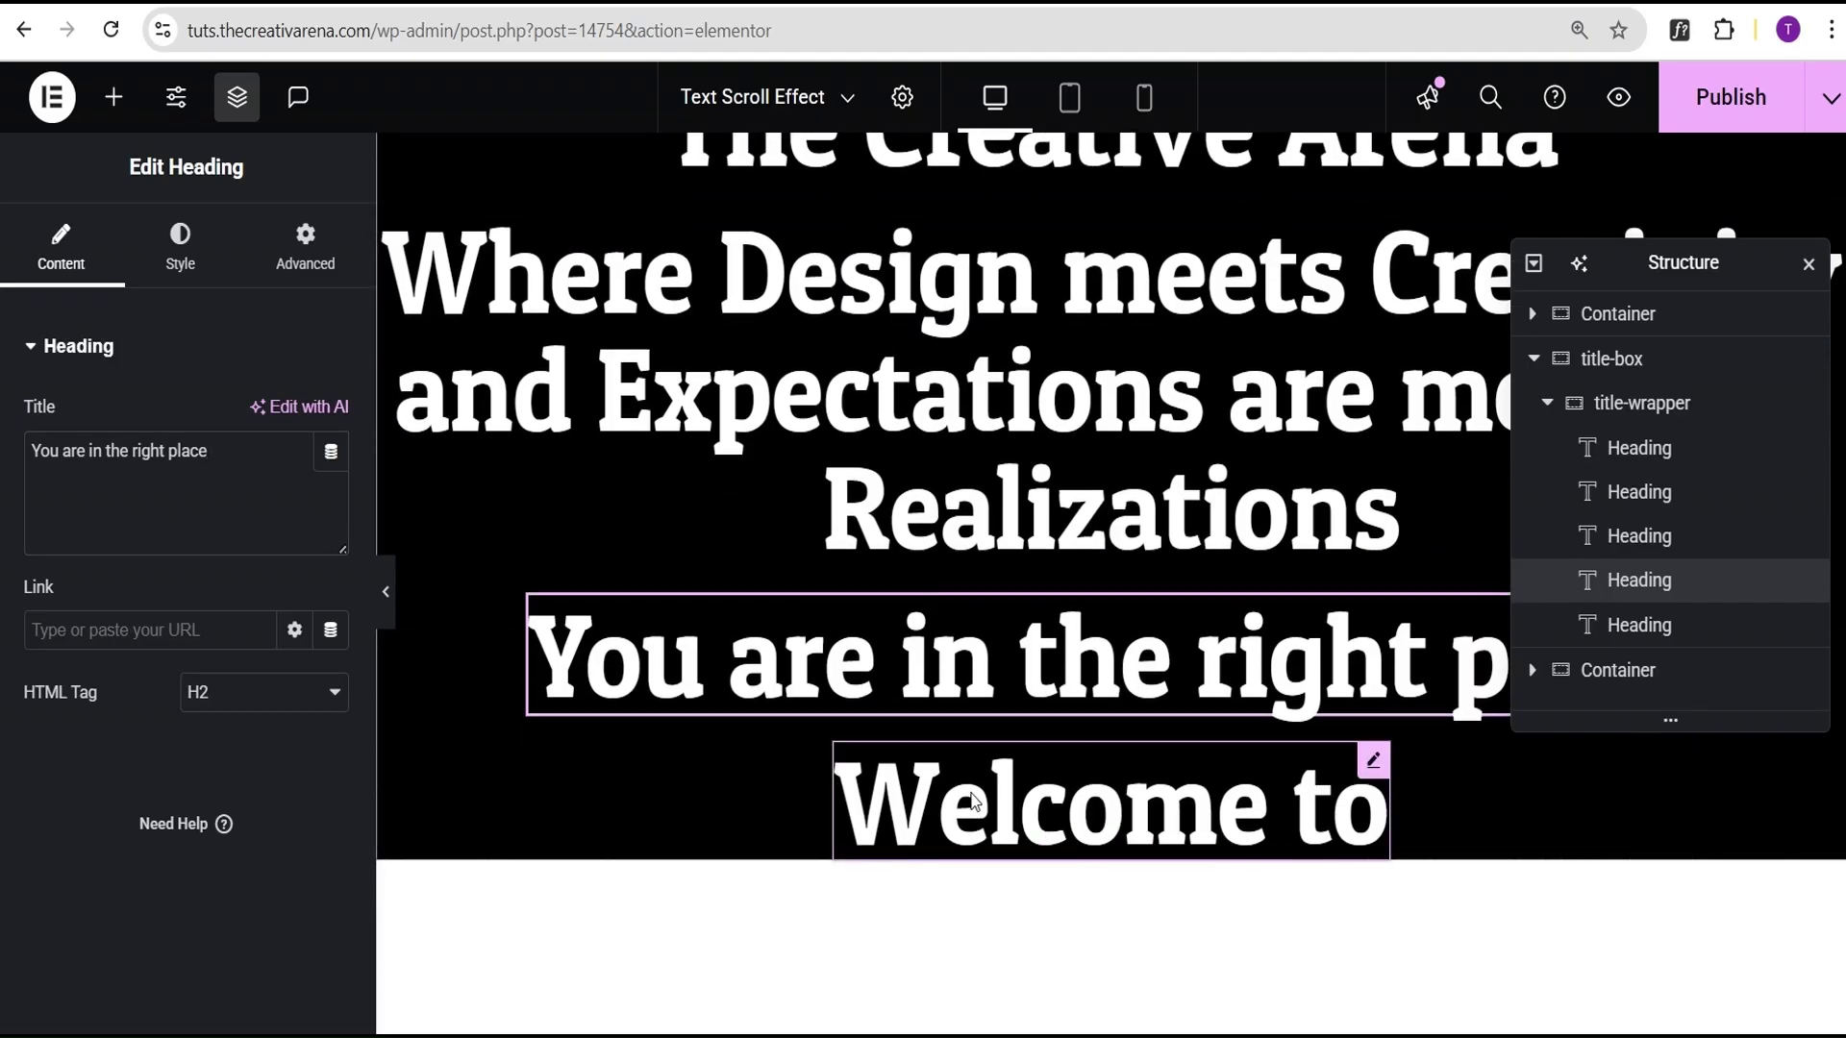
{"action": "left_click", "coordinate": [974, 800]}
{"action": "key", "text": "alt+Tab"}
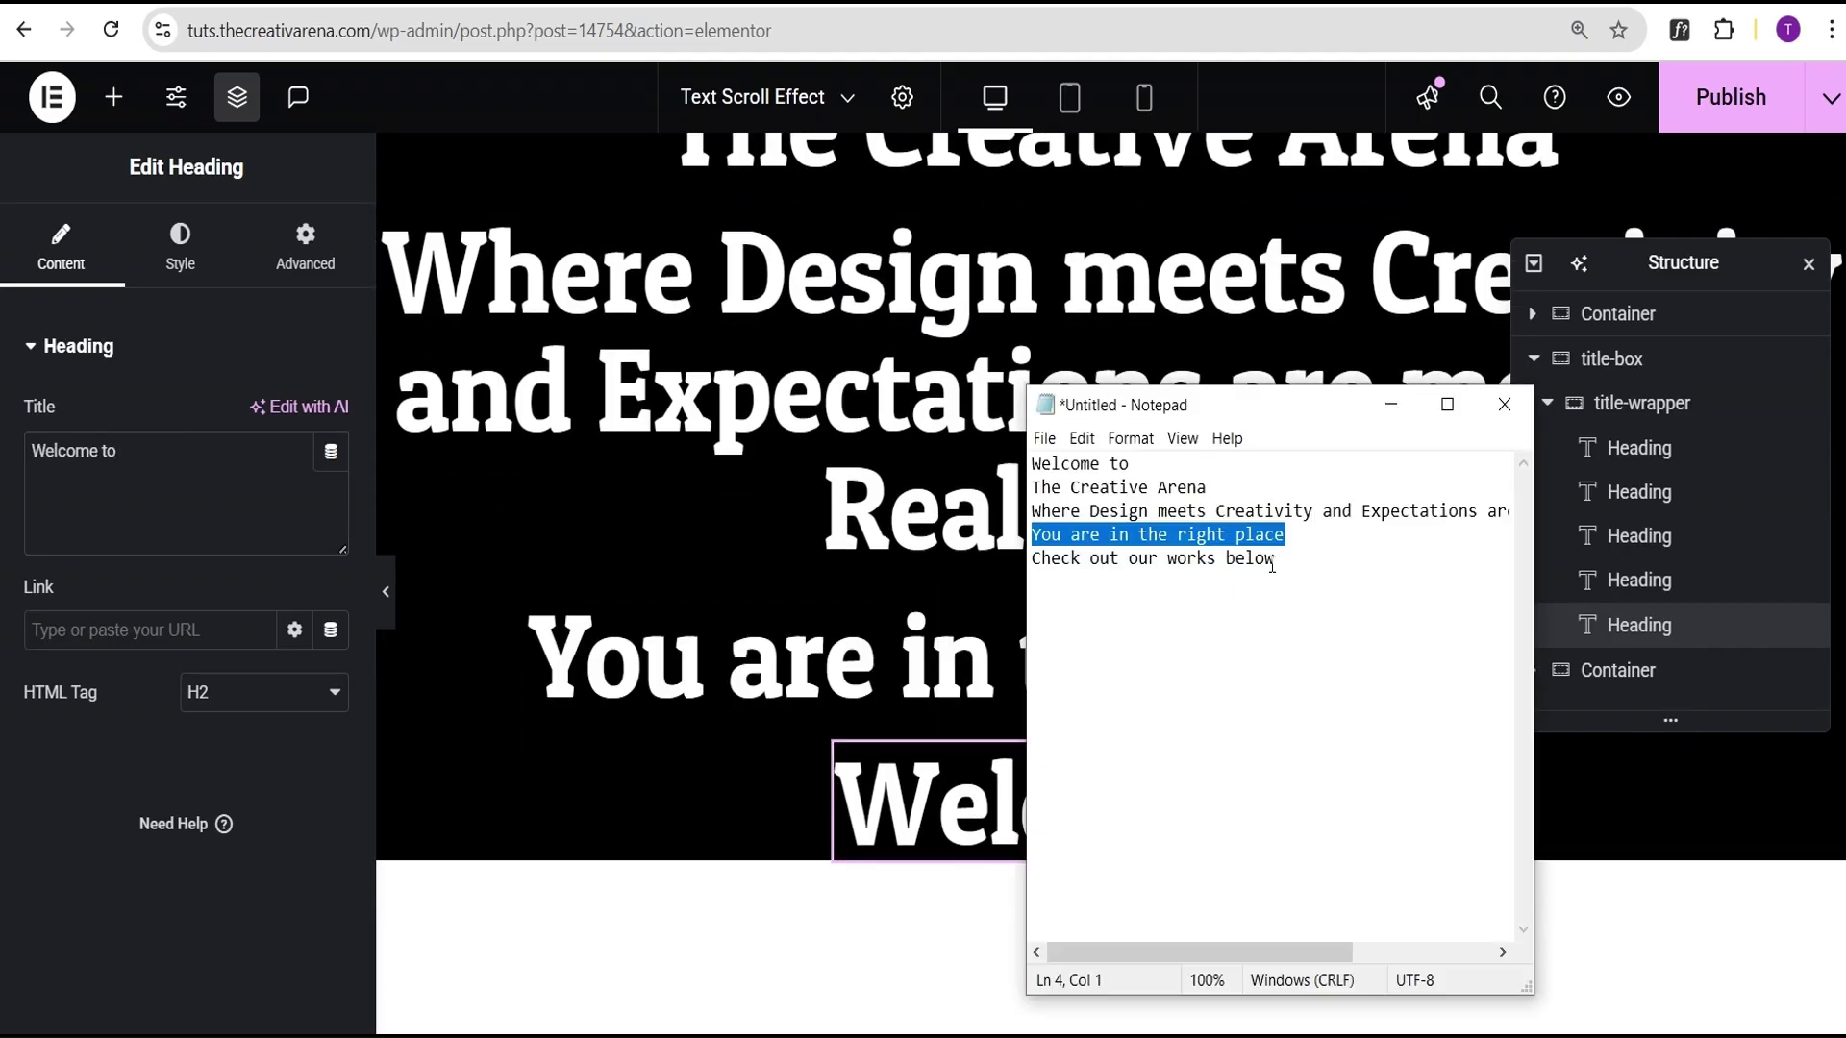
{"action": "left_click_drag", "start_coordinate": [1274, 559], "coordinate": [1025, 561]}
{"action": "key", "text": "ctrl+c"}
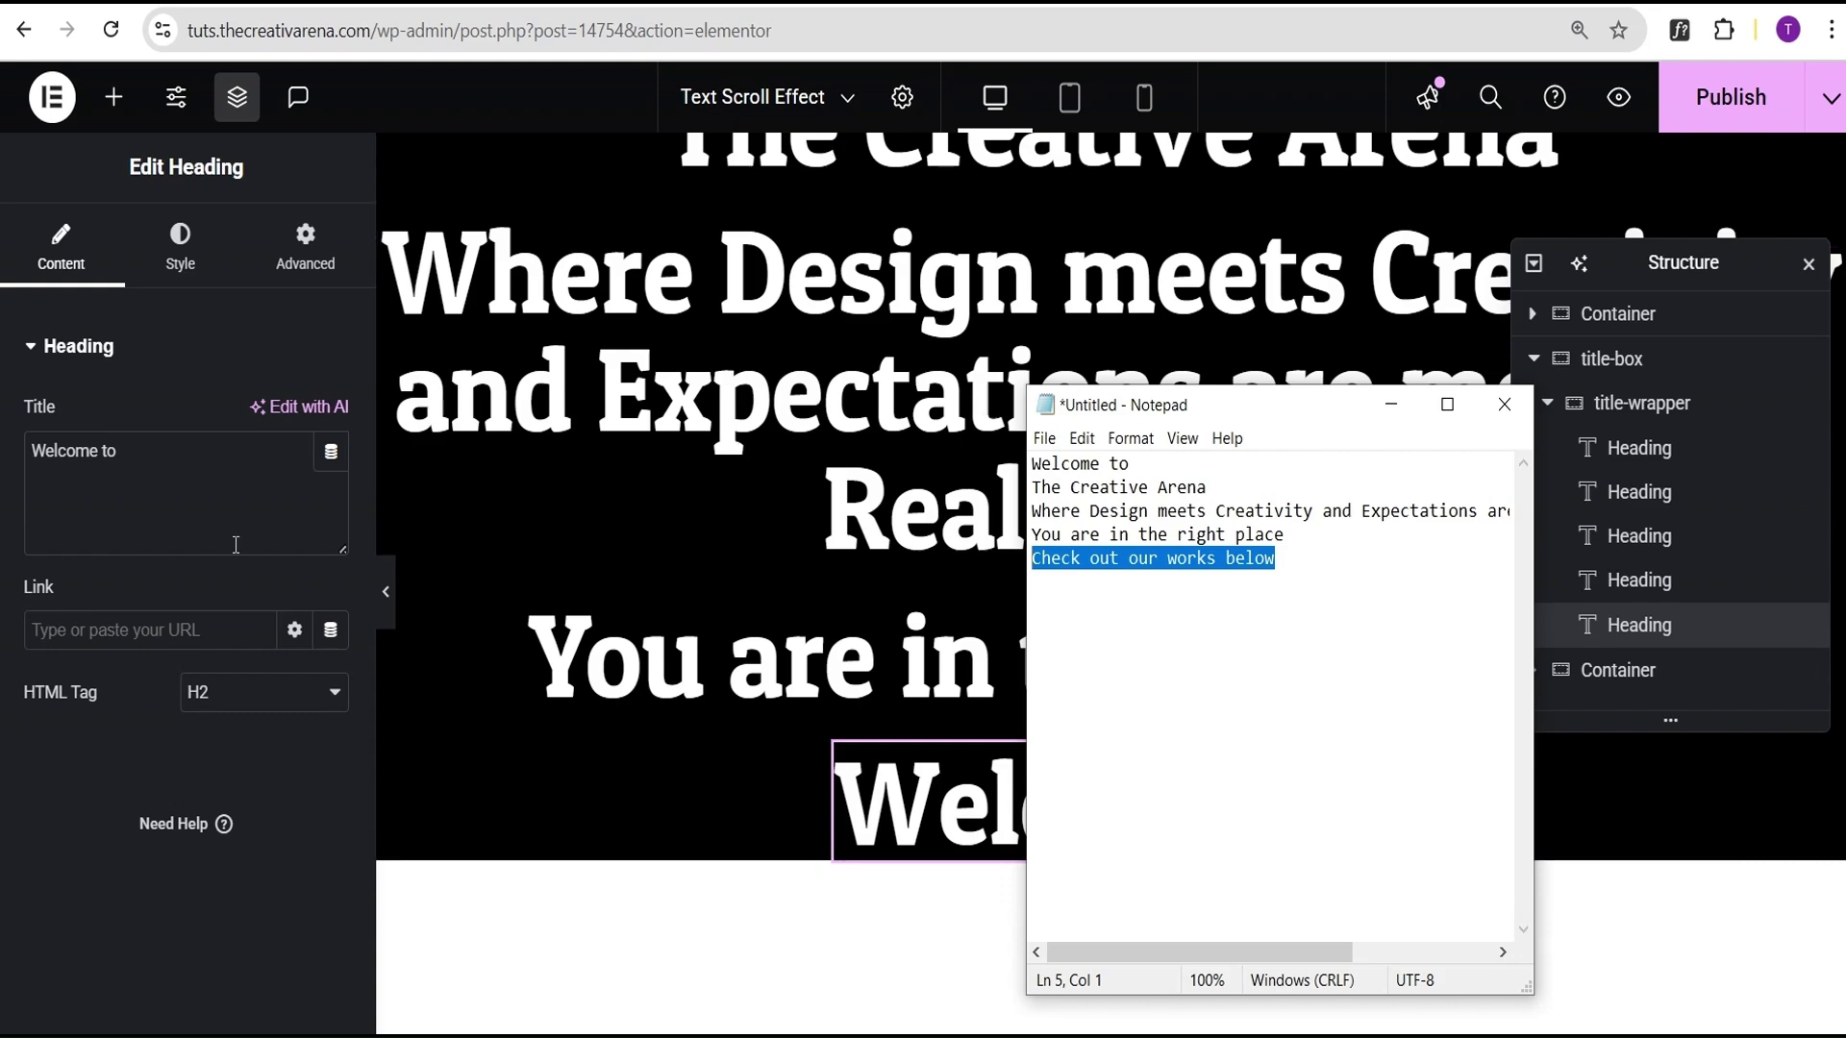
{"action": "left_click", "coordinate": [149, 466]}
{"action": "key", "text": "ctrl+a"}
{"action": "key", "text": "ctrl+v"}
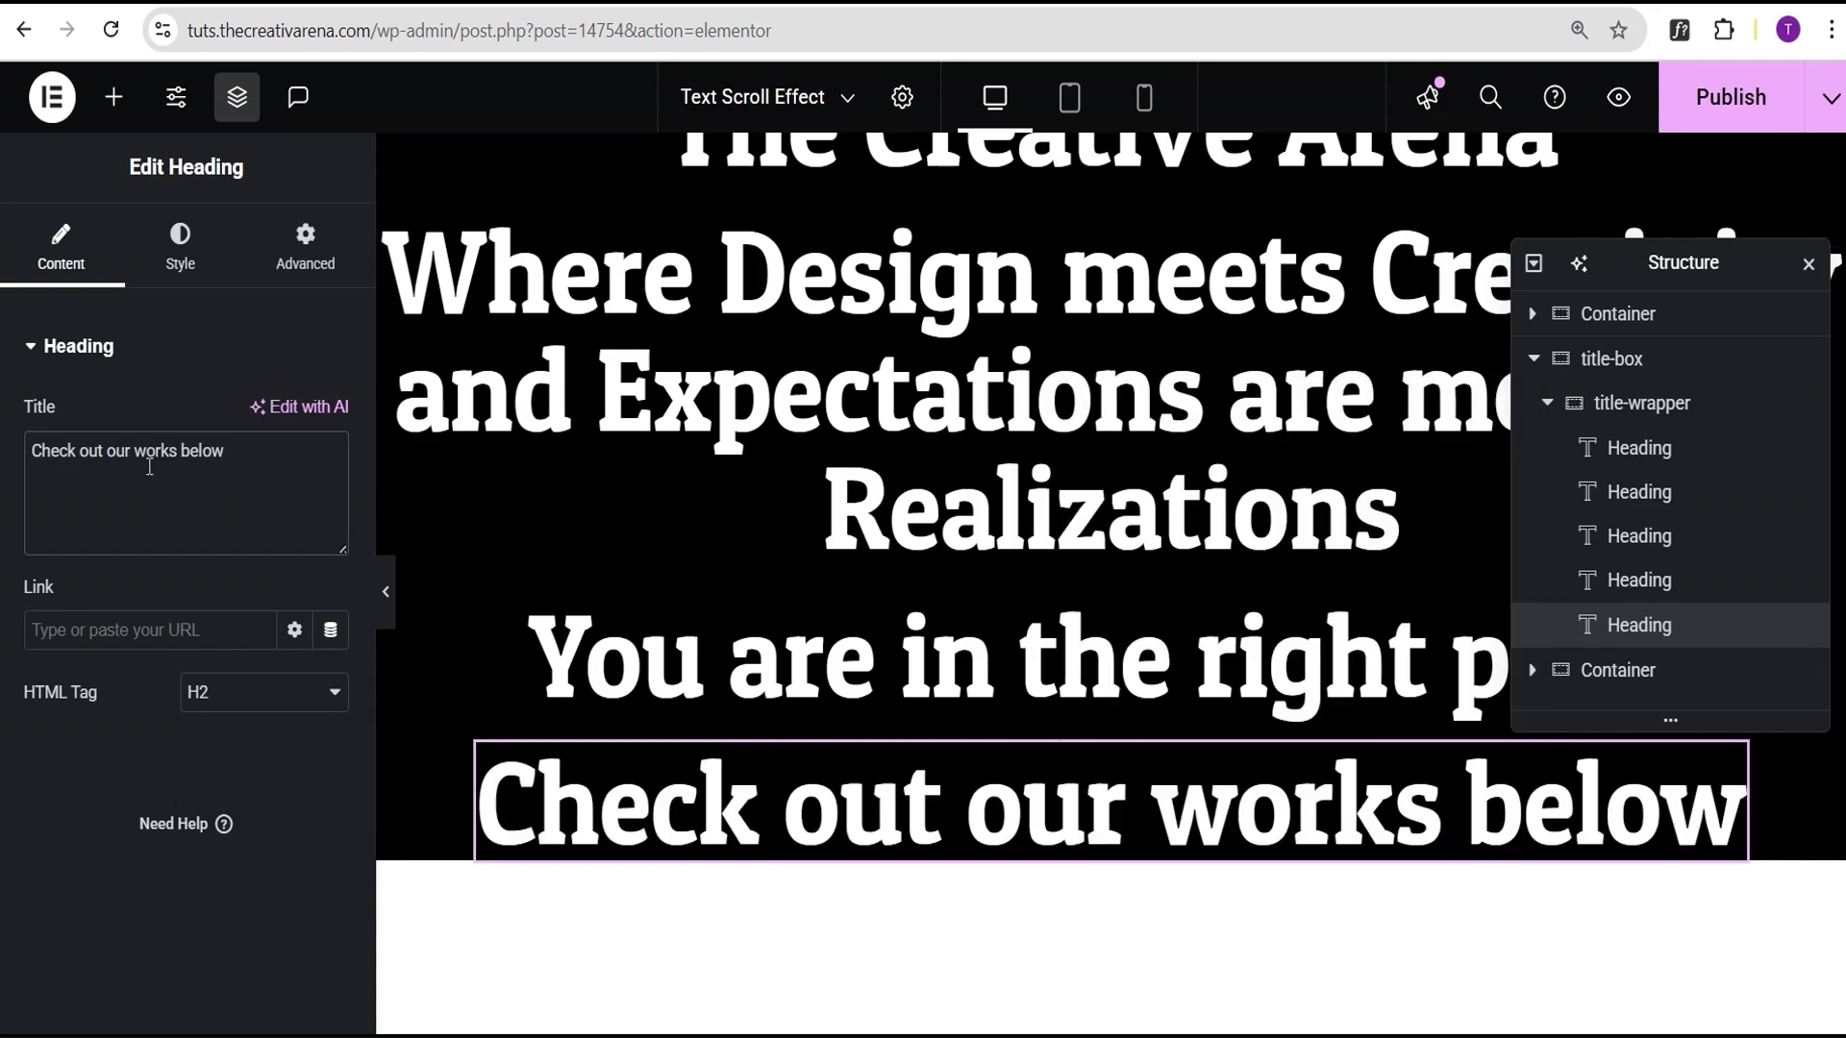
Step: Review the layout of all five heading lines on the black background, with and without the editing panel
{"action": "scroll", "coordinate": [933, 458], "scroll_direction": "up", "scroll_amount": 5}
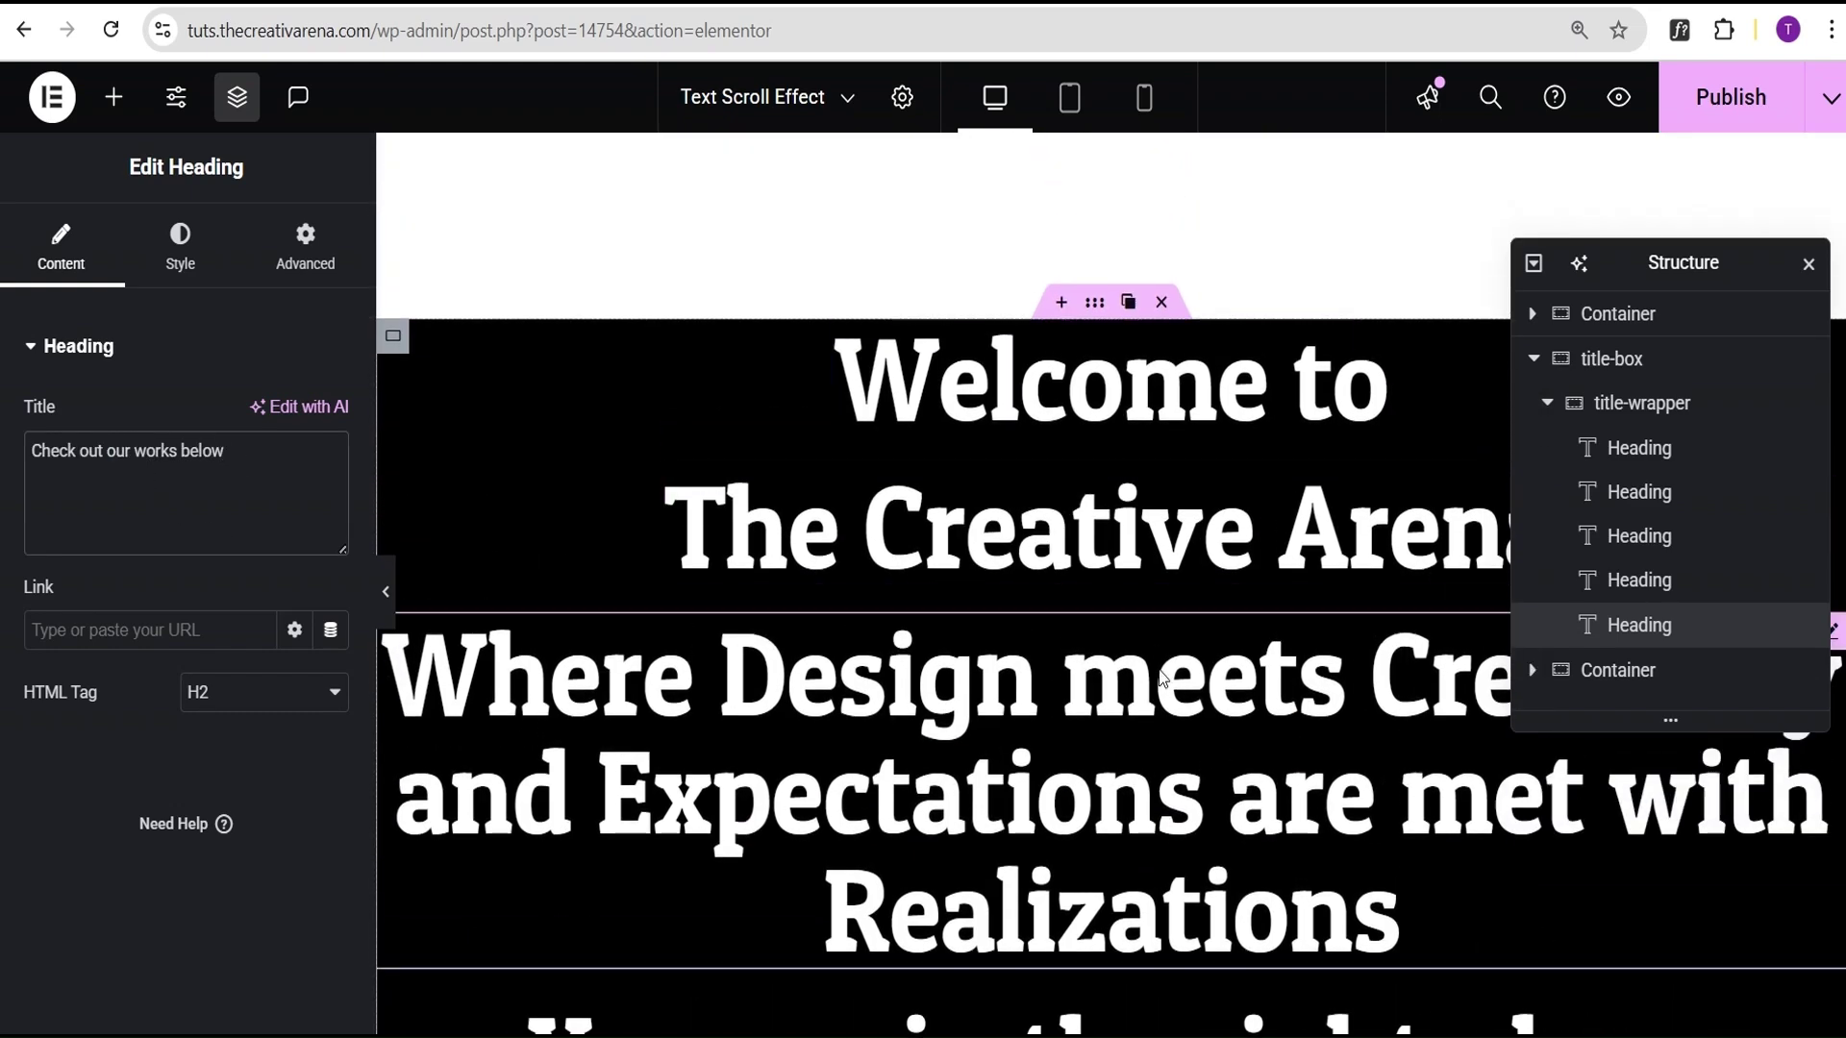
{"action": "scroll", "coordinate": [1161, 679], "scroll_direction": "down", "scroll_amount": 5}
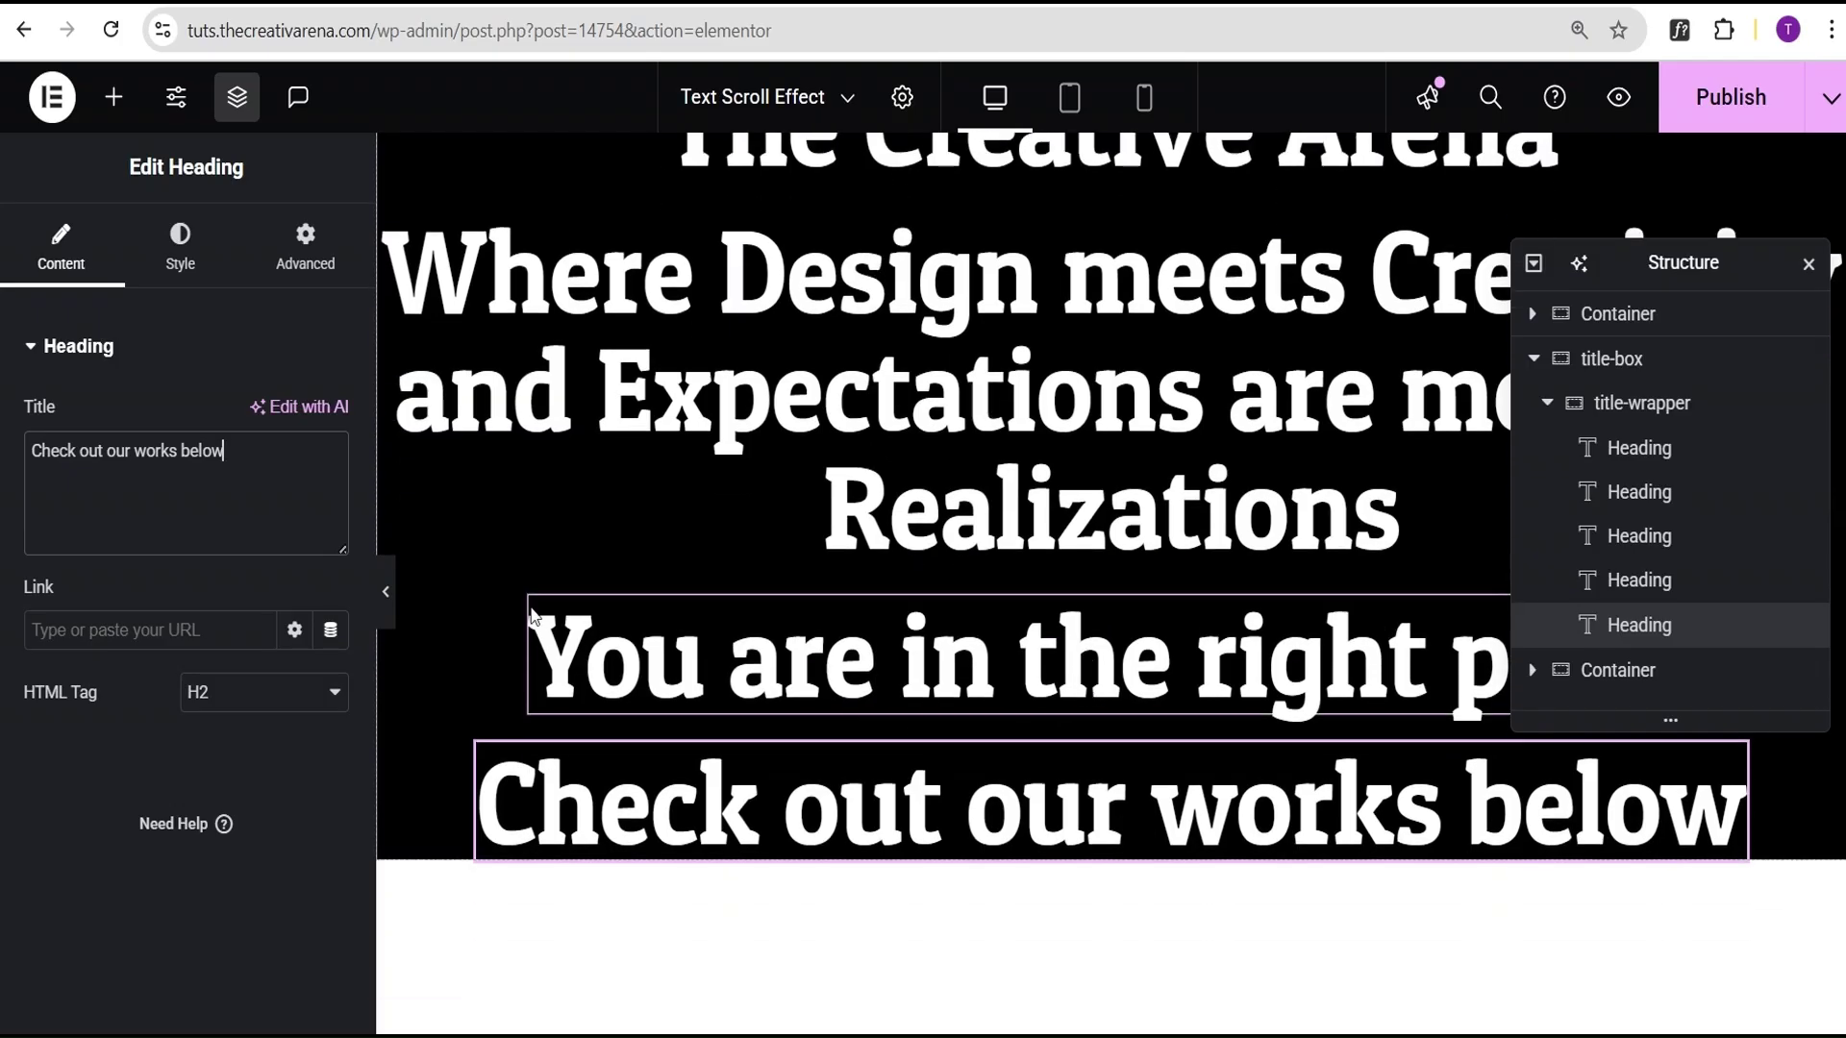
{"action": "left_click", "coordinate": [386, 592]}
{"action": "scroll", "coordinate": [899, 544], "scroll_direction": "down", "scroll_amount": 3}
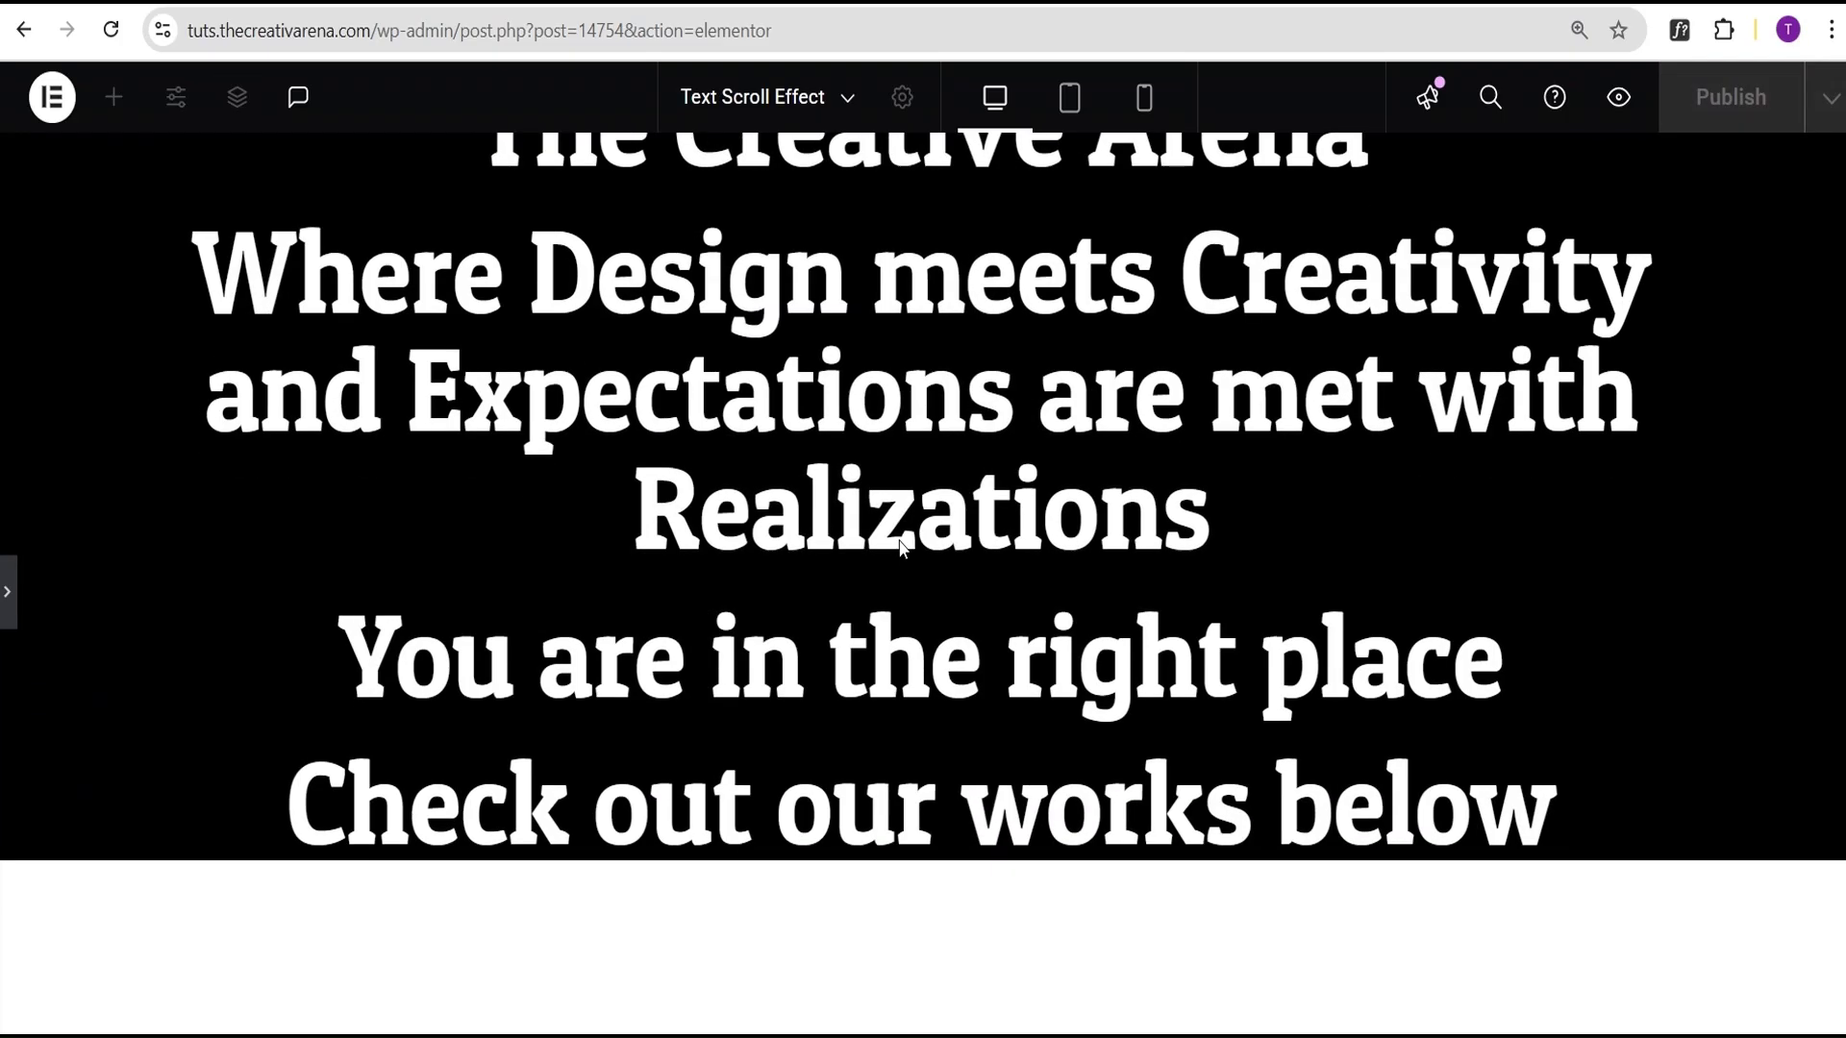
{"action": "scroll", "coordinate": [270, 673], "scroll_direction": "up", "scroll_amount": 8}
{"action": "left_click", "coordinate": [10, 596]}
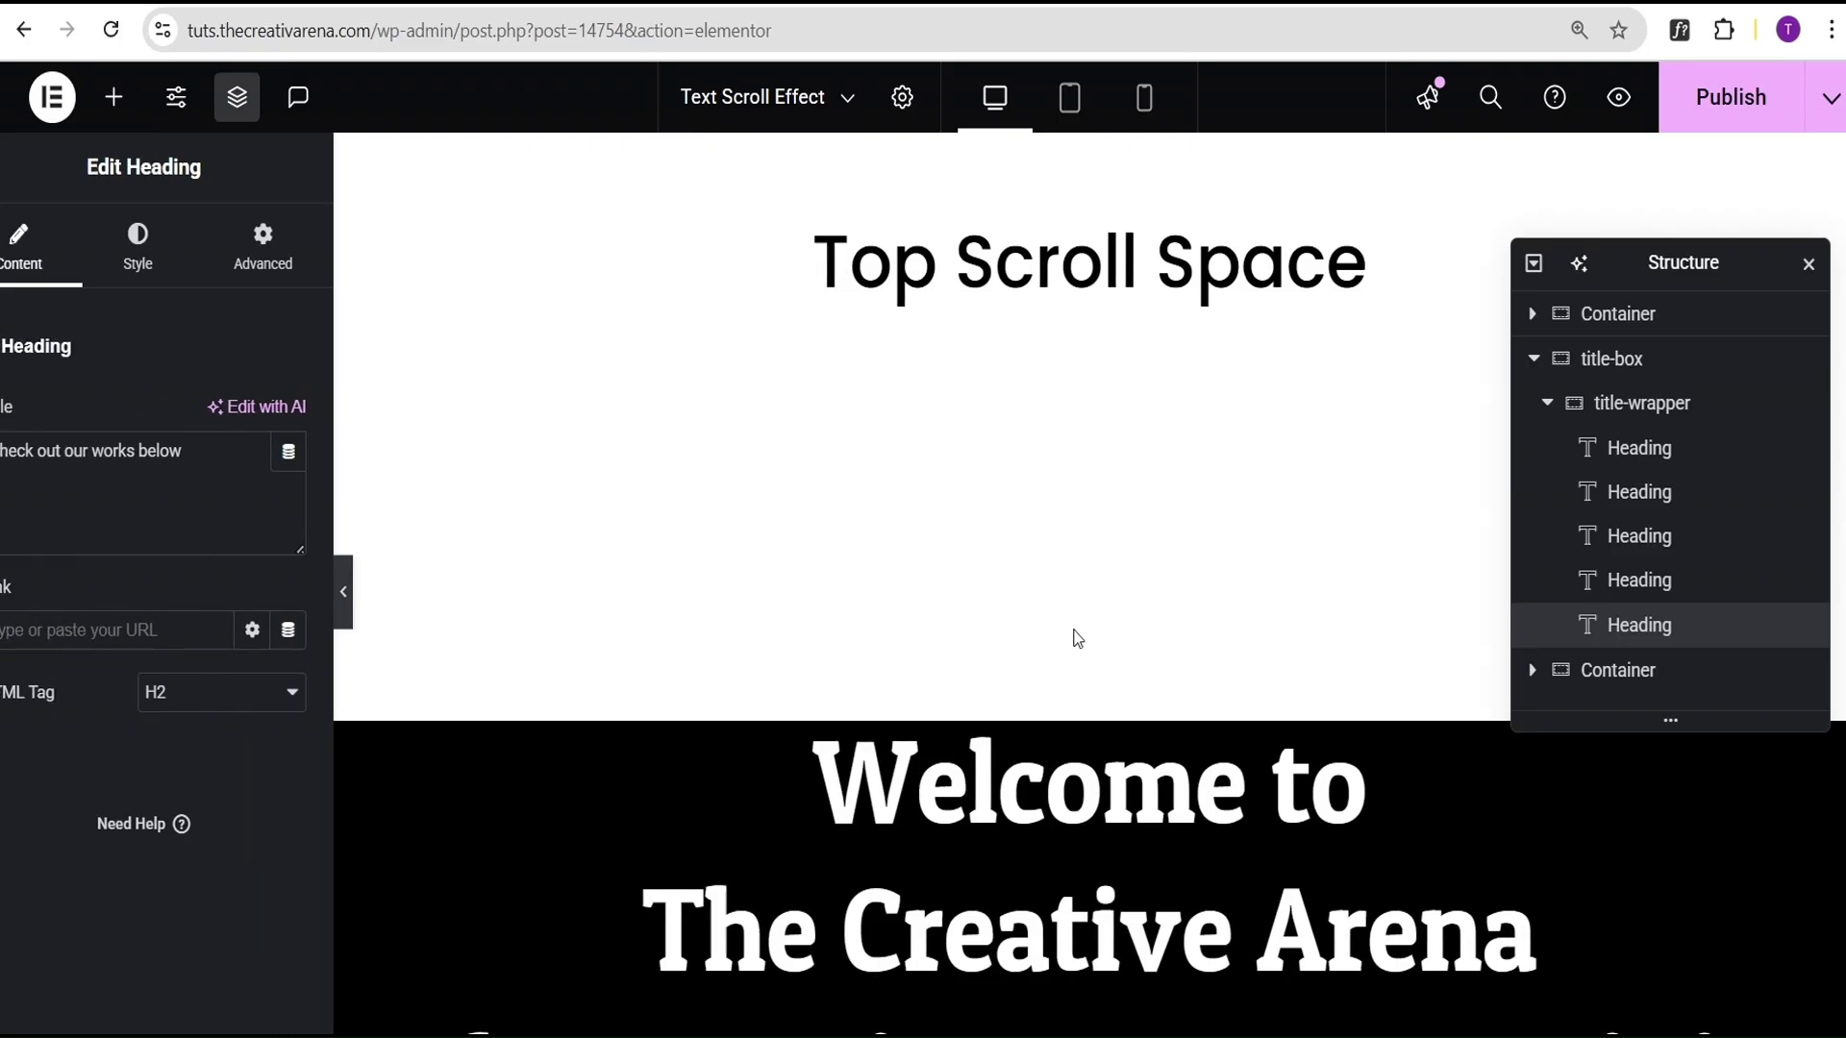
{"action": "scroll", "coordinate": [1152, 758], "scroll_direction": "down", "scroll_amount": 4}
{"action": "scroll", "coordinate": [1099, 781], "scroll_direction": "down", "scroll_amount": 4}
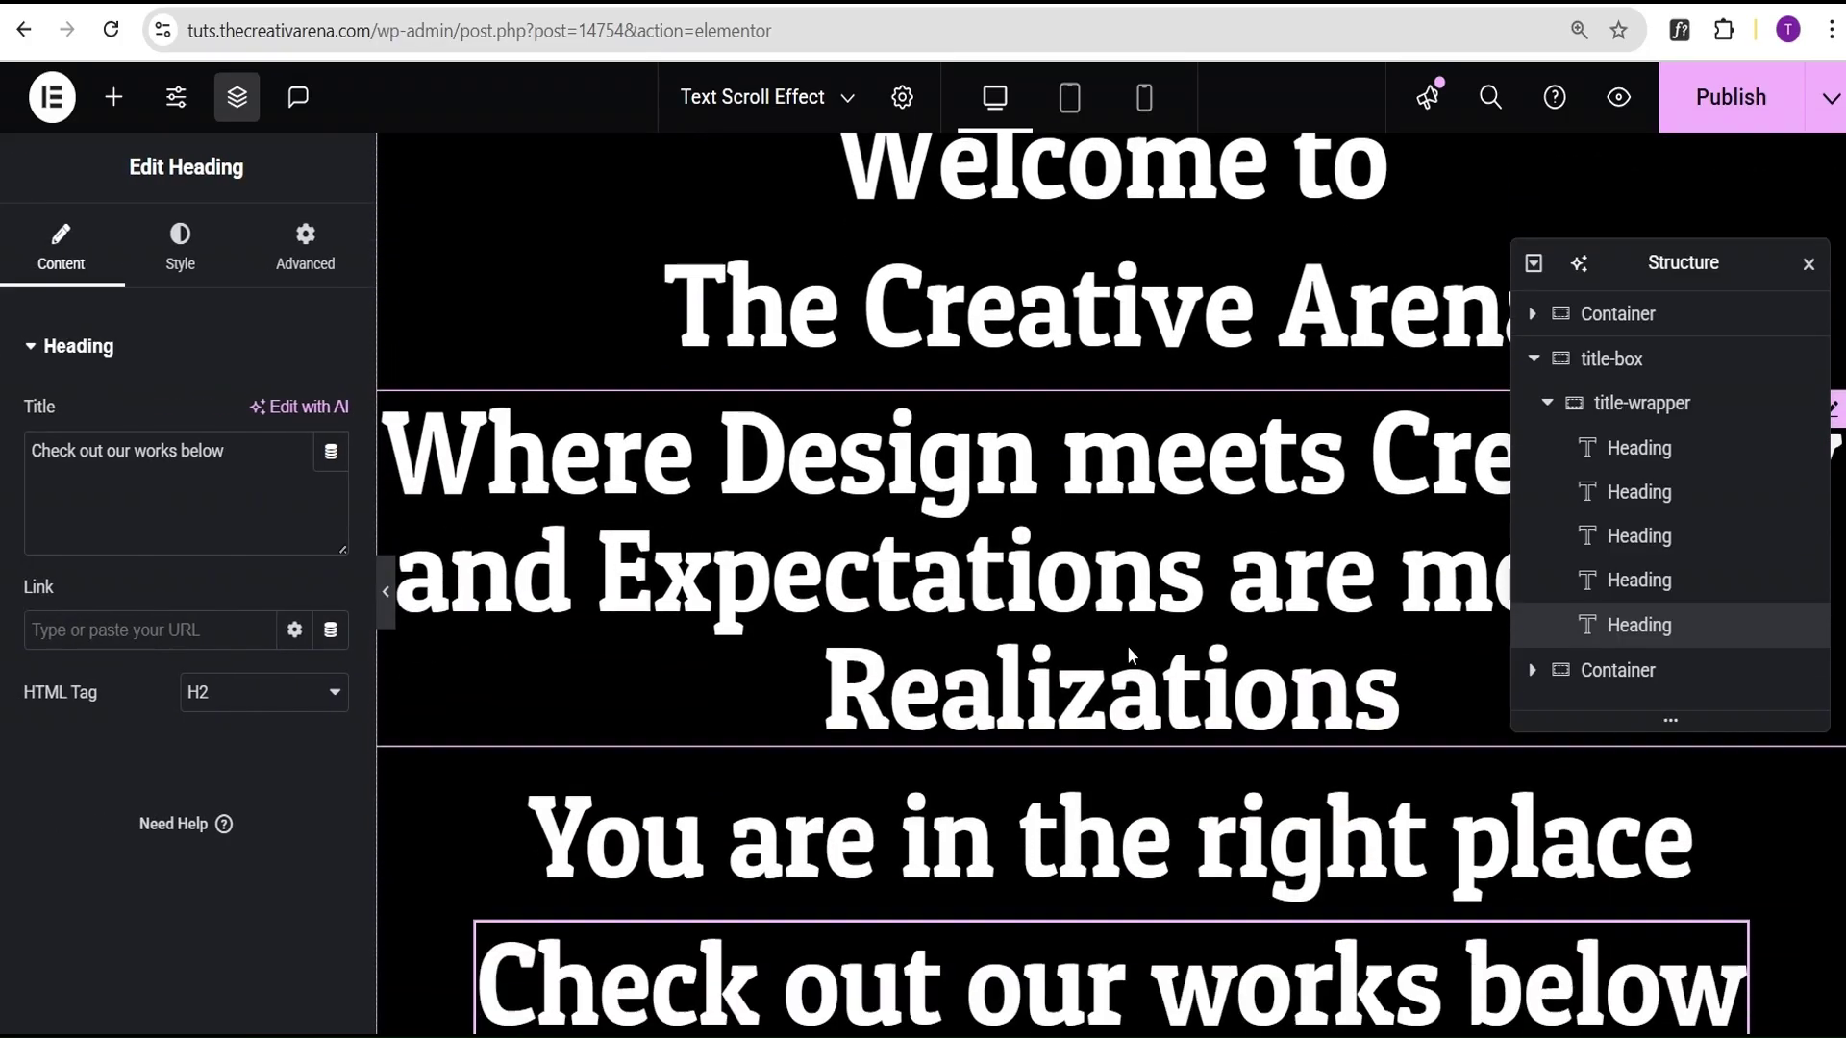
{"action": "scroll", "coordinate": [1123, 752], "scroll_direction": "up", "scroll_amount": 3}
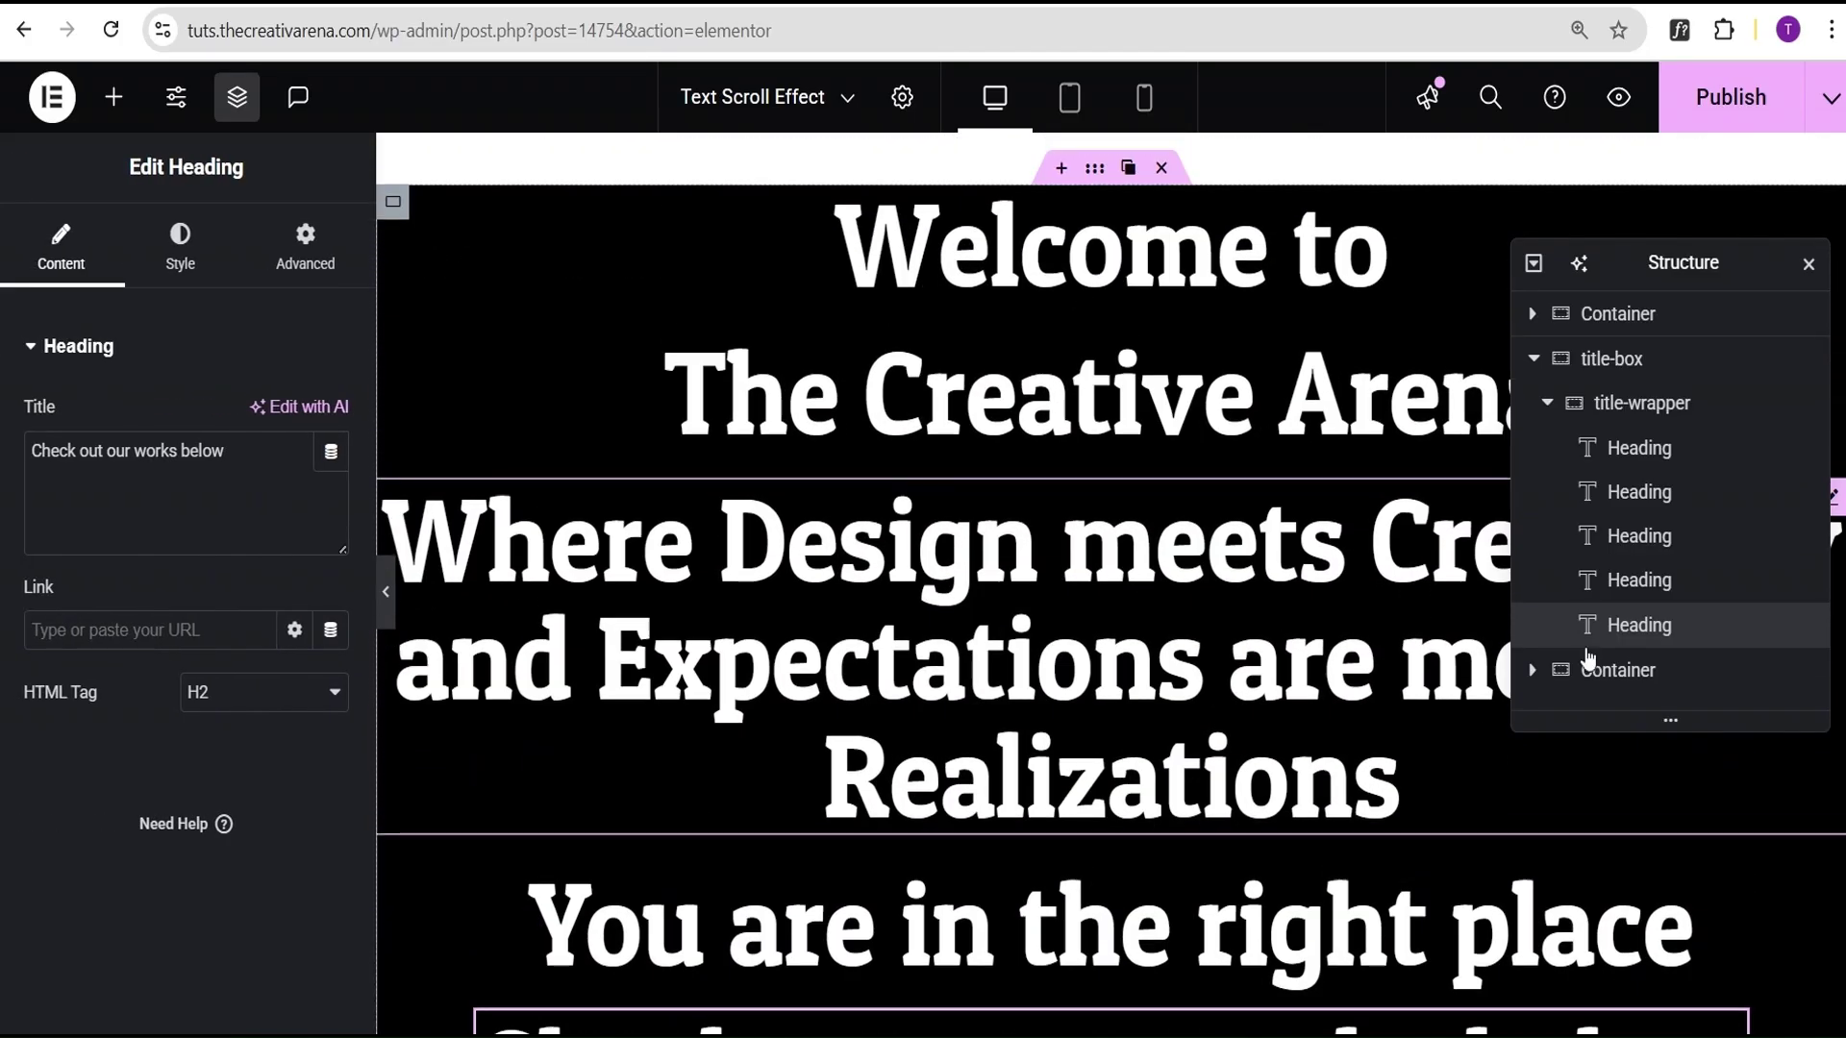
Step: Copy the class name title-words from scroll-trigger-tex-animation.html in the code editor and assign it as the "Welcome to" heading's CSS class
{"action": "left_click", "coordinate": [1649, 458]}
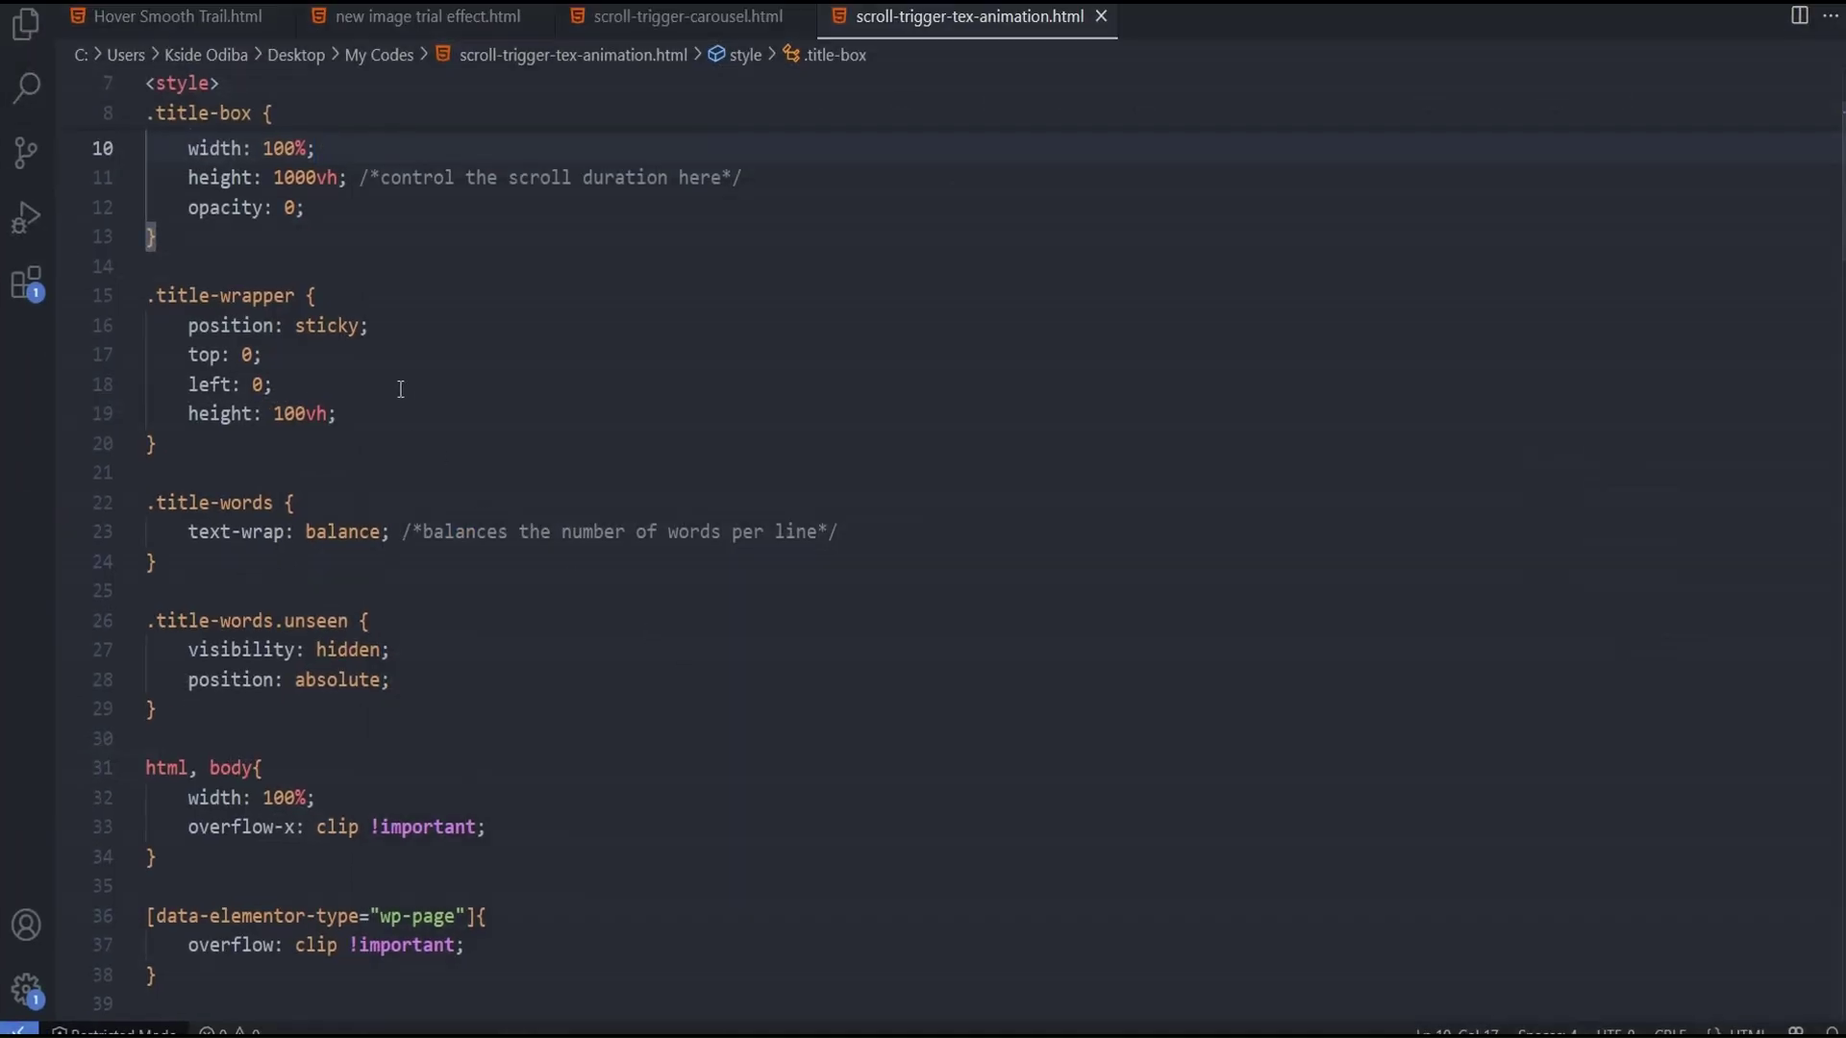
{"action": "scroll", "coordinate": [401, 389], "scroll_direction": "up", "scroll_amount": 3}
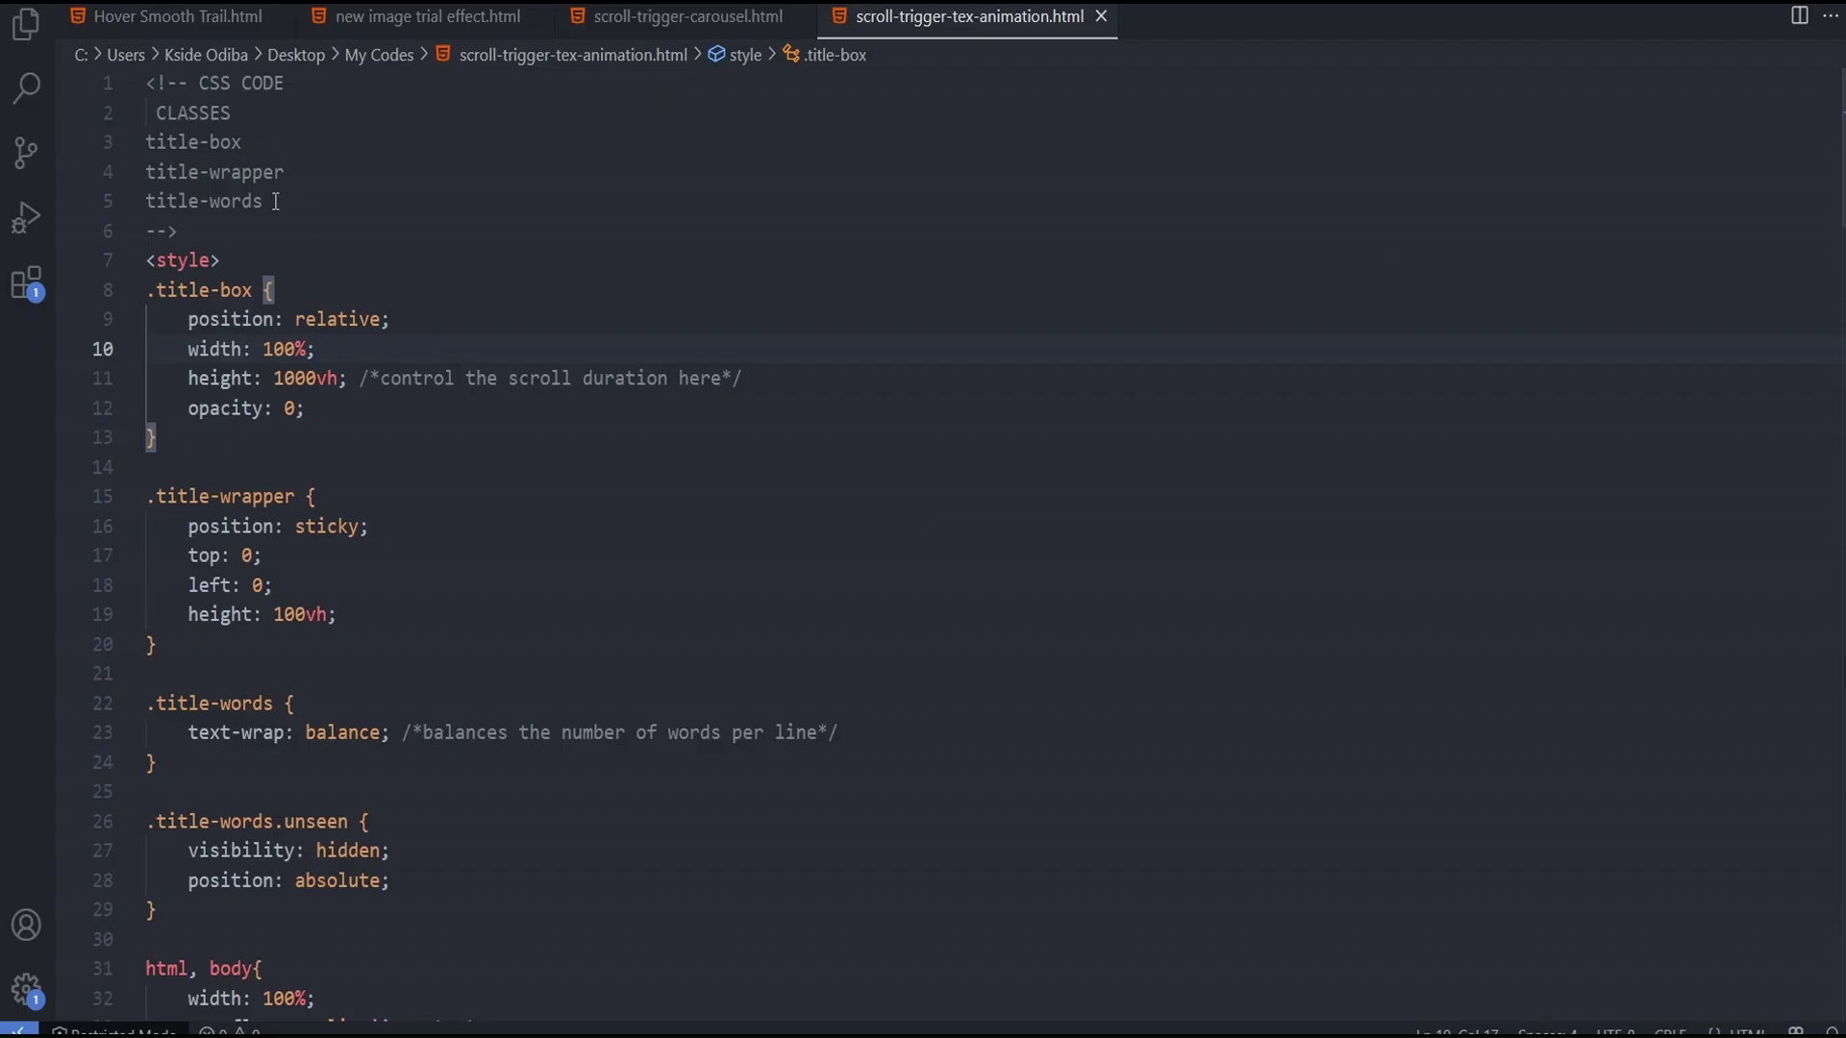
{"action": "left_click_drag", "start_coordinate": [264, 204], "coordinate": [158, 203]}
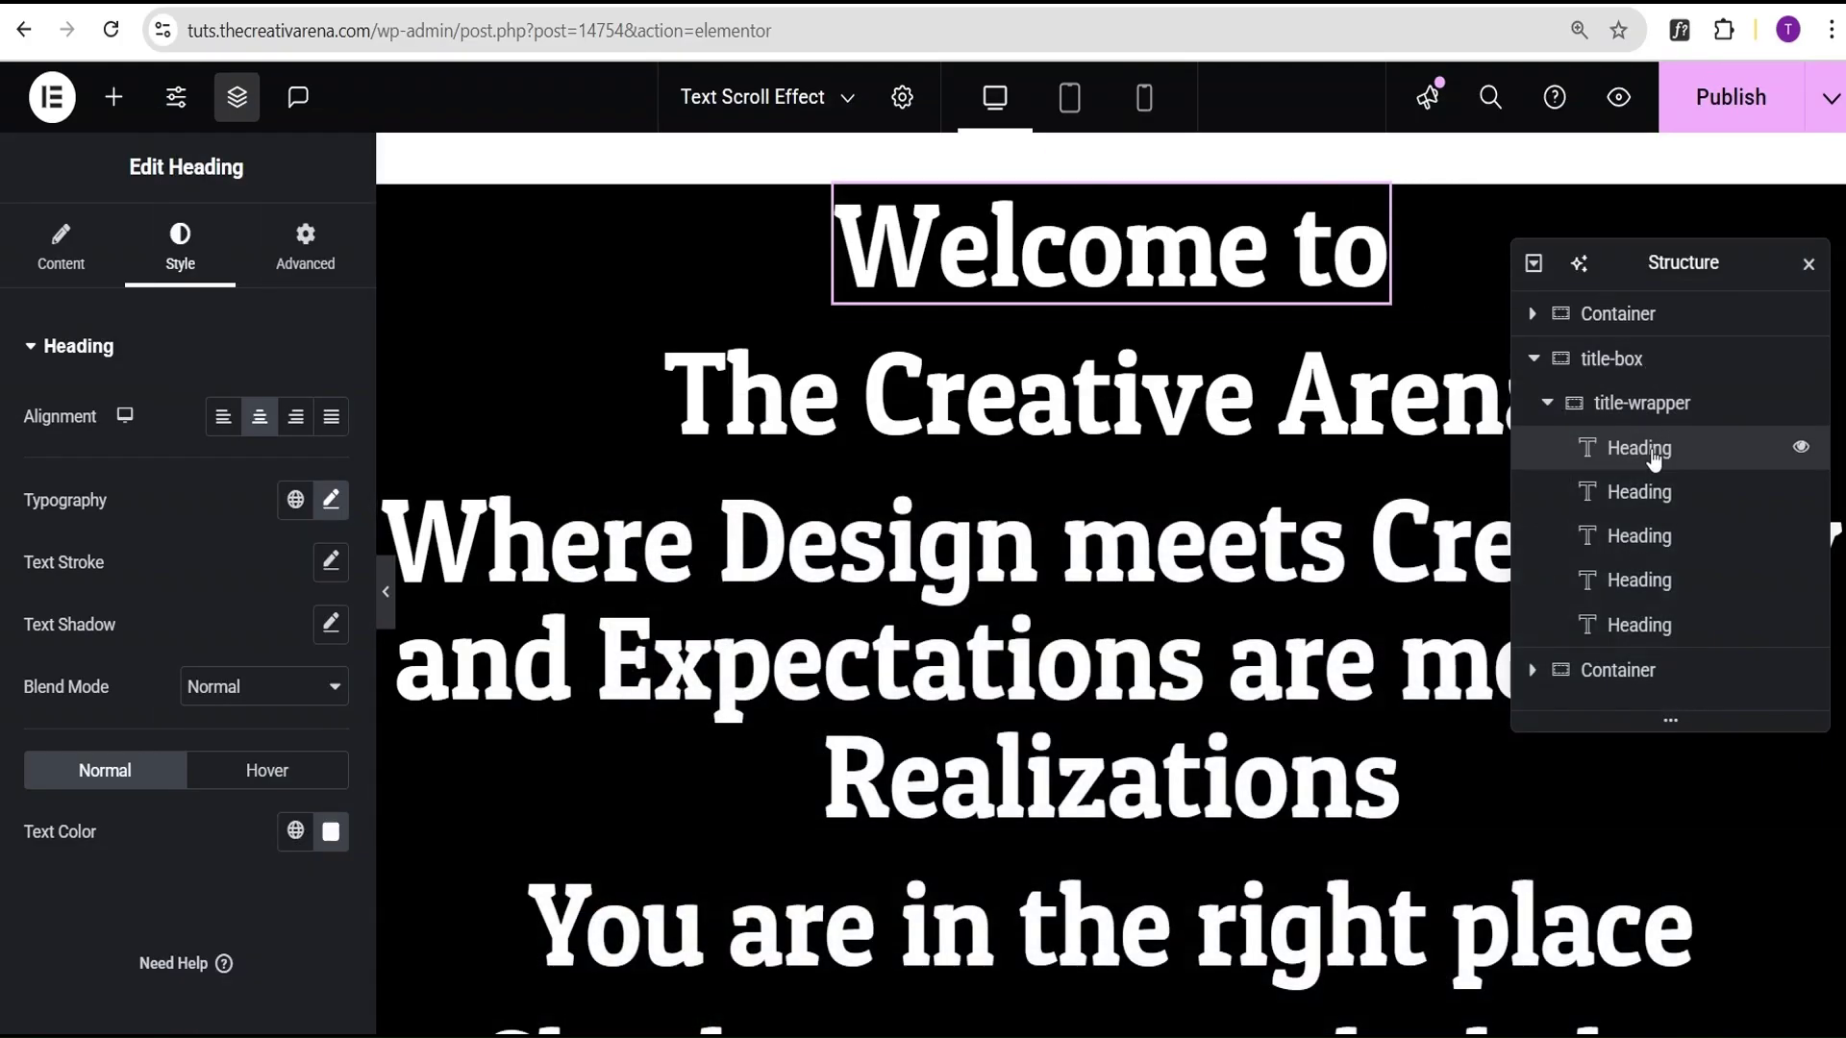
{"action": "left_click", "coordinate": [305, 245]}
{"action": "scroll", "coordinate": [277, 781], "scroll_direction": "down", "scroll_amount": 3}
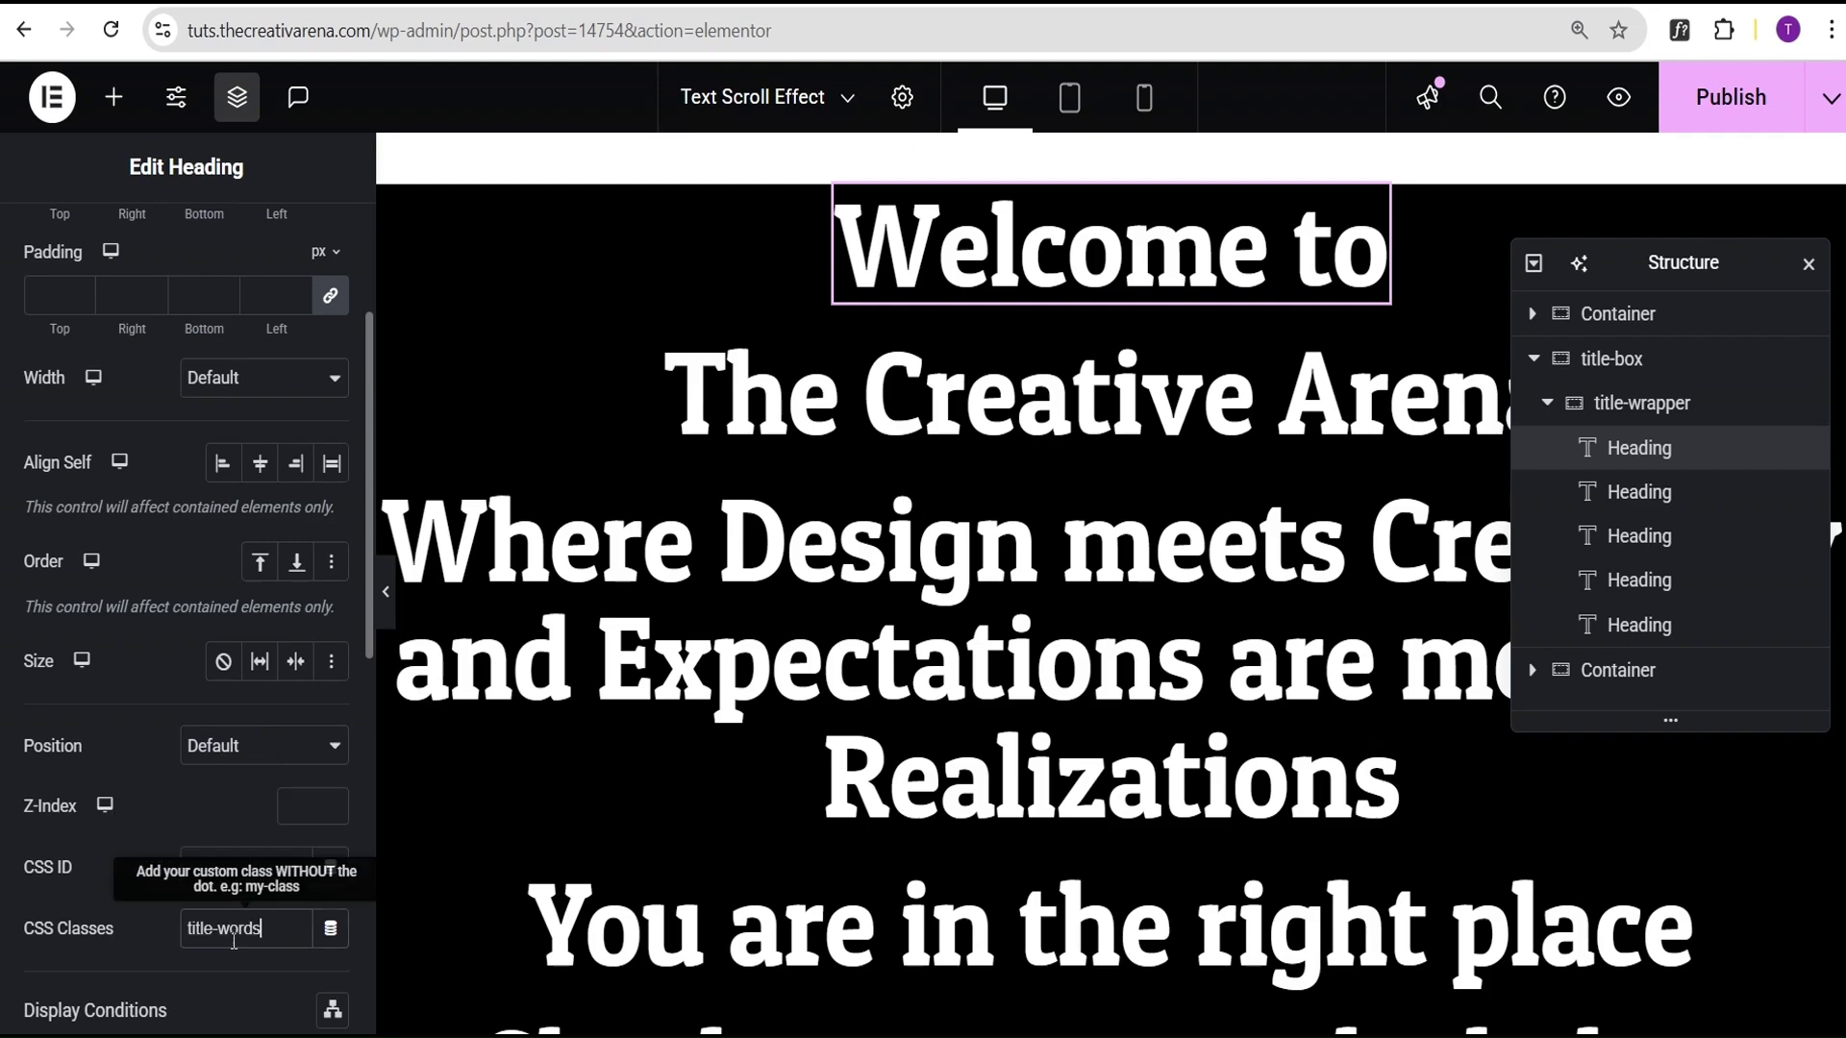
Step: Assign the CSS class title-words to the second heading, "The Creative Arena"
{"action": "left_click", "coordinate": [1639, 492]}
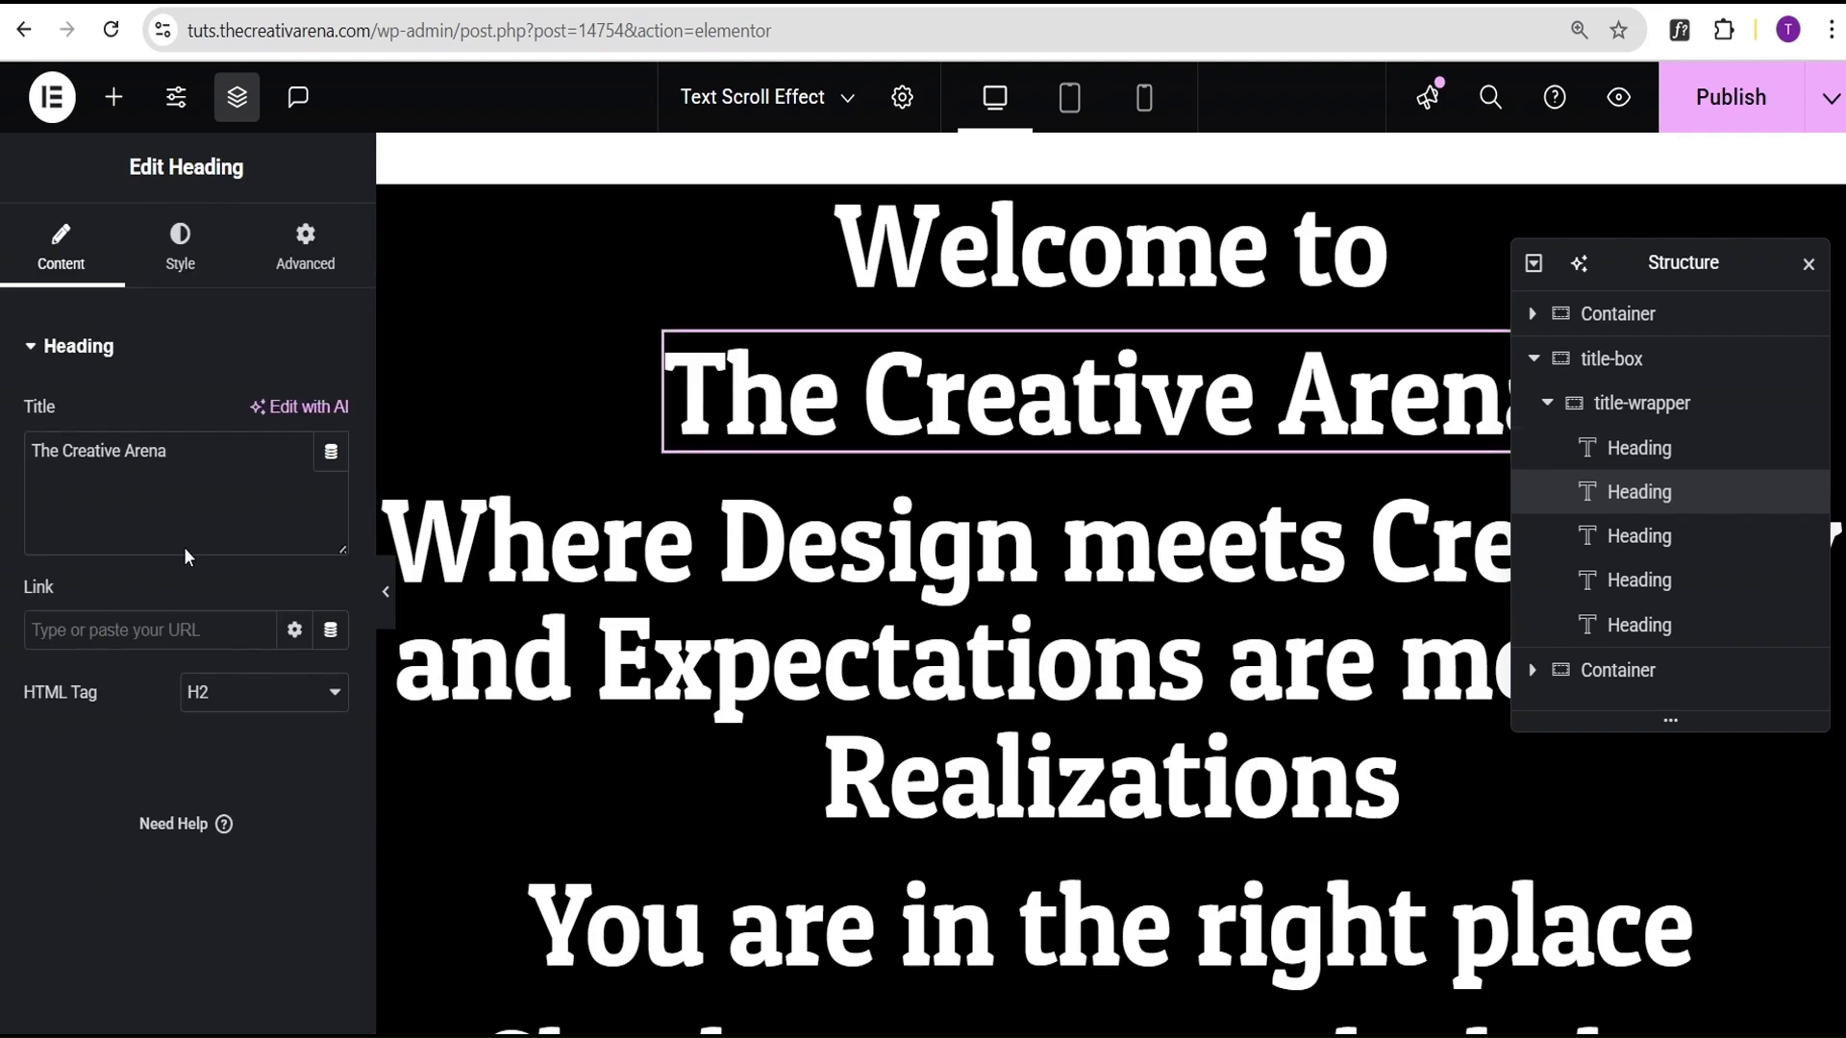
{"action": "left_click", "coordinate": [293, 259]}
{"action": "scroll", "coordinate": [241, 673], "scroll_direction": "down", "scroll_amount": 3}
{"action": "left_click", "coordinate": [245, 794]}
{"action": "type", "text": "title-words"}
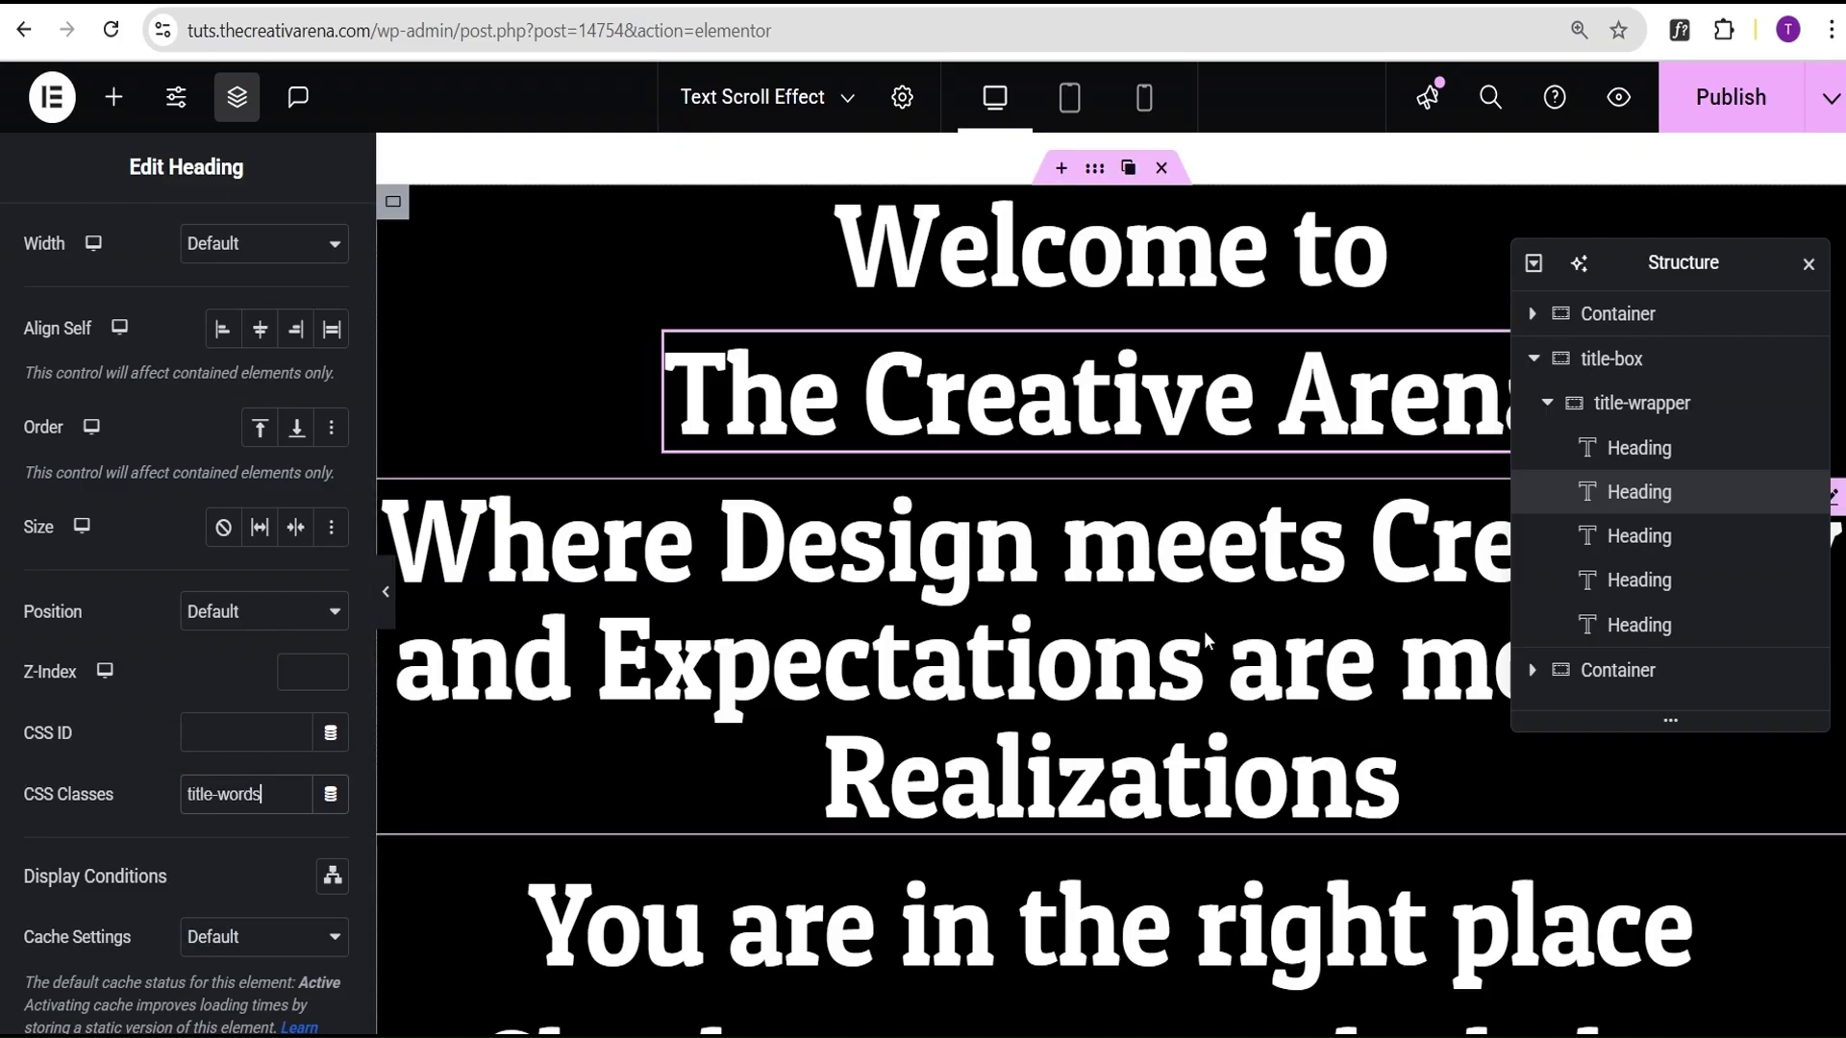
Step: Assign the CSS class title-words to the third heading, the one starting "Where Design meets"
{"action": "left_click", "coordinate": [1639, 536]}
{"action": "left_click", "coordinate": [304, 249]}
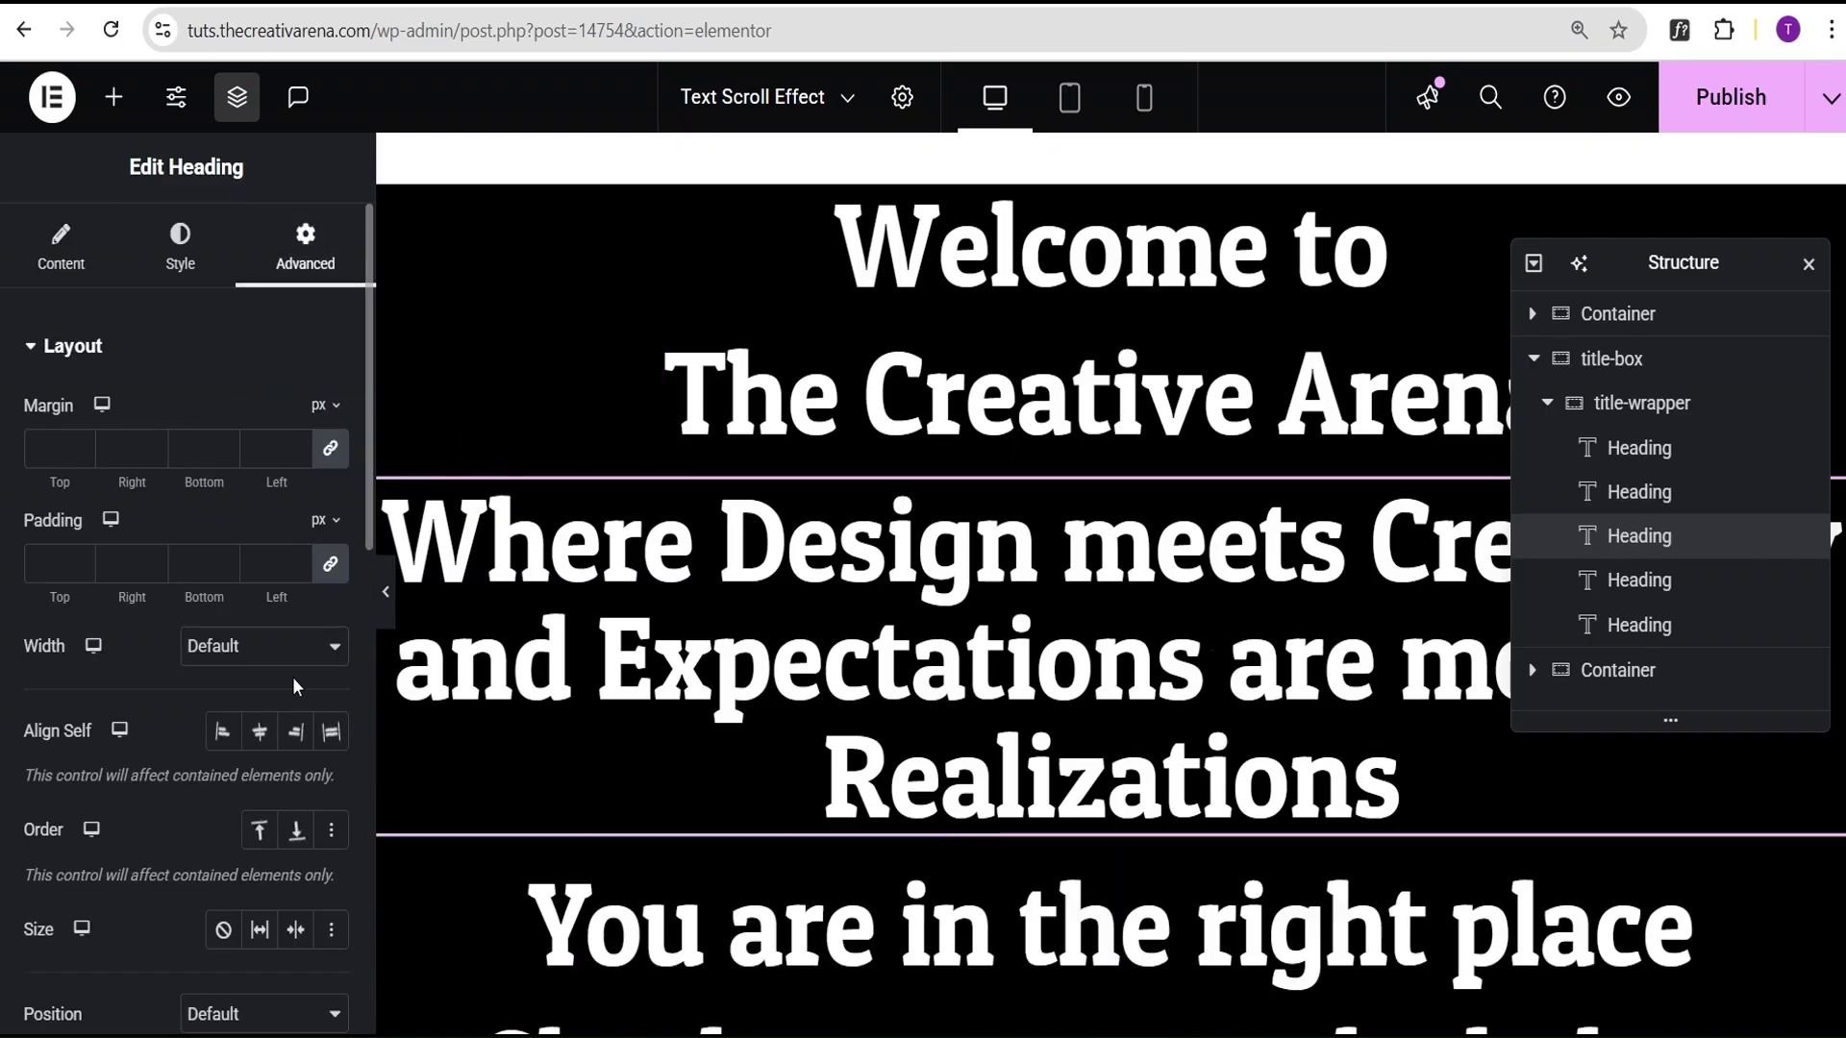
{"action": "scroll", "coordinate": [288, 721], "scroll_direction": "down", "scroll_amount": 3}
{"action": "left_click", "coordinate": [246, 928]}
{"action": "type", "text": "title-words"}
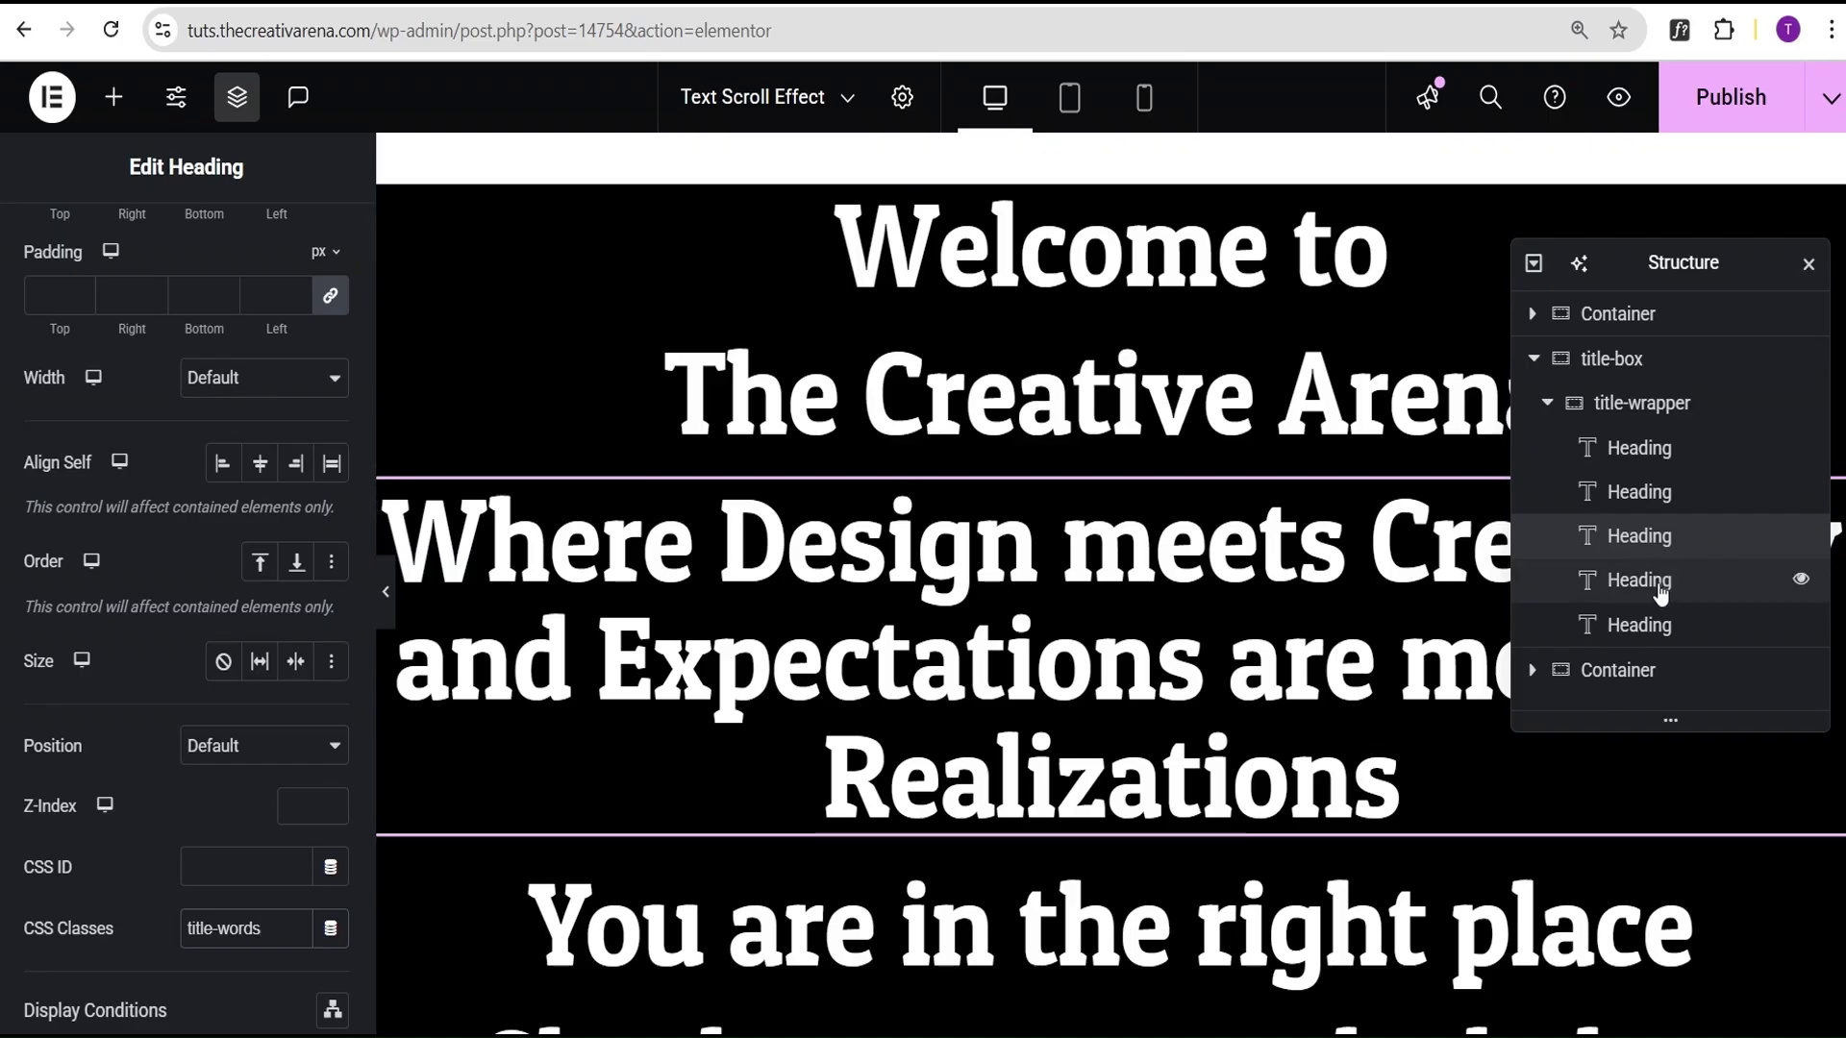
Step: Assign the CSS class title-words to the fourth heading, "You are in the right place"
{"action": "left_click", "coordinate": [1661, 591]}
{"action": "left_click", "coordinate": [303, 248]}
{"action": "scroll", "coordinate": [311, 741], "scroll_direction": "down", "scroll_amount": 4}
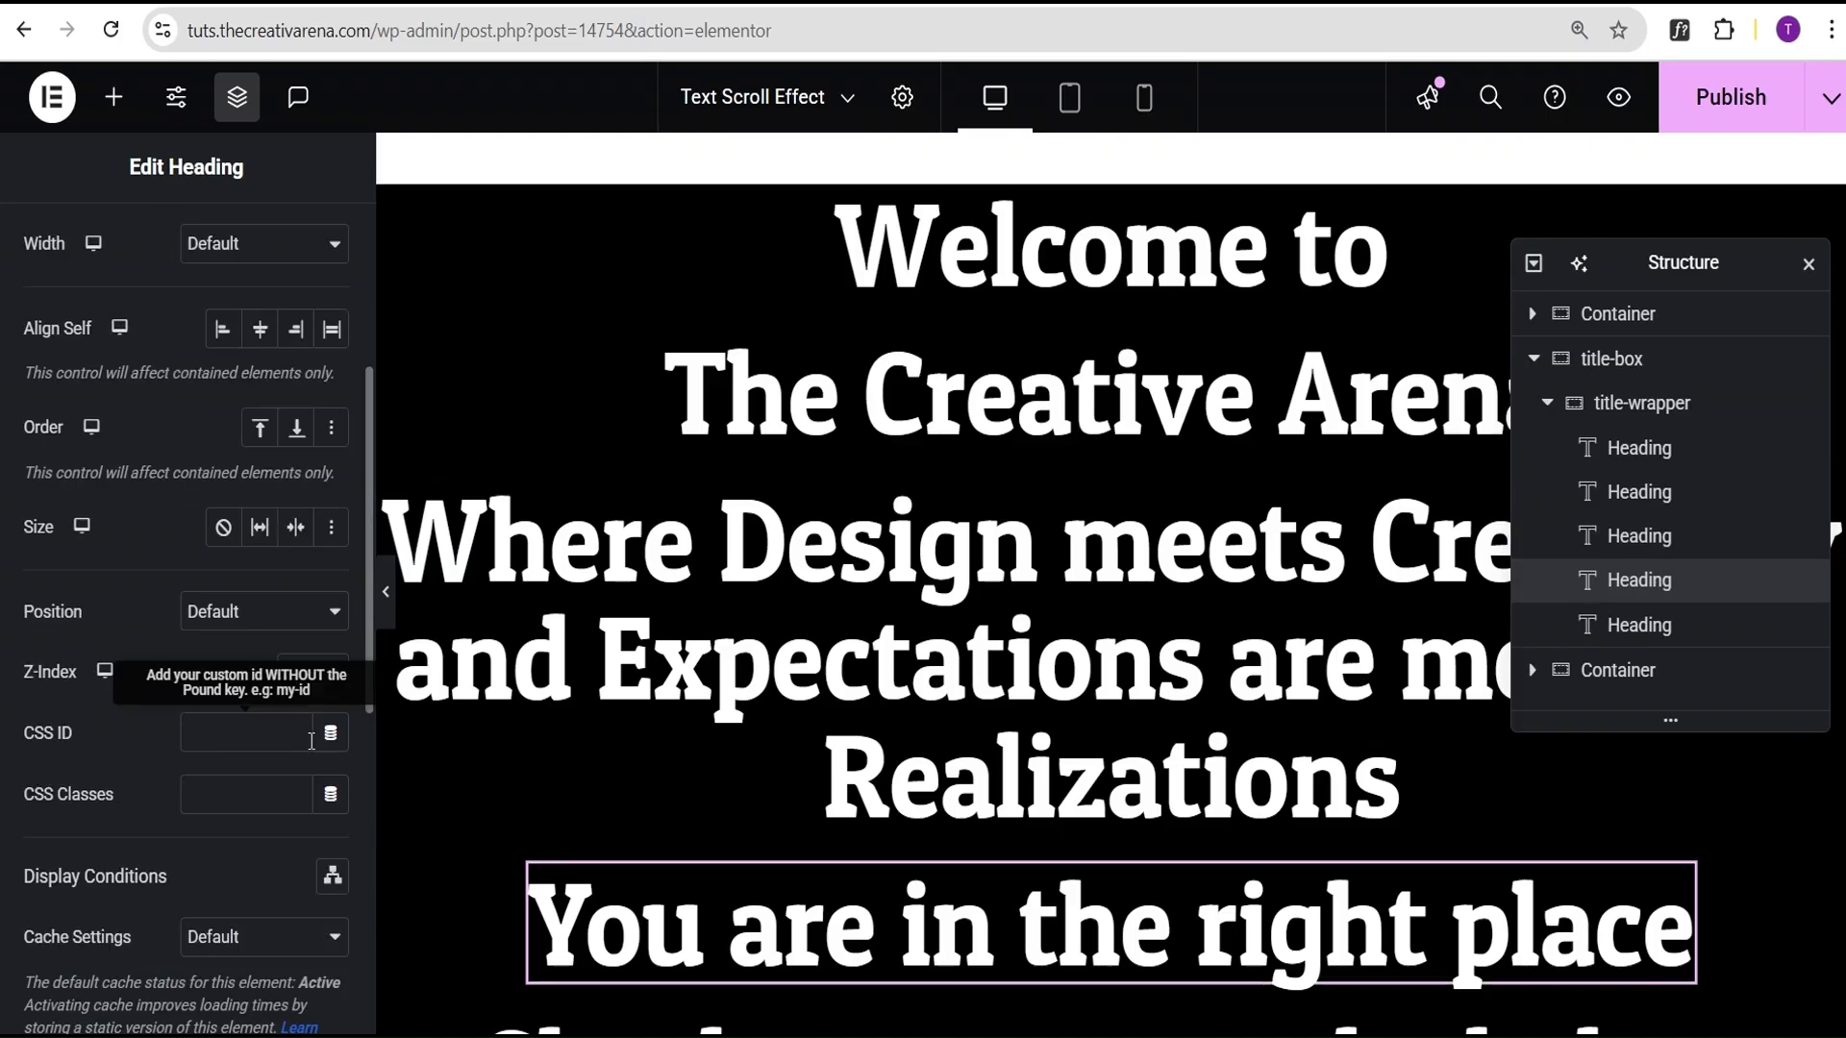
{"action": "left_click", "coordinate": [271, 796]}
{"action": "type", "text": "title-words"}
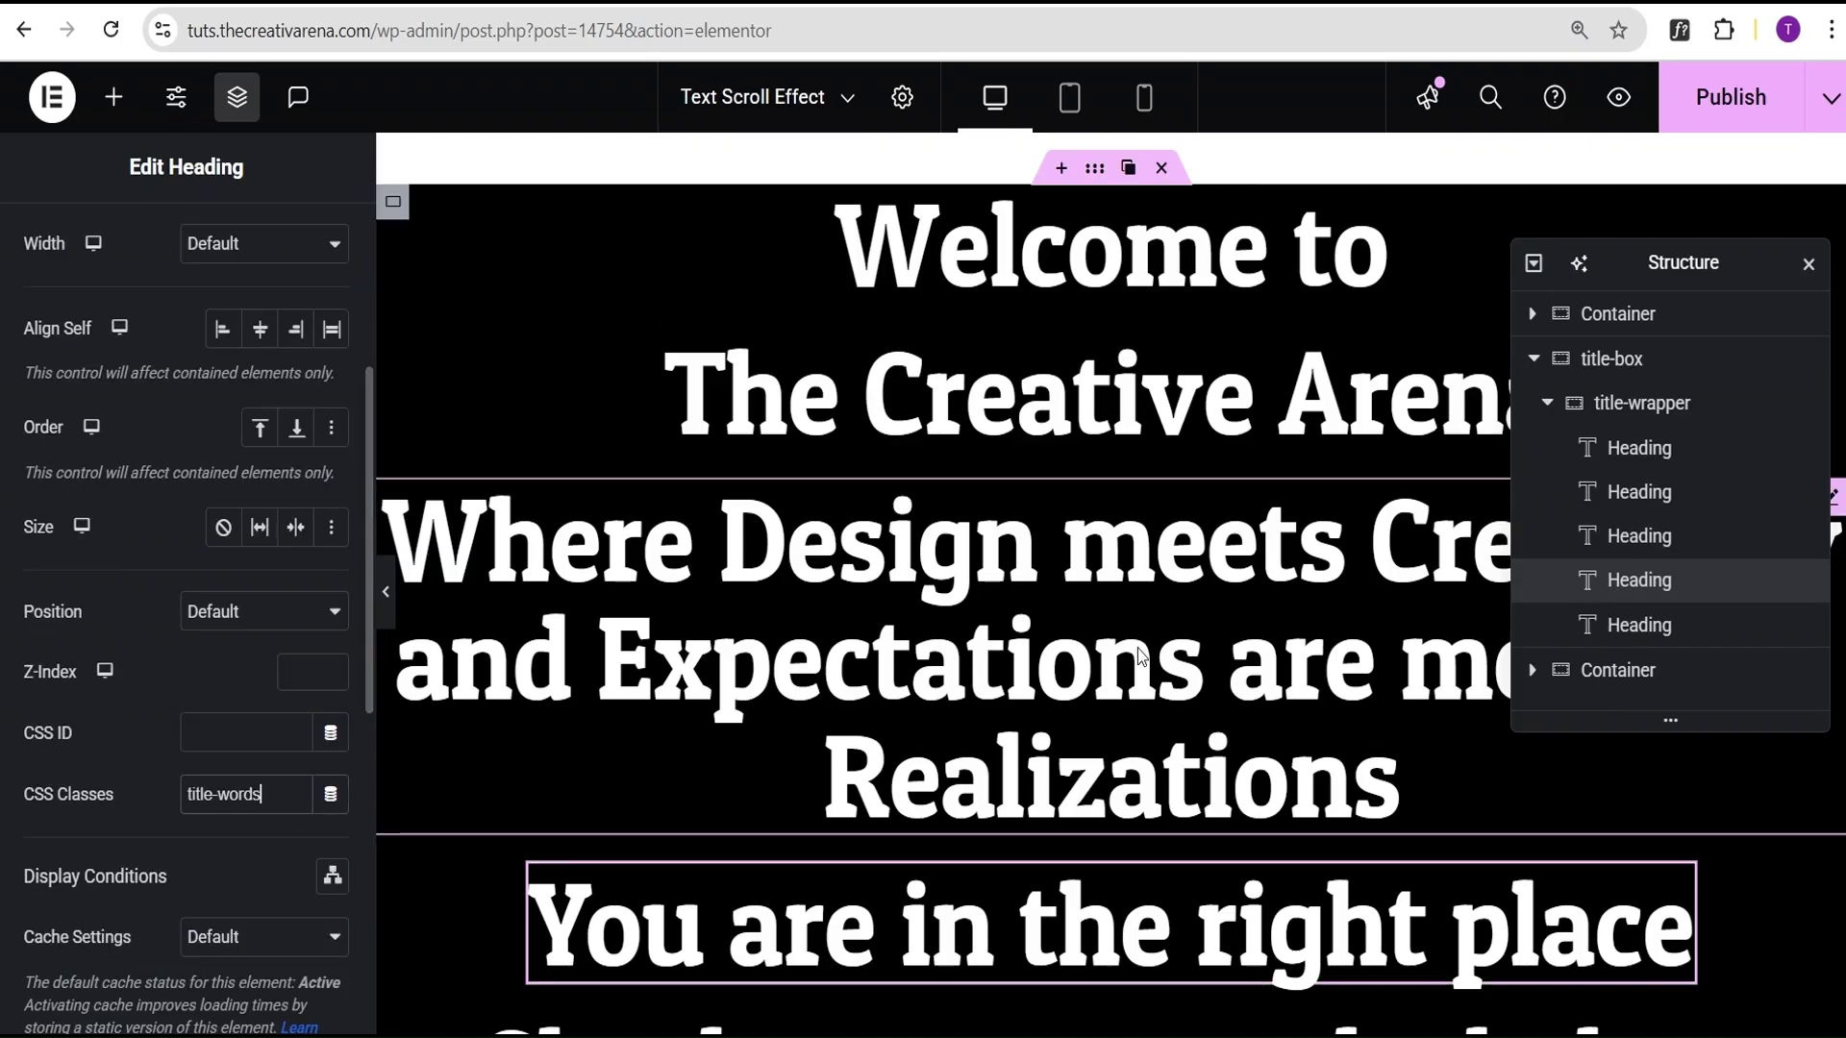
Step: Assign the CSS class title-words to the fifth heading, "Check out our works below"
{"action": "left_click", "coordinate": [1696, 640]}
{"action": "left_click", "coordinate": [302, 248]}
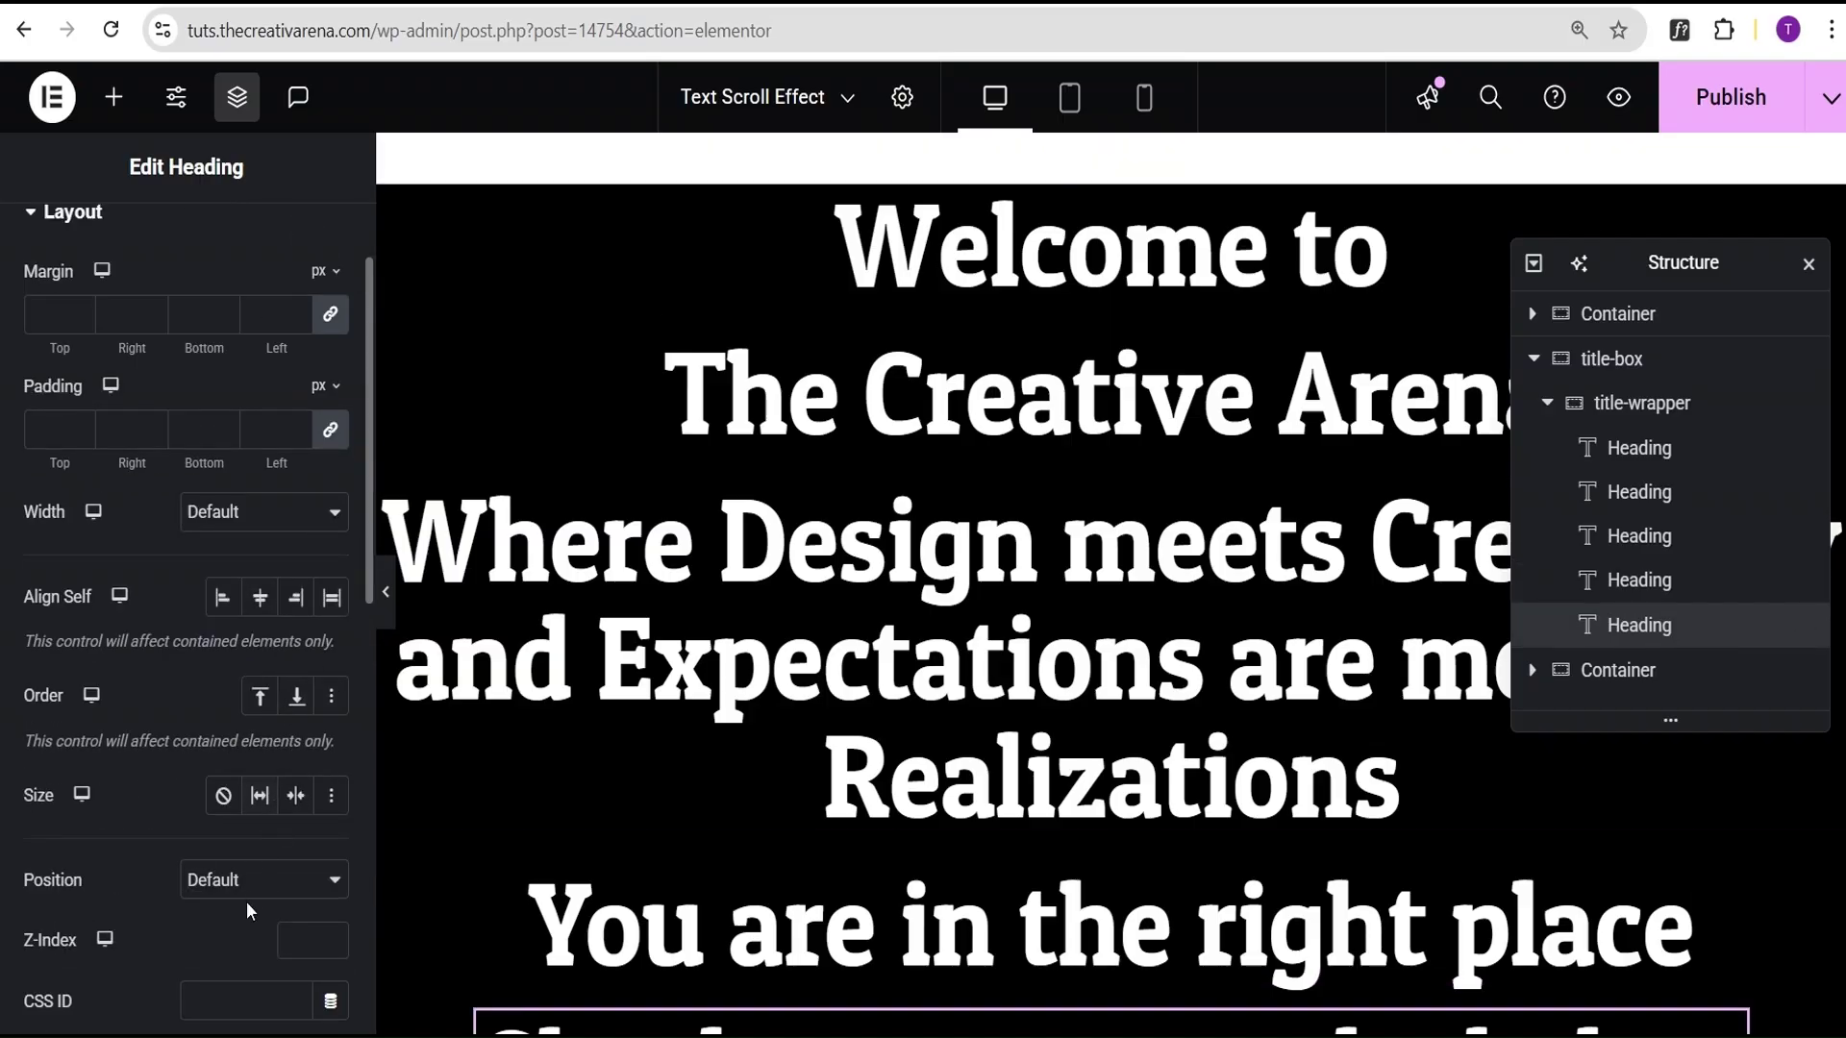
{"action": "left_click", "coordinate": [230, 1003]}
{"action": "scroll", "coordinate": [229, 1010], "scroll_direction": "down", "scroll_amount": 3}
{"action": "left_click", "coordinate": [244, 794]}
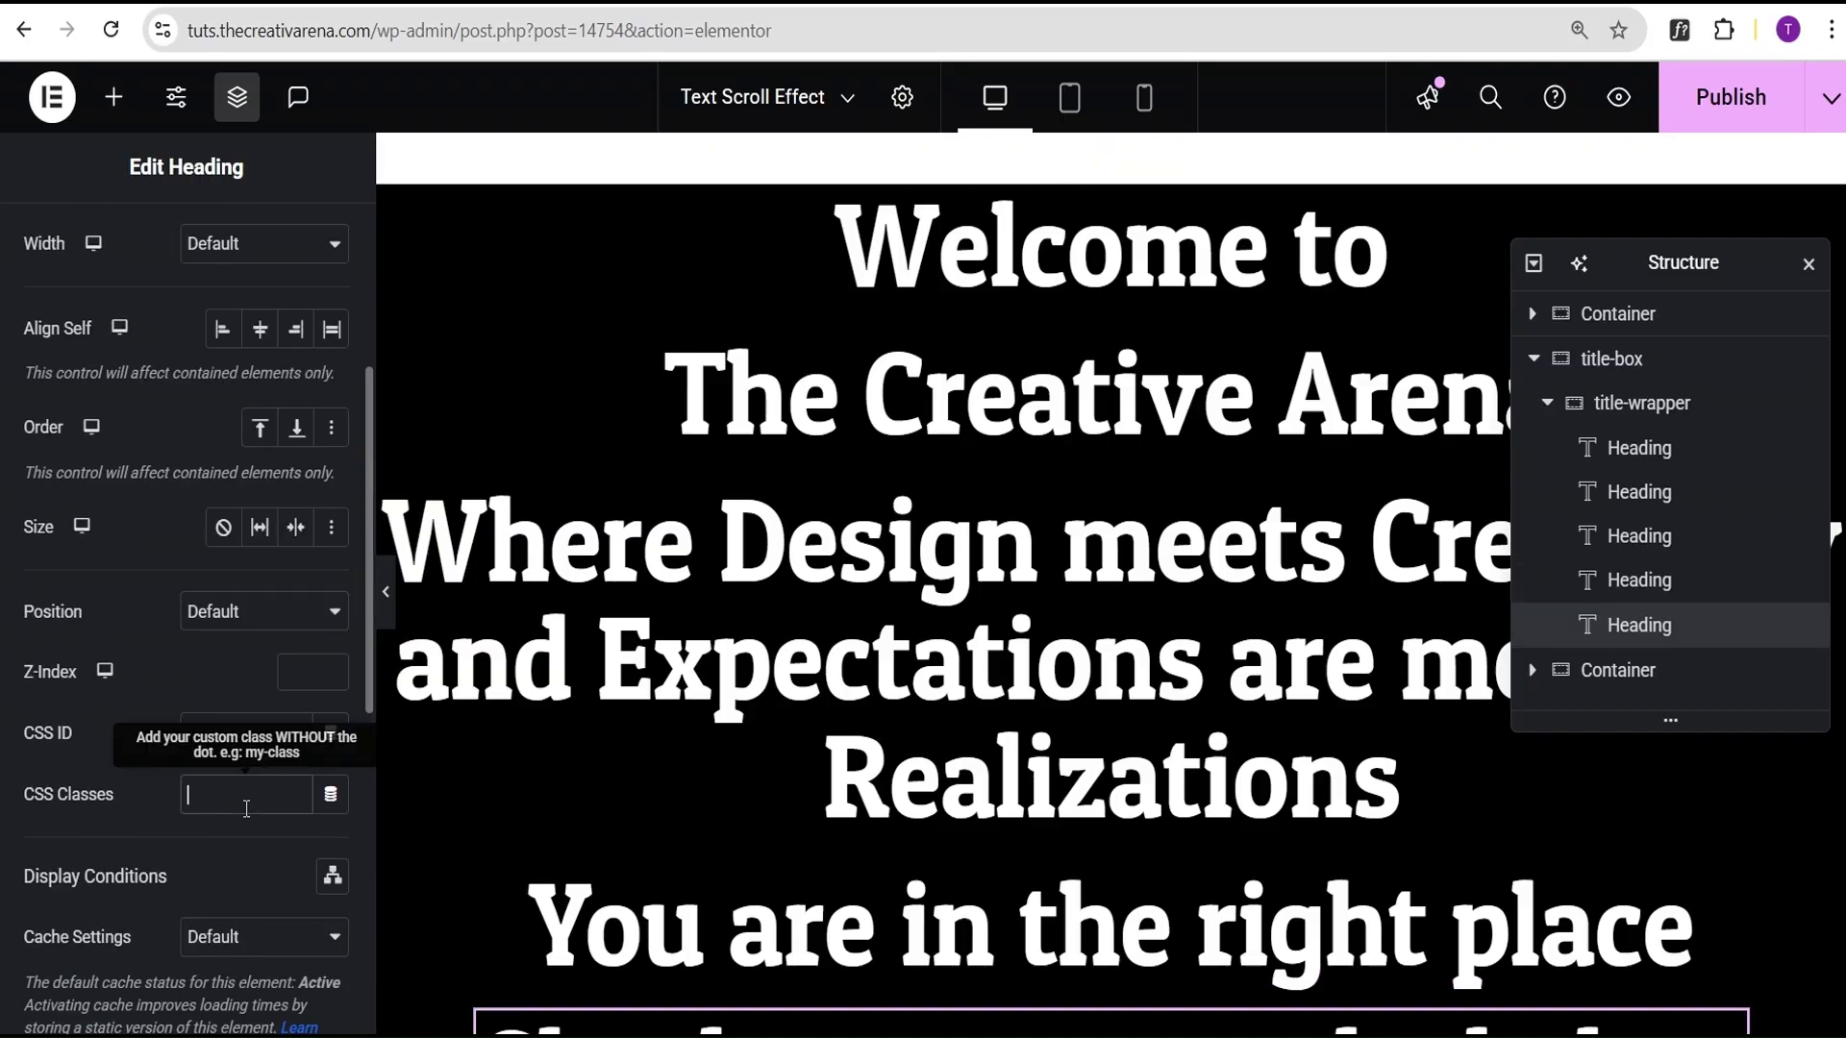
{"action": "type", "text": "title-words"}
{"action": "scroll", "coordinate": [1347, 508], "scroll_direction": "down", "scroll_amount": 4}
{"action": "scroll", "coordinate": [1237, 500], "scroll_direction": "up", "scroll_amount": 4}
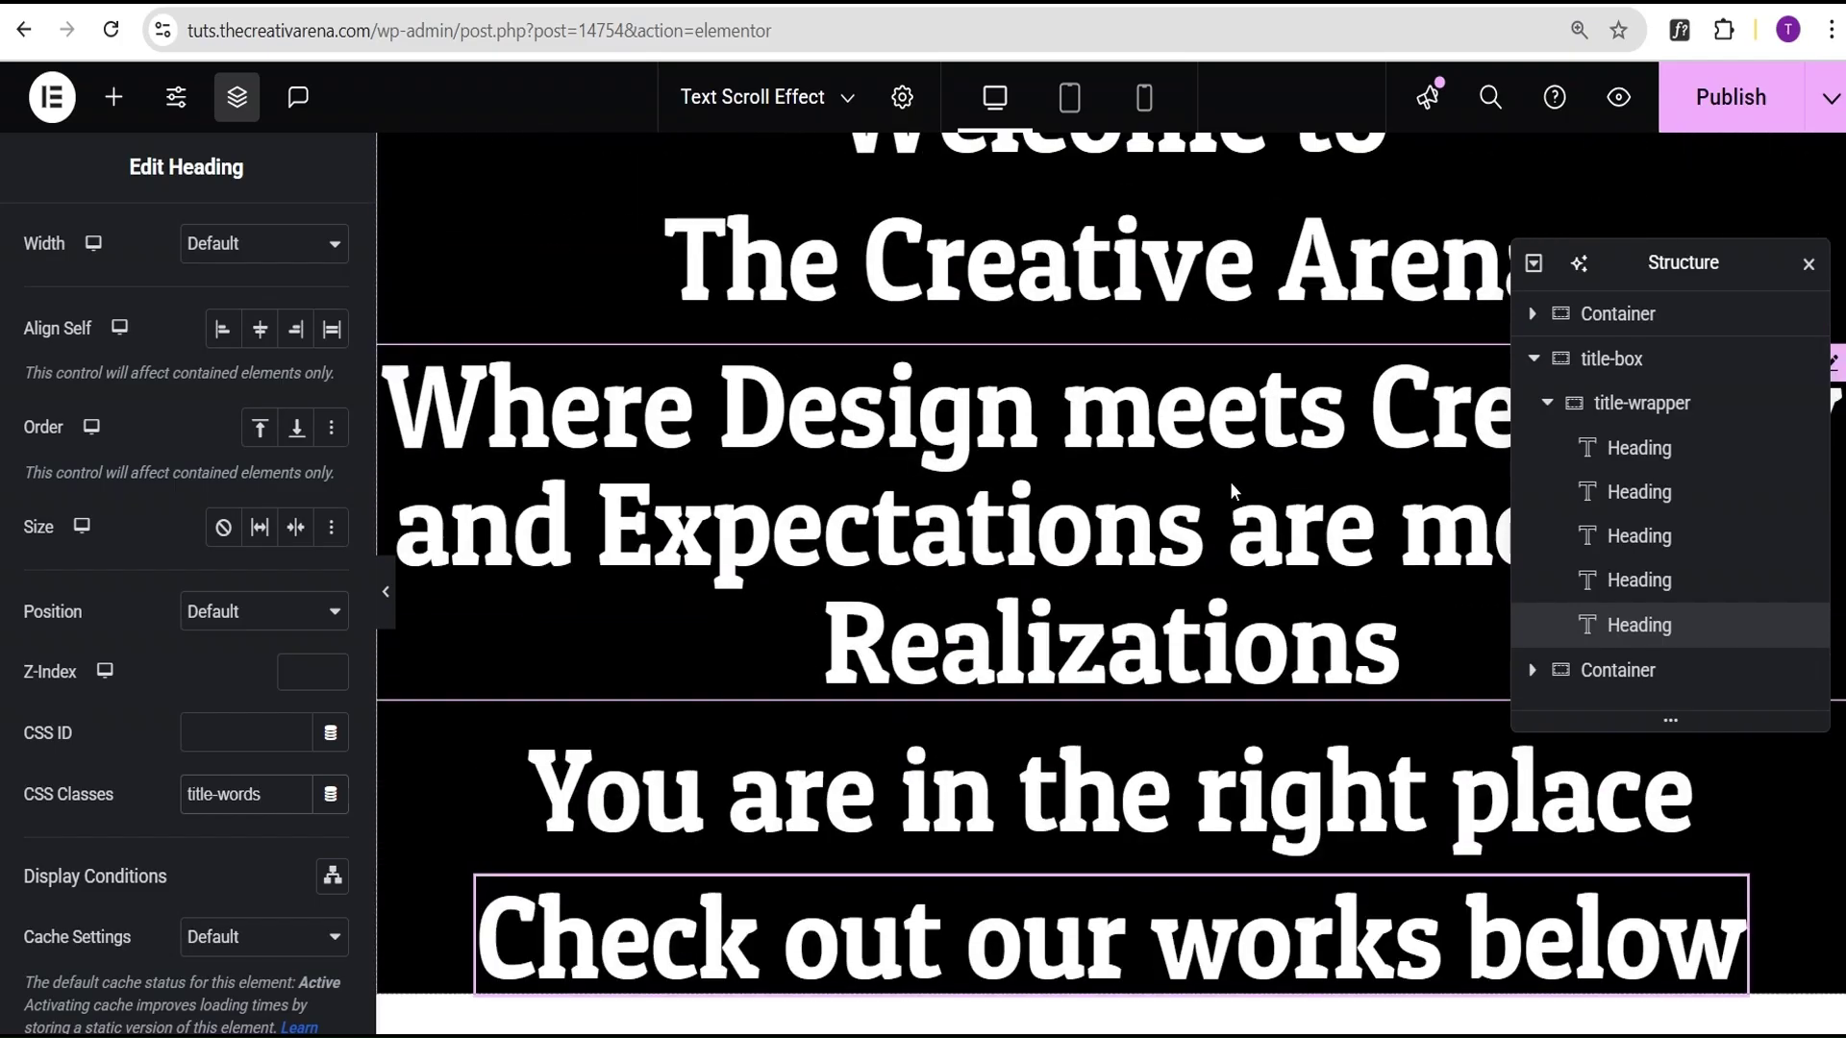
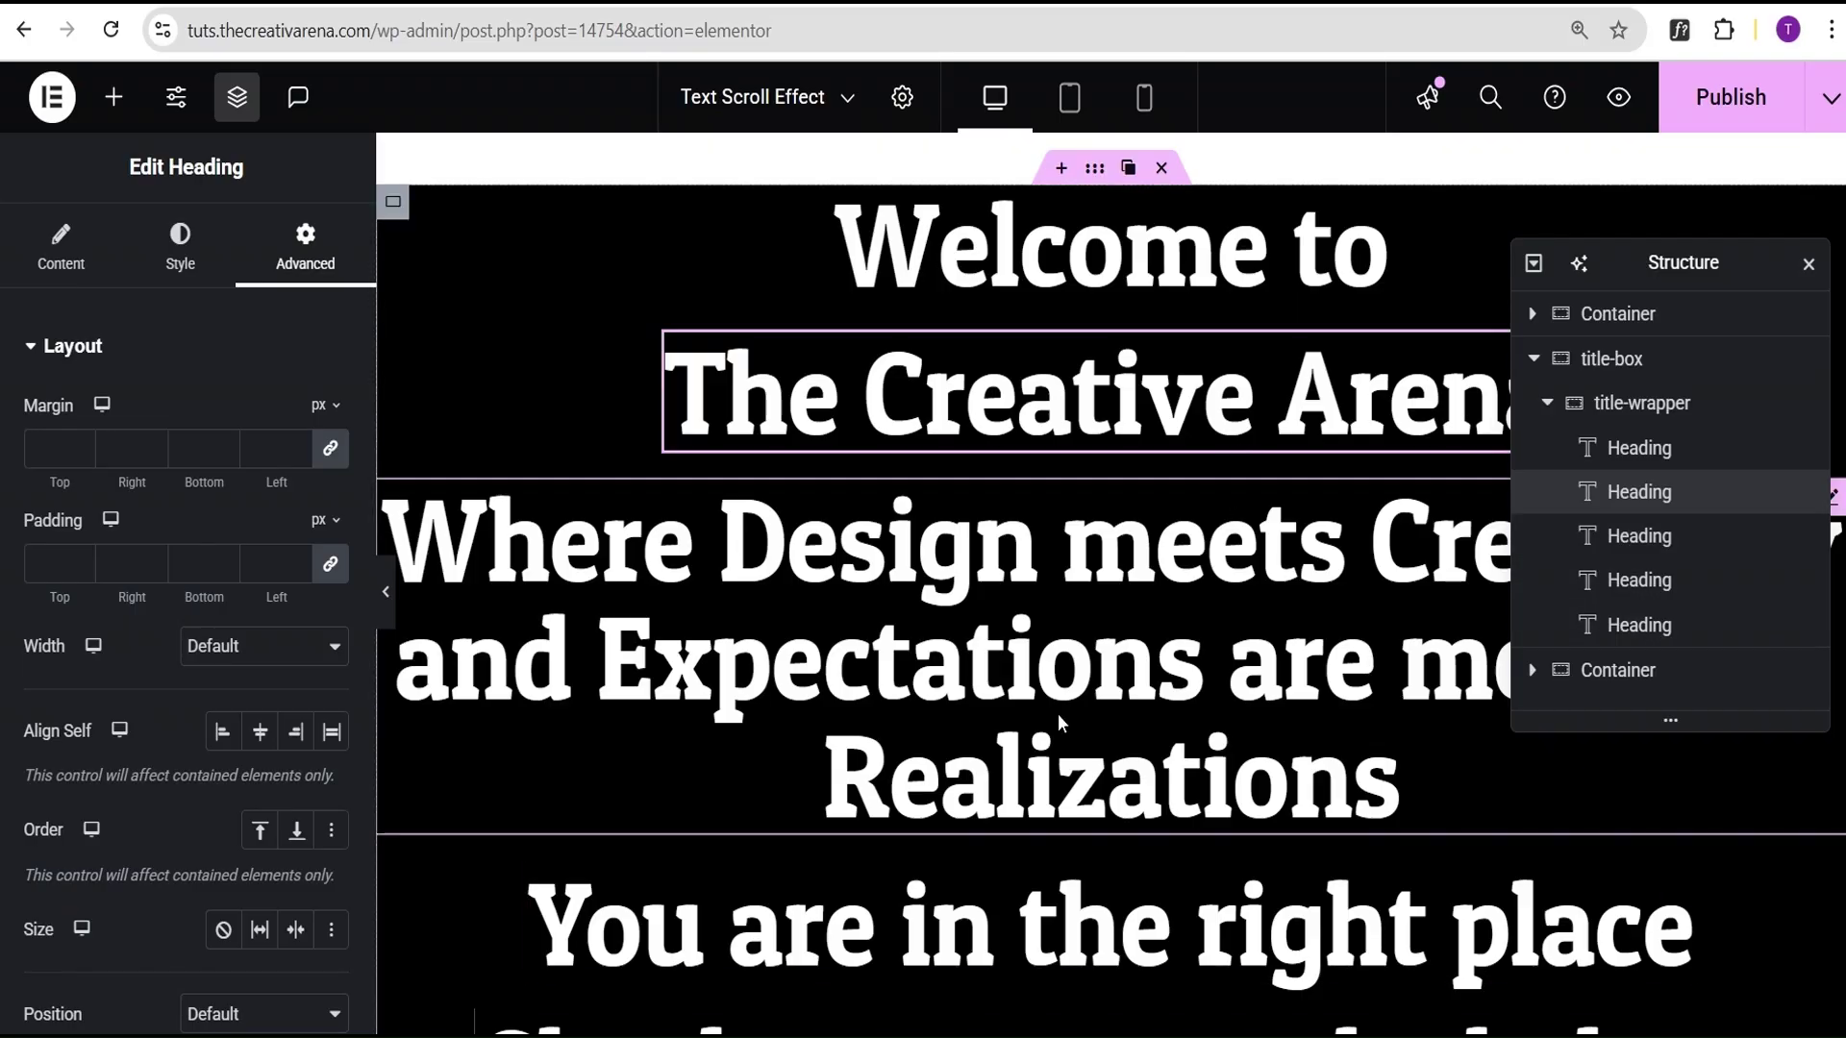
Step: Add unseen as a second CSS class, separated by a space, to "The Creative Arena" heading
{"action": "scroll", "coordinate": [250, 654], "scroll_direction": "down", "scroll_amount": 5}
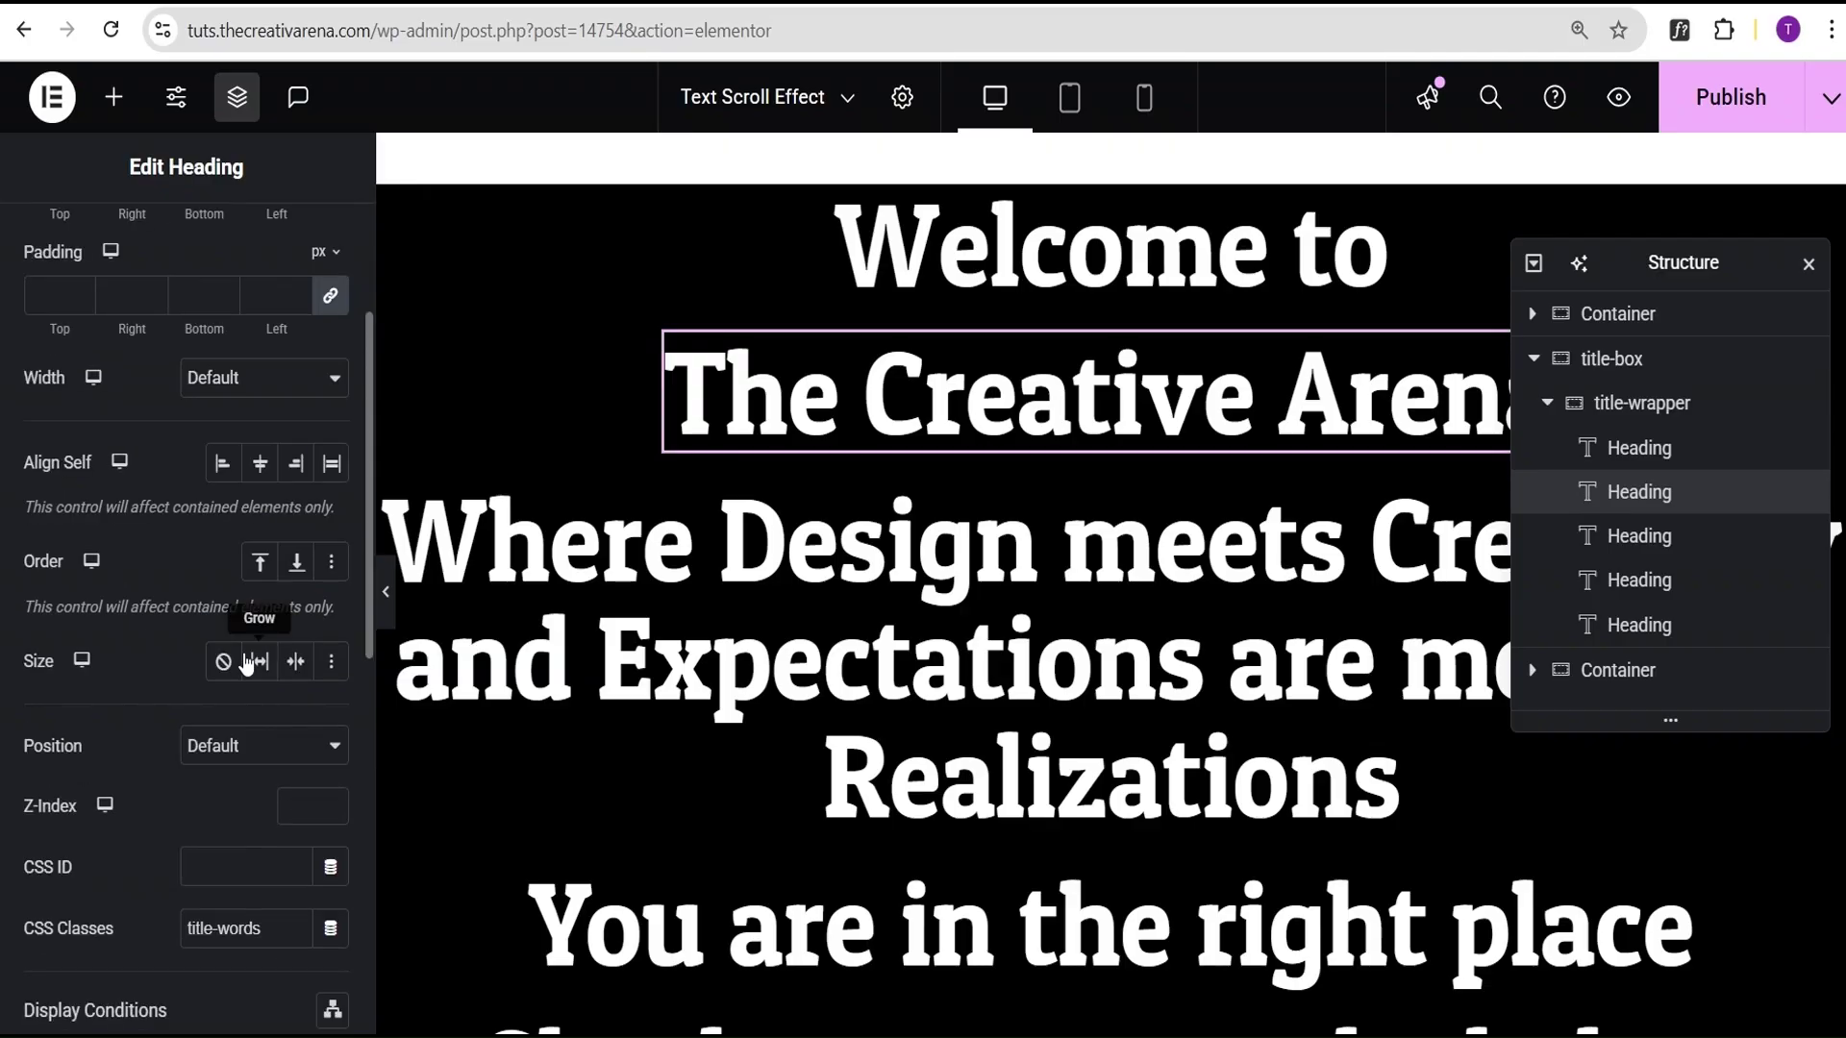
{"action": "left_click", "coordinate": [278, 663]}
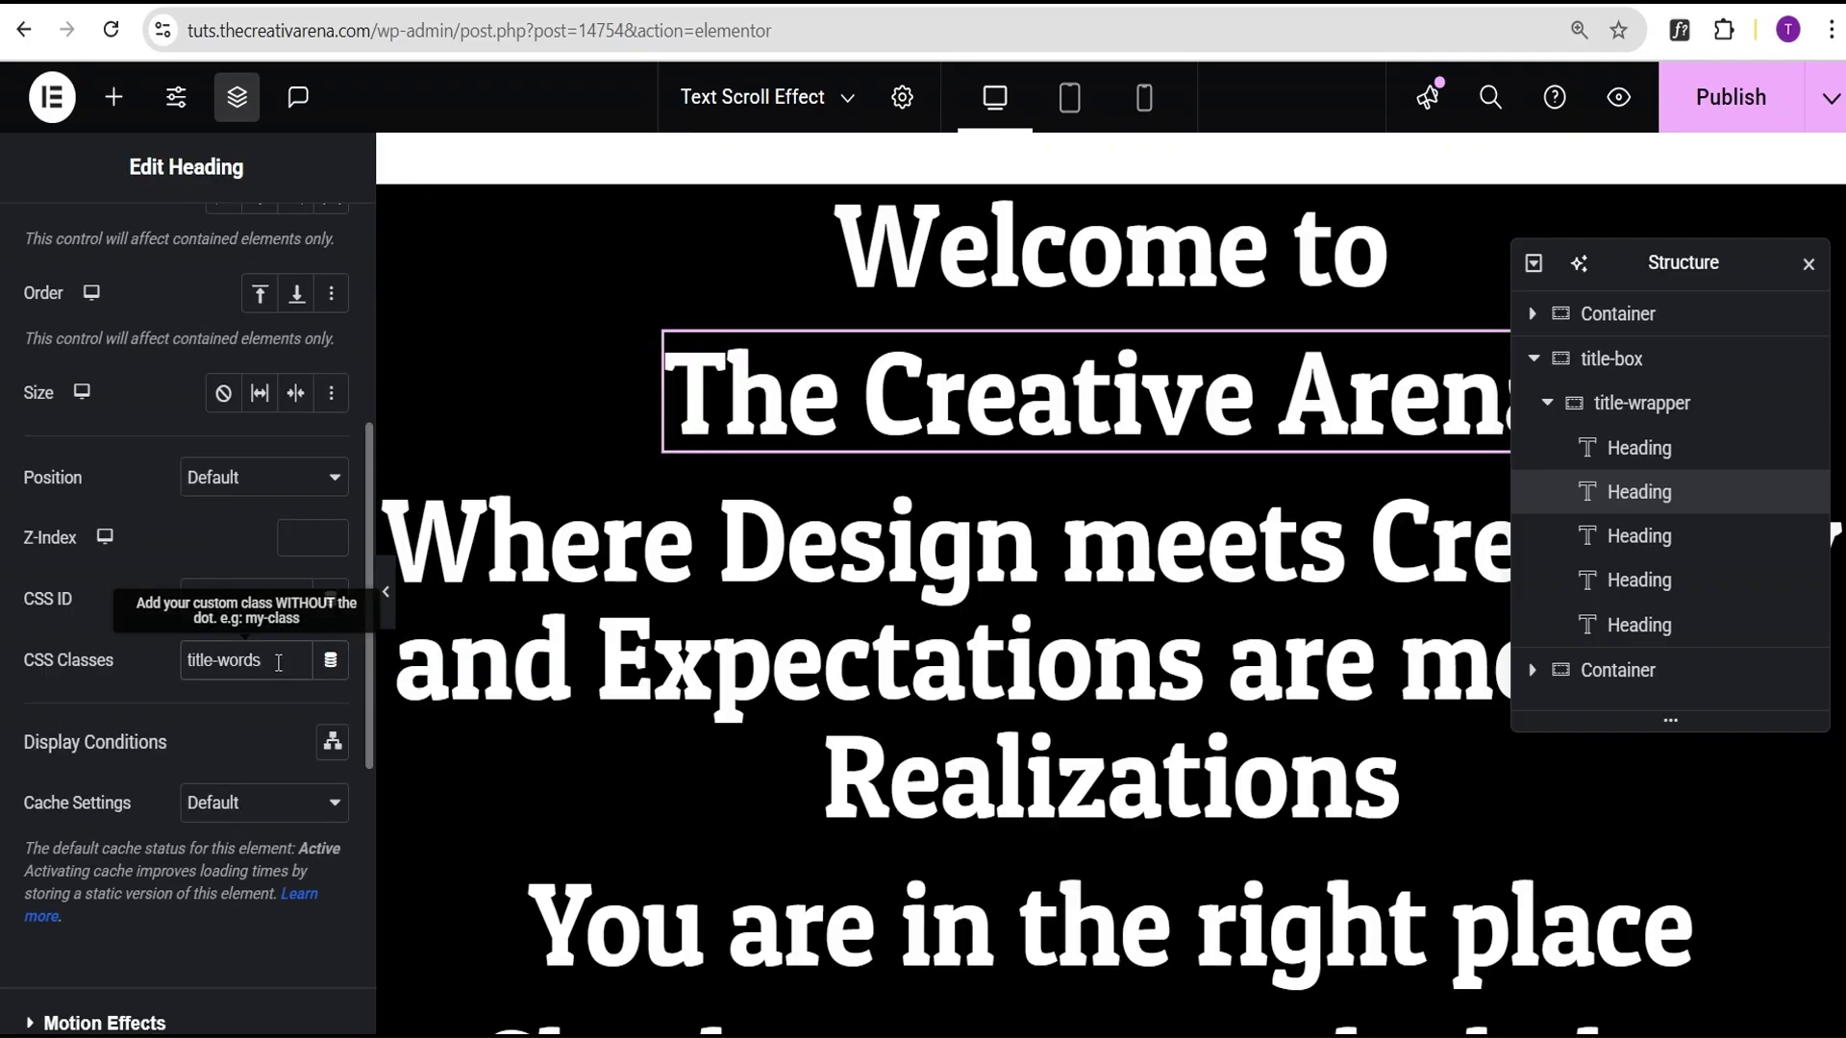
{"action": "type", "text": "unseen"}
{"action": "left_click_drag", "start_coordinate": [308, 660], "coordinate": [261, 654]}
{"action": "left_click", "coordinate": [259, 663]}
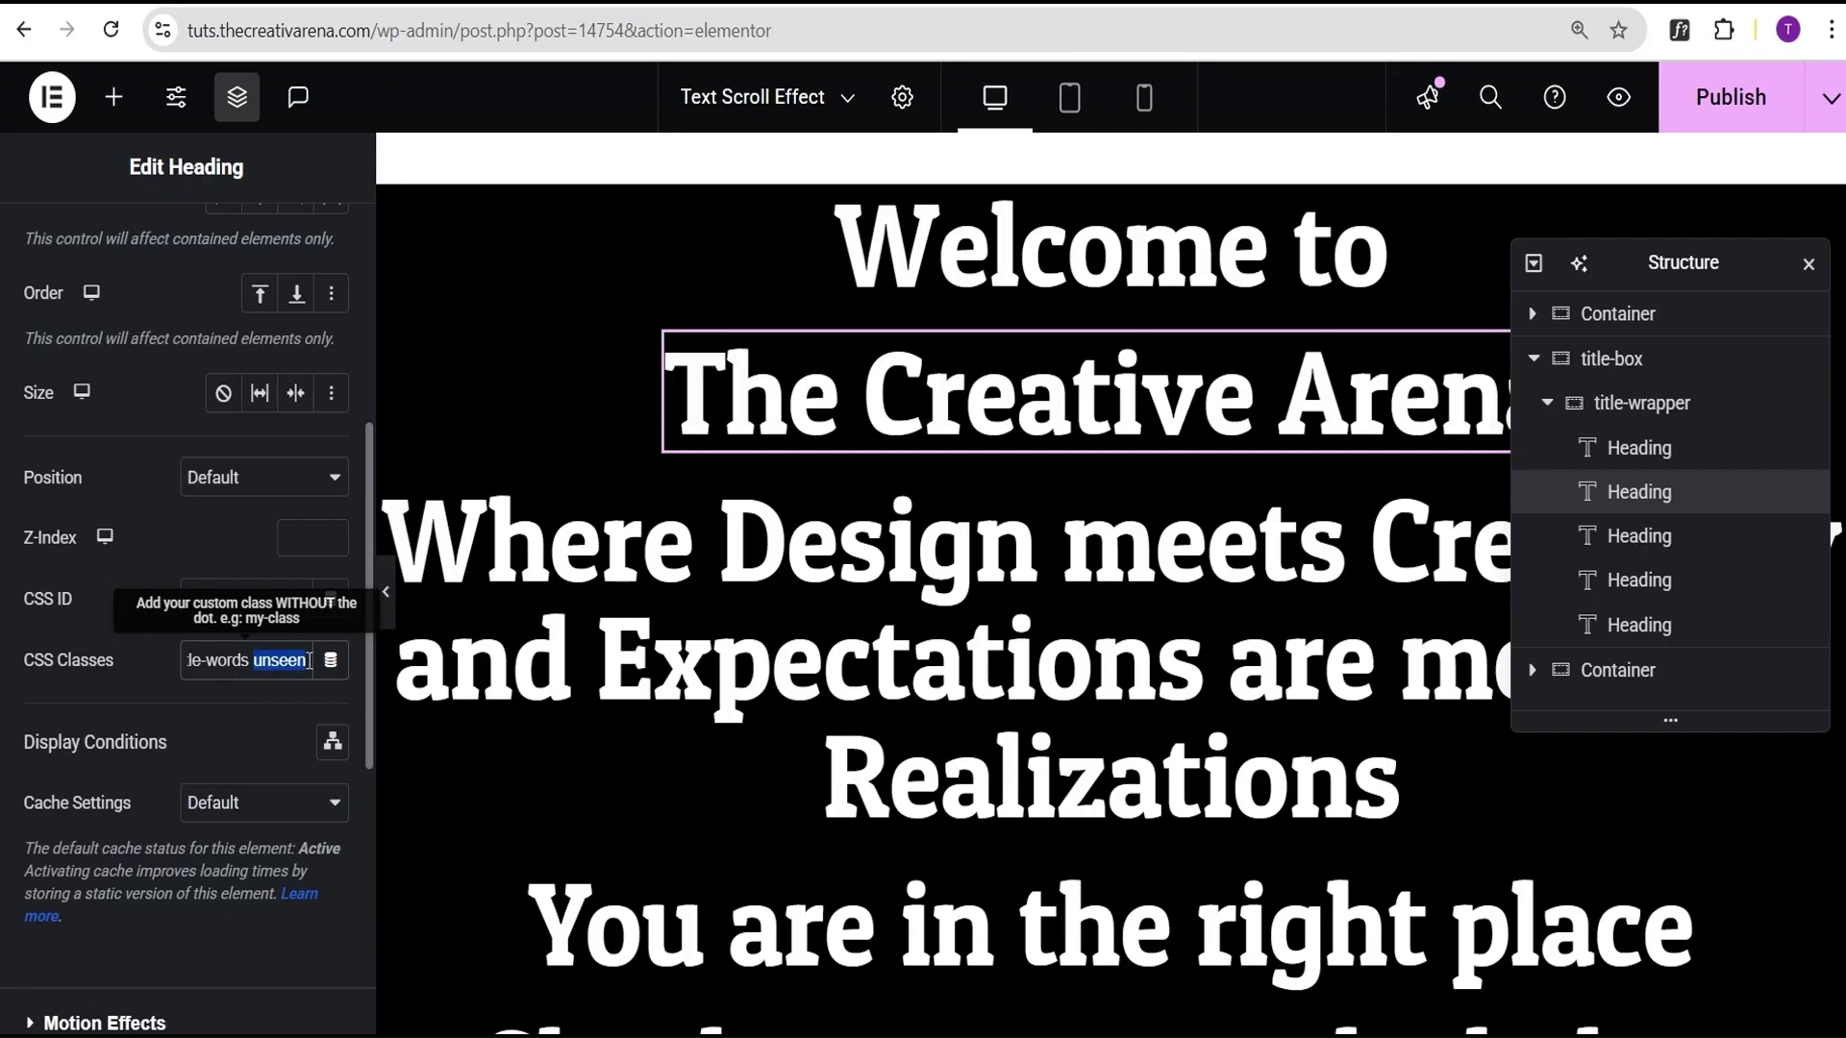
Step: Append the class unseen after title-words in the CSS classes of the "Where Design meets" heading
{"action": "left_click", "coordinate": [1639, 536]}
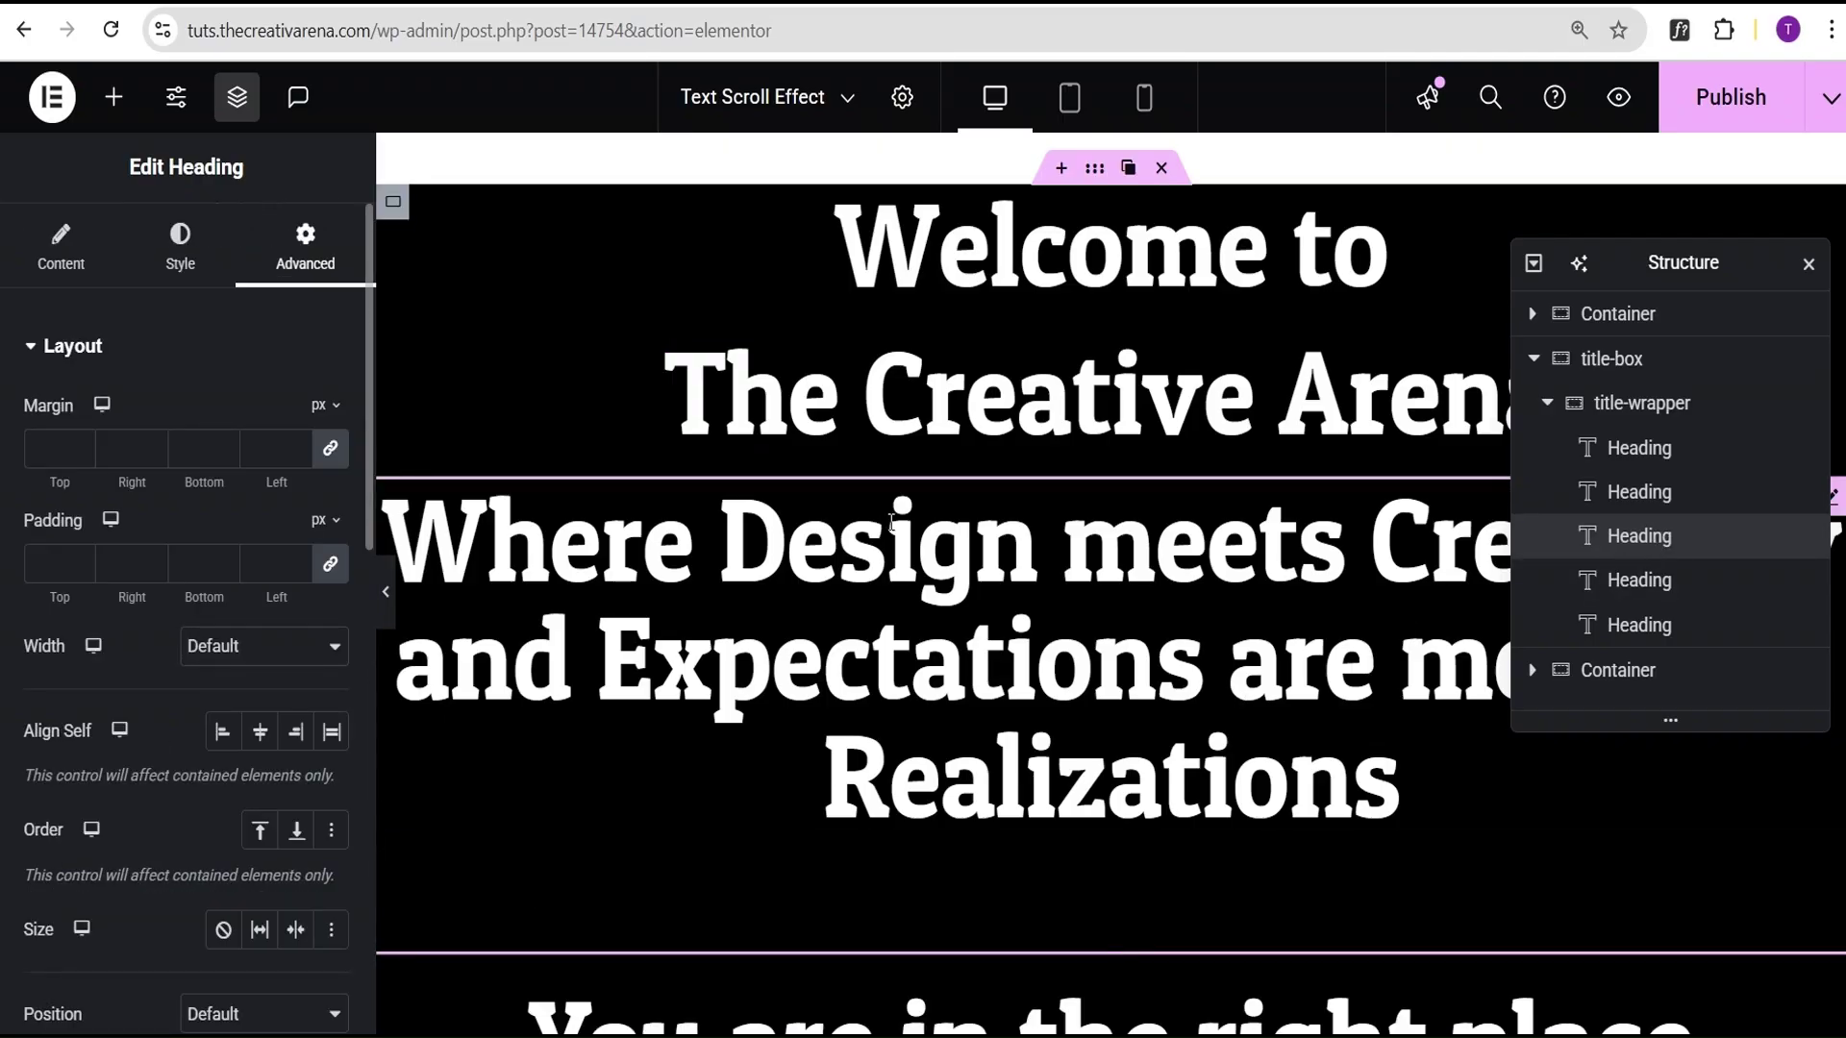
{"action": "scroll", "coordinate": [285, 626], "scroll_direction": "down", "scroll_amount": 4}
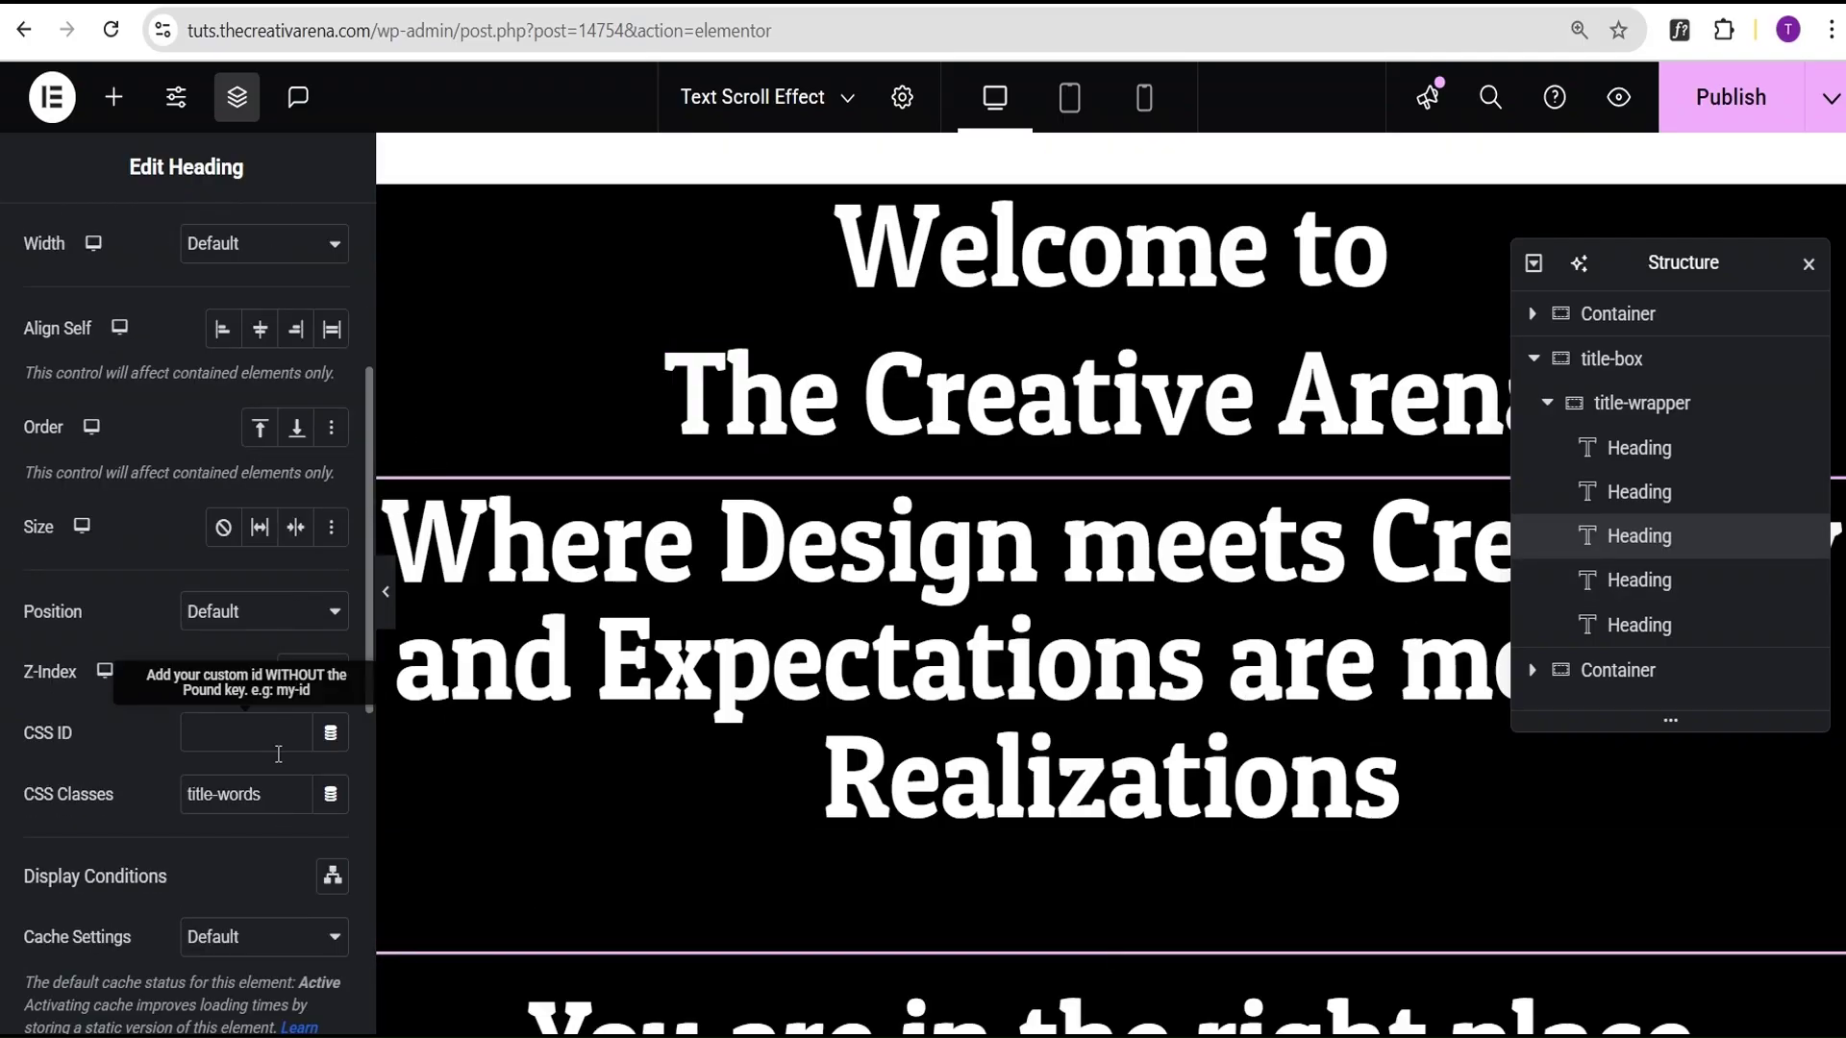
{"action": "left_click", "coordinate": [276, 783]}
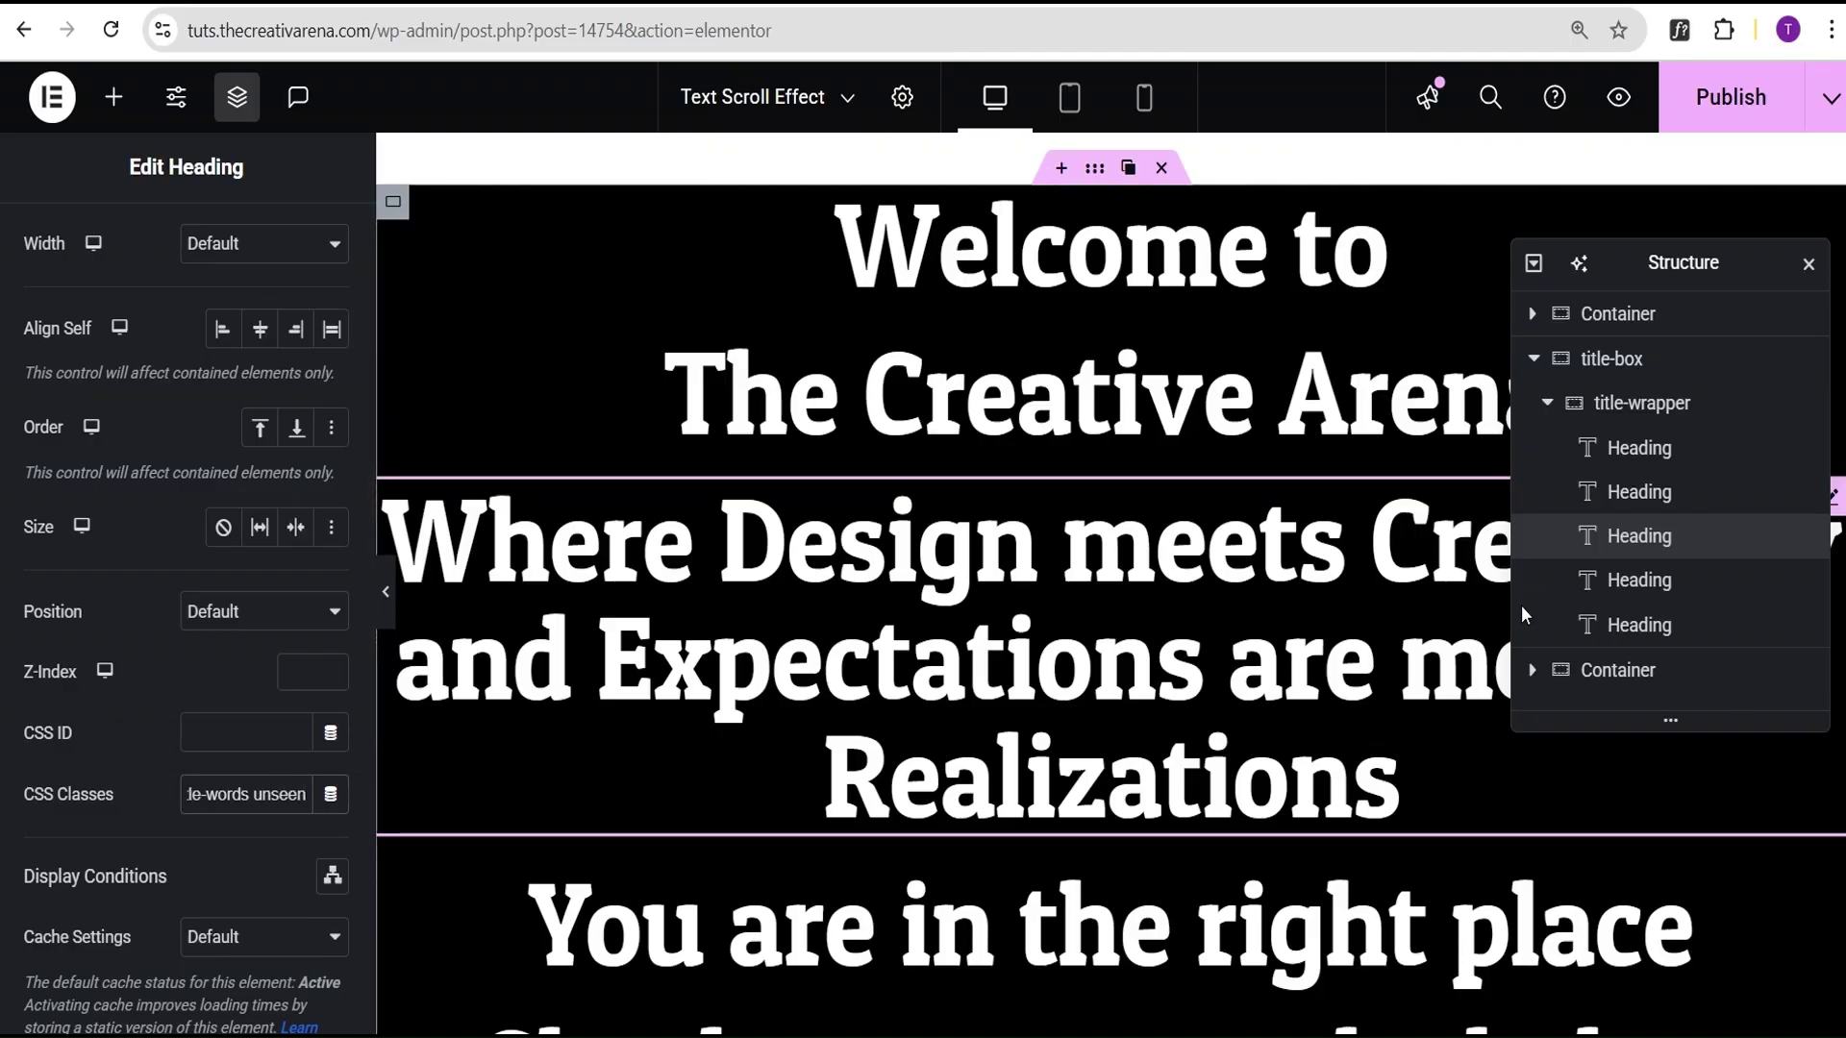
Step: Append the class unseen after title-words for the "You are in the right place" heading
{"action": "left_click", "coordinate": [1639, 579]}
{"action": "scroll", "coordinate": [275, 808], "scroll_direction": "down", "scroll_amount": 4}
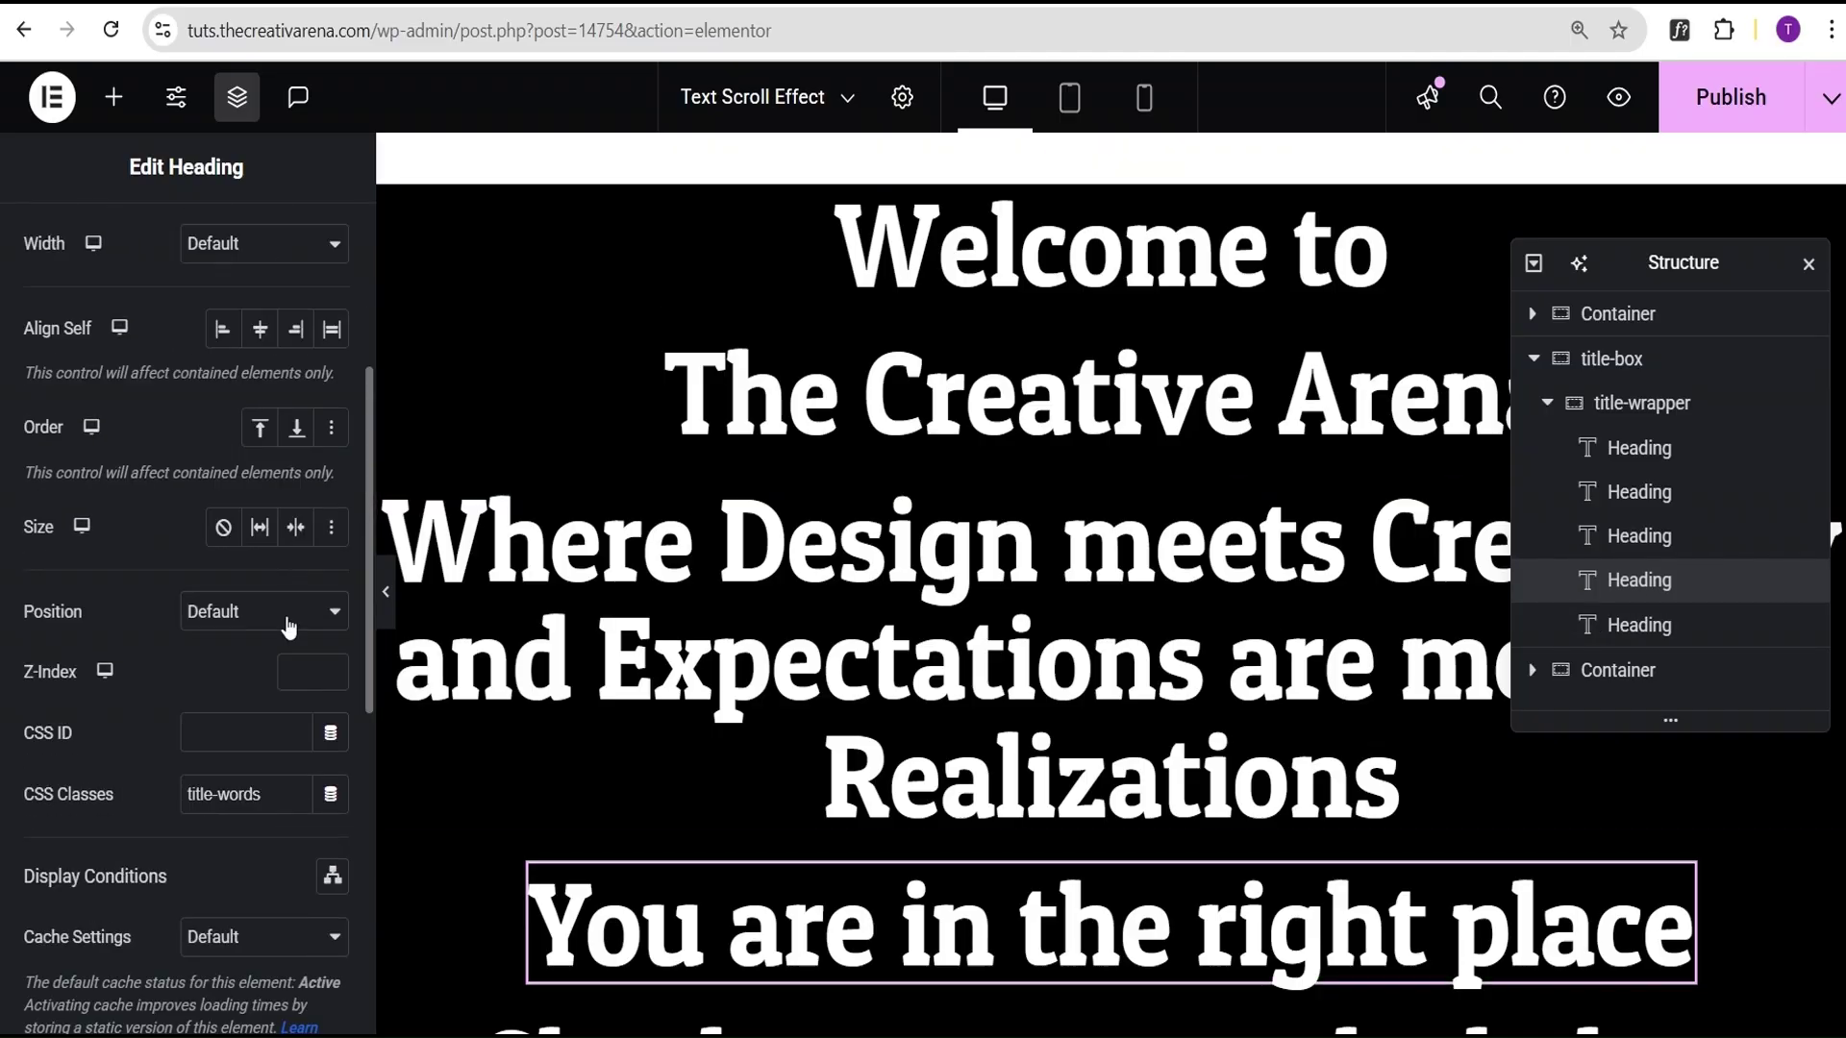
{"action": "type", "text": "unseen"}
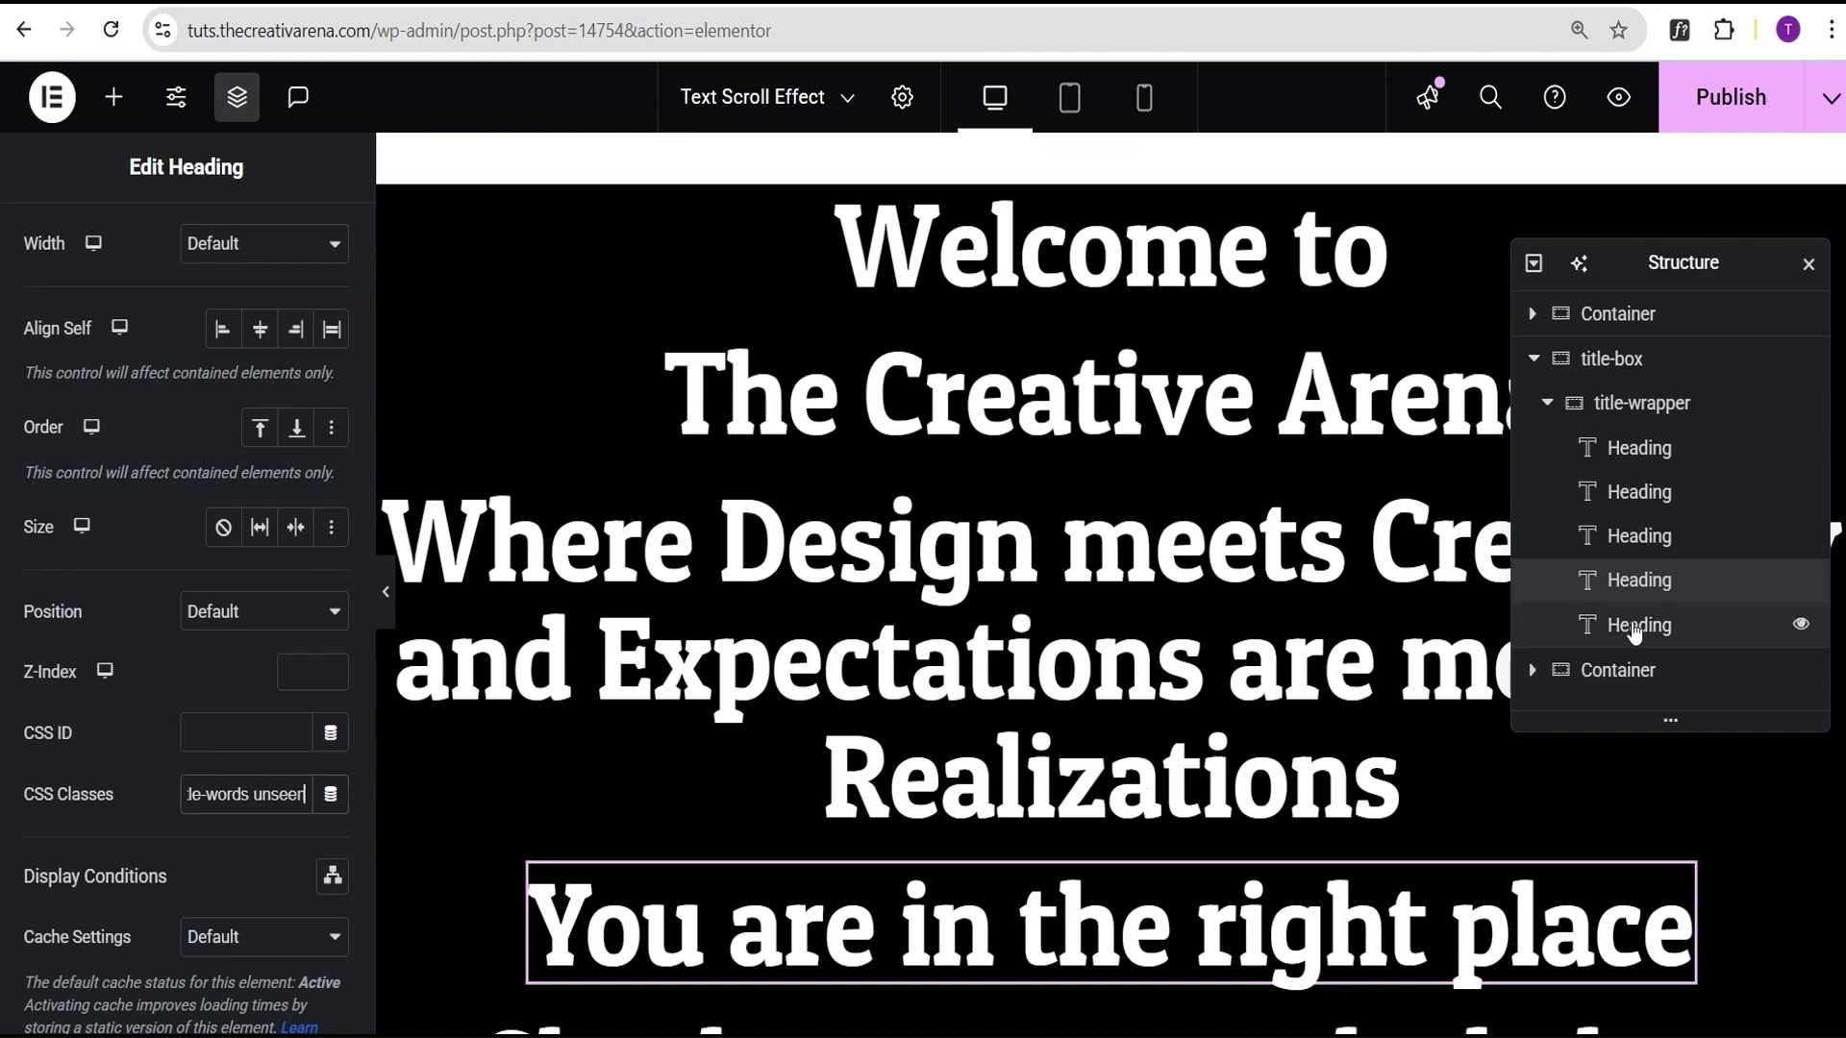
Step: Append the class unseen after title-words for the "Check out our works below" heading
{"action": "left_click", "coordinate": [1563, 627]}
{"action": "scroll", "coordinate": [297, 589], "scroll_direction": "down", "scroll_amount": 4}
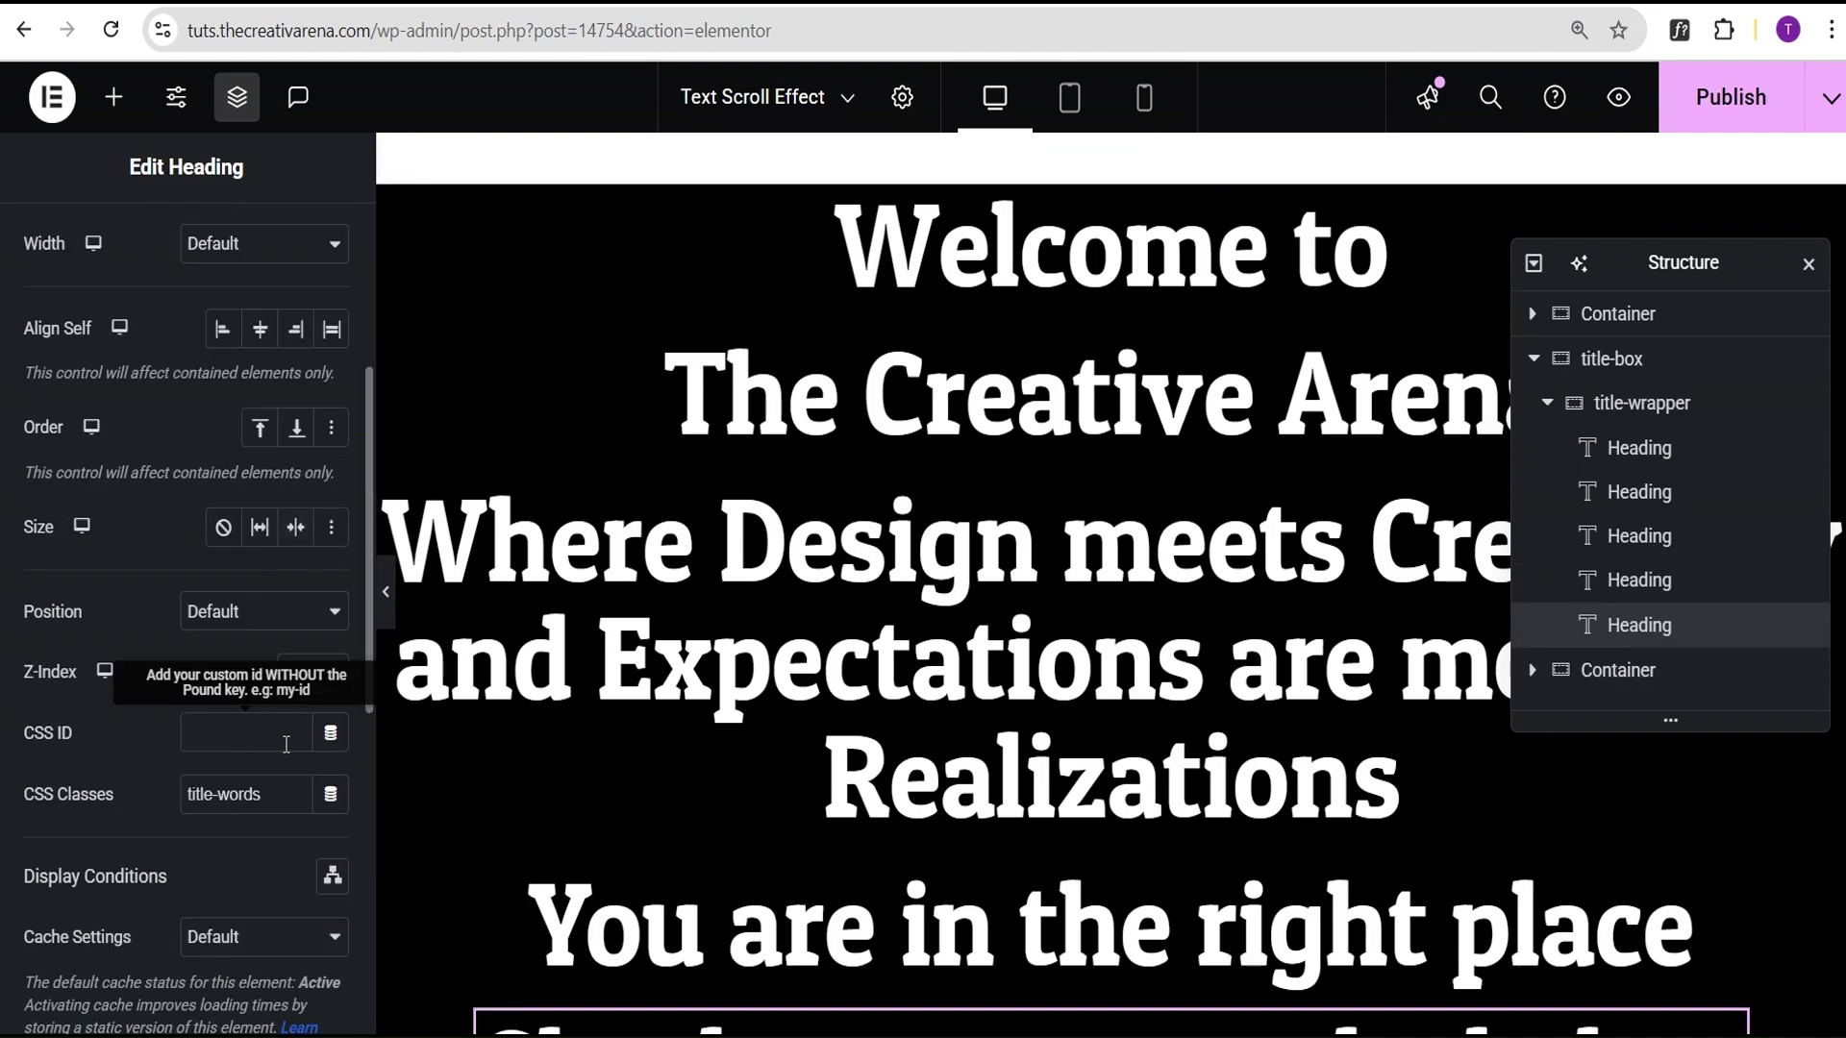
{"action": "left_click", "coordinate": [285, 792]}
{"action": "type", "text": "unseen"}
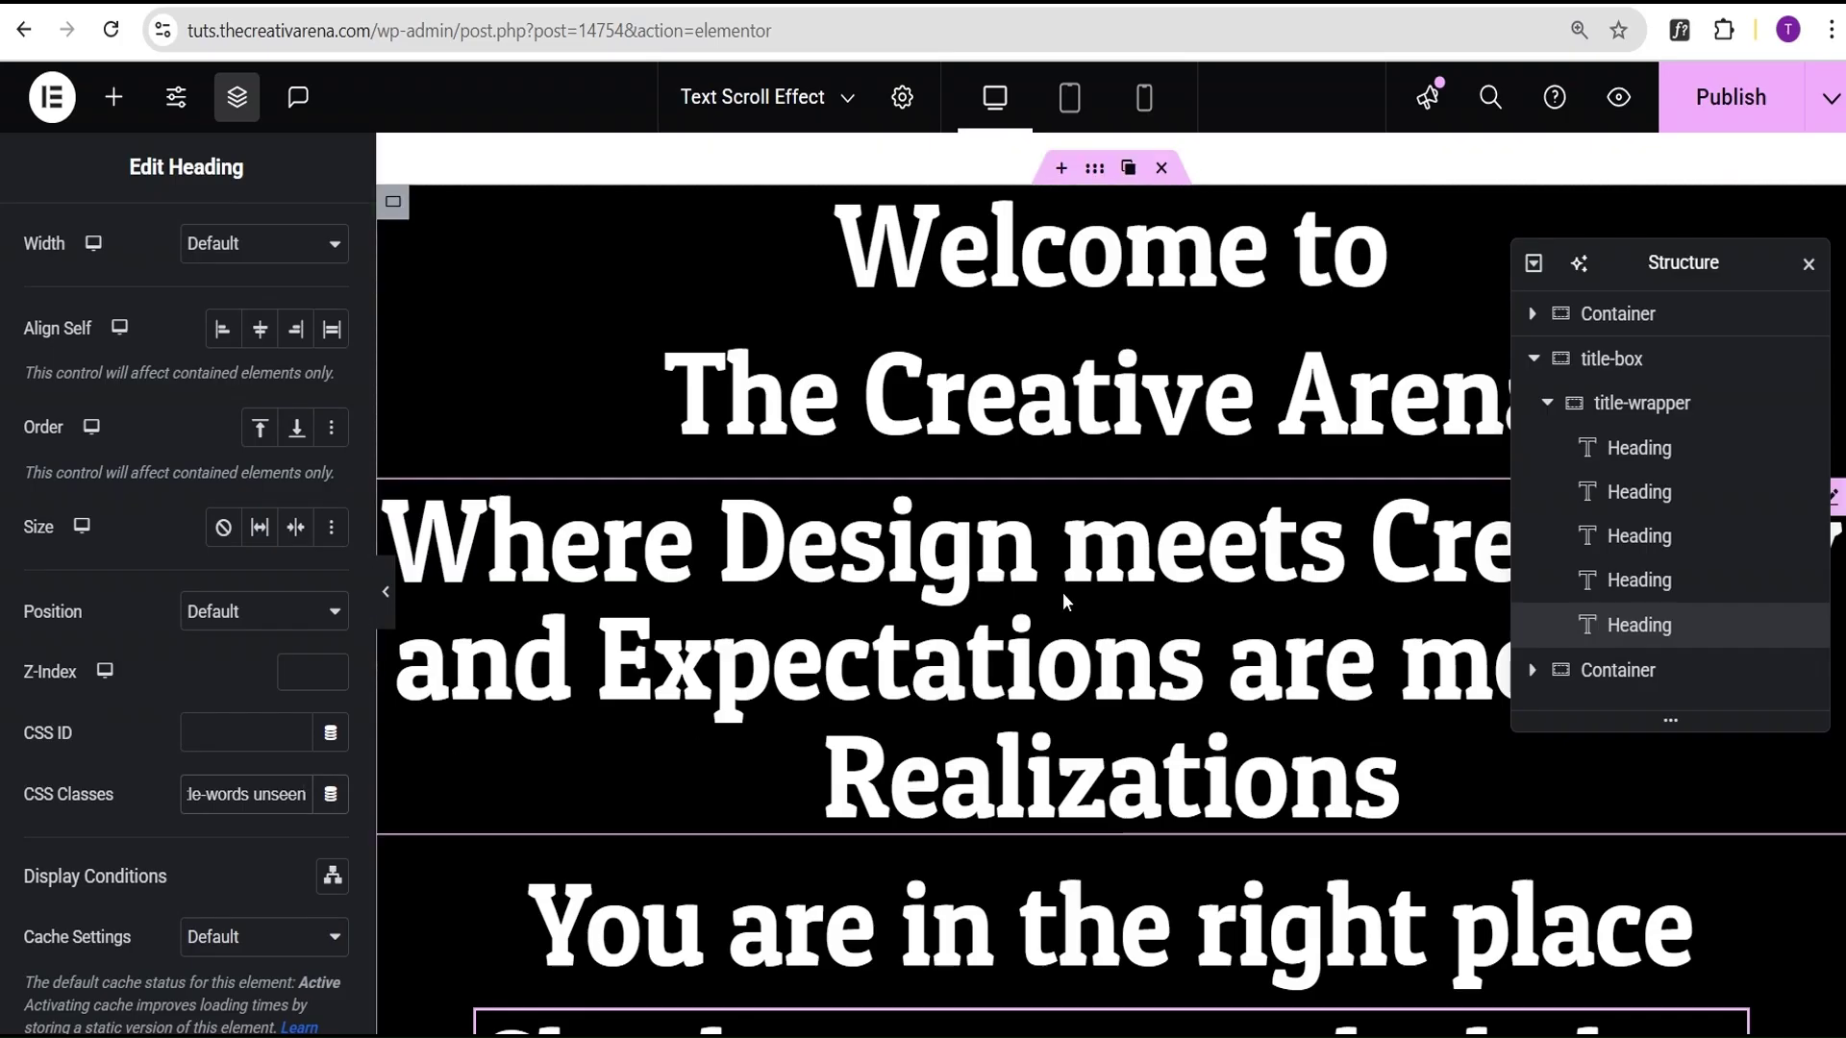
Step: Give the outer black container that holds the headings the CSS class title-box
{"action": "scroll", "coordinate": [1062, 590], "scroll_direction": "down", "scroll_amount": 3}
{"action": "scroll", "coordinate": [1070, 608], "scroll_direction": "up", "scroll_amount": 5}
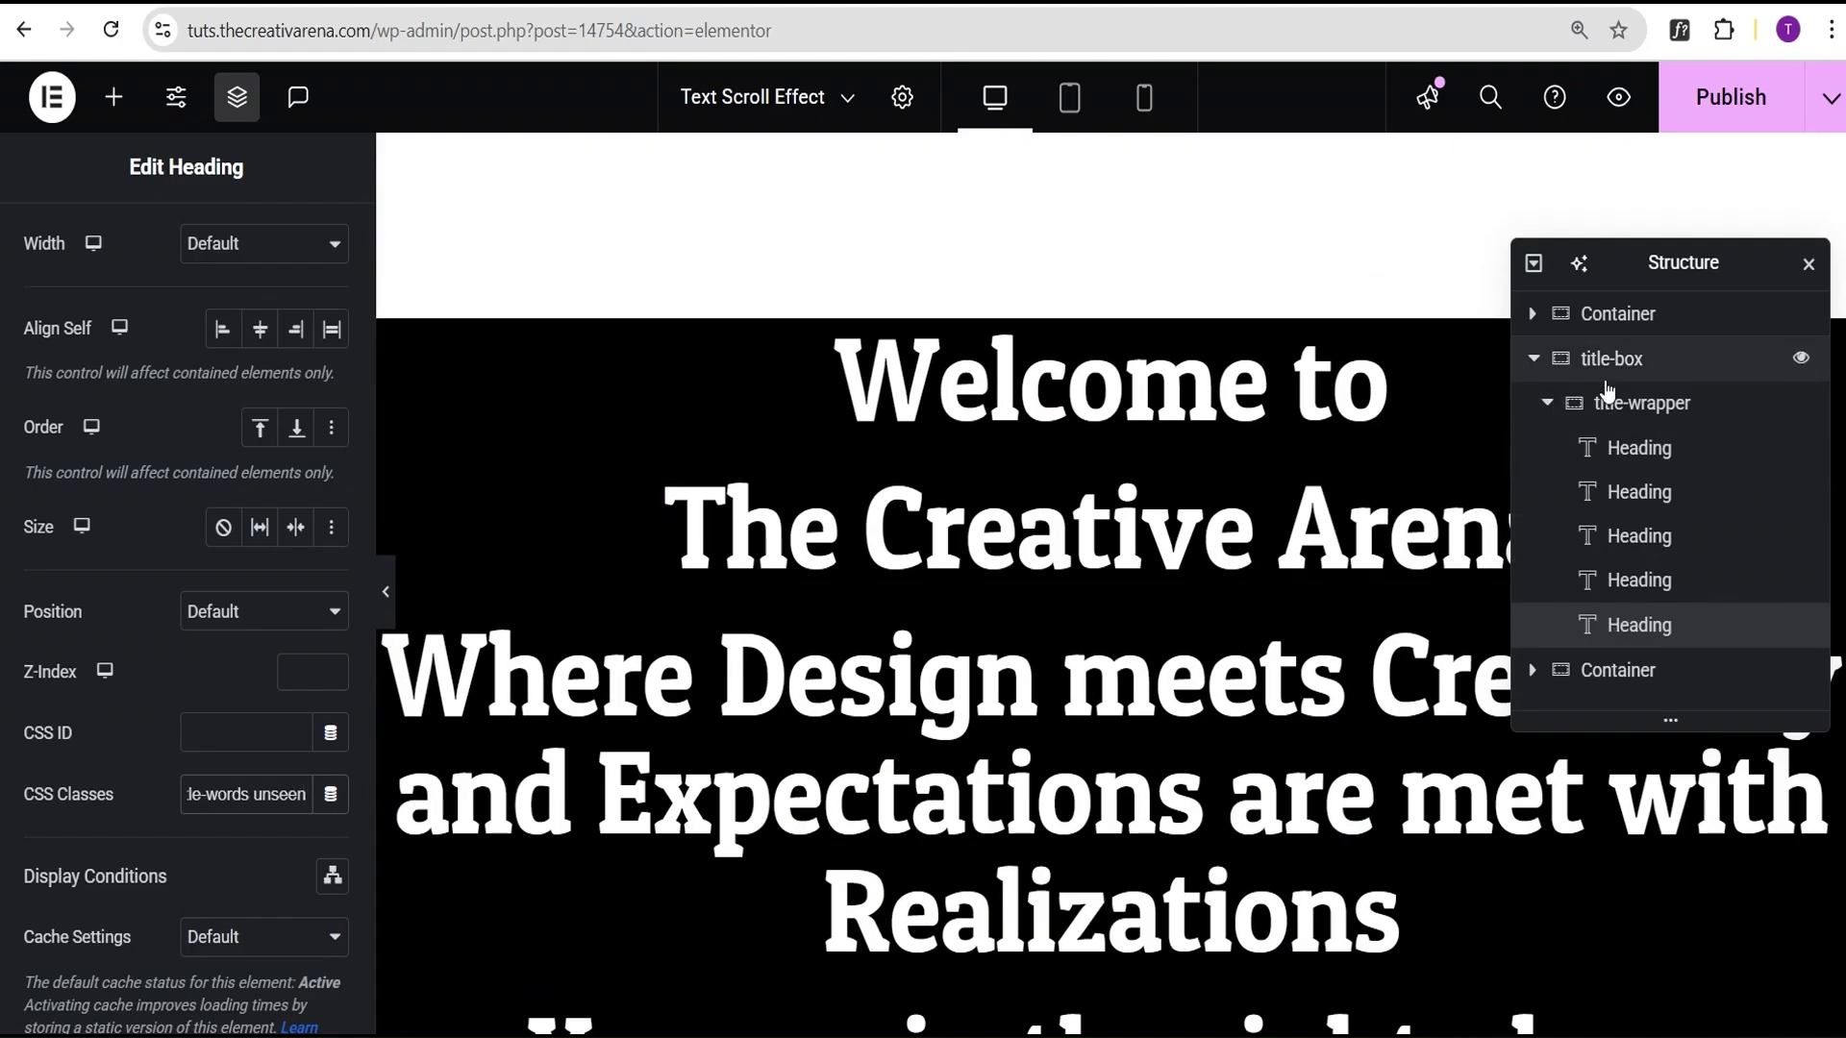
{"action": "left_click", "coordinate": [1634, 362]}
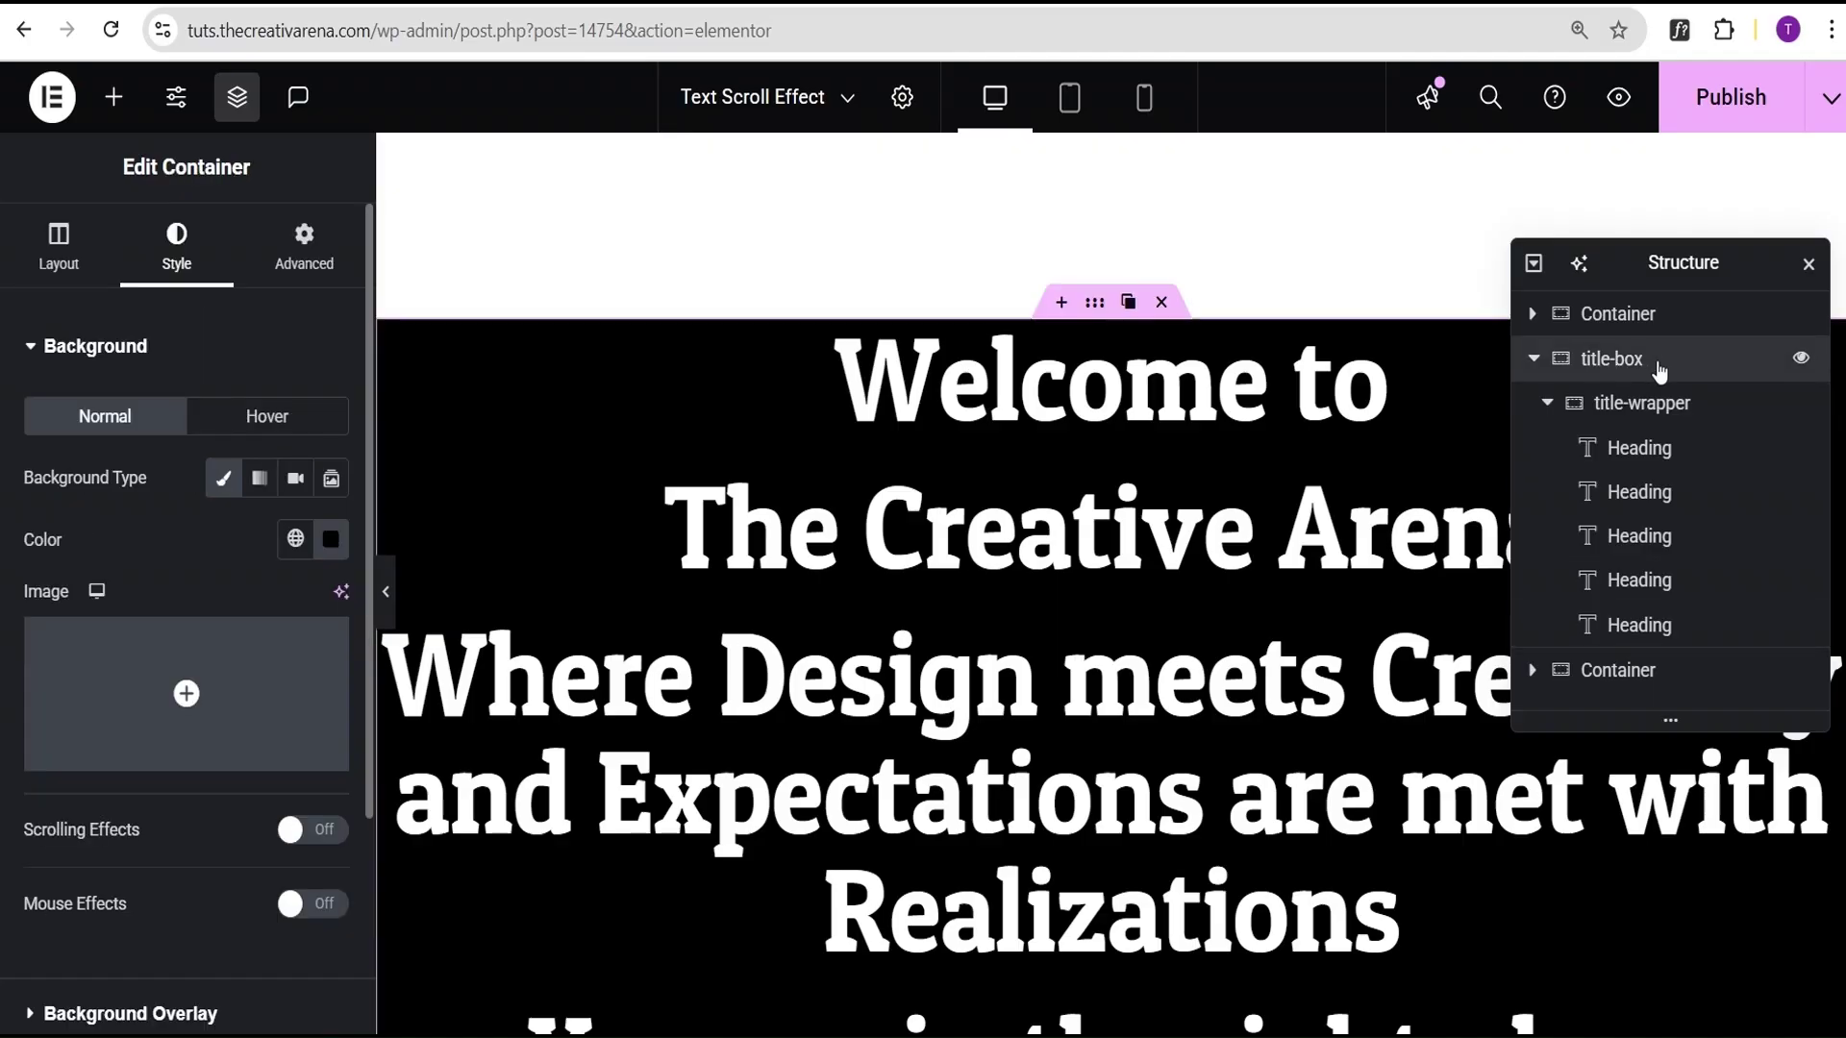
{"action": "left_click", "coordinate": [308, 267]}
{"action": "scroll", "coordinate": [230, 625], "scroll_direction": "down", "scroll_amount": 4}
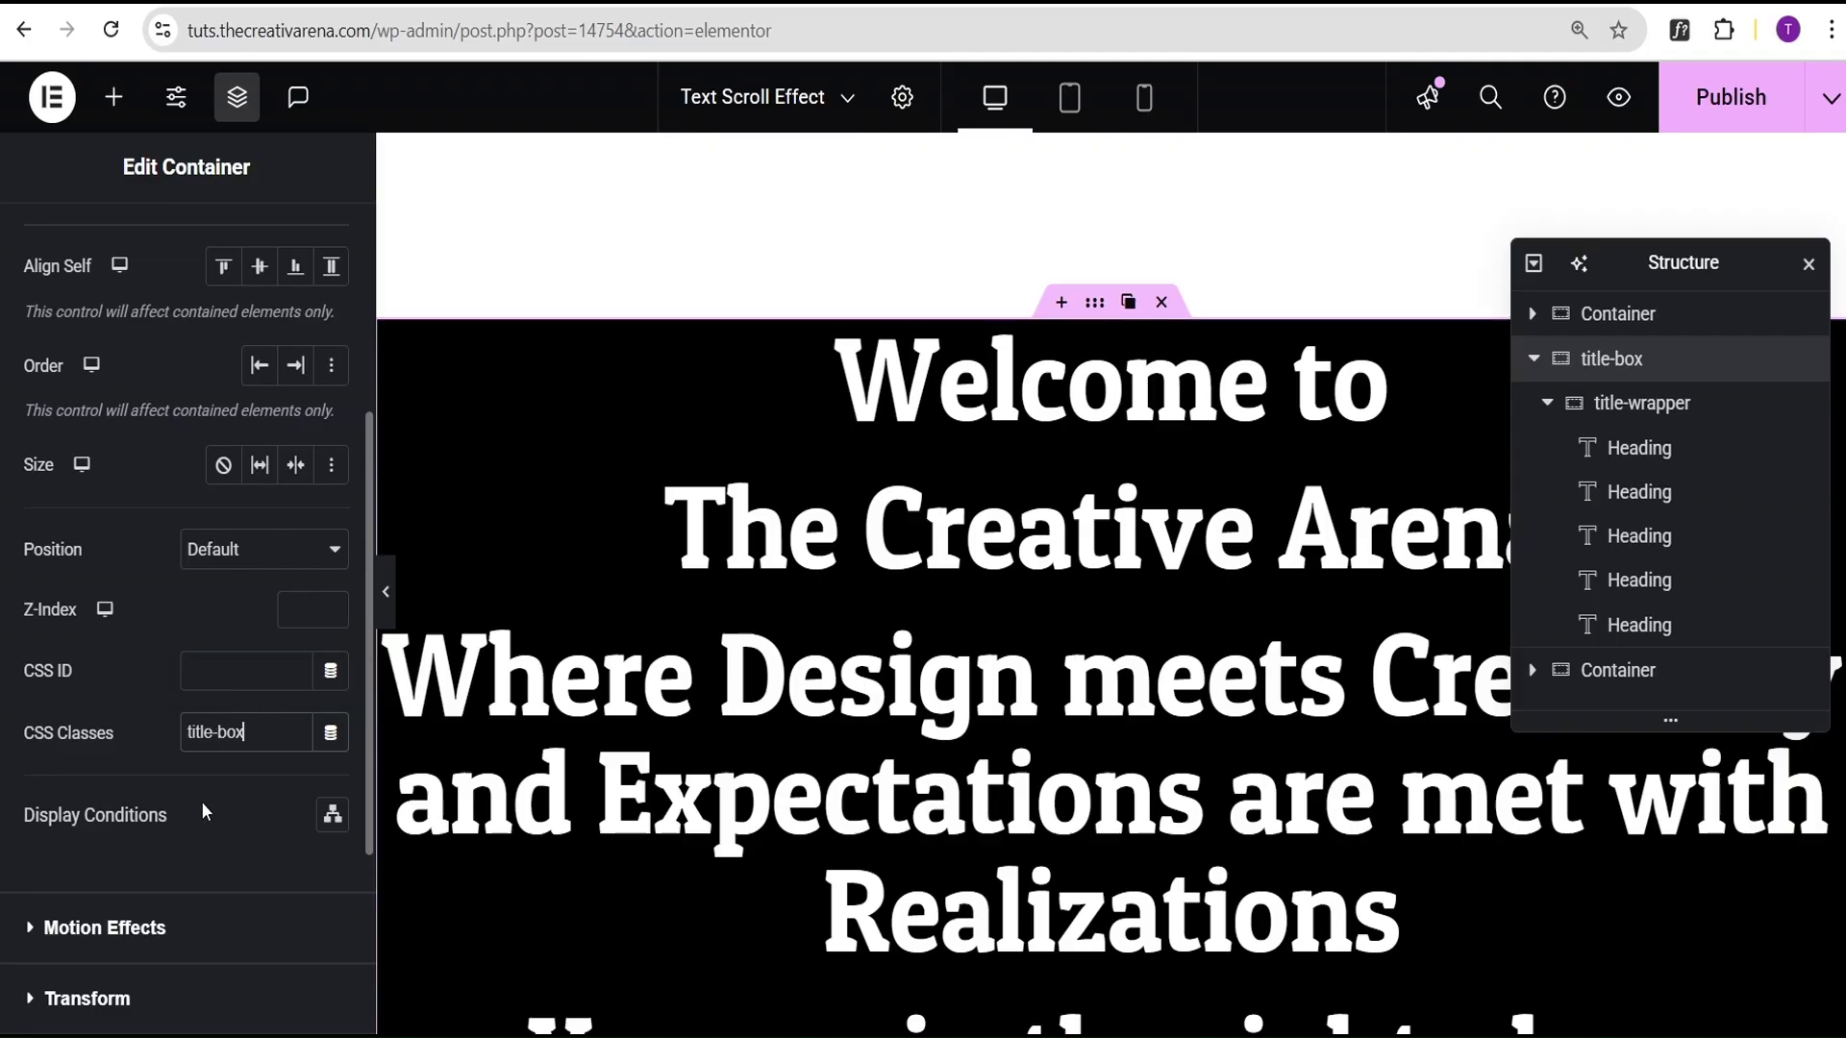
Step: Give the inner container that directly wraps the five headings the CSS class title-wrapper
{"action": "left_click", "coordinate": [1662, 403]}
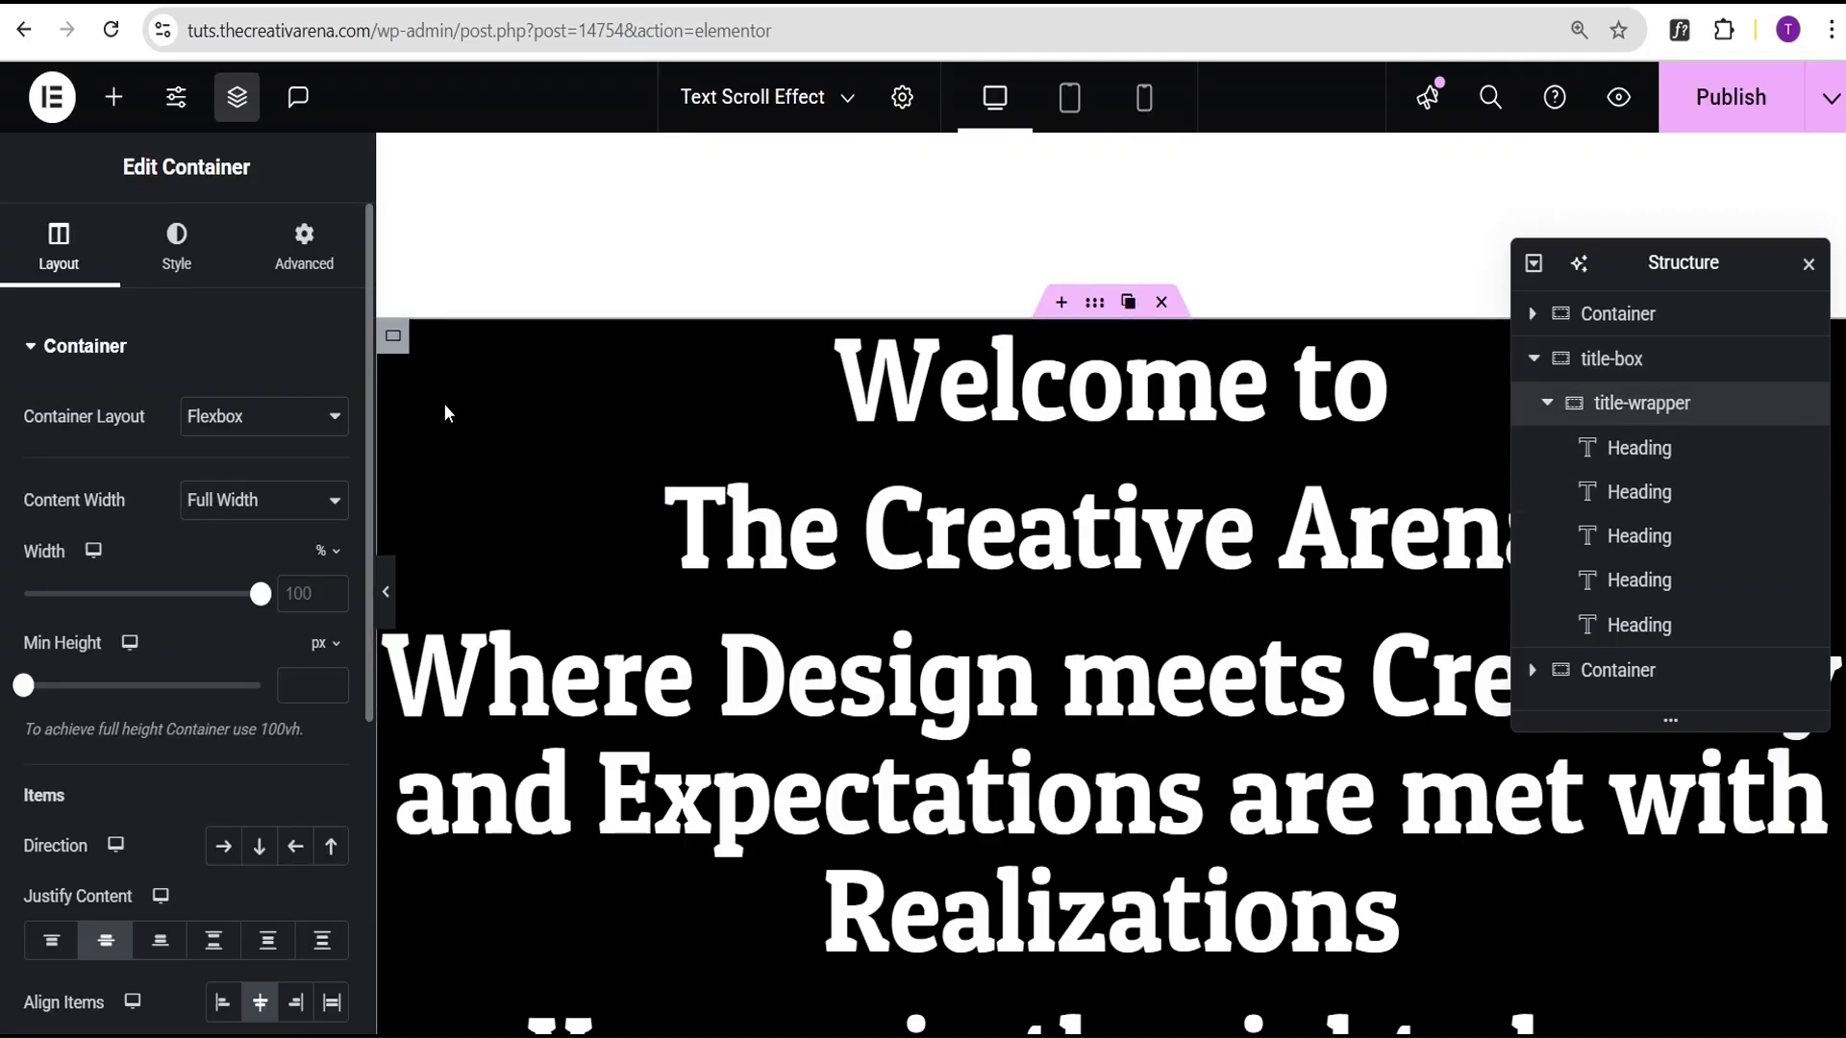
{"action": "left_click", "coordinate": [306, 264]}
{"action": "scroll", "coordinate": [279, 615], "scroll_direction": "down", "scroll_amount": 5}
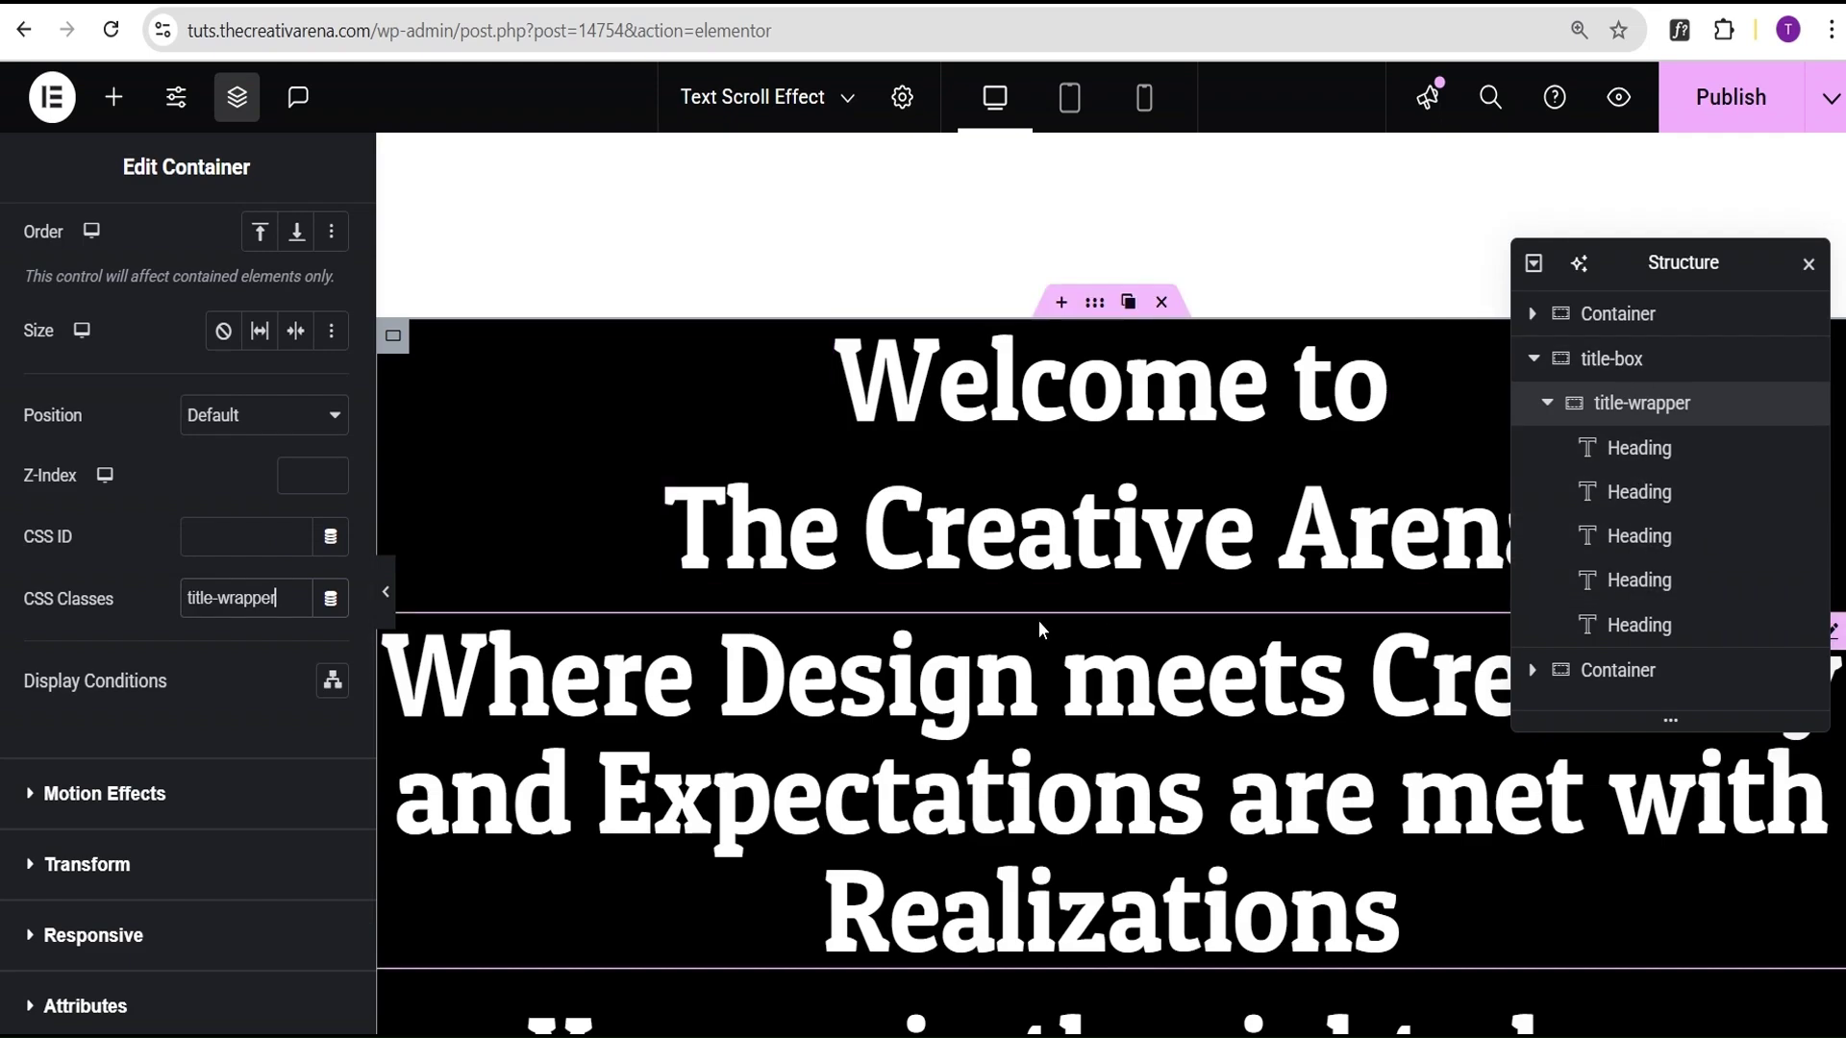
Step: Add a new single-column flexbox container below the Bottom Scroll Space section and place an HTML widget in it
{"action": "scroll", "coordinate": [1042, 639], "scroll_direction": "down", "scroll_amount": 10}
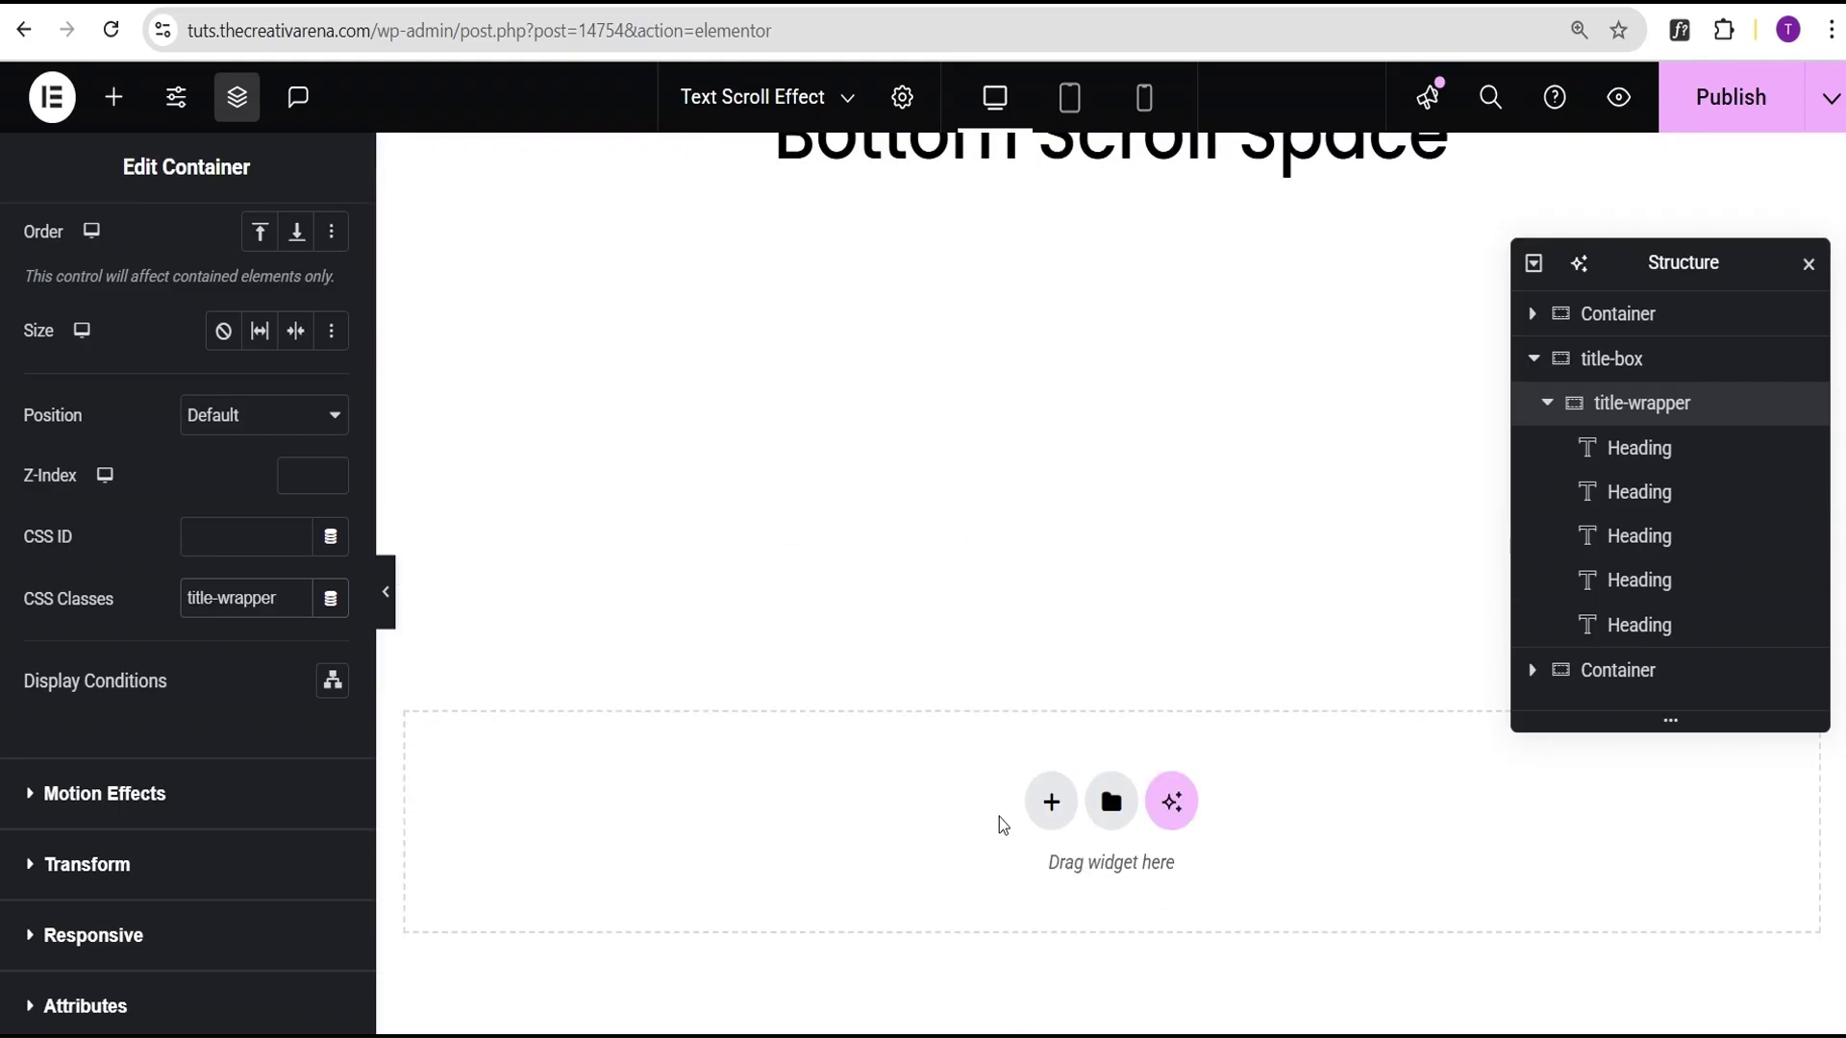
{"action": "left_click", "coordinate": [1051, 802]}
{"action": "left_click", "coordinate": [997, 923]}
{"action": "left_click", "coordinate": [745, 870]}
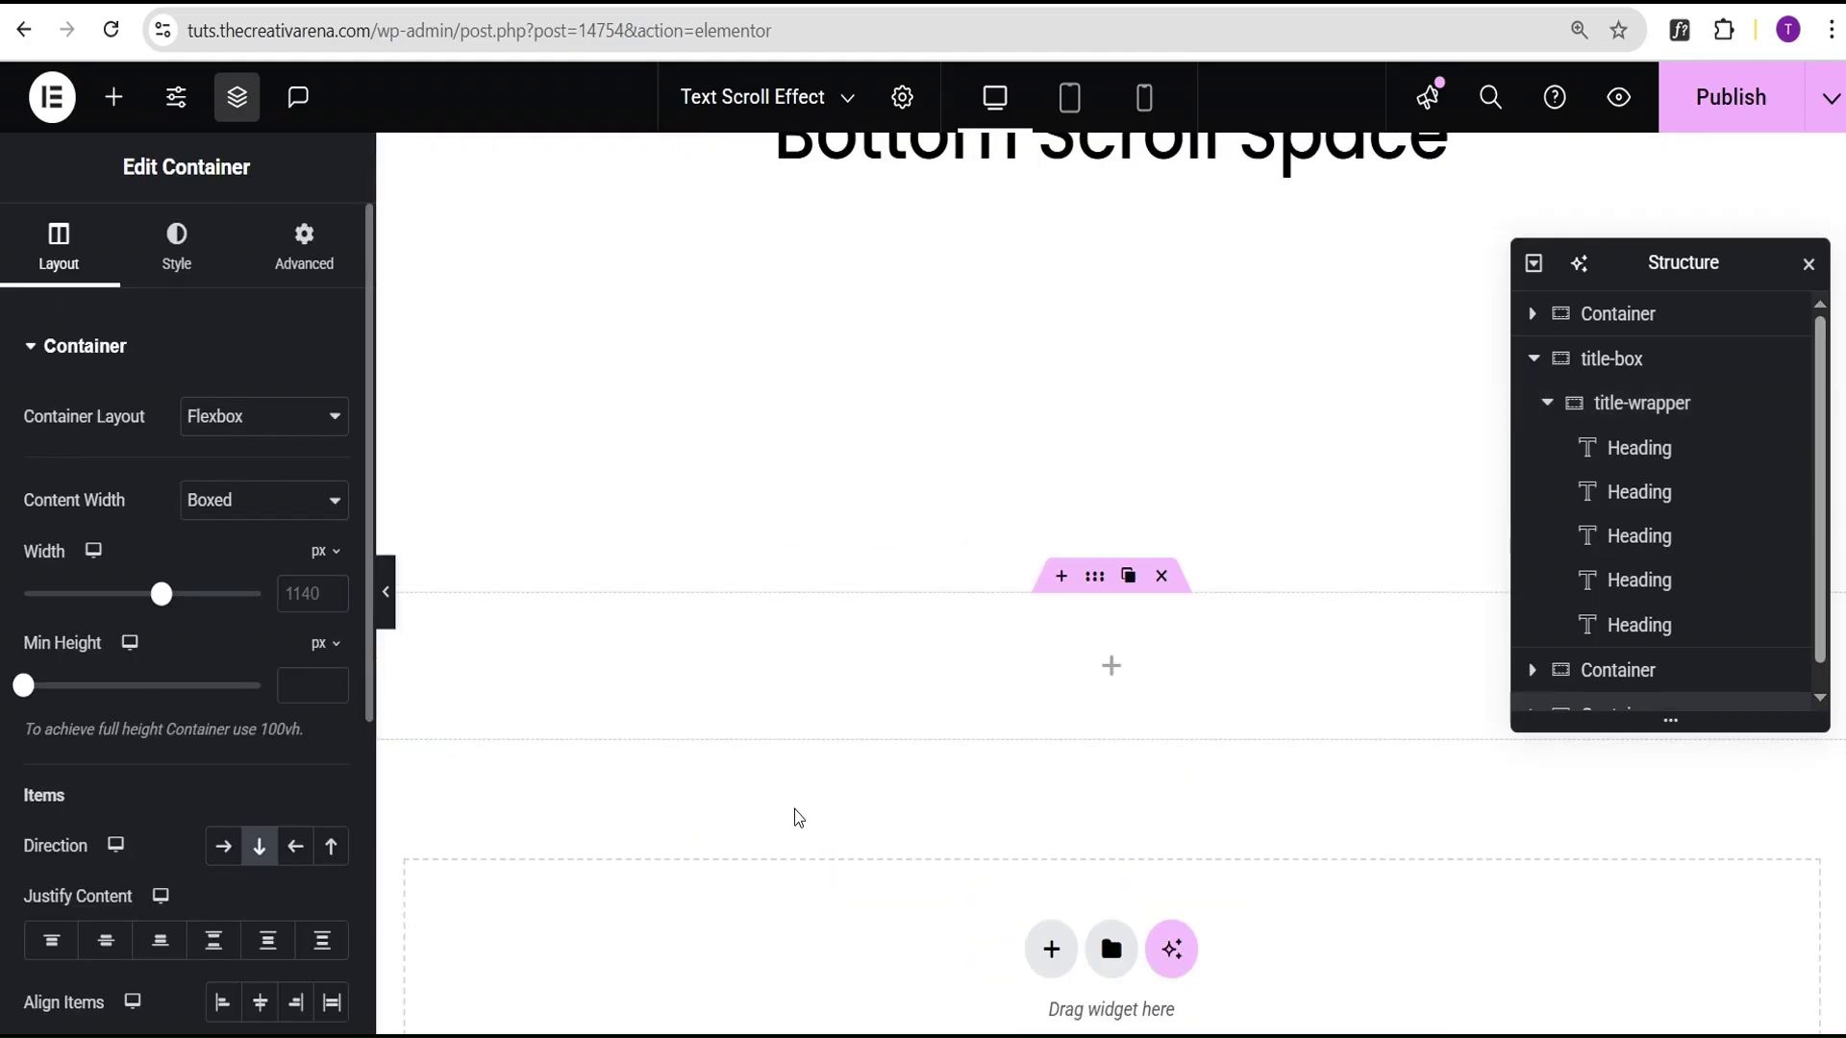
{"action": "left_click", "coordinate": [113, 96]}
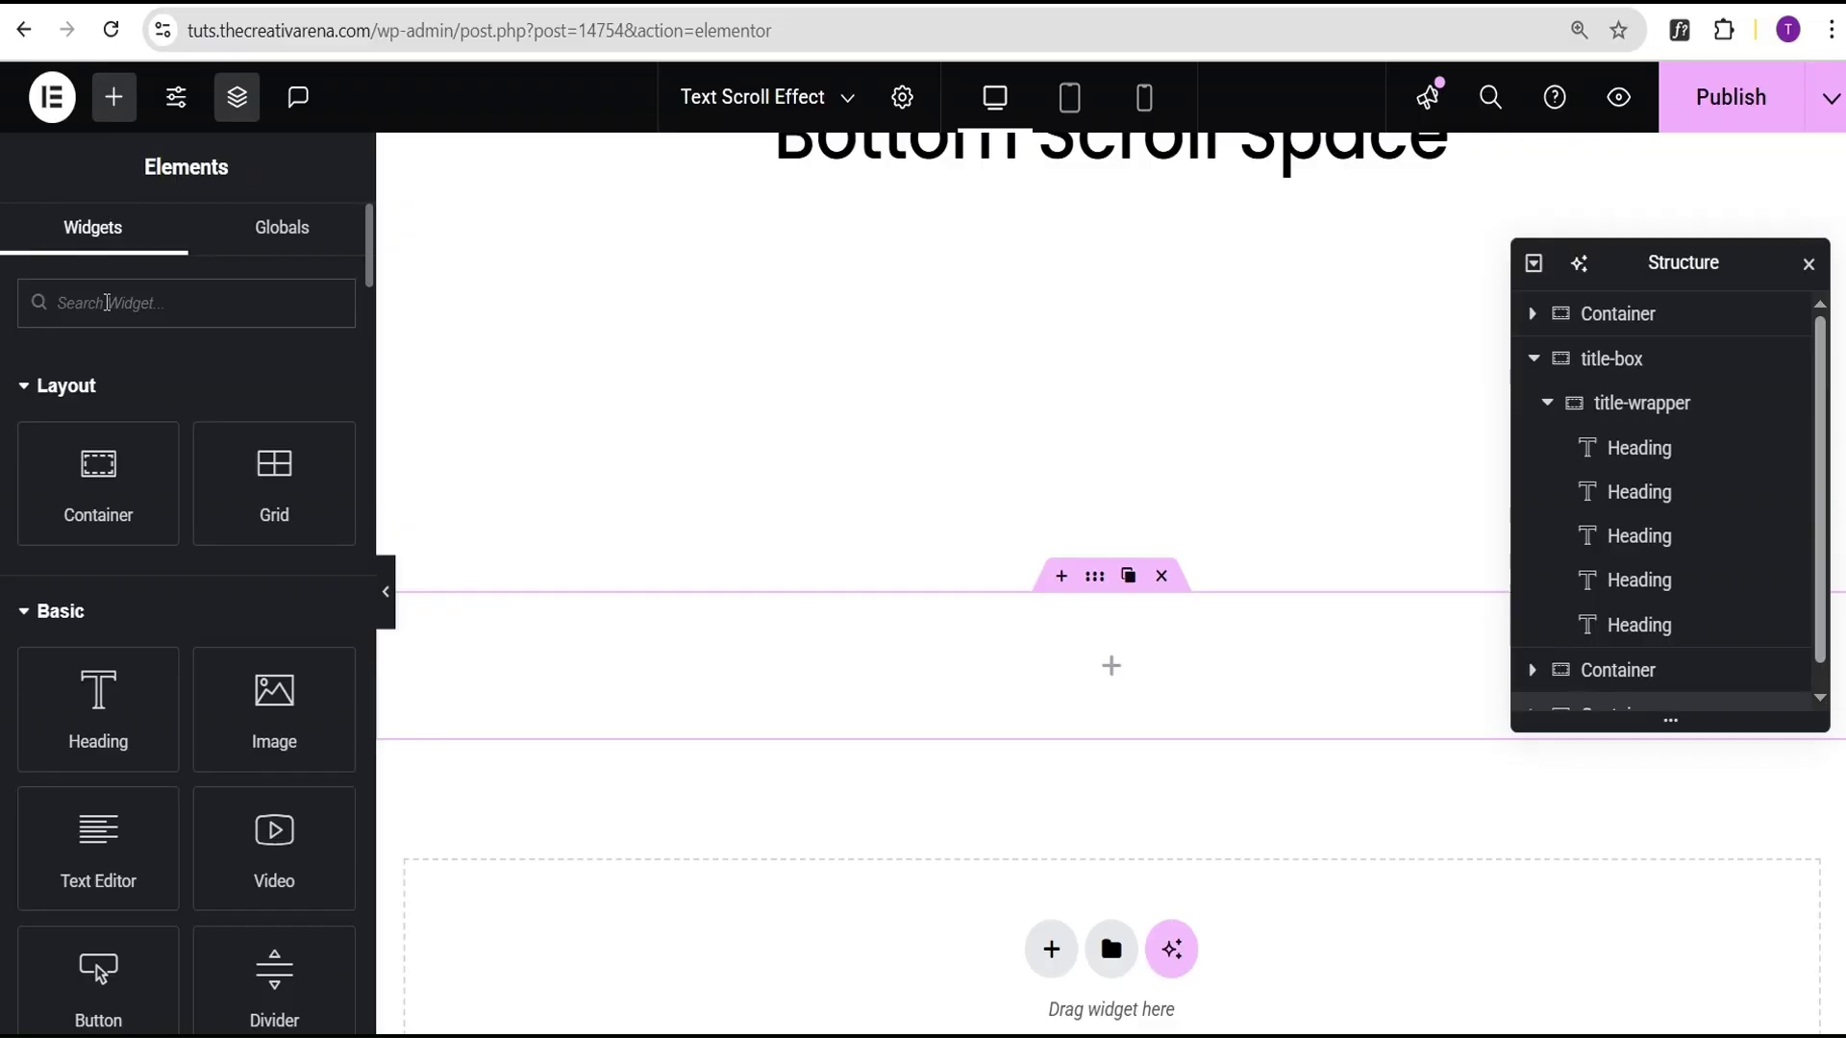
{"action": "type", "text": "html"}
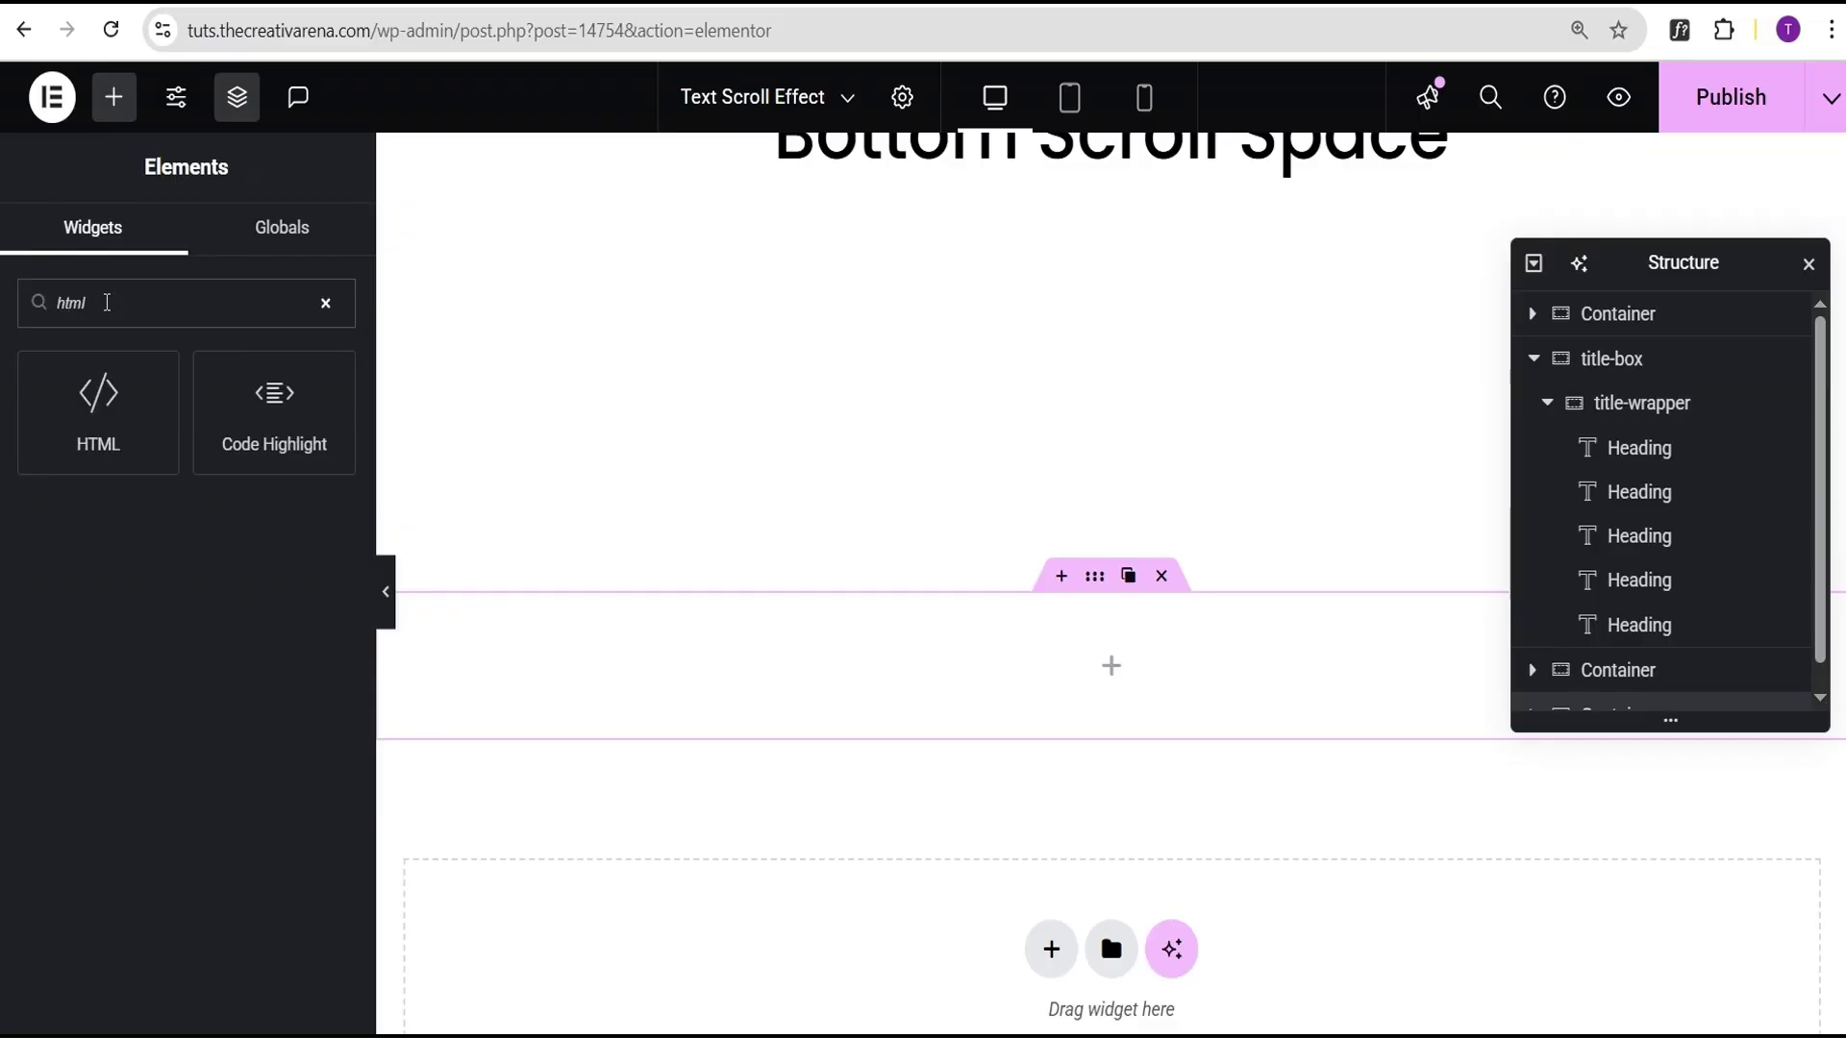
{"action": "left_click_drag", "start_coordinate": [93, 439], "coordinate": [779, 683]}
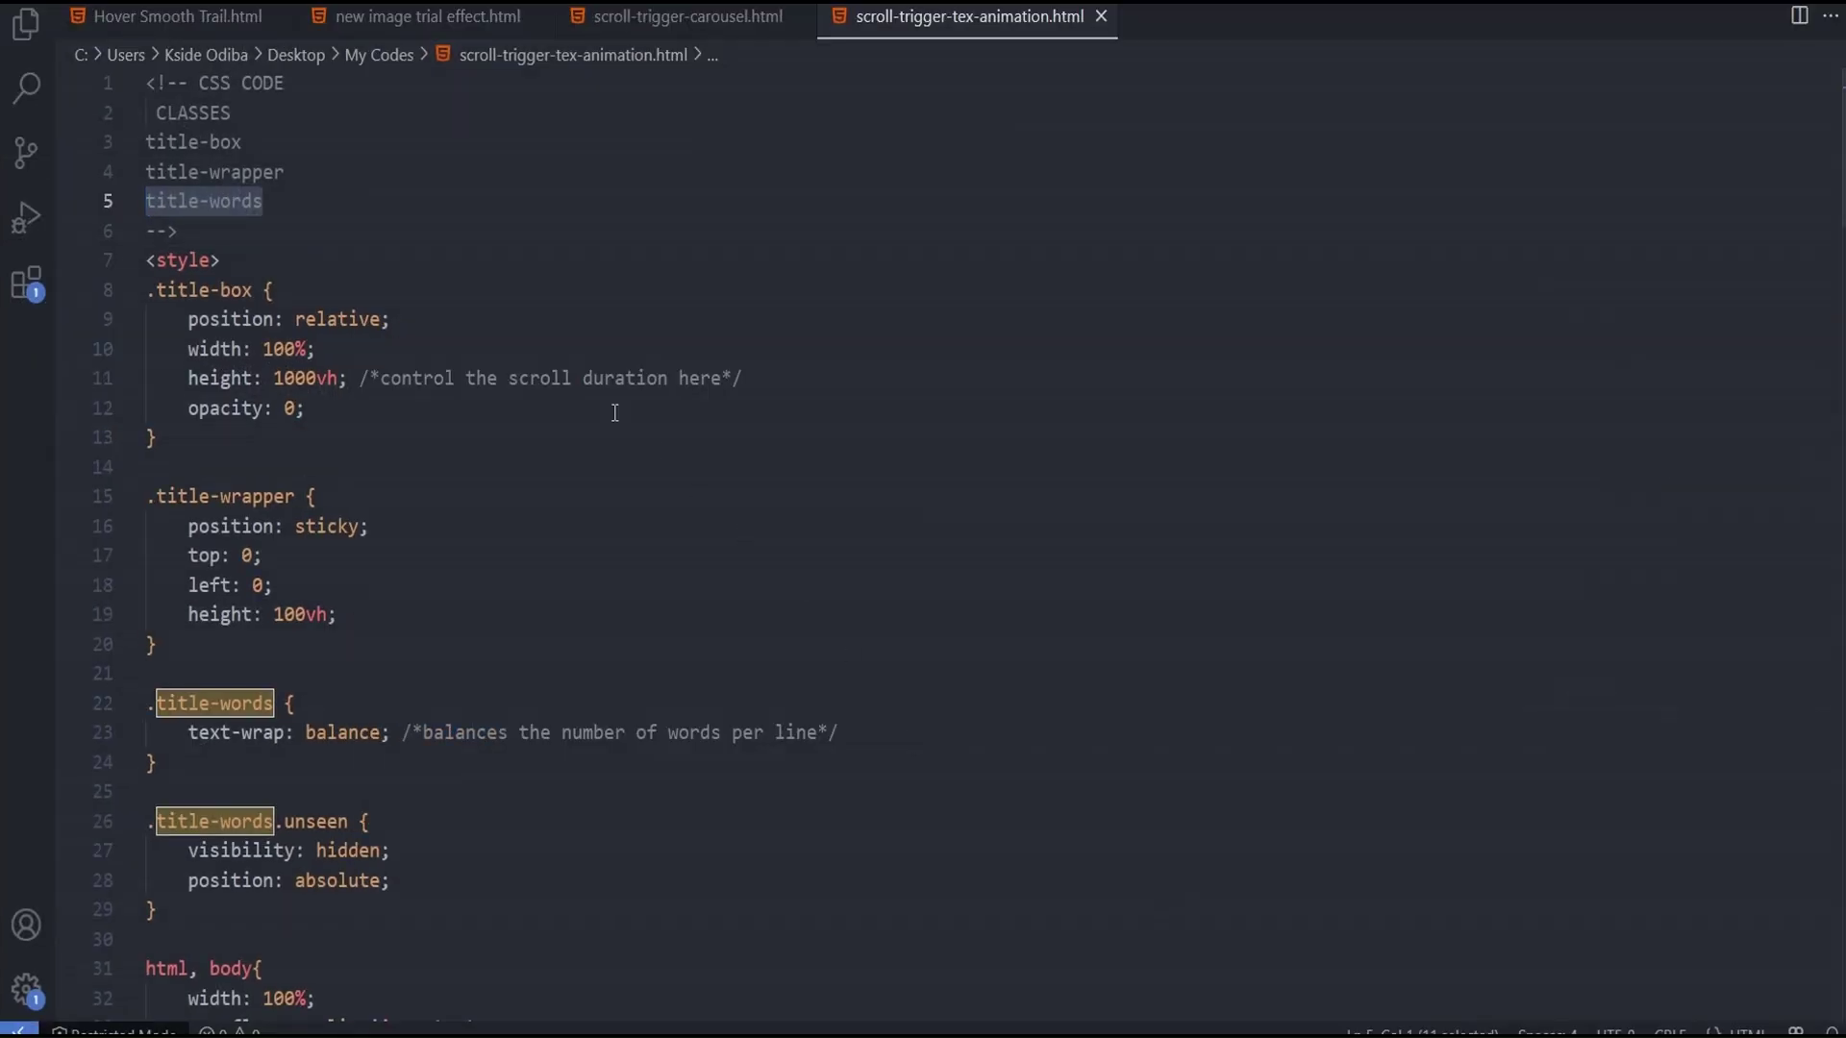
Step: In the code editor, copy the CSS rules inside the style tags of scroll-trigger-tex-animation.html, from .title-box through the wp-post rule
{"action": "scroll", "coordinate": [502, 382], "scroll_direction": "down", "scroll_amount": 2}
{"action": "scroll", "coordinate": [502, 382], "scroll_direction": "up", "scroll_amount": 2}
{"action": "left_click_drag", "start_coordinate": [152, 290], "coordinate": [193, 830]}
{"action": "scroll", "coordinate": [174, 527], "scroll_direction": "down", "scroll_amount": 5}
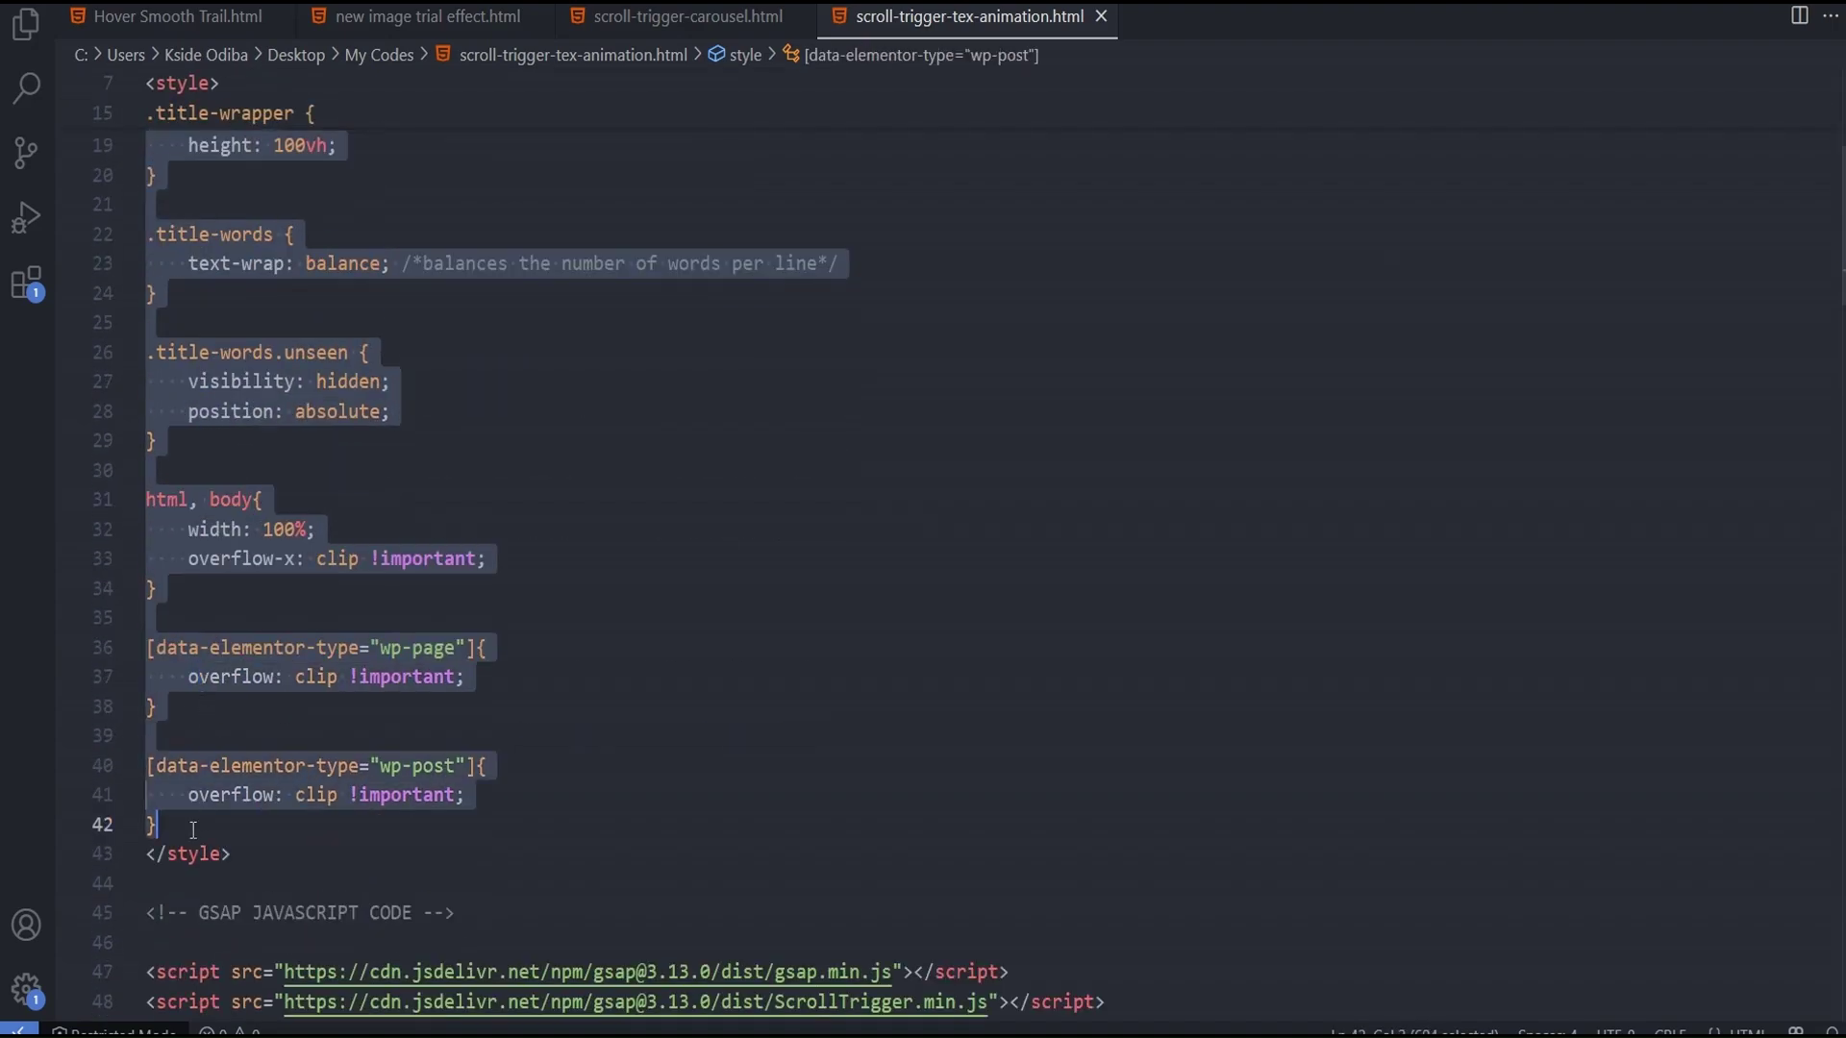
{"action": "key", "text": "alt+Tab"}
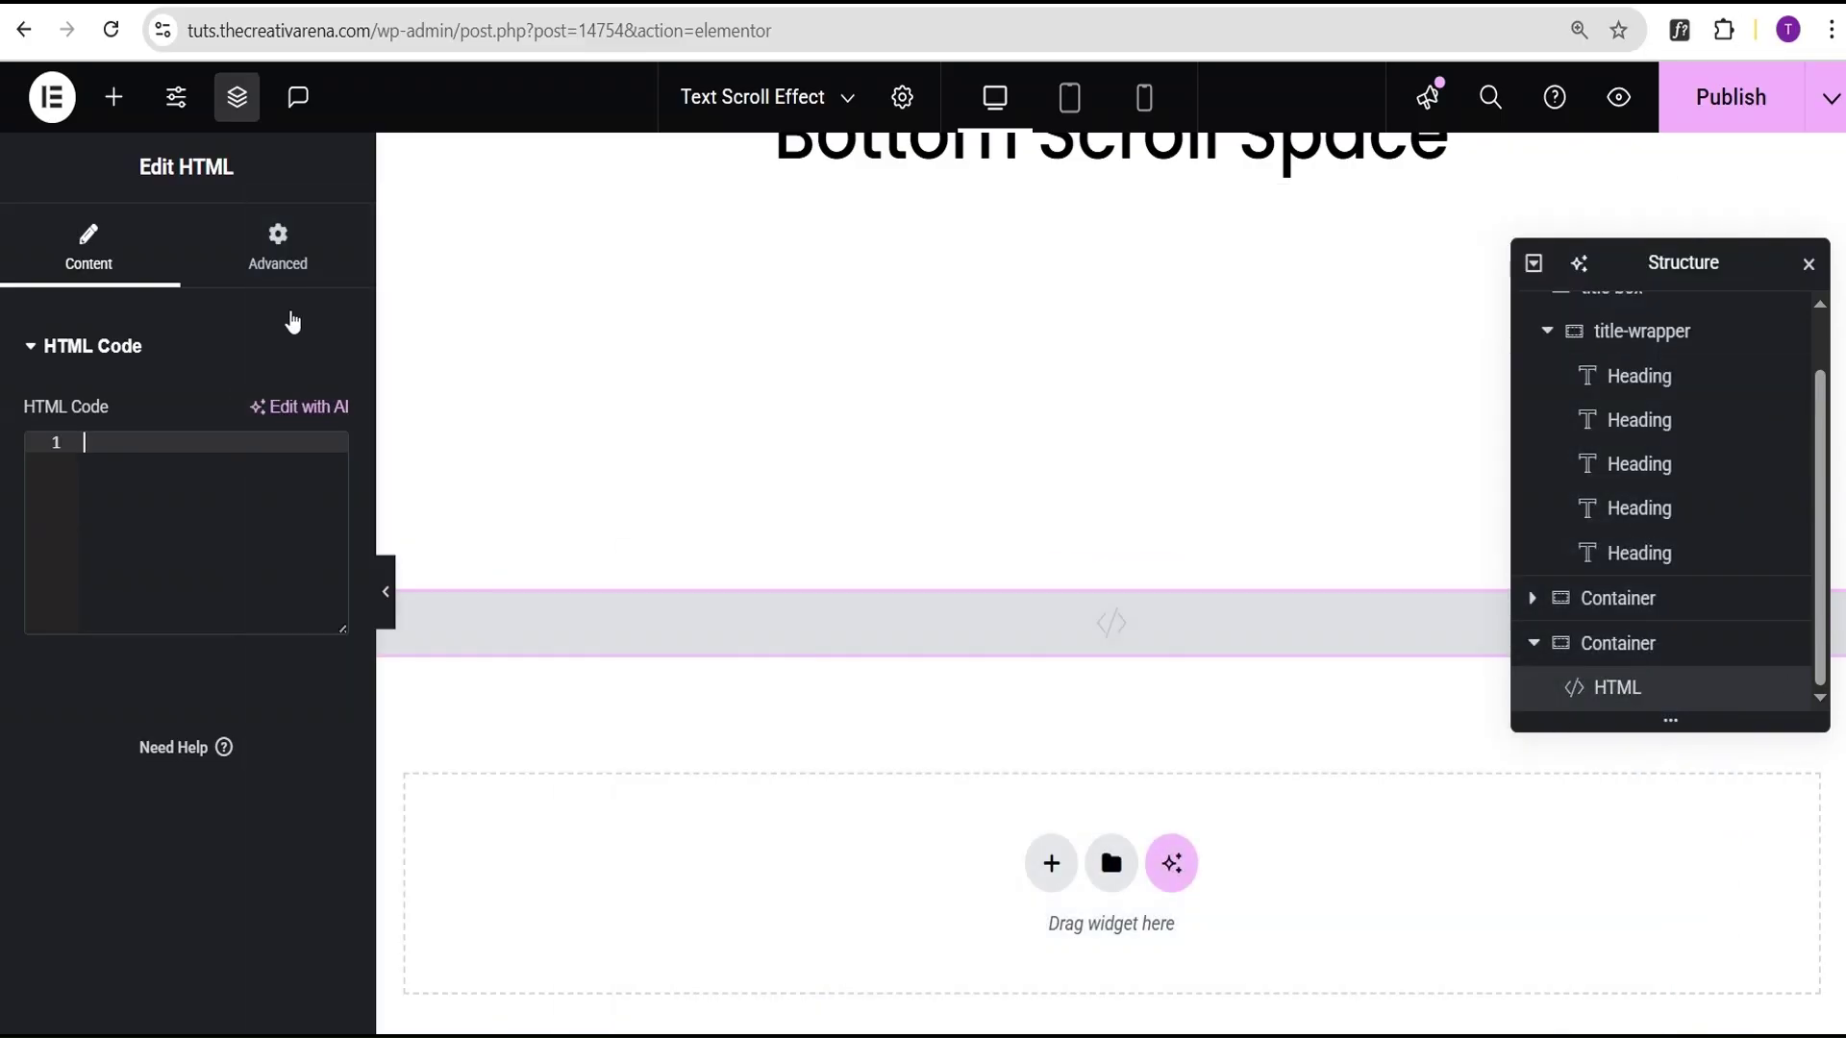
Step: Paste the copied CSS rules into the HTML widget's custom CSS
{"action": "left_click", "coordinate": [288, 279]}
{"action": "scroll", "coordinate": [238, 663], "scroll_direction": "down", "scroll_amount": 10}
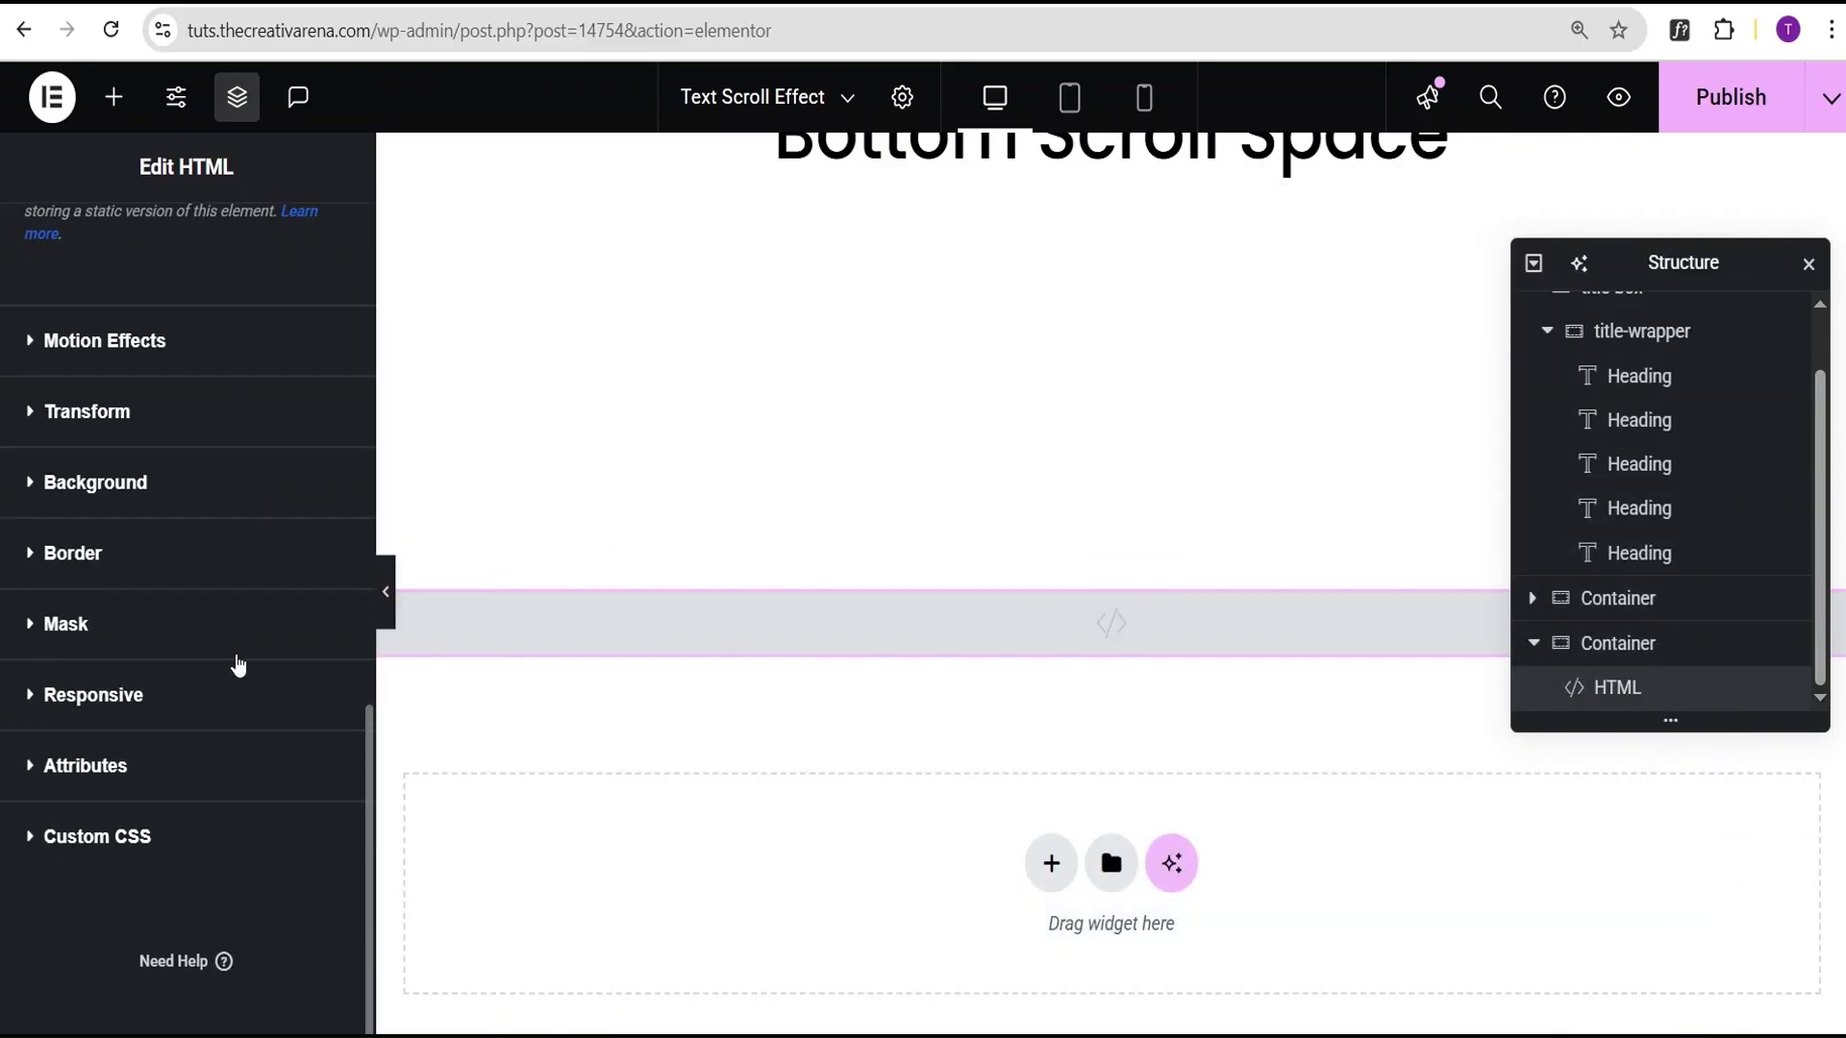
{"action": "left_click", "coordinate": [174, 828]}
{"action": "scroll", "coordinate": [182, 778], "scroll_direction": "down", "scroll_amount": 4}
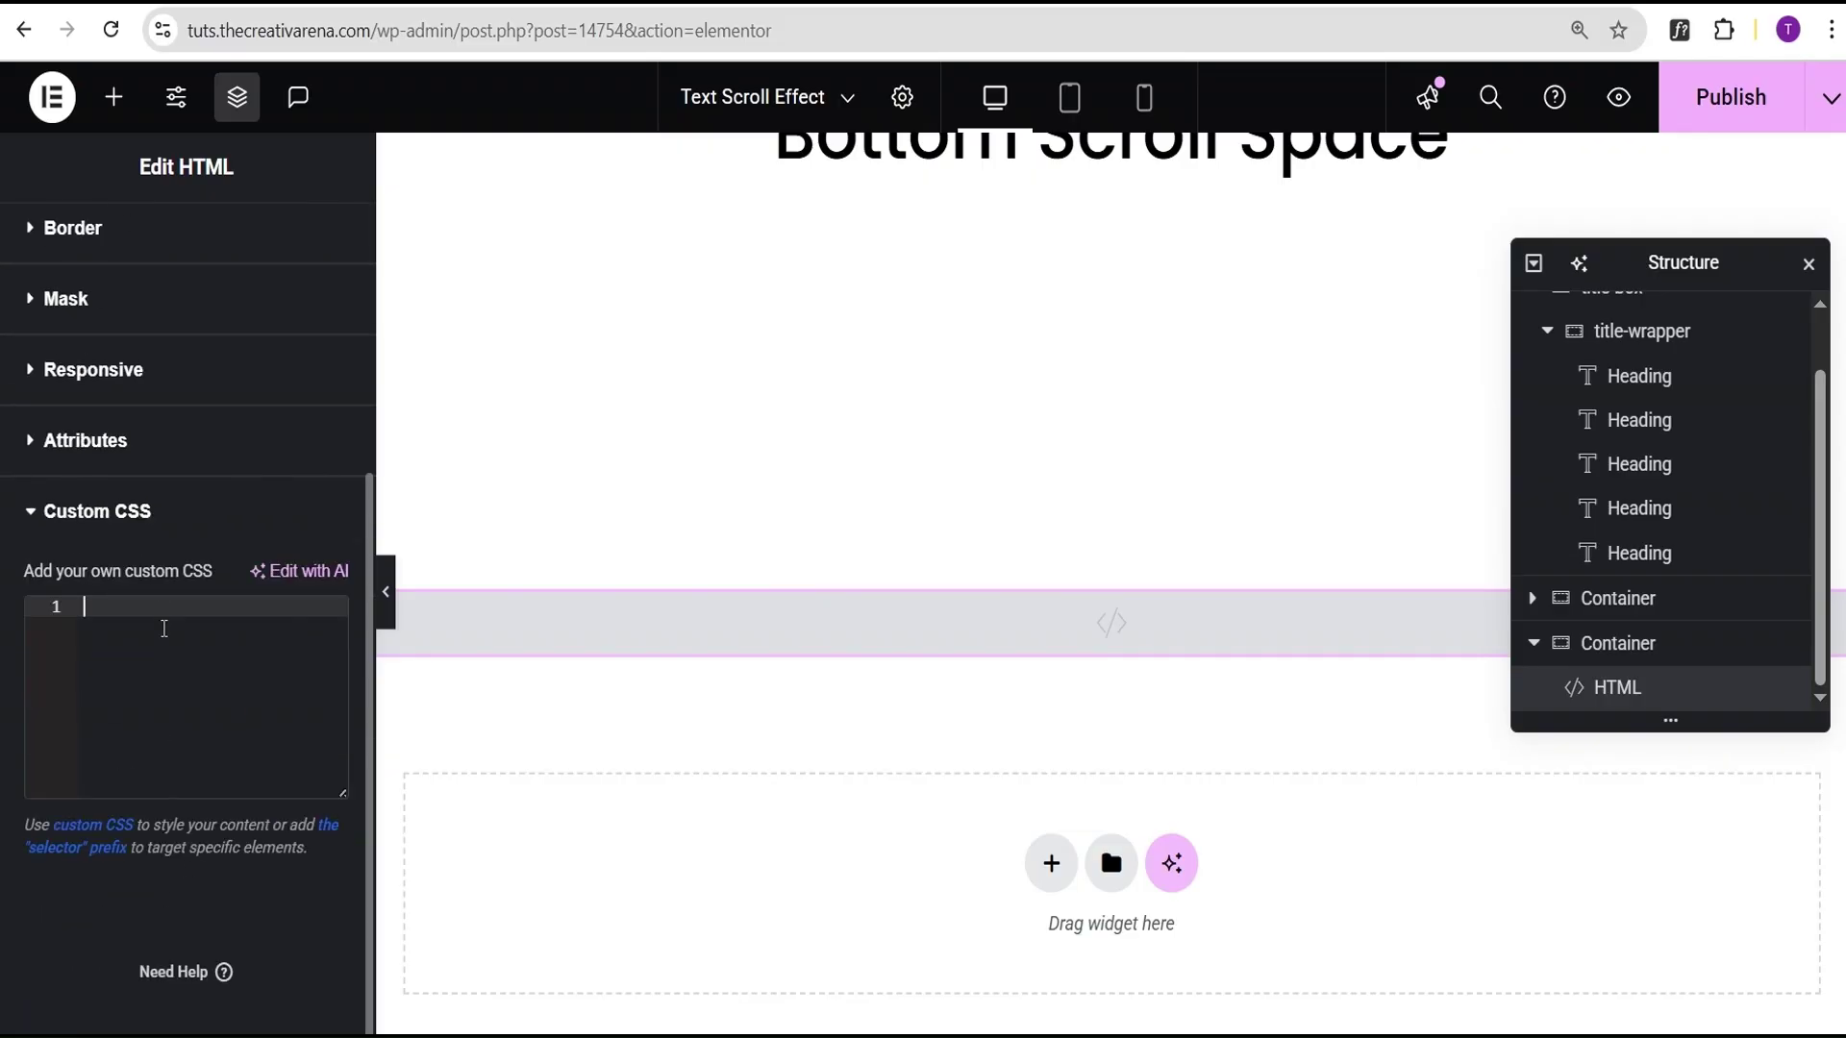
{"action": "key", "text": "ctrl+v"}
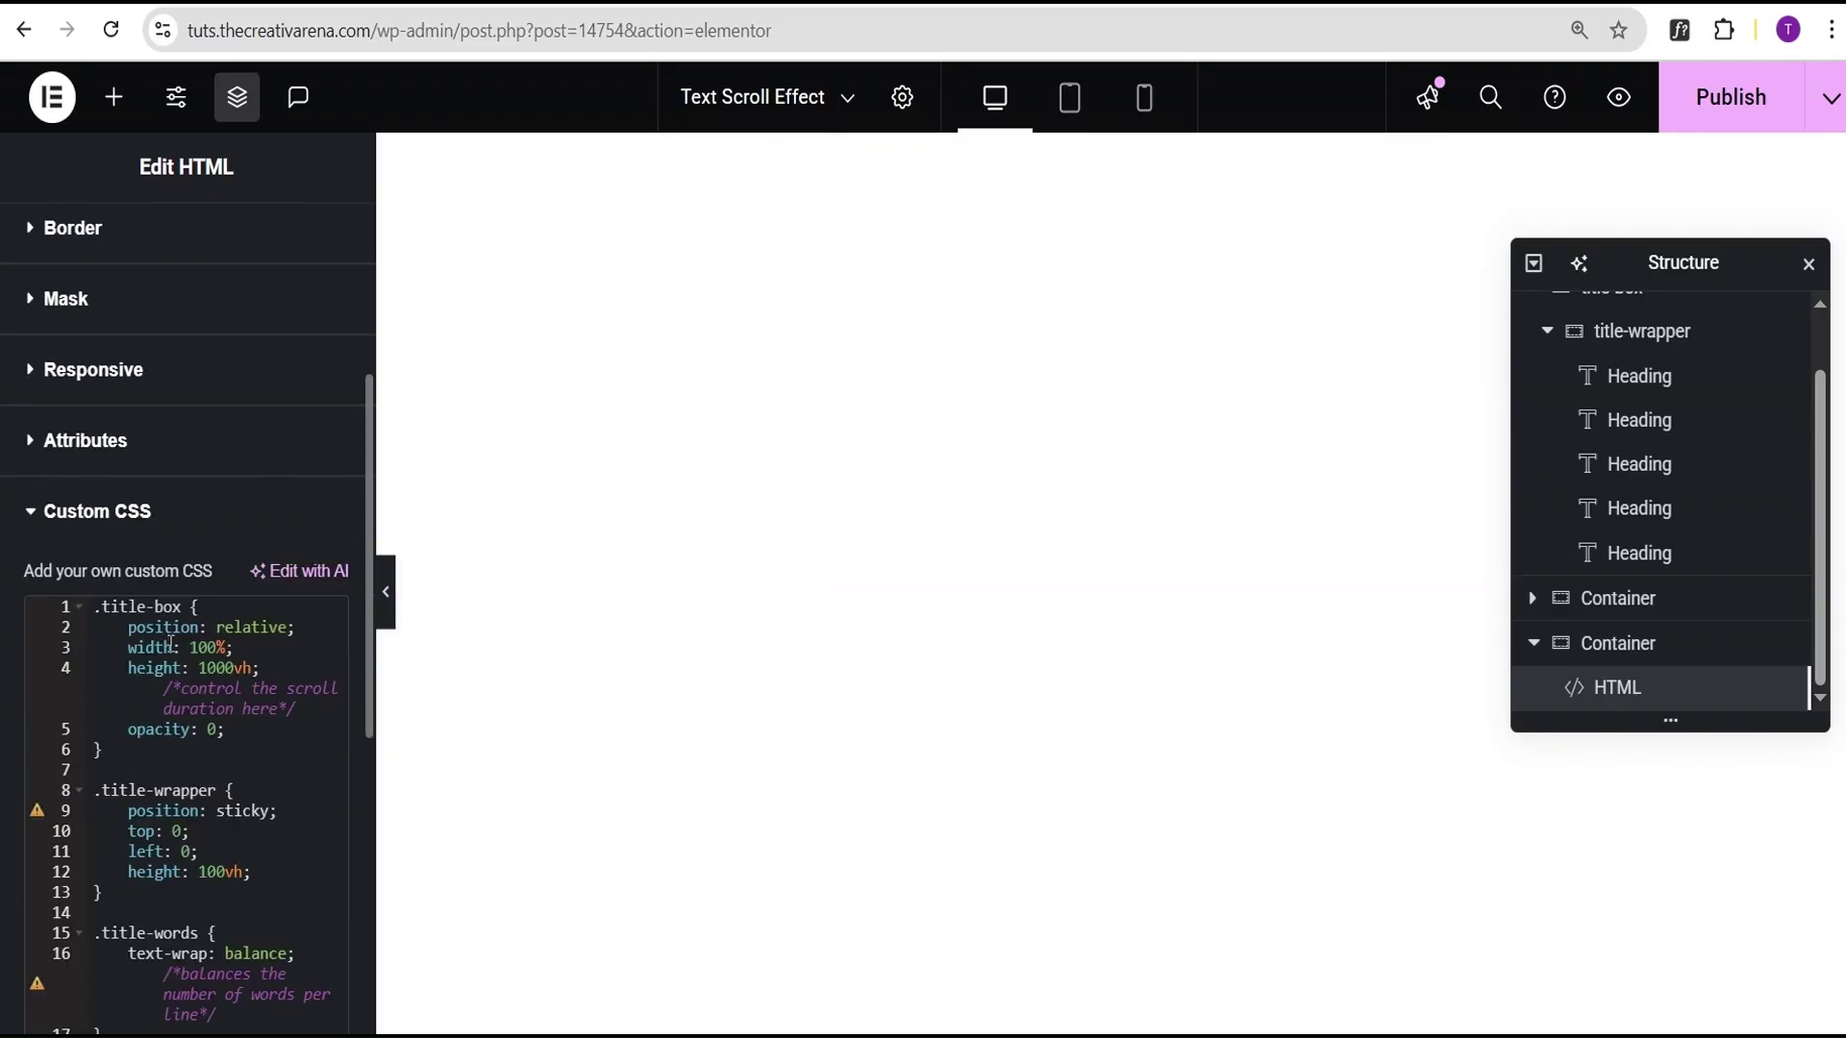
Step: Undo the CSS paste in the HTML widget's custom CSS and open the widget's HTML code content
{"action": "key", "text": "ctrl+z"}
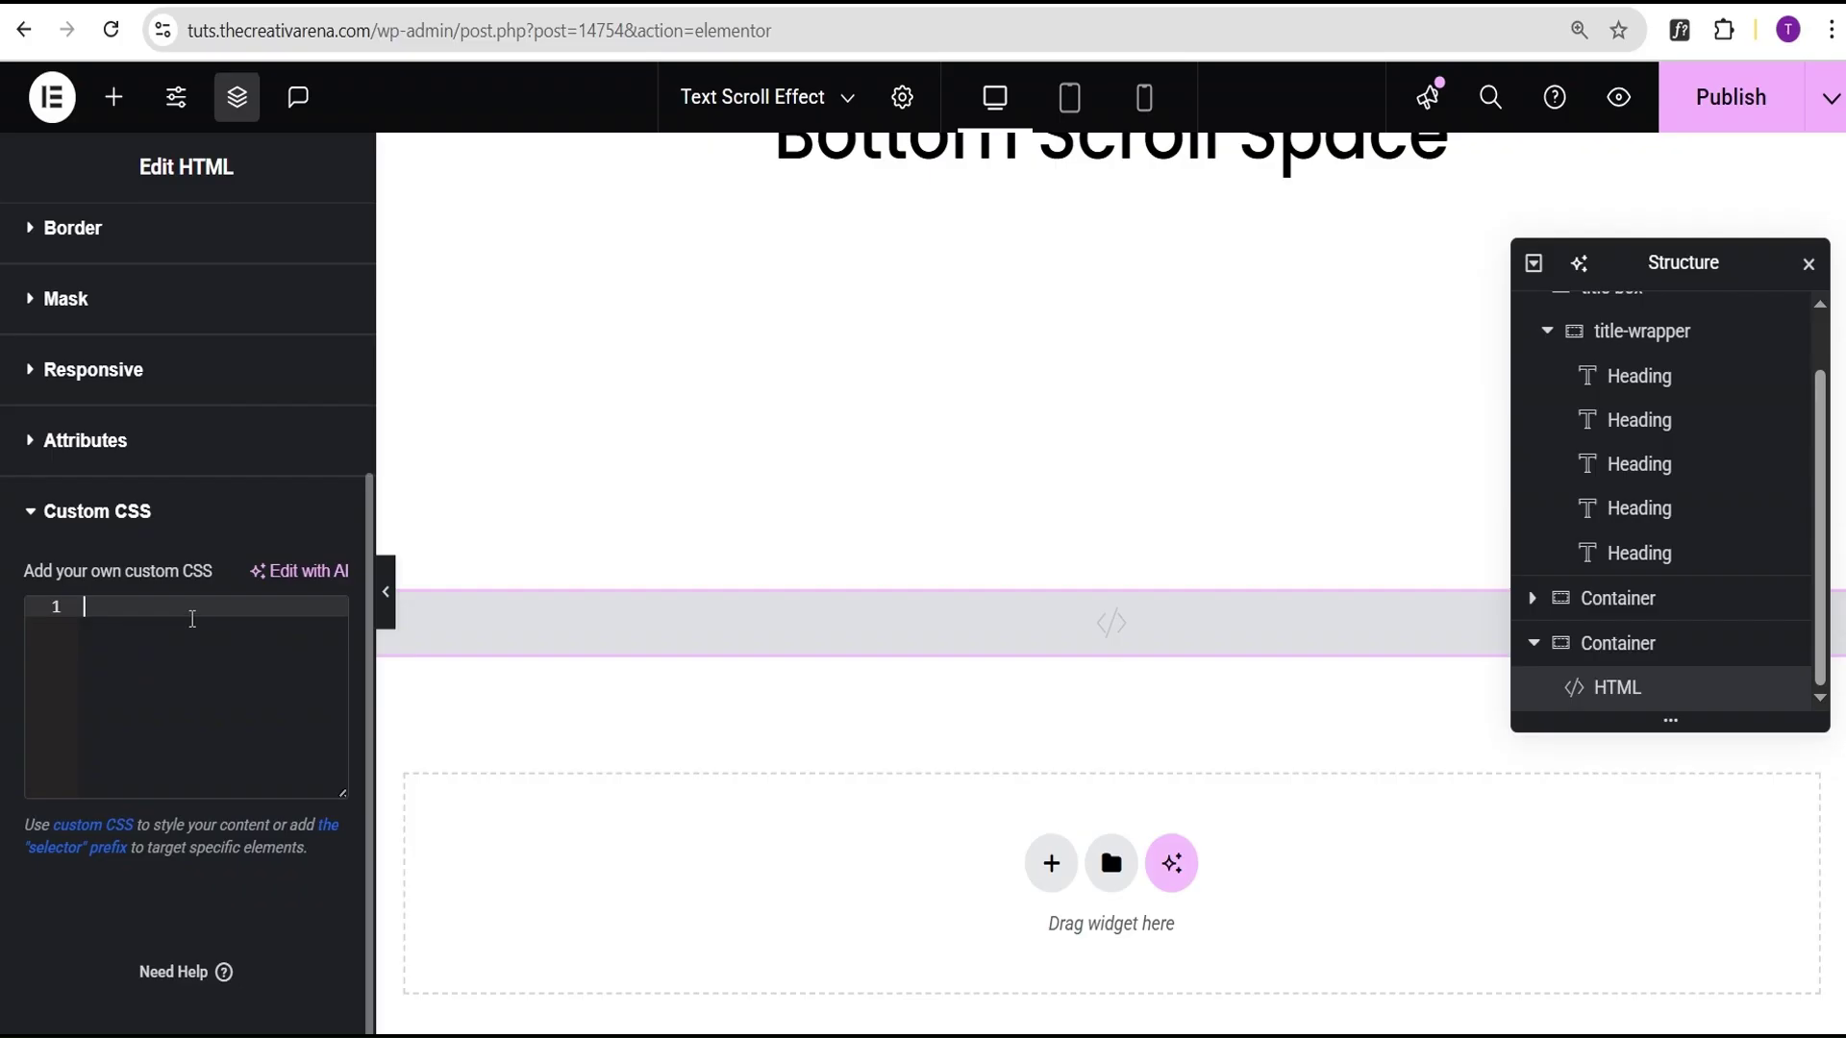
{"action": "scroll", "coordinate": [217, 483], "scroll_direction": "up", "scroll_amount": 4}
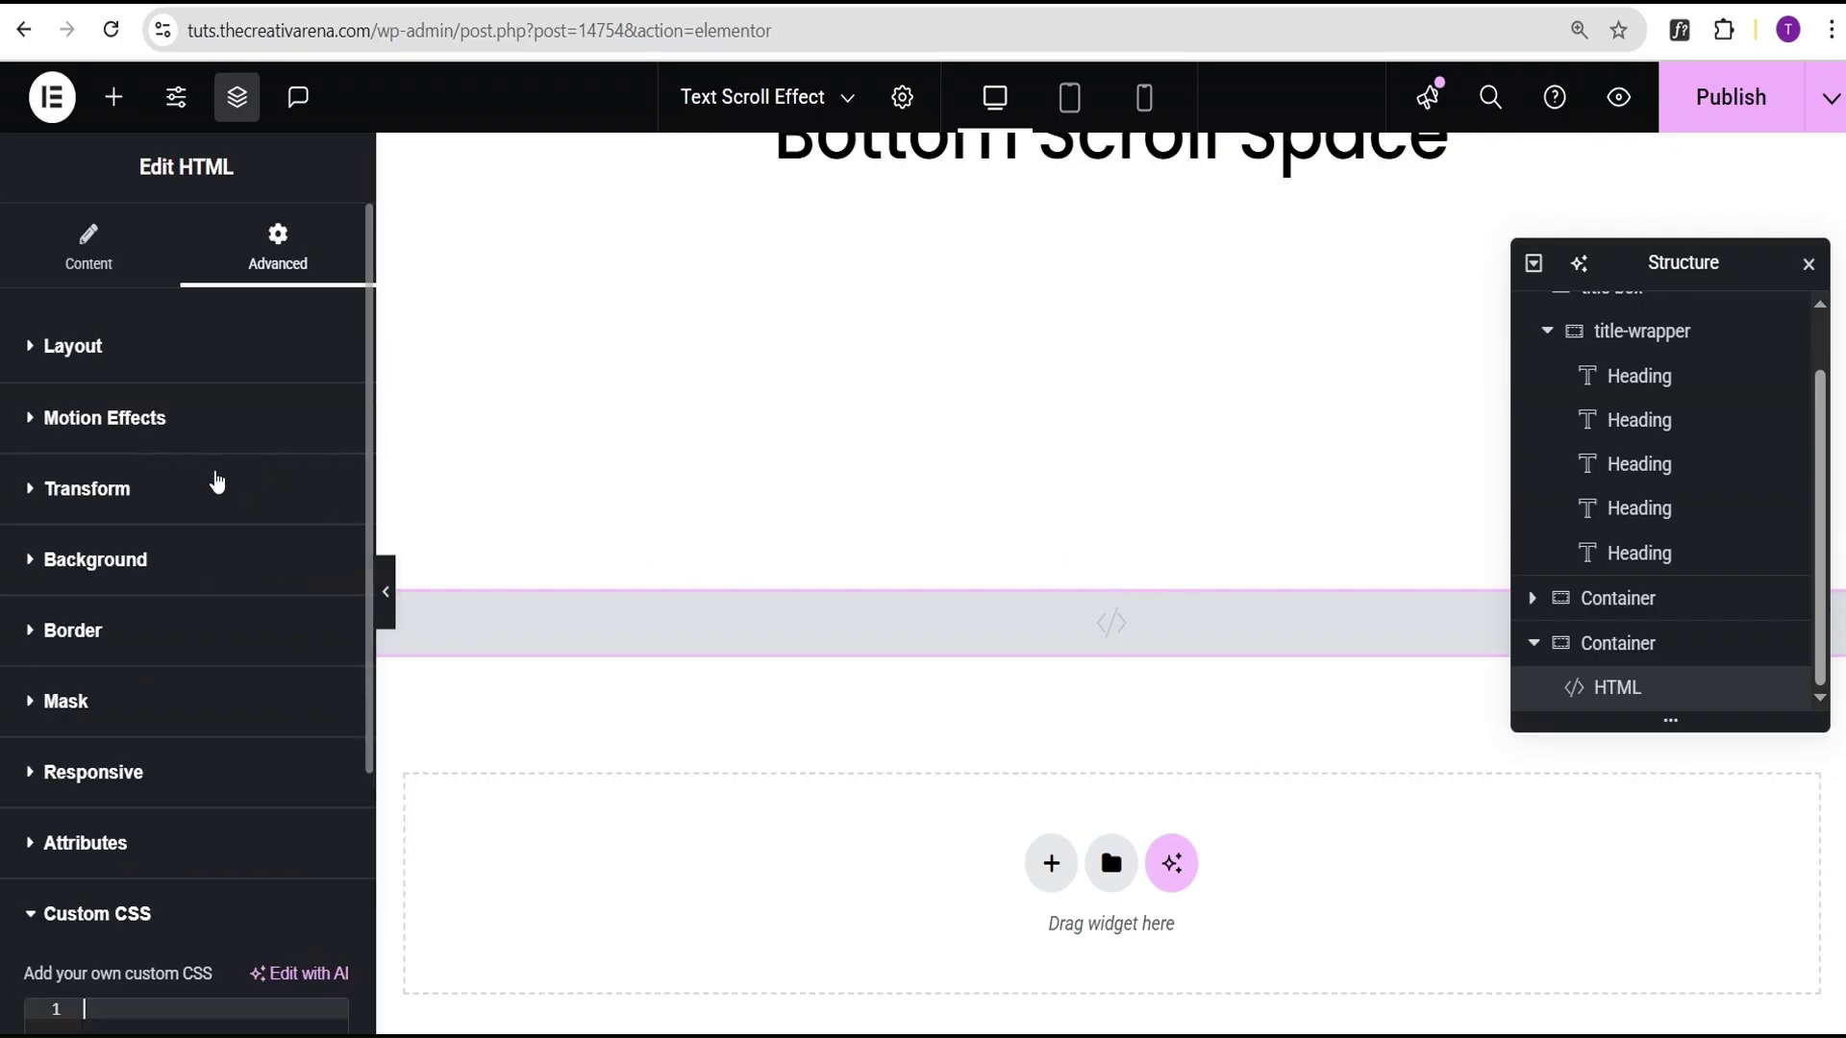
{"action": "left_click", "coordinate": [89, 248]}
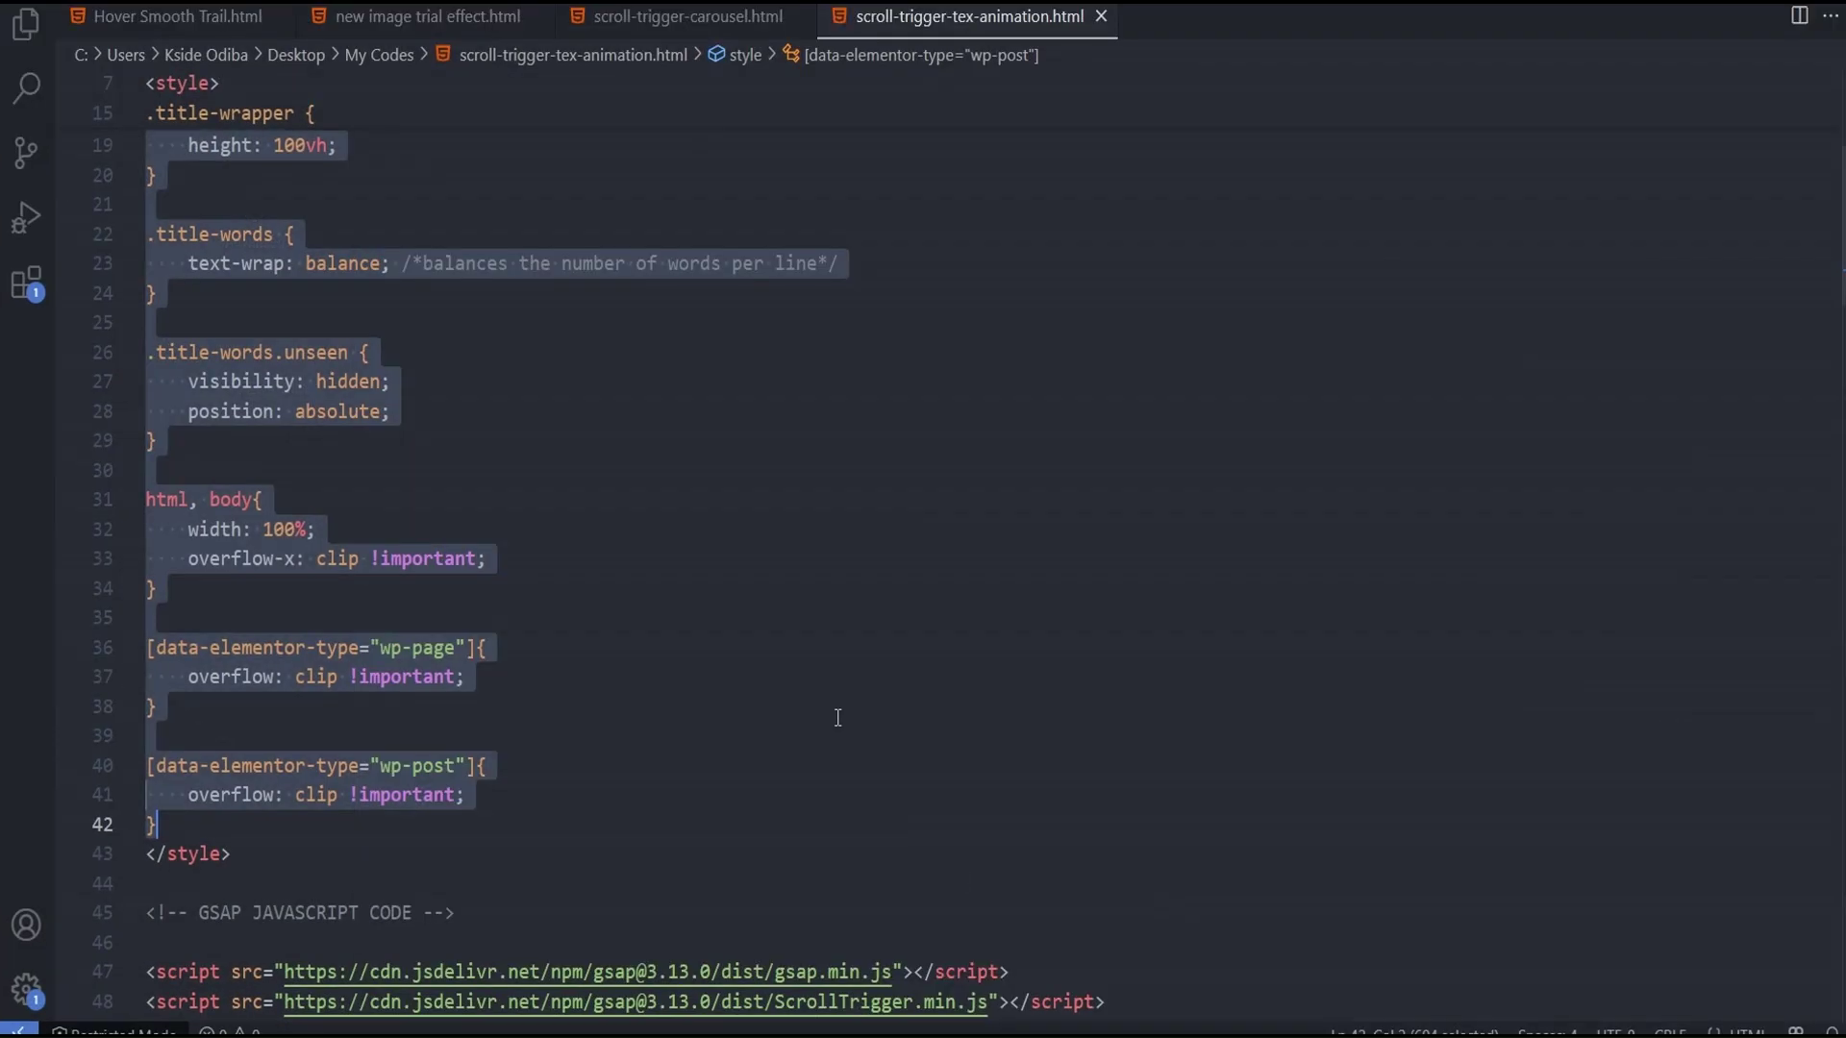
Step: In the code editor, copy the code in scroll-trigger-tex-animation.html from the opening style tag down through the GSAP JavaScript
{"action": "scroll", "coordinate": [305, 307], "scroll_direction": "up", "scroll_amount": 6}
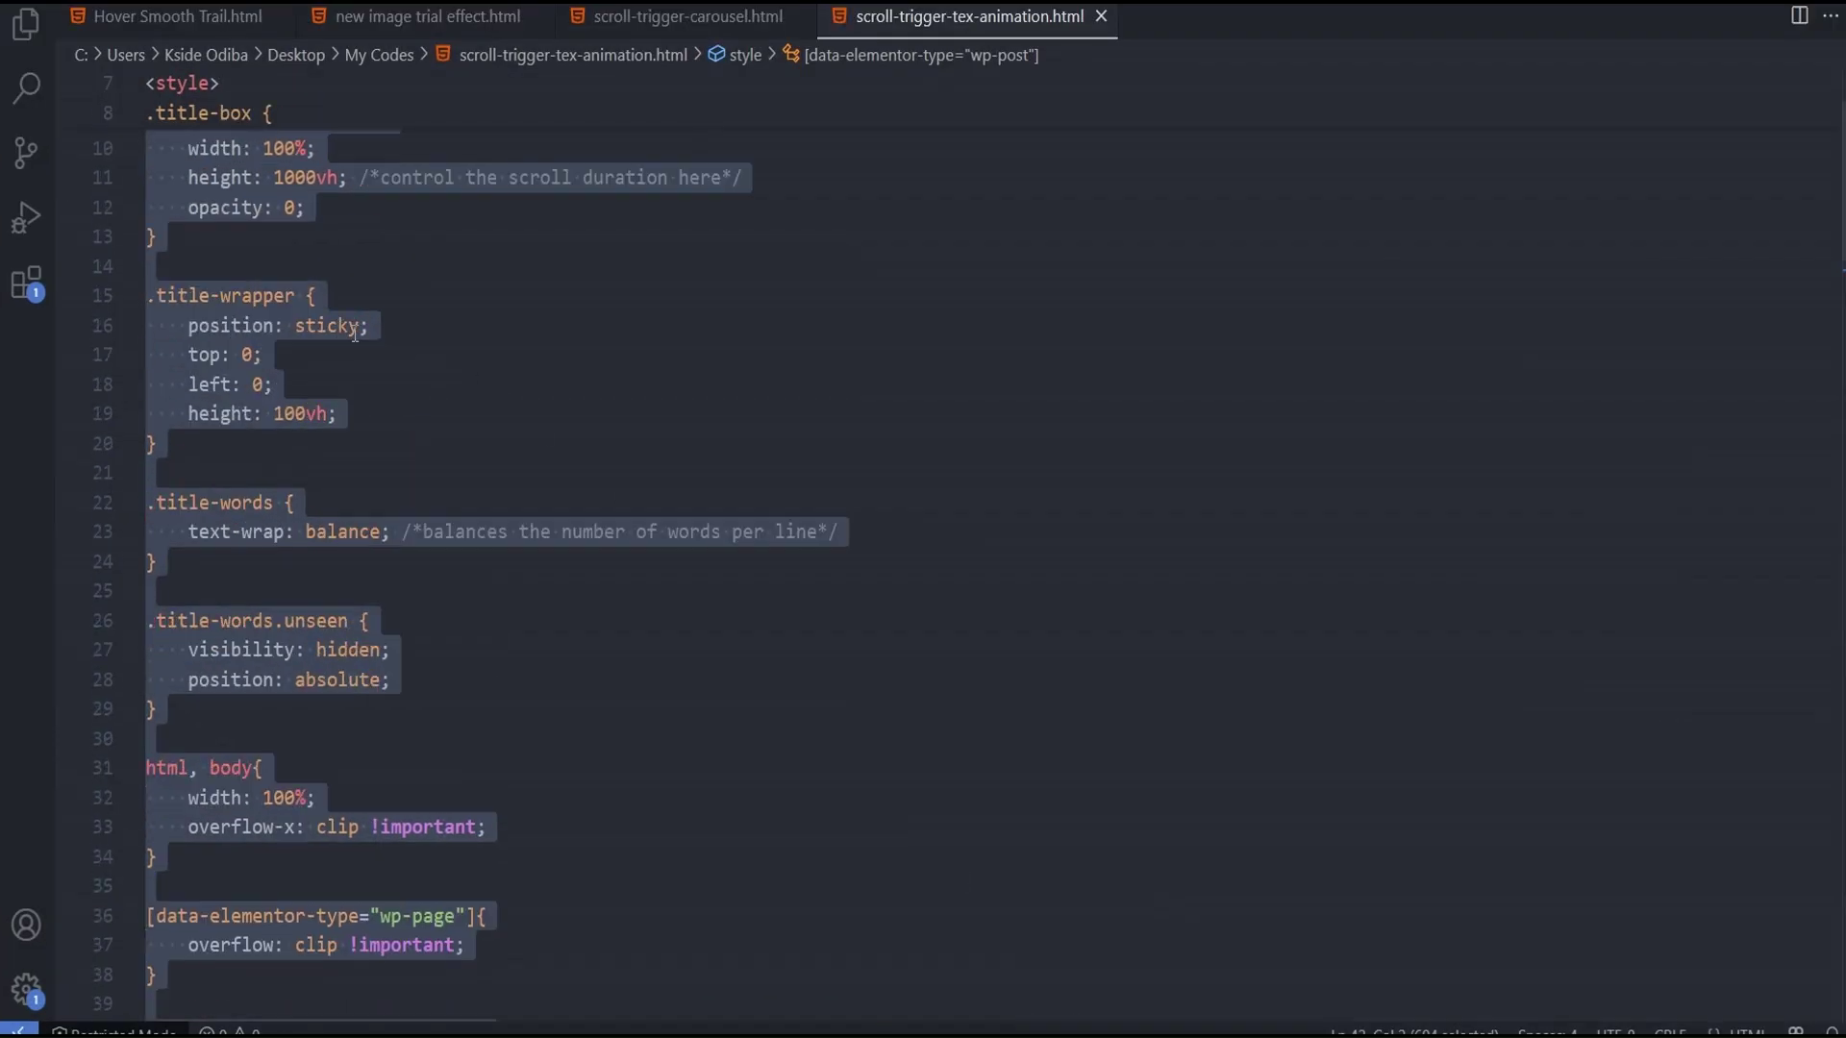
{"action": "left_click", "coordinate": [149, 259]}
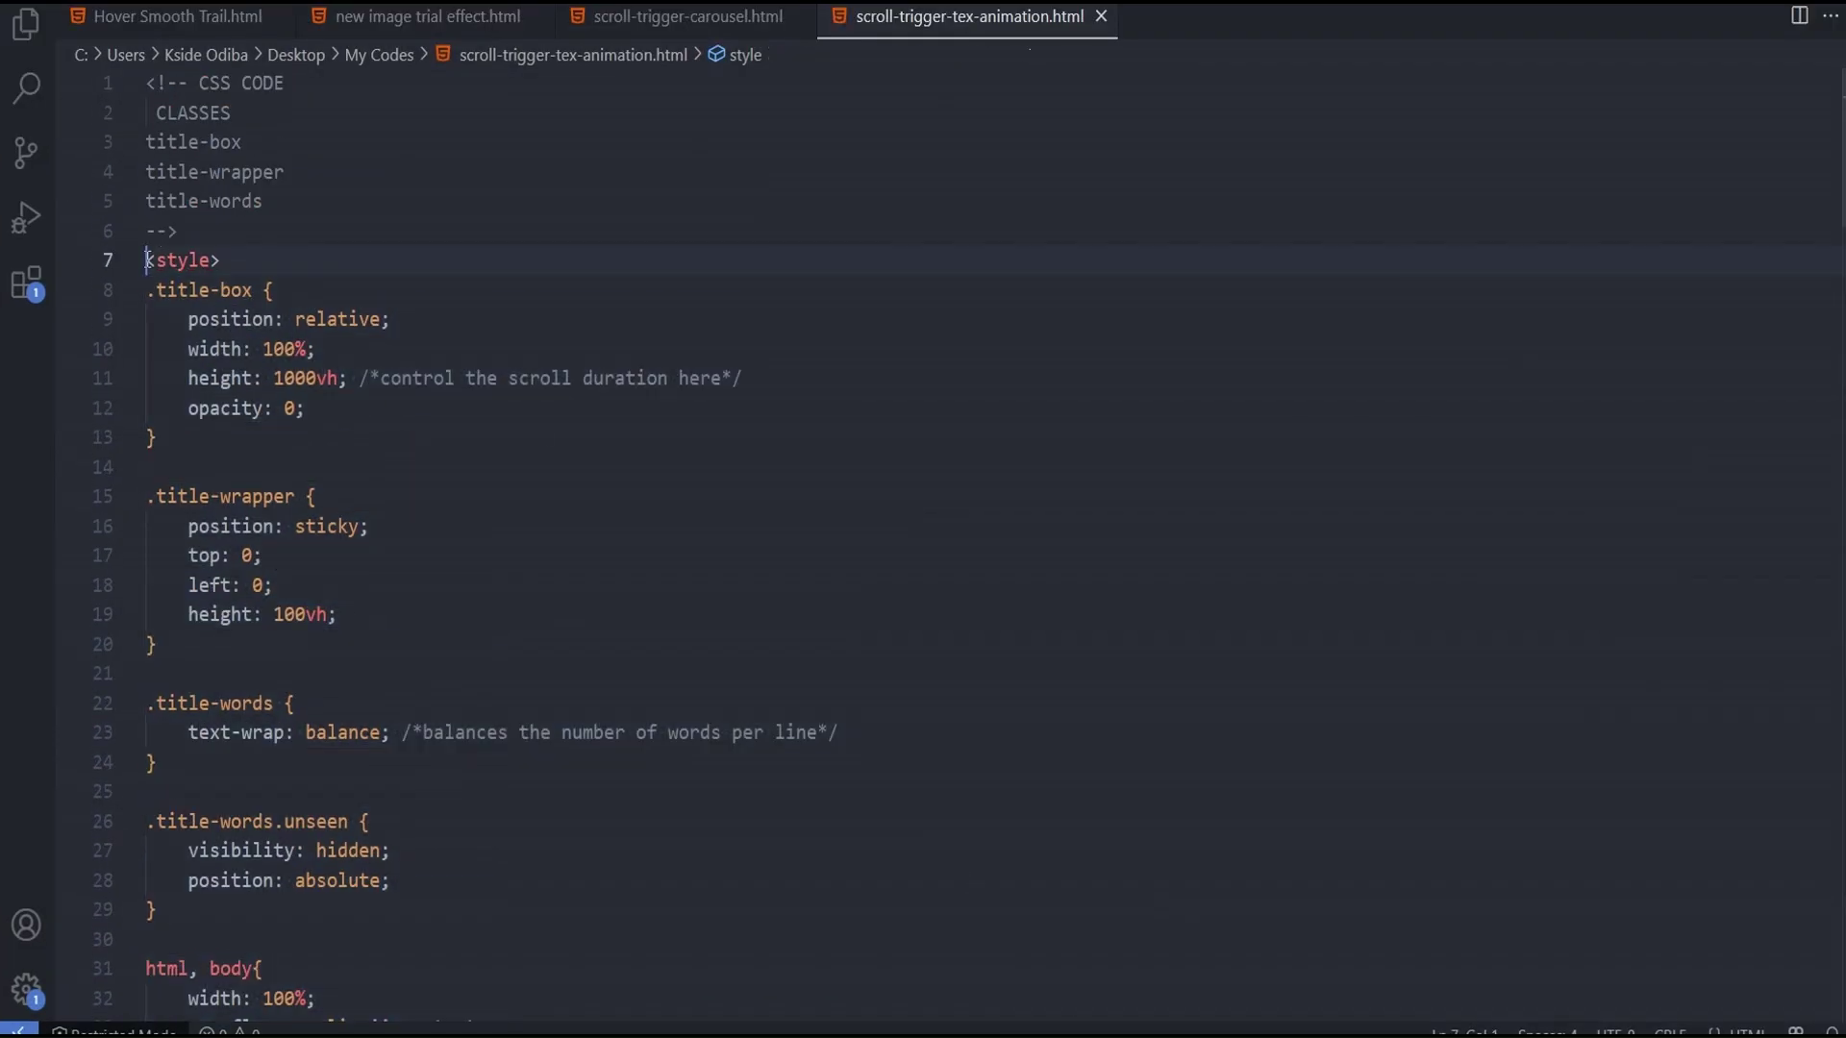
{"action": "left_click_drag", "start_coordinate": [149, 260], "coordinate": [286, 510]}
{"action": "scroll", "coordinate": [288, 654], "scroll_direction": "down", "scroll_amount": 15}
{"action": "mouse_move", "coordinate": [289, 647]}
{"action": "left_mouse_down"}
{"action": "mouse_move", "coordinate": [289, 667]}
{"action": "mouse_move", "coordinate": [279, 613]}
{"action": "left_mouse_up"}
{"action": "scroll", "coordinate": [288, 665], "scroll_direction": "down", "scroll_amount": 12}
{"action": "scroll", "coordinate": [288, 667], "scroll_direction": "down", "scroll_amount": 2}
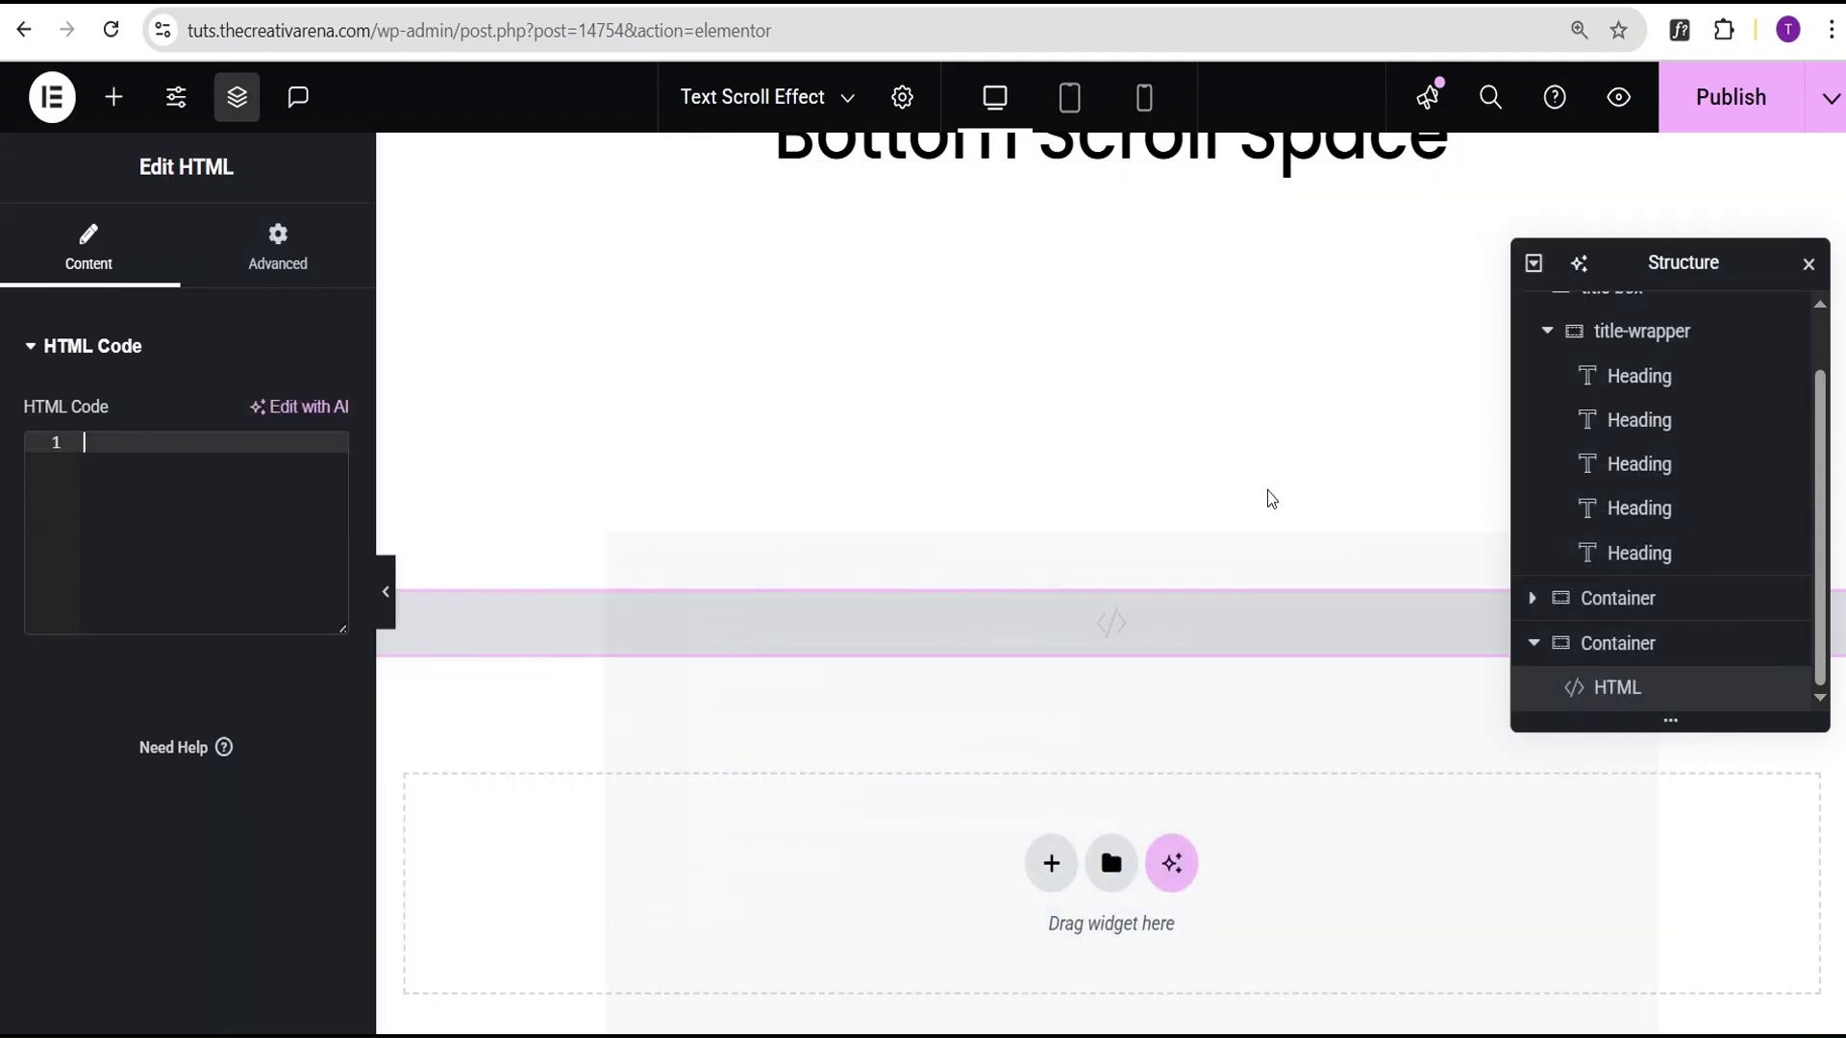
Step: Paste the copied CSS and GSAP code into the HTML widget's HTML code in the Elementor editor and look it over
{"action": "key", "text": "ctrl+v"}
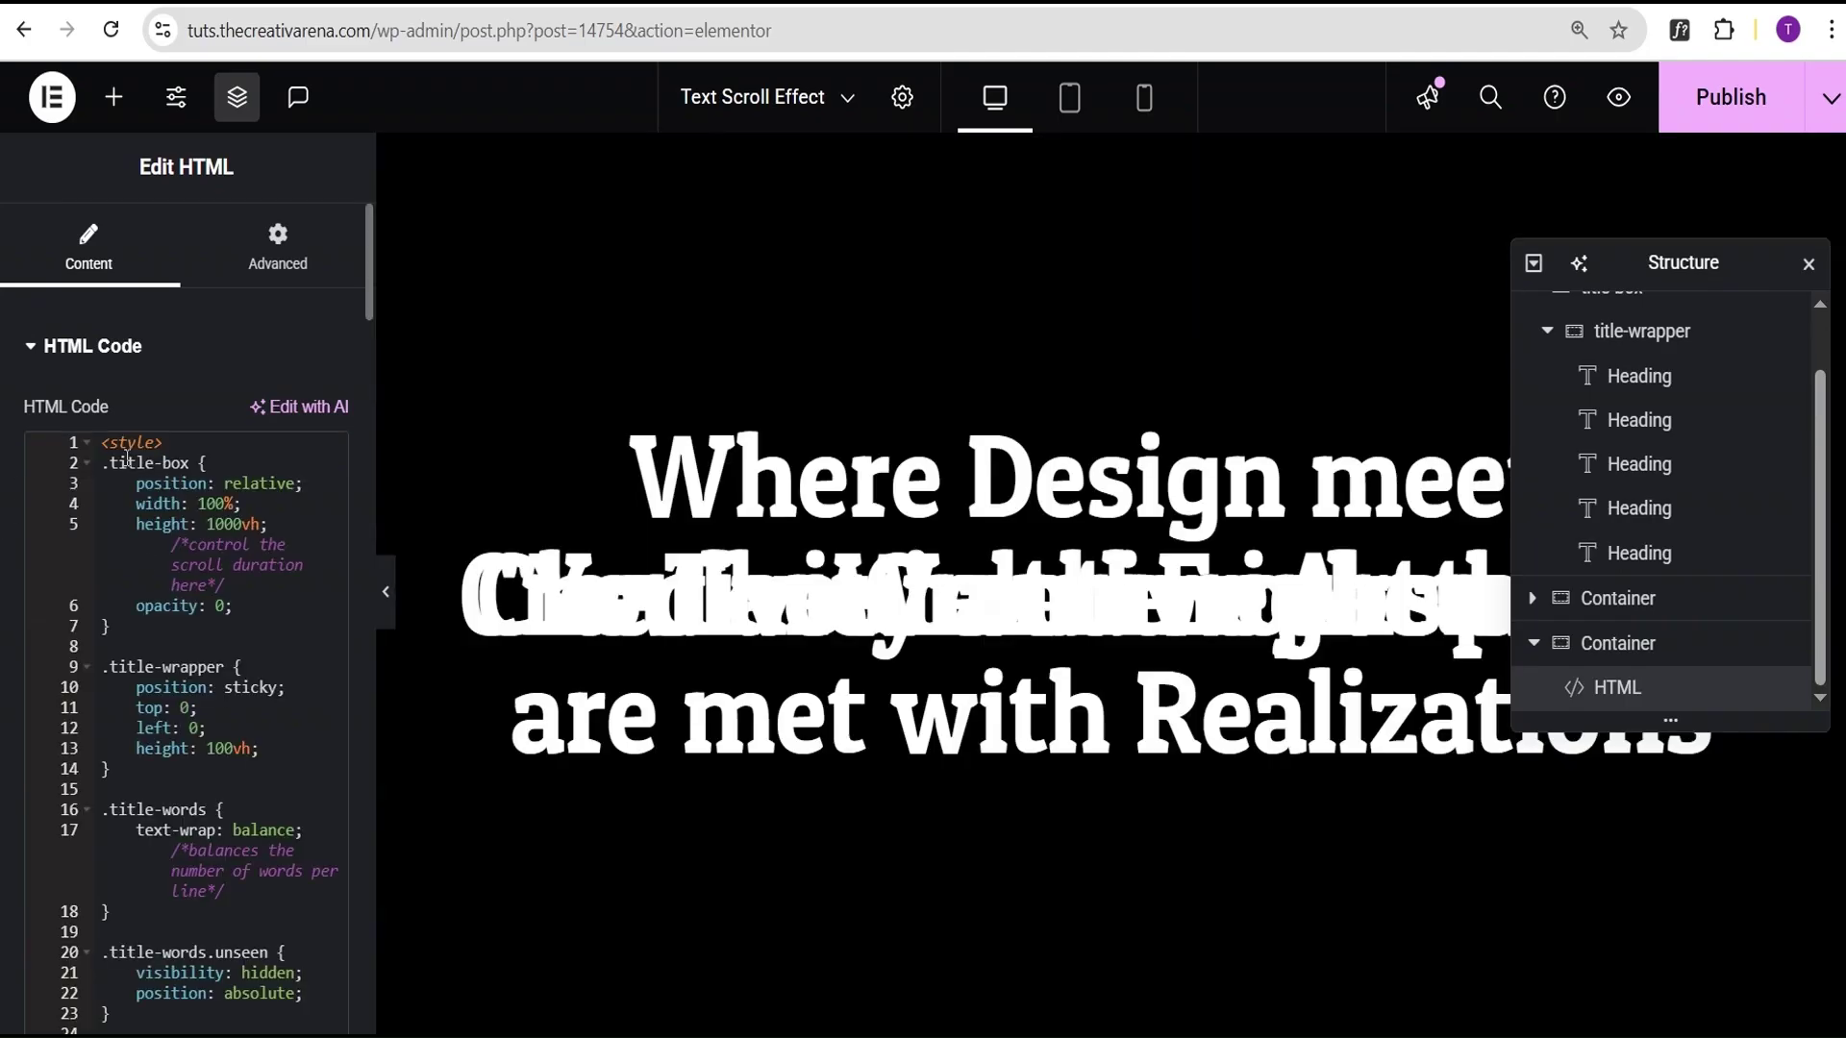
{"action": "scroll", "coordinate": [143, 622], "scroll_direction": "down", "scroll_amount": 20}
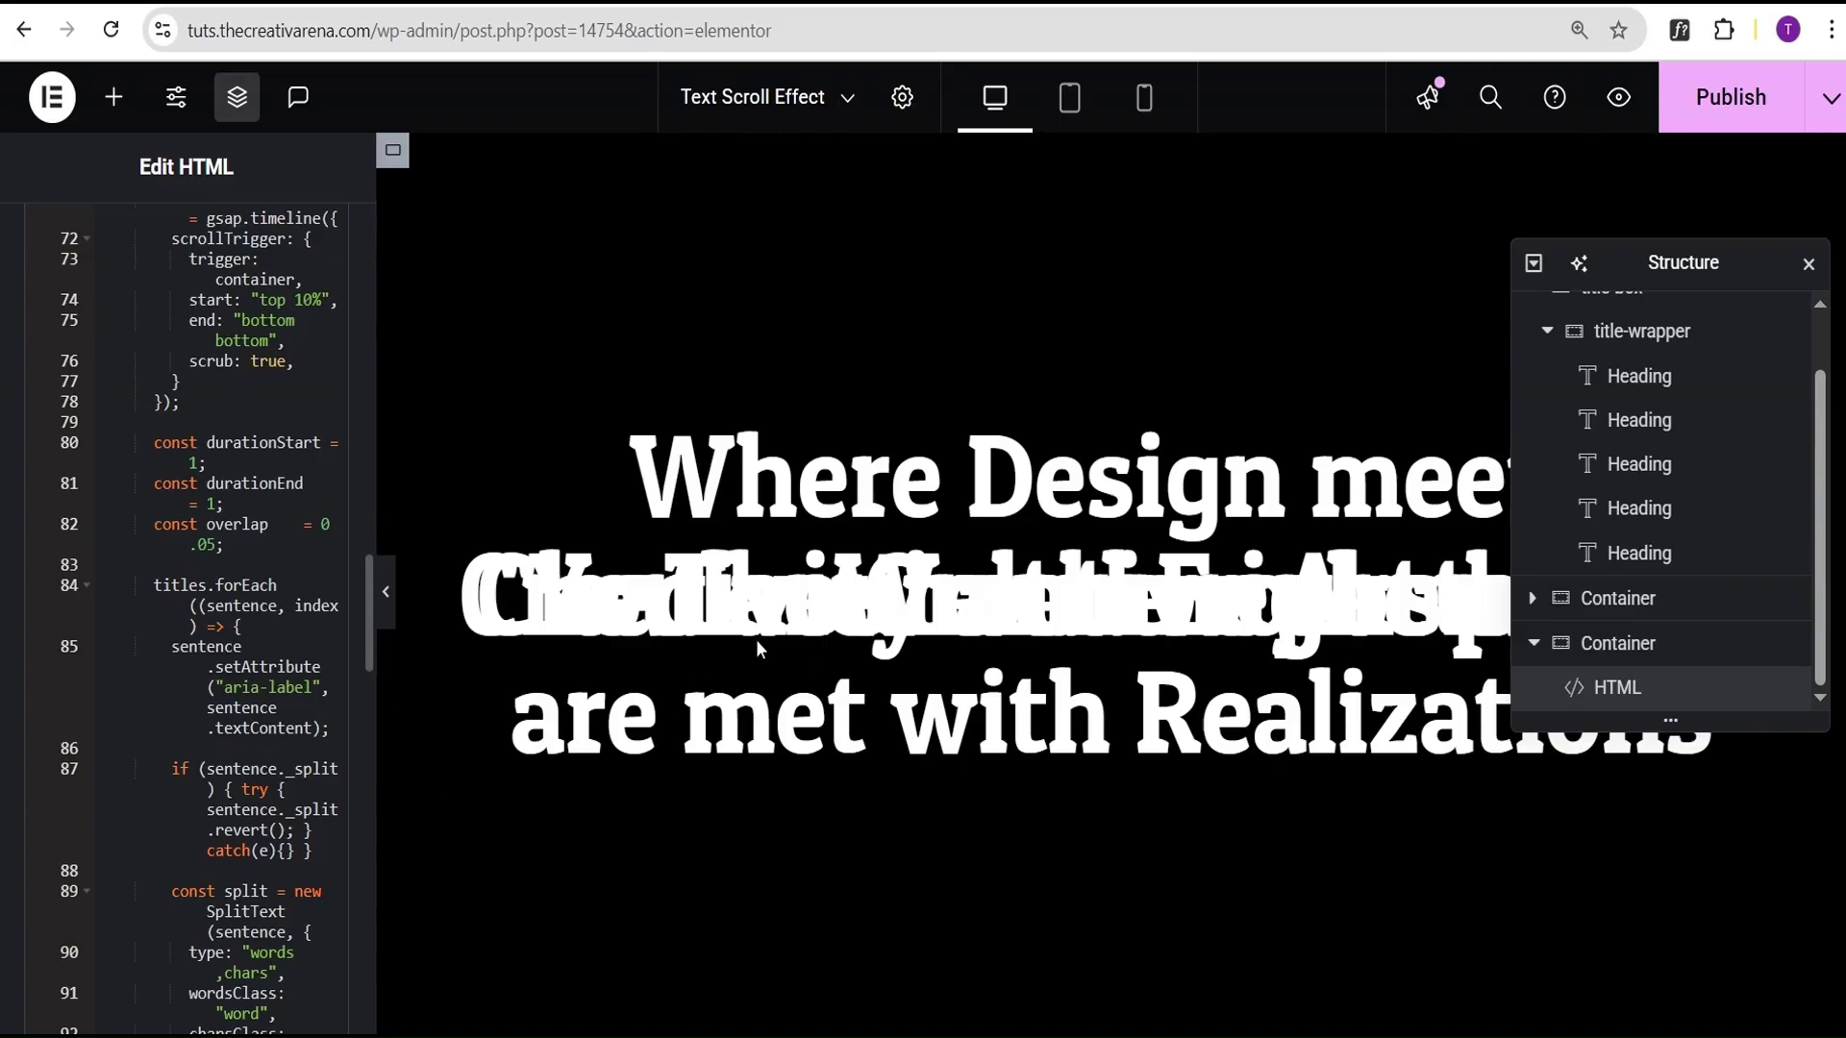
{"action": "scroll", "coordinate": [210, 732], "scroll_direction": "down", "scroll_amount": 20}
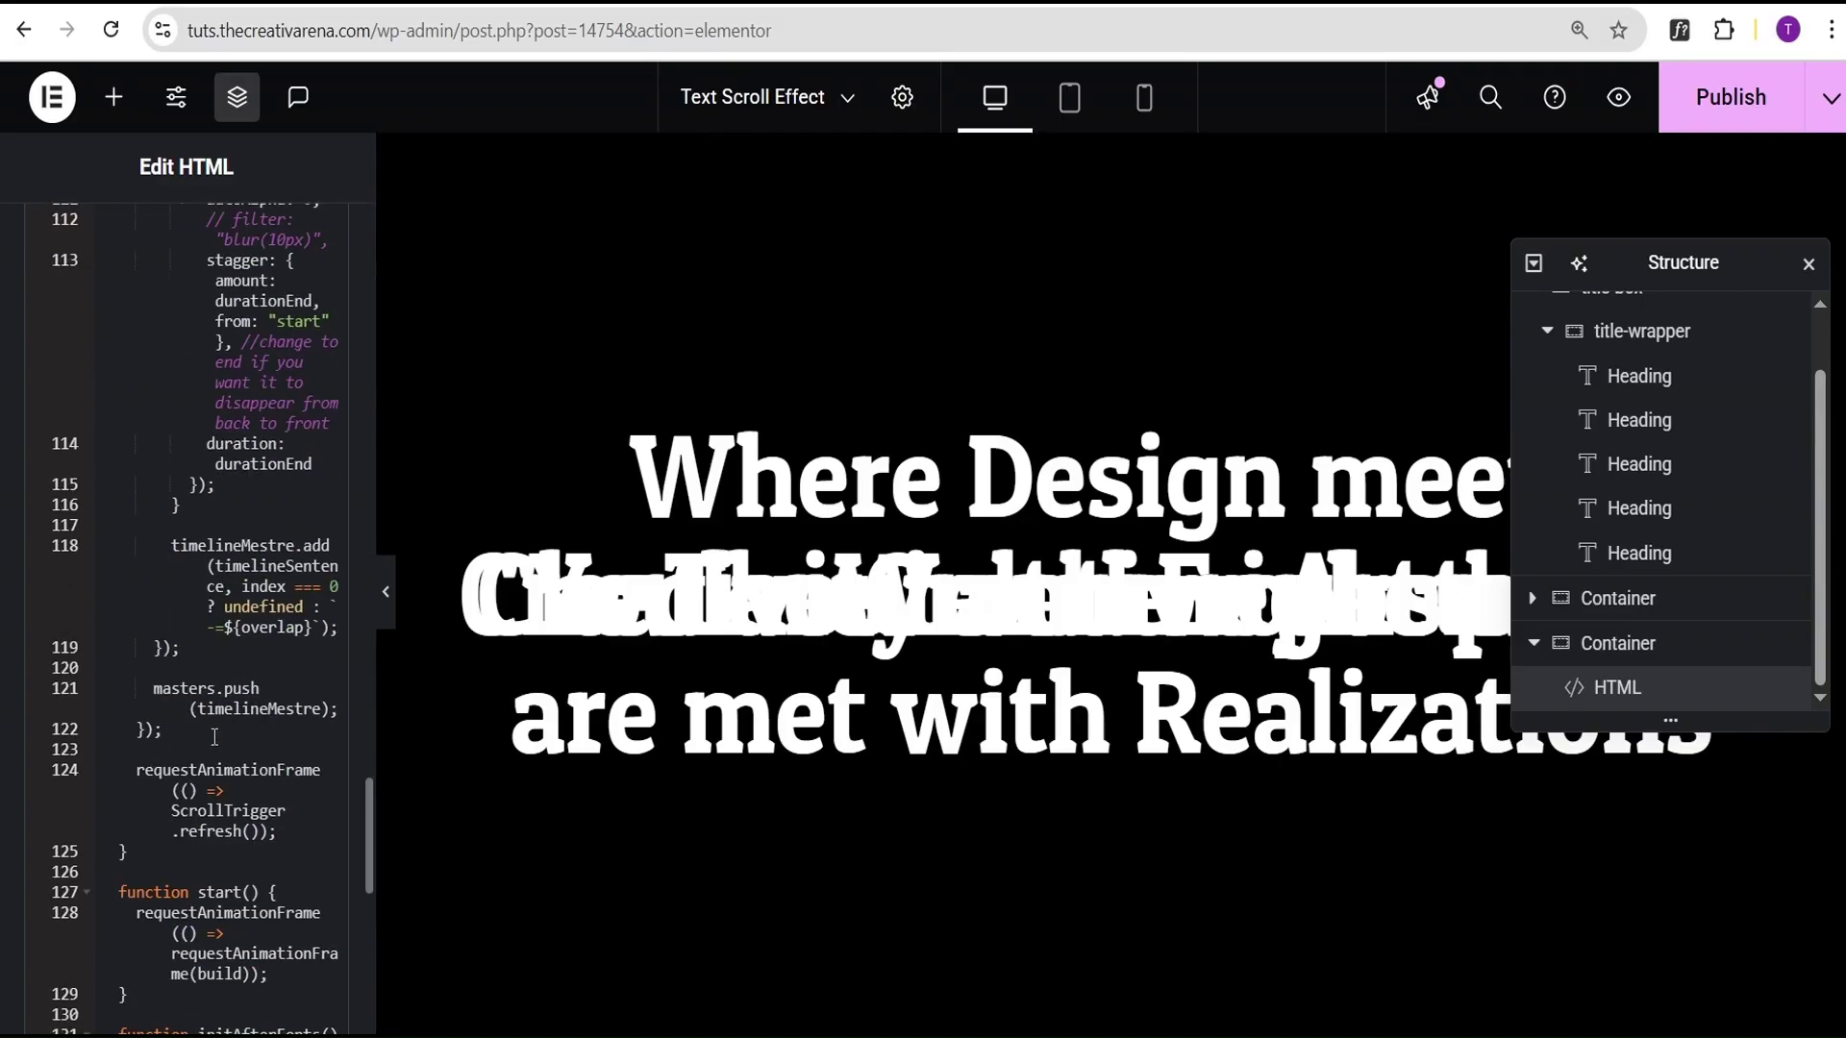
{"action": "scroll", "coordinate": [209, 732], "scroll_direction": "up", "scroll_amount": 20}
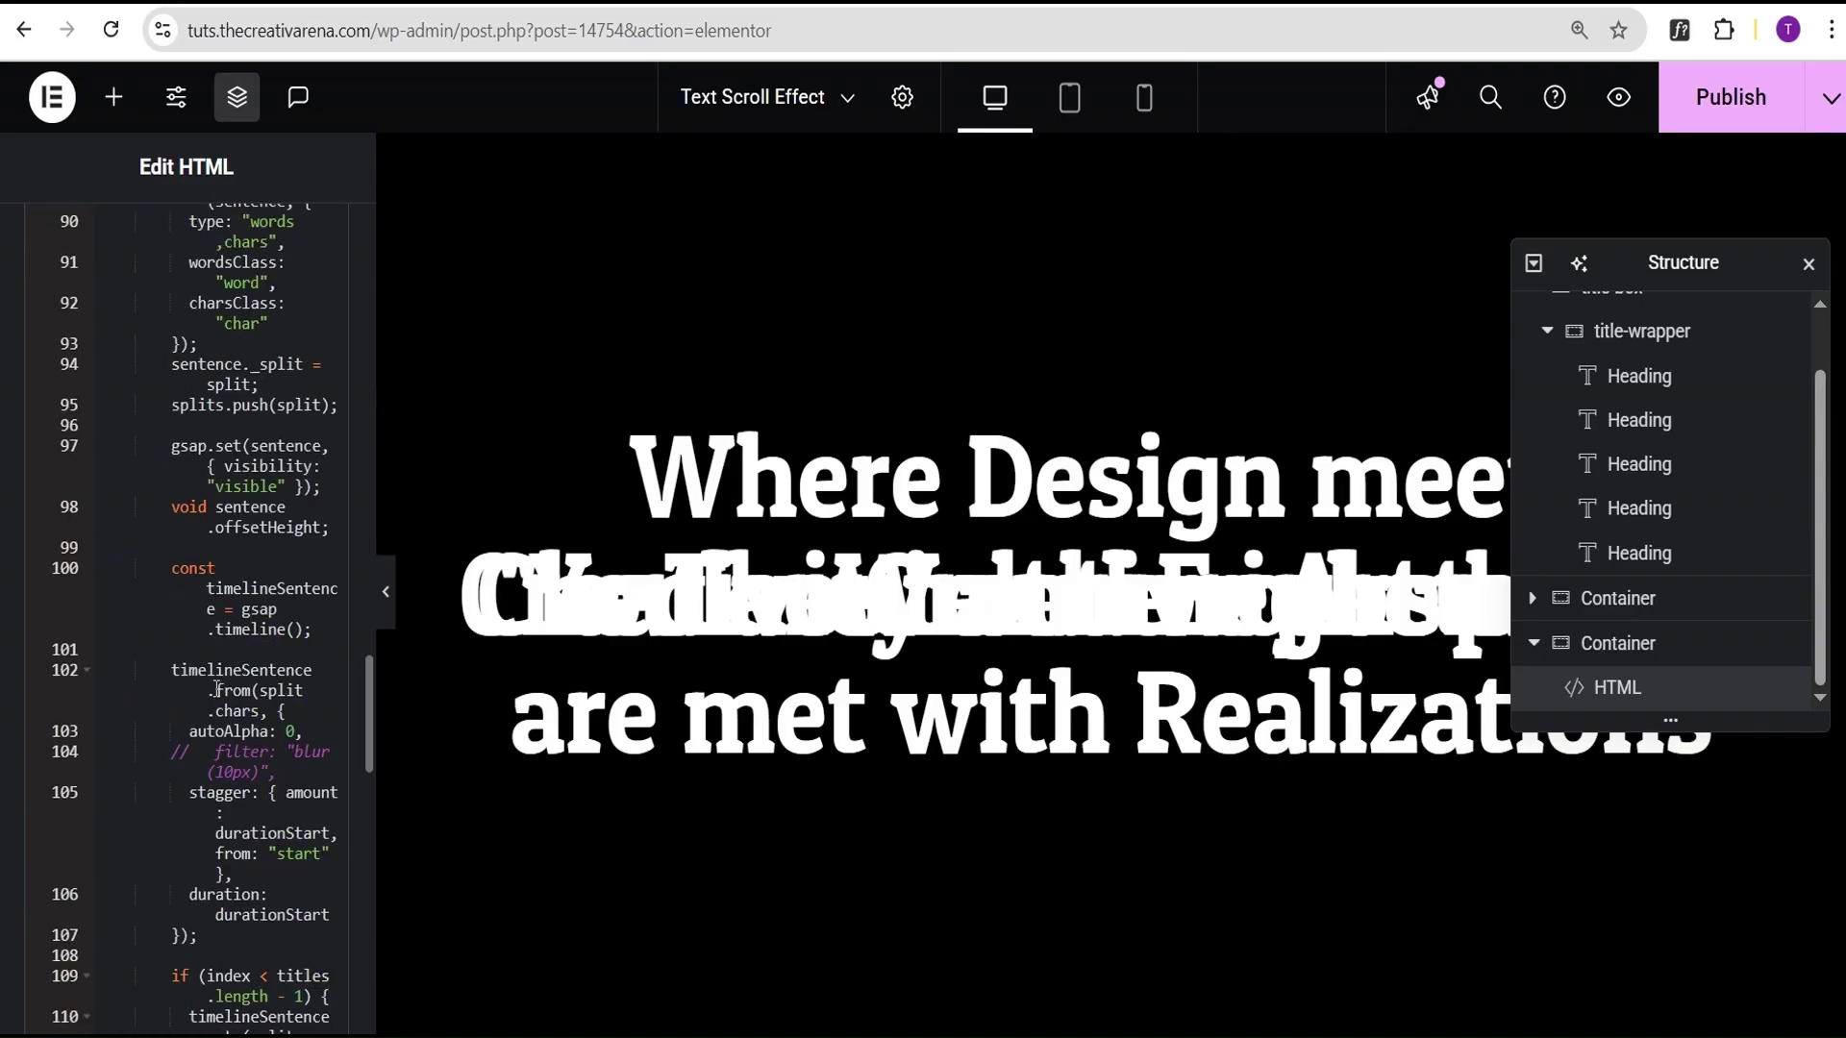
{"action": "scroll", "coordinate": [221, 685], "scroll_direction": "up", "scroll_amount": 12}
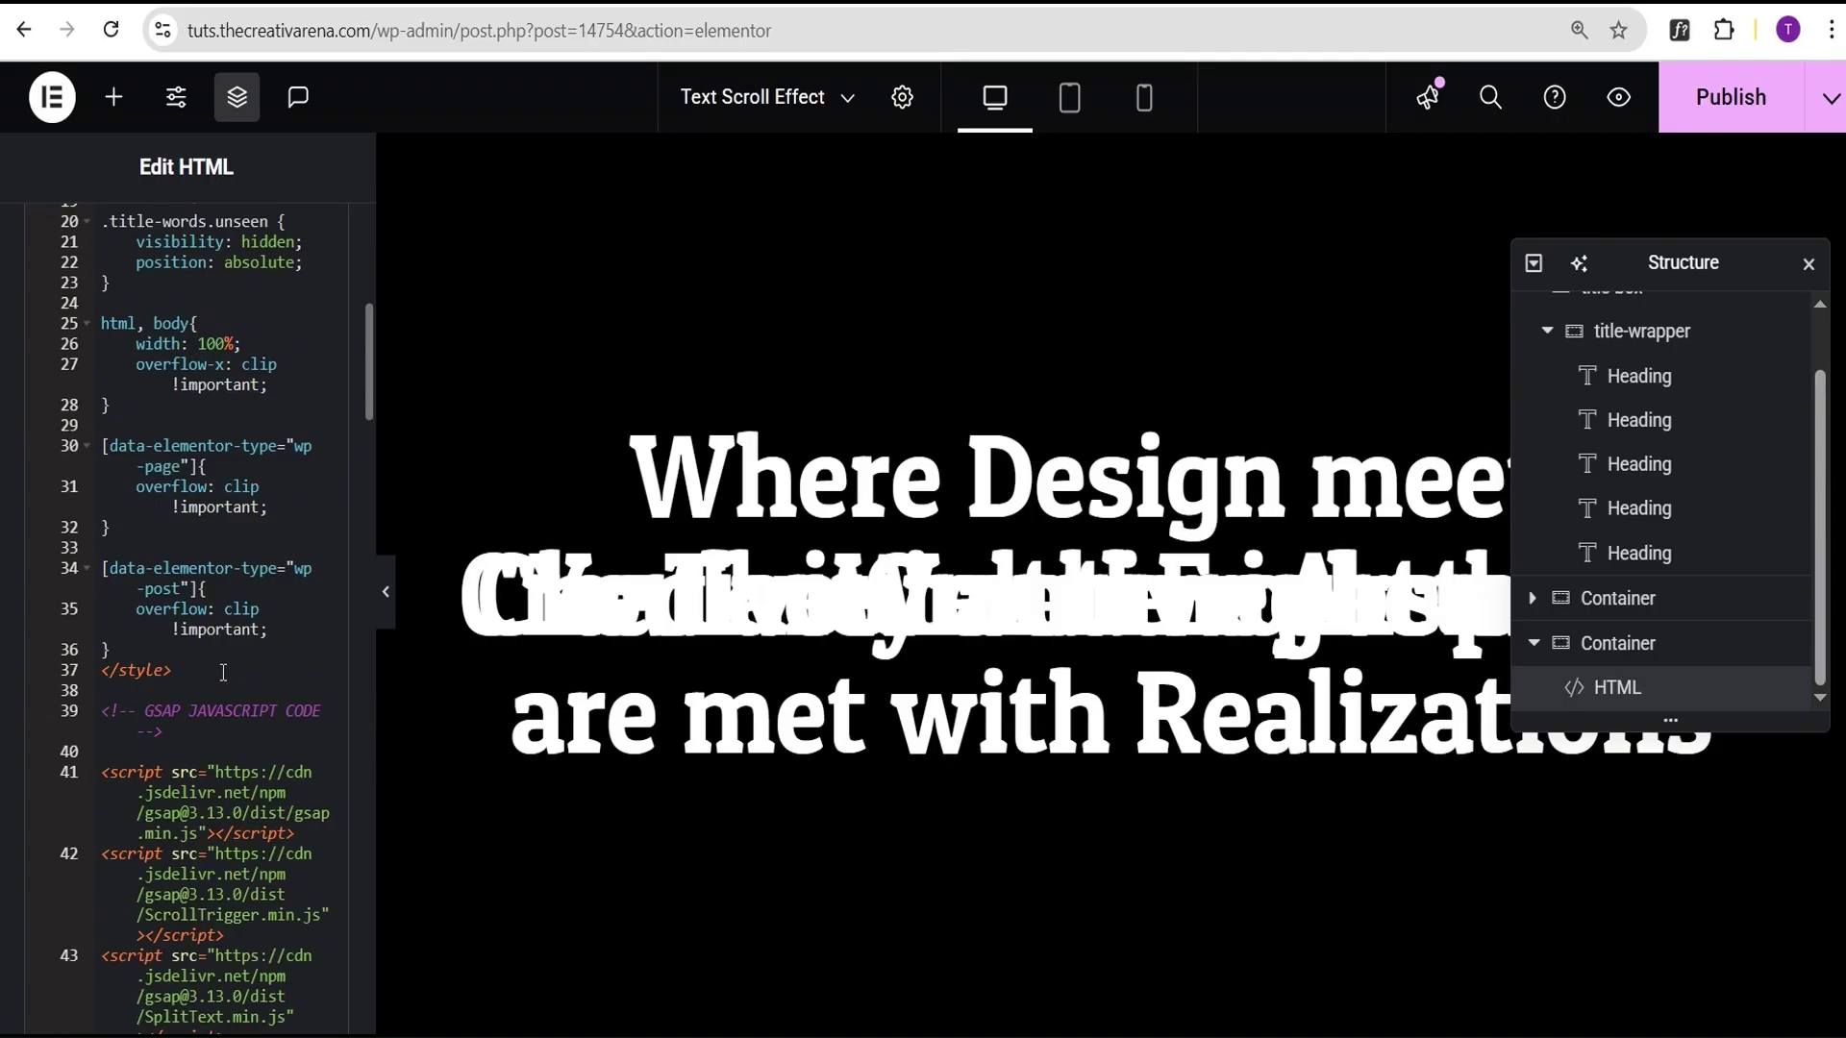
{"action": "scroll", "coordinate": [225, 673], "scroll_direction": "down", "scroll_amount": 3}
{"action": "scroll", "coordinate": [225, 673], "scroll_direction": "down", "scroll_amount": 2}
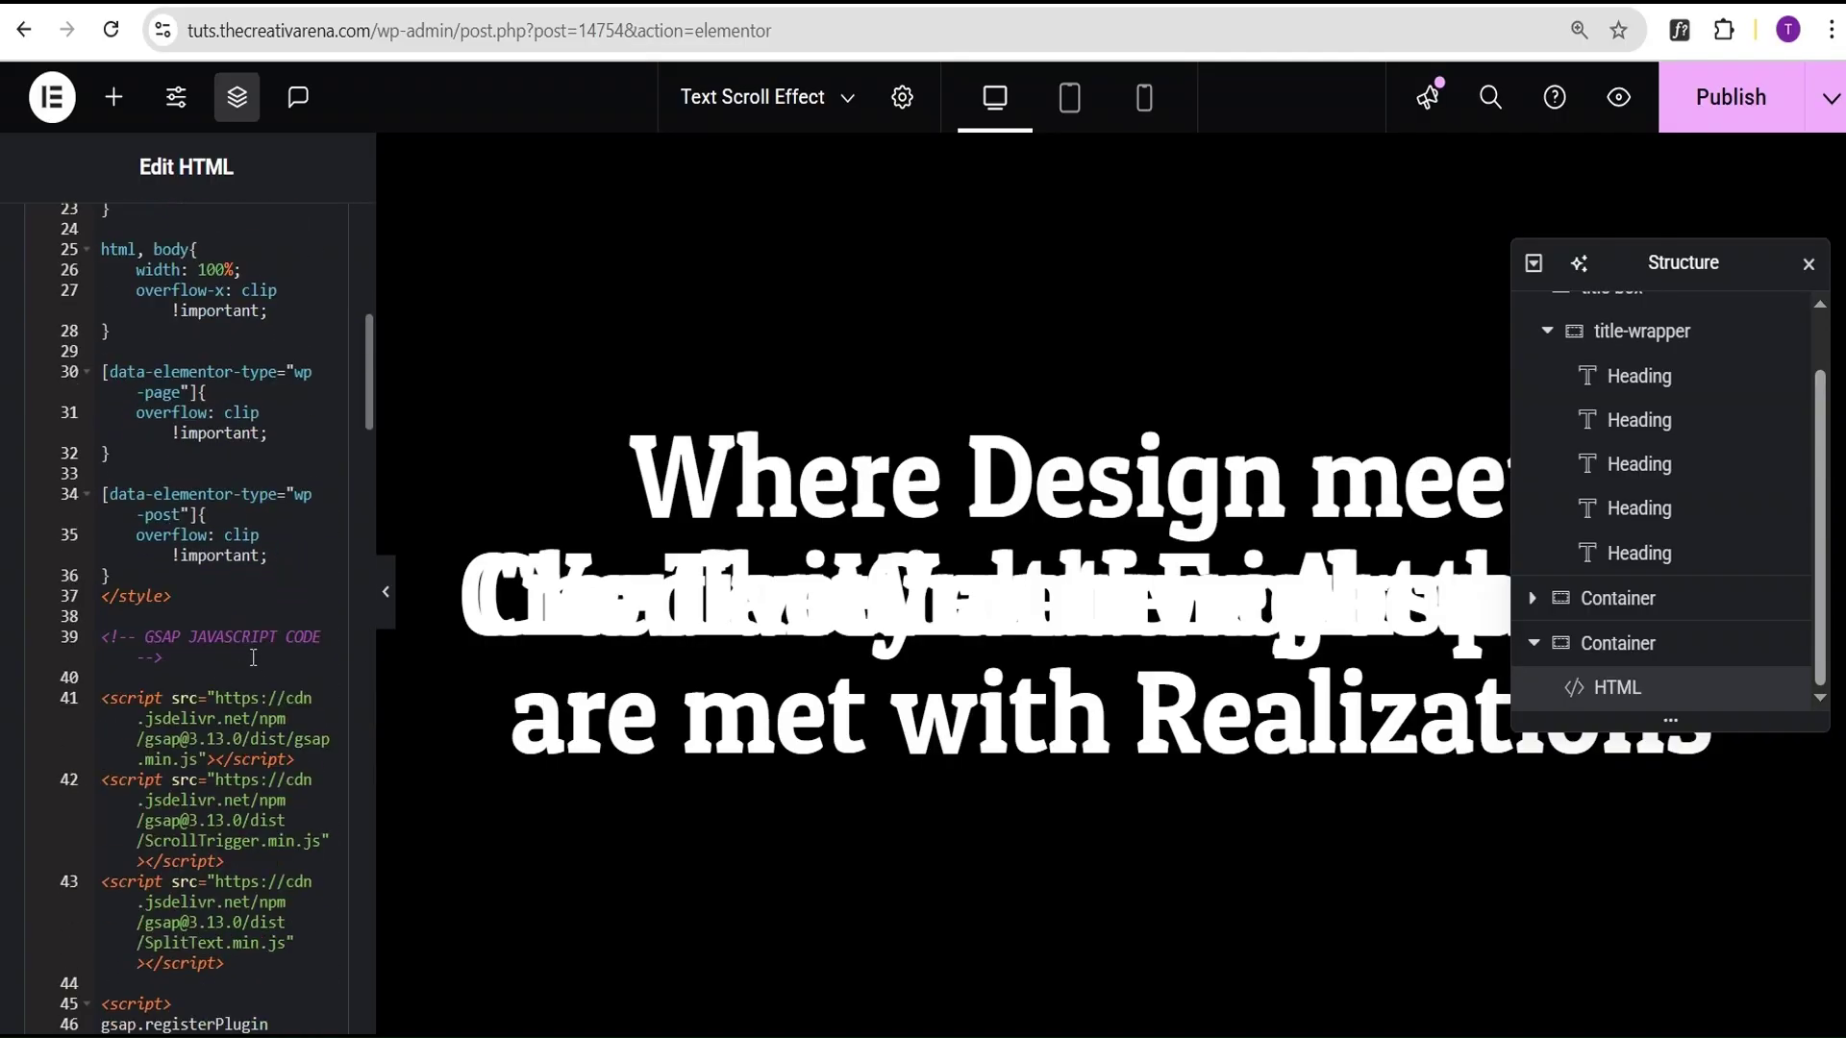
Step: Publish the Text Scroll Effect page and open its preview
{"action": "left_click", "coordinate": [1714, 112]}
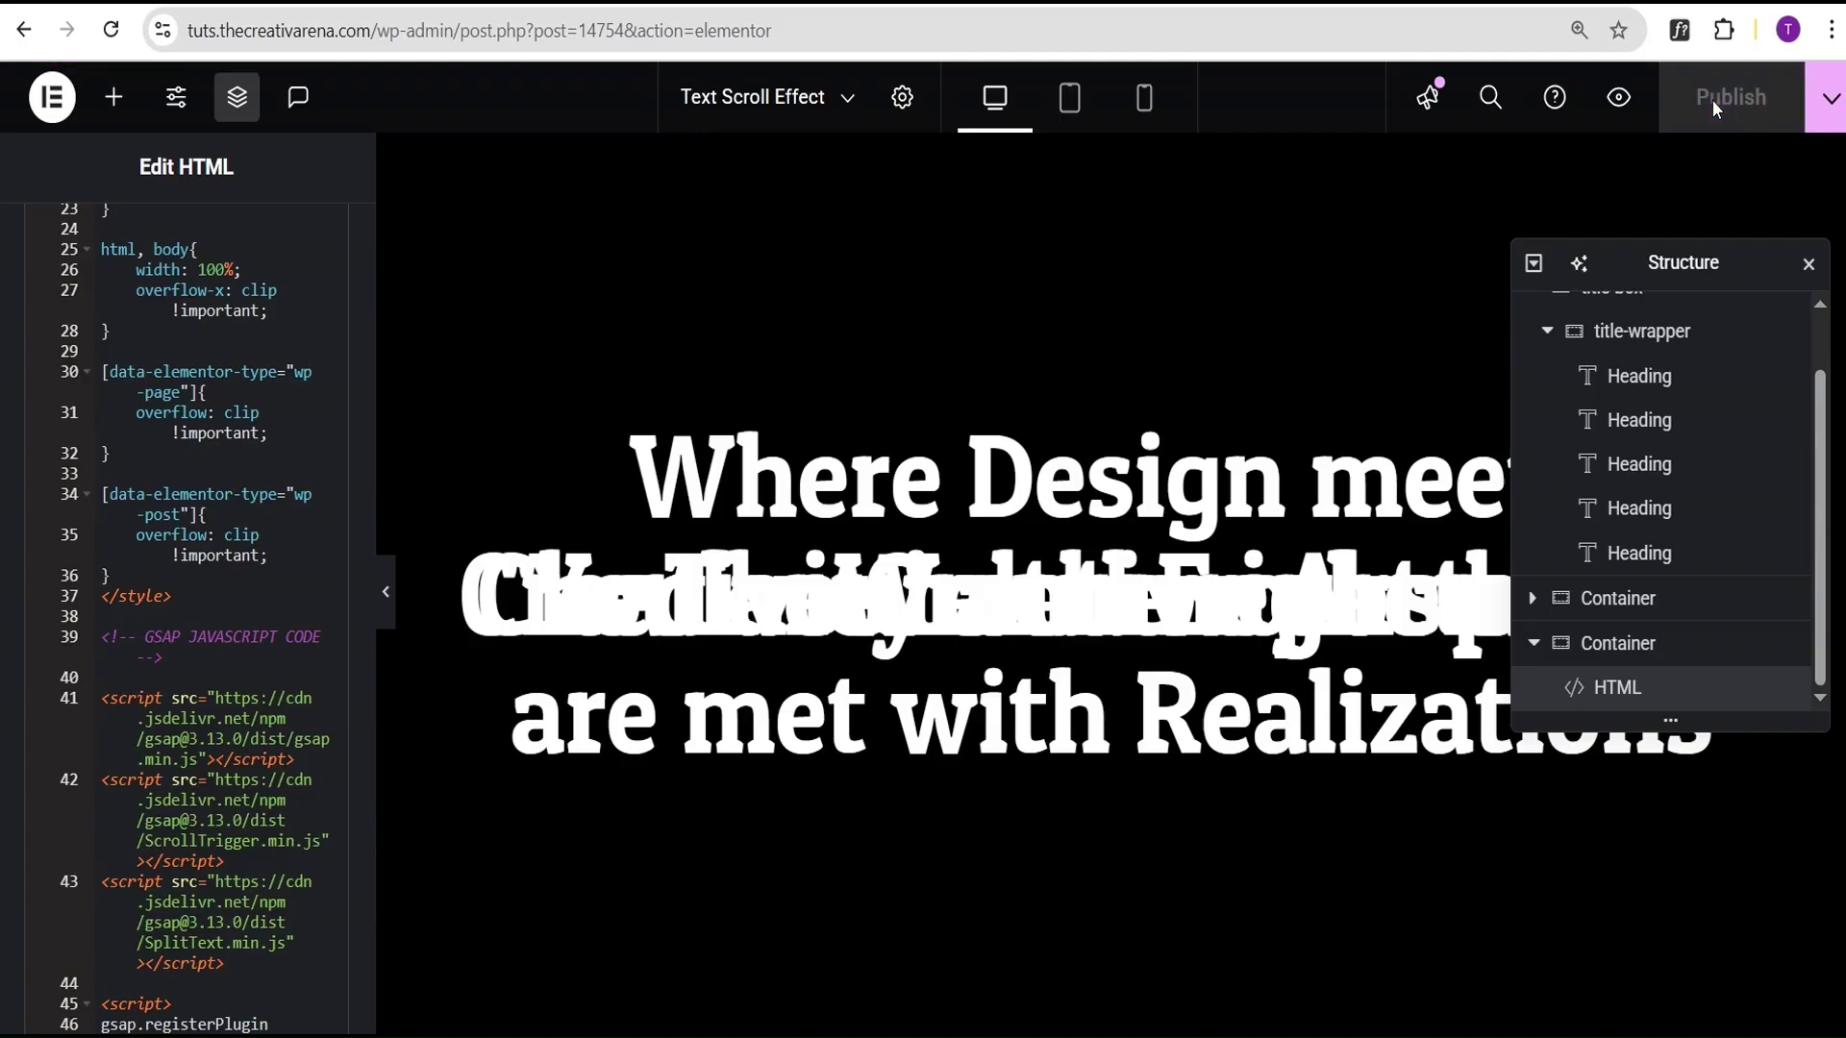
{"action": "left_click", "coordinate": [1619, 100]}
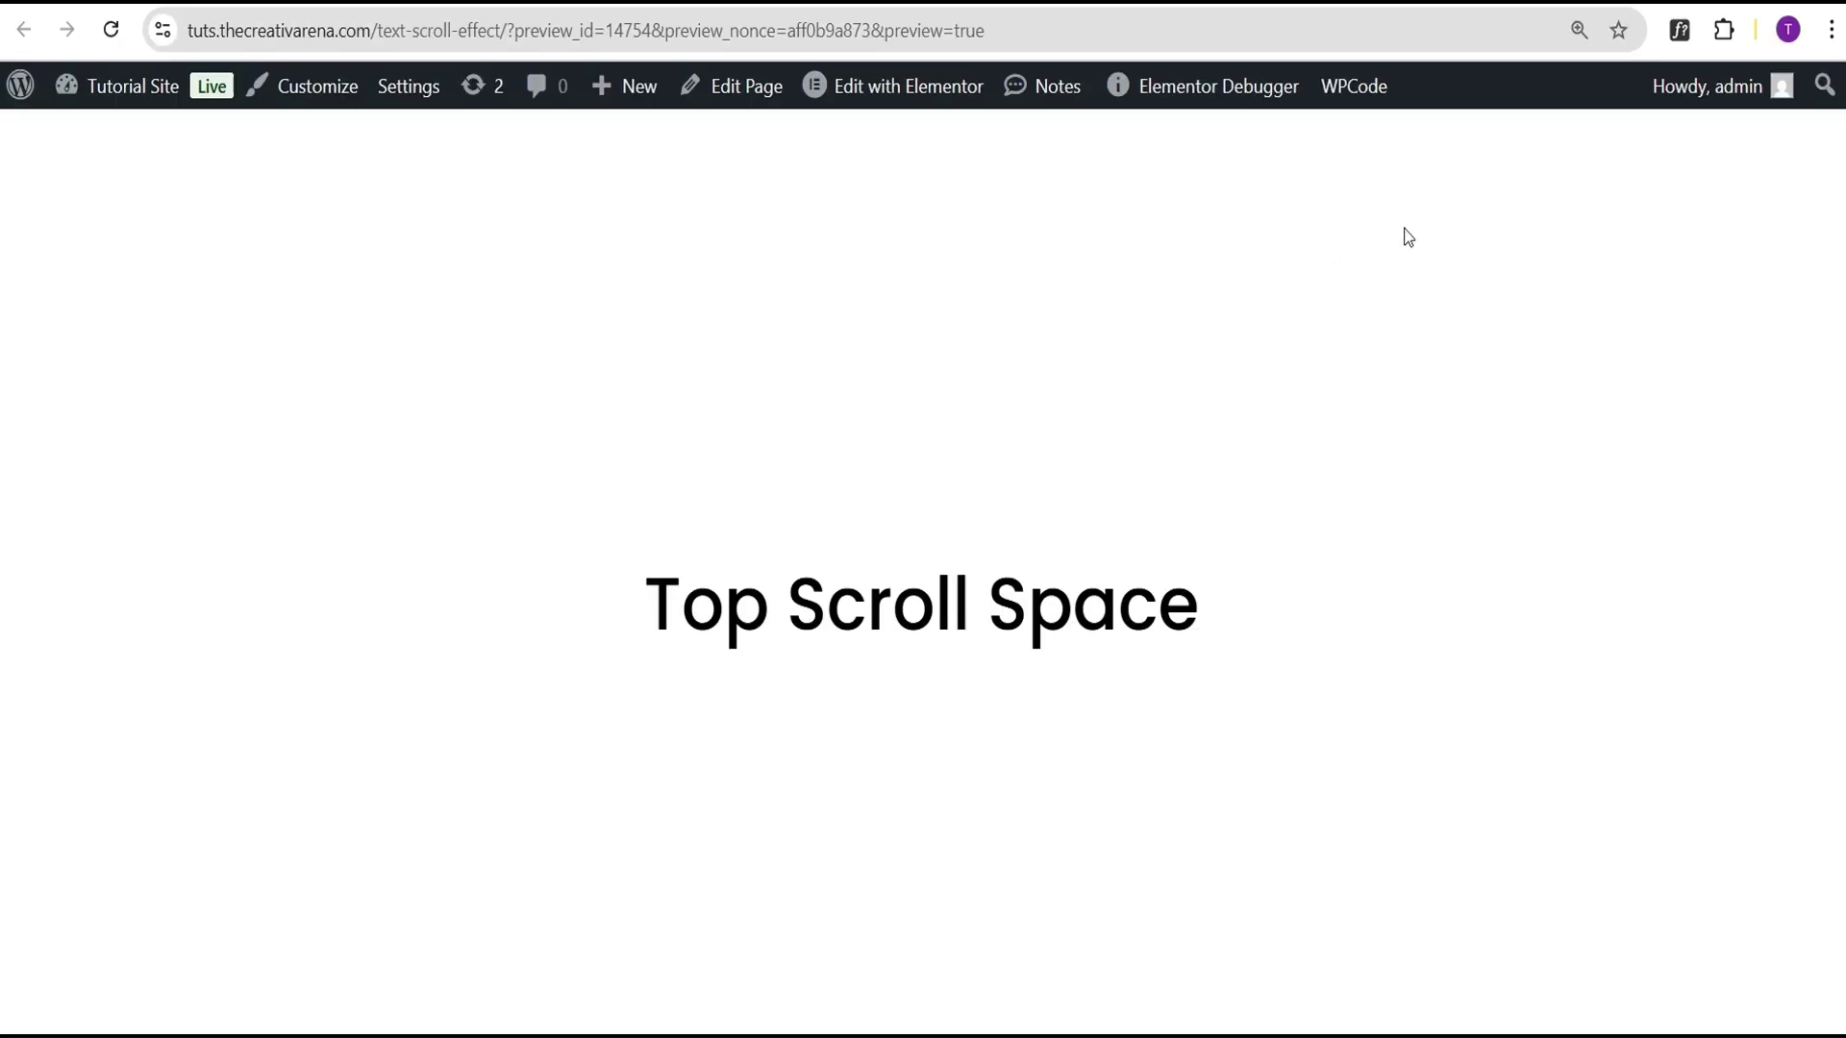
Step: Examine the scroll-driven reveal and fade of the five headings between Top Scroll Space and Bottom Scroll Space in both directions
{"action": "scroll", "coordinate": [923, 577], "scroll_direction": "down", "scroll_amount": 10}
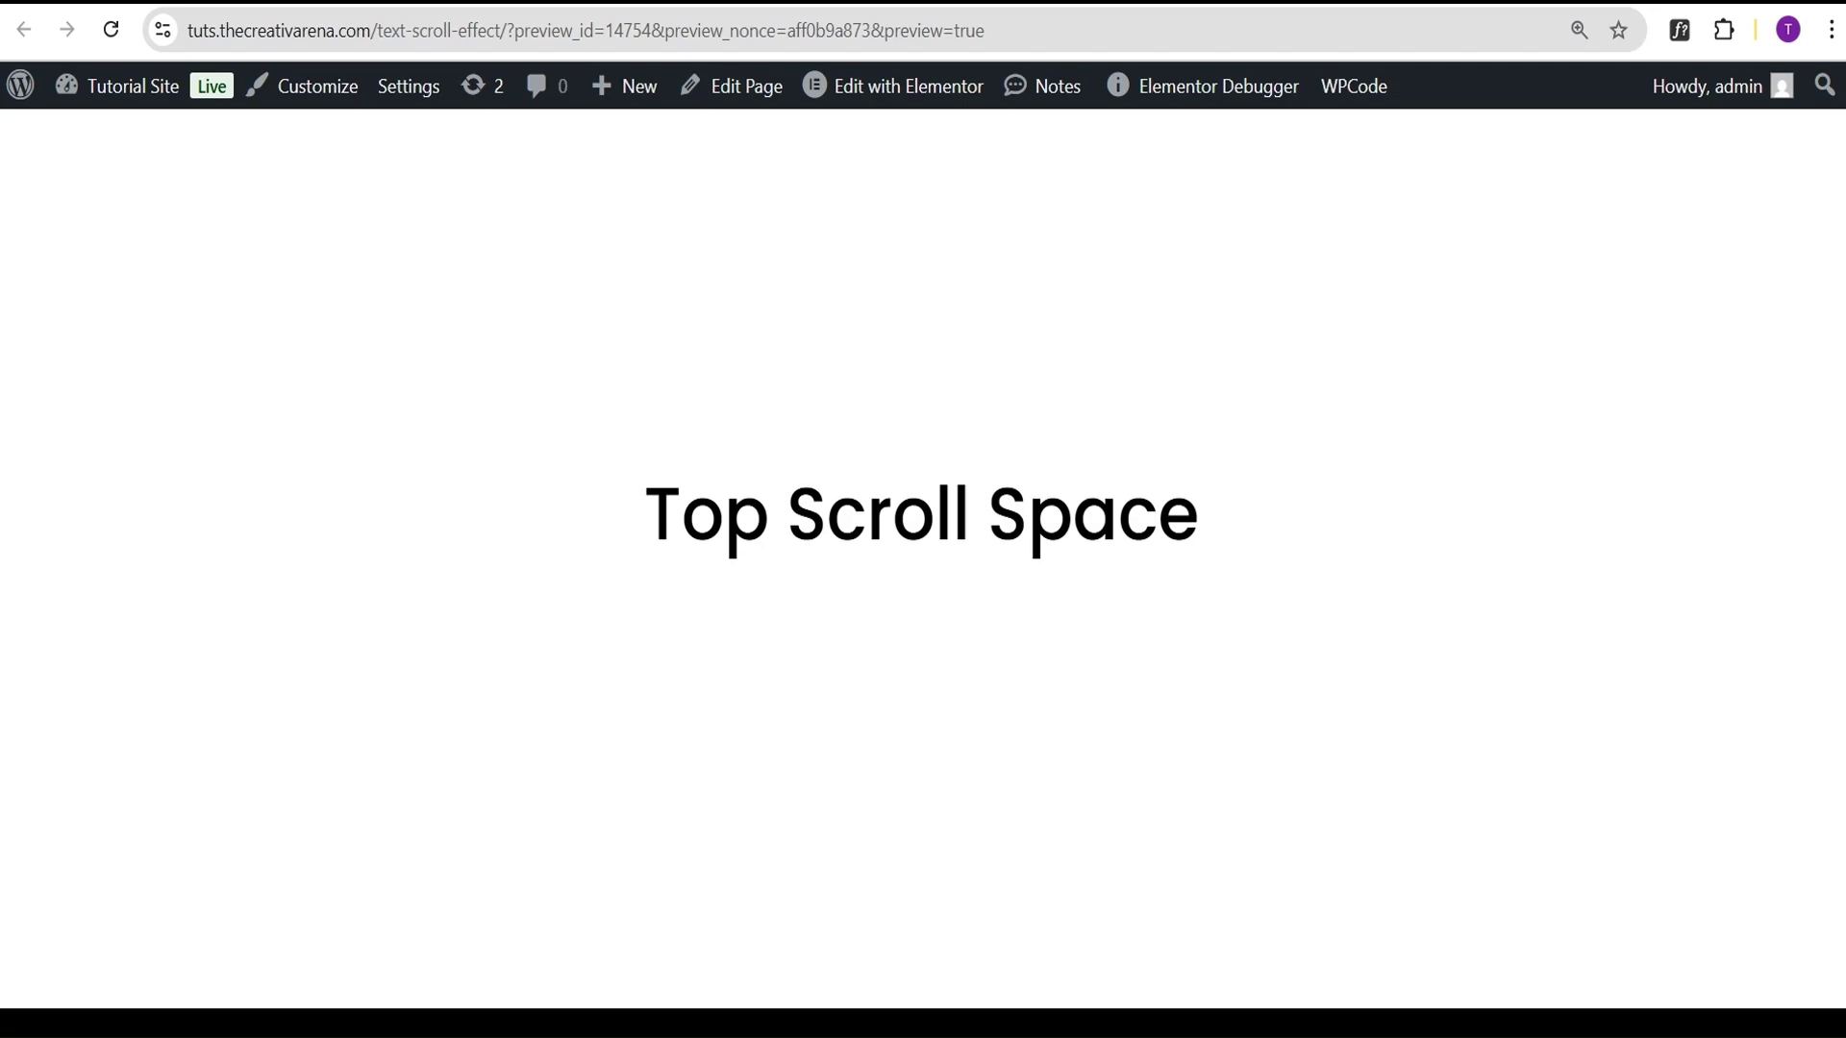
{"action": "scroll", "coordinate": [923, 577], "scroll_direction": "down", "scroll_amount": 10}
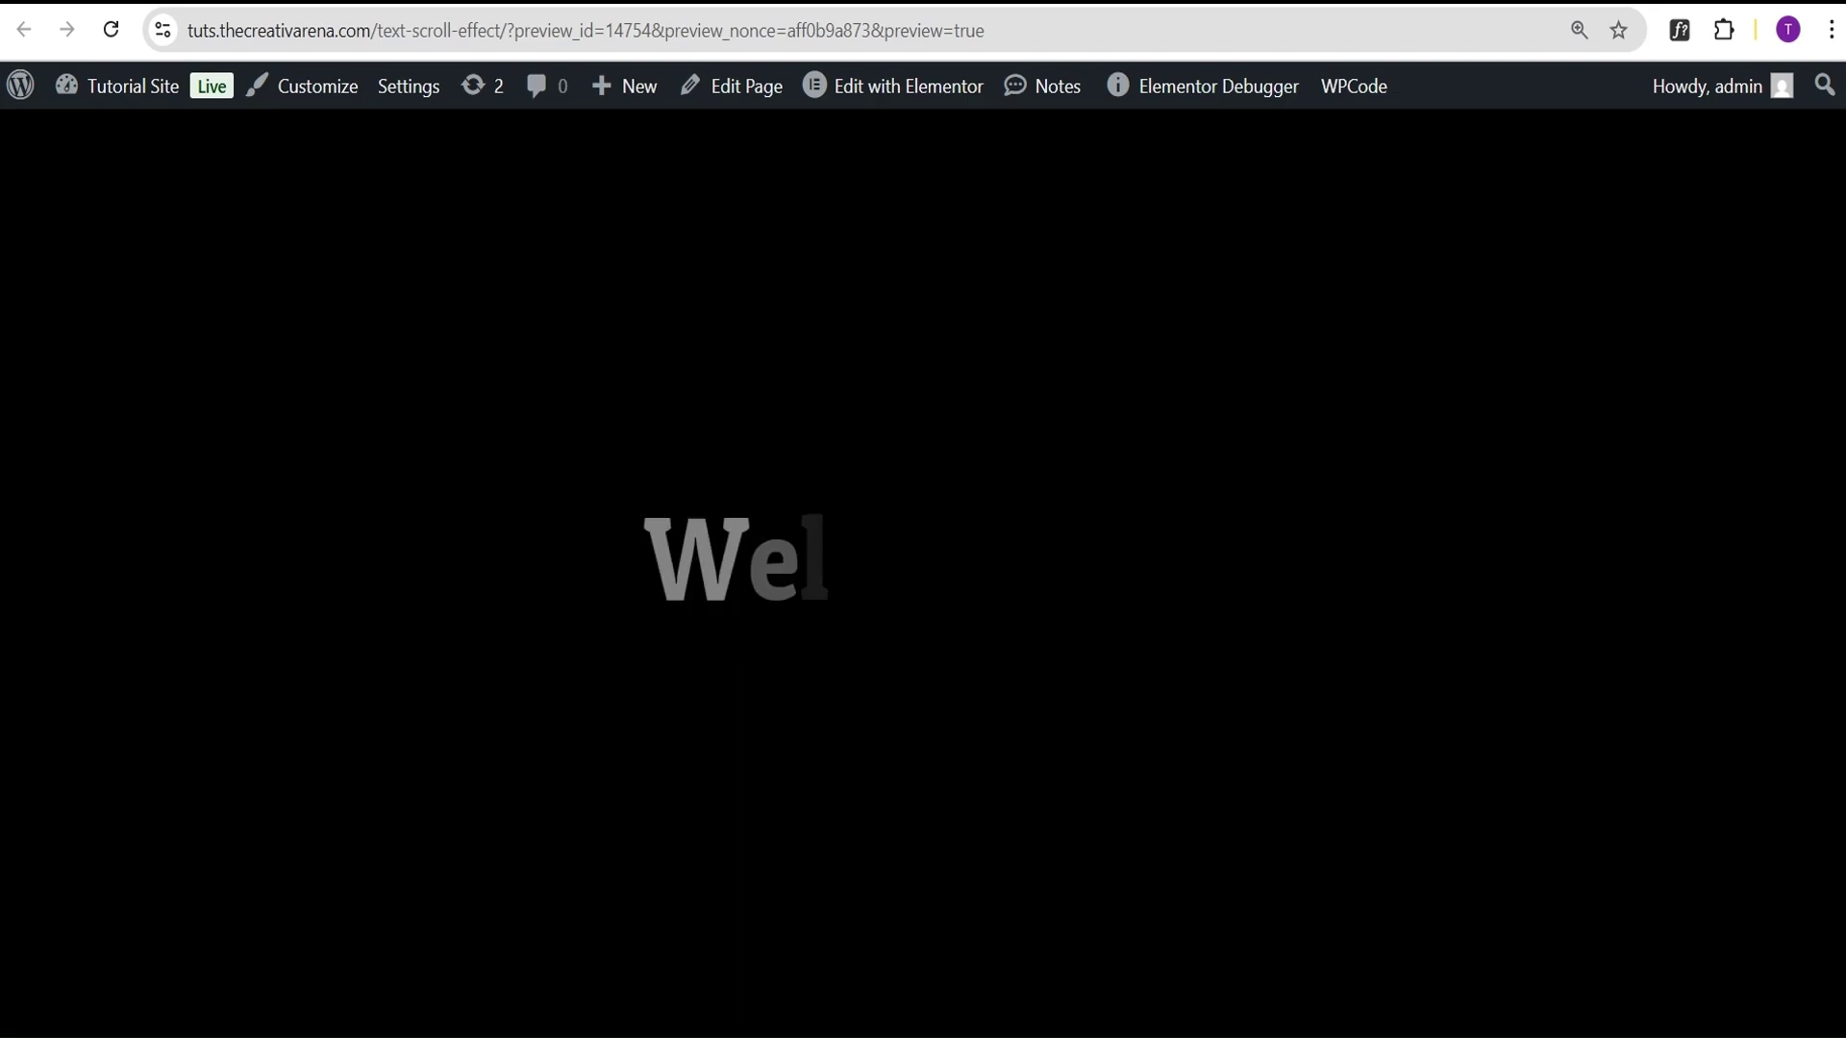
{"action": "scroll", "coordinate": [923, 577], "scroll_direction": "down", "scroll_amount": 10}
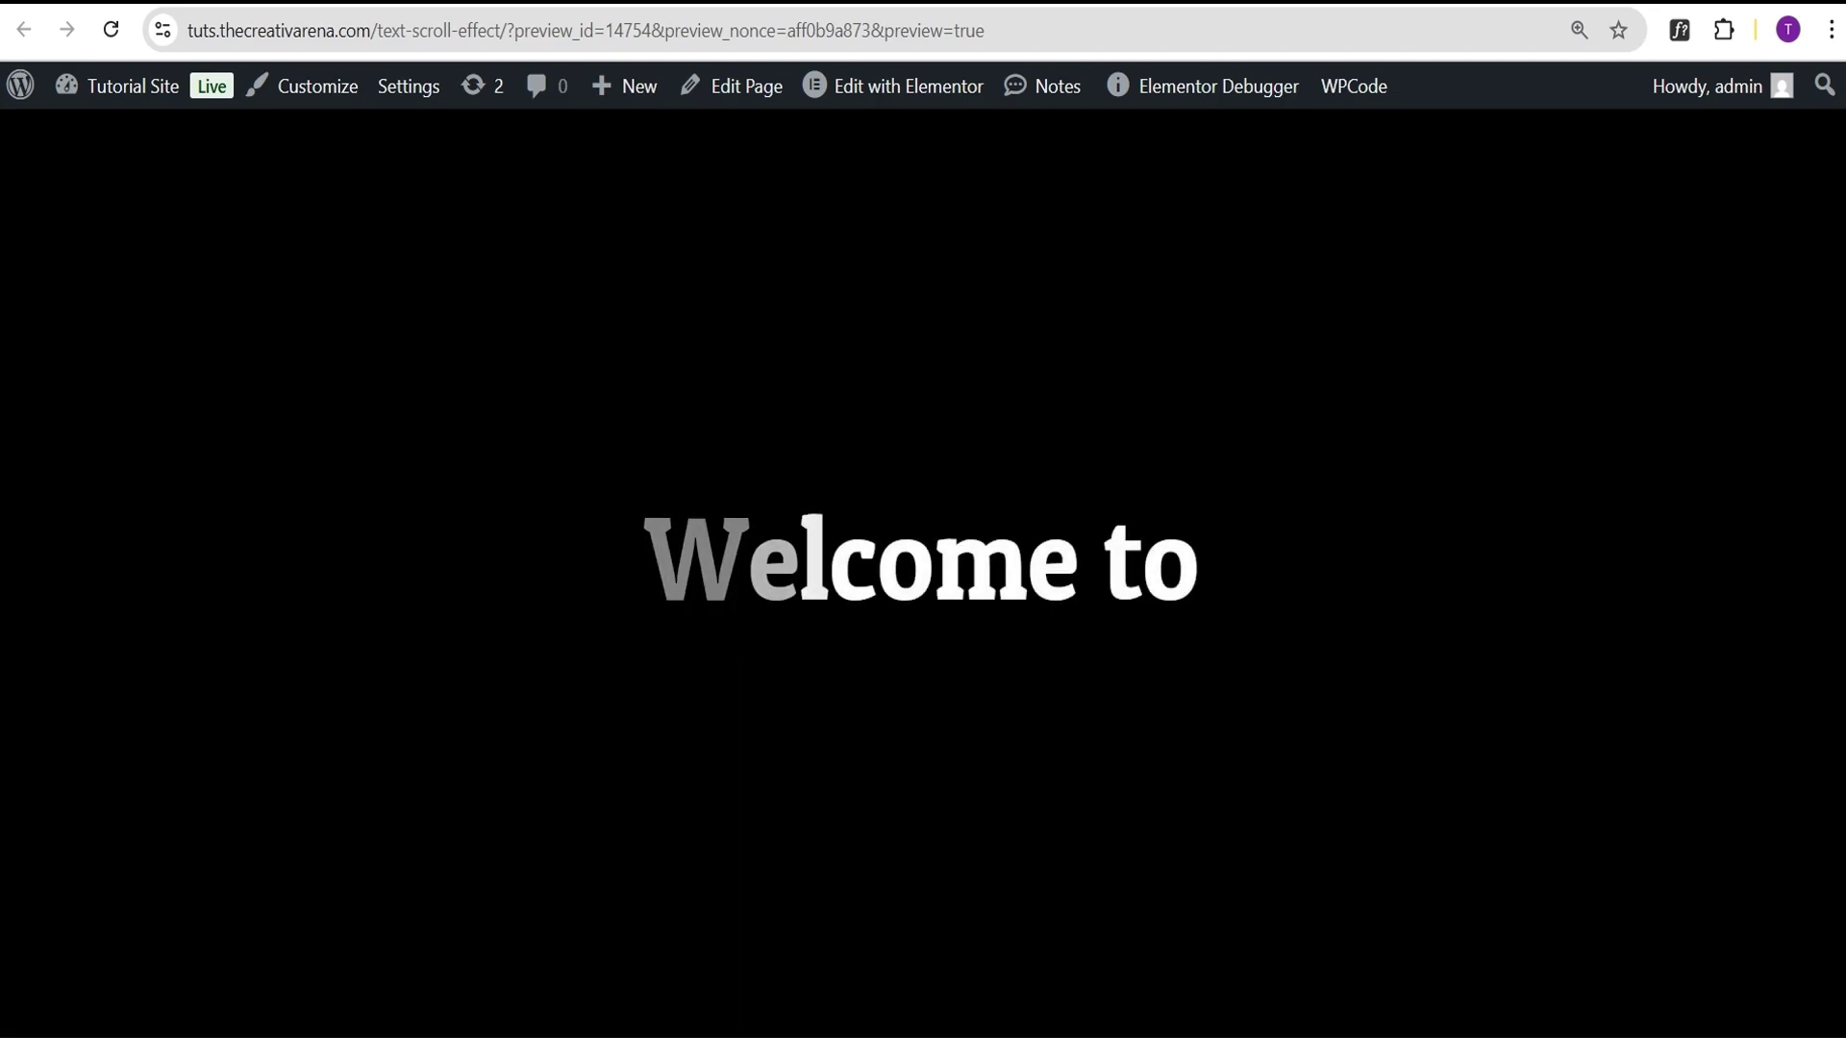
{"action": "scroll", "coordinate": [923, 577], "scroll_direction": "down", "scroll_amount": 10}
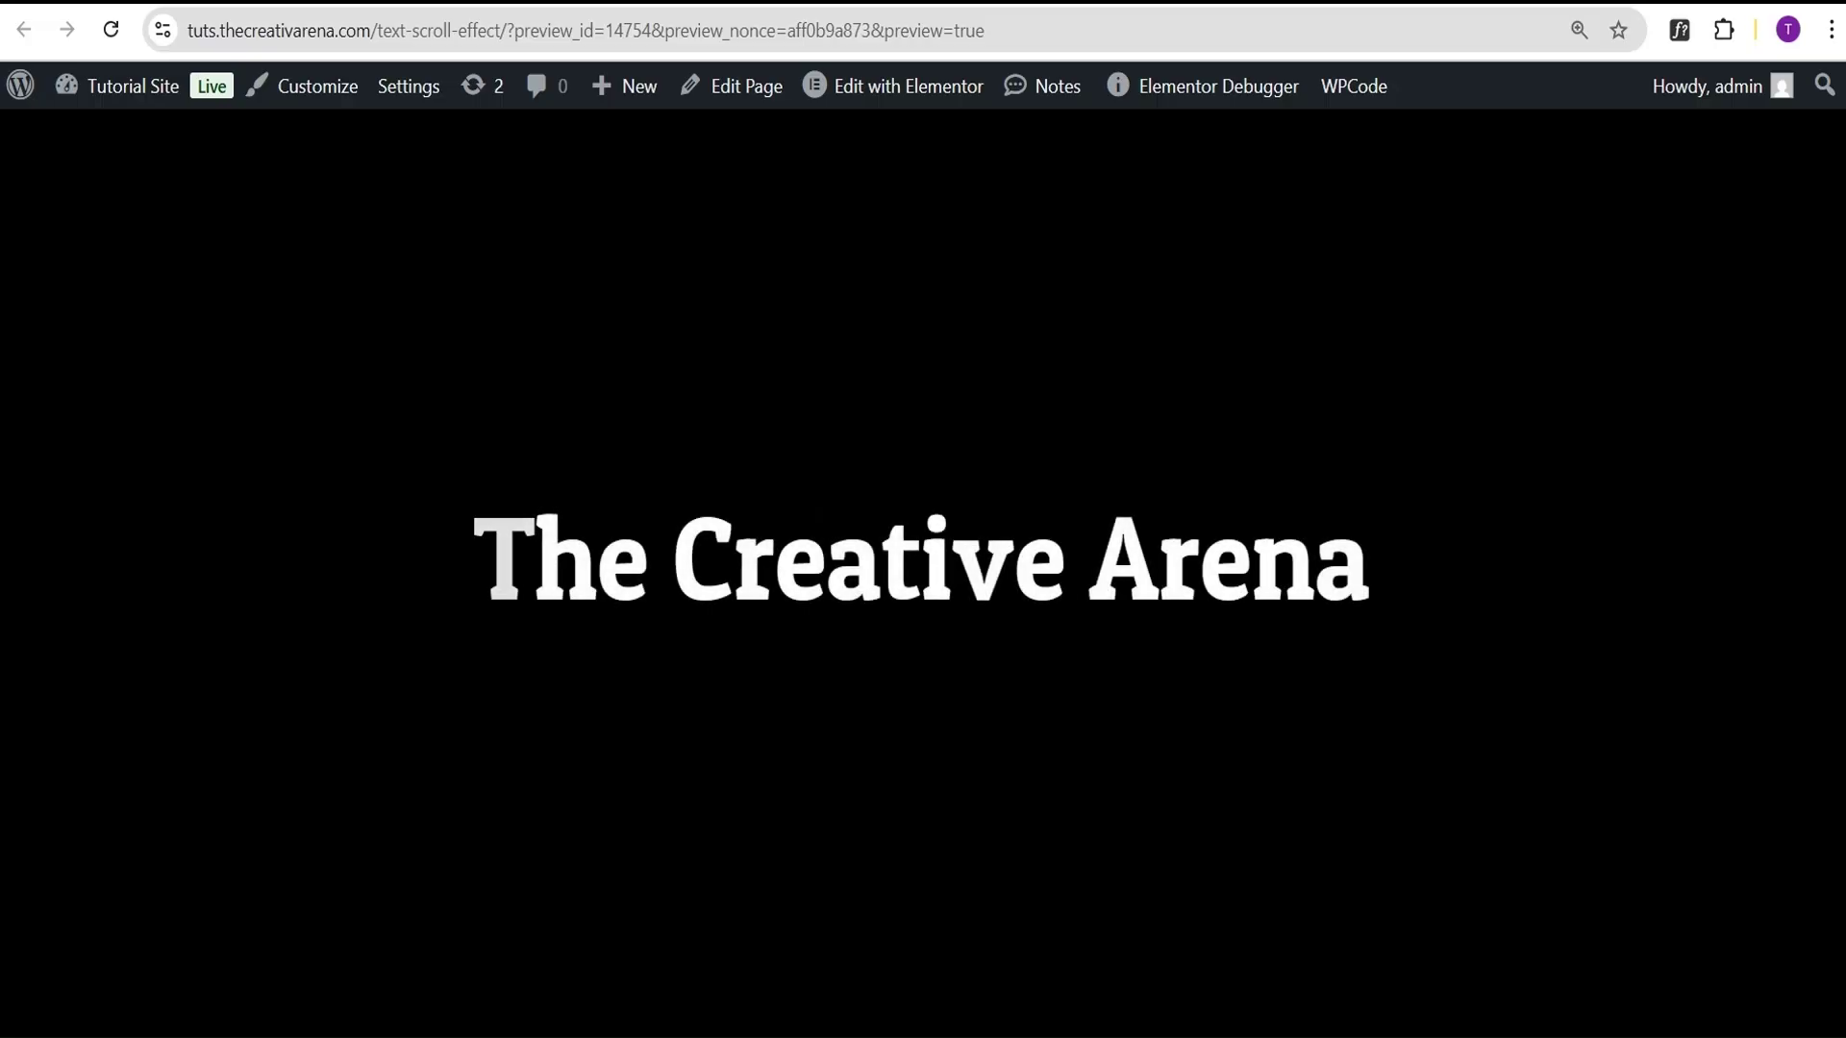
{"action": "scroll", "coordinate": [922, 577], "scroll_direction": "down", "scroll_amount": 8}
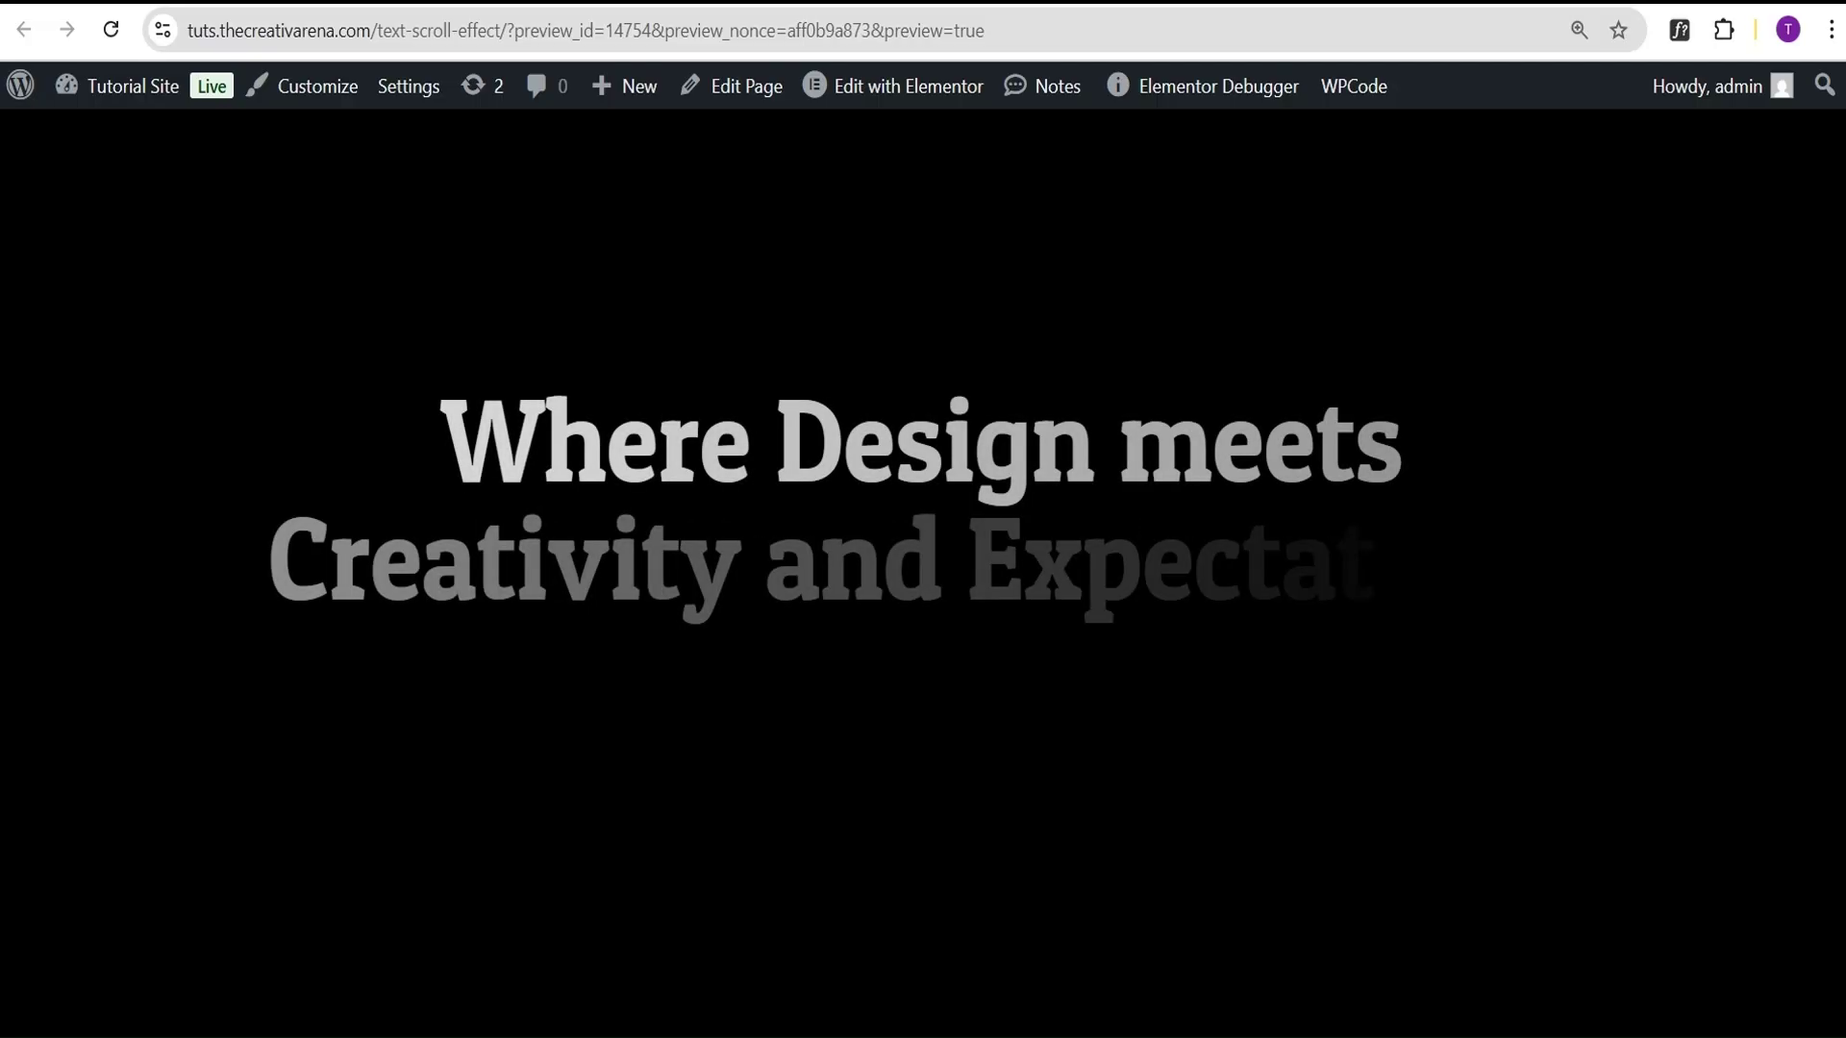
{"action": "scroll", "coordinate": [923, 577], "scroll_direction": "down", "scroll_amount": 6}
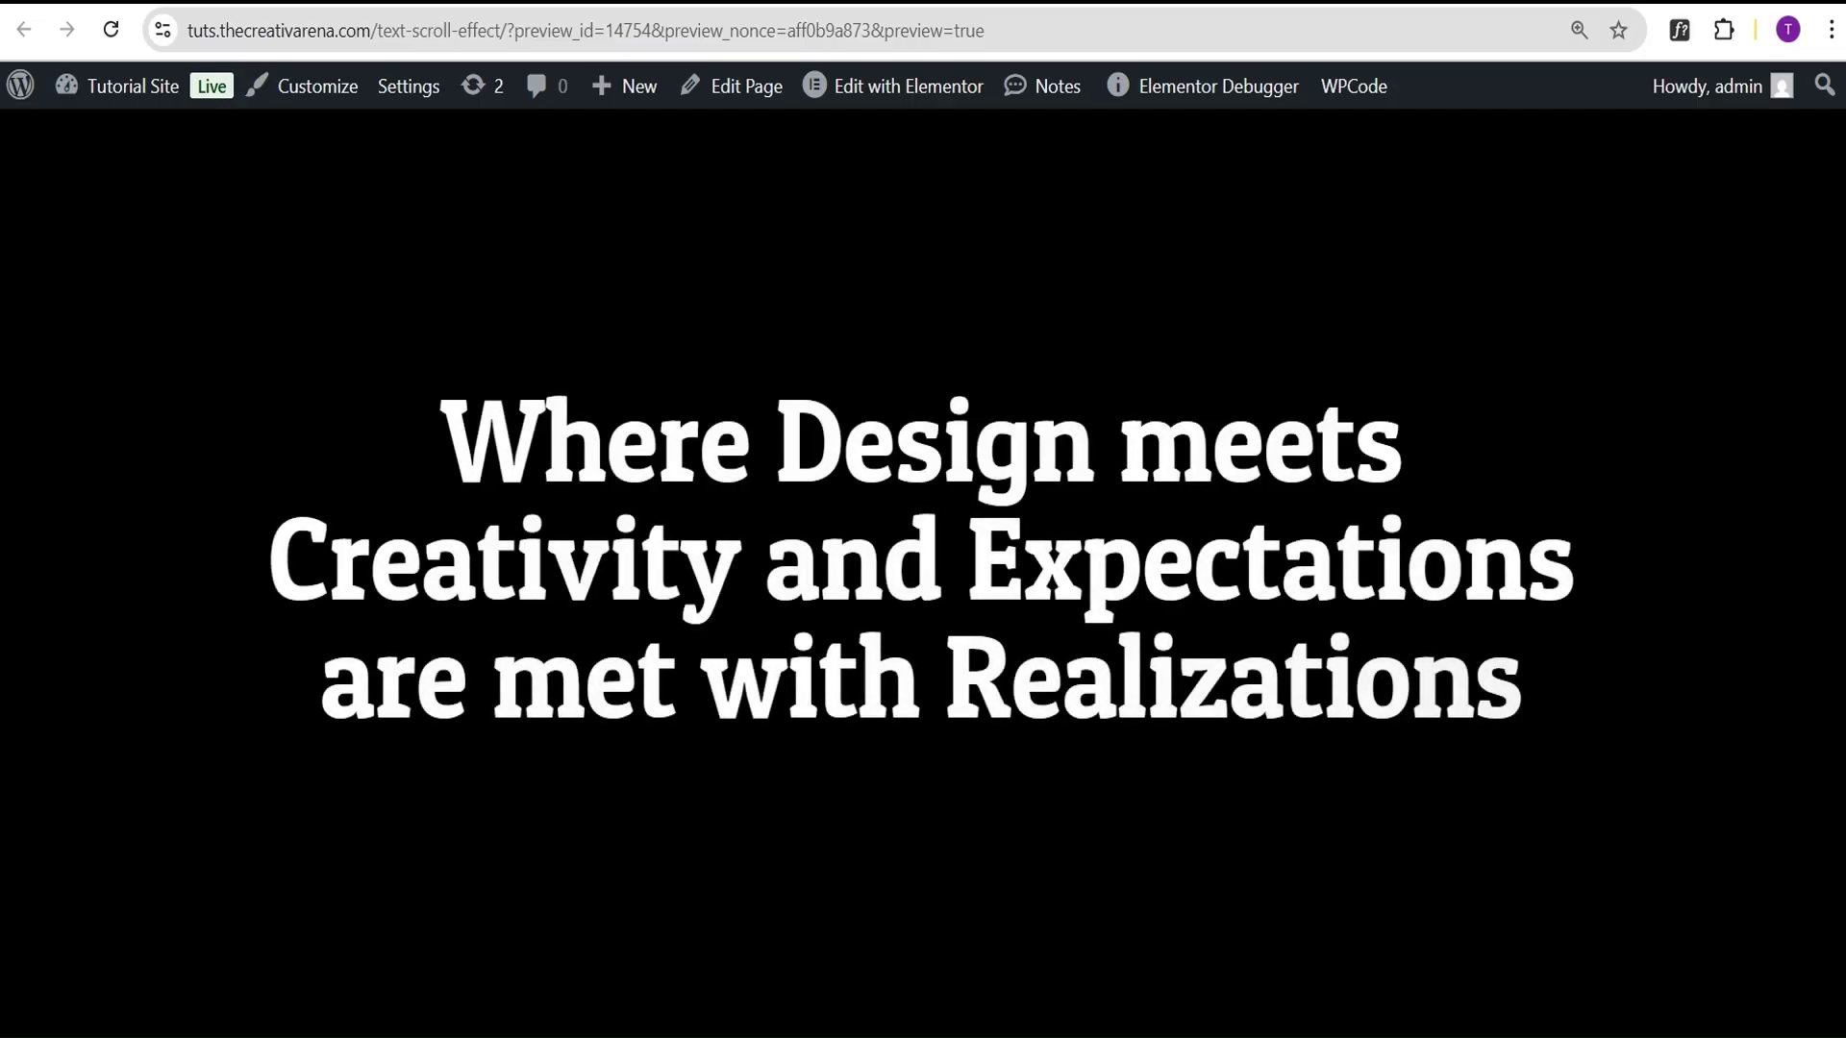
{"action": "scroll", "coordinate": [923, 577], "scroll_direction": "down", "scroll_amount": 10}
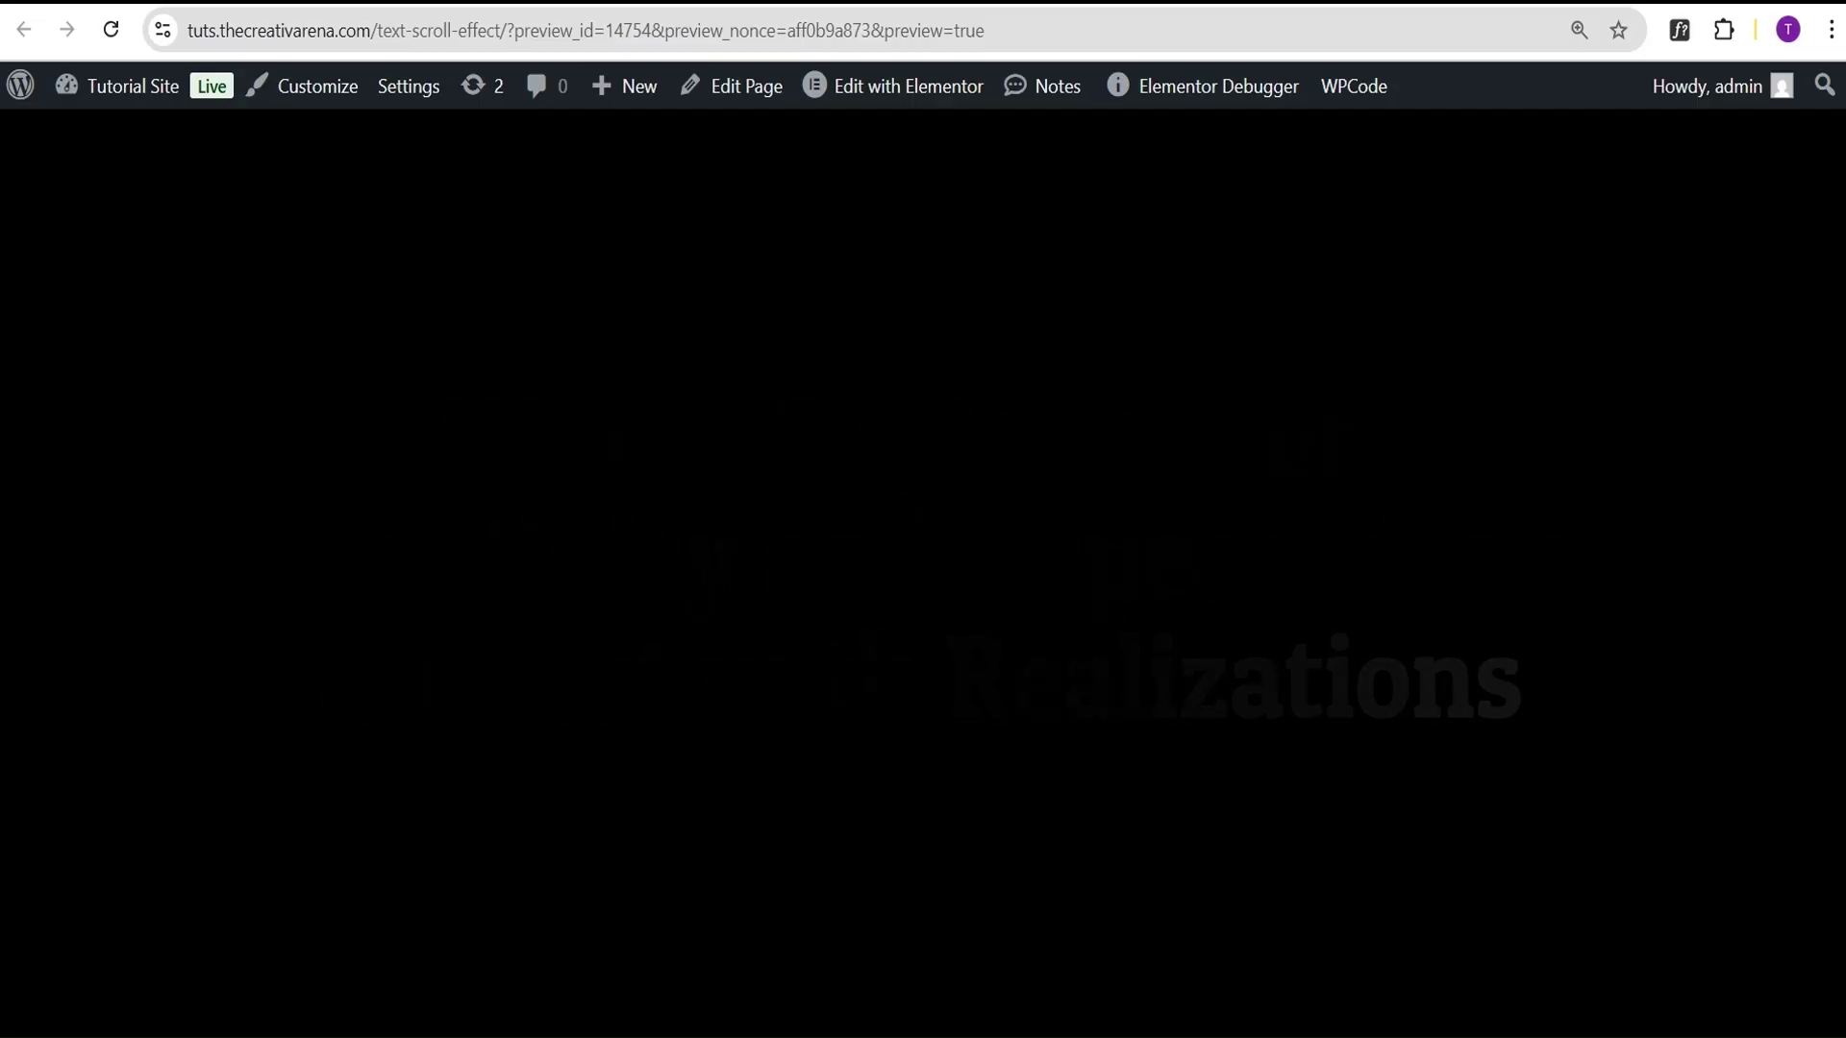
{"action": "scroll", "coordinate": [923, 577], "scroll_direction": "down", "scroll_amount": 10}
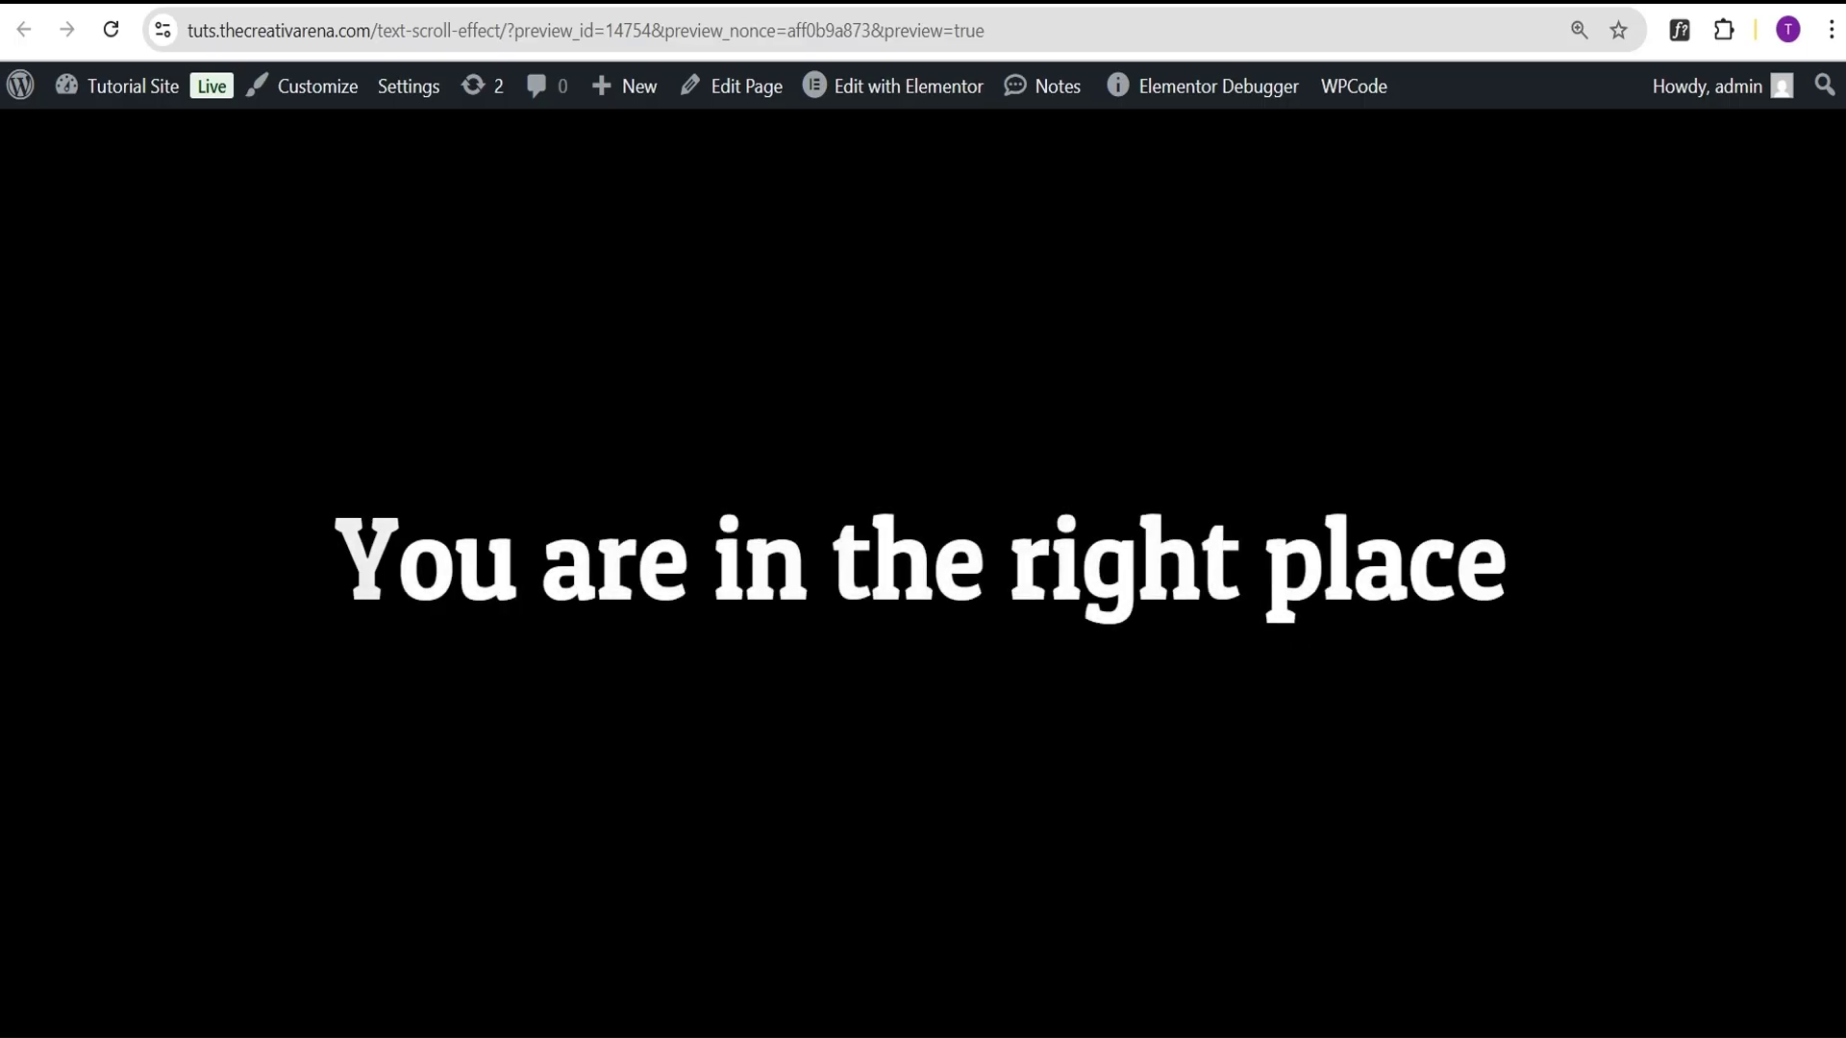
{"action": "scroll", "coordinate": [923, 577], "scroll_direction": "down", "scroll_amount": 8}
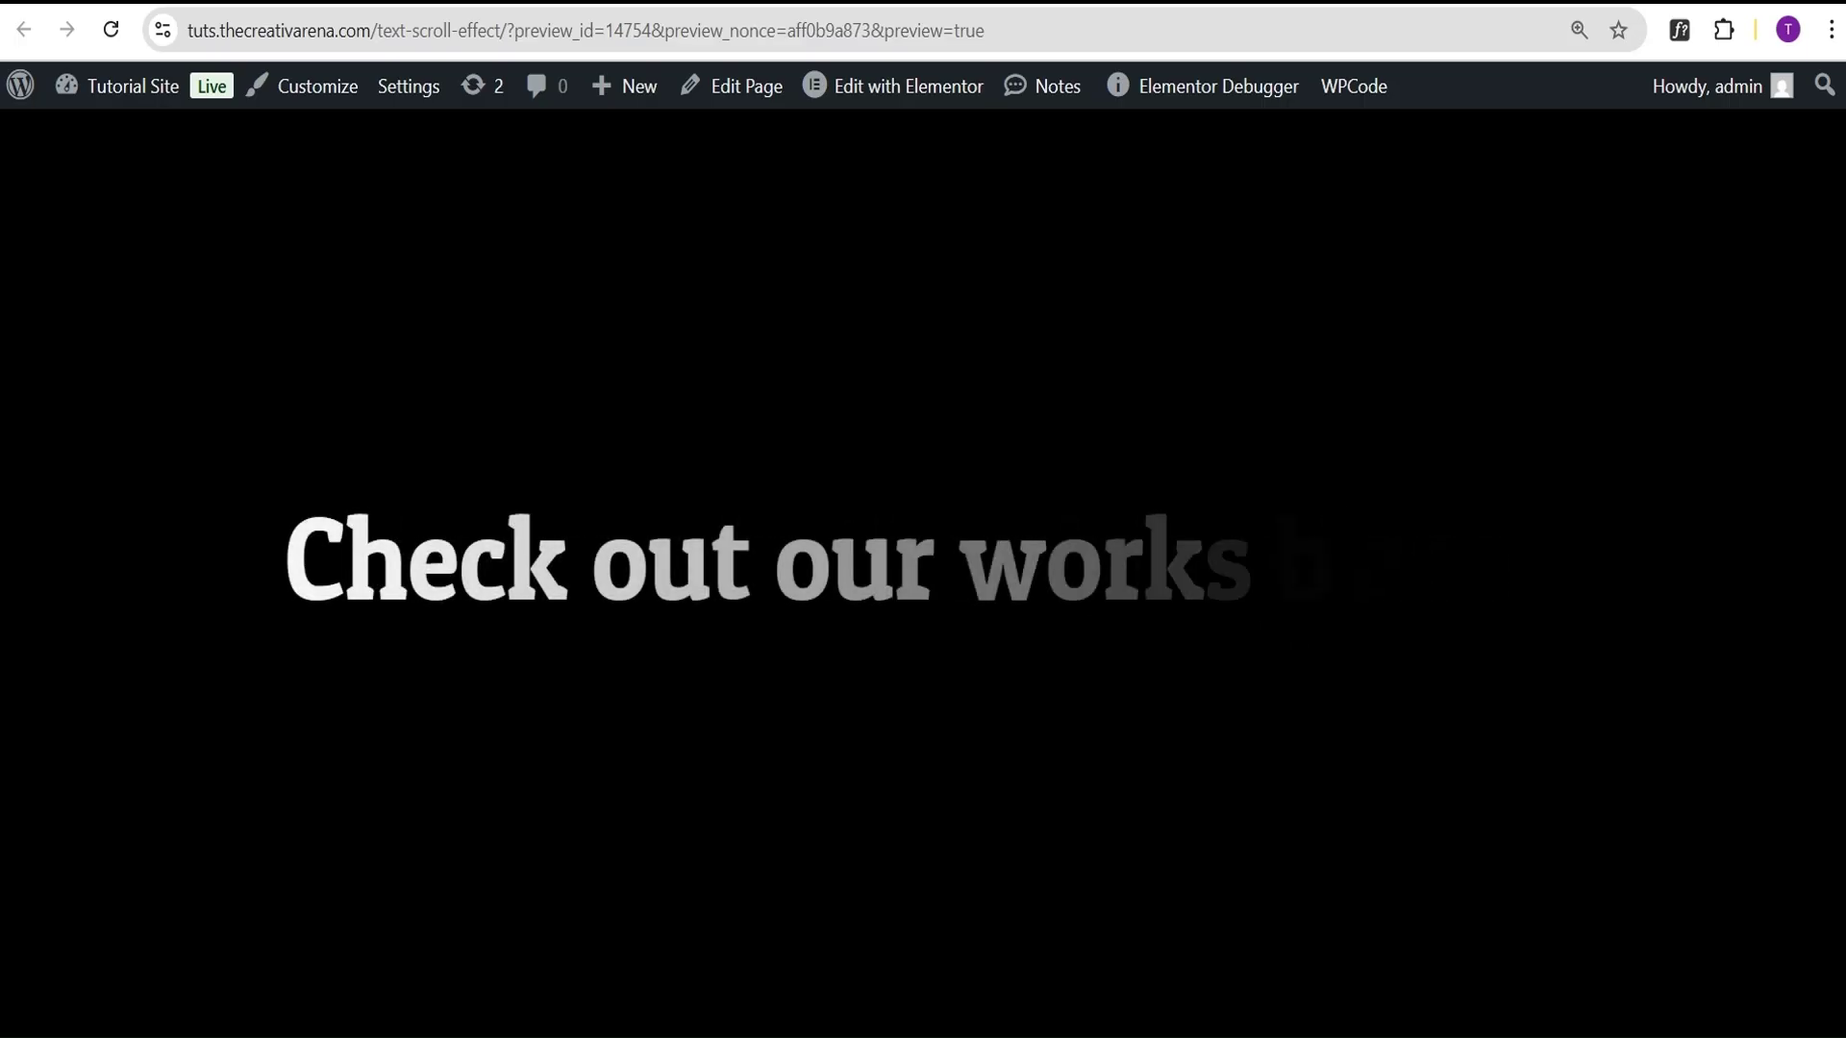
{"action": "scroll", "coordinate": [923, 577], "scroll_direction": "down", "scroll_amount": 10}
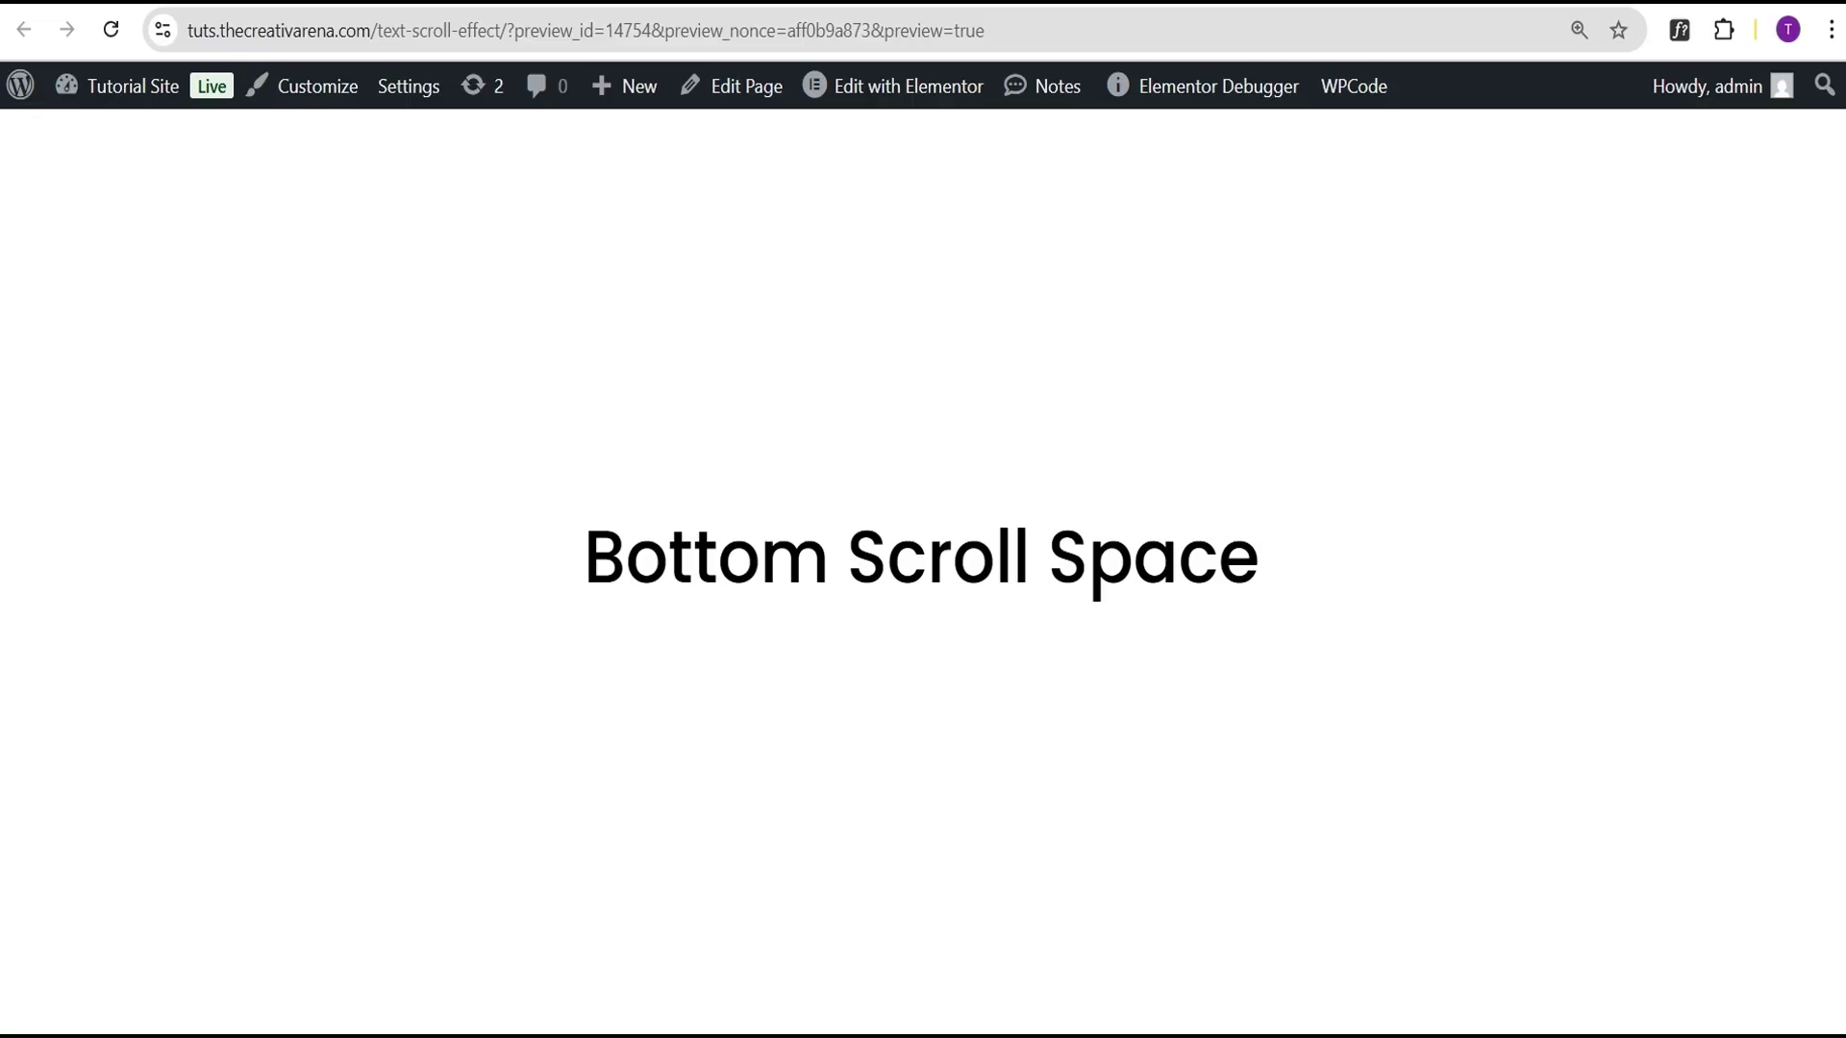
{"action": "scroll", "coordinate": [923, 577], "scroll_direction": "up", "scroll_amount": 15}
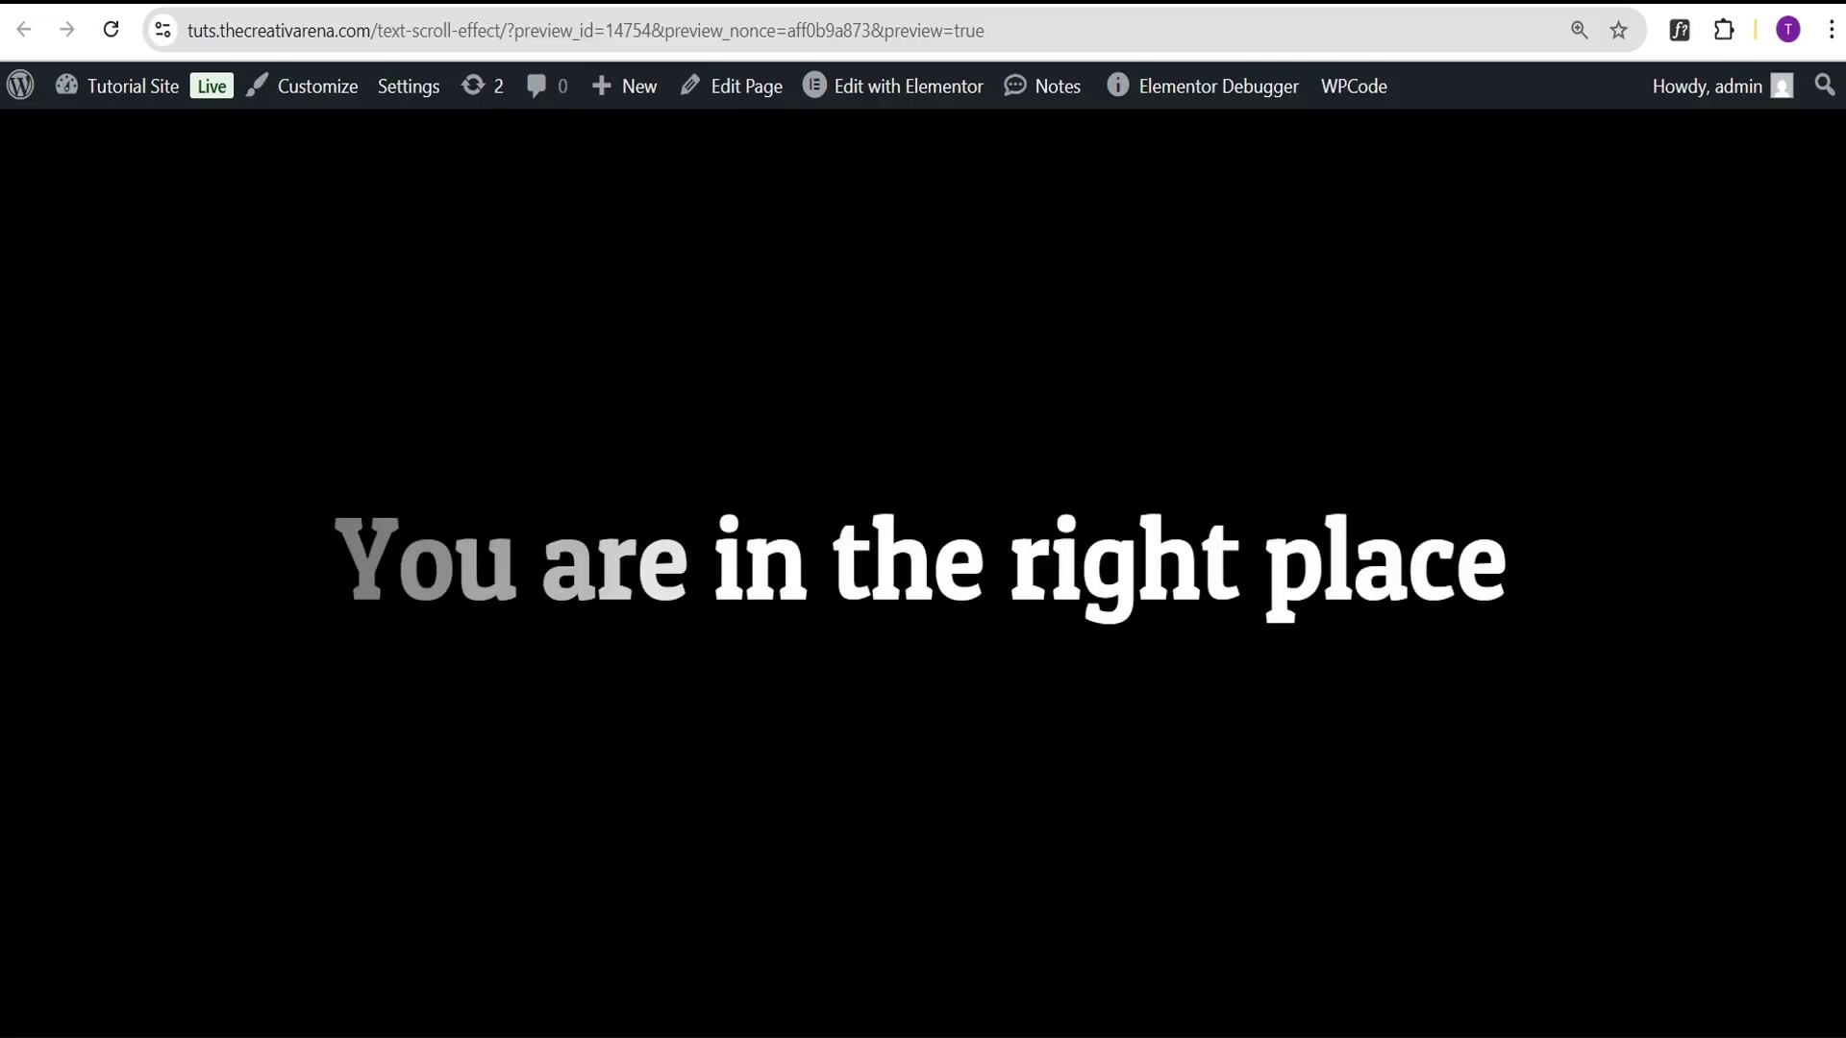
{"action": "scroll", "coordinate": [923, 577], "scroll_direction": "up", "scroll_amount": 10}
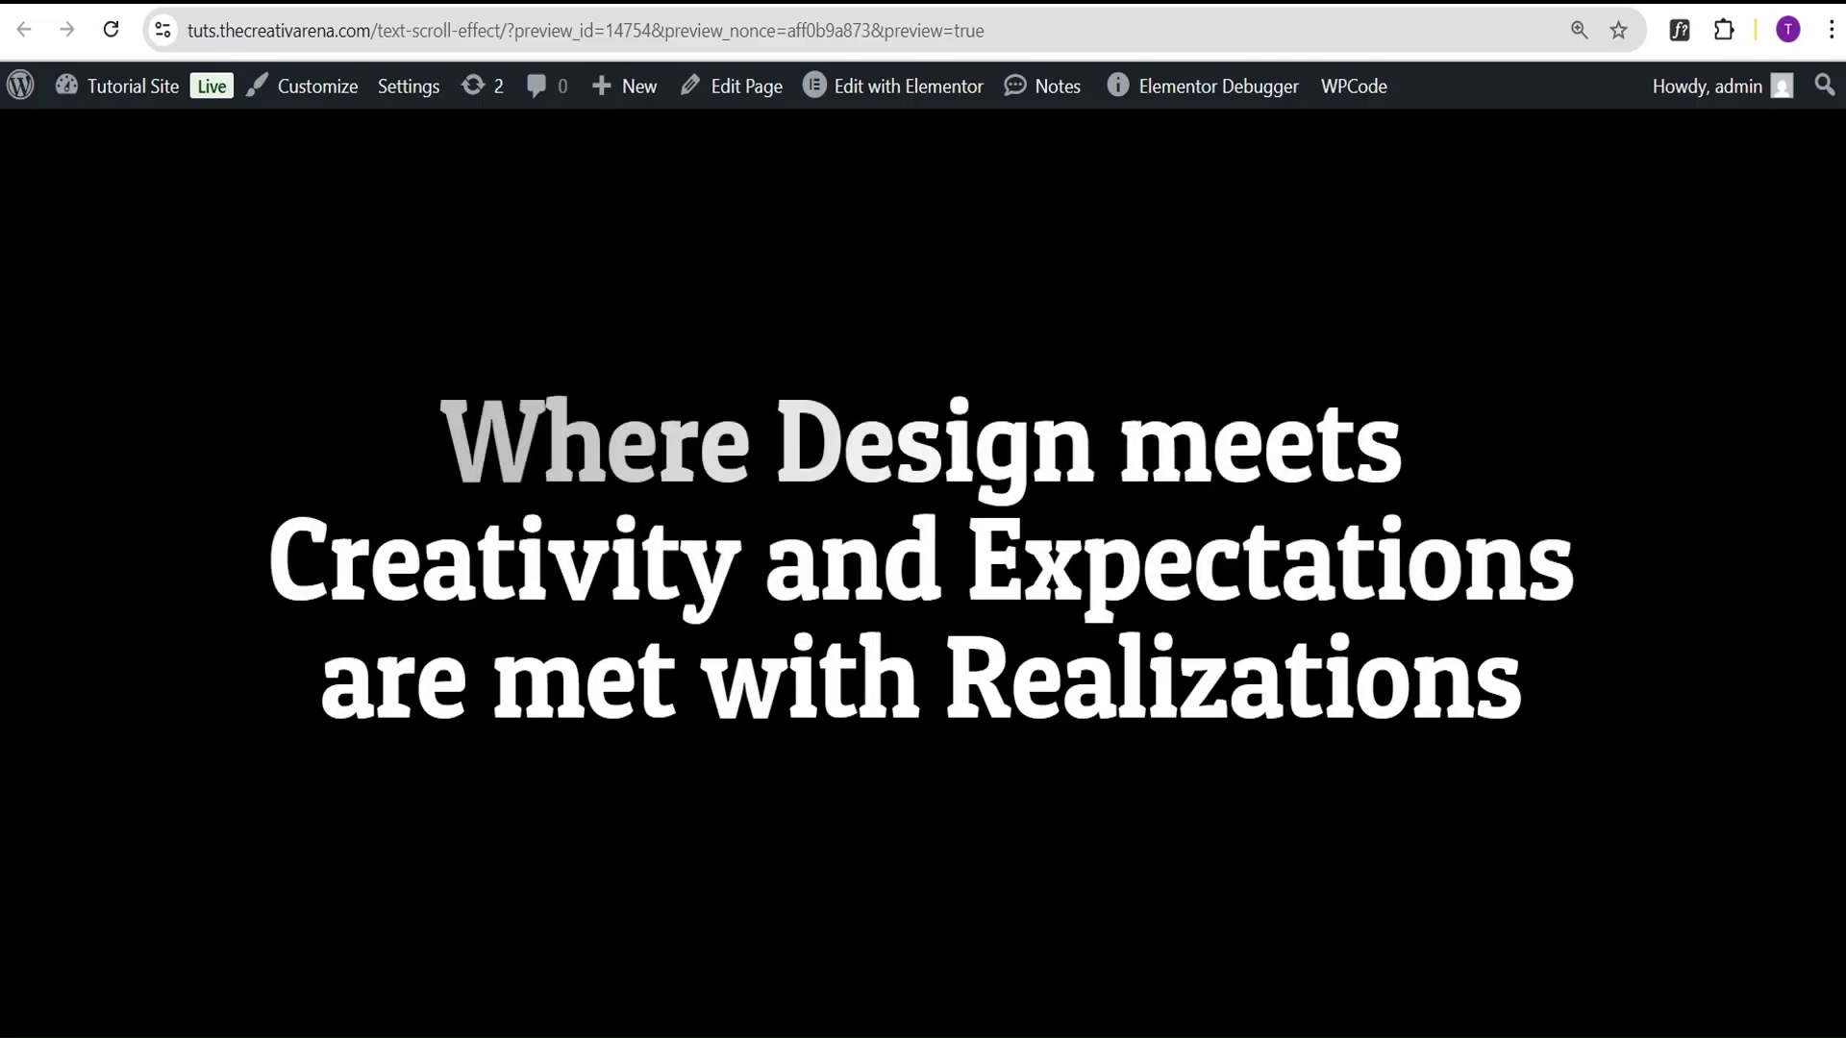
{"action": "scroll", "coordinate": [923, 577], "scroll_direction": "up", "scroll_amount": 10}
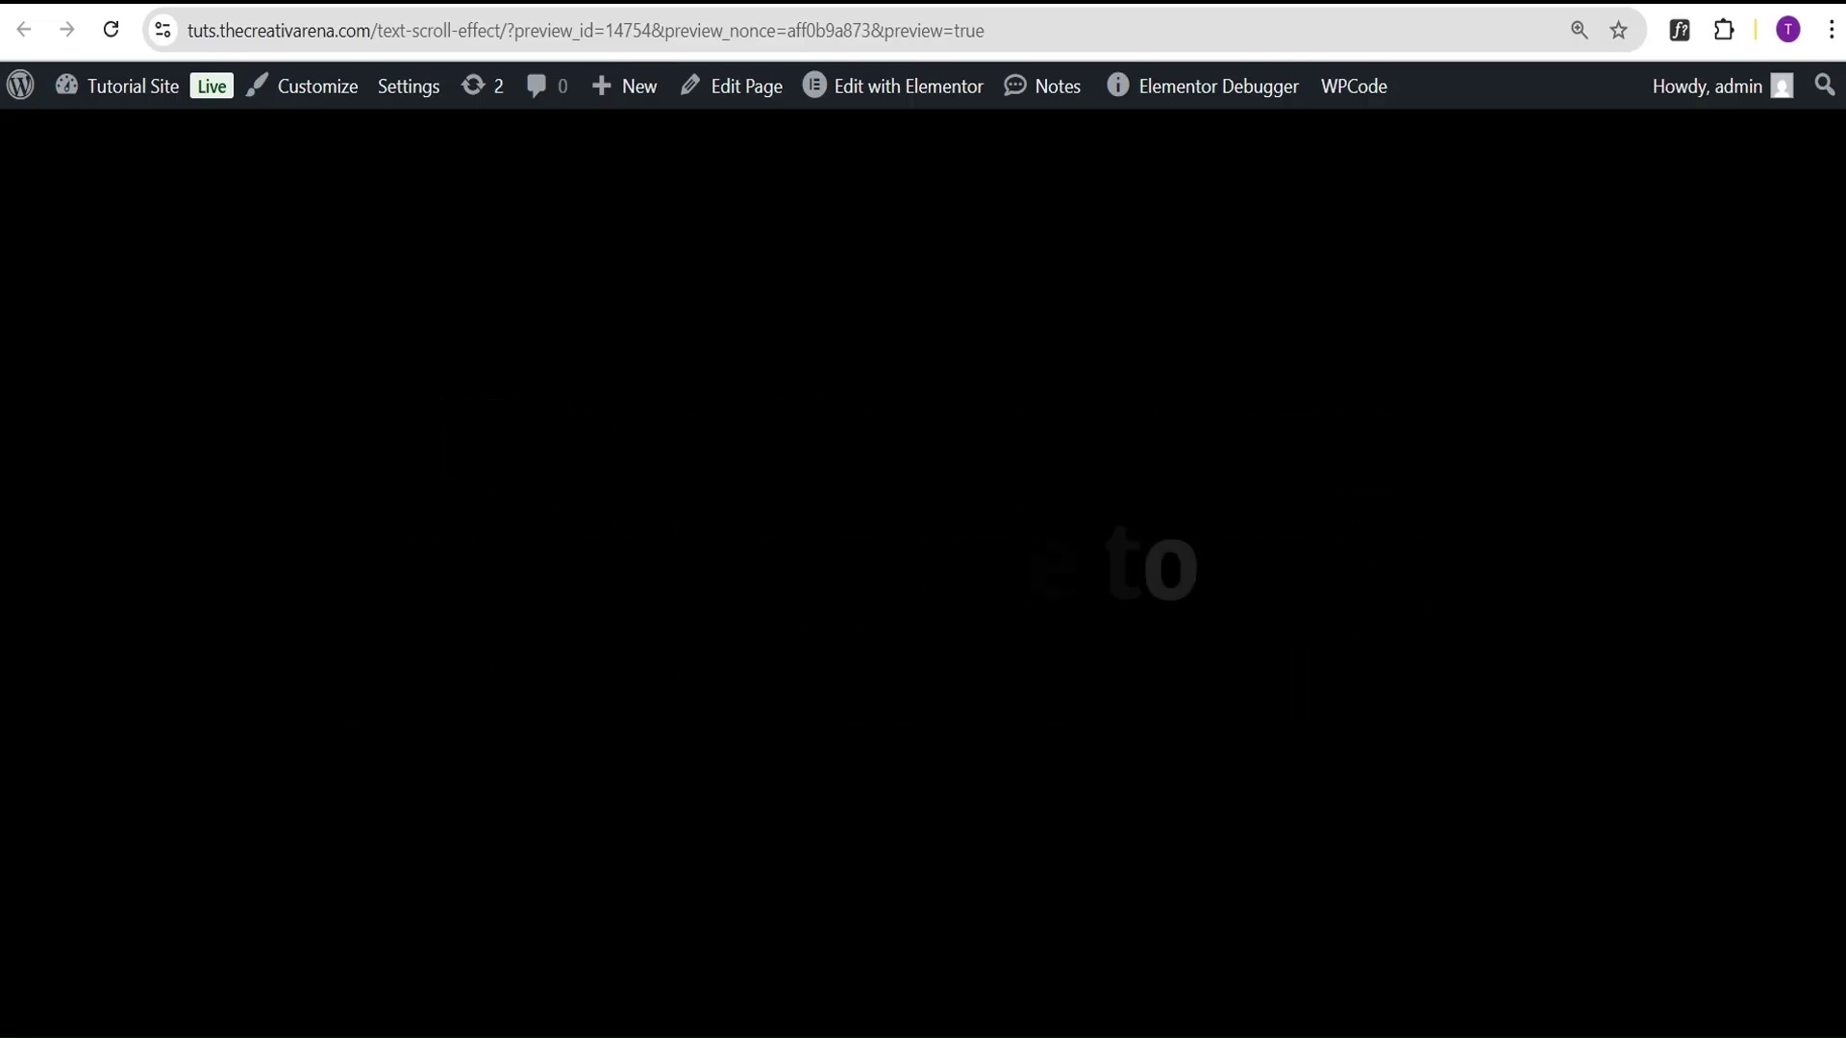
{"action": "scroll", "coordinate": [923, 577], "scroll_direction": "up", "scroll_amount": 10}
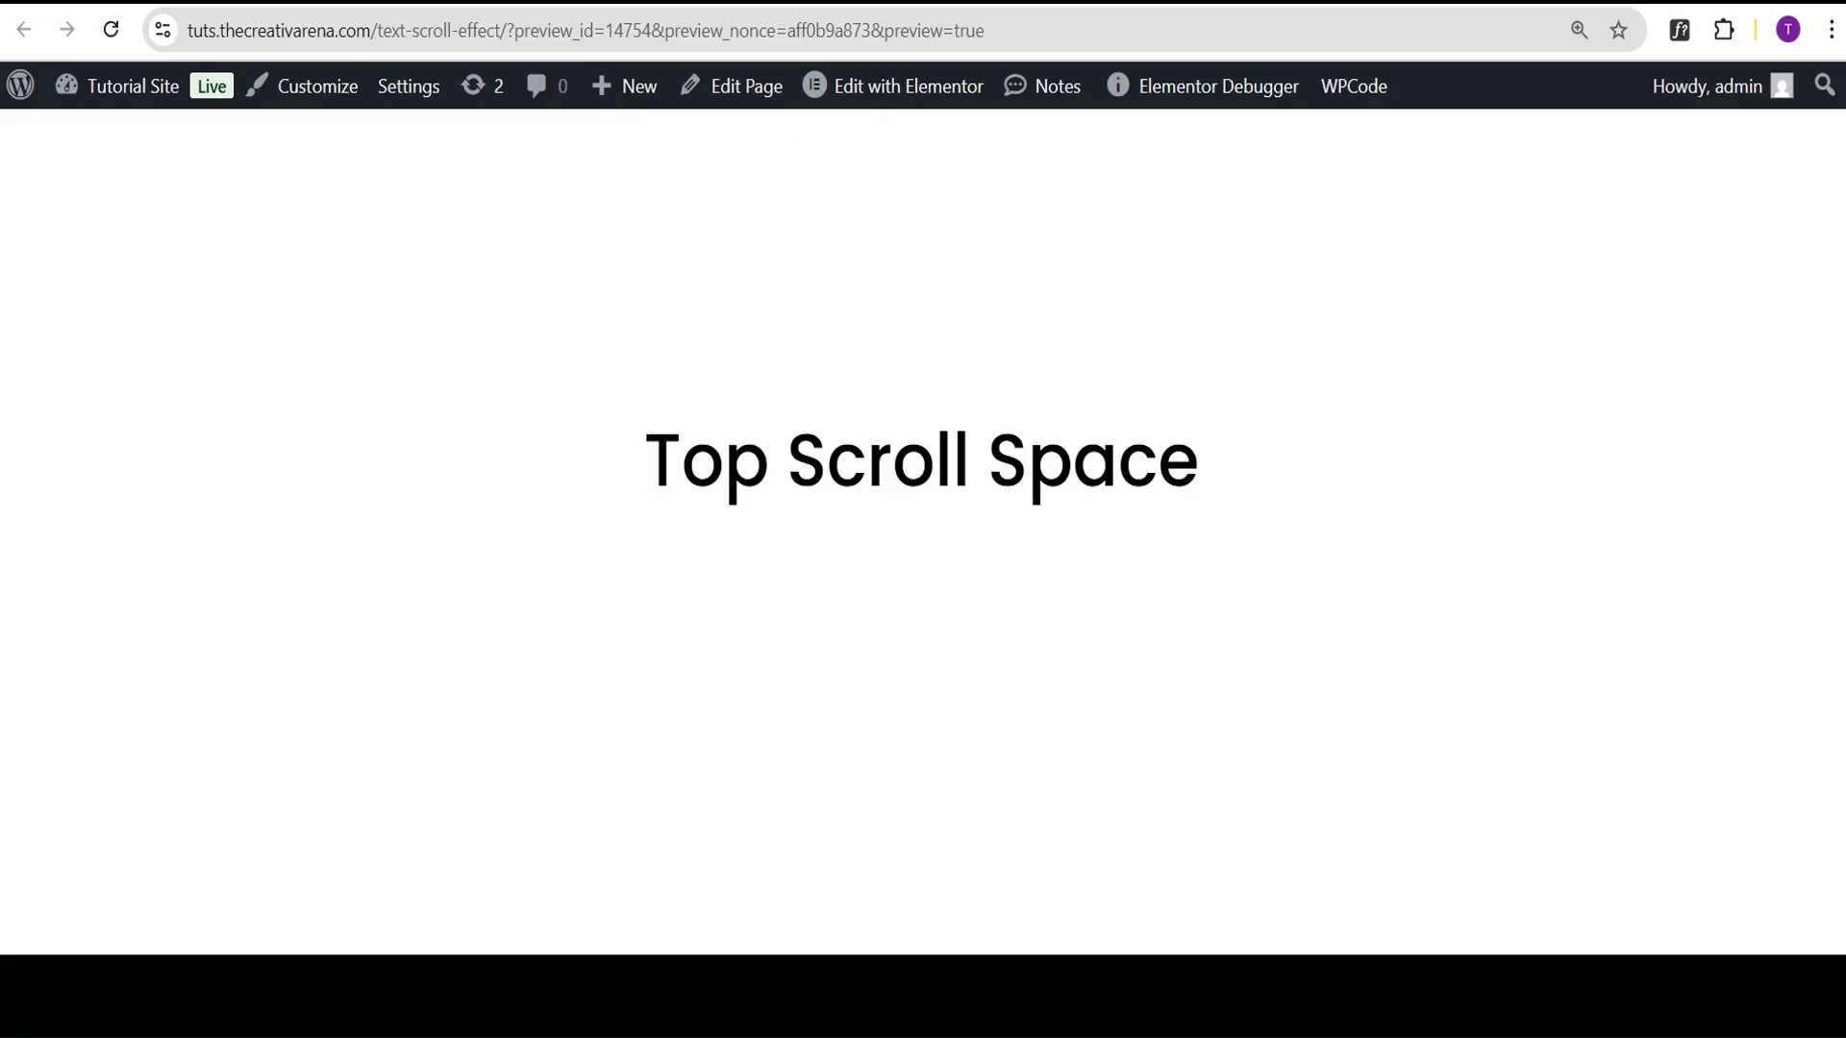
{"action": "scroll", "coordinate": [923, 577], "scroll_direction": "down", "scroll_amount": 10}
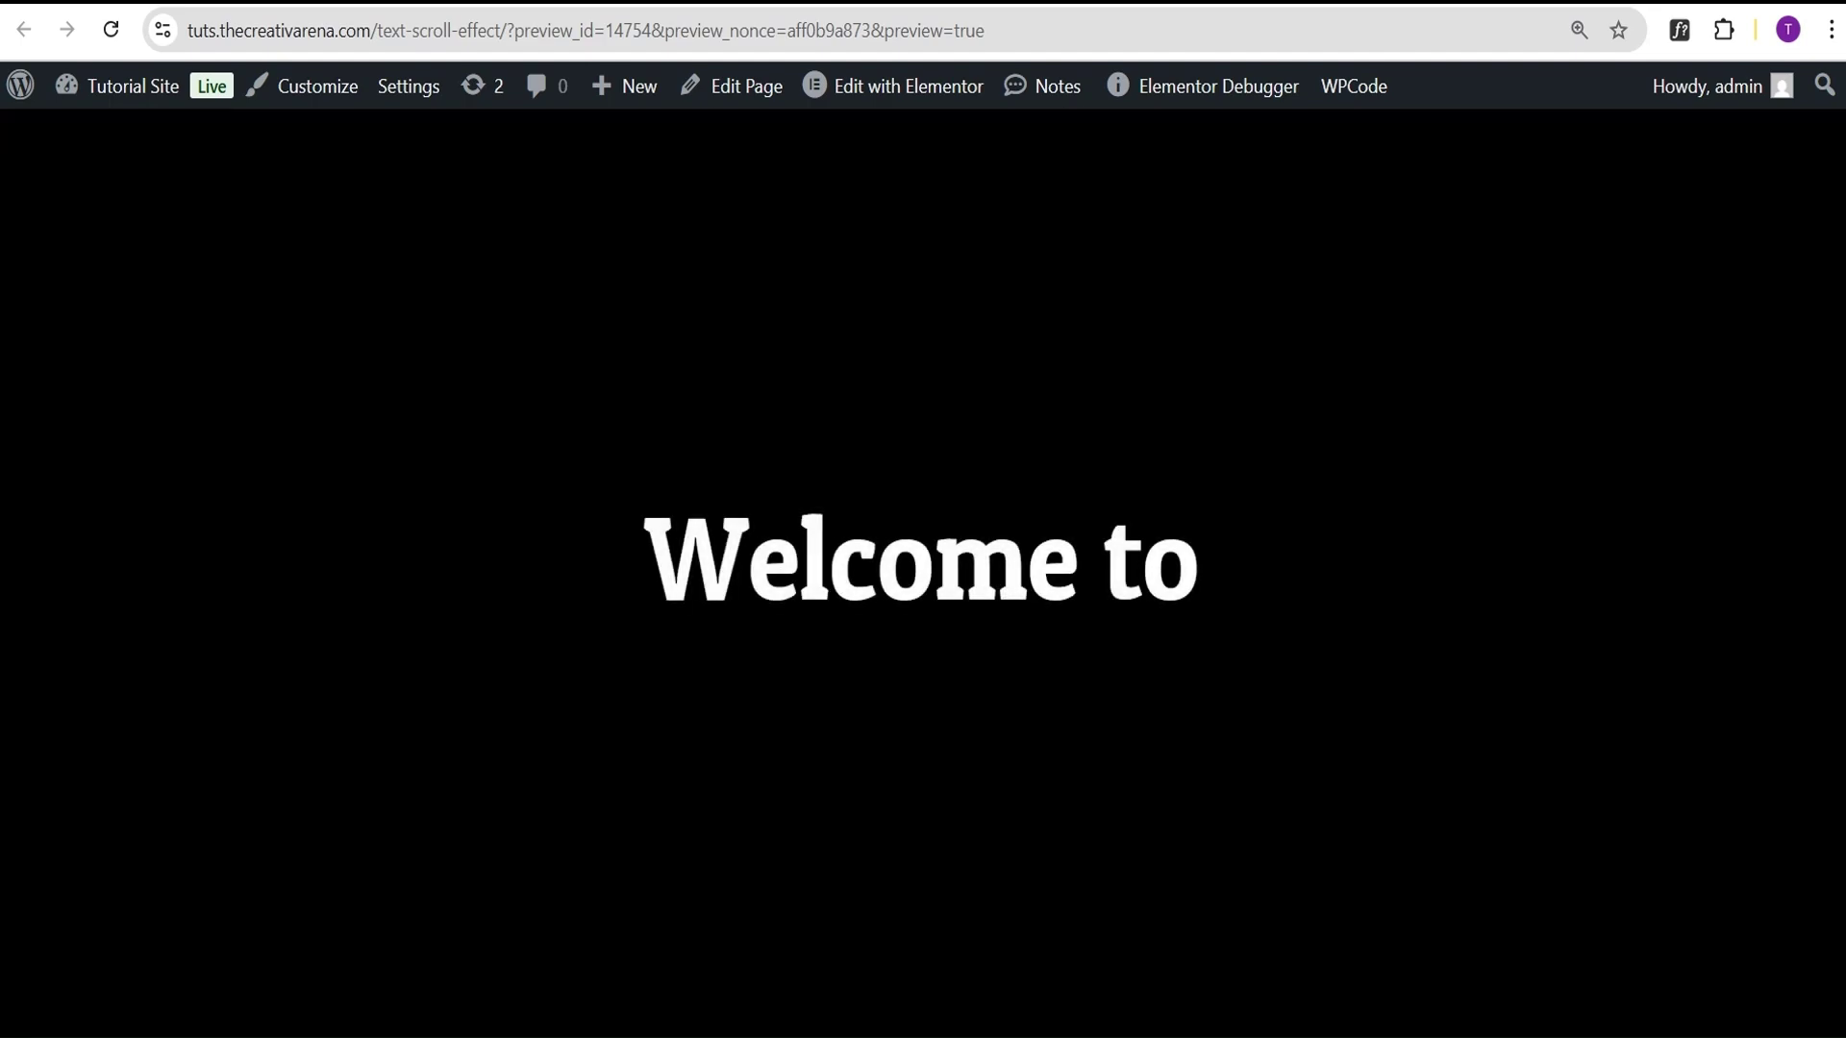
{"action": "scroll", "coordinate": [923, 577], "scroll_direction": "down", "scroll_amount": 10}
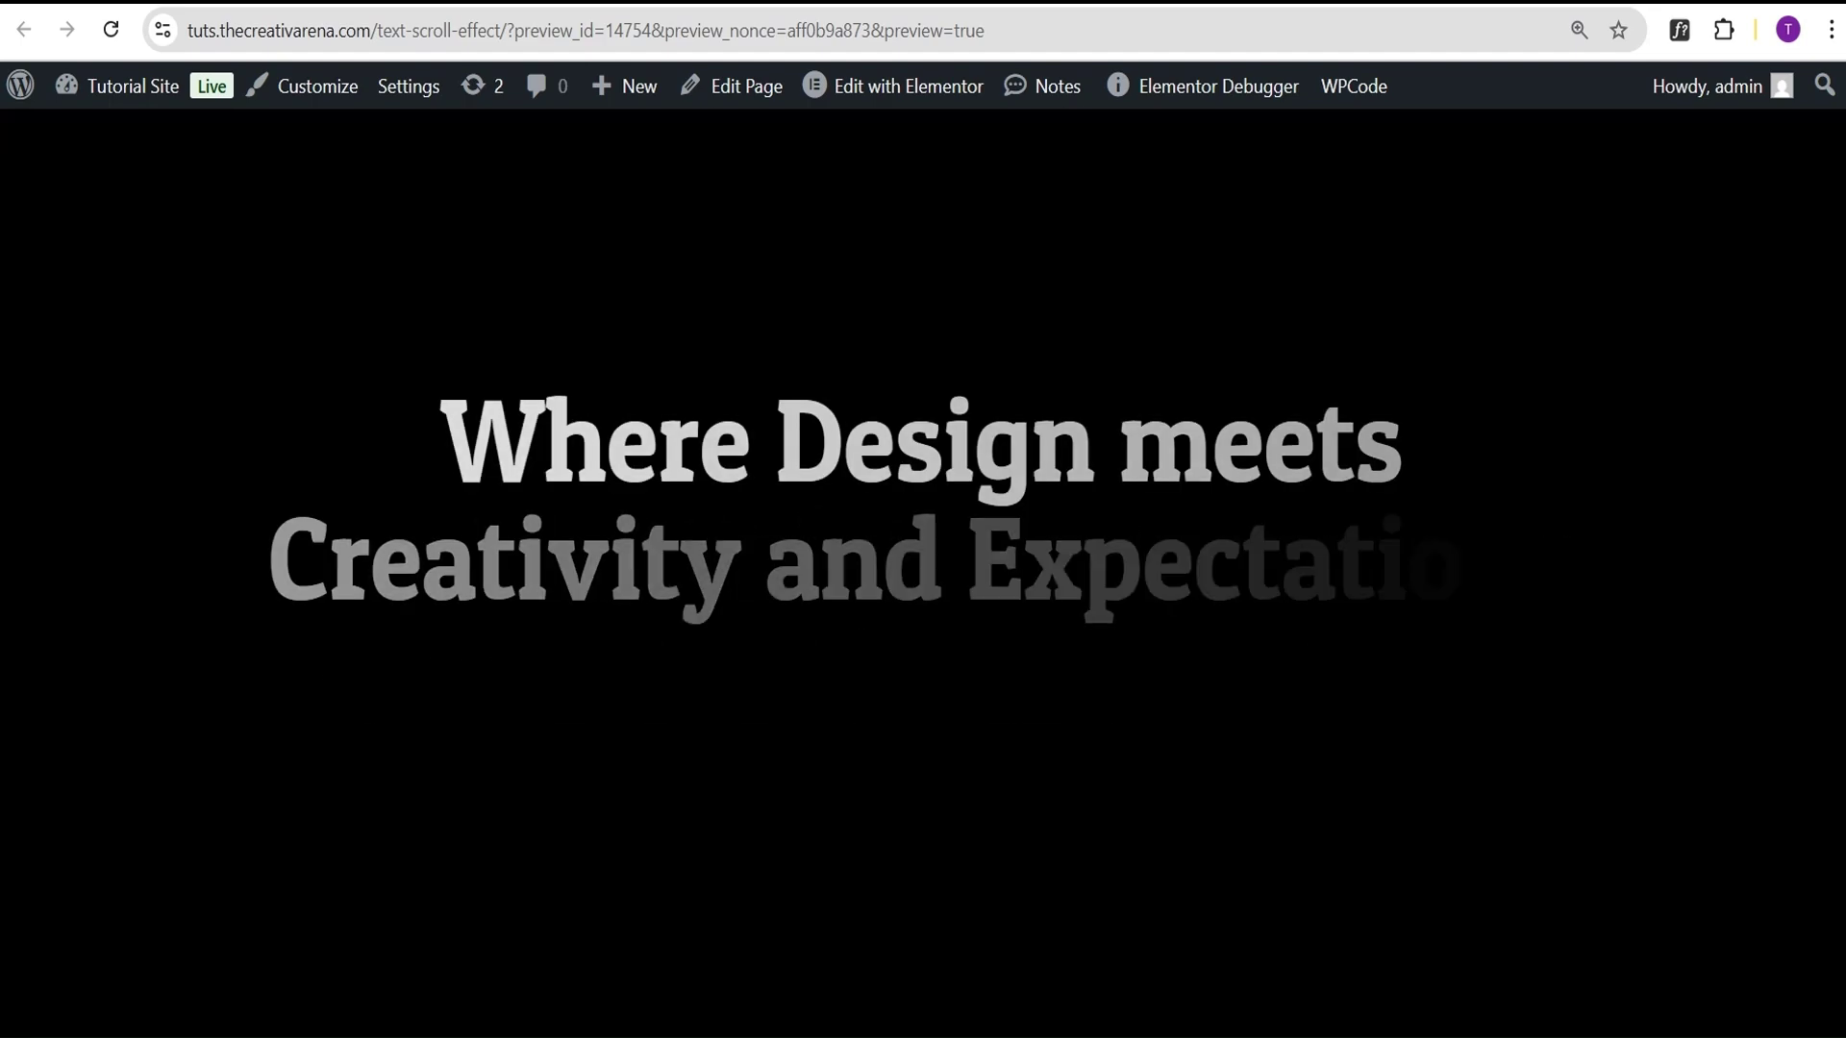
{"action": "scroll", "coordinate": [923, 577], "scroll_direction": "down", "scroll_amount": 10}
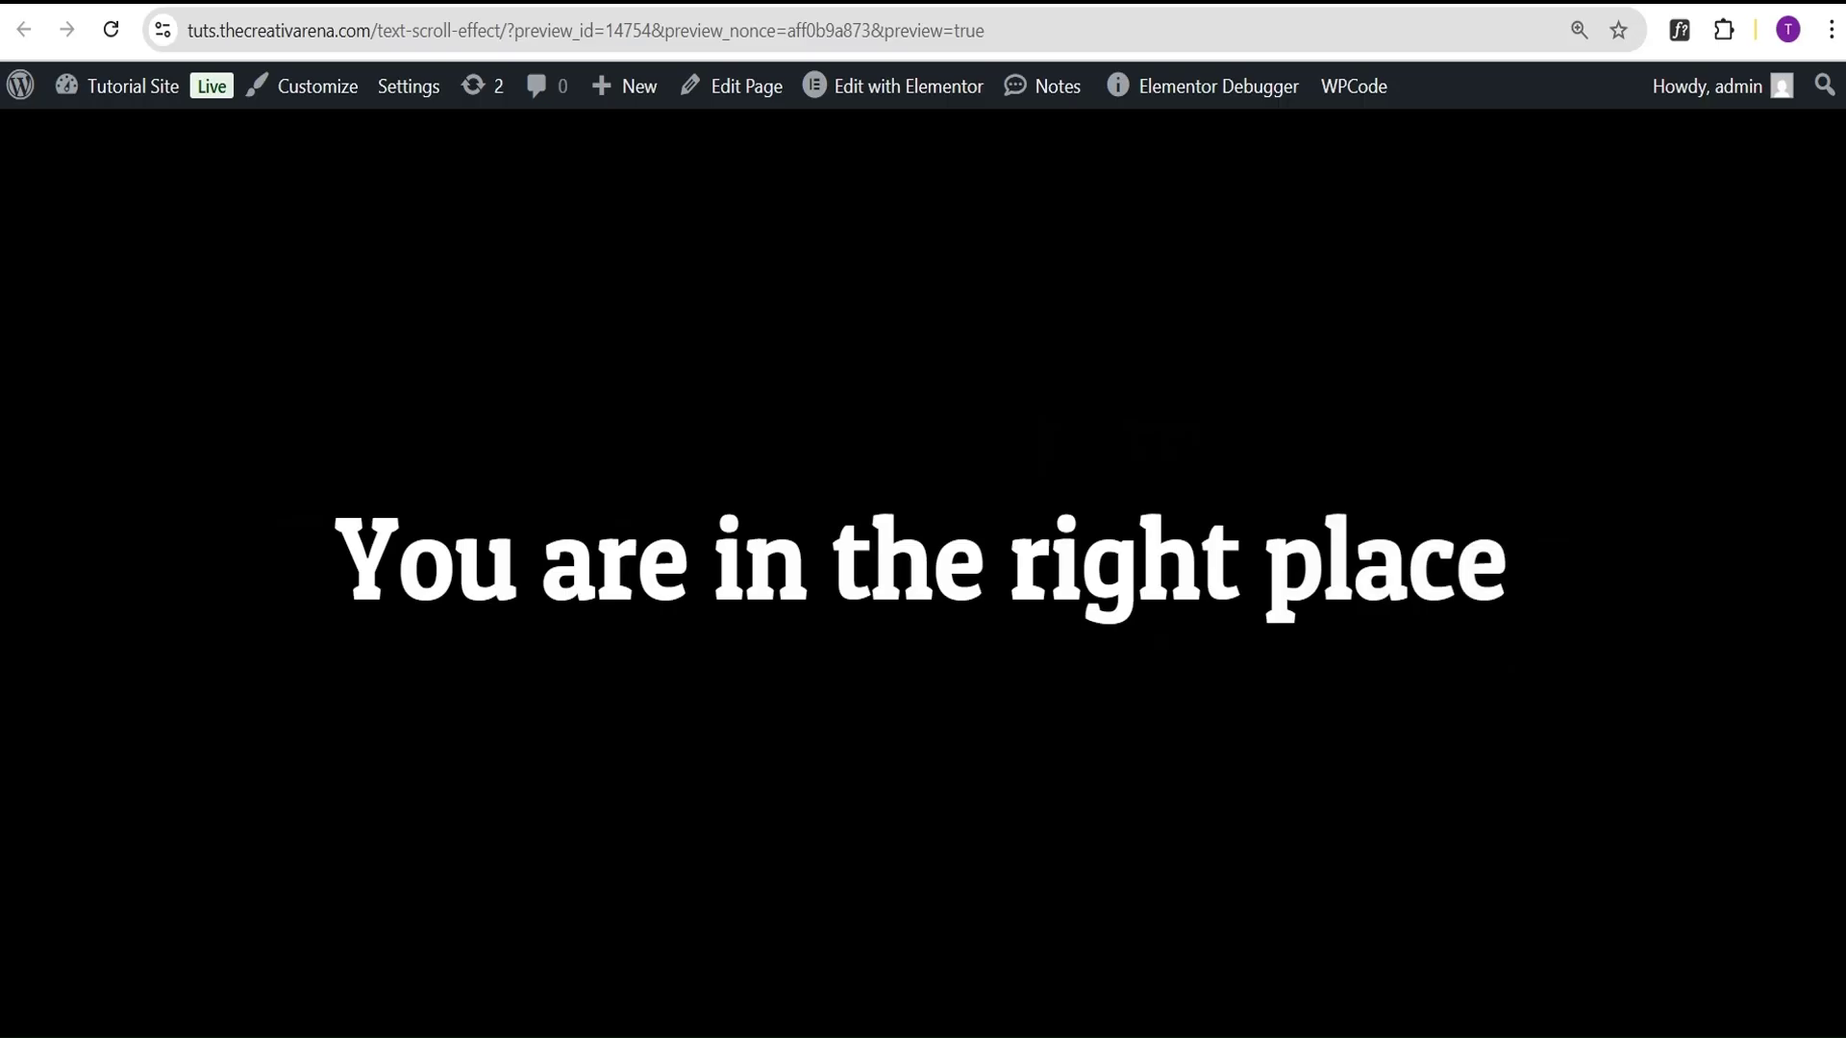
{"action": "scroll", "coordinate": [923, 577], "scroll_direction": "down", "scroll_amount": 5}
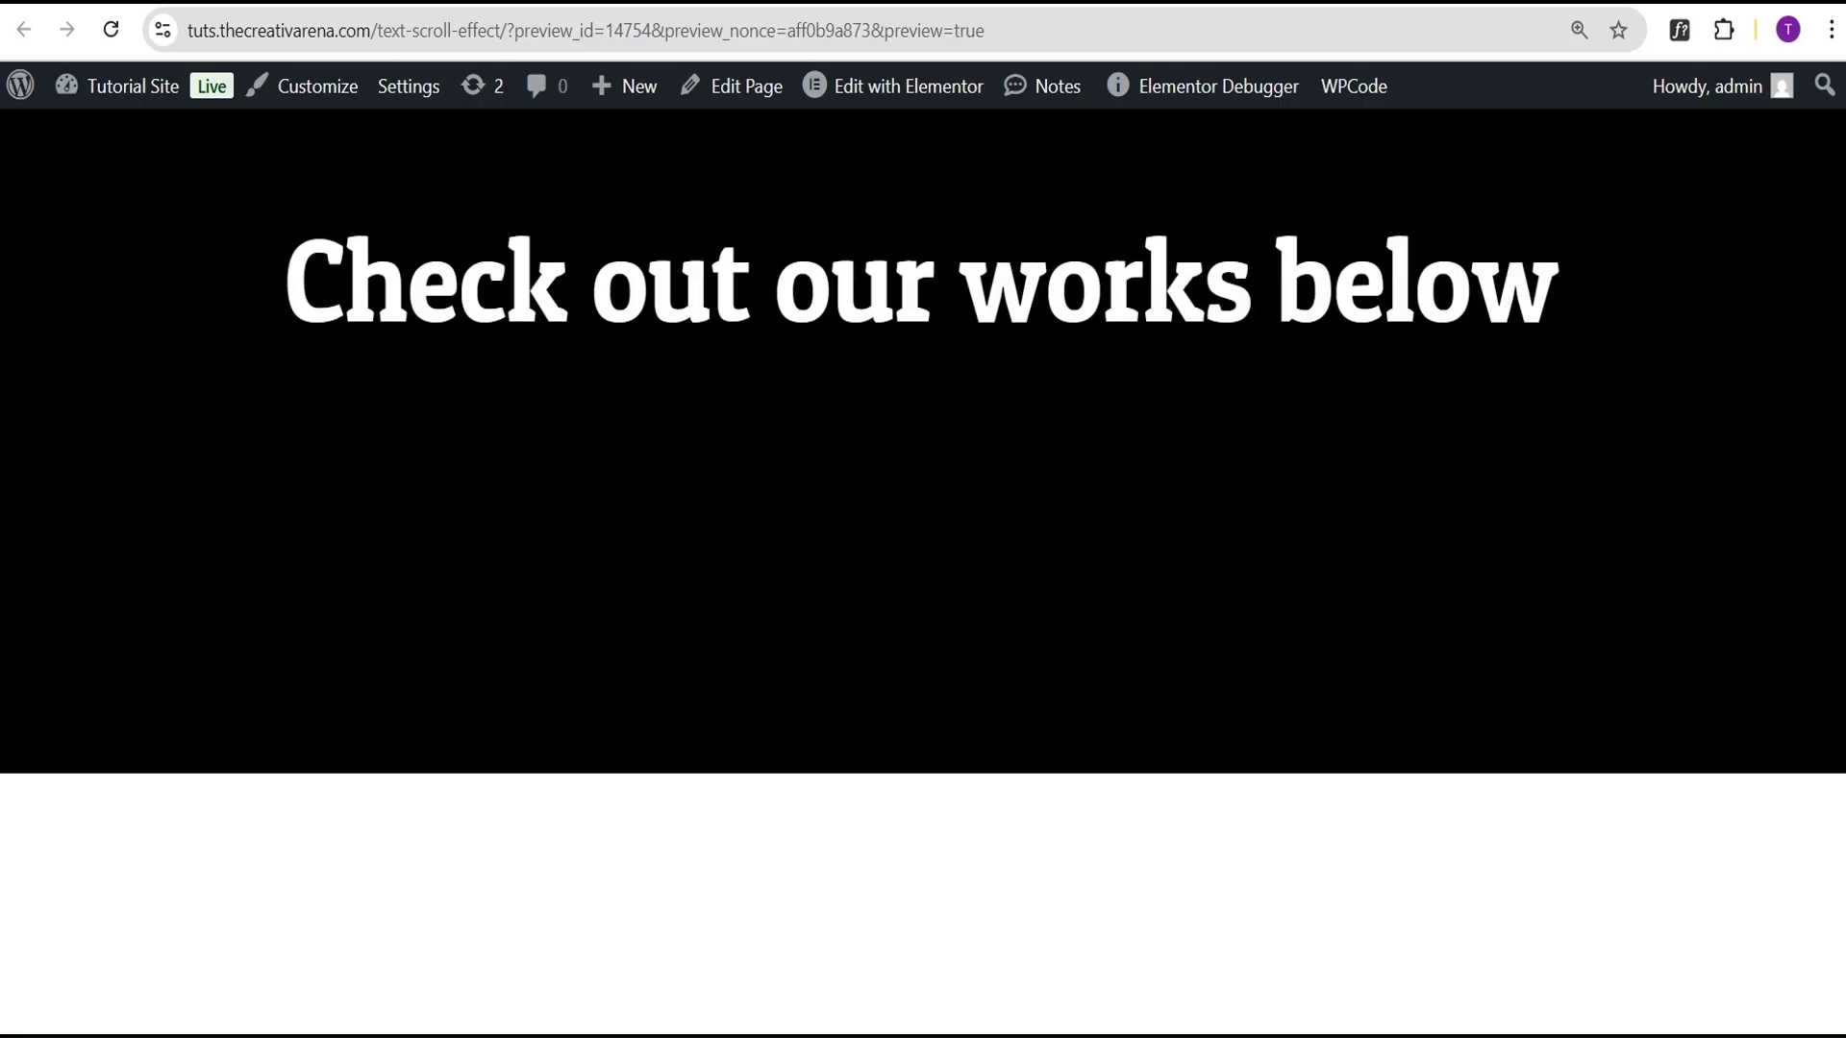
{"action": "scroll", "coordinate": [923, 577], "scroll_direction": "up", "scroll_amount": 8}
{"action": "scroll", "coordinate": [923, 577], "scroll_direction": "up", "scroll_amount": 10}
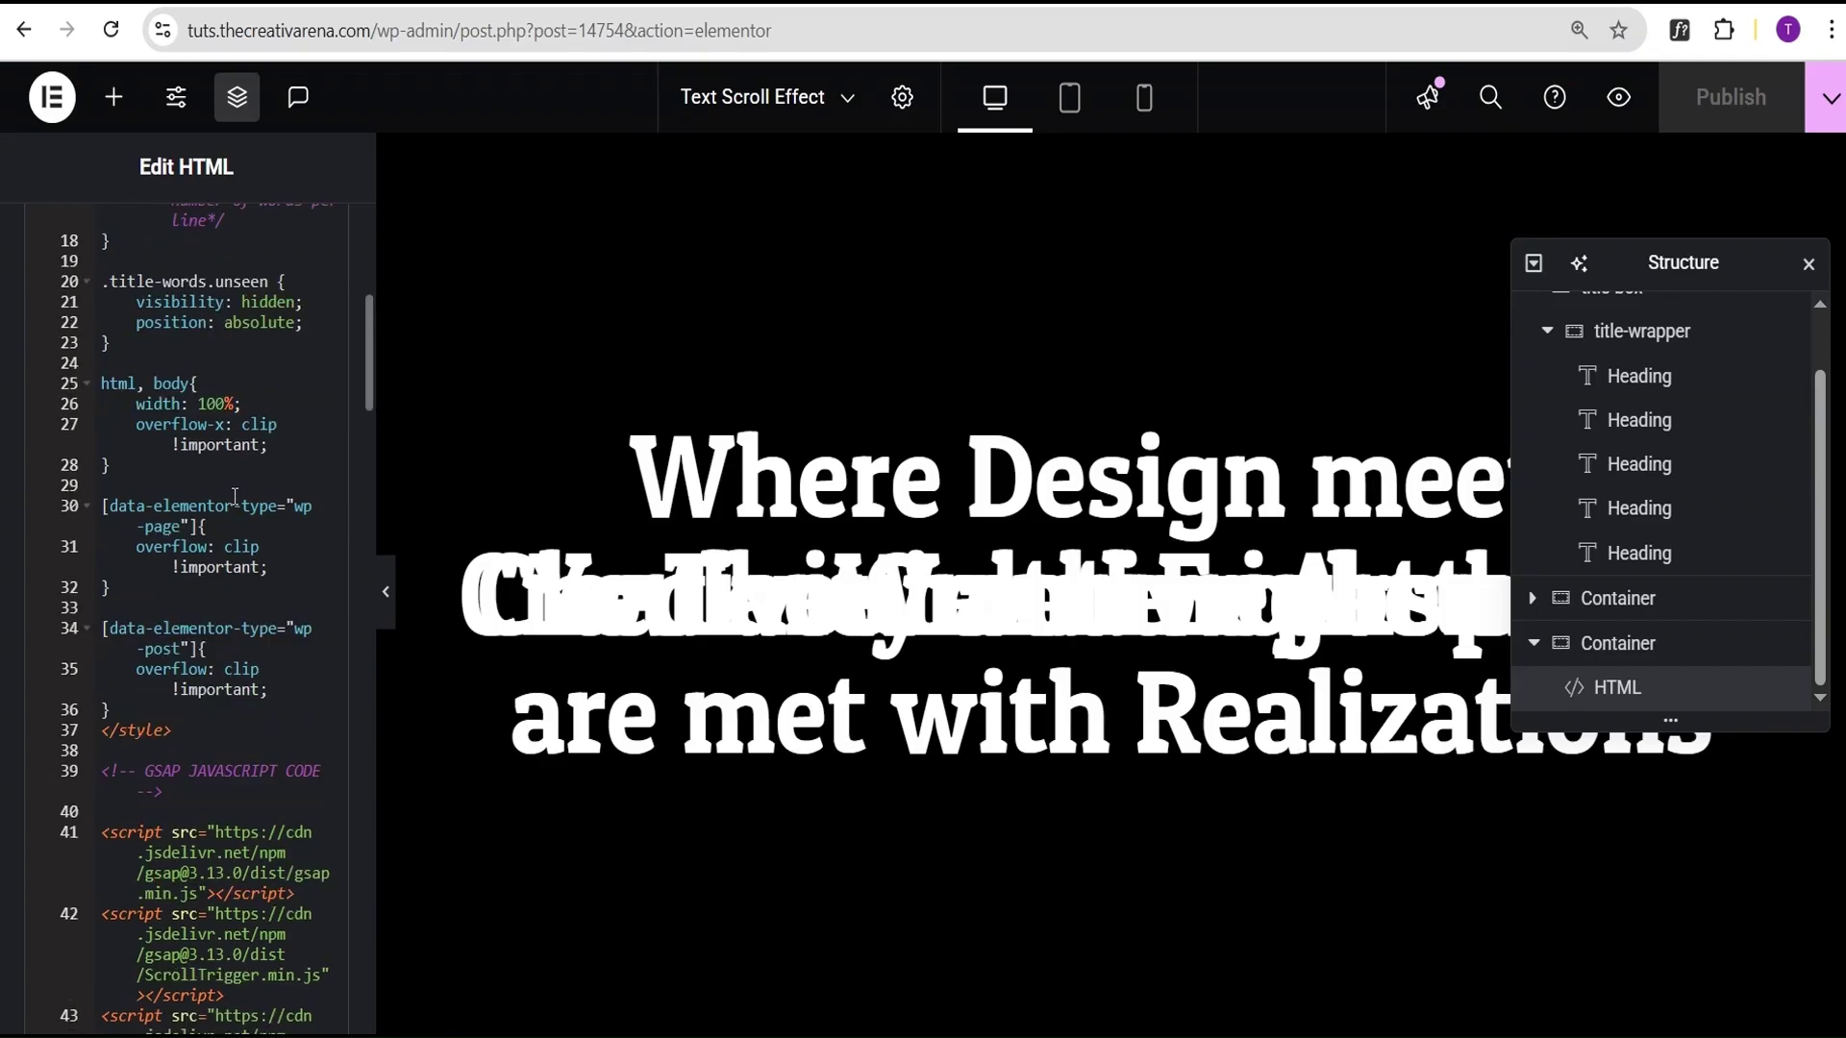
Step: Review the HTML widget's GSAP code down to the fade-out stagger's from setting and widen the editing panel for easier reading
{"action": "scroll", "coordinate": [234, 496], "scroll_direction": "down", "scroll_amount": 3}
{"action": "scroll", "coordinate": [232, 487], "scroll_direction": "down", "scroll_amount": 12}
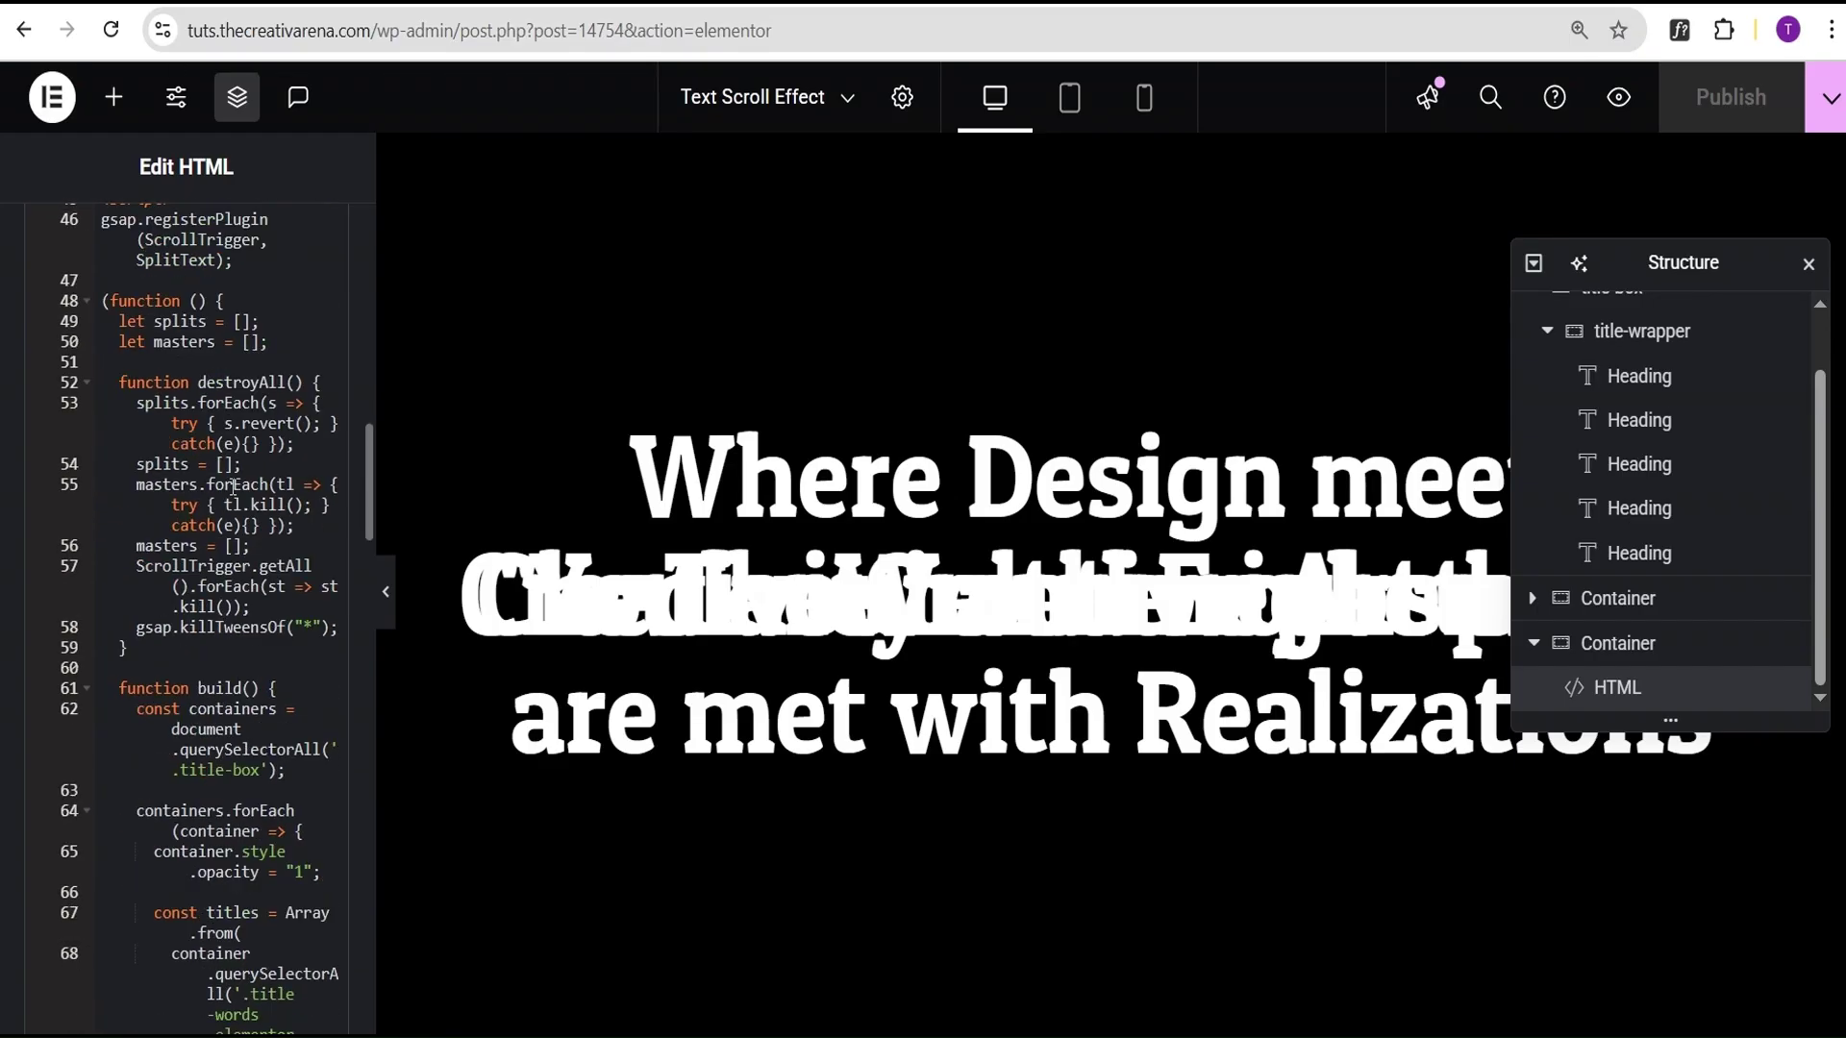
{"action": "scroll", "coordinate": [232, 516], "scroll_direction": "down", "scroll_amount": 13}
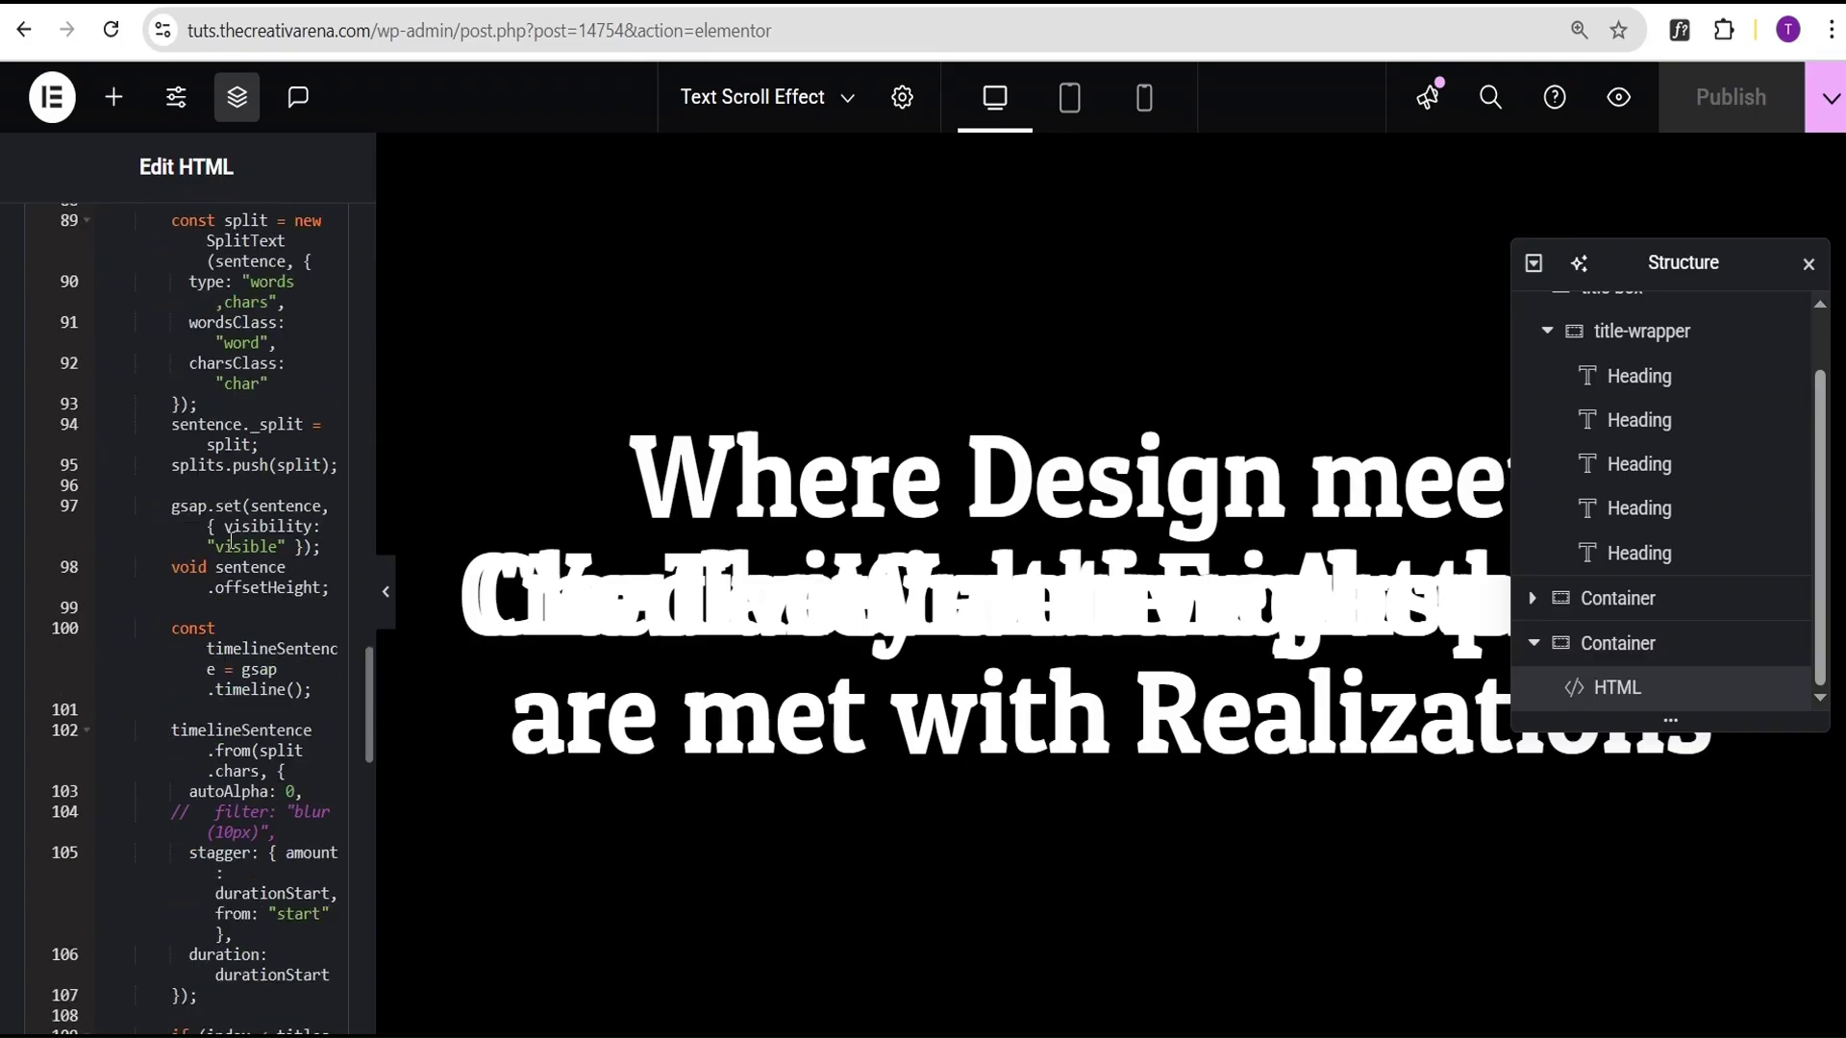
{"action": "scroll", "coordinate": [232, 550], "scroll_direction": "down", "scroll_amount": 3}
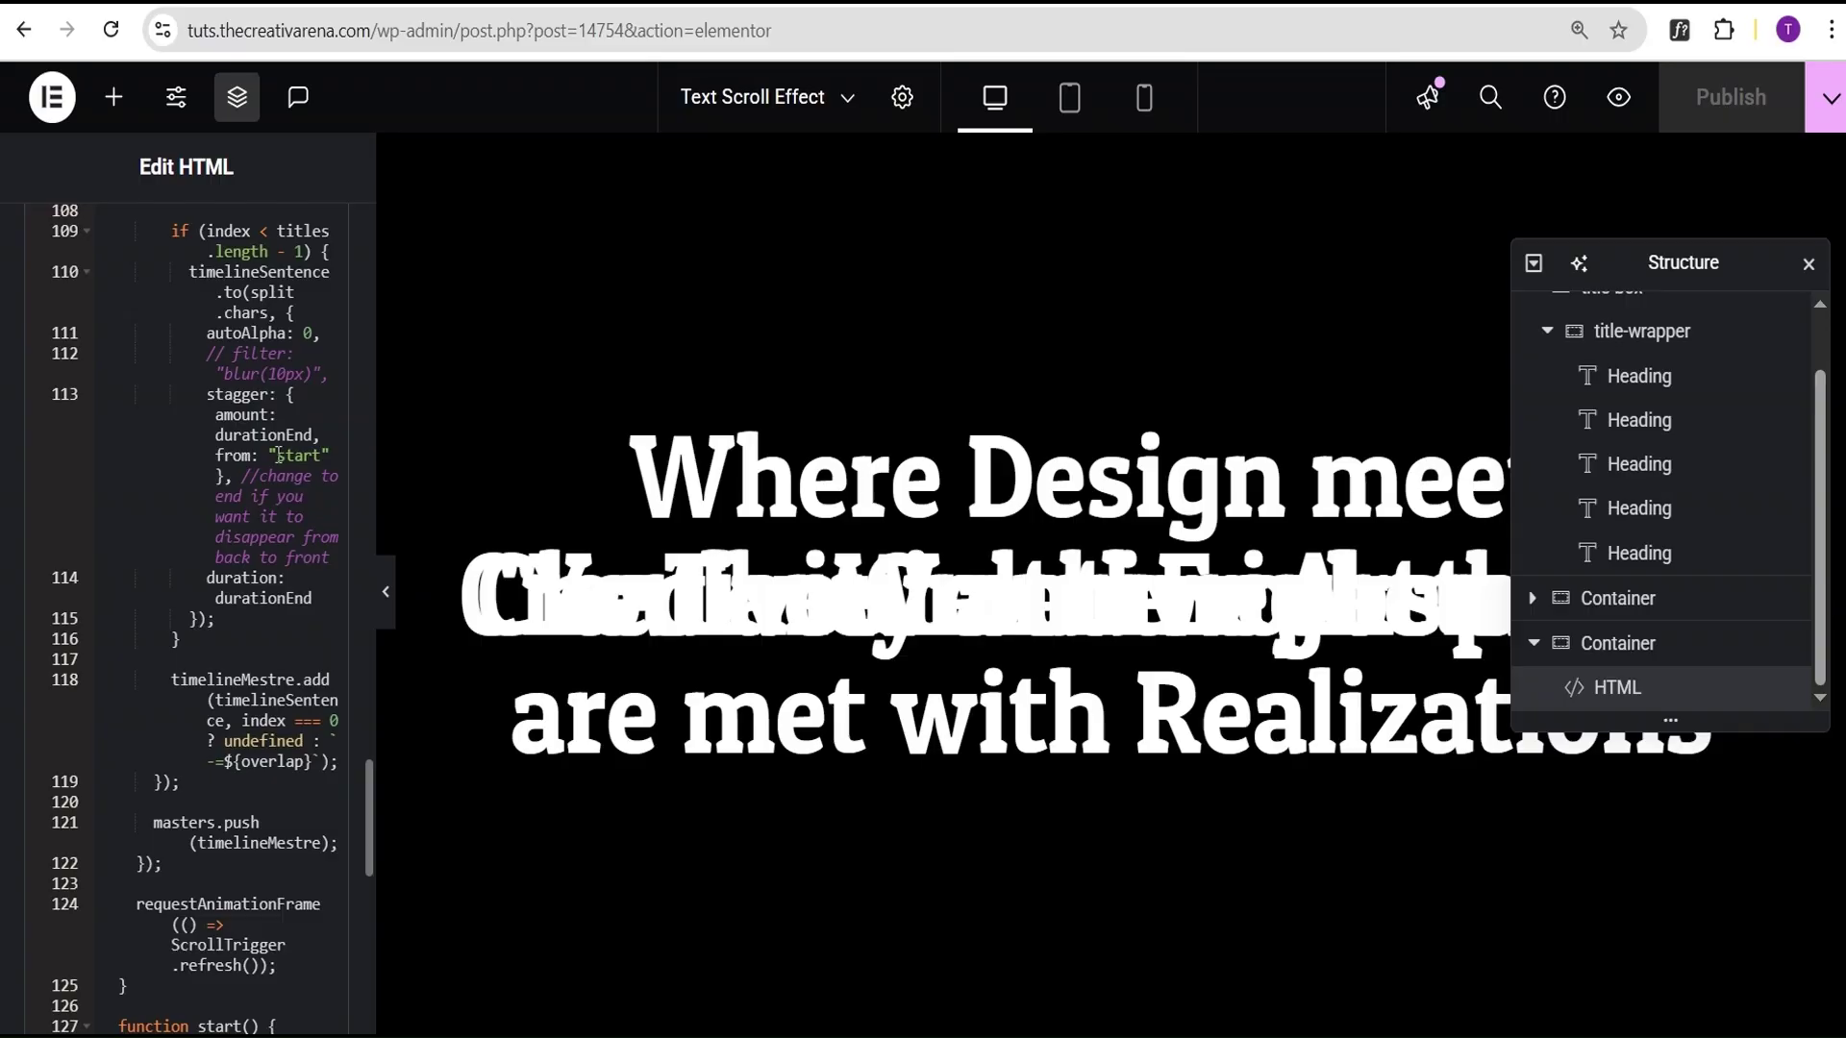
{"action": "left_click_drag", "start_coordinate": [371, 475], "coordinate": [555, 476]}
Step: In the page preview, examine the direction in which the heading letters fade out, starting from Top Scroll Space
{"action": "scroll", "coordinate": [405, 450], "scroll_direction": "up", "scroll_amount": 7}
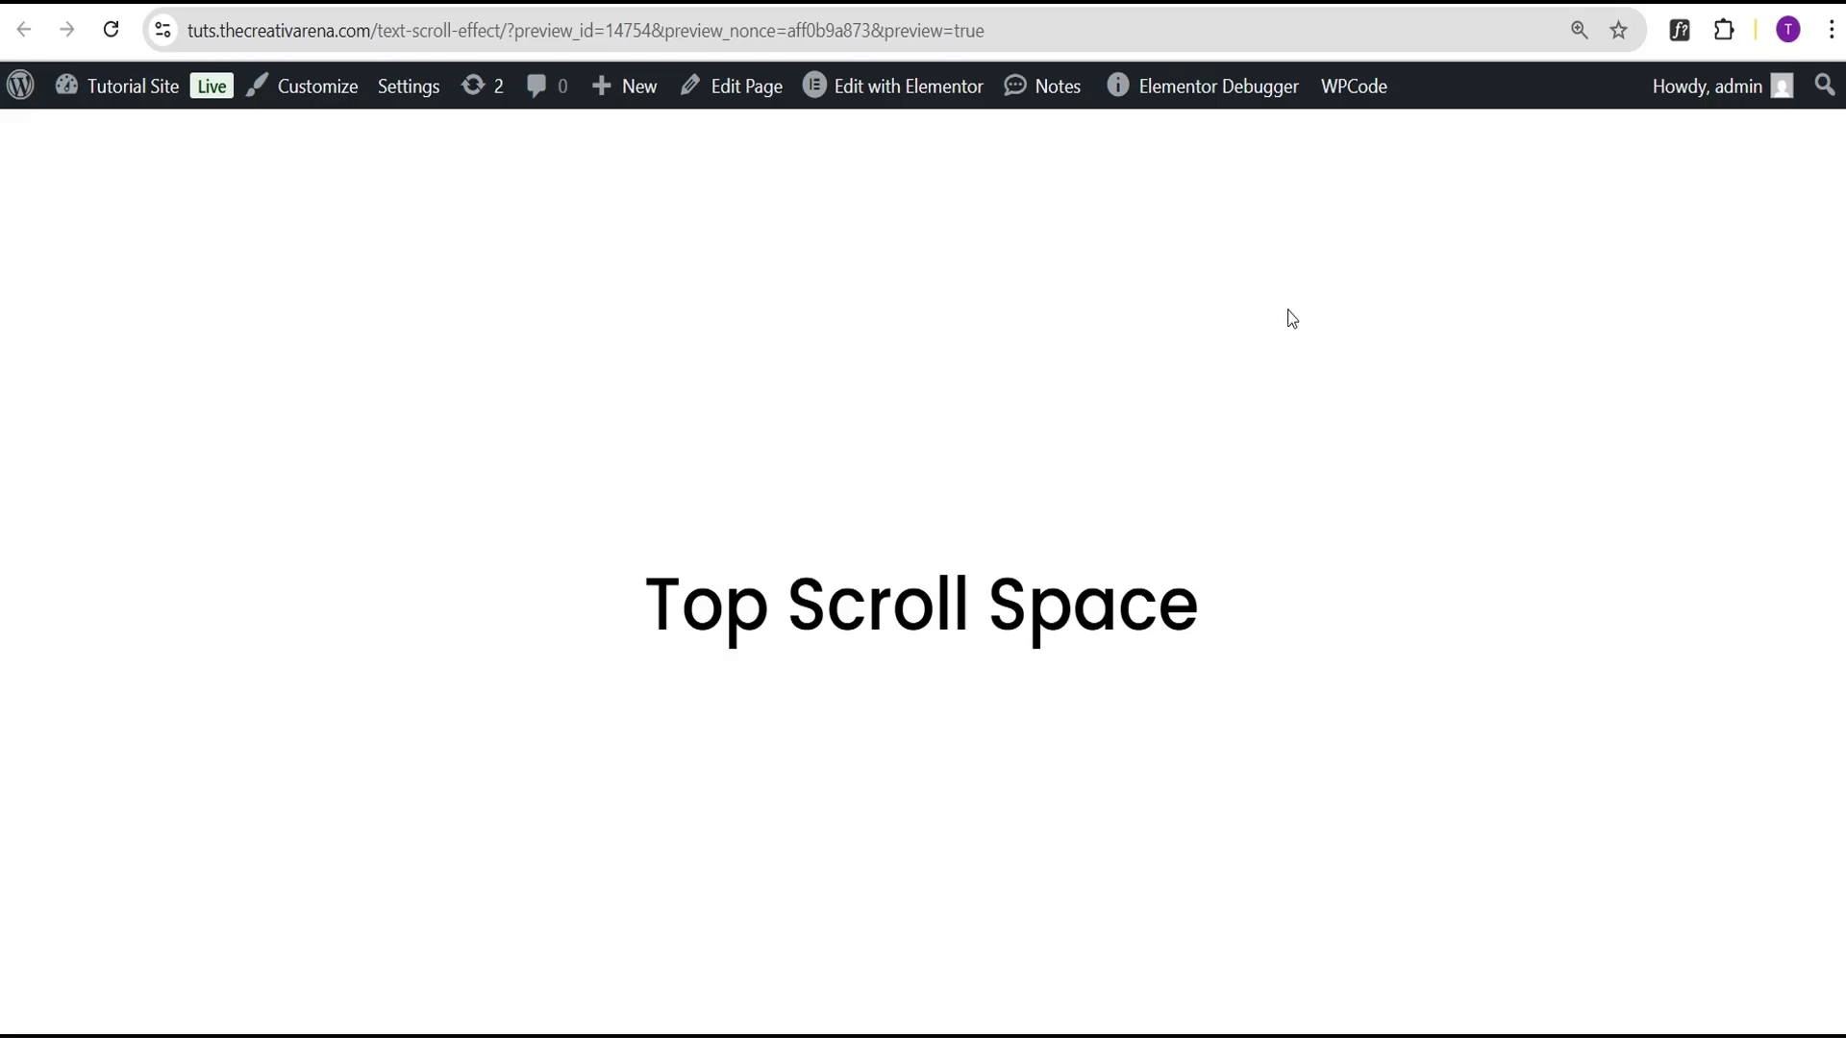
{"action": "scroll", "coordinate": [923, 577], "scroll_direction": "down", "scroll_amount": 5}
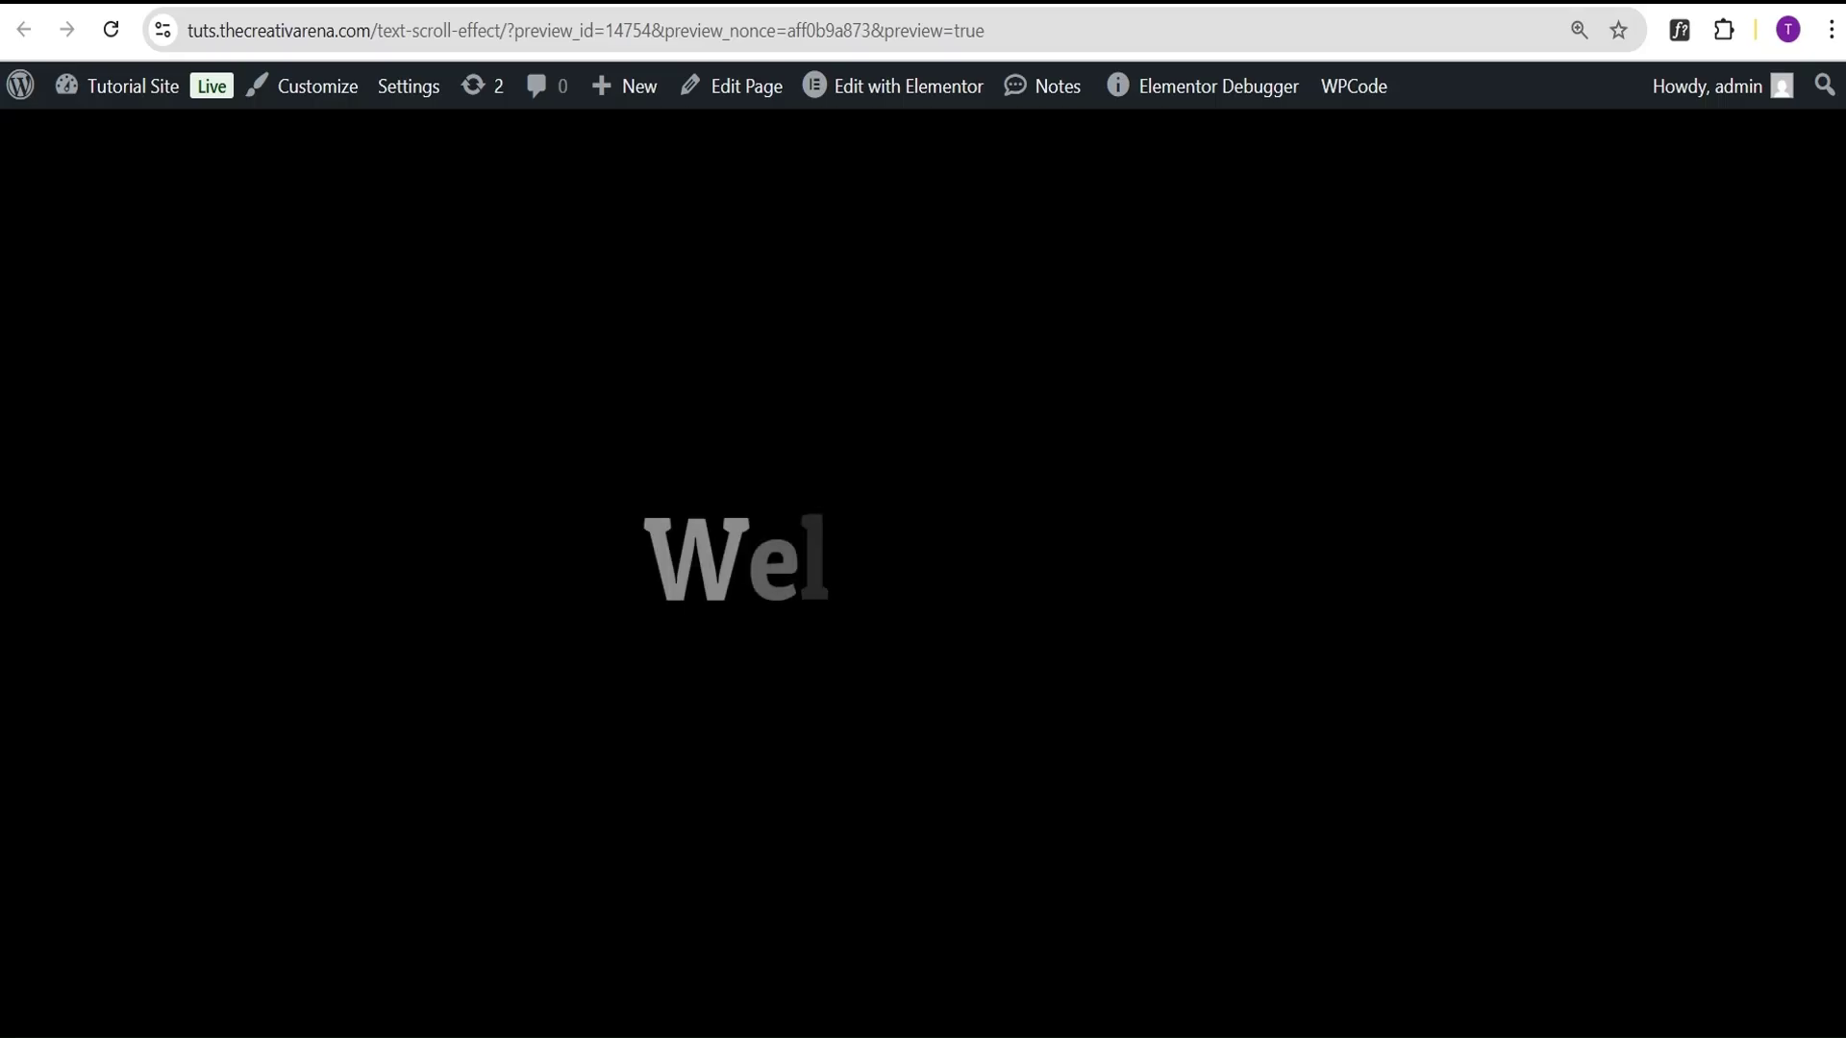
{"action": "scroll", "coordinate": [923, 557], "scroll_direction": "down", "scroll_amount": 5}
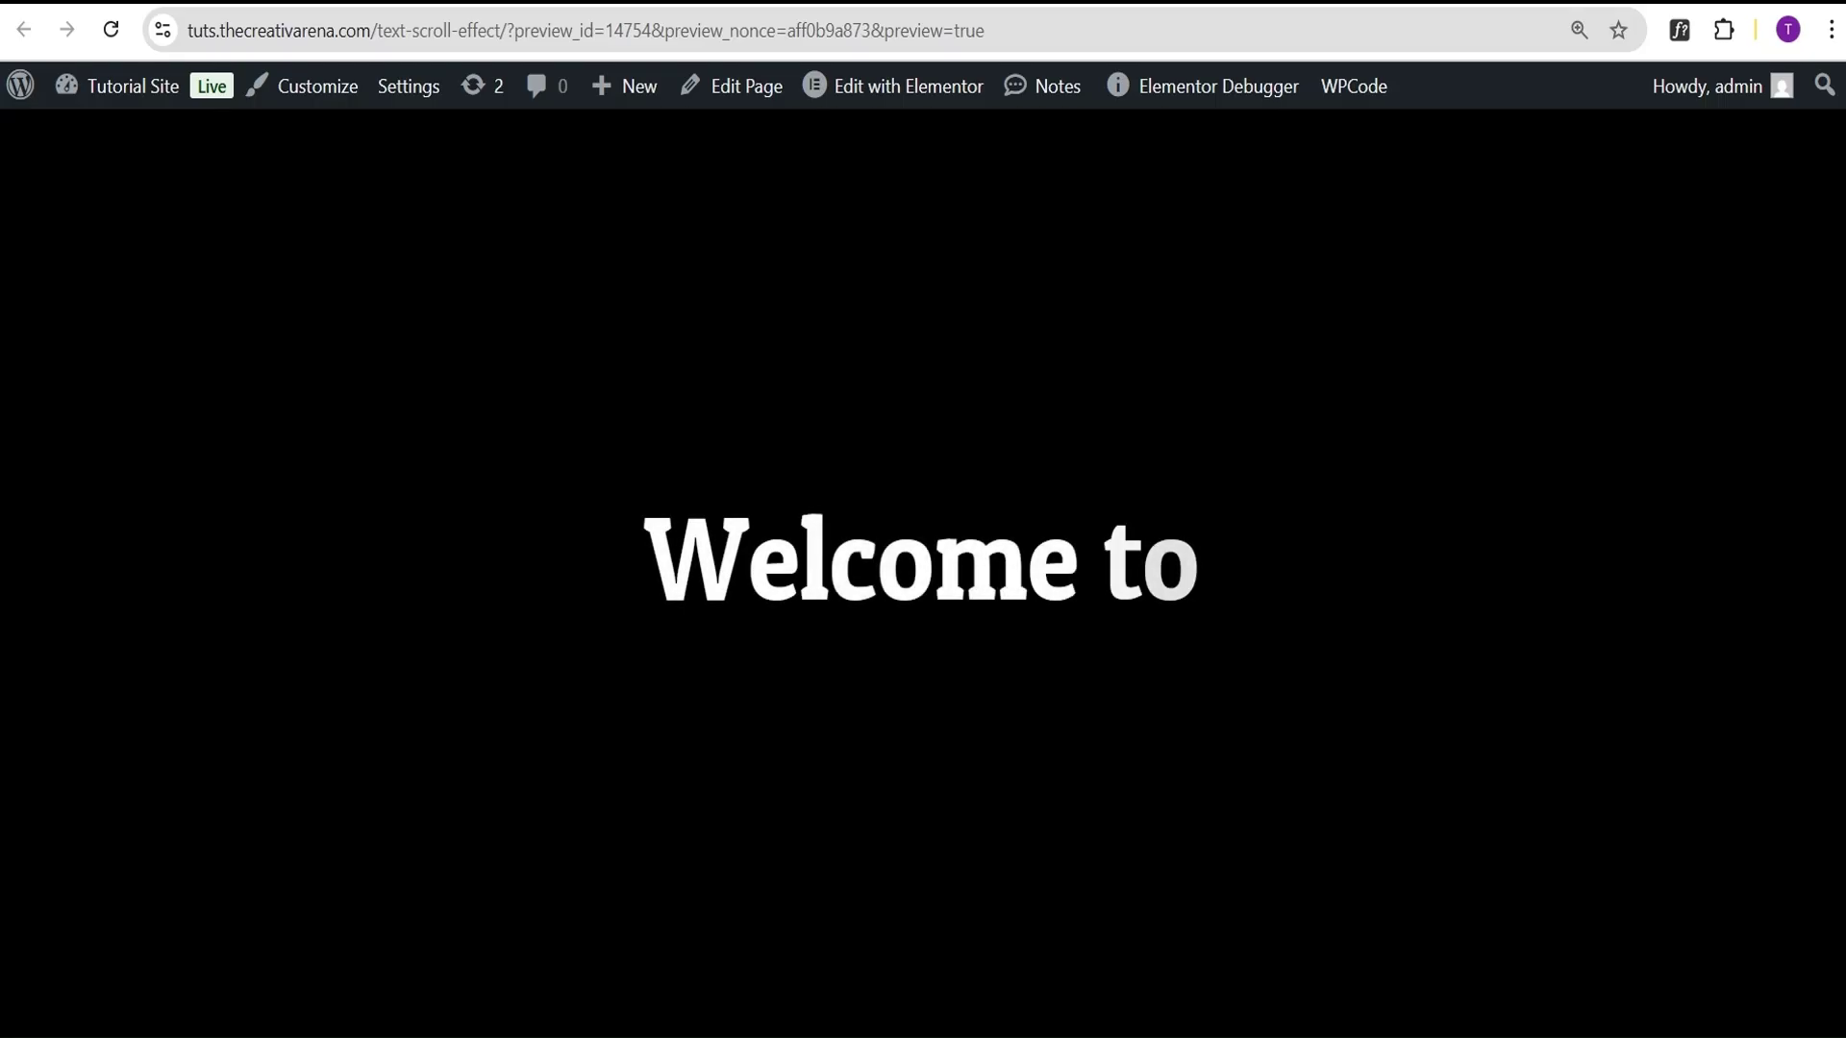
{"action": "scroll", "coordinate": [923, 558], "scroll_direction": "down", "scroll_amount": 5}
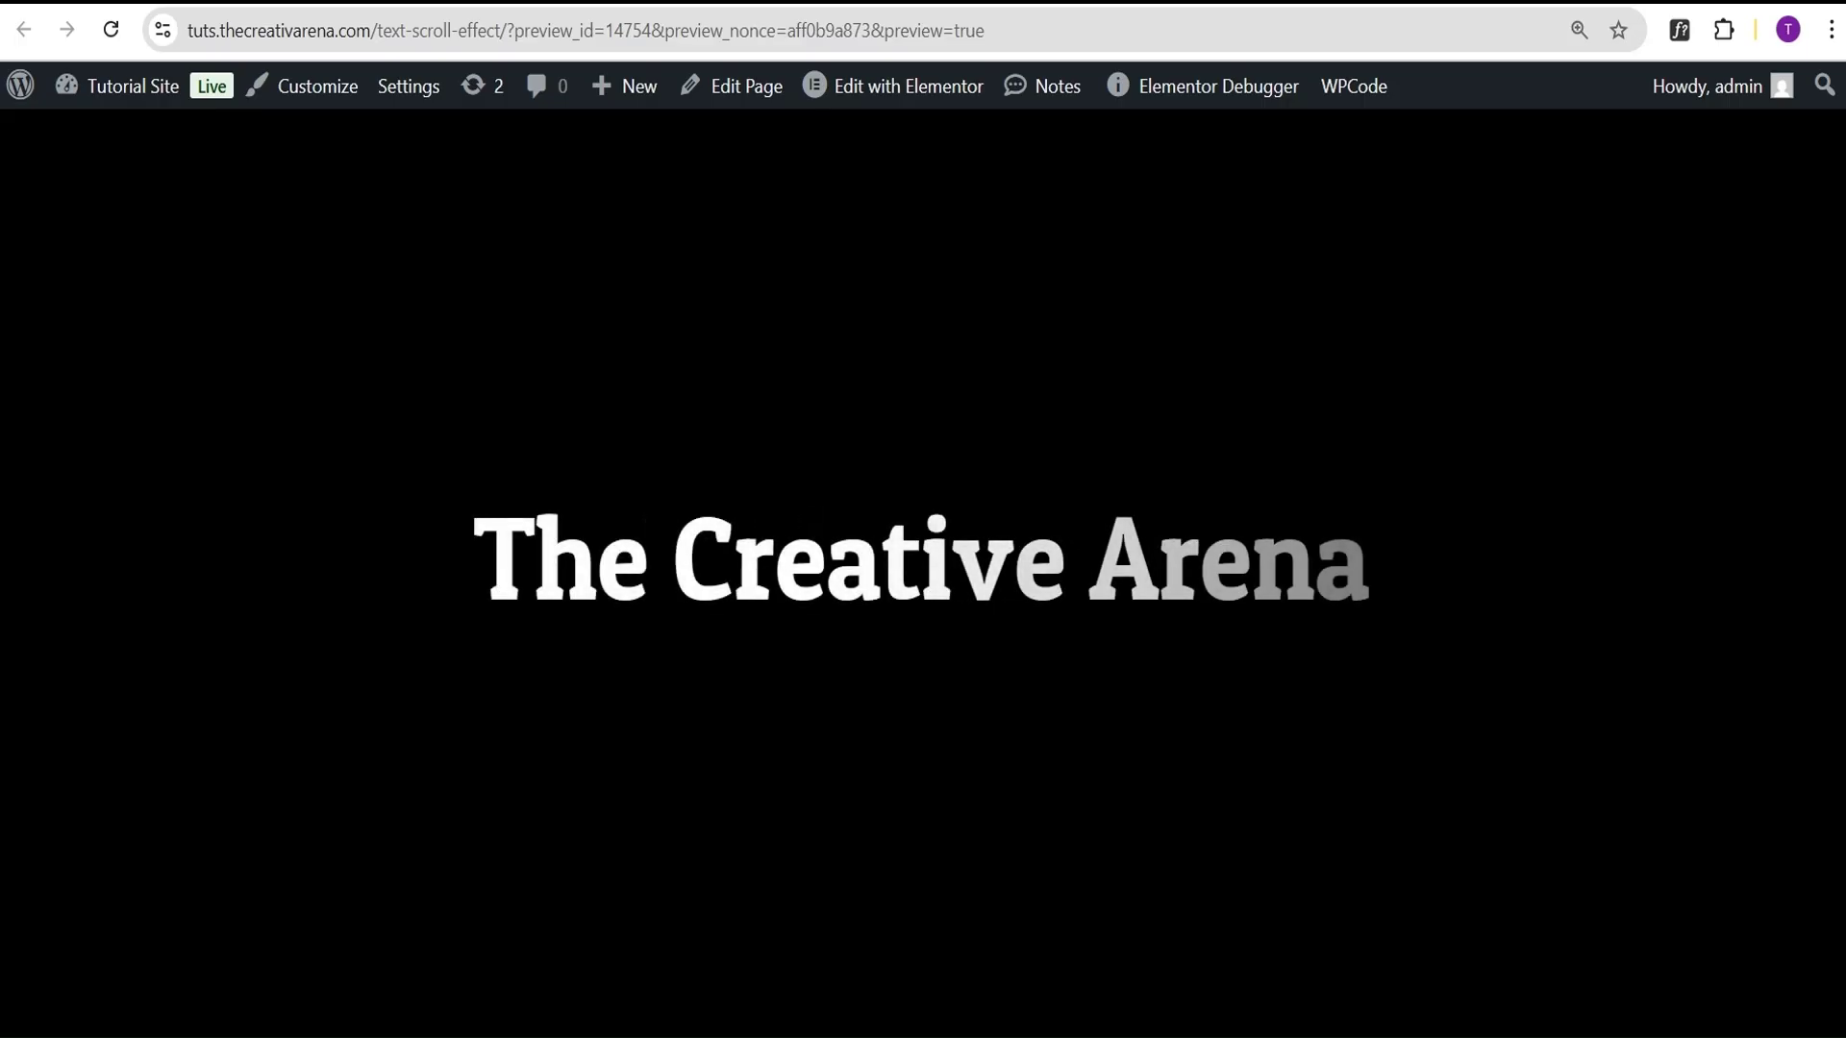
{"action": "scroll", "coordinate": [923, 558], "scroll_direction": "down", "scroll_amount": 5}
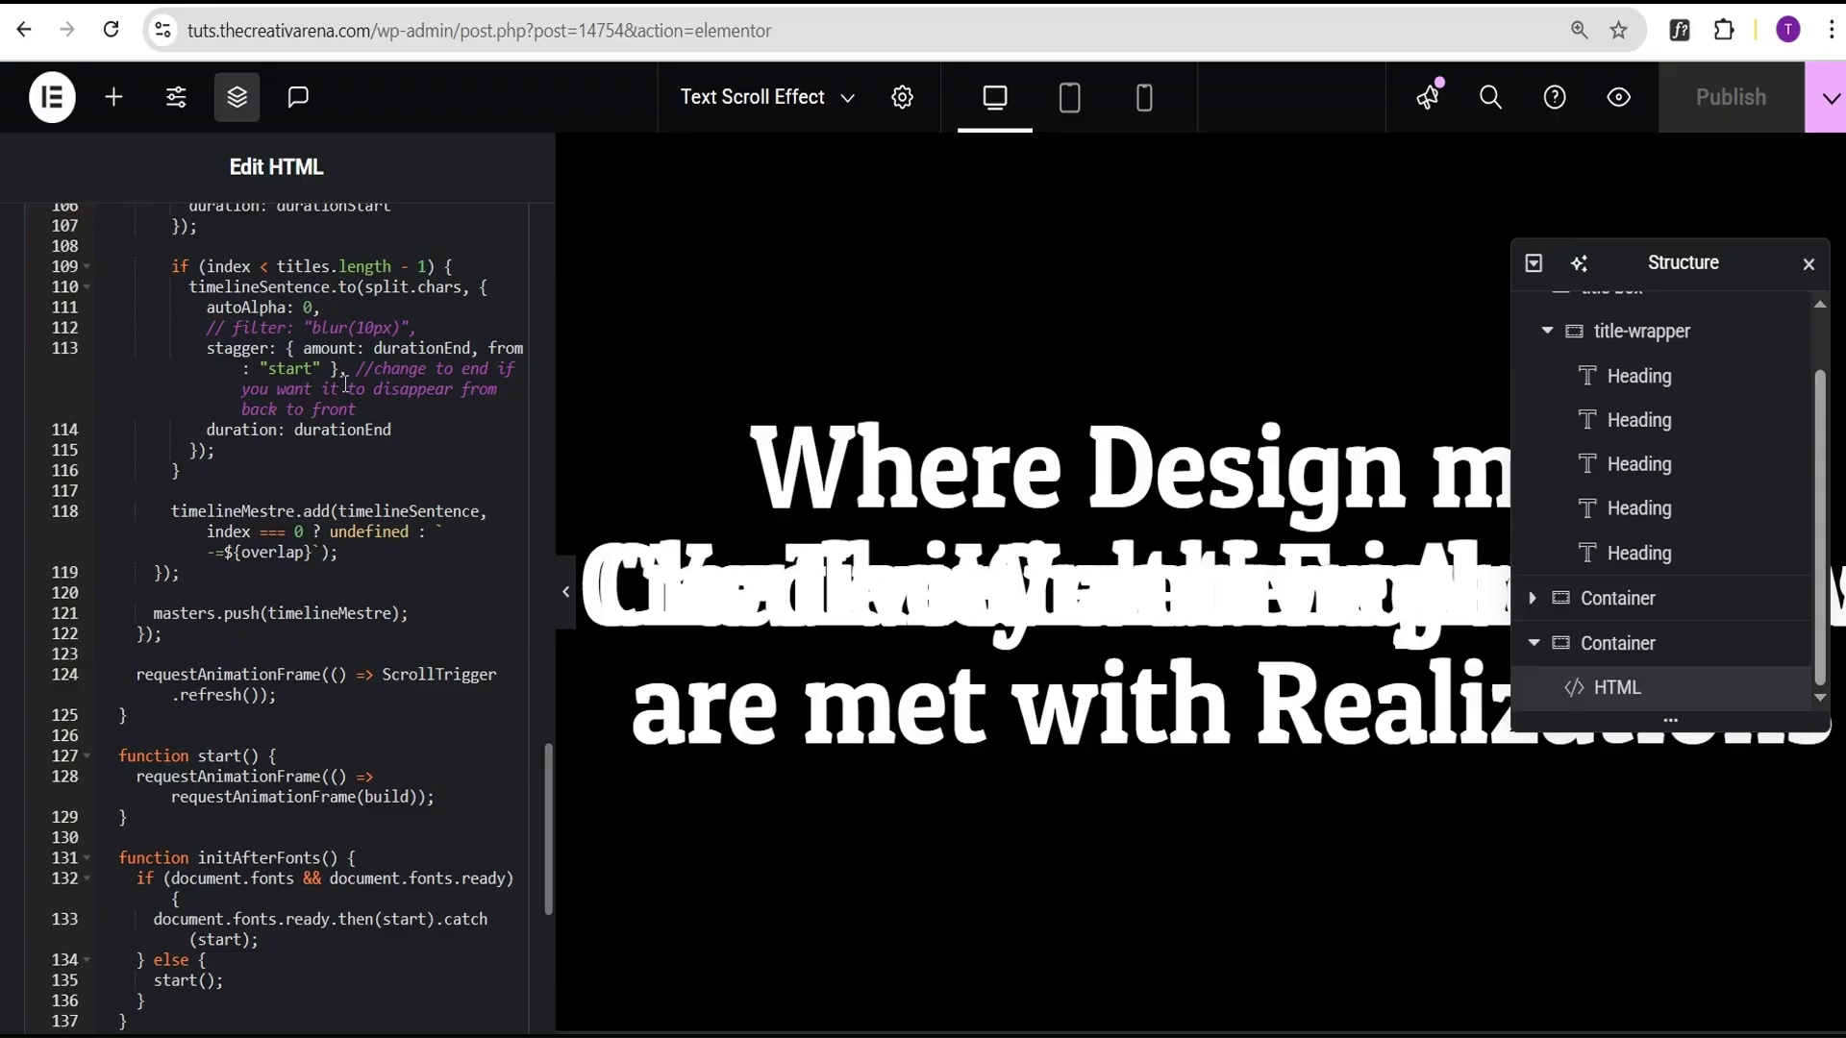
Step: Set the stagger's from value in the fade-out block on line 113 to "end" and publish the page
{"action": "left_click", "coordinate": [314, 368]}
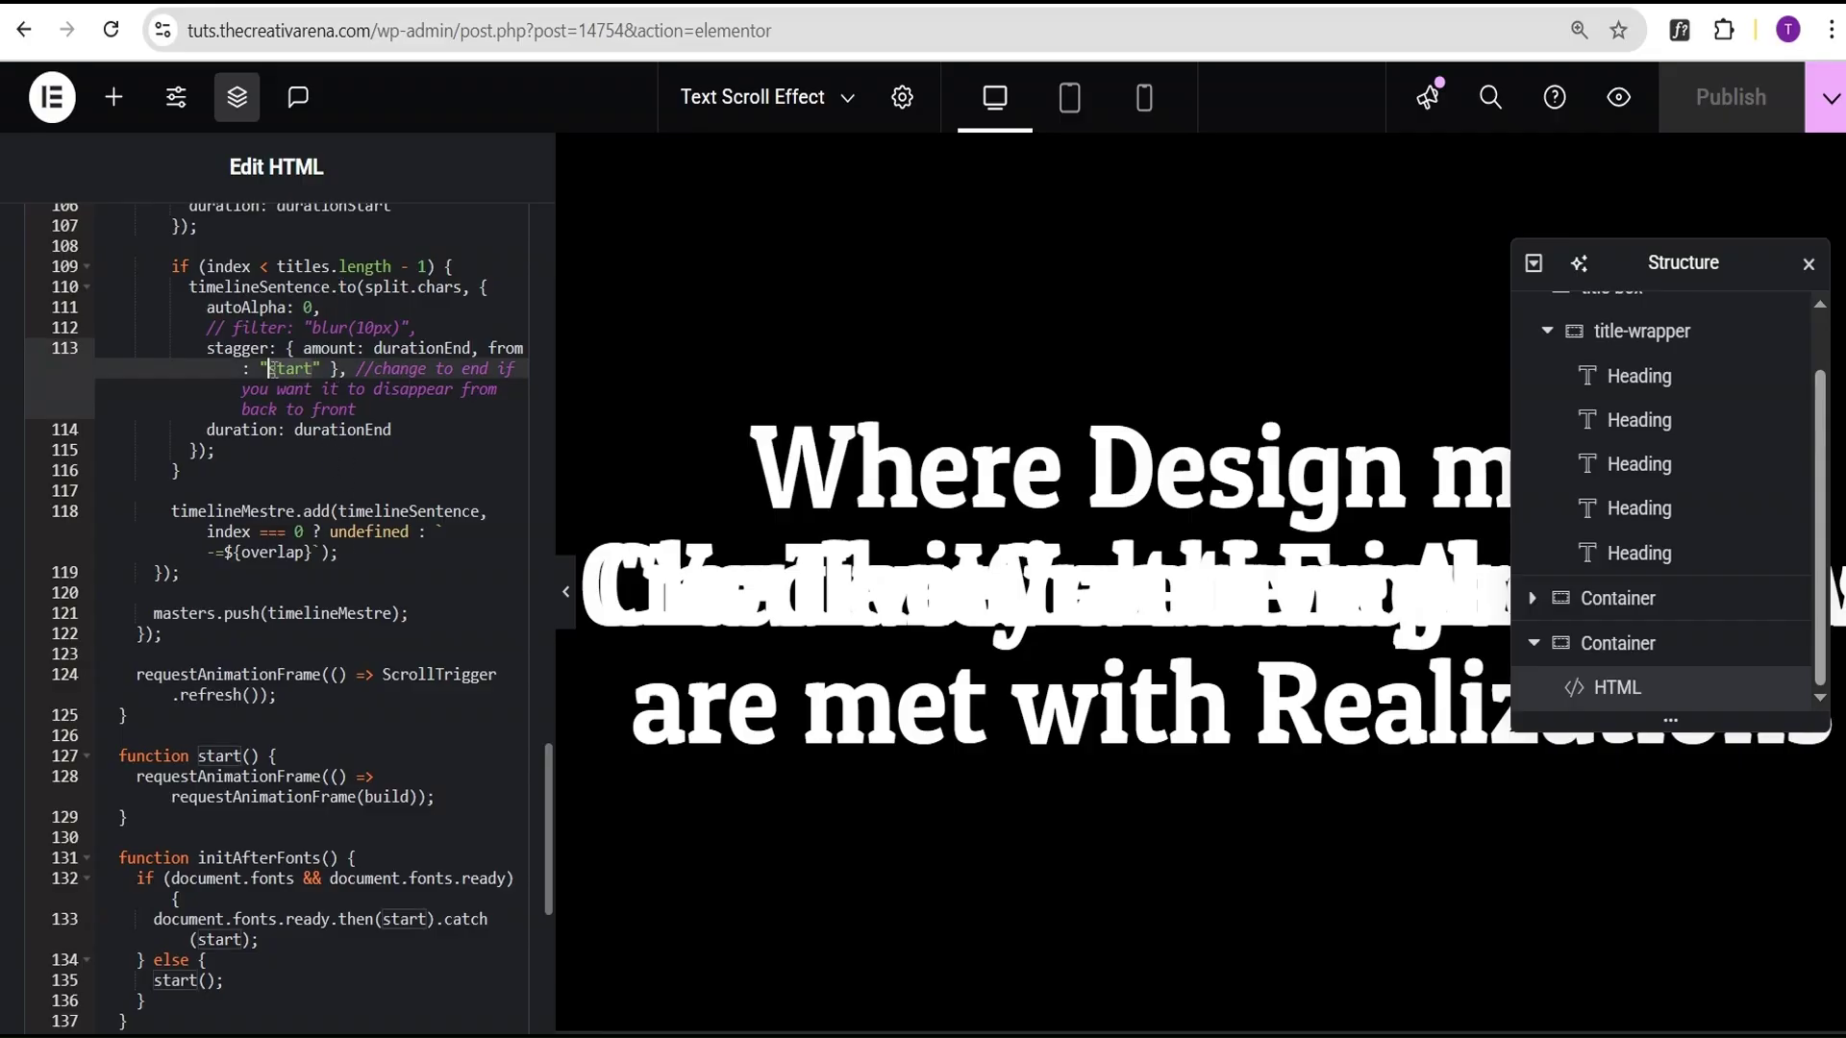
{"action": "type", "text": "end"}
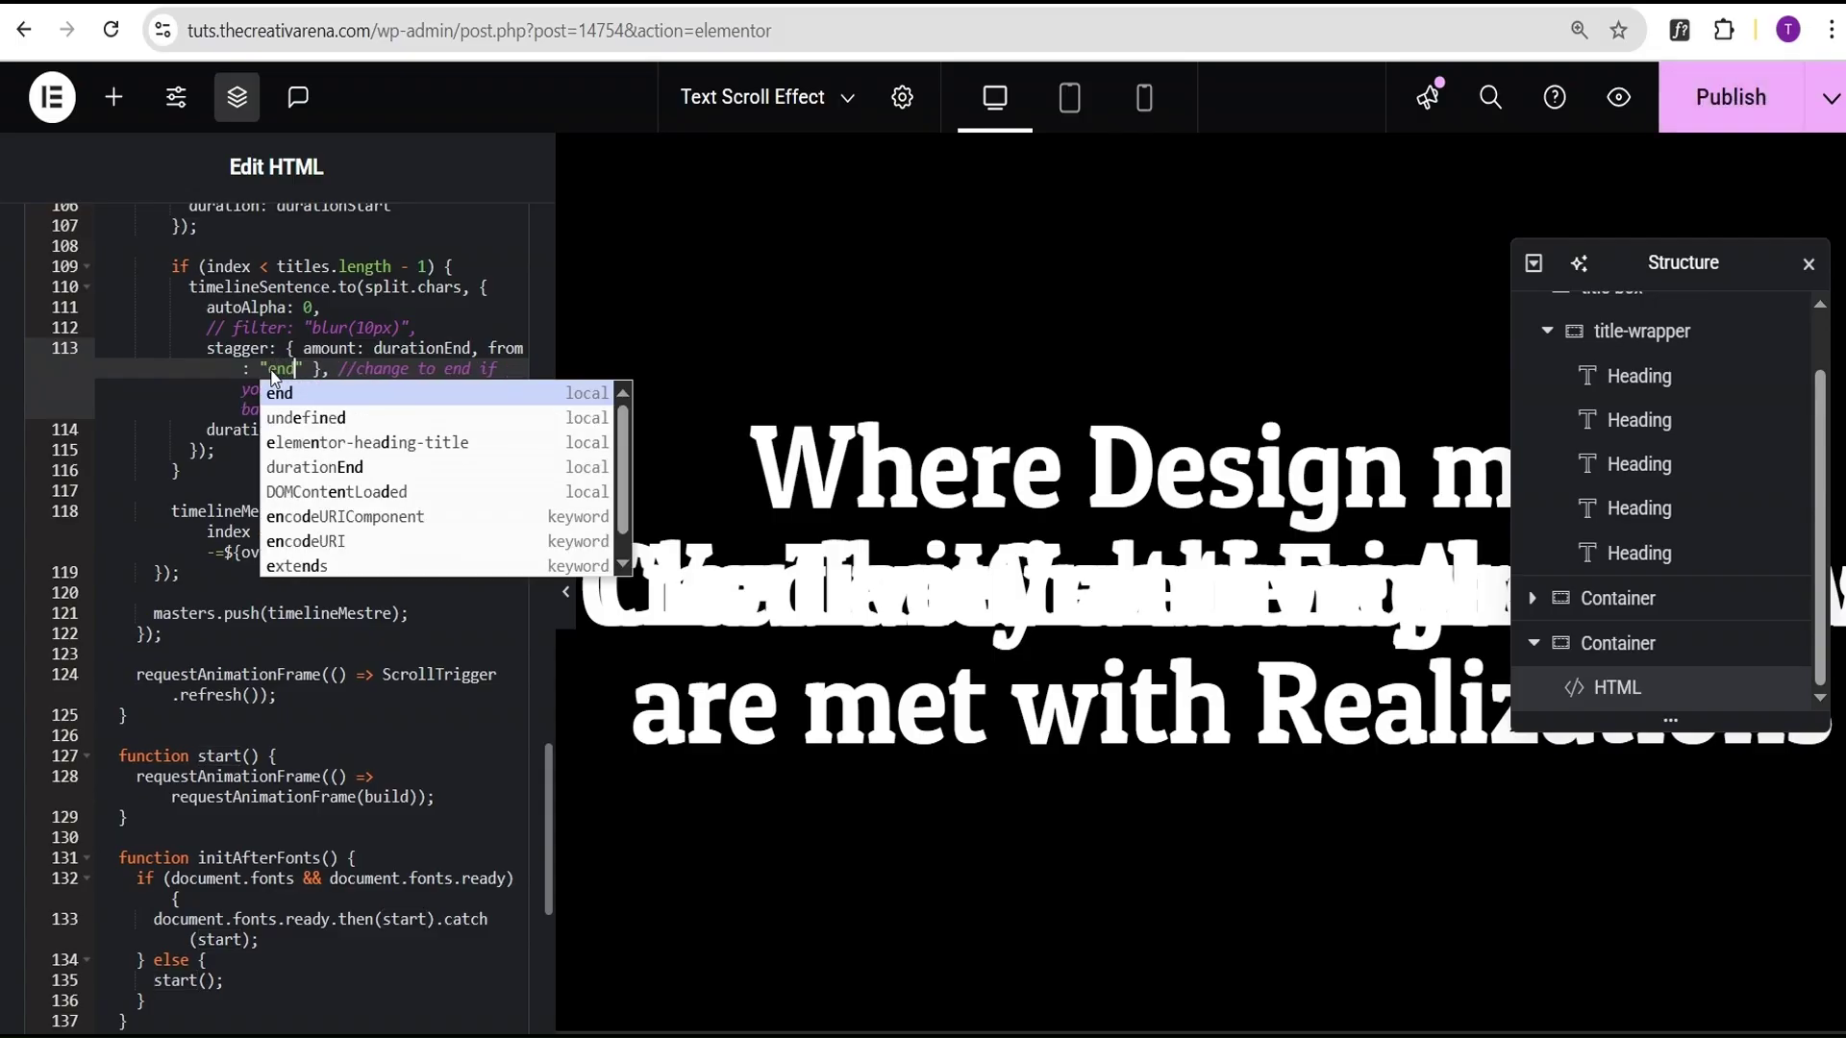
{"action": "left_click", "coordinate": [1738, 107]}
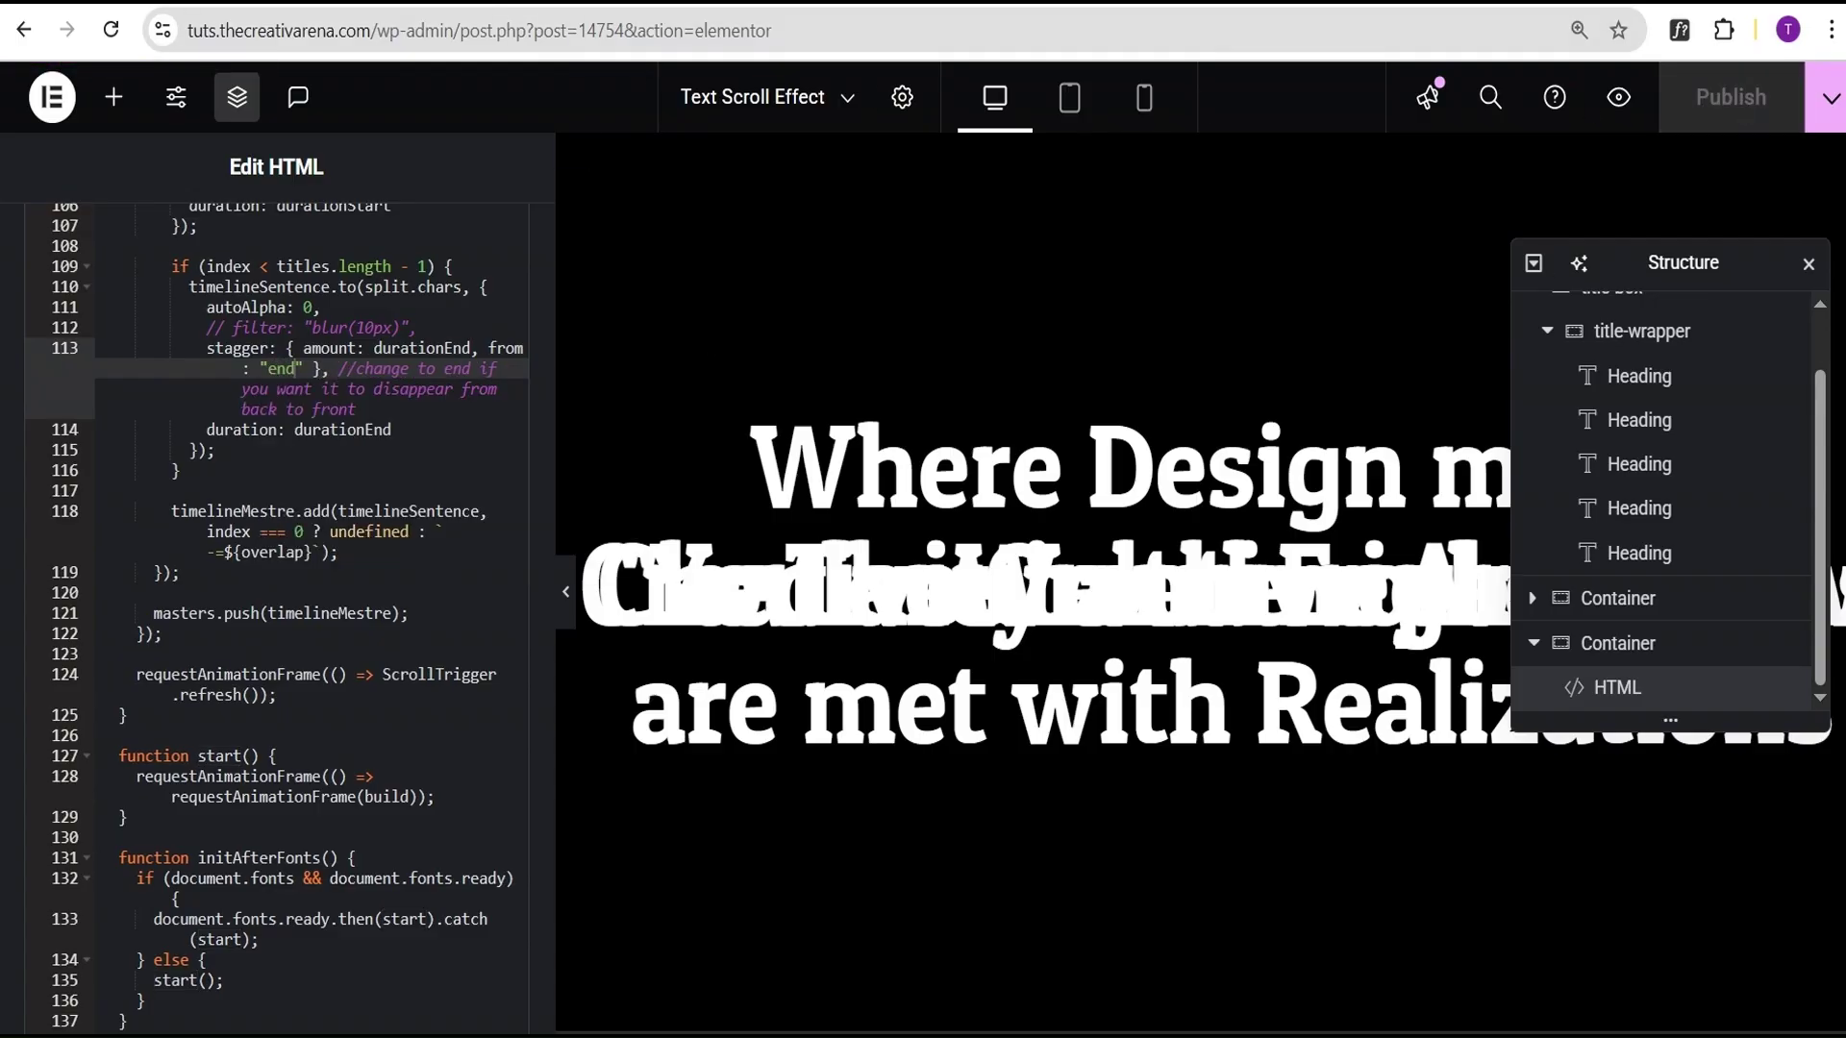
Step: Switch to the page preview and examine the headings' fade-out order from Top Scroll Space down to "Check out our works below"
{"action": "left_click", "coordinate": [289, 3]}
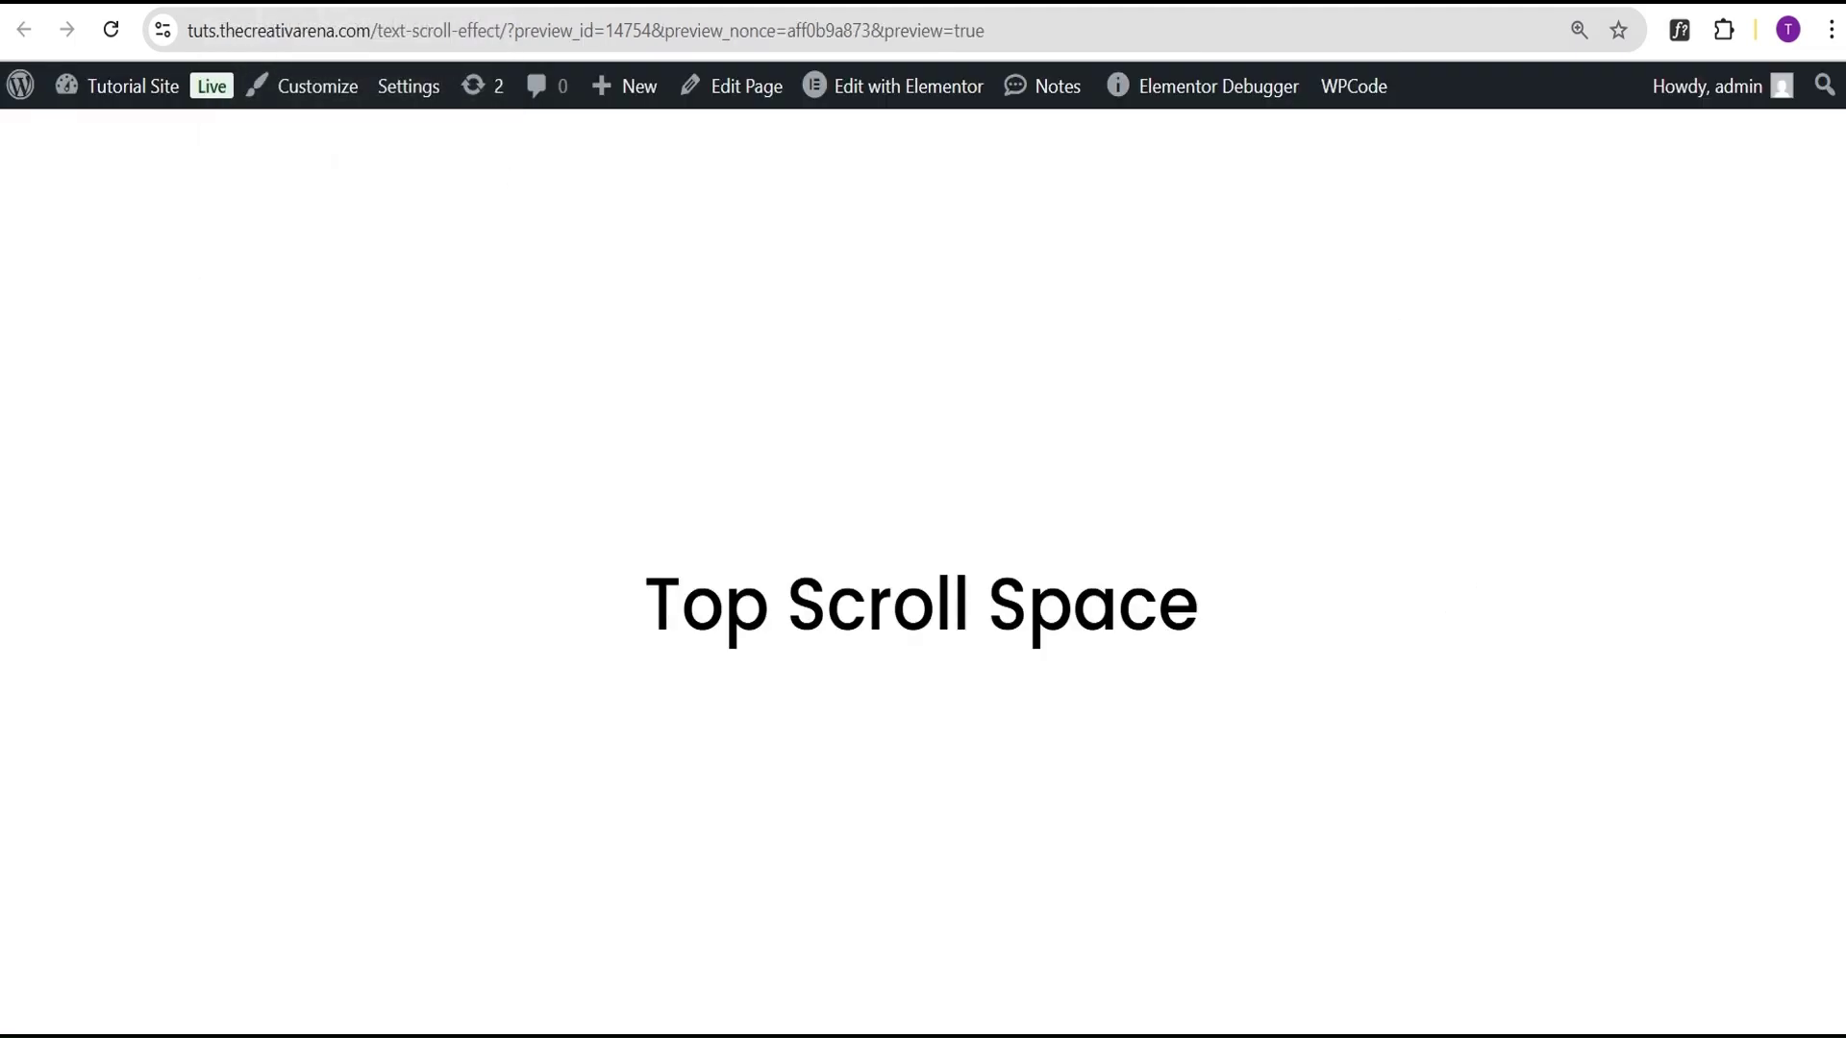
{"action": "scroll", "coordinate": [922, 577], "scroll_direction": "down", "scroll_amount": 10}
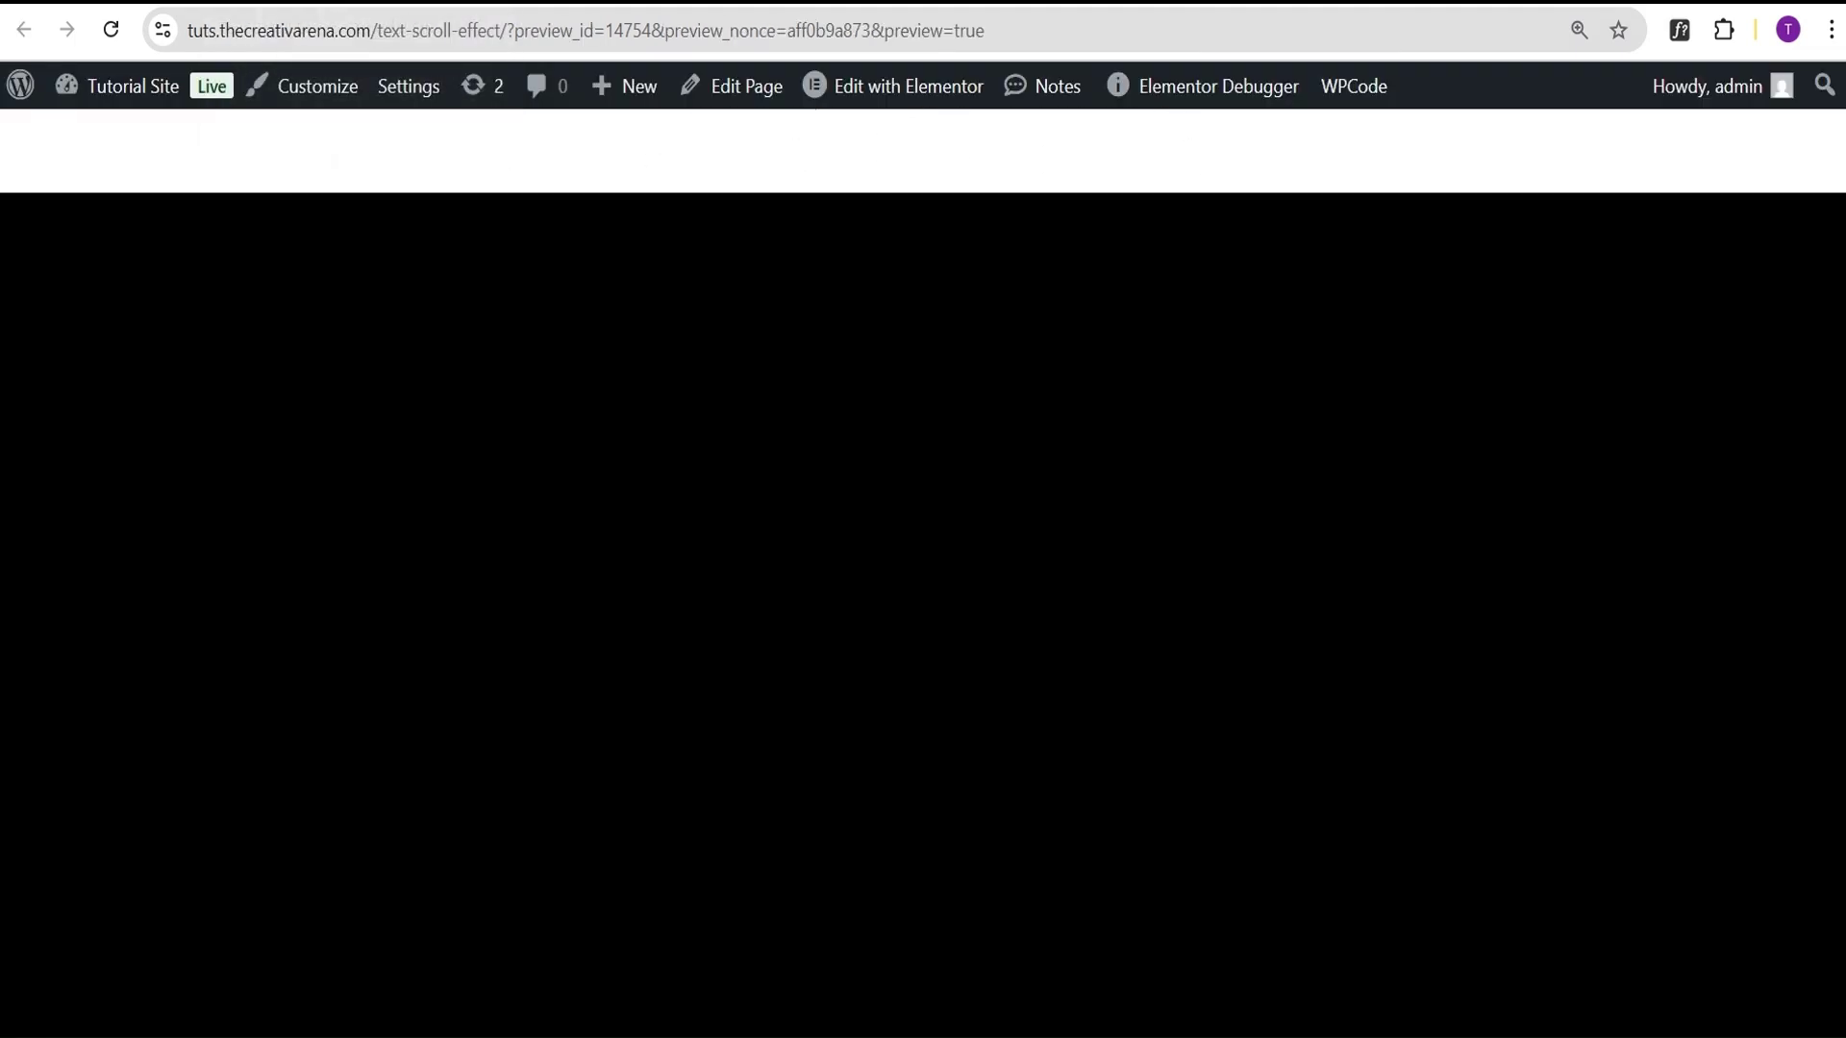
{"action": "scroll", "coordinate": [923, 577], "scroll_direction": "down", "scroll_amount": 5}
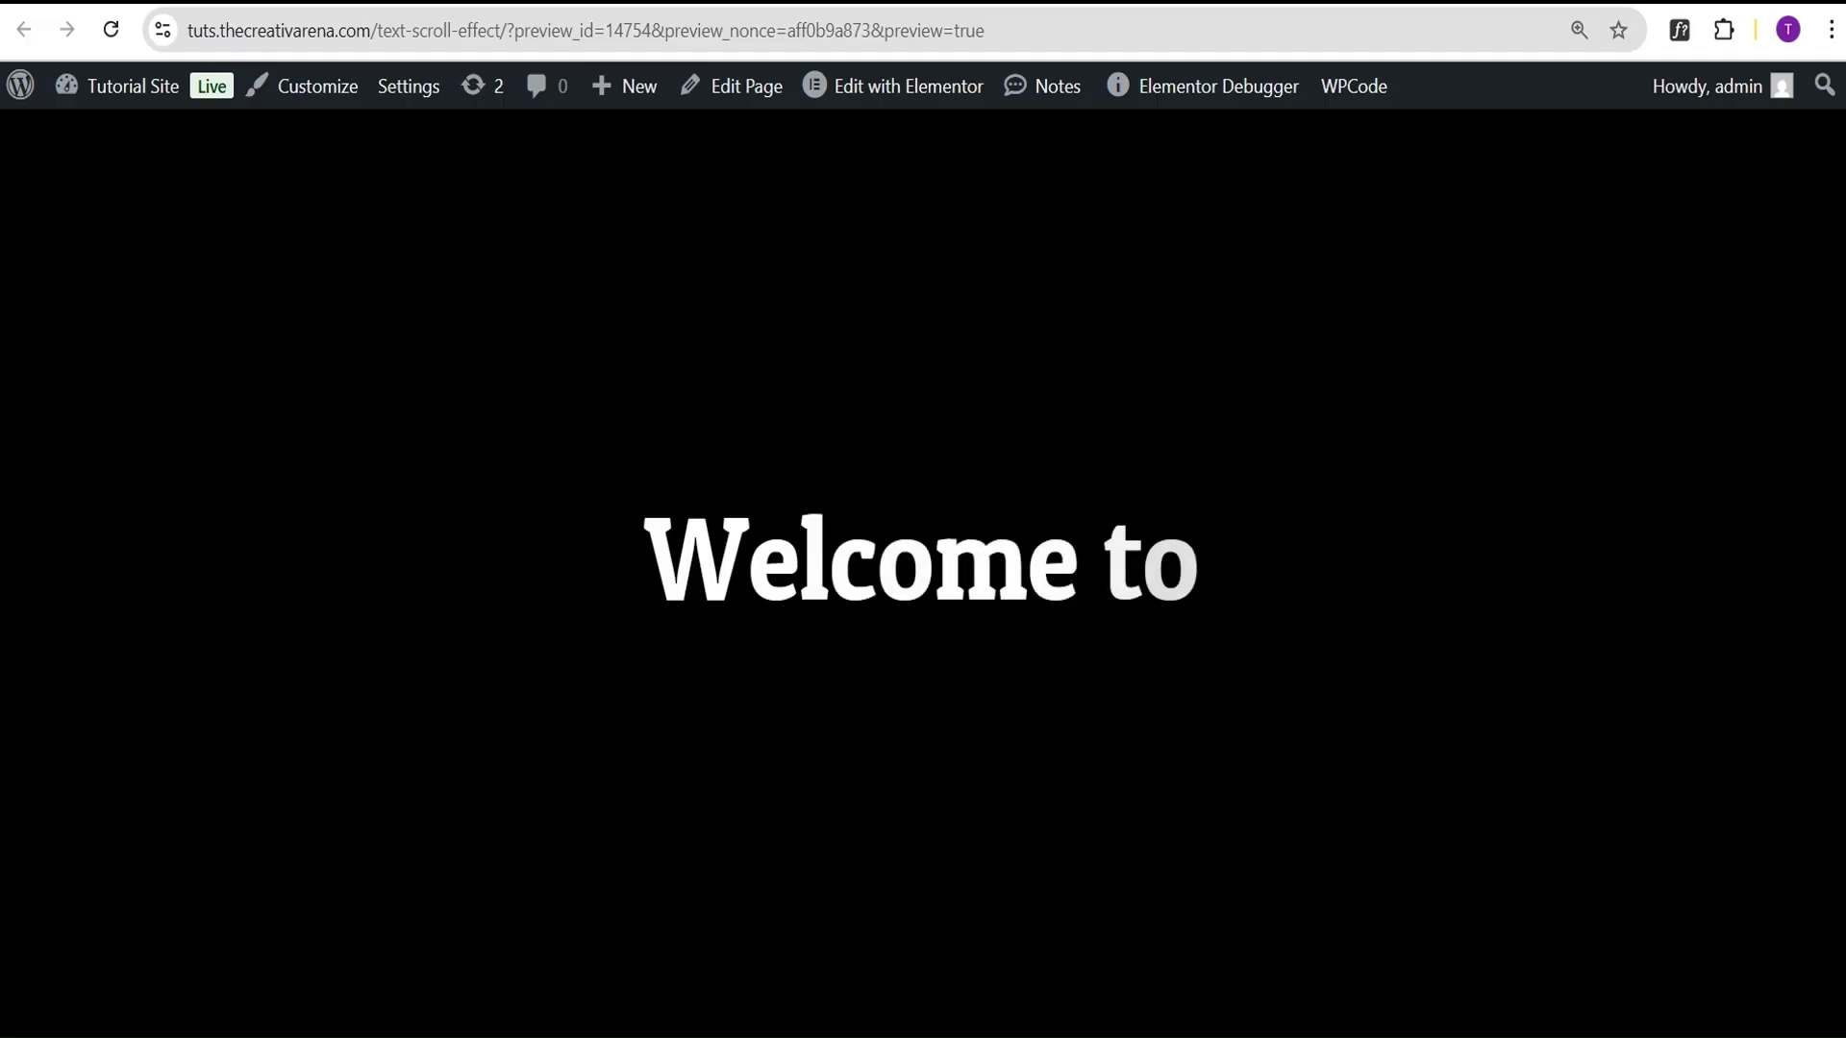
{"action": "scroll", "coordinate": [923, 577], "scroll_direction": "down", "scroll_amount": 5}
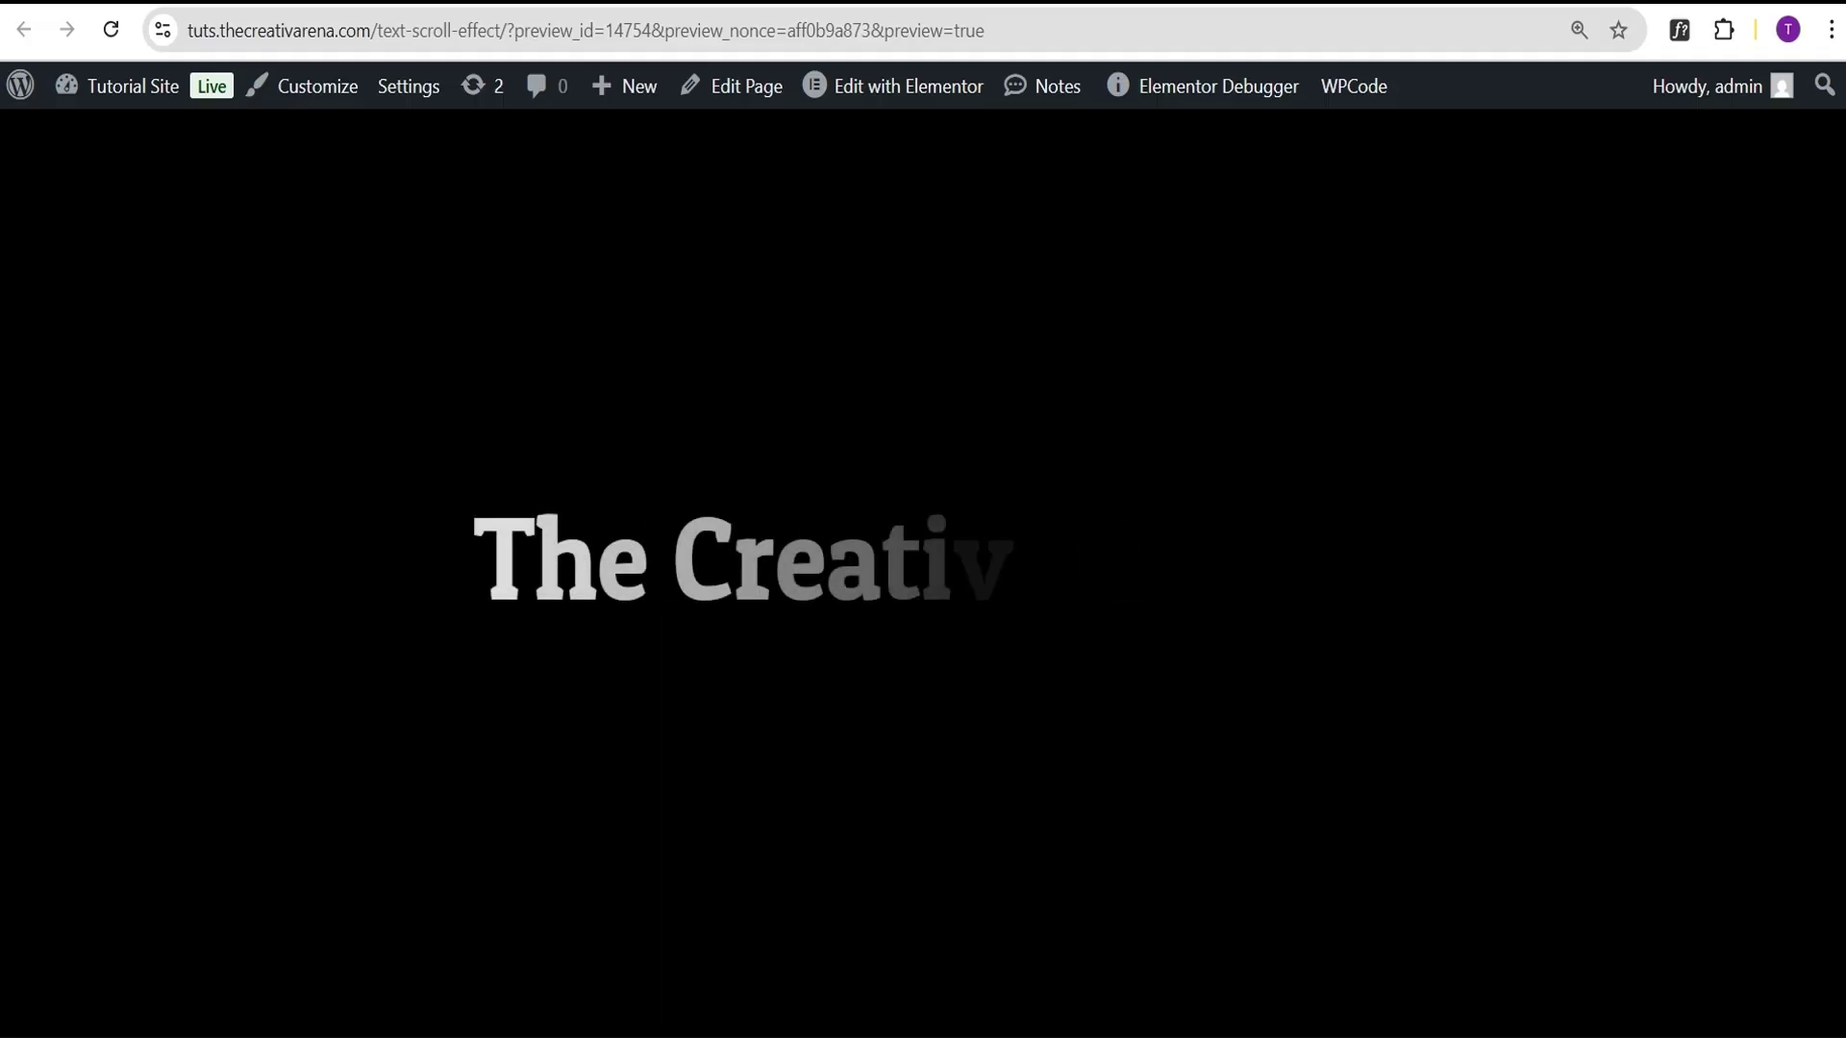
{"action": "scroll", "coordinate": [923, 557], "scroll_direction": "down", "scroll_amount": 8}
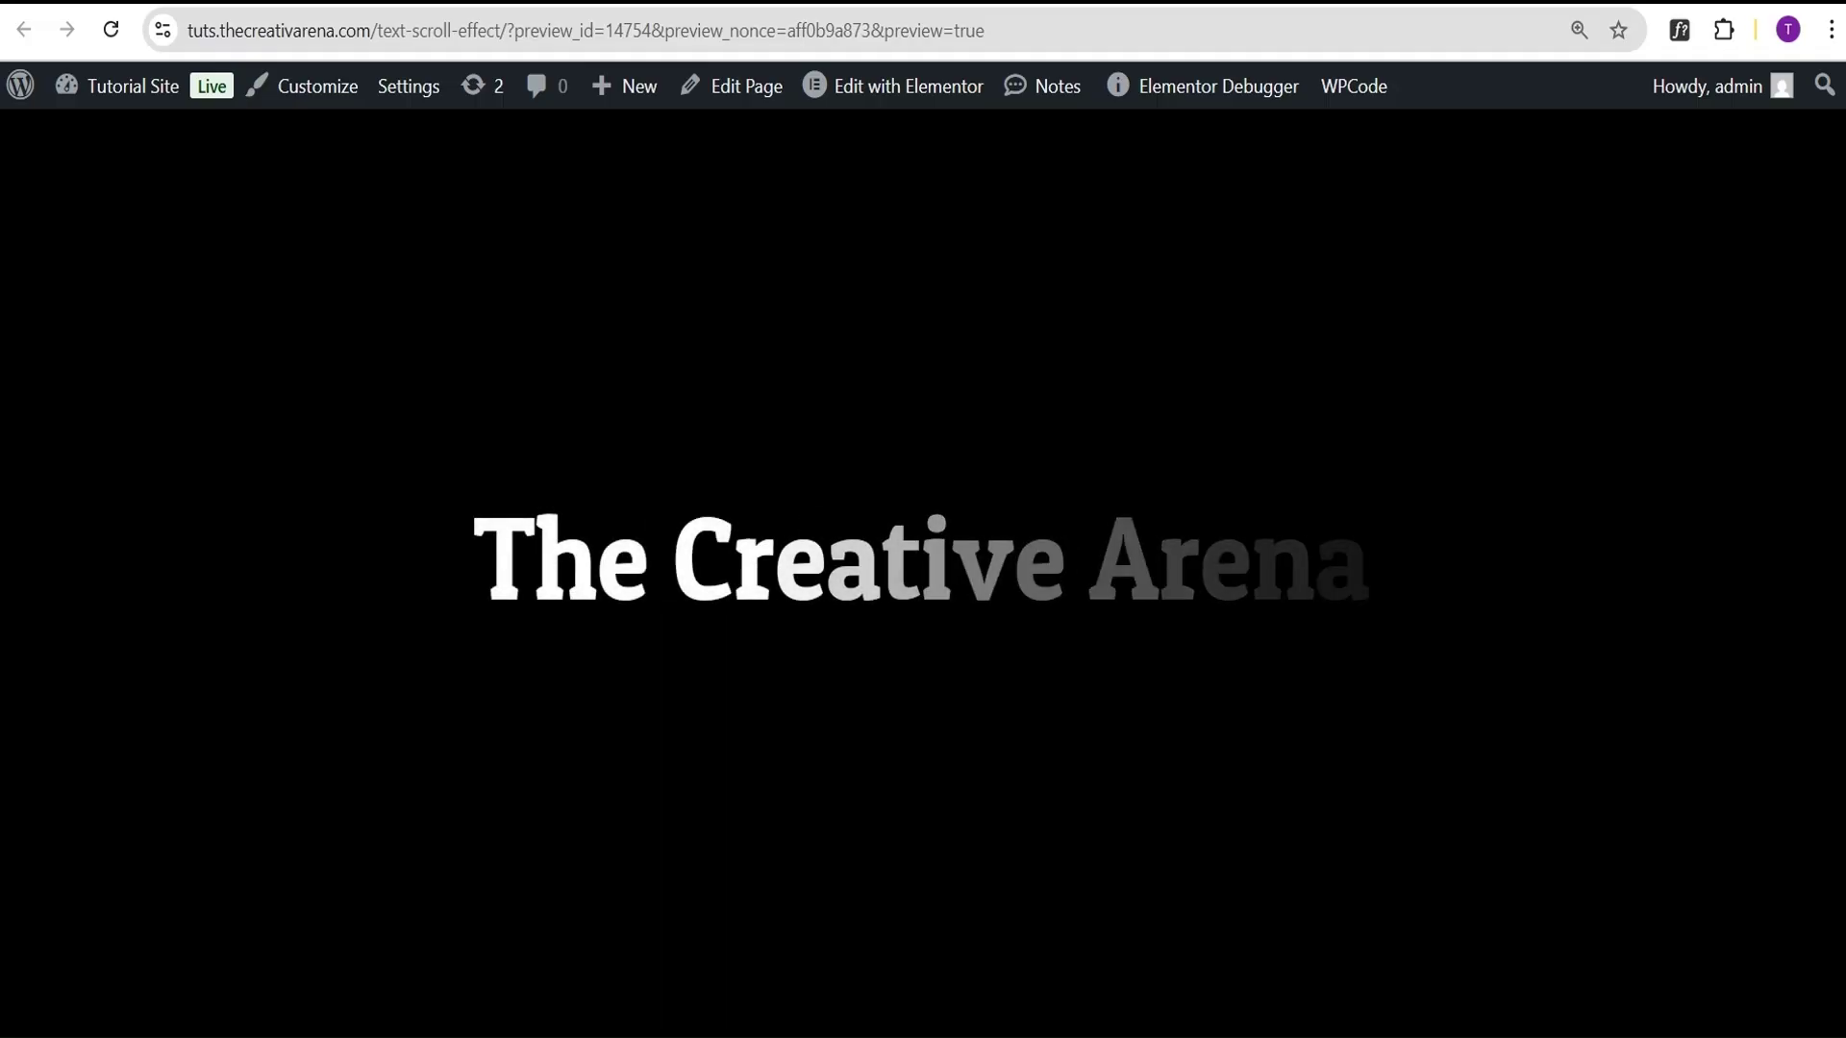
{"action": "scroll", "coordinate": [923, 557], "scroll_direction": "down", "scroll_amount": 8}
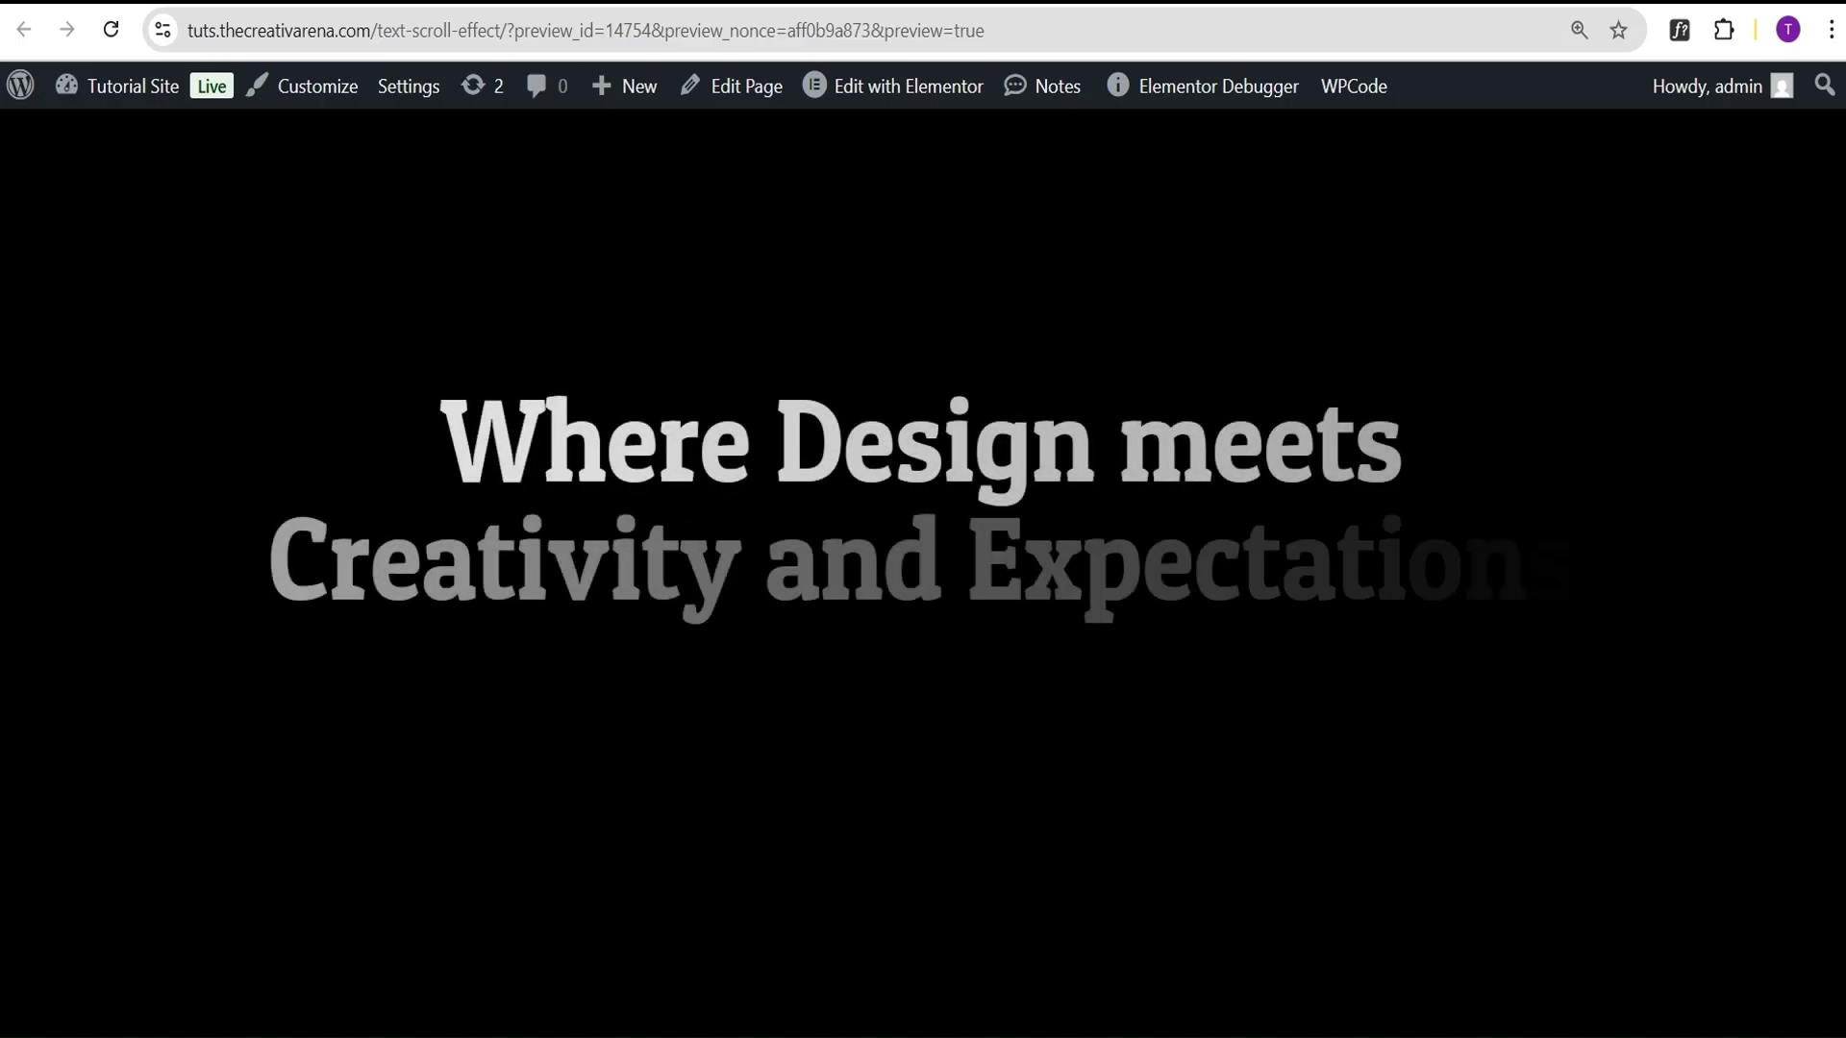
{"action": "scroll", "coordinate": [923, 557], "scroll_direction": "down", "scroll_amount": 6}
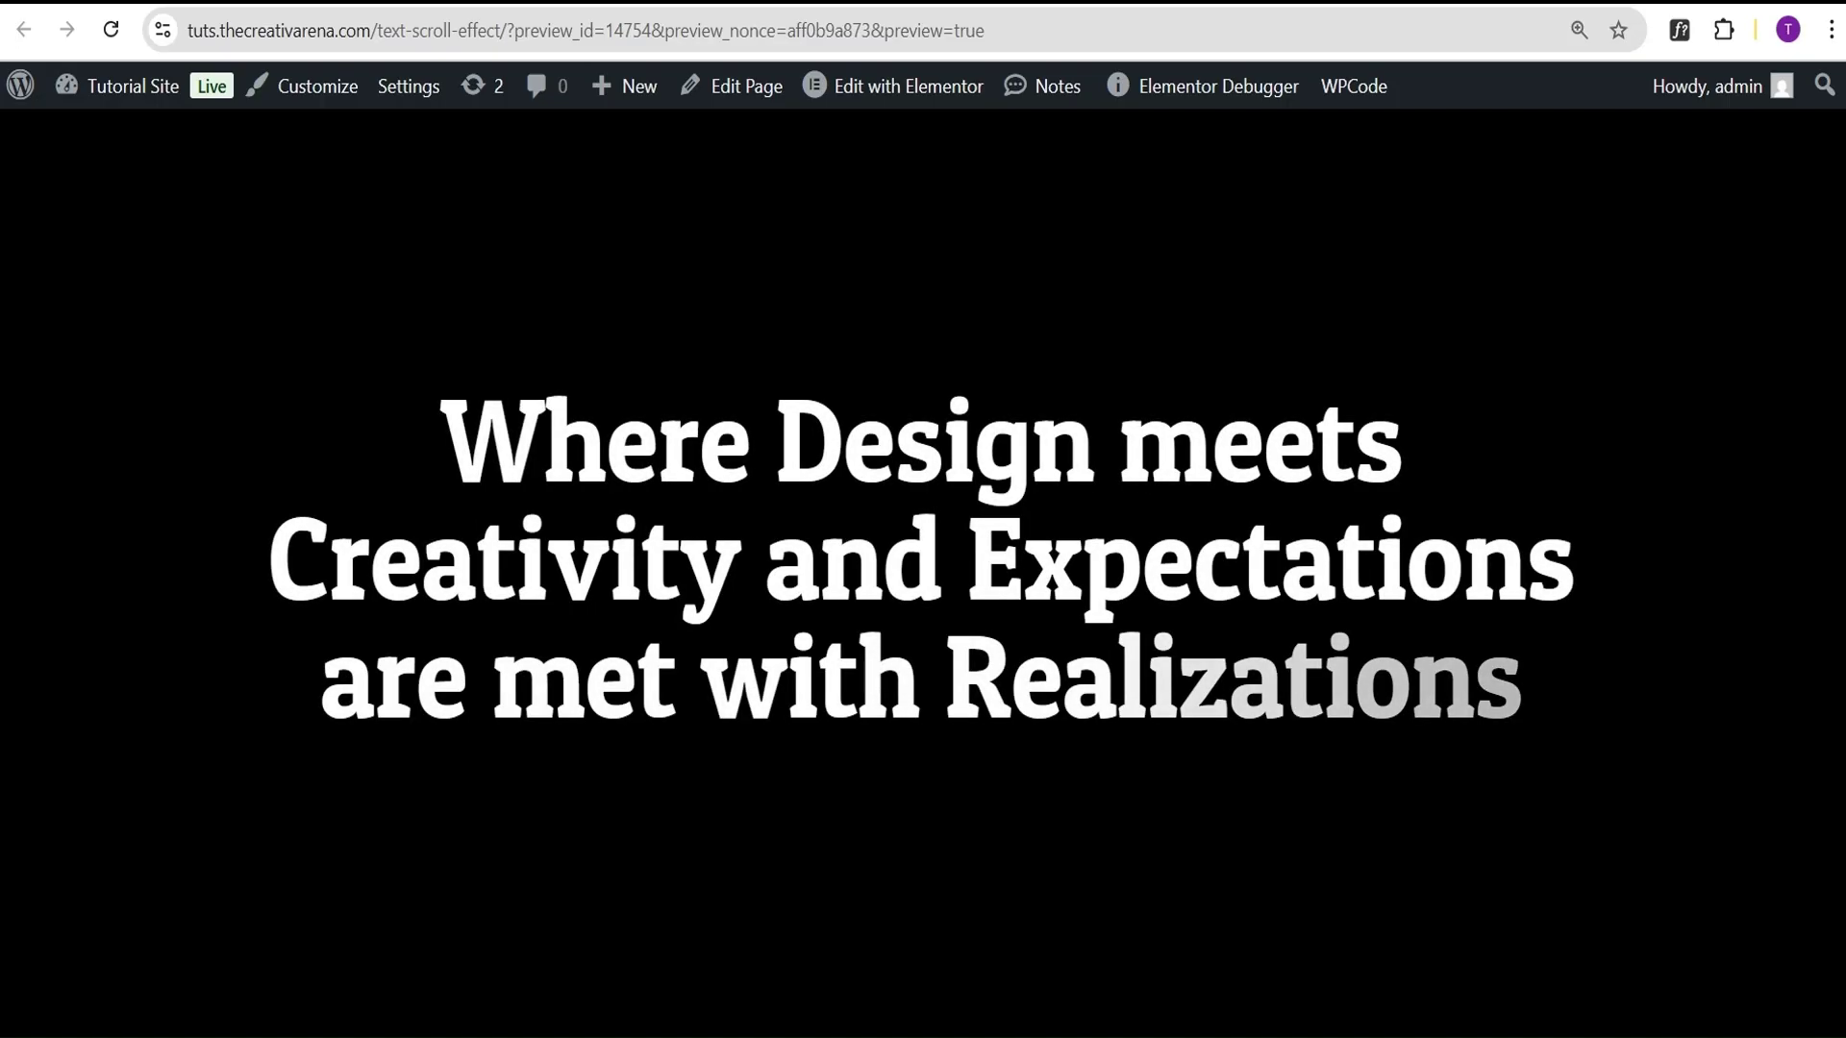
{"action": "scroll", "coordinate": [923, 557], "scroll_direction": "down", "scroll_amount": 8}
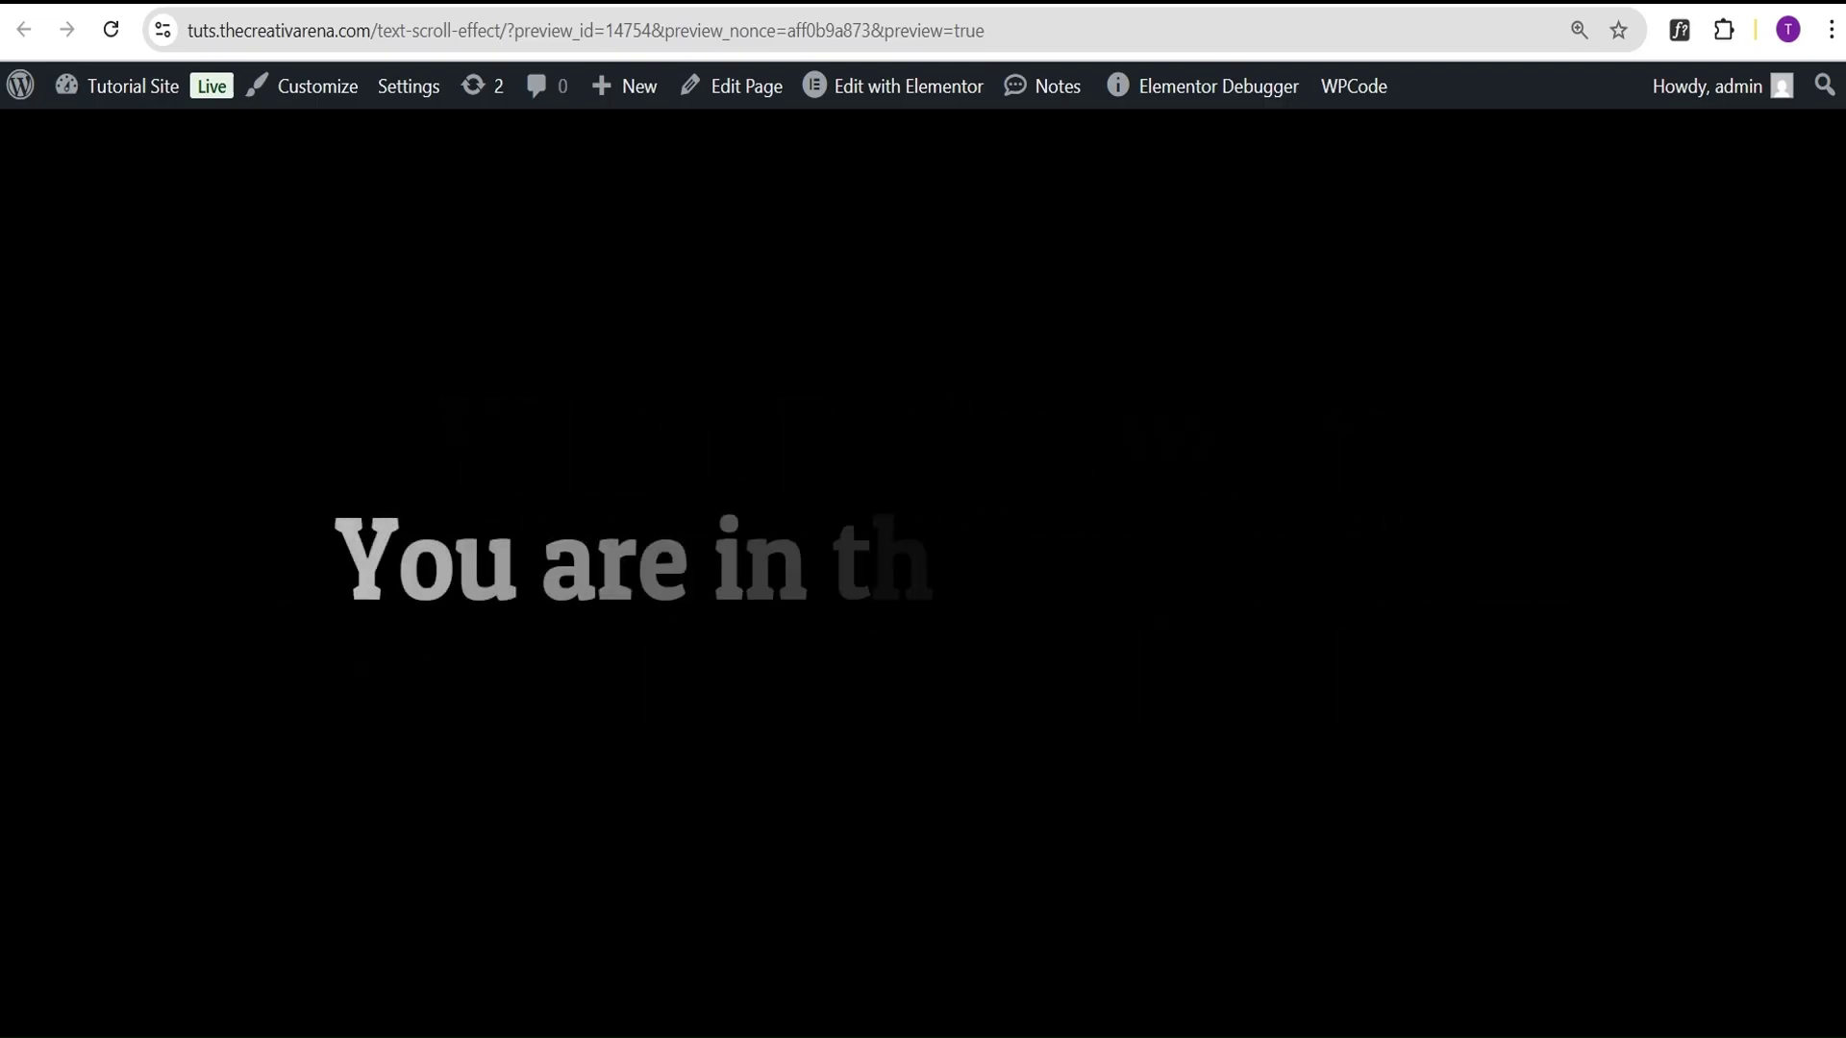
{"action": "scroll", "coordinate": [923, 558], "scroll_direction": "down", "scroll_amount": 8}
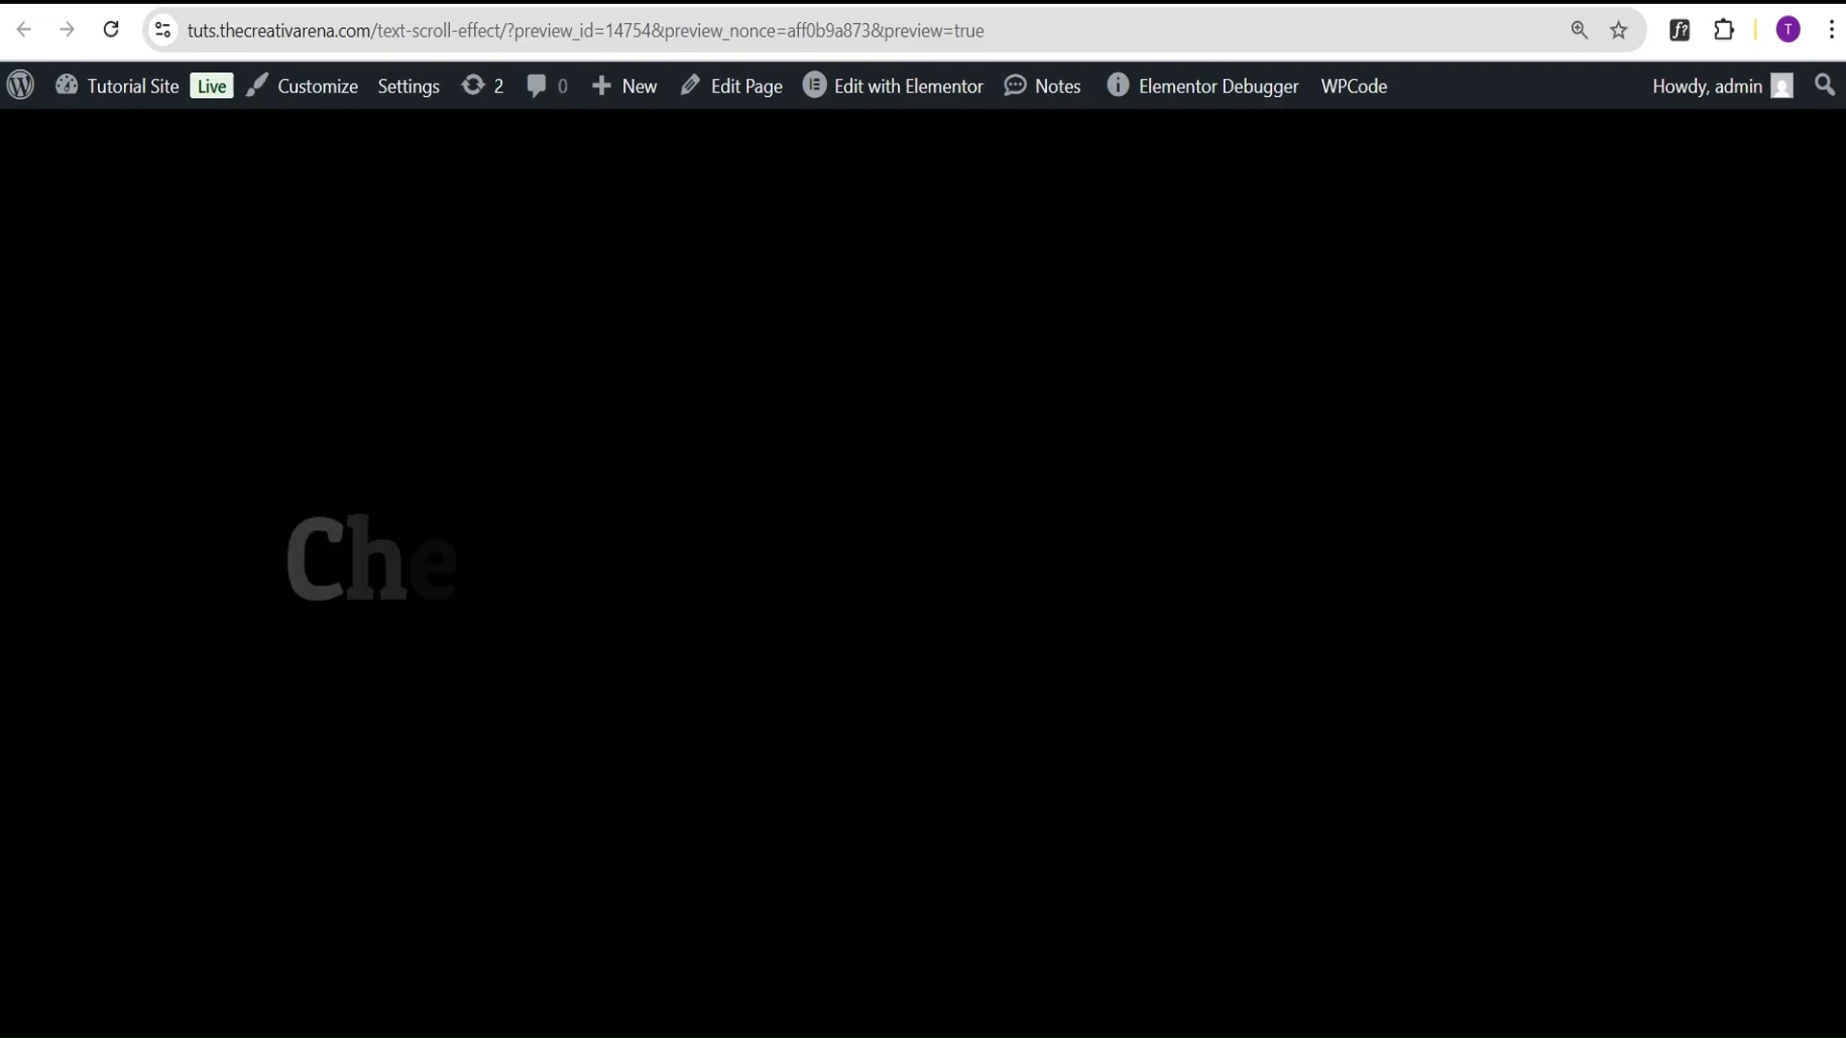
{"action": "scroll", "coordinate": [923, 557], "scroll_direction": "down", "scroll_amount": 8}
Step: Examine the headings' animation in reverse, from "Check out our works below" back up to the top scroll space
{"action": "scroll", "coordinate": [923, 558], "scroll_direction": "up", "scroll_amount": 4}
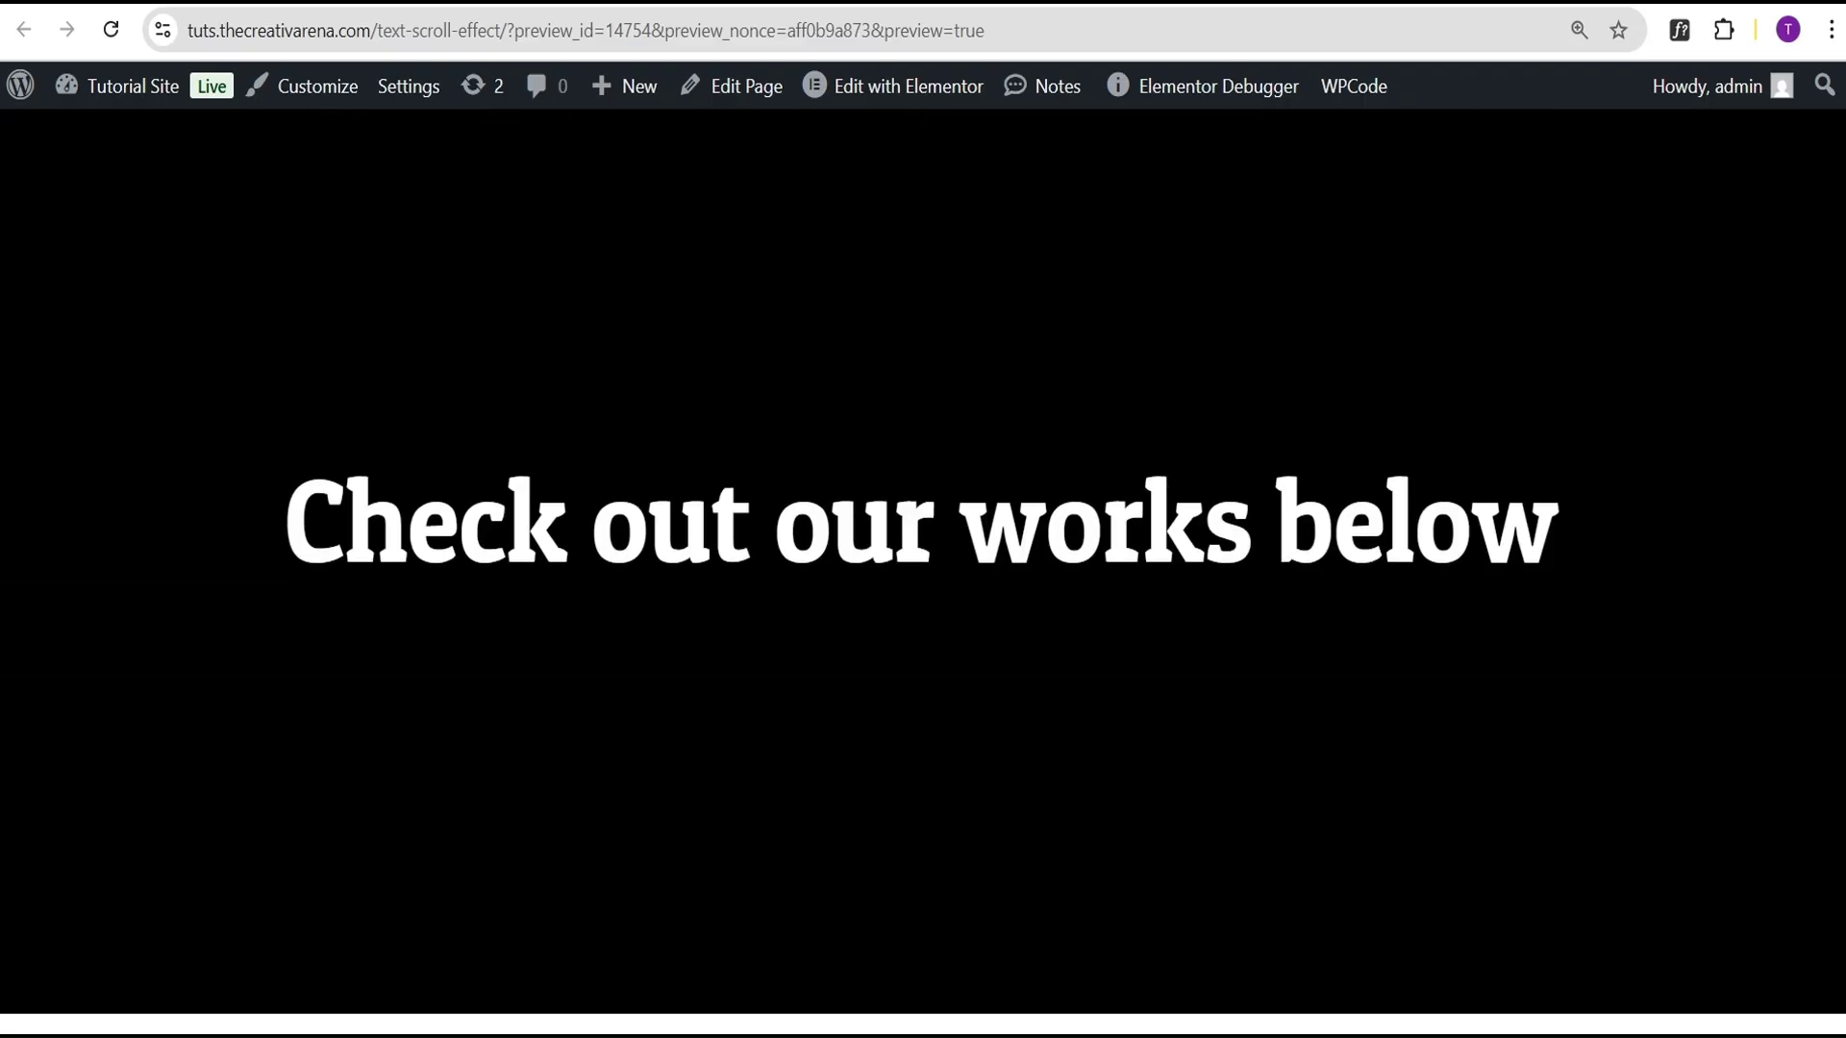
{"action": "scroll", "coordinate": [923, 558], "scroll_direction": "up", "scroll_amount": 6}
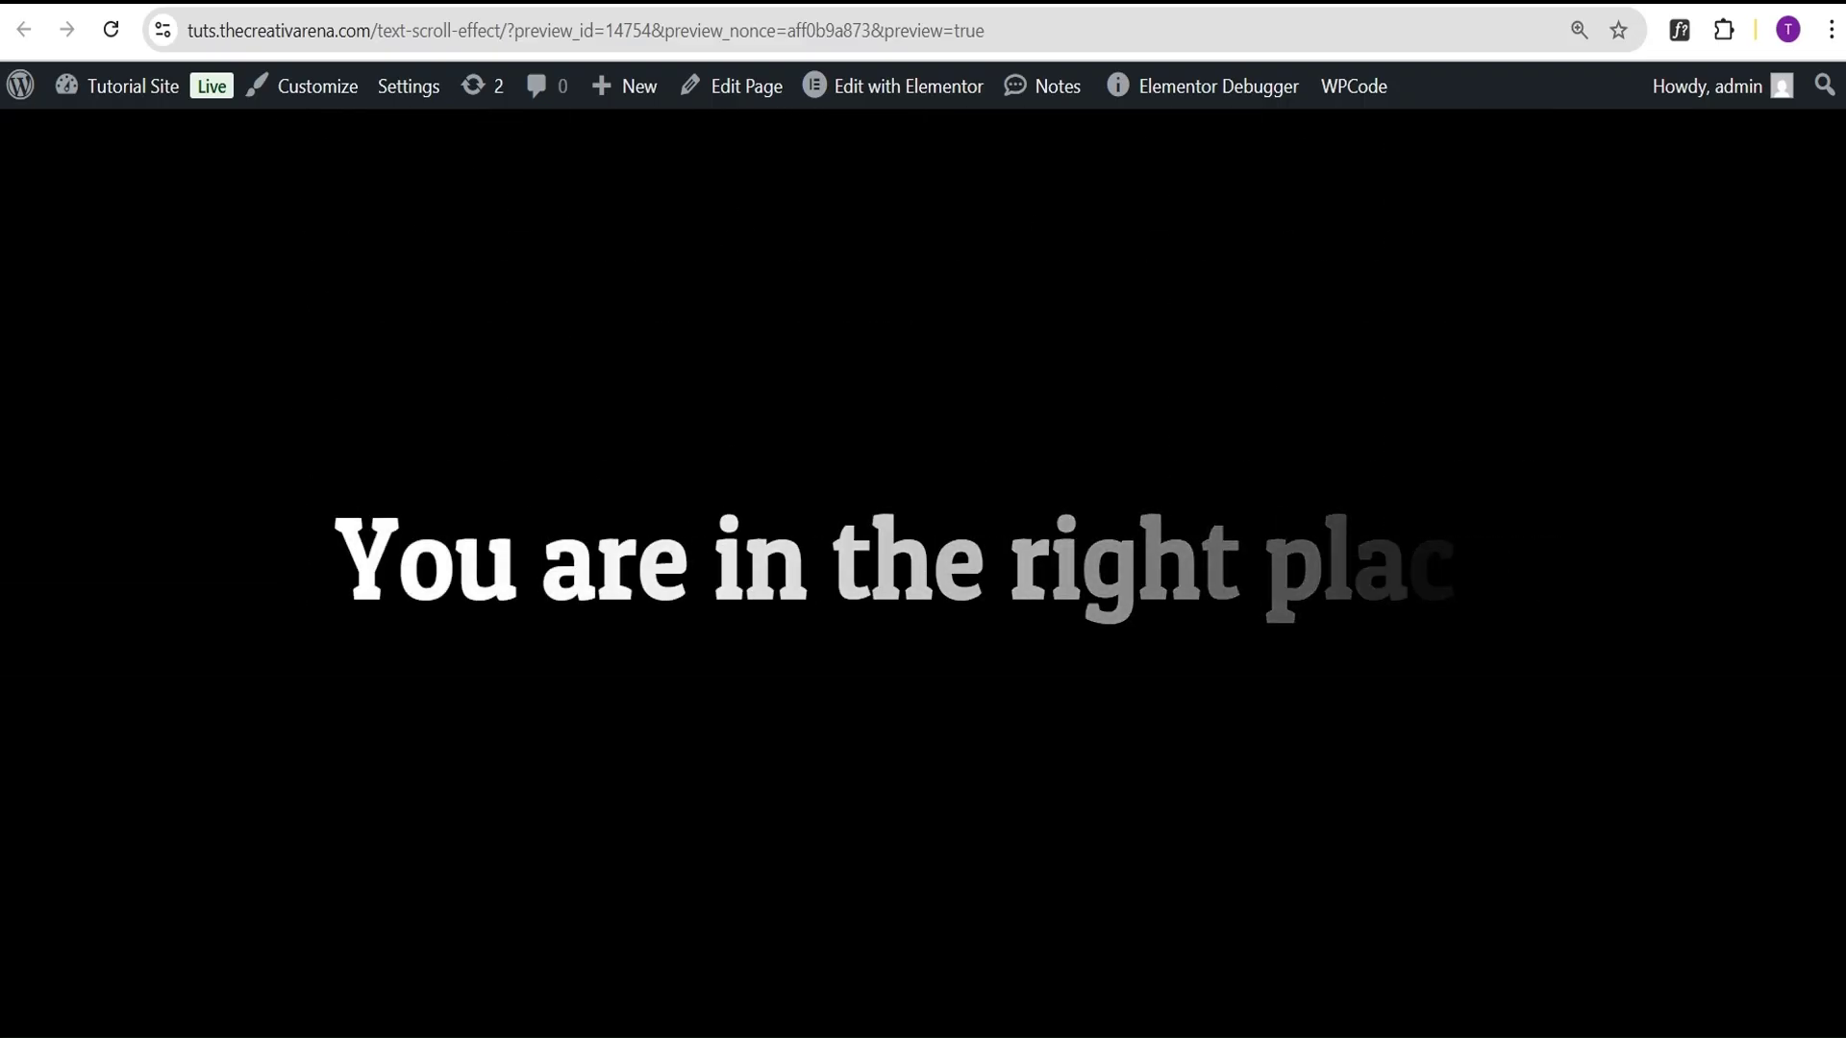
{"action": "scroll", "coordinate": [923, 558], "scroll_direction": "up", "scroll_amount": 8}
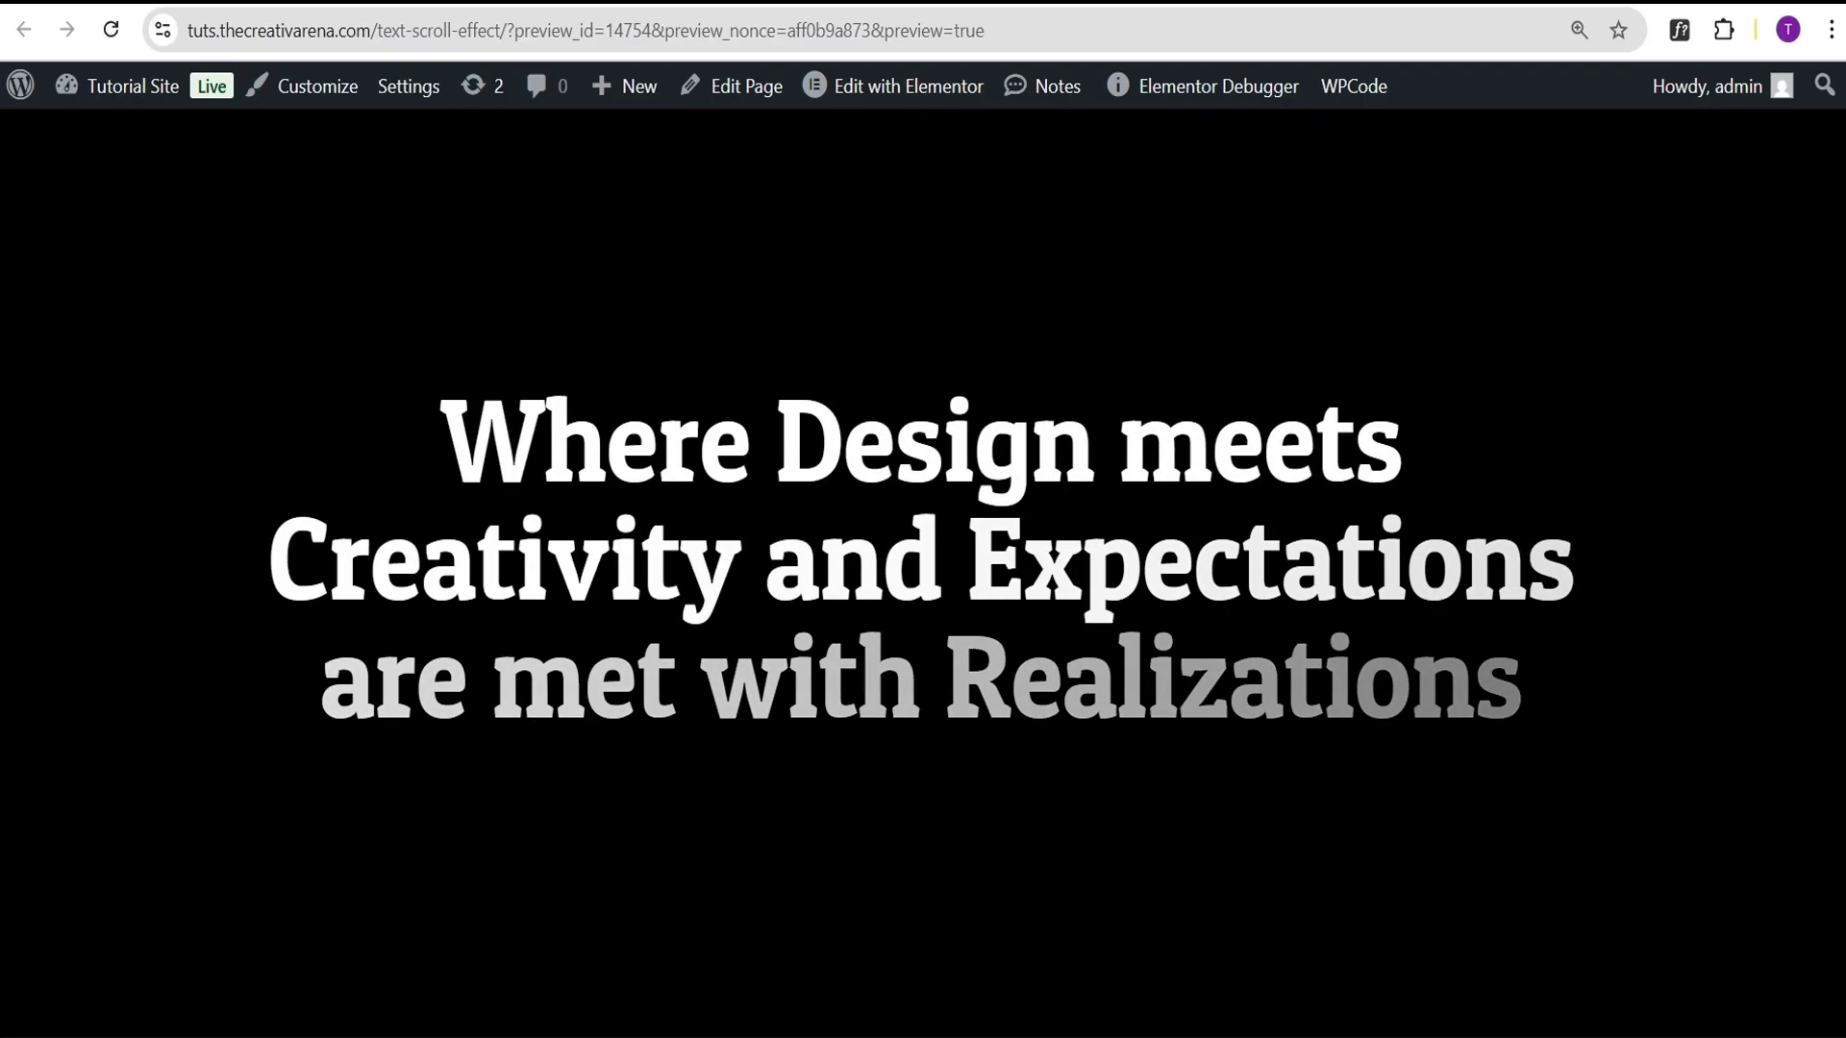
{"action": "scroll", "coordinate": [923, 558], "scroll_direction": "up", "scroll_amount": 8}
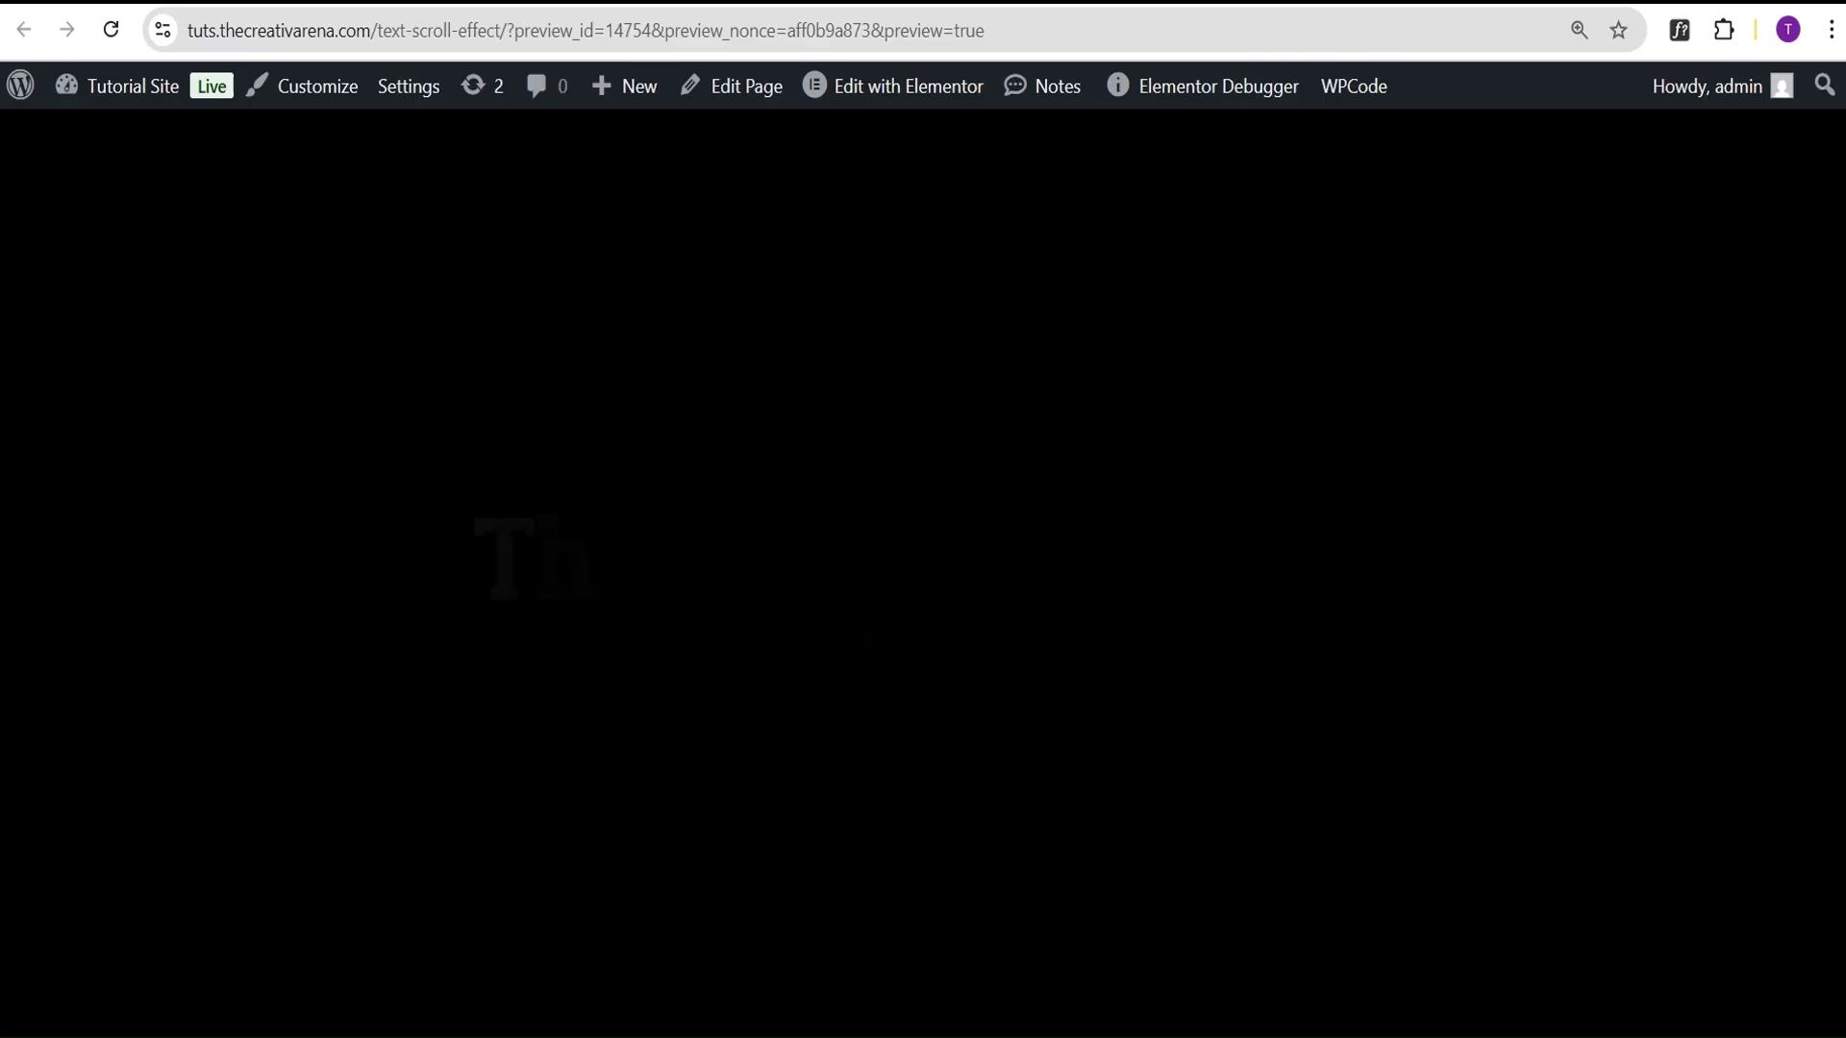
{"action": "scroll", "coordinate": [923, 558], "scroll_direction": "up", "scroll_amount": 6}
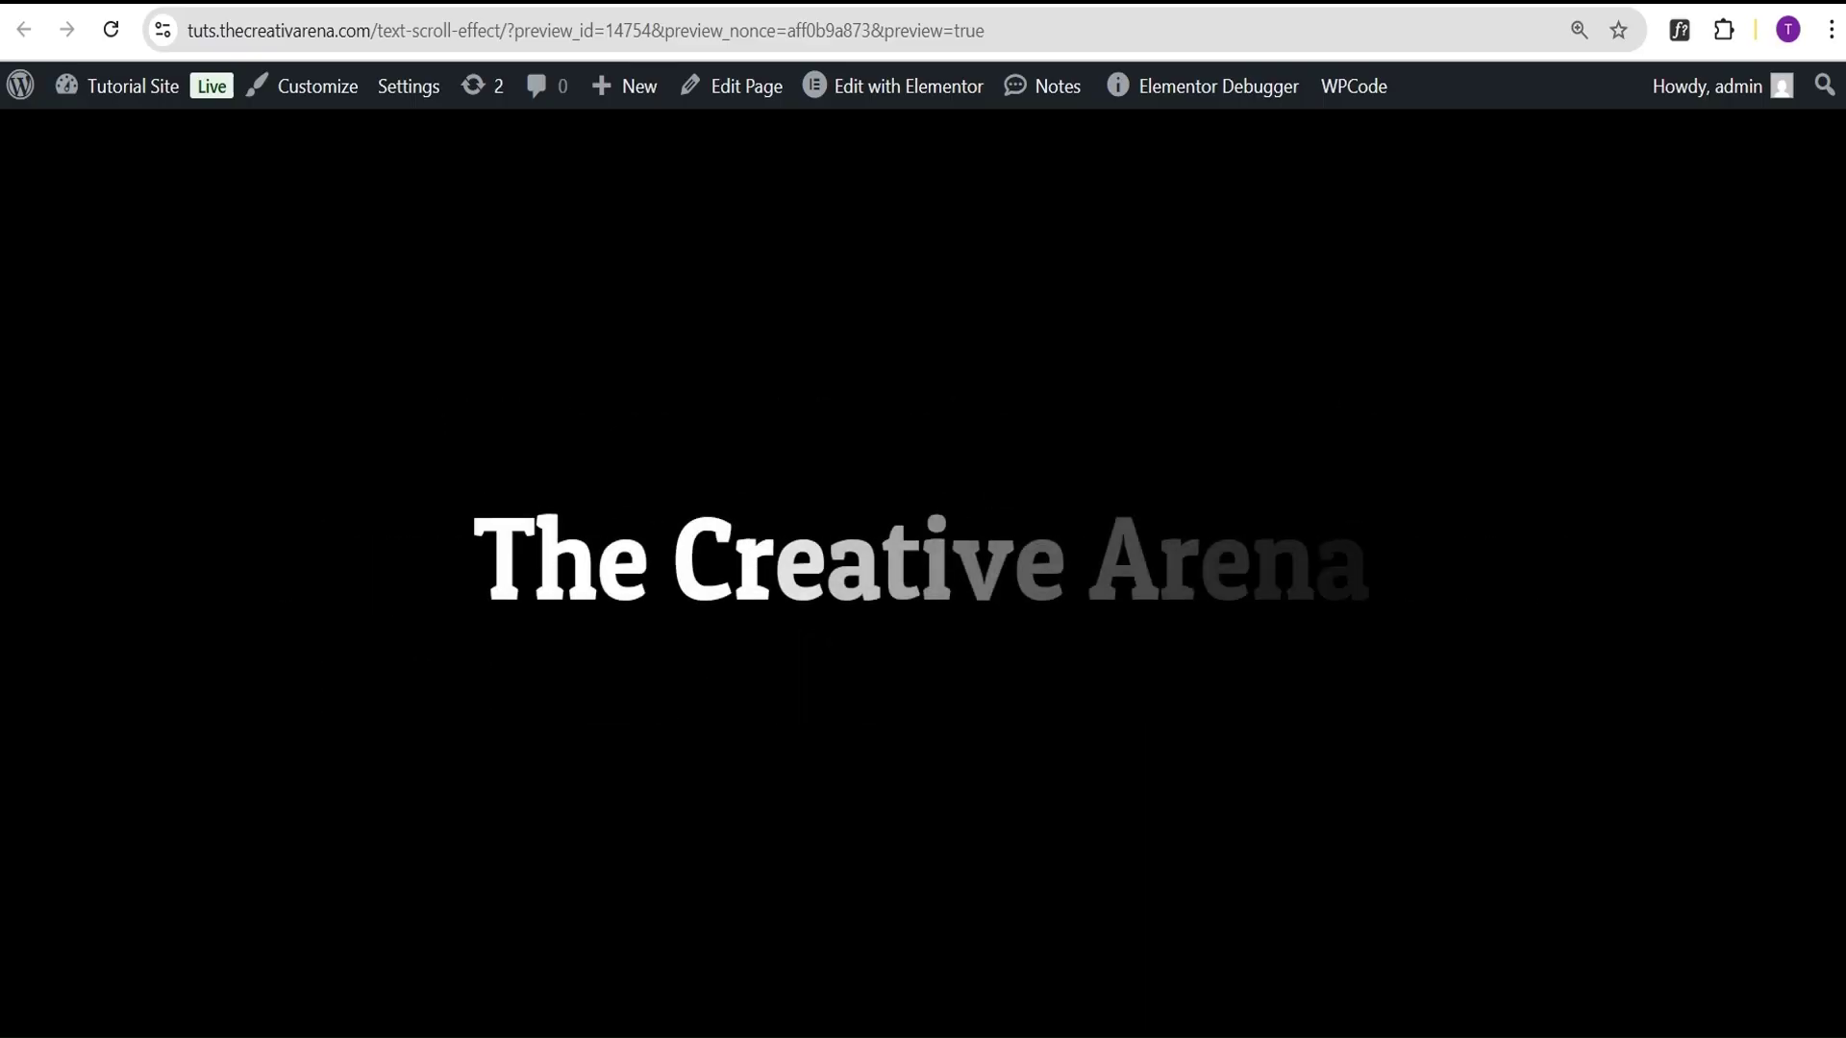
{"action": "scroll", "coordinate": [923, 557], "scroll_direction": "up", "scroll_amount": 8}
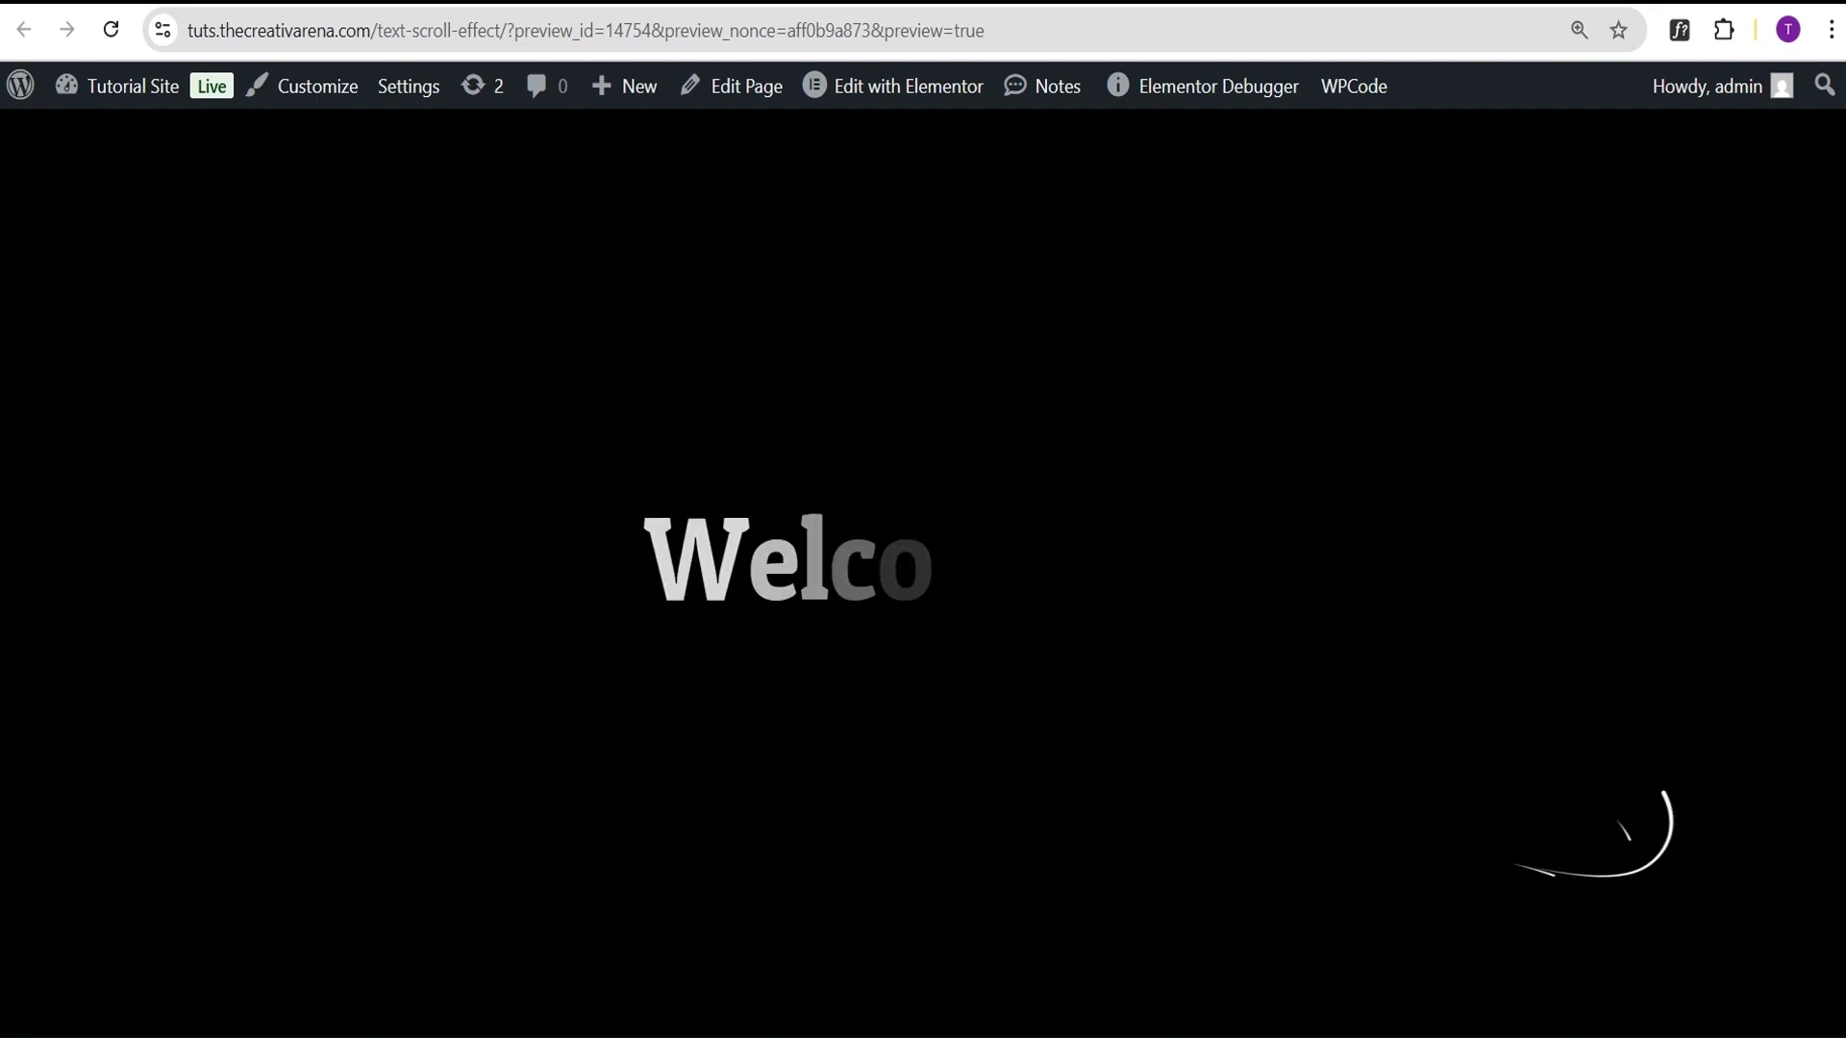
{"action": "scroll", "coordinate": [923, 557], "scroll_direction": "up", "scroll_amount": 5}
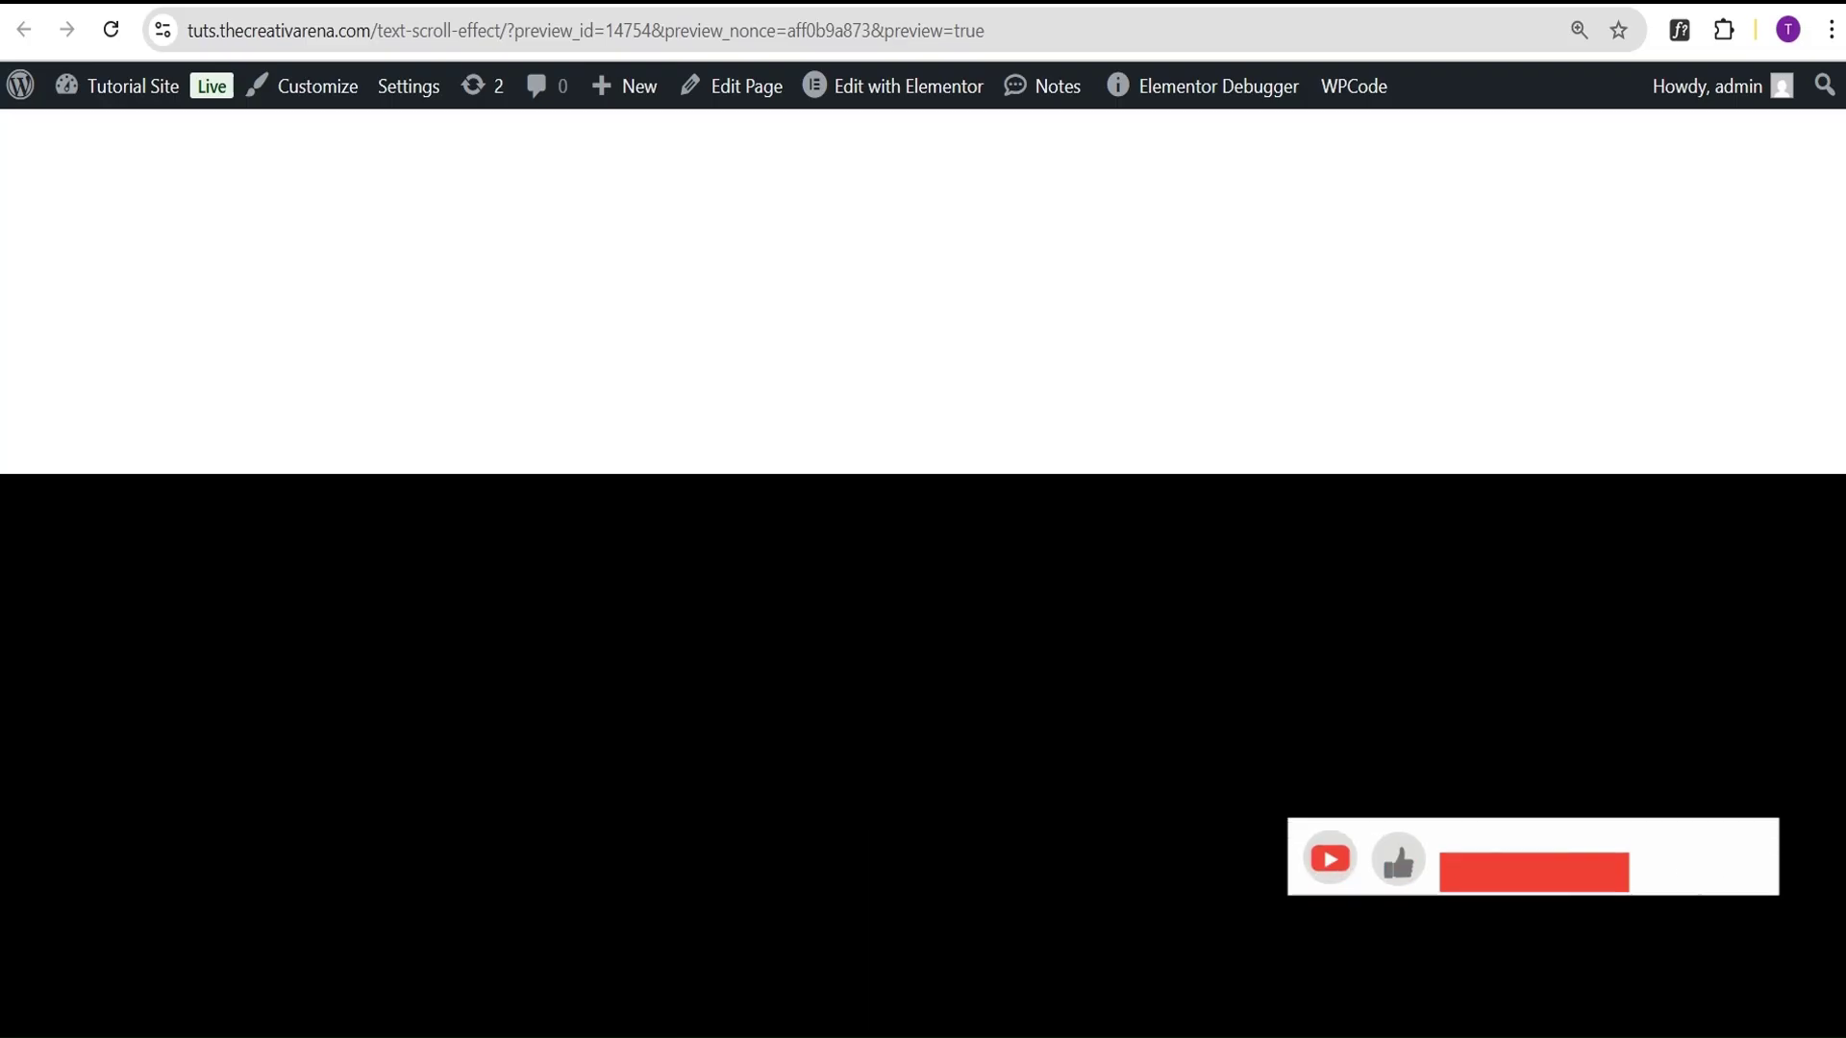
Step: Replay the text scroll animation from "Welcome to" through the last heading and back up to "The Creative Arena"
{"action": "scroll", "coordinate": [923, 558], "scroll_direction": "down", "scroll_amount": 3}
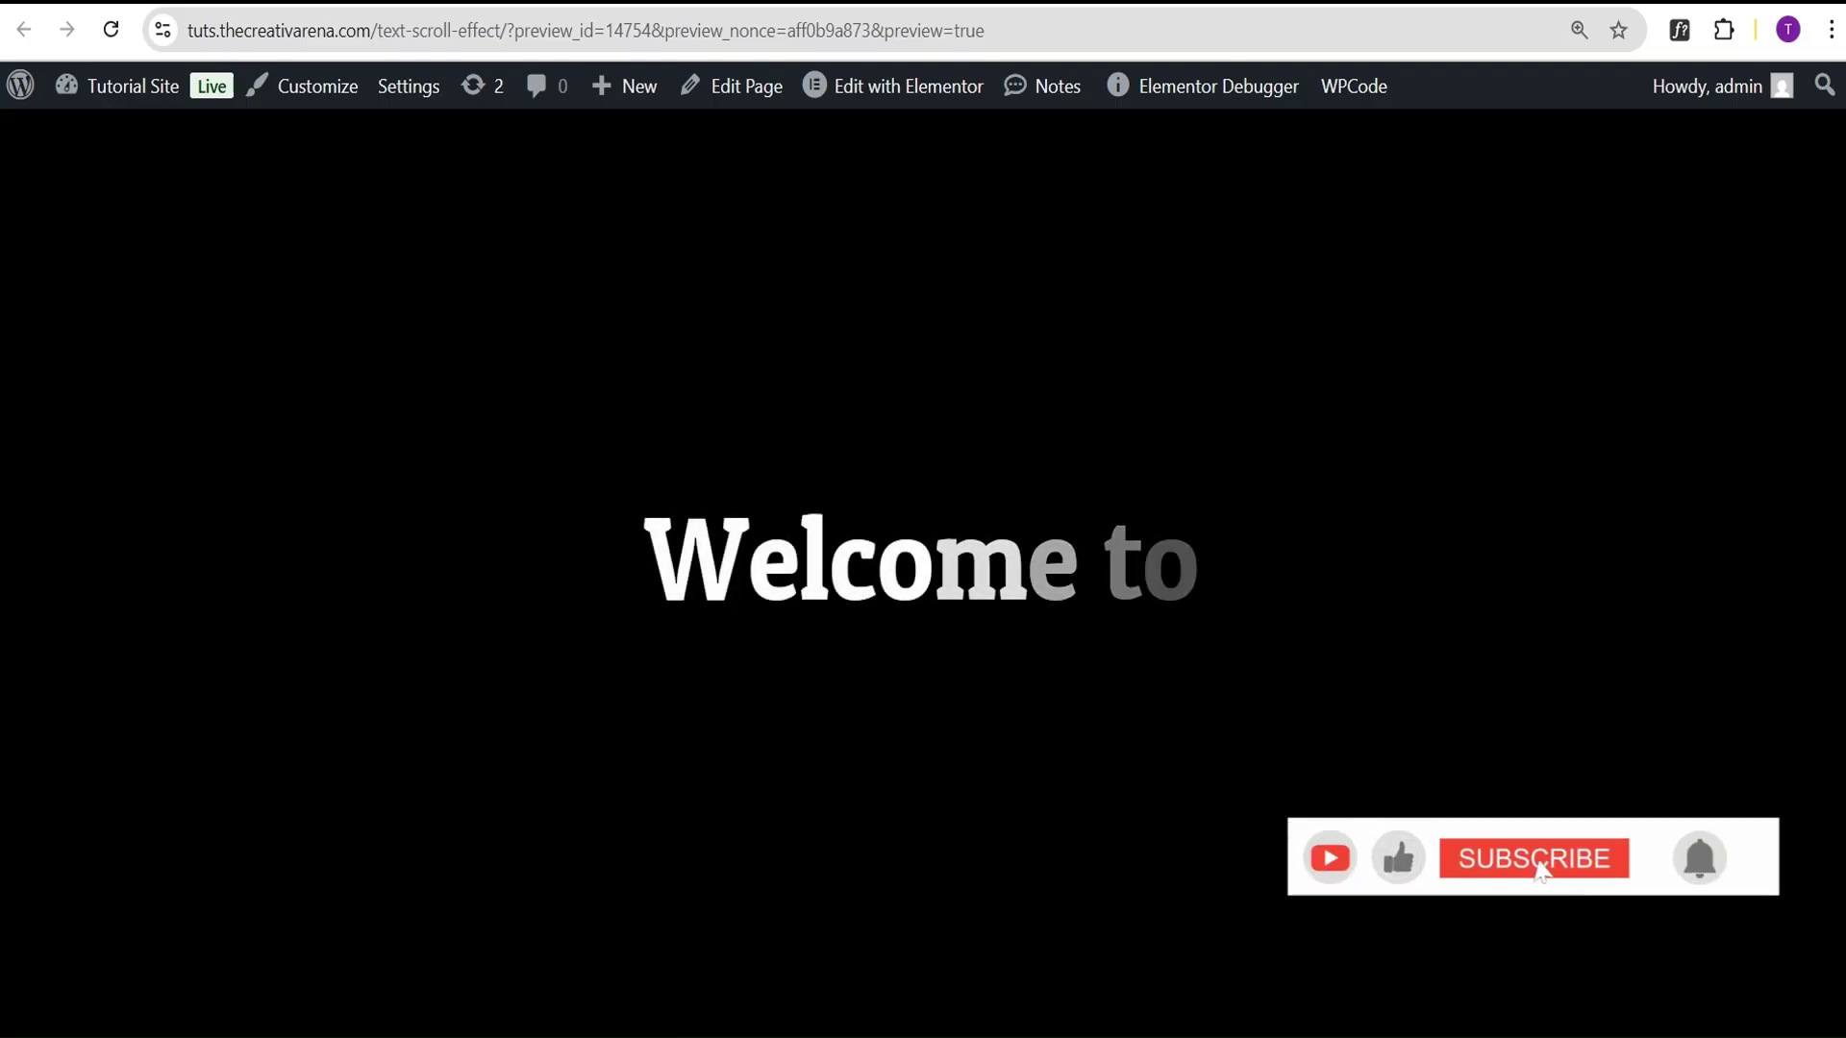
{"action": "scroll", "coordinate": [923, 558], "scroll_direction": "down", "scroll_amount": 5}
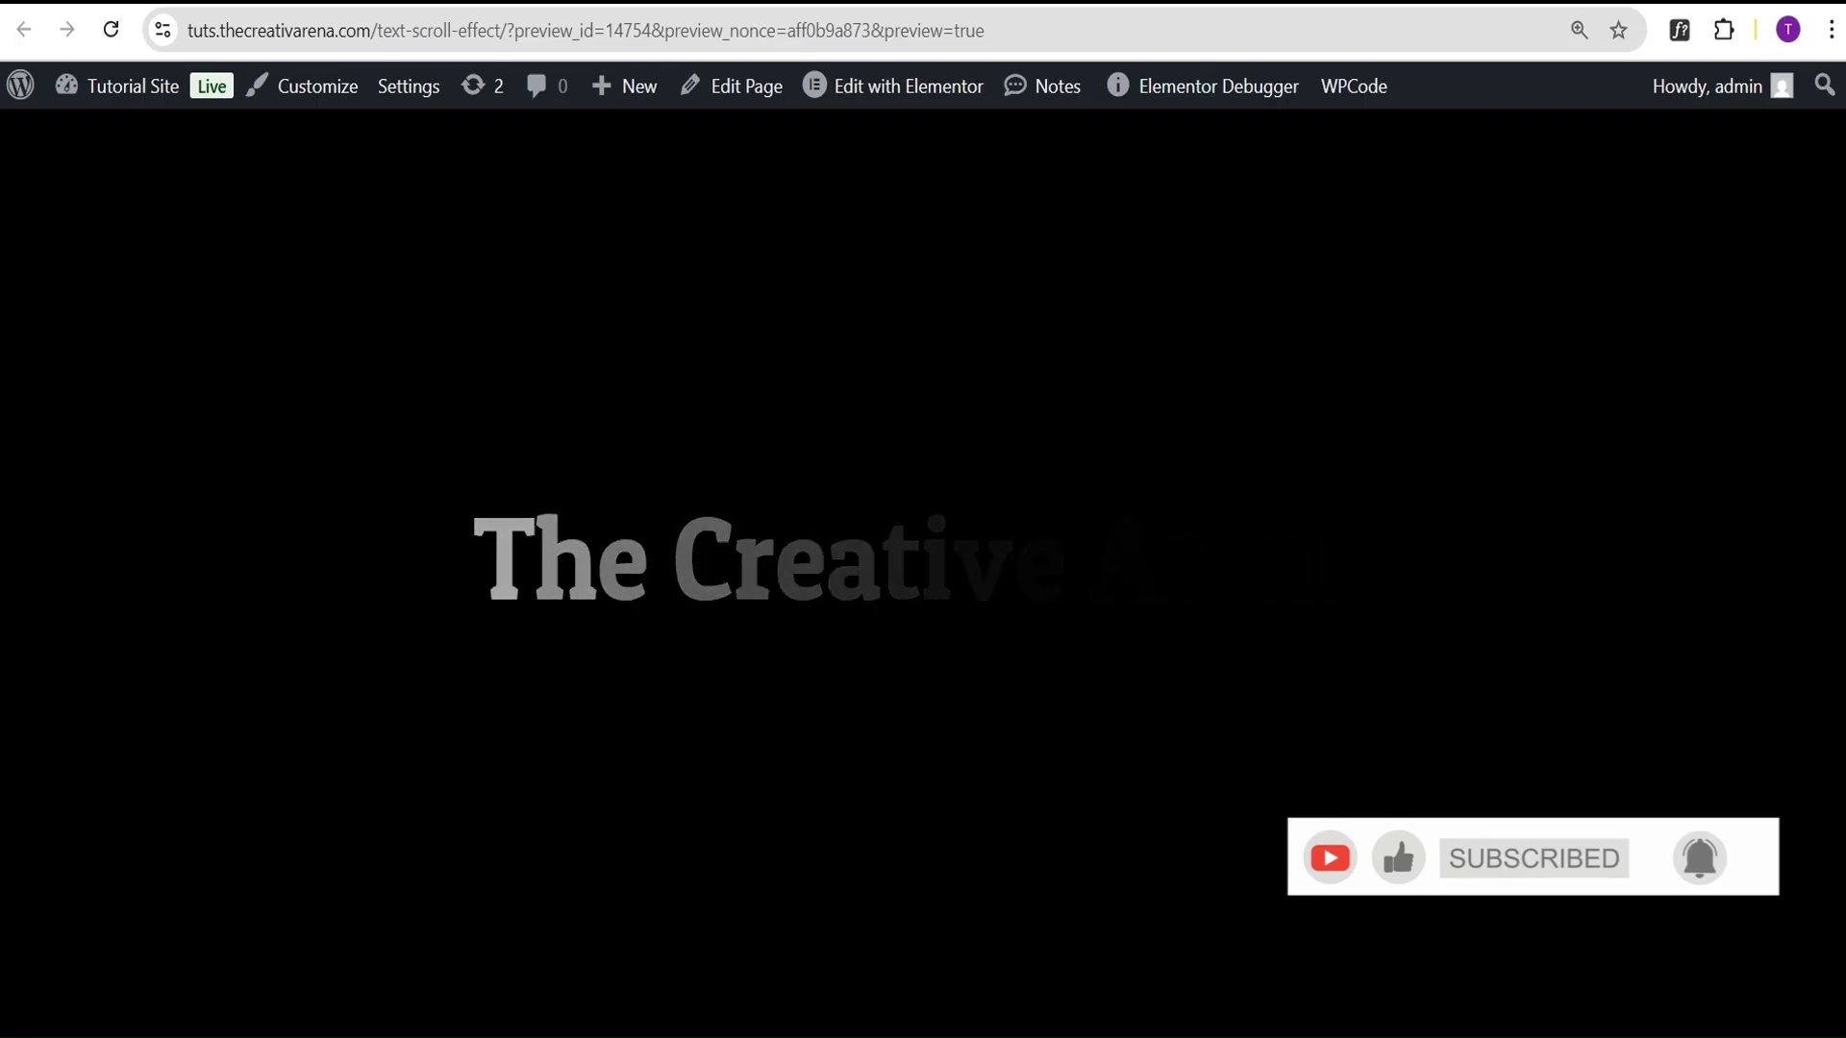
{"action": "scroll", "coordinate": [923, 558], "scroll_direction": "down", "scroll_amount": 5}
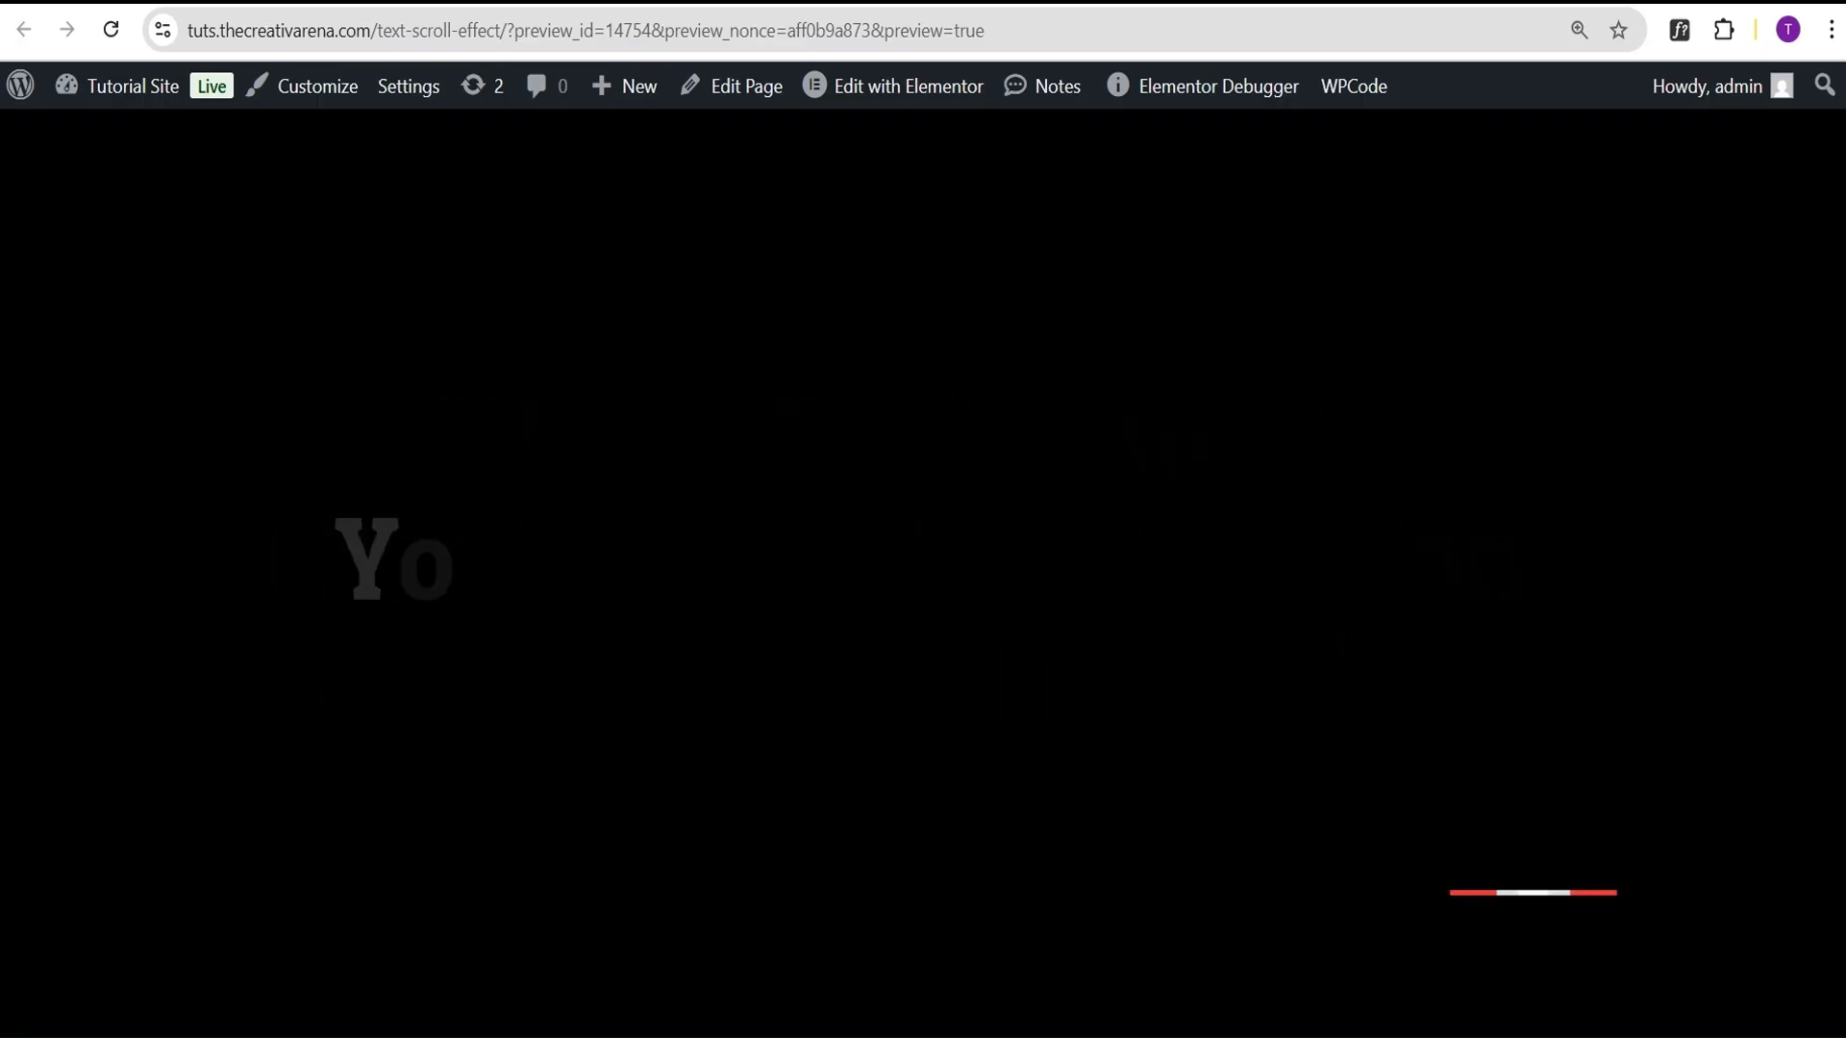
{"action": "scroll", "coordinate": [923, 558], "scroll_direction": "down", "scroll_amount": 5}
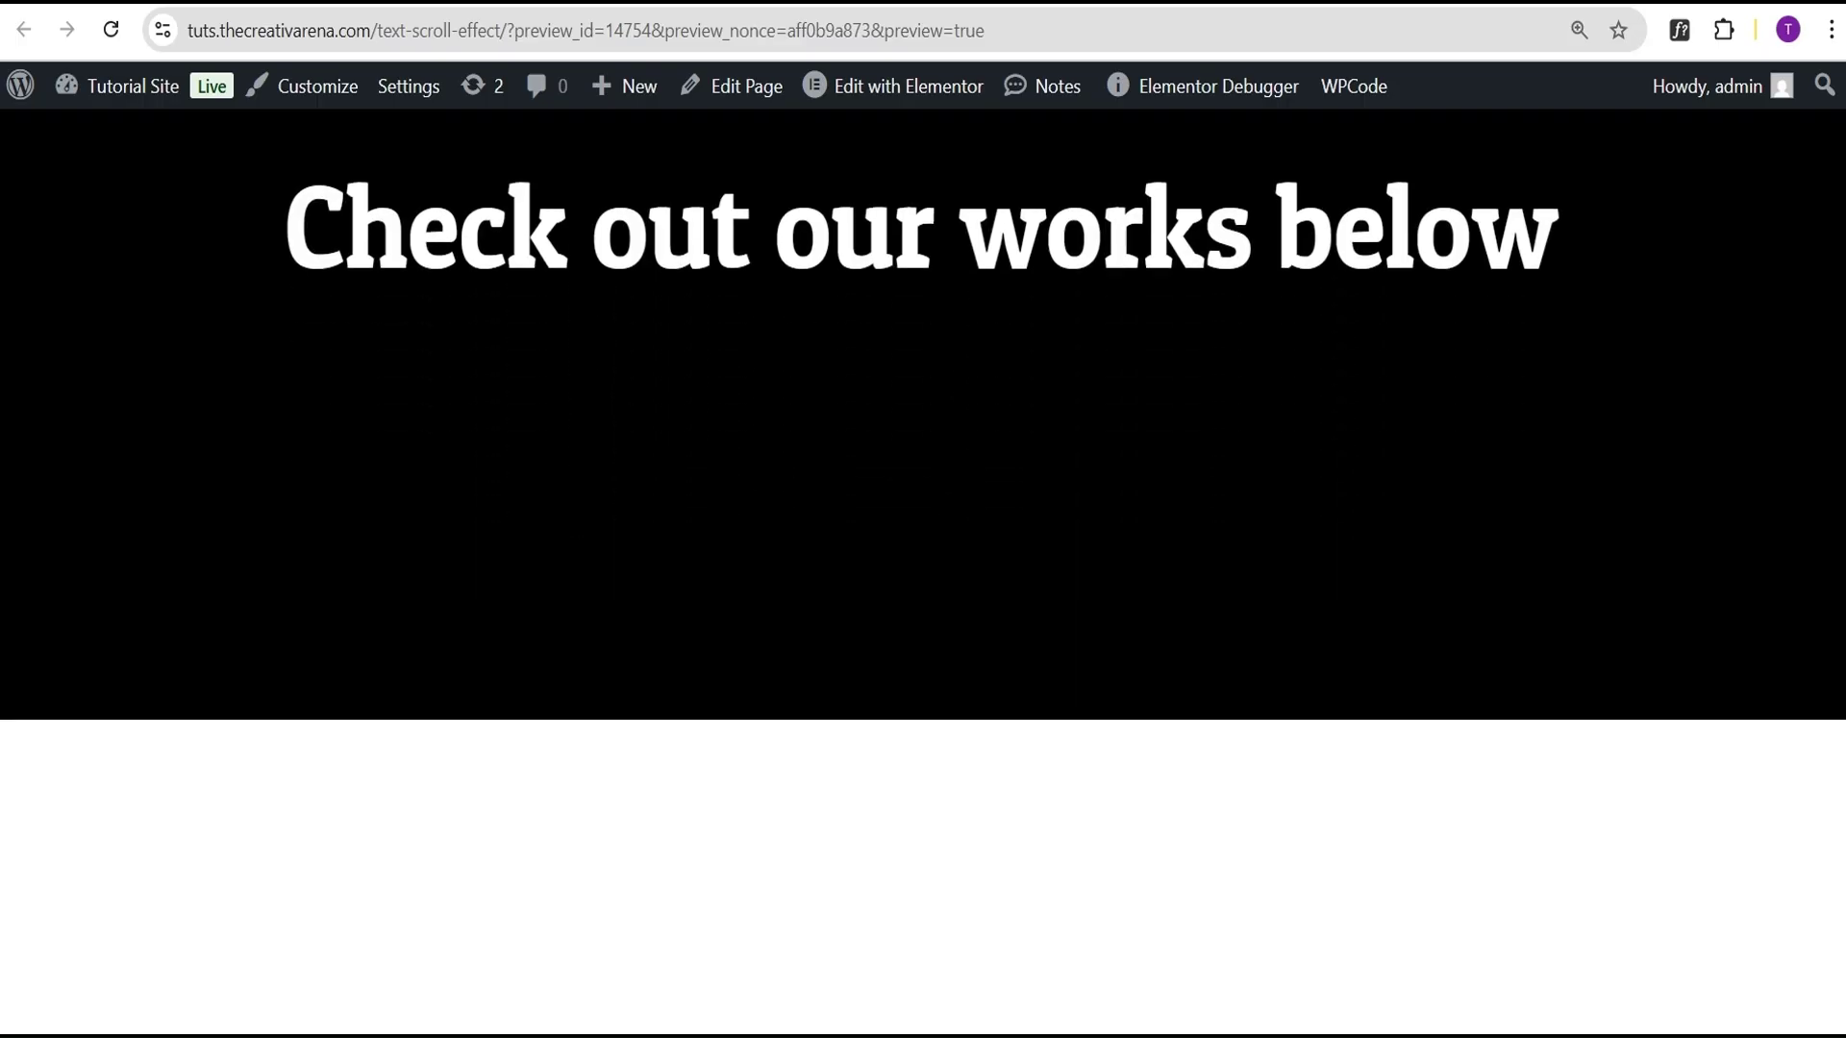
{"action": "scroll", "coordinate": [923, 557], "scroll_direction": "down", "scroll_amount": 3}
{"action": "scroll", "coordinate": [923, 557], "scroll_direction": "up", "scroll_amount": 5}
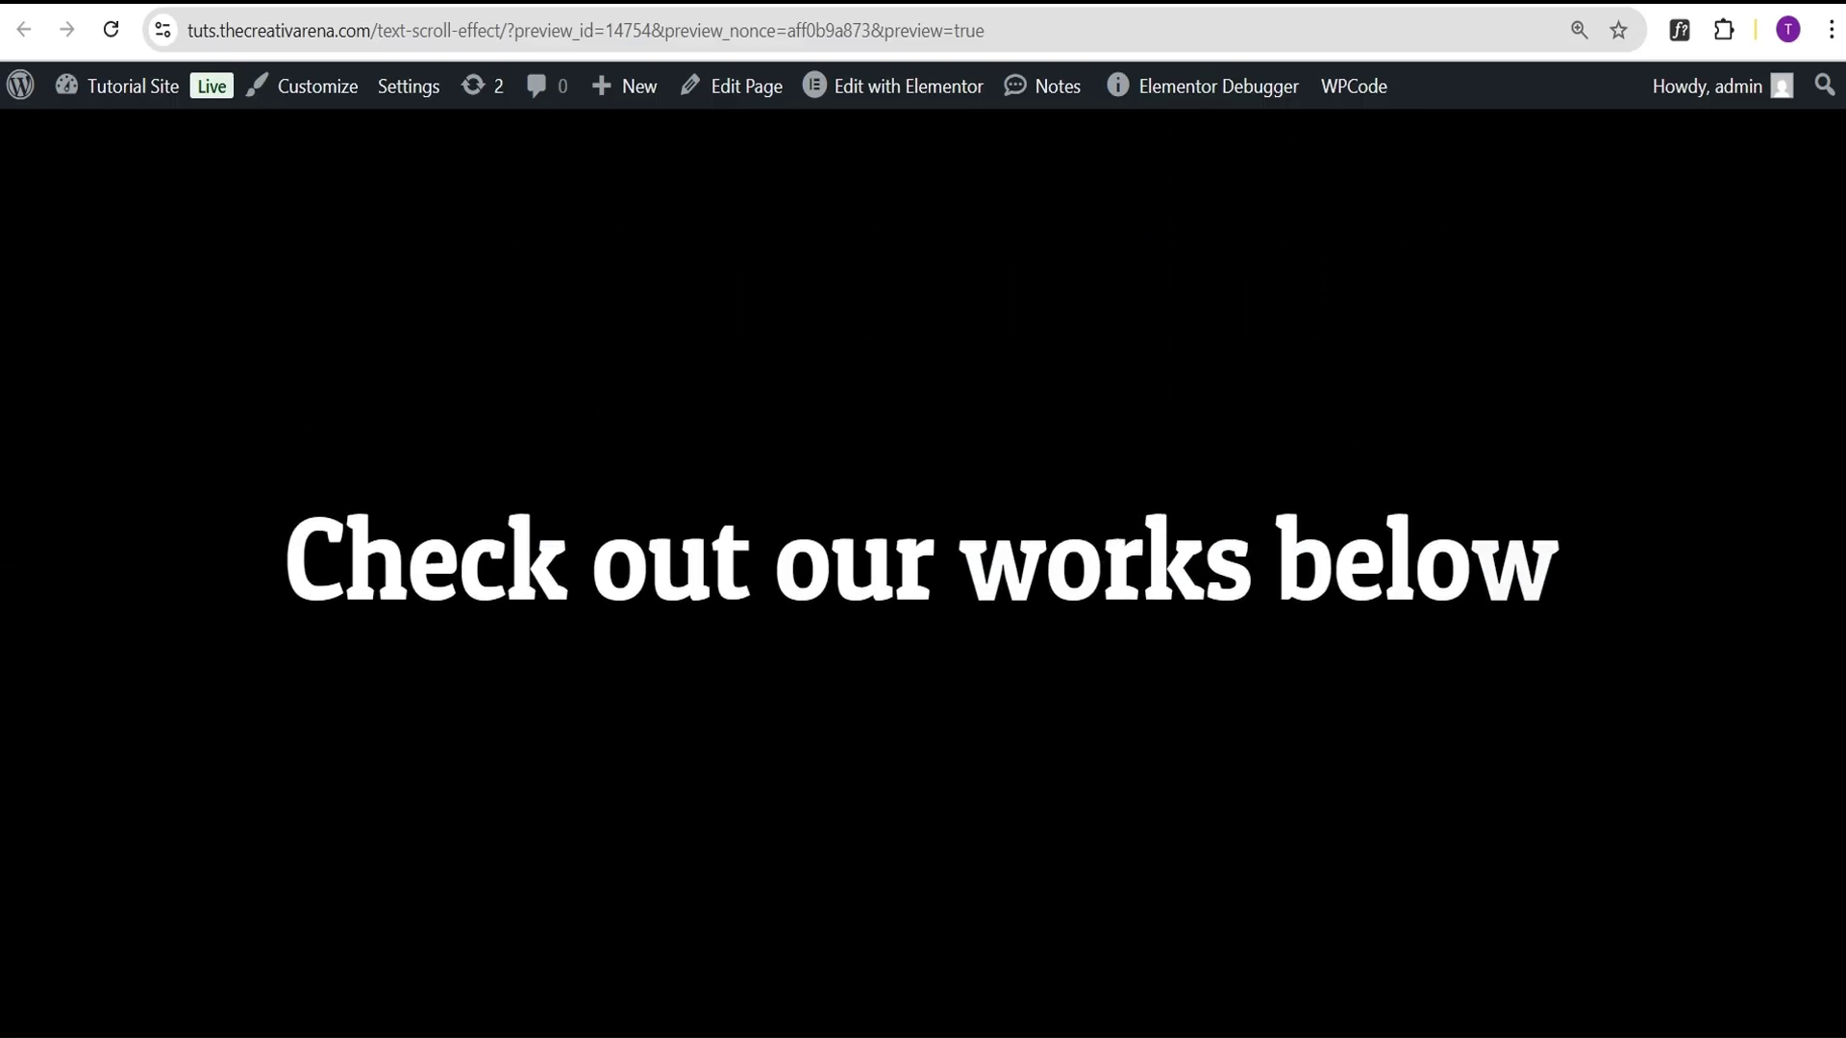
{"action": "scroll", "coordinate": [923, 558], "scroll_direction": "up", "scroll_amount": 4}
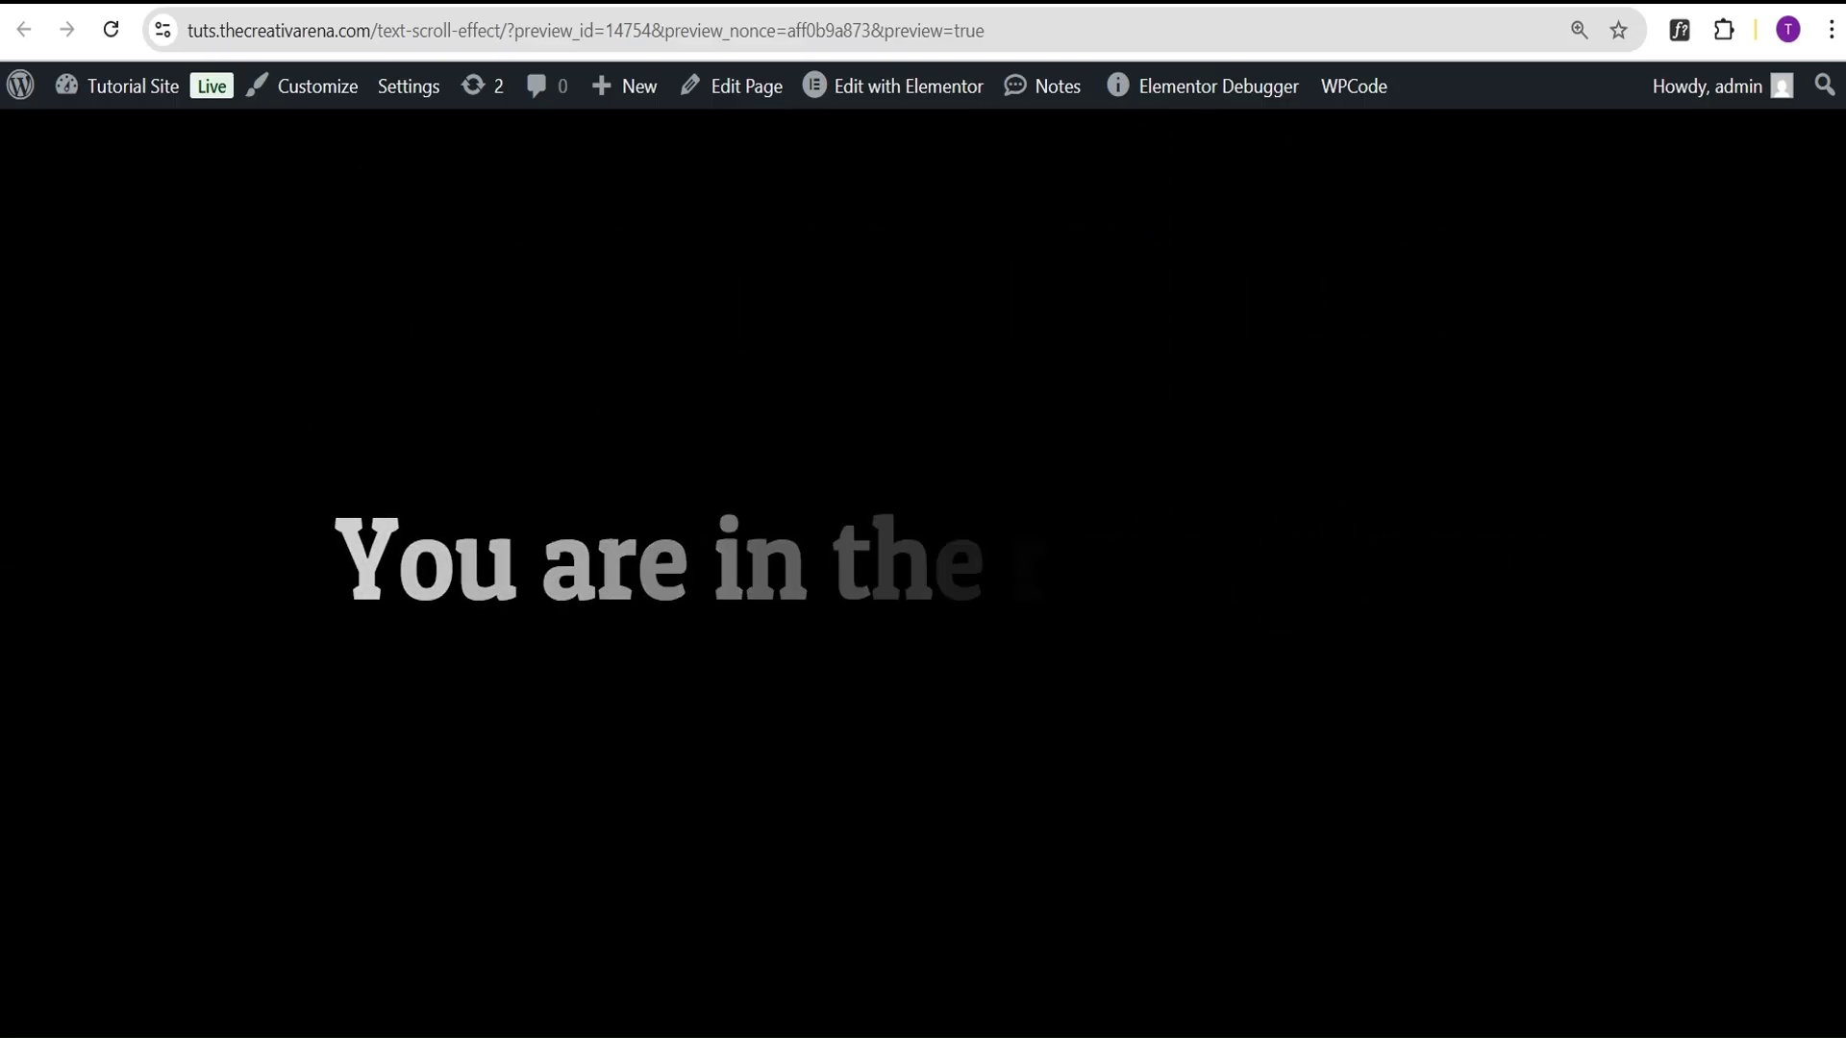
{"action": "scroll", "coordinate": [923, 558], "scroll_direction": "up", "scroll_amount": 4}
{"action": "scroll", "coordinate": [923, 557], "scroll_direction": "up", "scroll_amount": 3}
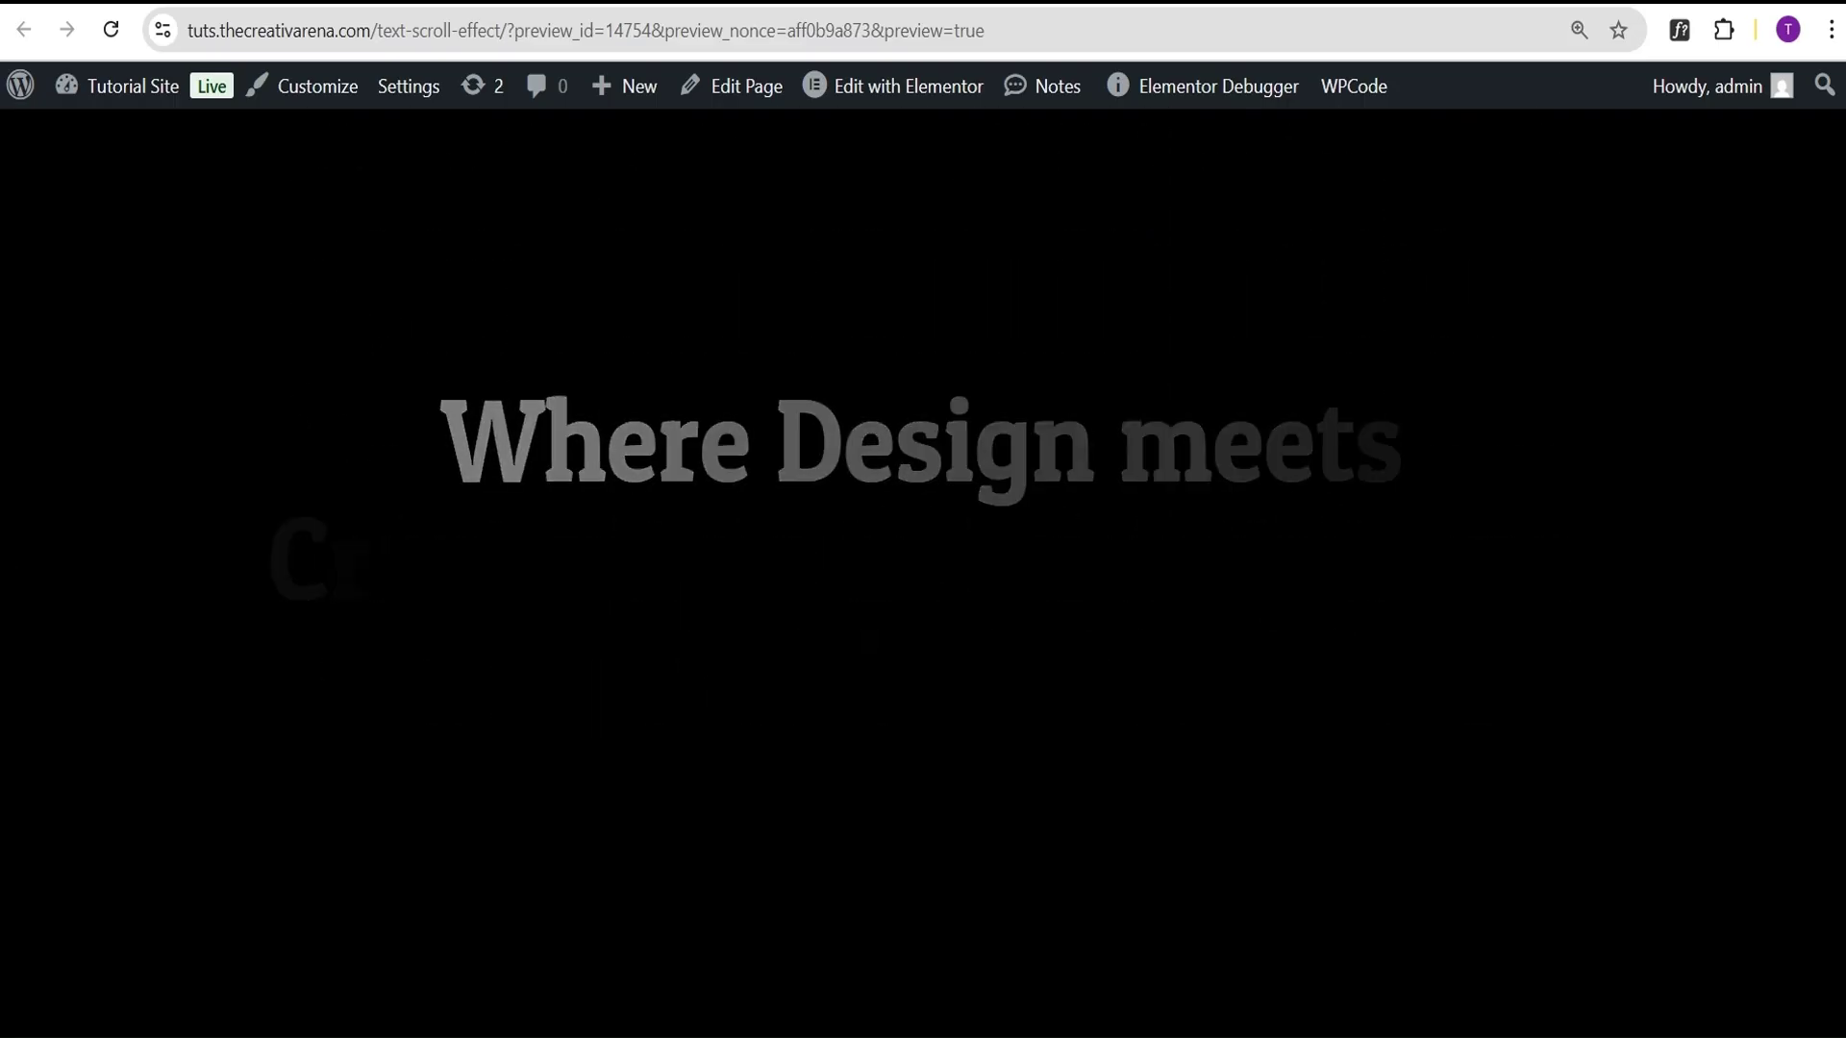
{"action": "scroll", "coordinate": [923, 558], "scroll_direction": "up", "scroll_amount": 4}
{"action": "scroll", "coordinate": [923, 557], "scroll_direction": "up", "scroll_amount": 3}
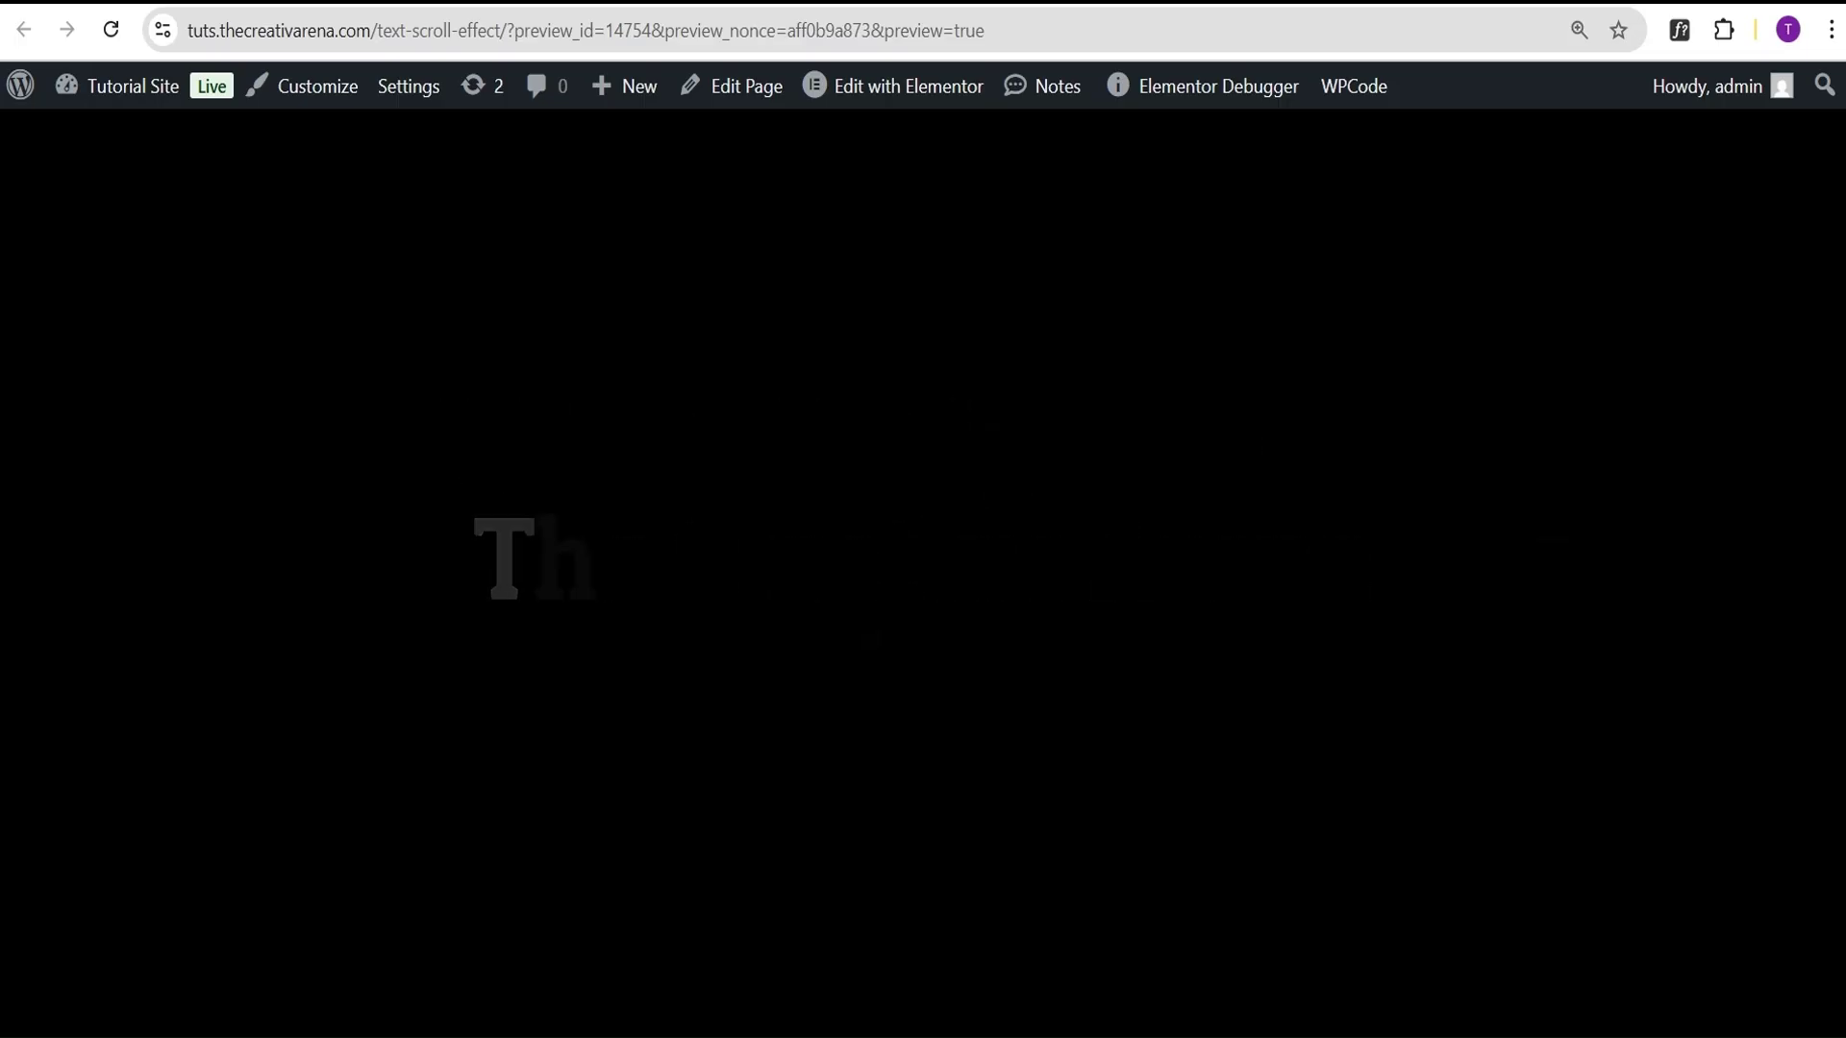